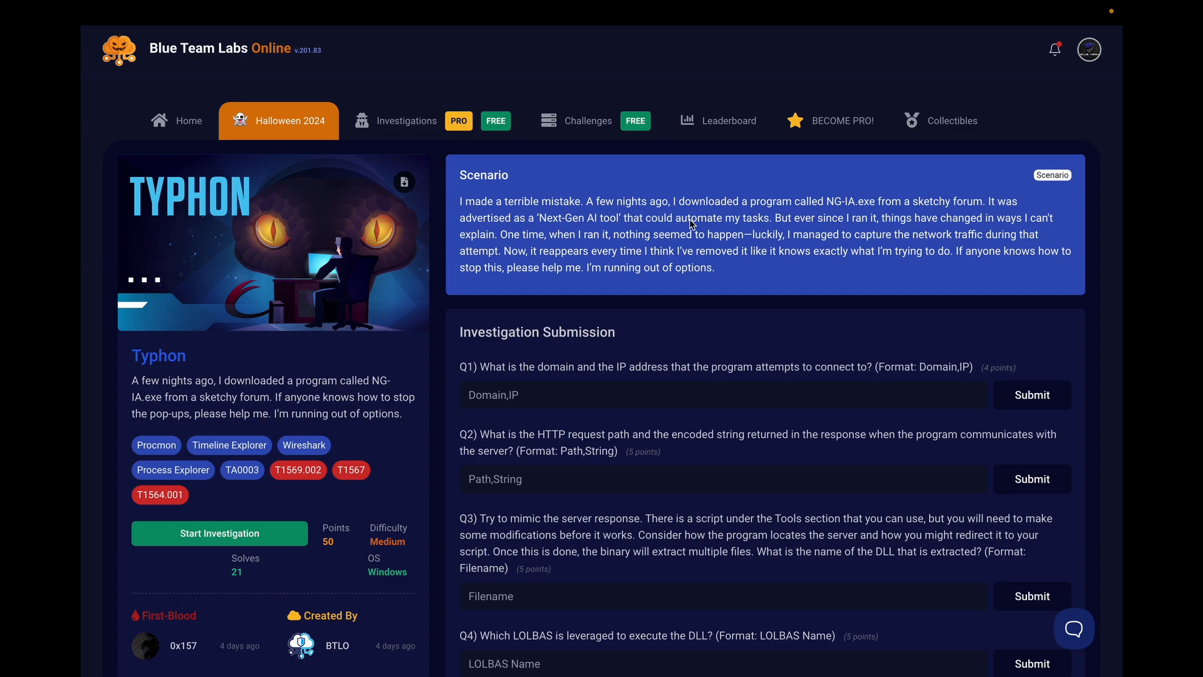
- Read through the Typhon scenario, its listed tools and the ten submission questions
scroll(691, 223, down, 8)
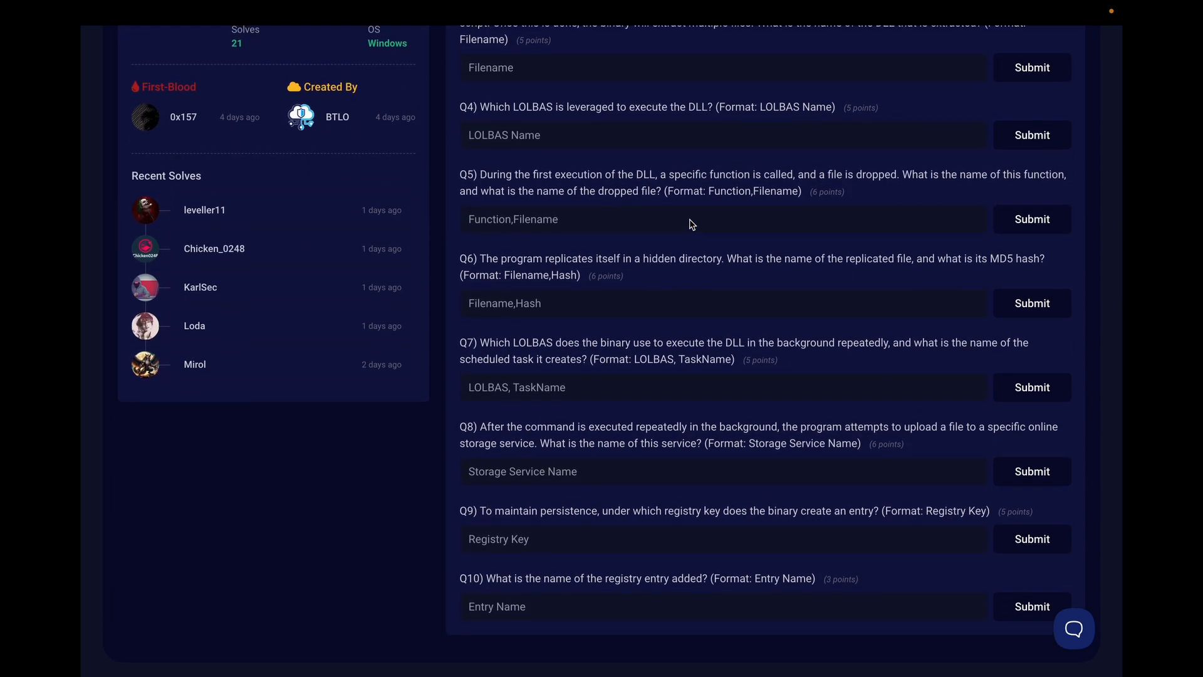
scroll(691, 224, up, 8)
scroll(691, 224, down, 8)
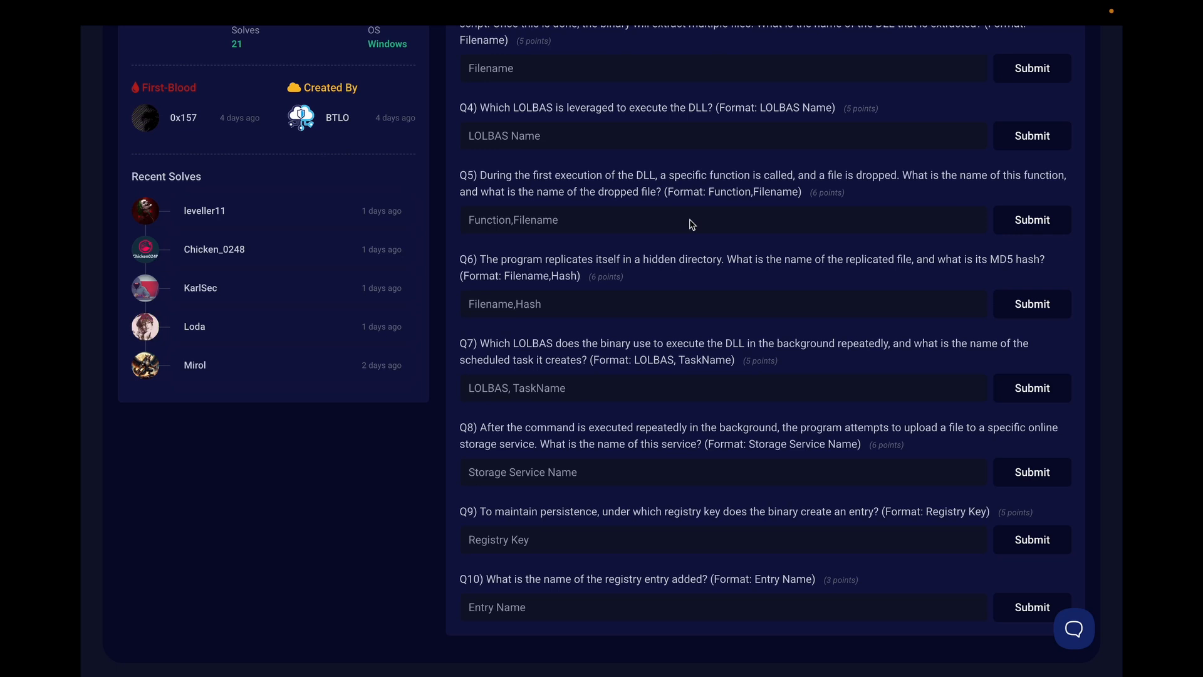
scroll(691, 224, up, 5)
scroll(692, 224, up, 3)
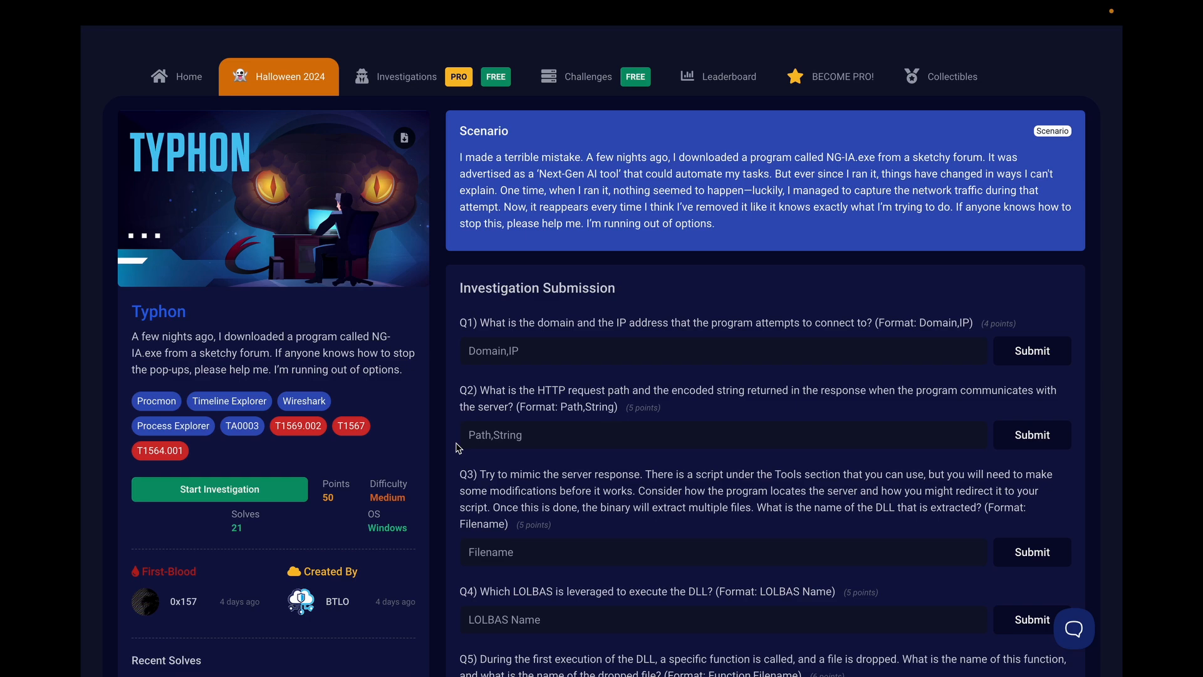
scroll(462, 422, down, 4)
scroll(462, 422, up, 5)
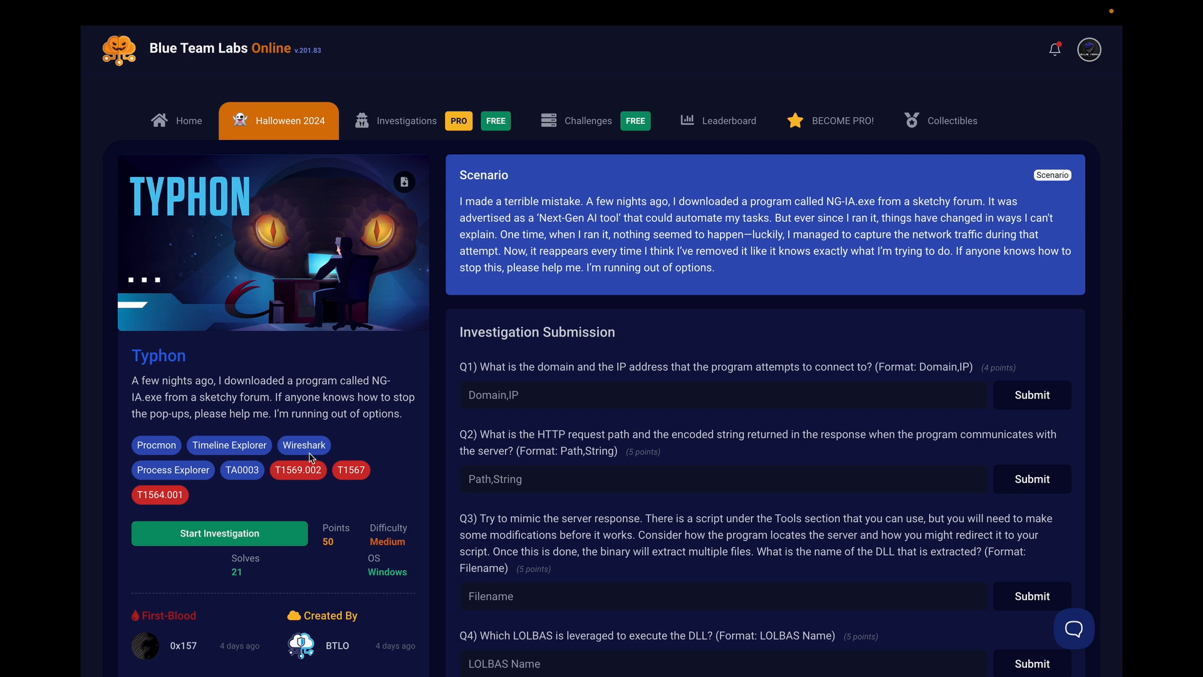
scroll(617, 238, down, 1)
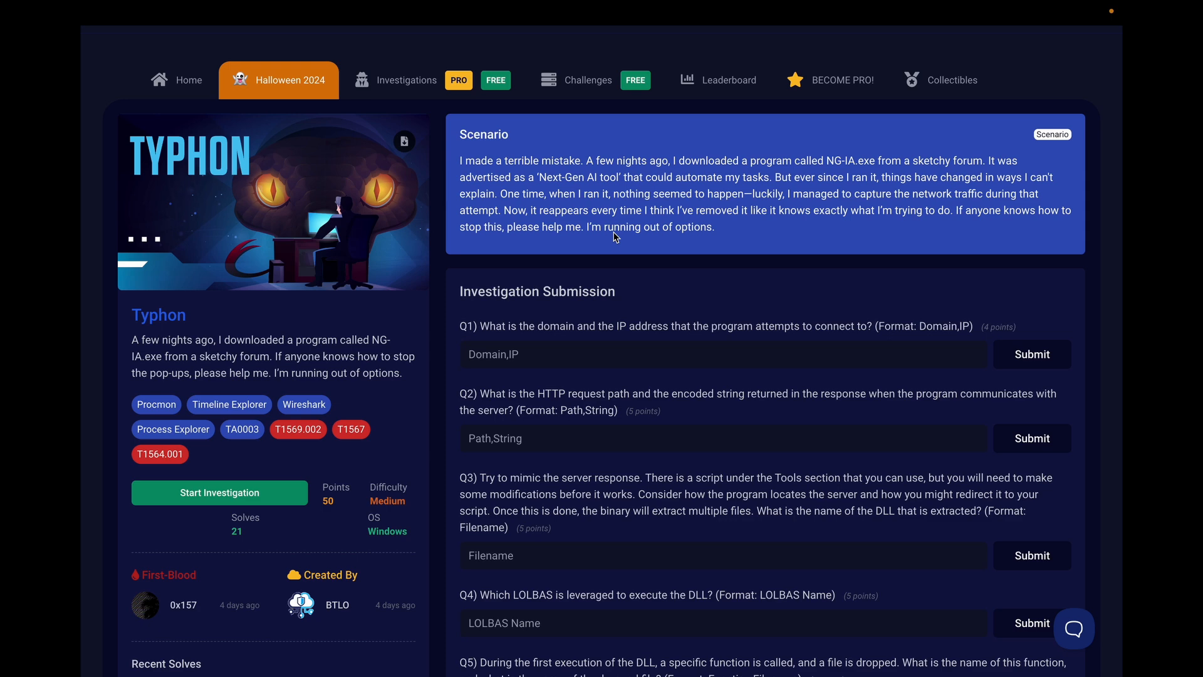
scroll(614, 236, down, 8)
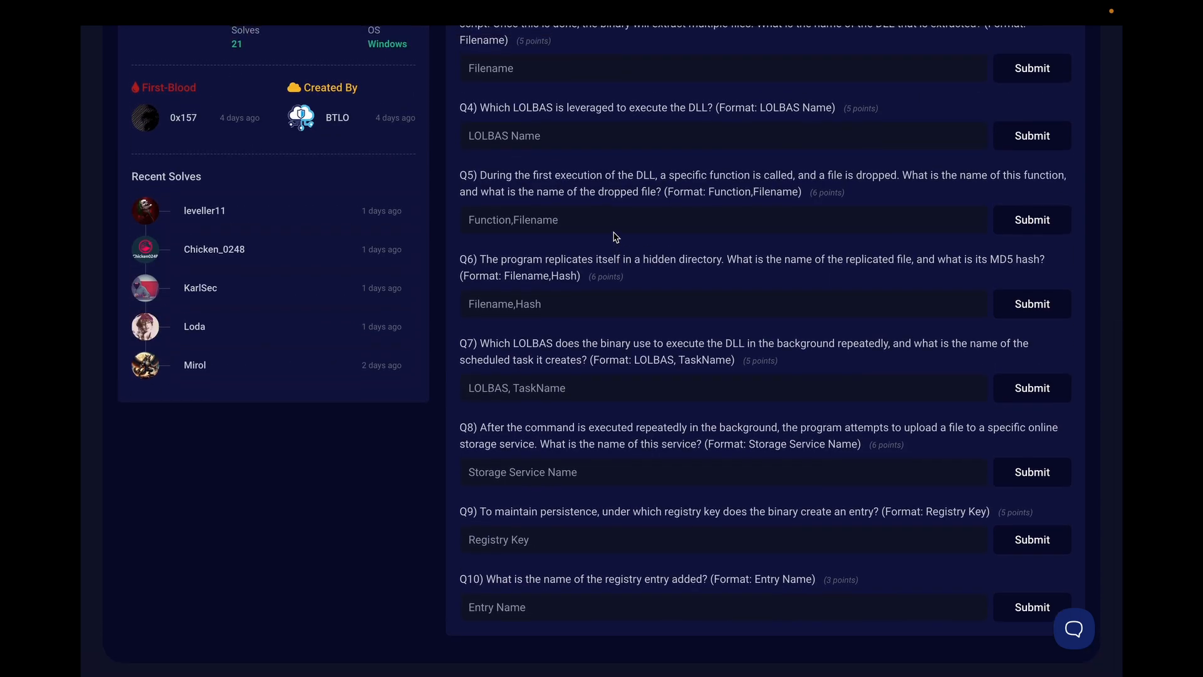
scroll(614, 236, up, 8)
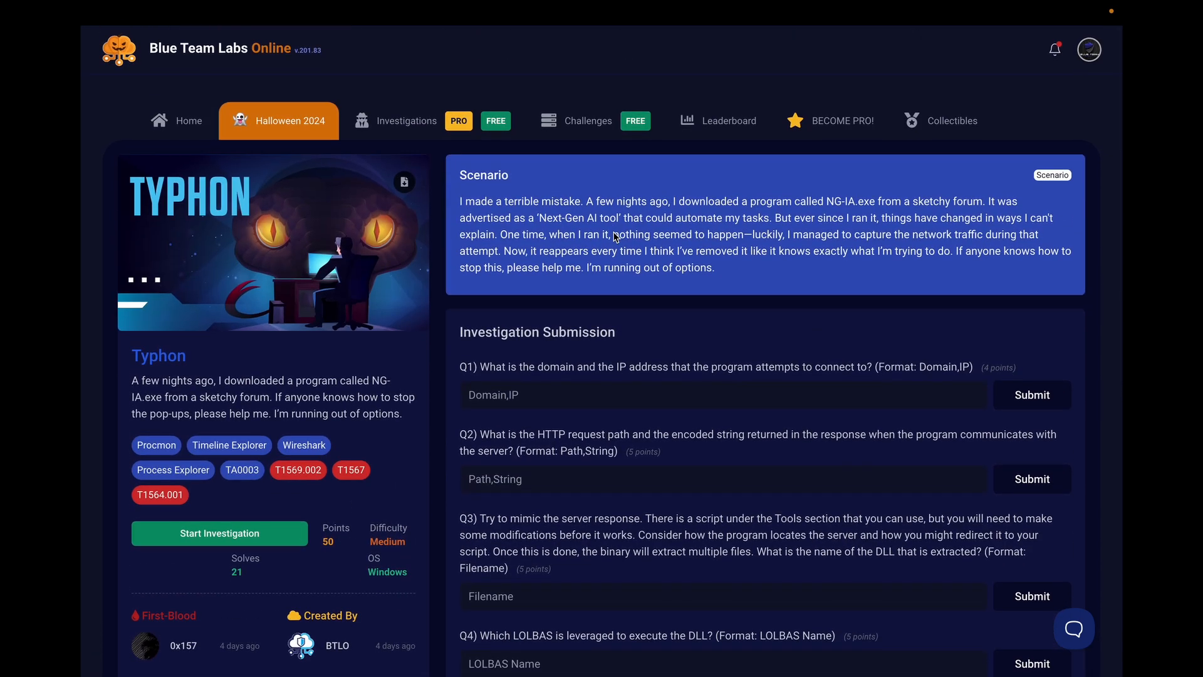
scroll(616, 236, down, 6)
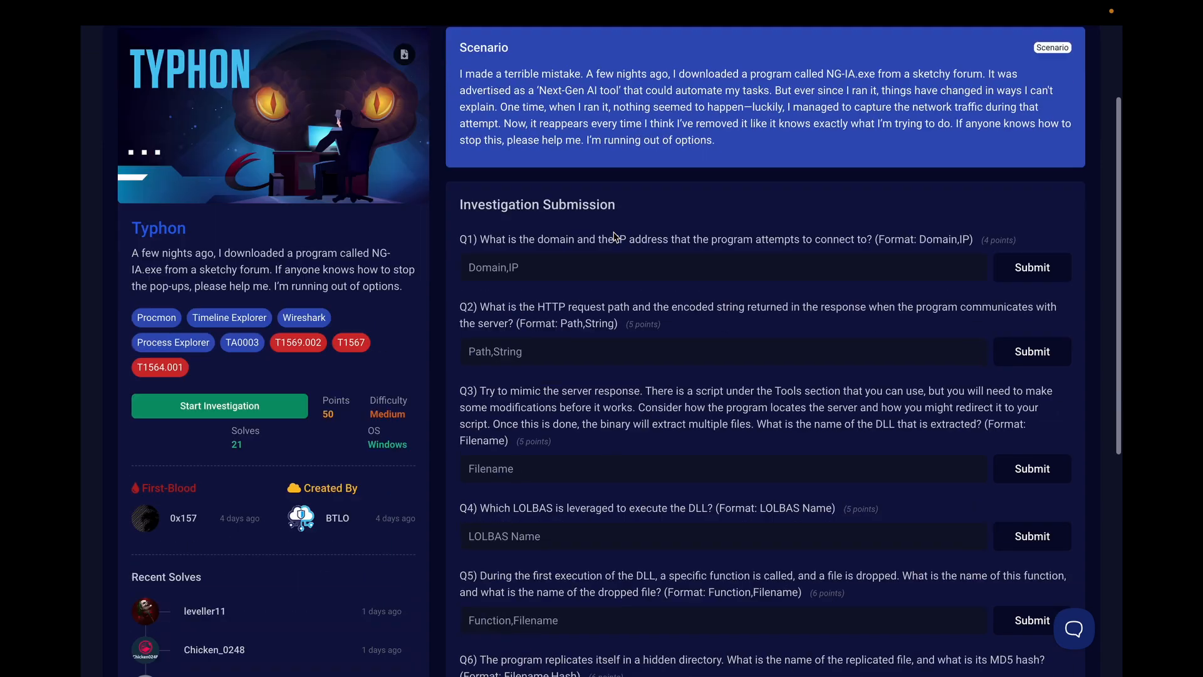
scroll(614, 208, up, 7)
scroll(613, 207, down, 1)
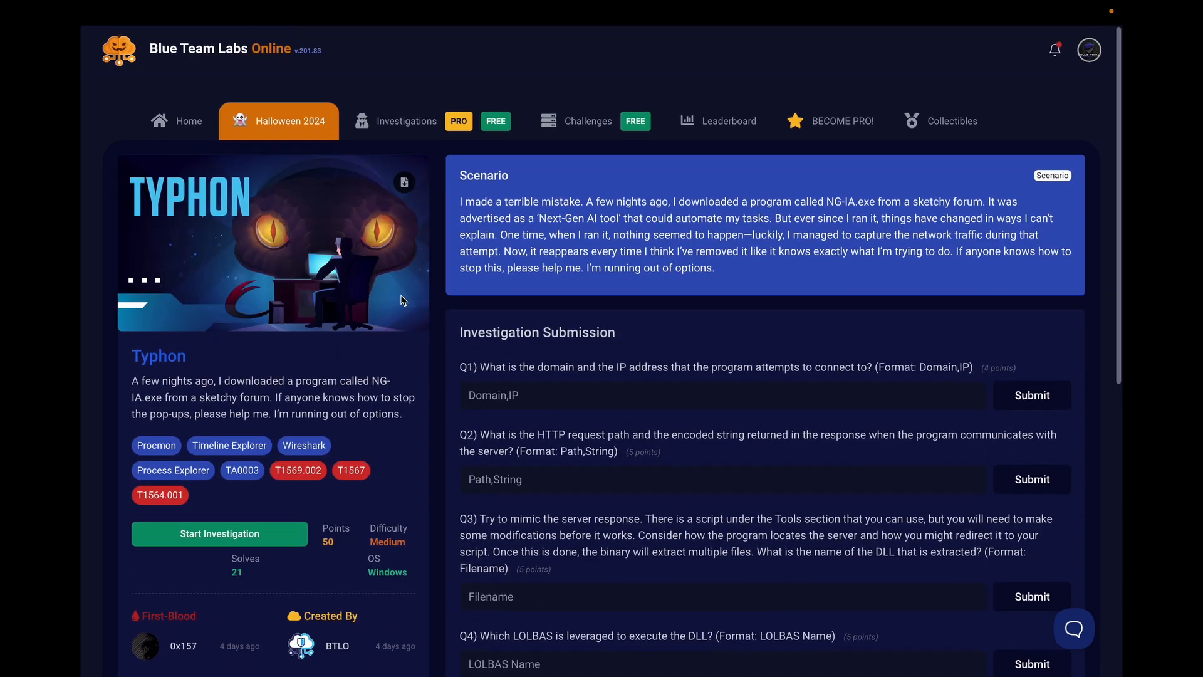
- Start the Typhon investigation machine and check its question list
click(242, 533)
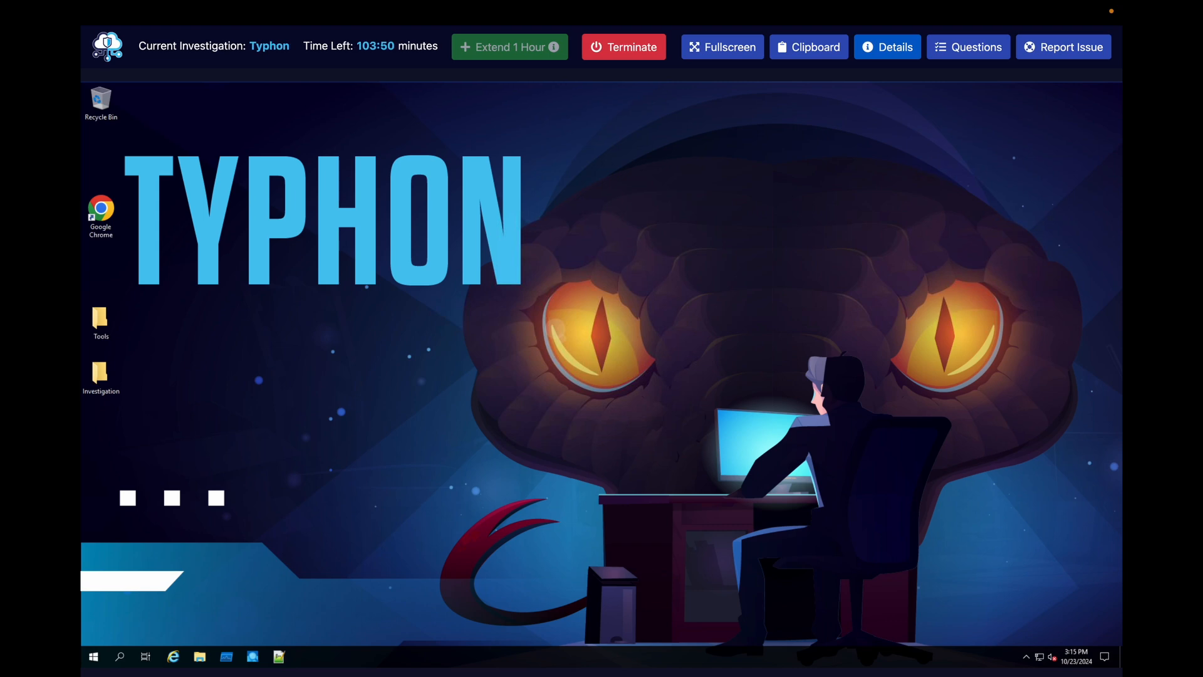
click(960, 55)
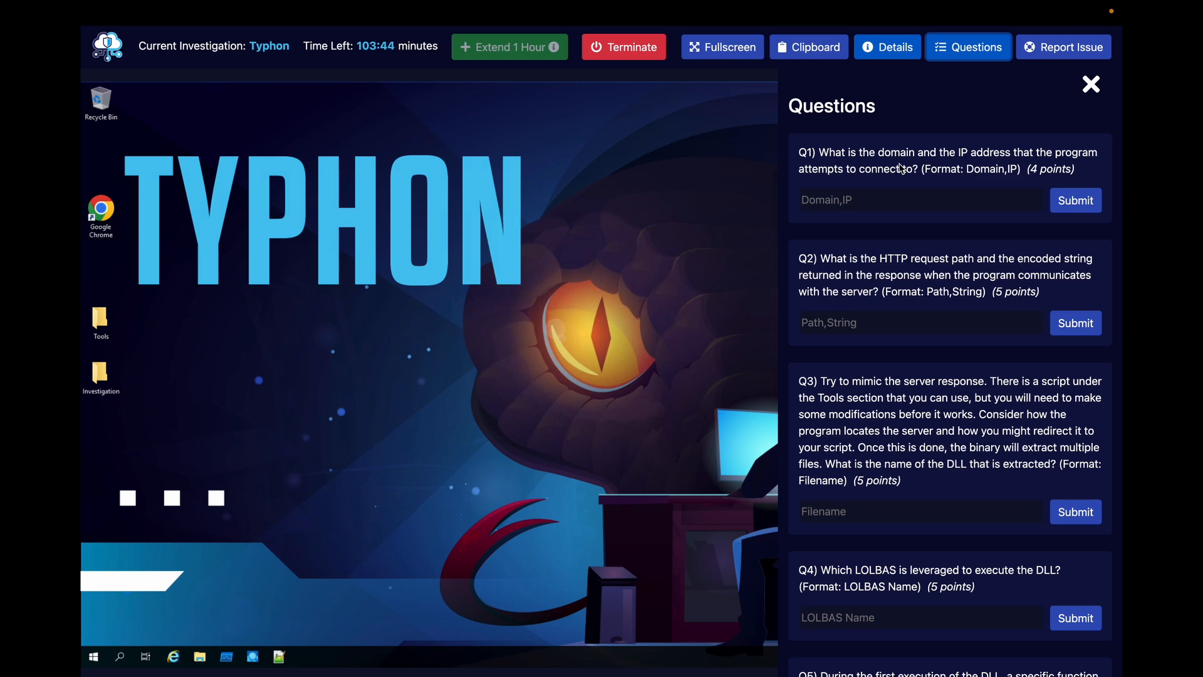
click(958, 59)
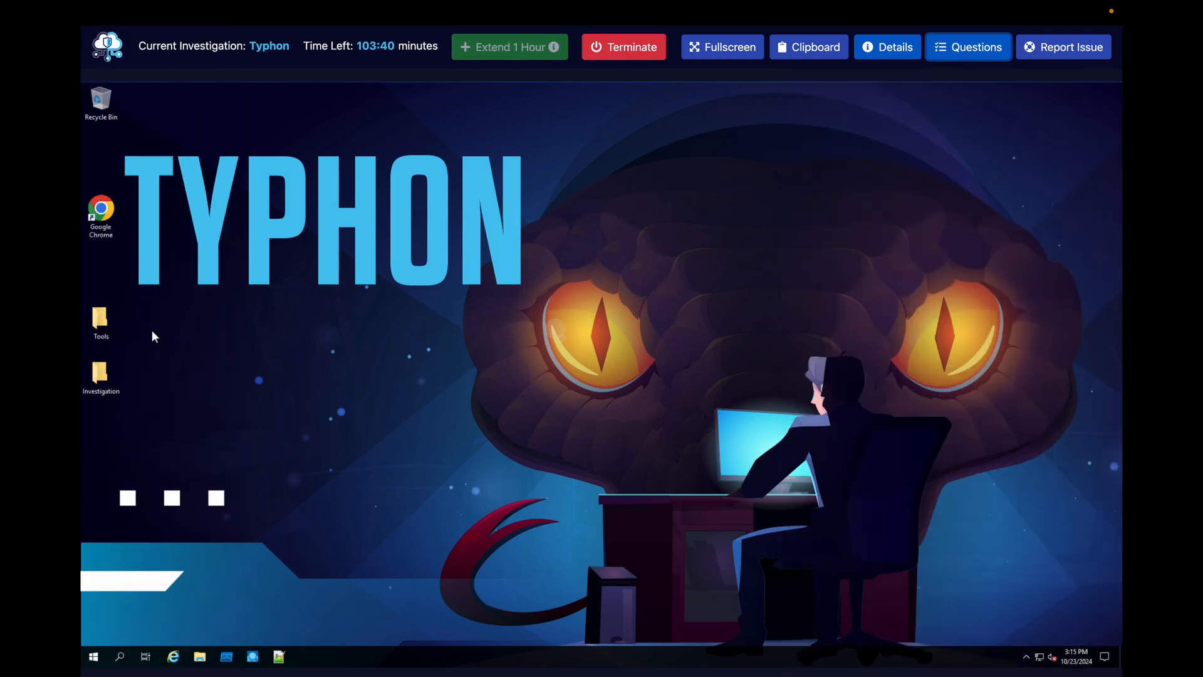
- Open the Tools and Investigation folders from the desktop of the investigation machine
click(100, 319)
double_click(100, 318)
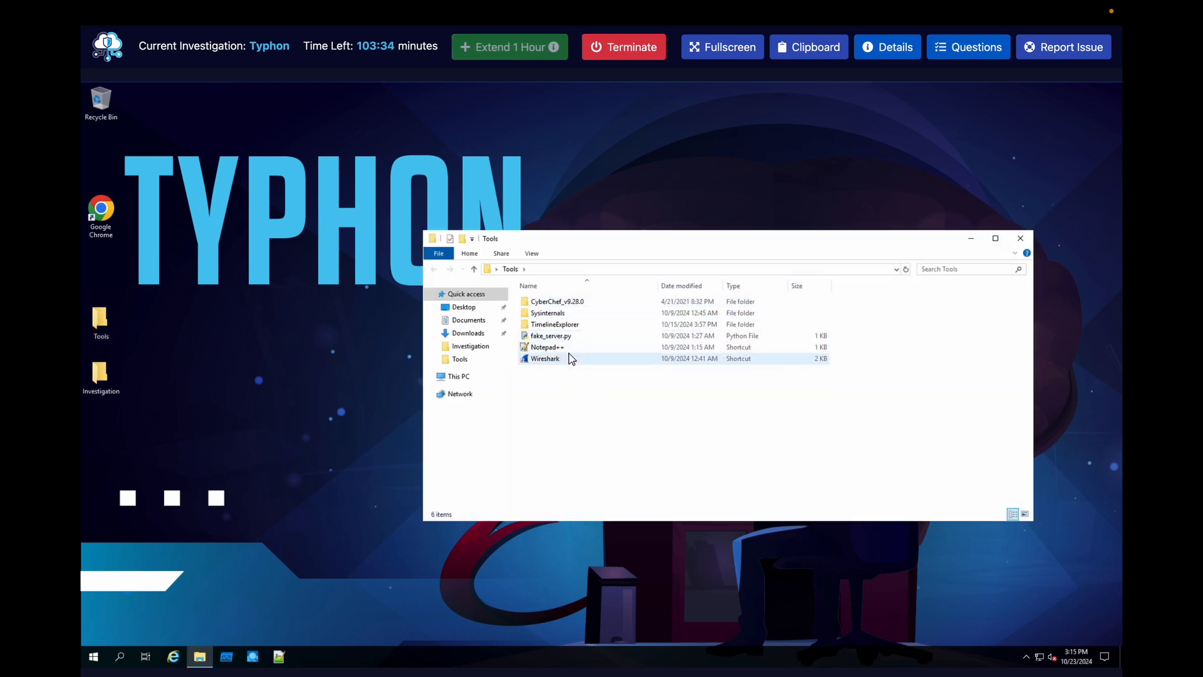
double_click(106, 378)
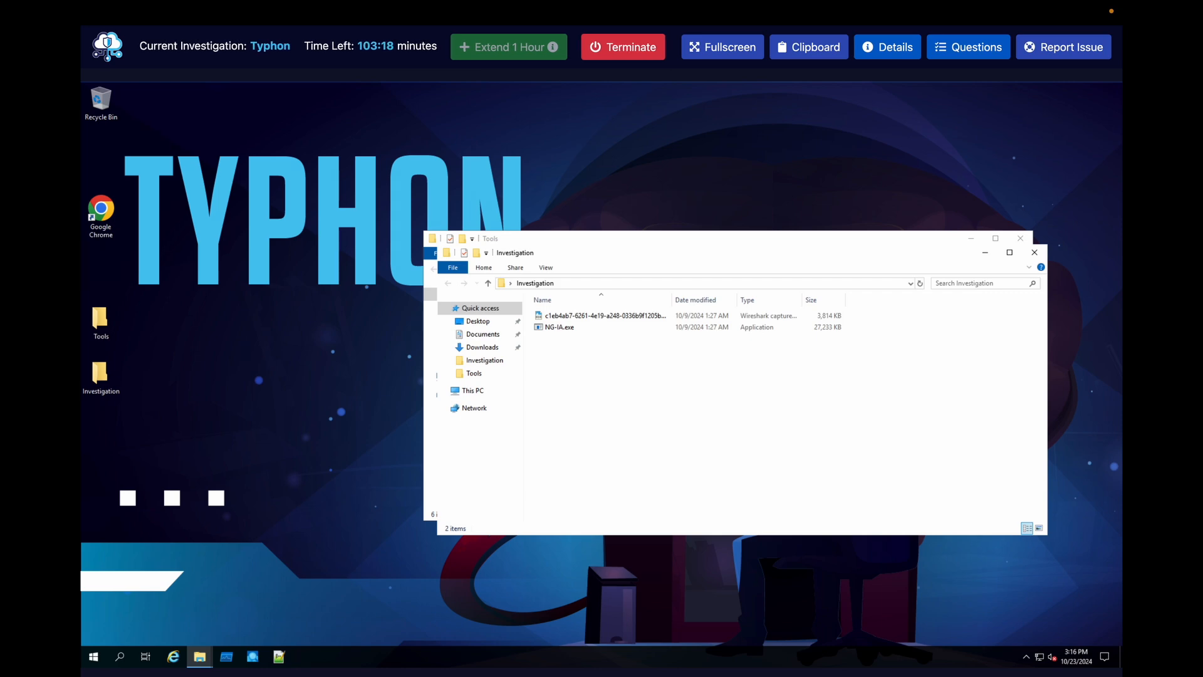
click(498, 308)
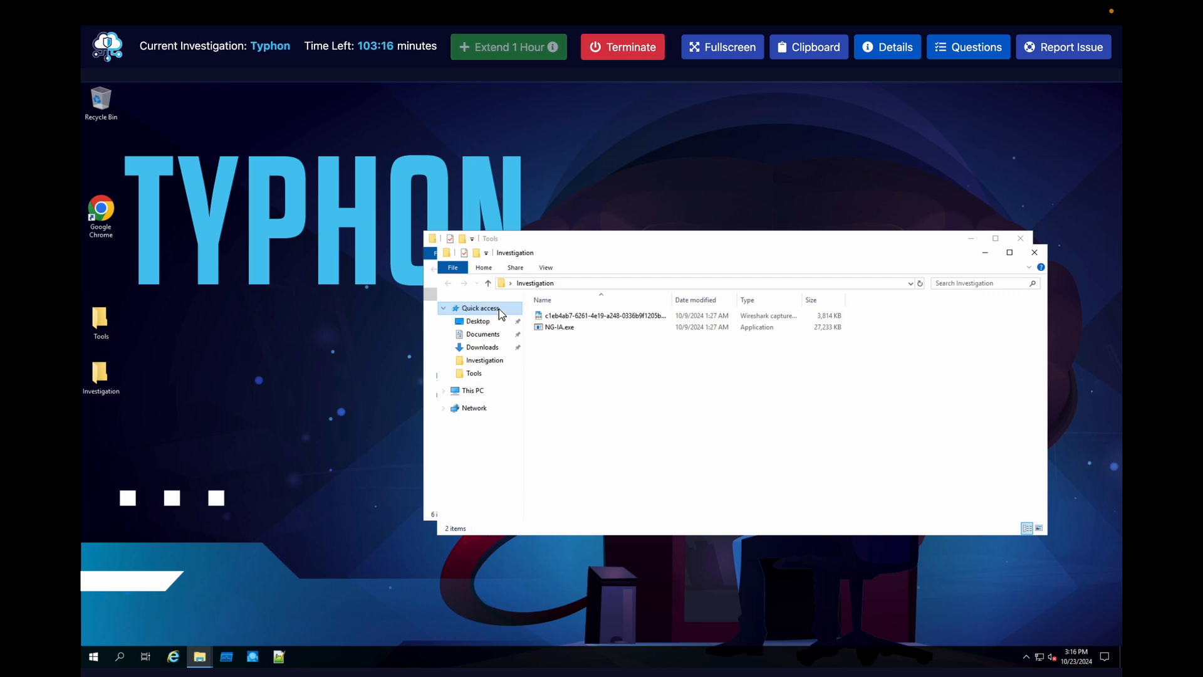
- Launch Wireshark from the Tools folder, consulting the questions, and start a live capture on Ethernet 3
click(564, 238)
click(978, 51)
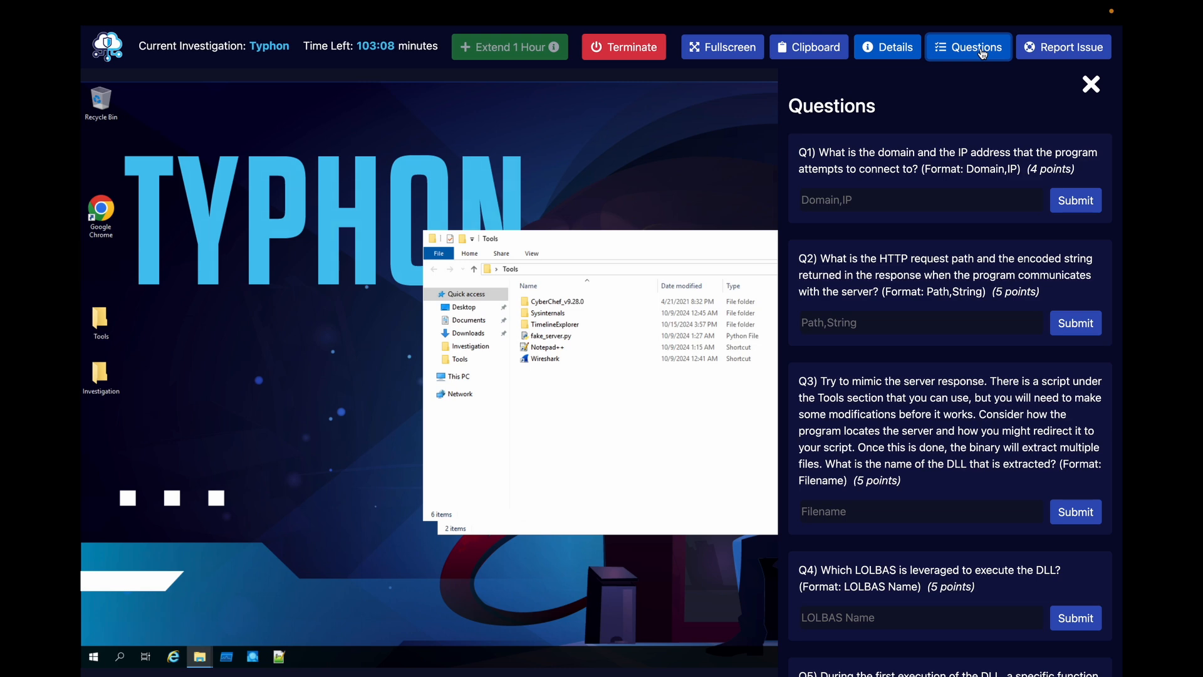
click(982, 52)
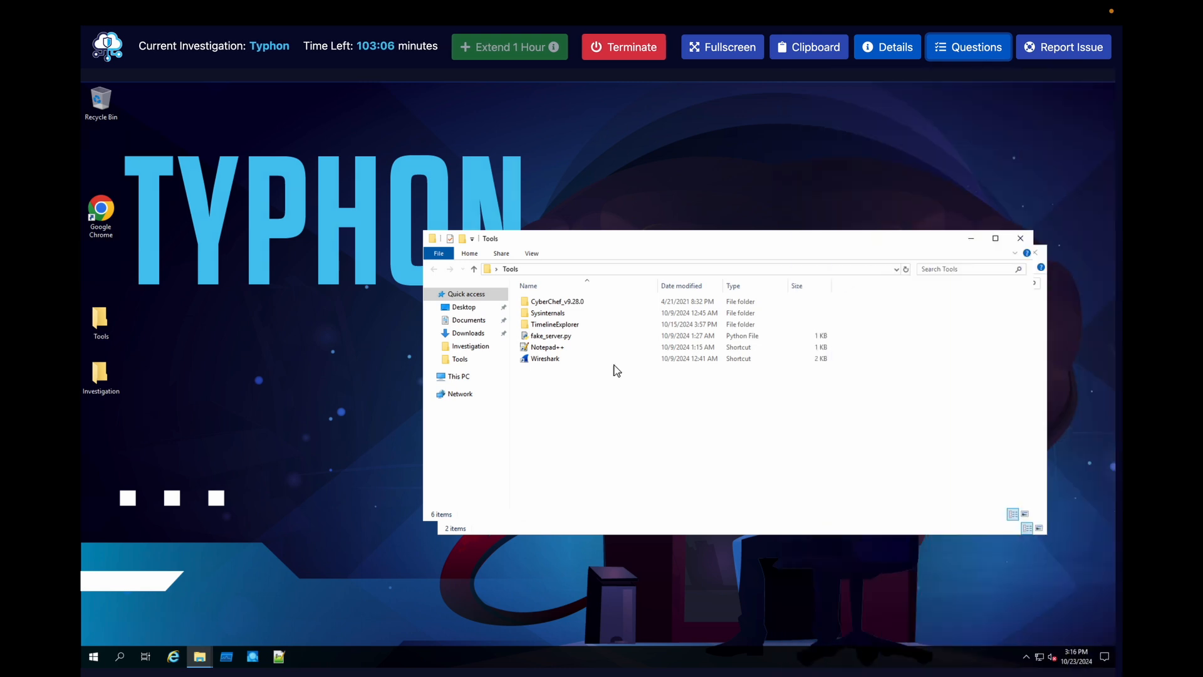
double_click(549, 362)
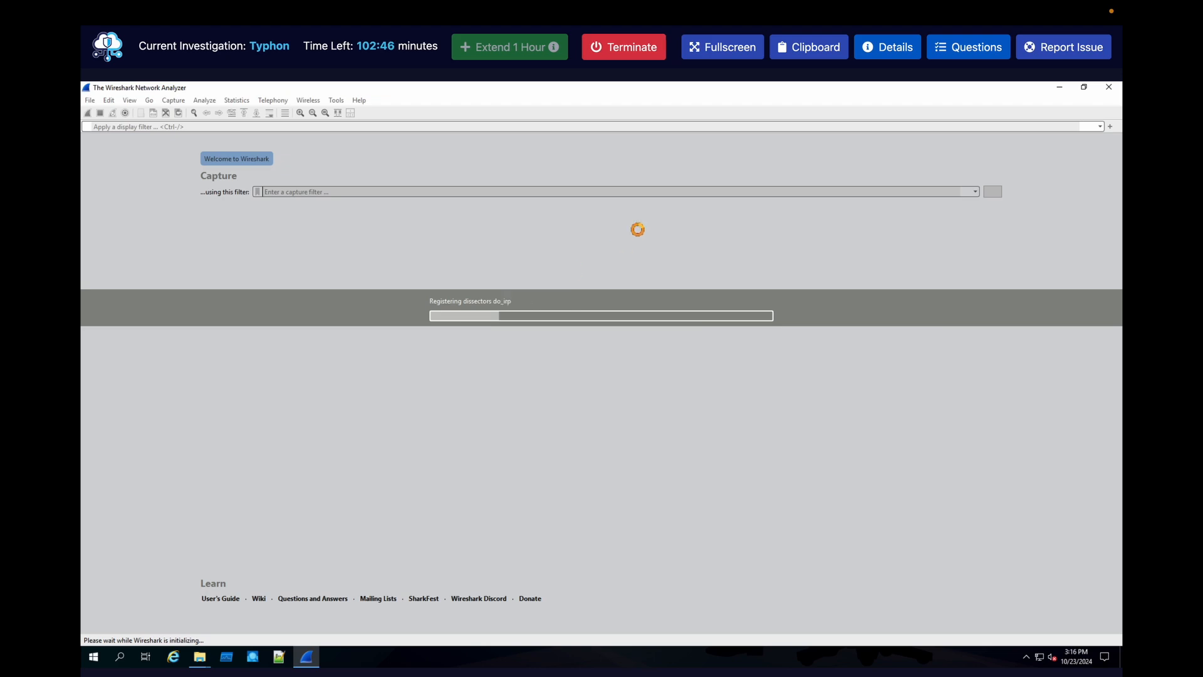
click(968, 47)
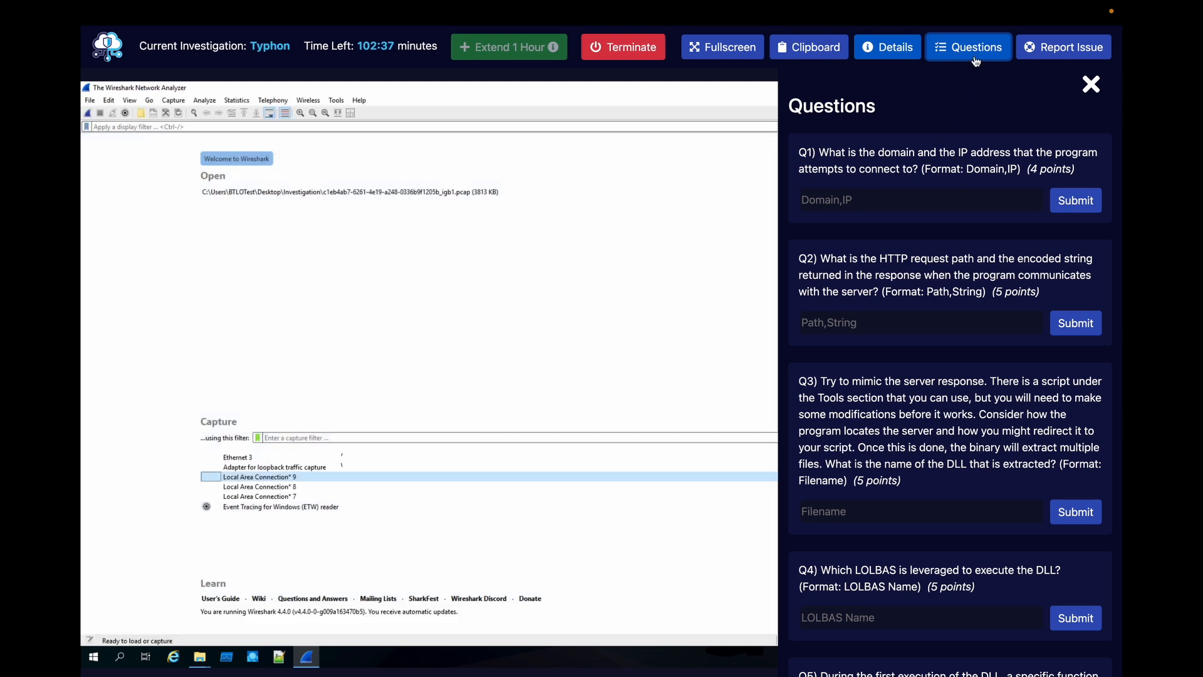
click(972, 54)
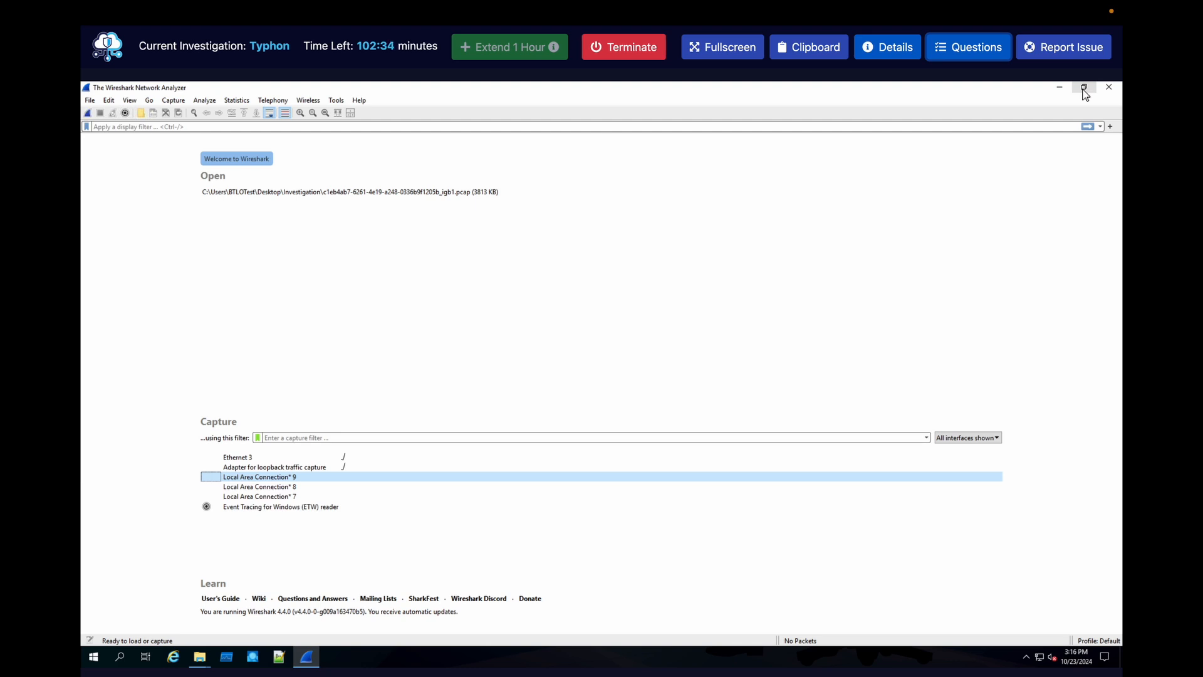
click(281, 460)
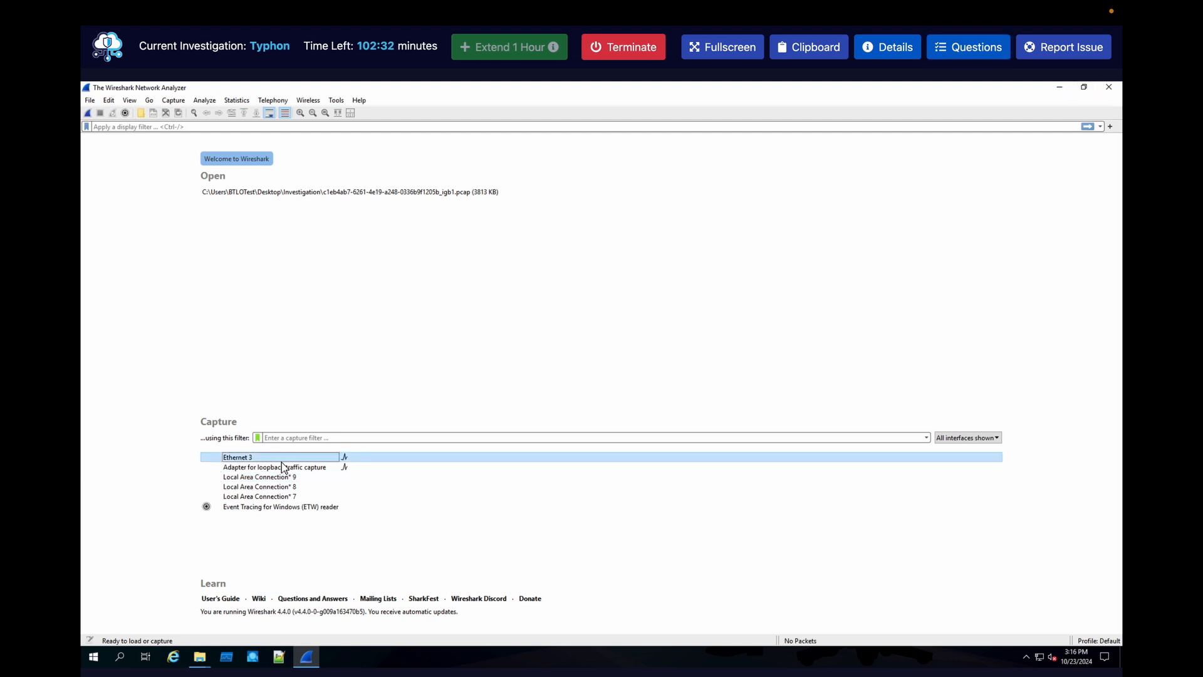
click(89, 113)
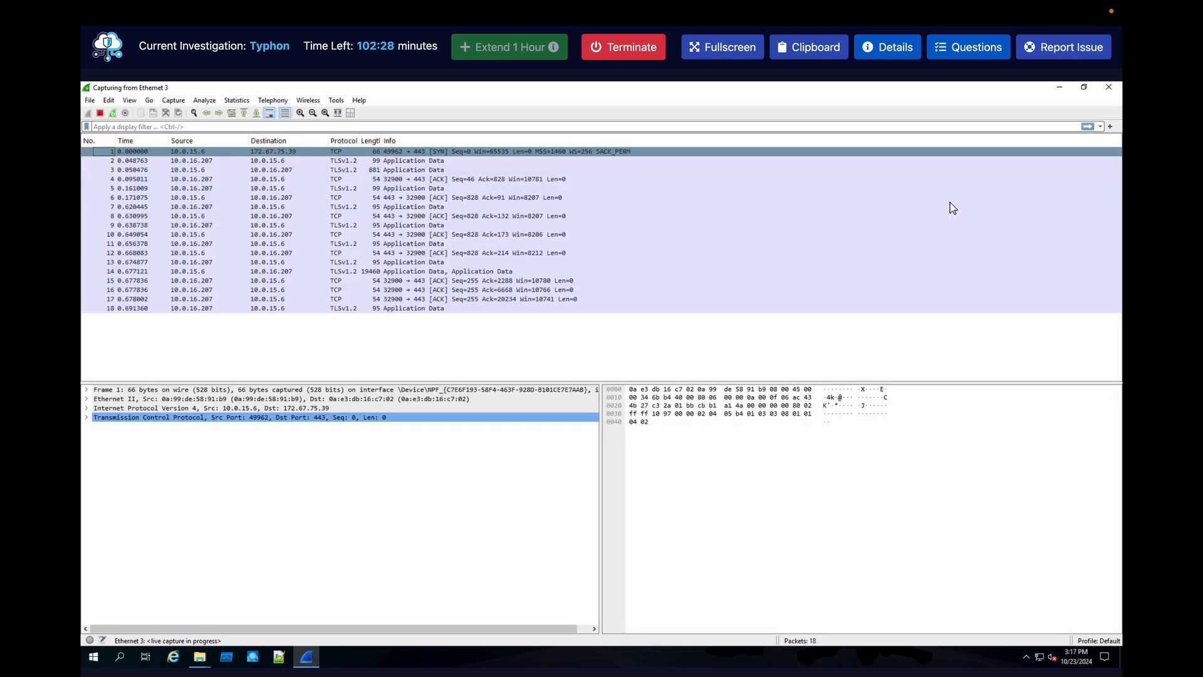
- Run NG-IA.exe from the Investigation folder while the capture is running, accepting the unverified publisher
click(1084, 88)
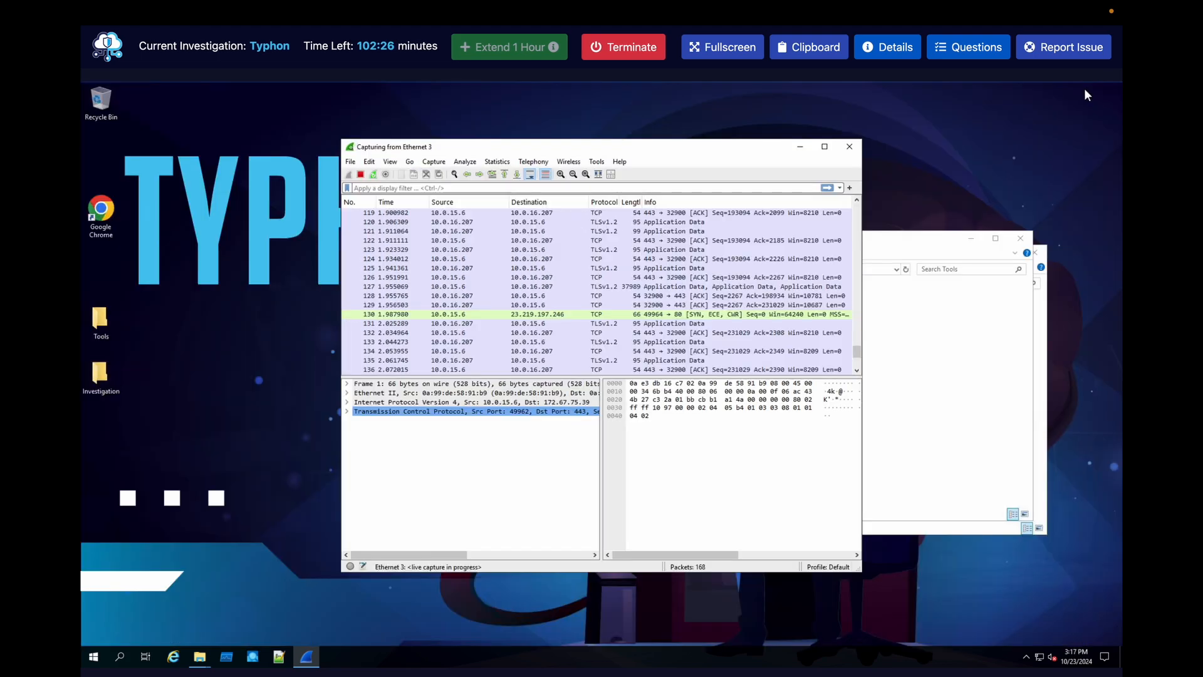
click(927, 329)
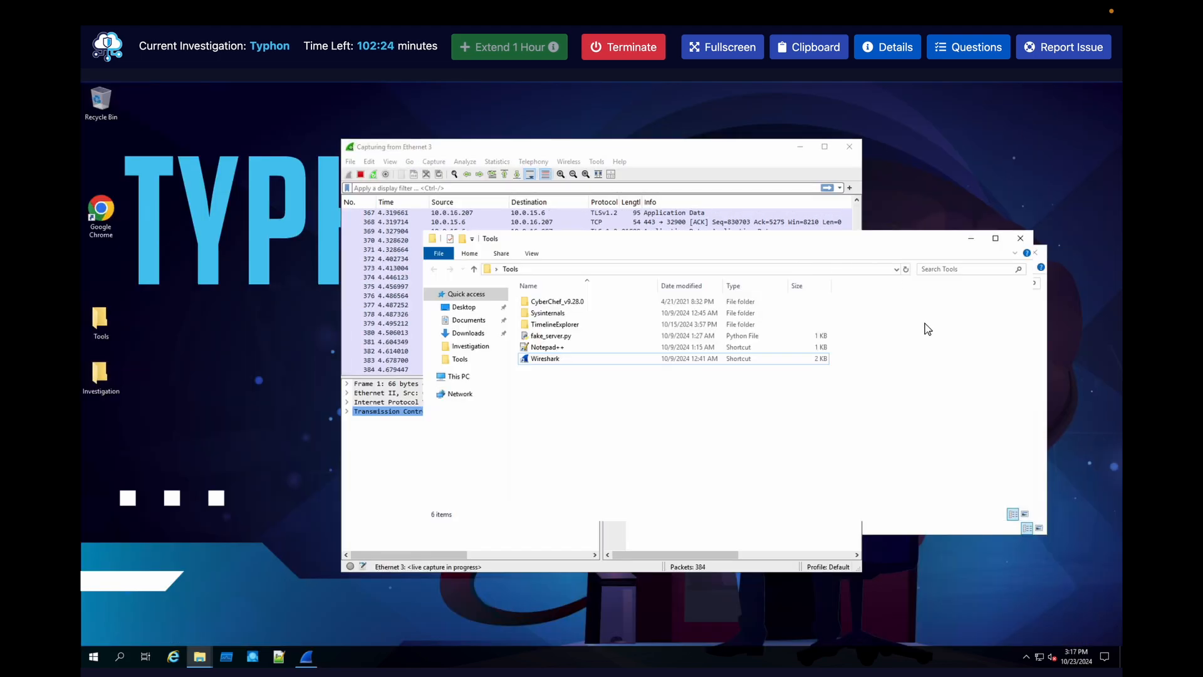
click(1041, 331)
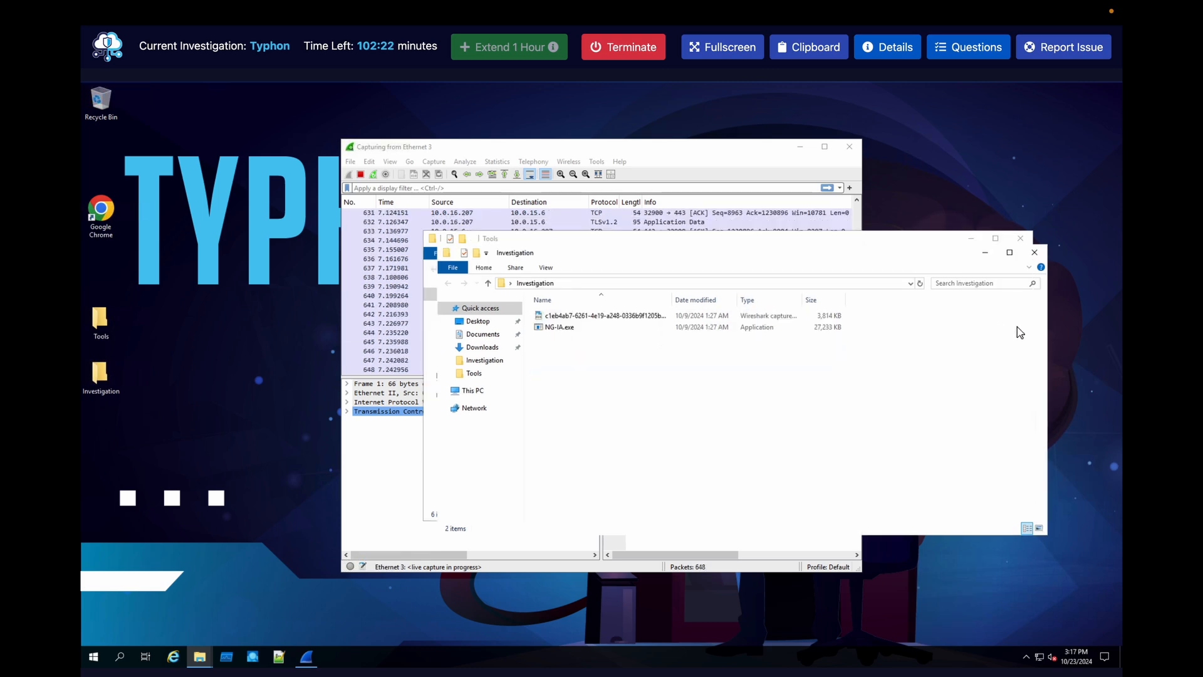
double_click(570, 330)
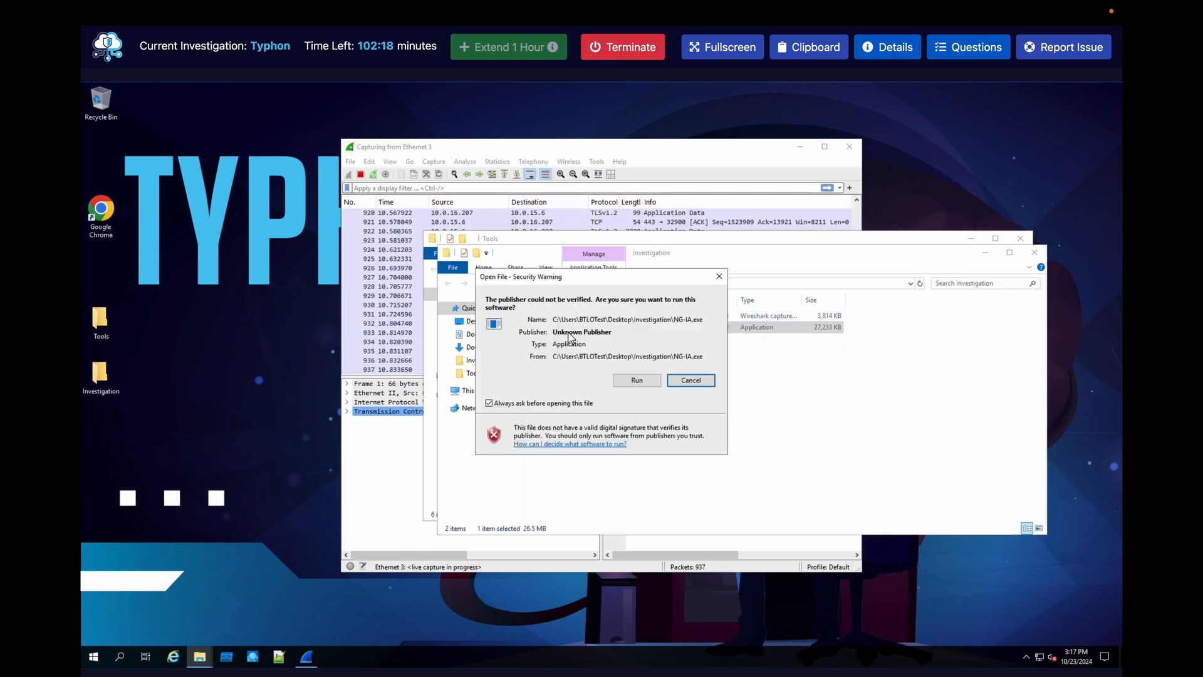
click(633, 381)
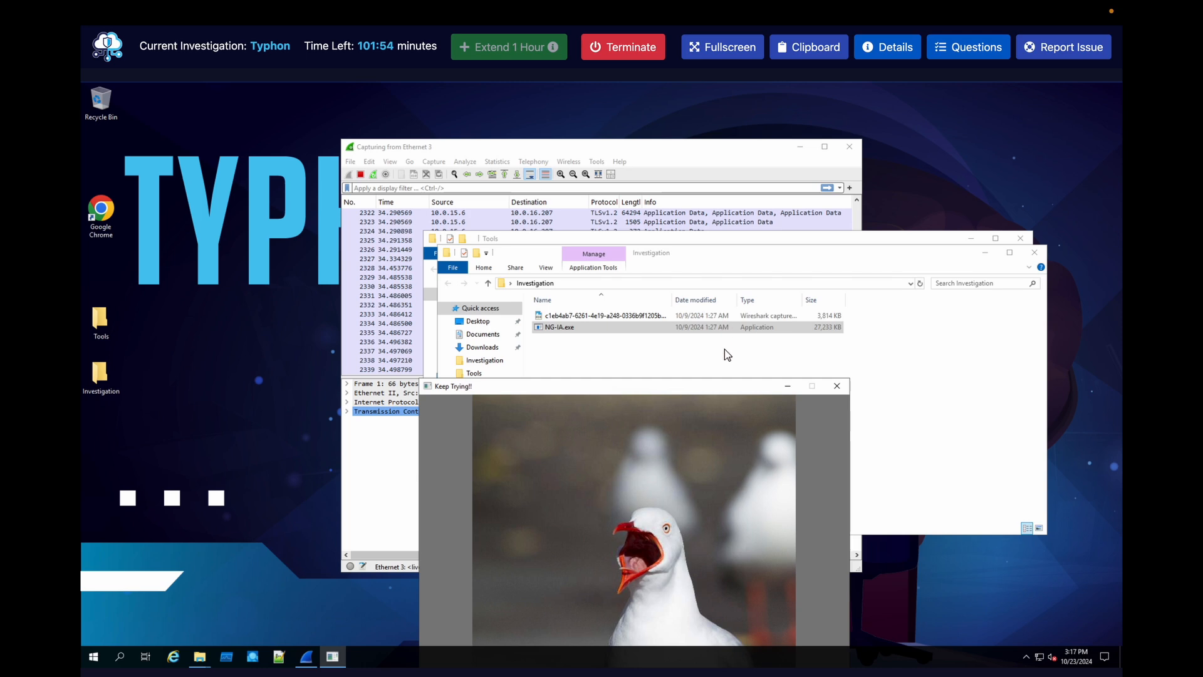
- Stop the Ethernet 3 capture and enlarge the Wireshark window to fill the screen
click(701, 158)
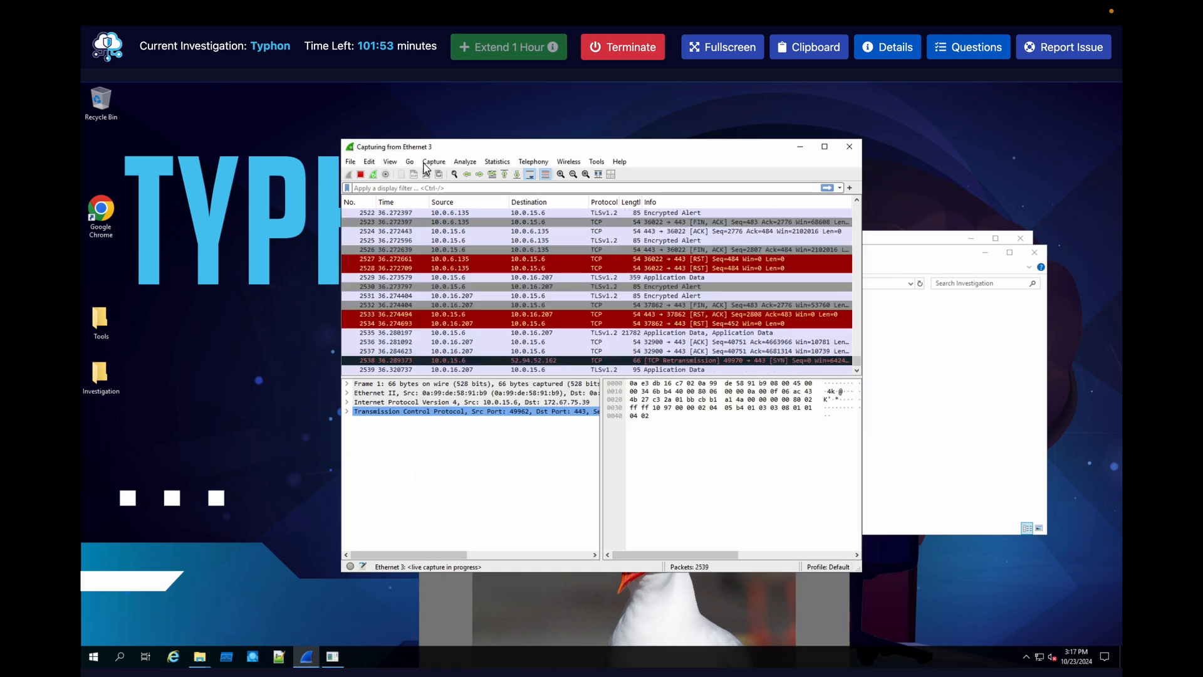
click(361, 174)
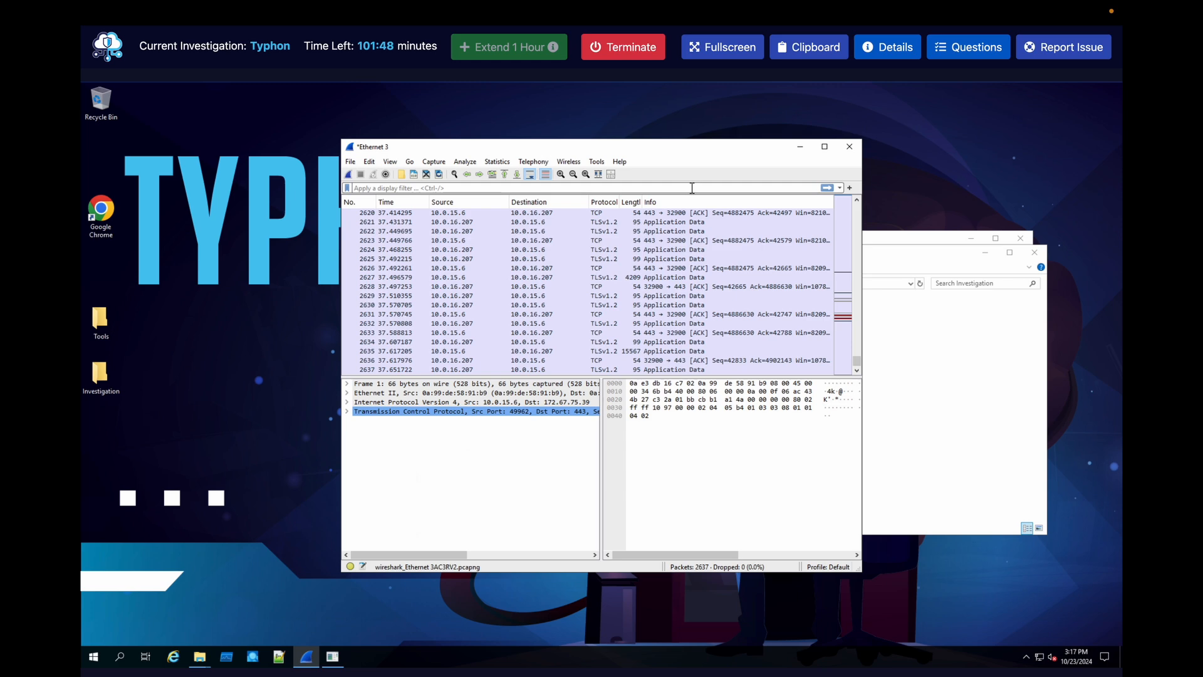
click(818, 149)
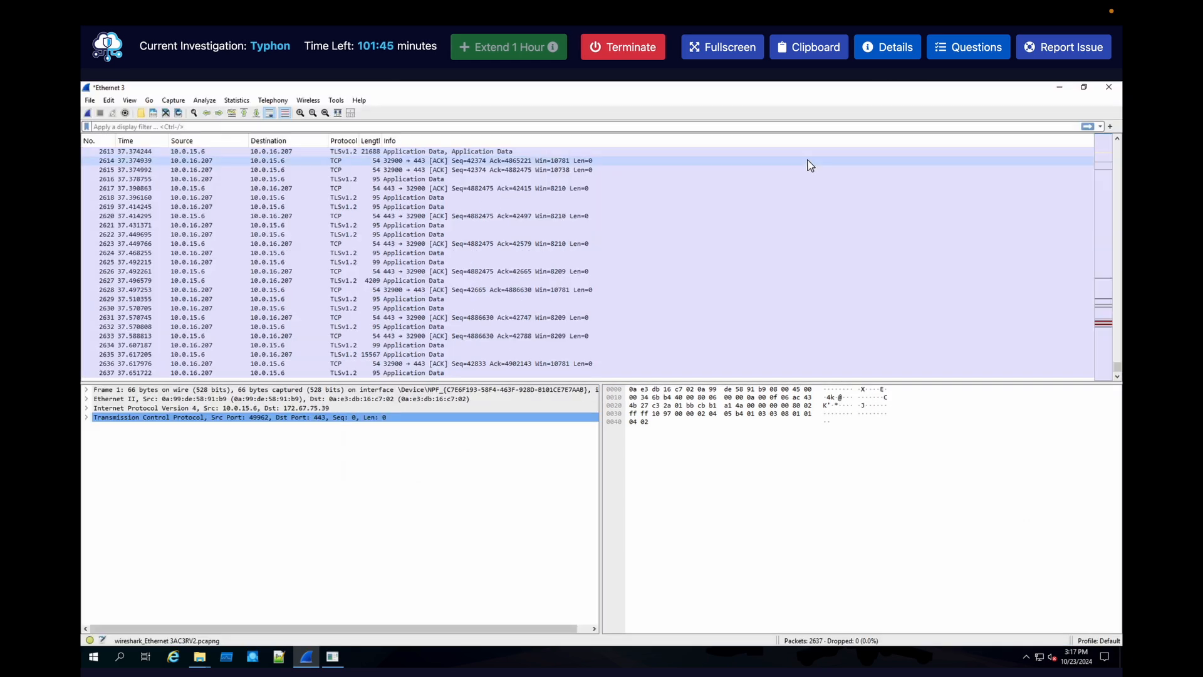
- Filter the captured packets with the lowercase display filter "dns"
click(780, 127)
text(DNS)
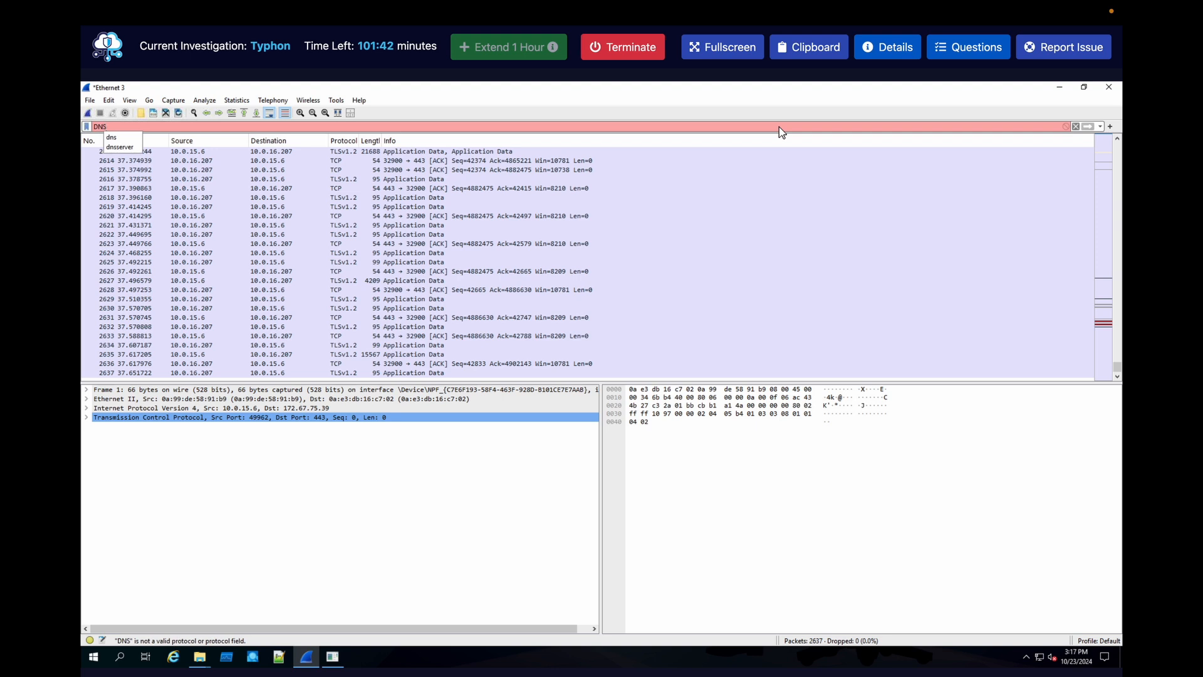
key(Return)
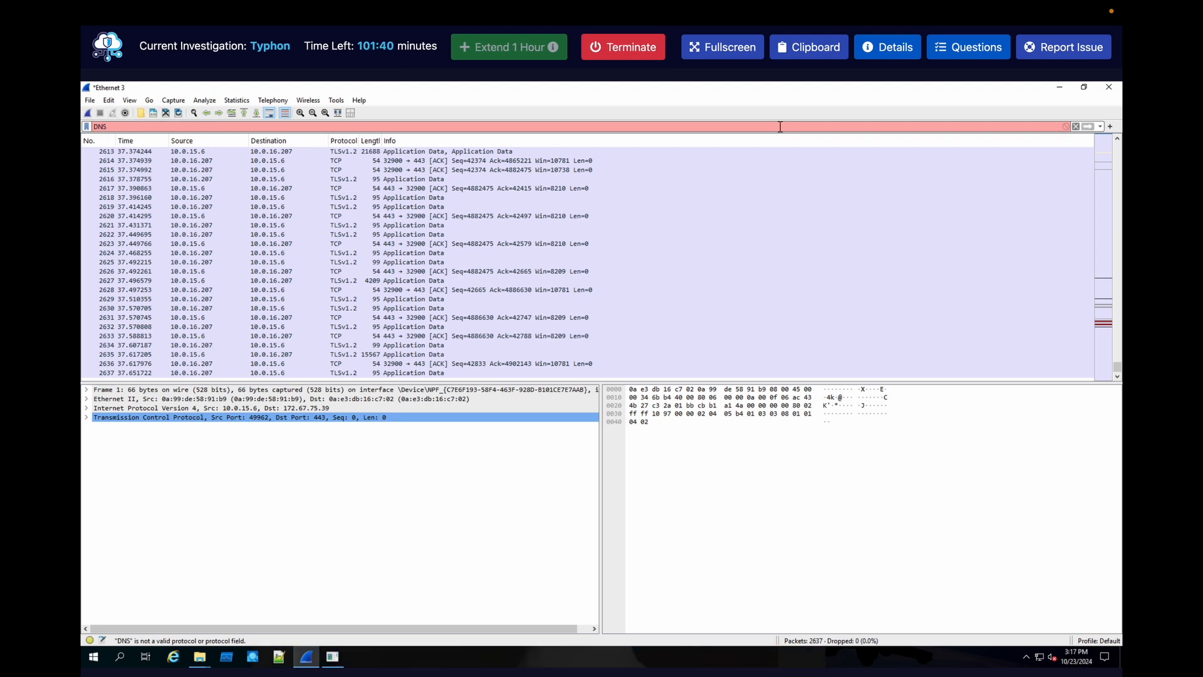
key(BackSpace)
key(BackSpace)
key(BackSpace)
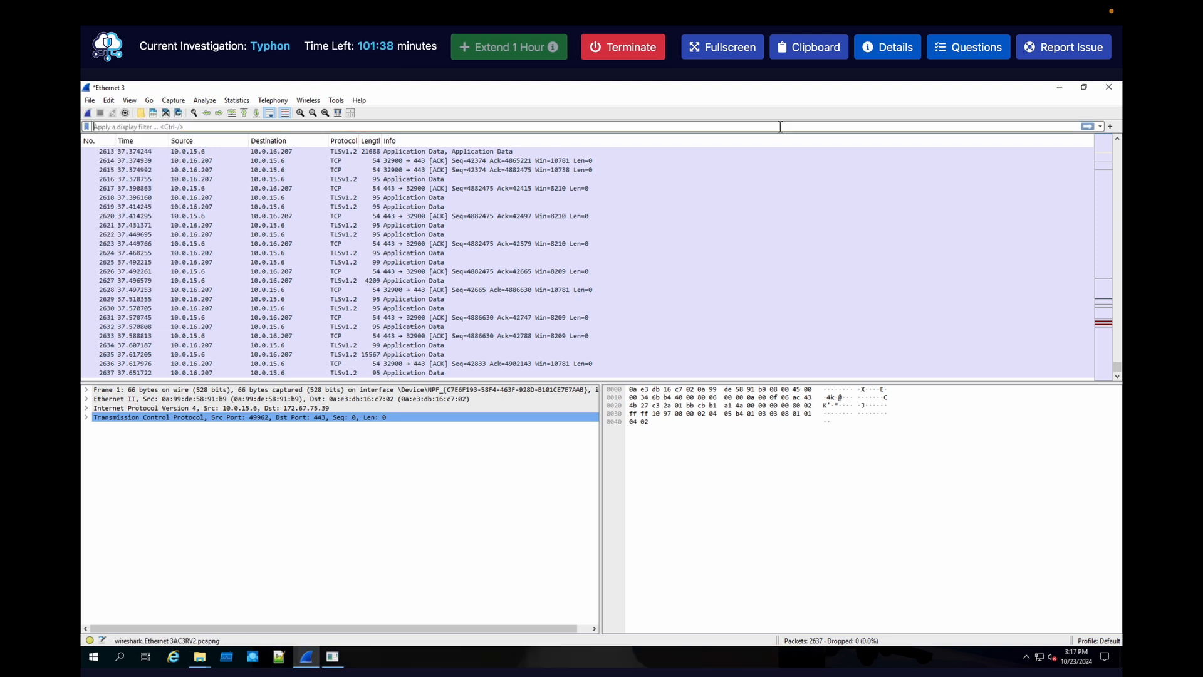
text(dns)
key(Return)
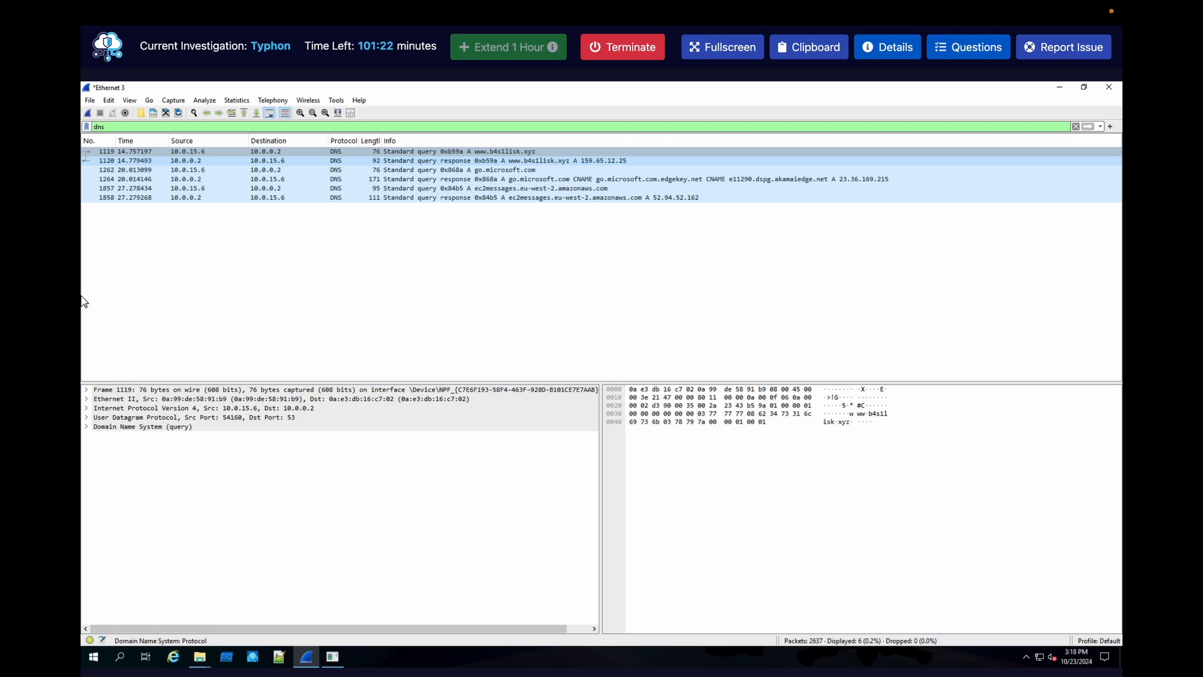
- Switch to the Google tab and search for "basilisk"
mouse_move(84, 301)
click(195, 158)
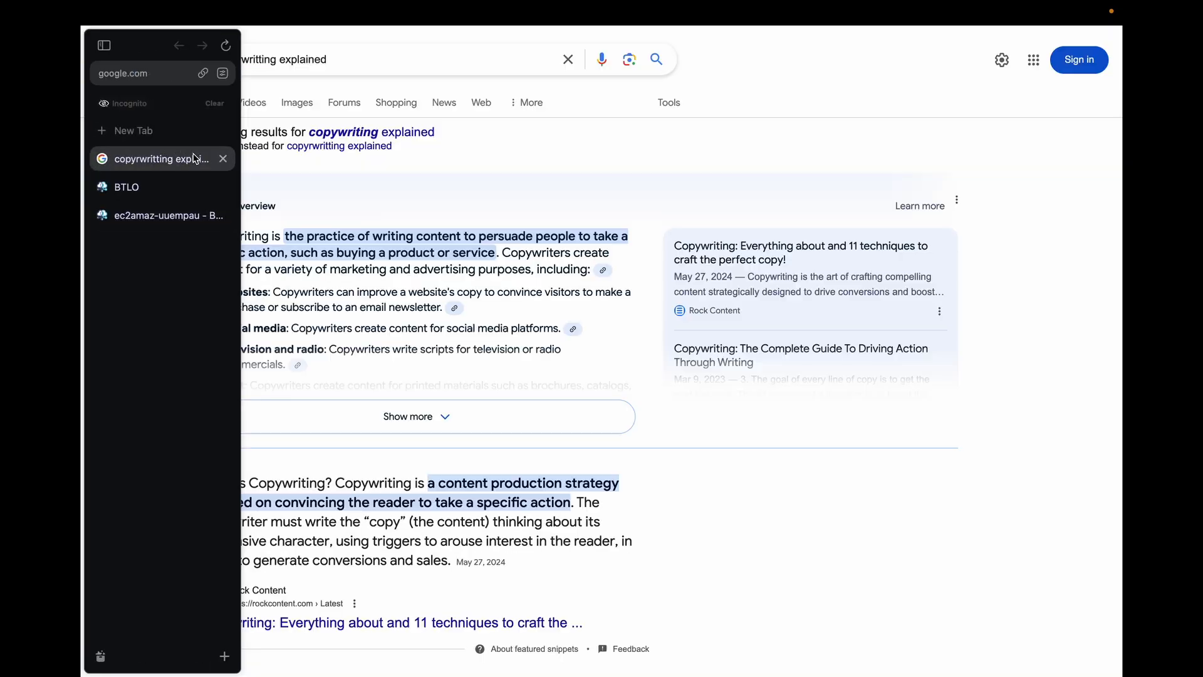
double_click(437, 61)
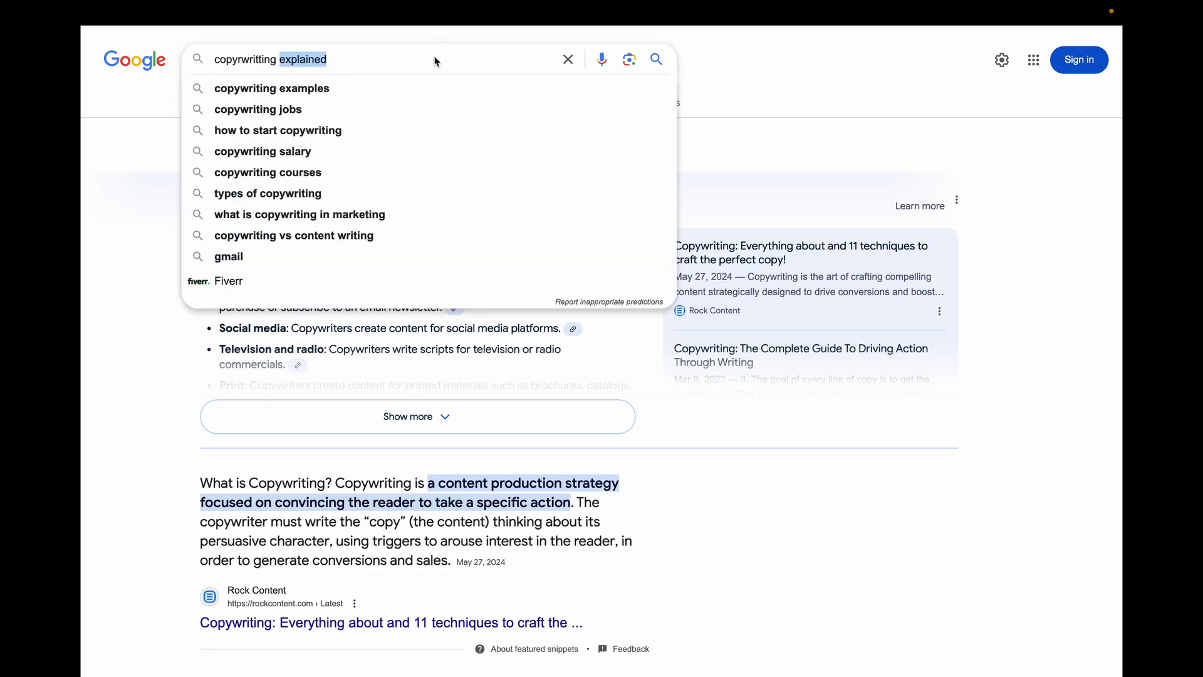
triple_click(437, 61)
text(basilli)
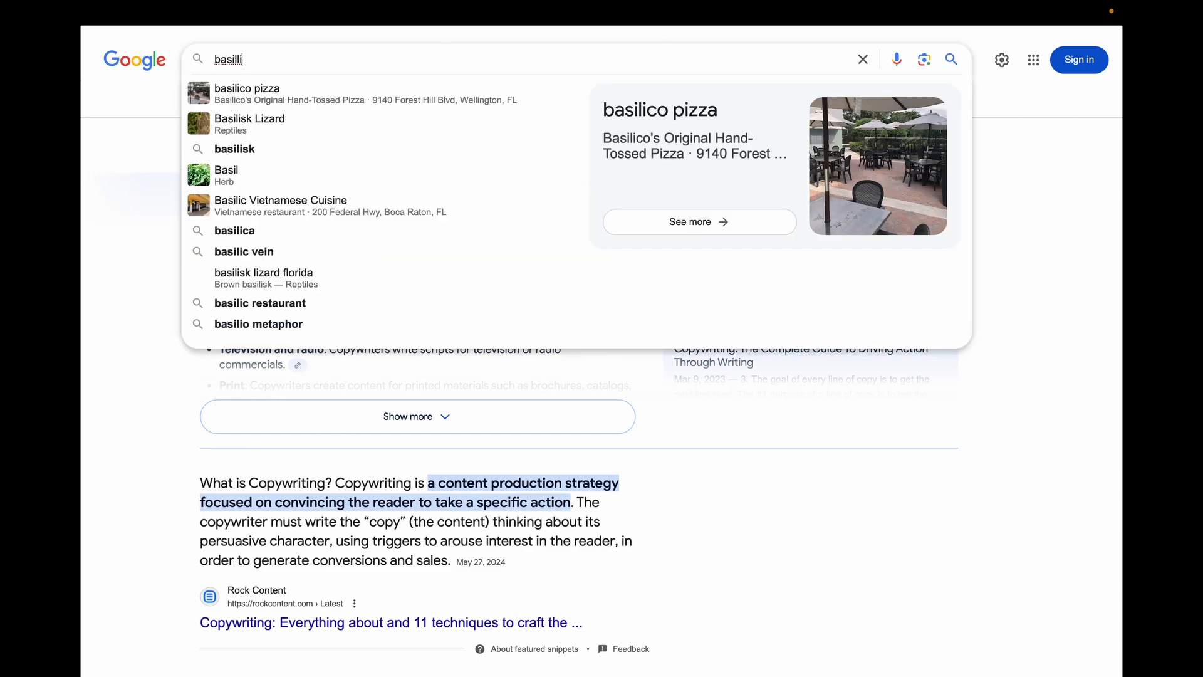
text(sj)
click(332, 123)
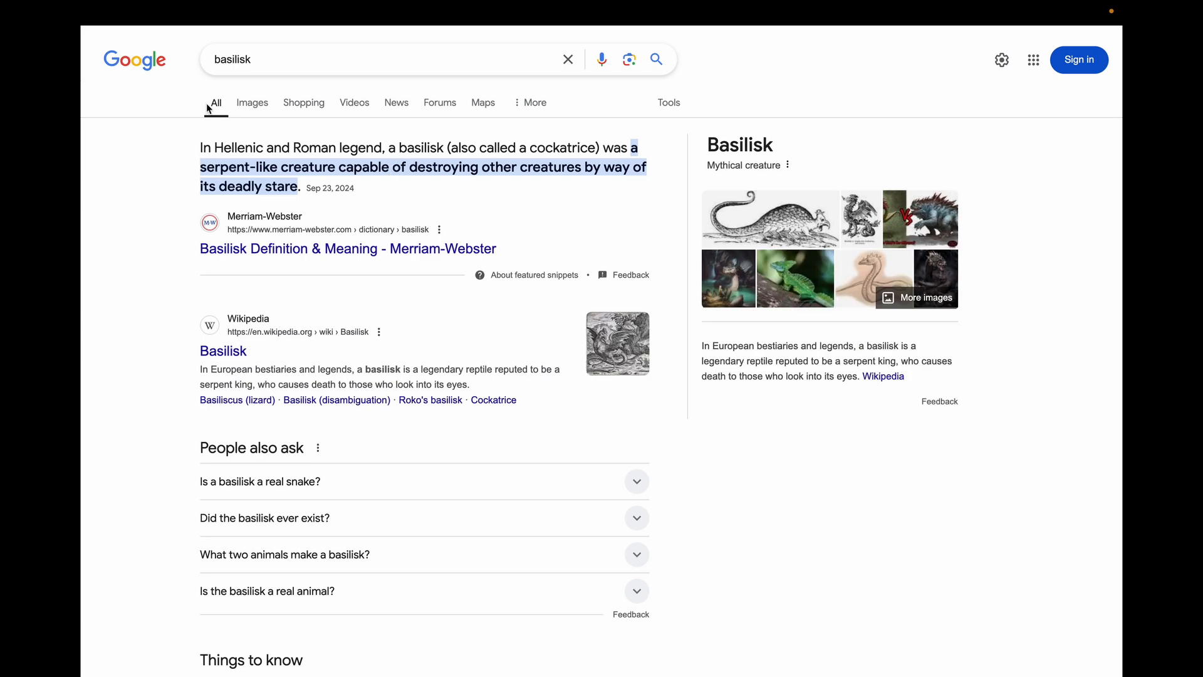
- Browse the image results for basilisk, and return to the general web results to read its description
click(265, 106)
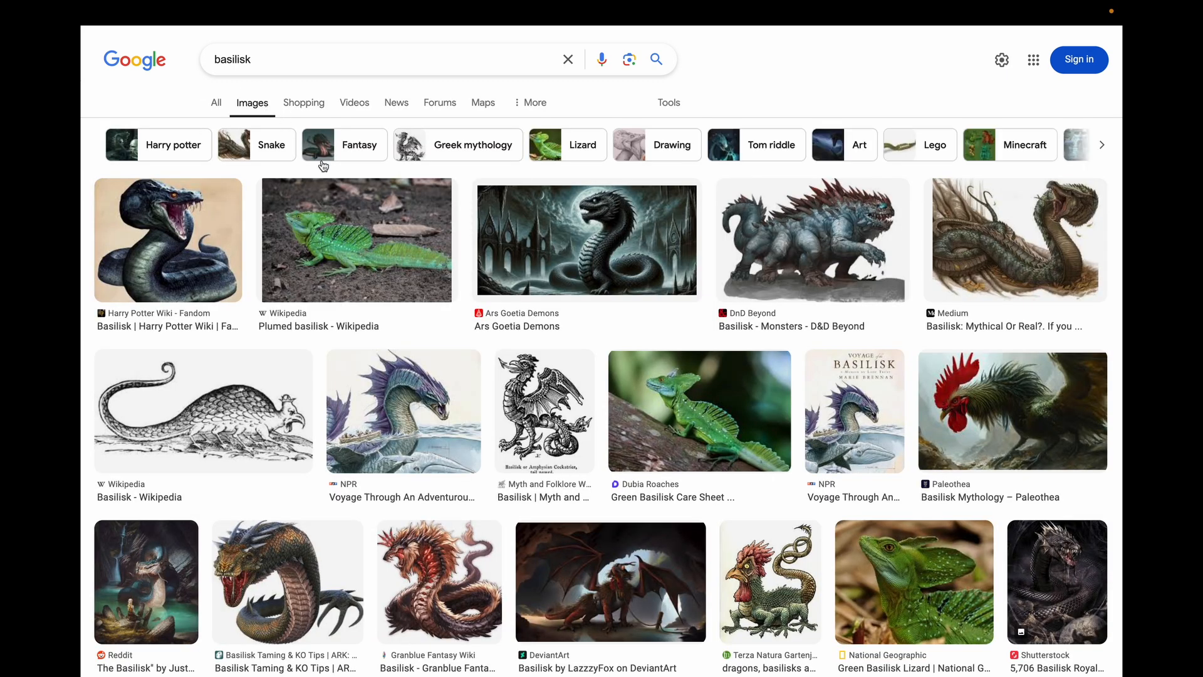
scroll(471, 319, down, 6)
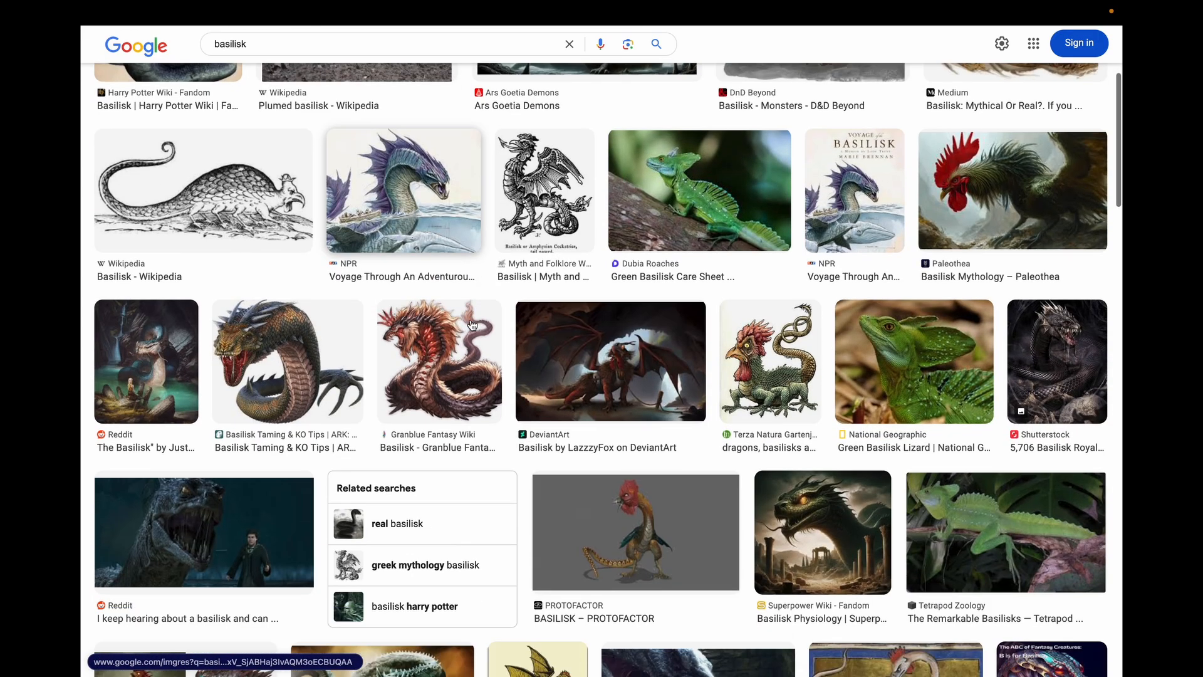
scroll(471, 324, up, 6)
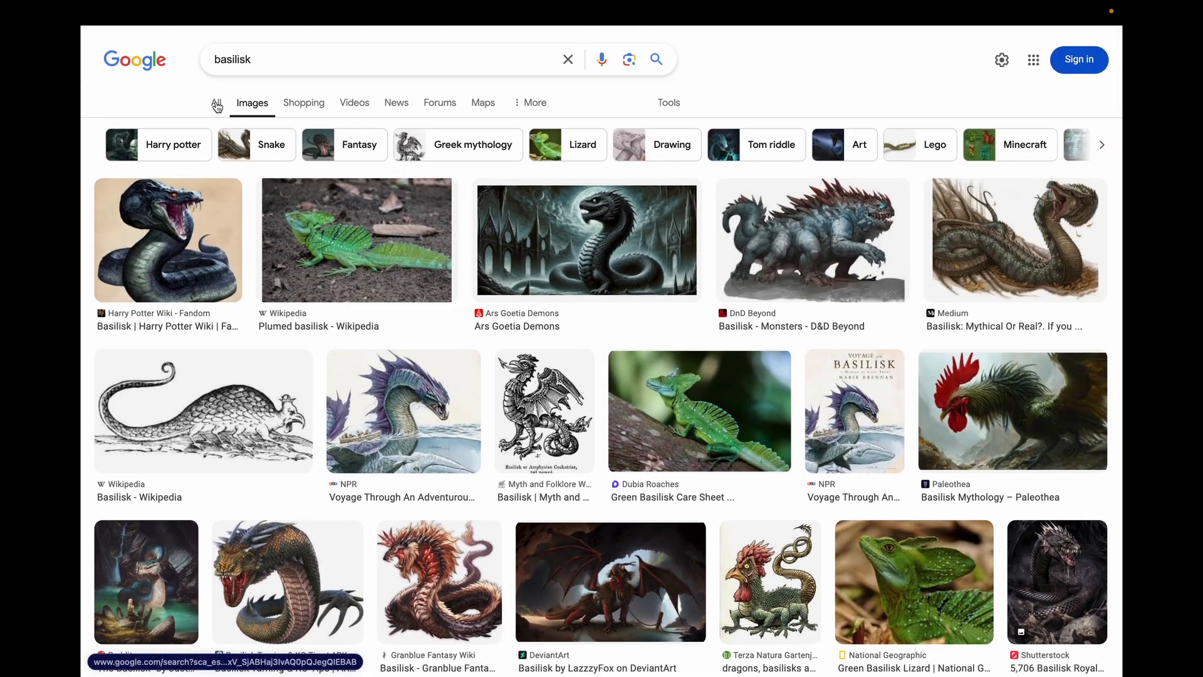
click(217, 105)
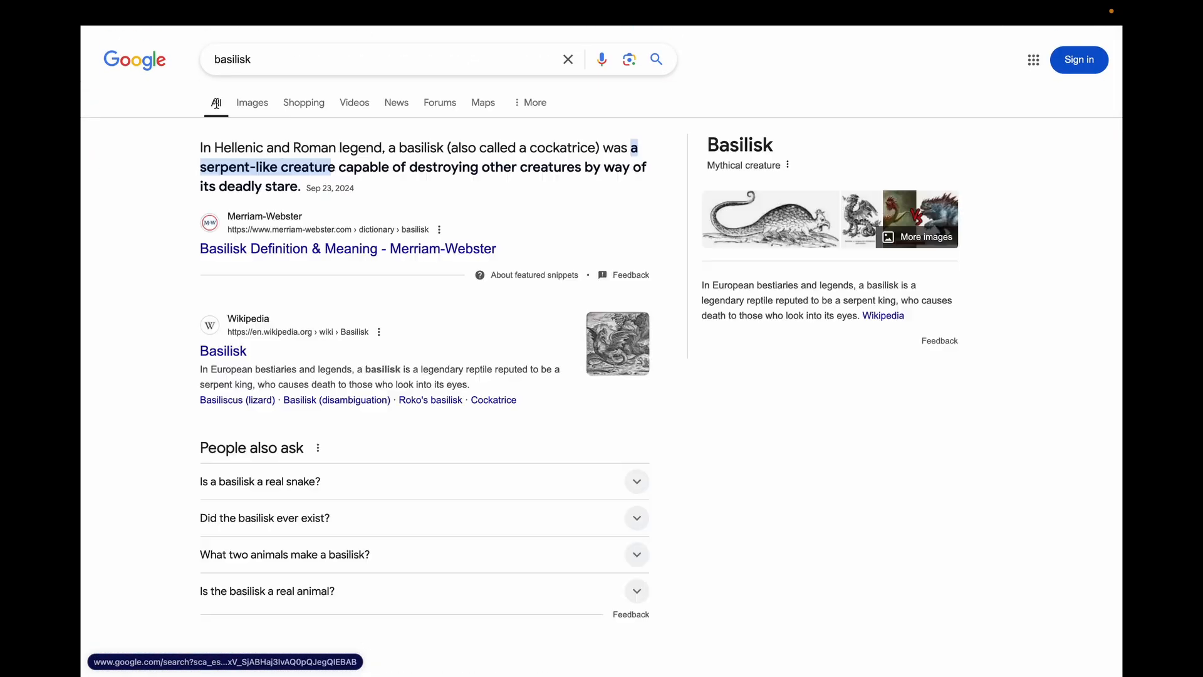
scroll(401, 292, down, 1)
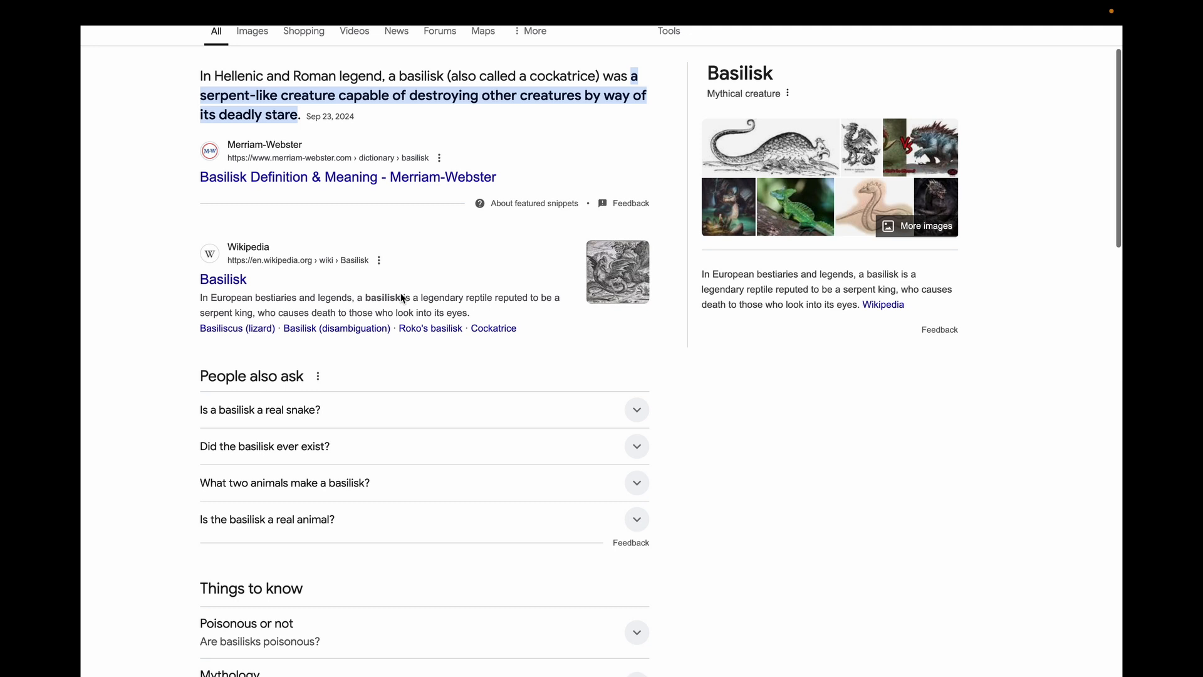
- Return to the Typhon lab session and open the investigation questions to read Q1
mouse_move(81, 323)
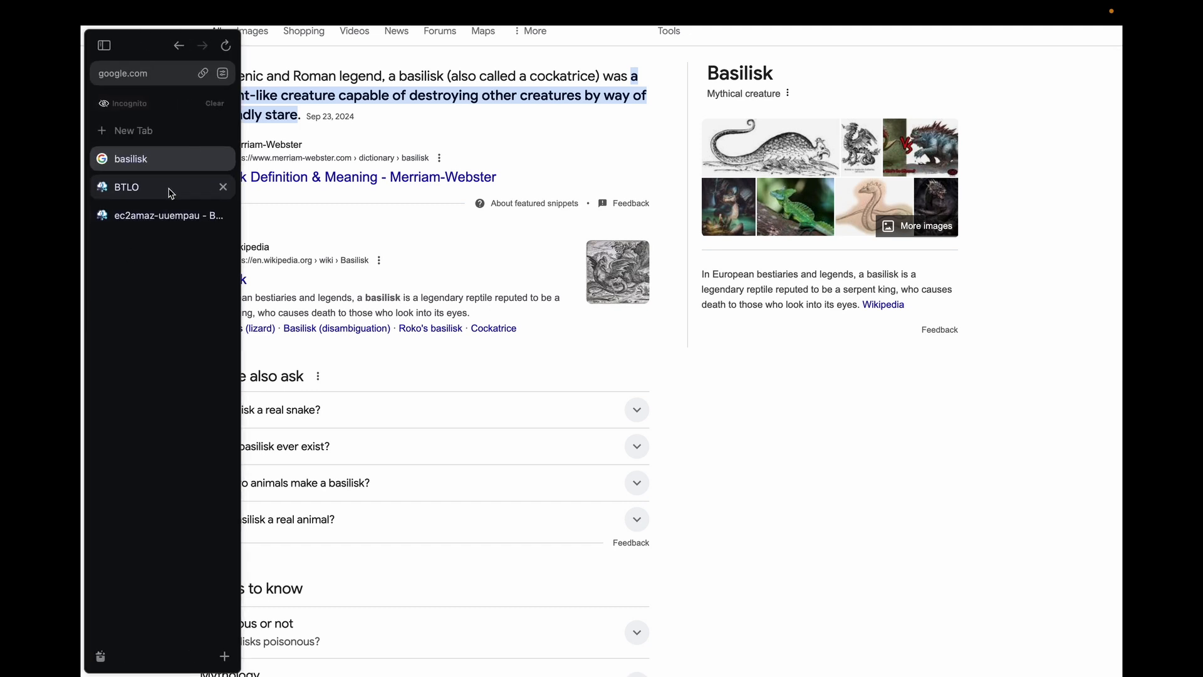
click(161, 215)
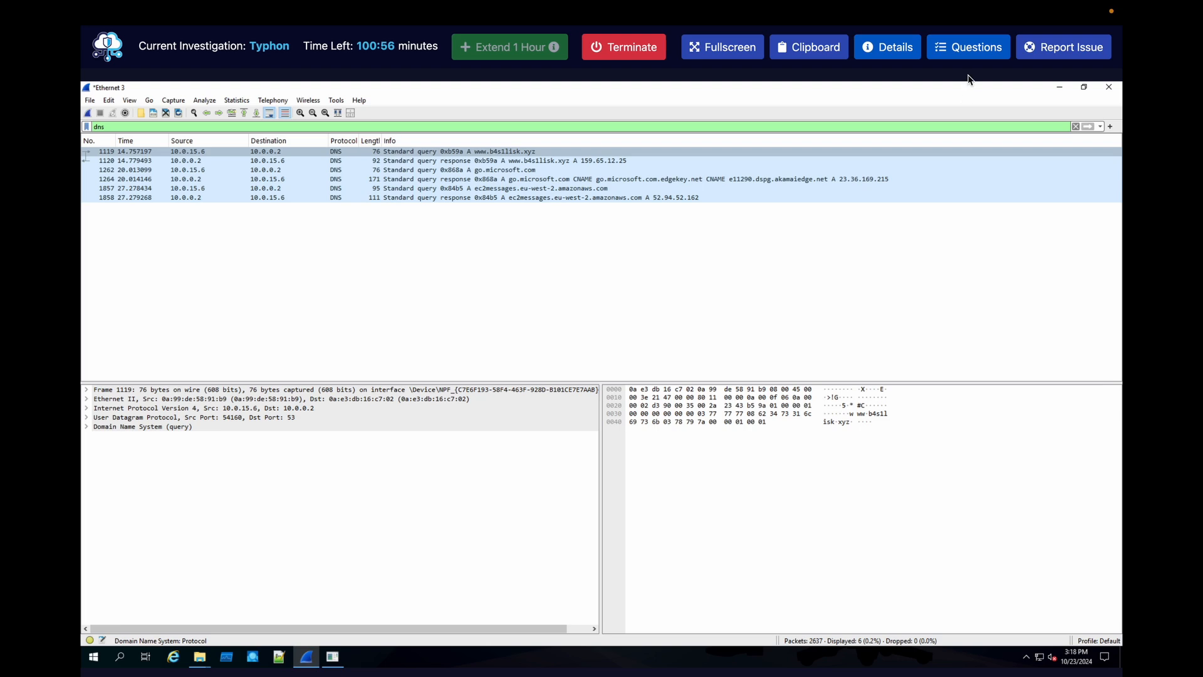
click(973, 54)
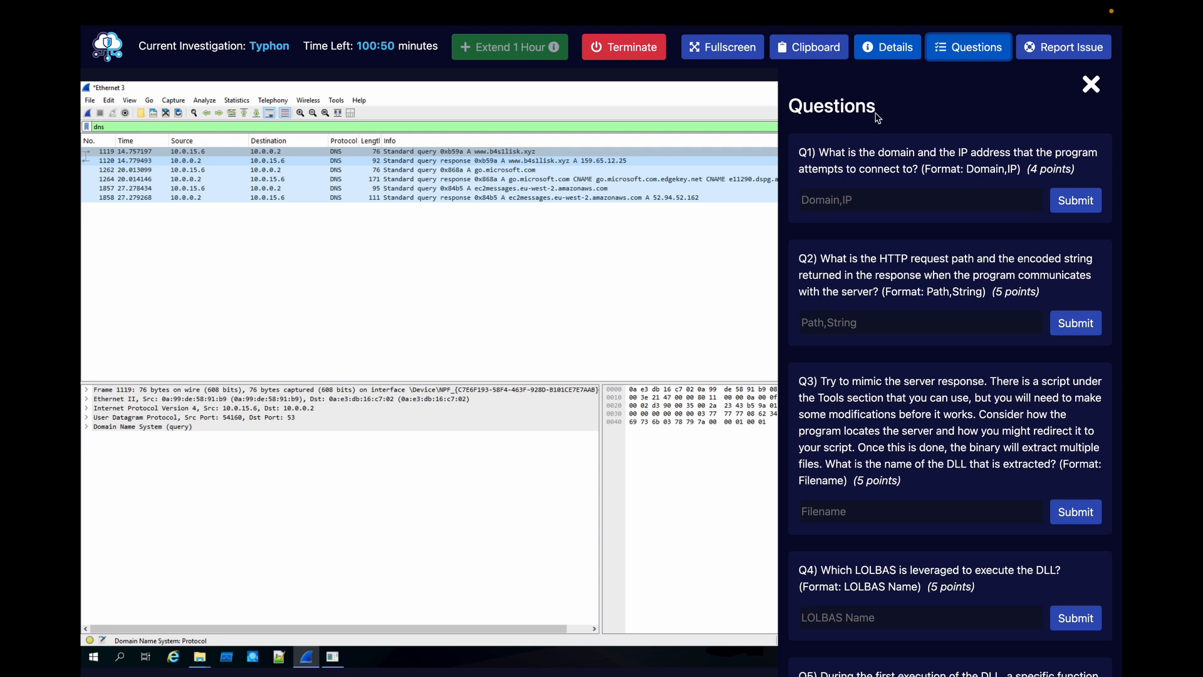
click(603, 161)
right_click(620, 164)
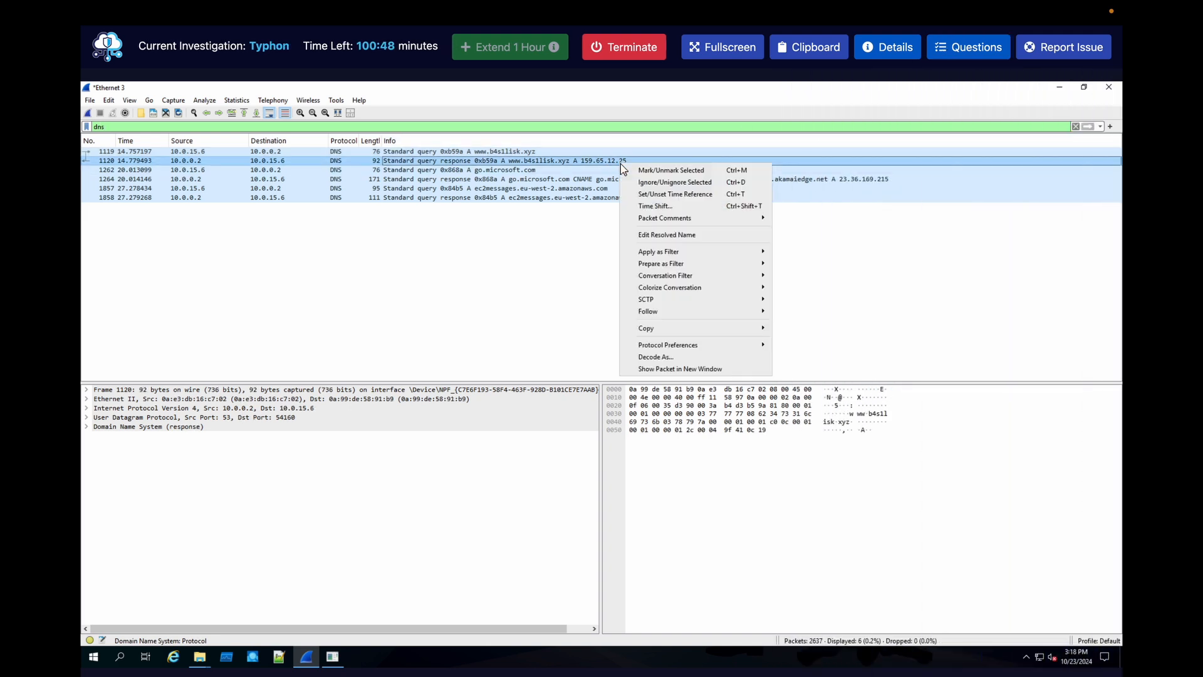
mouse_move(731, 312)
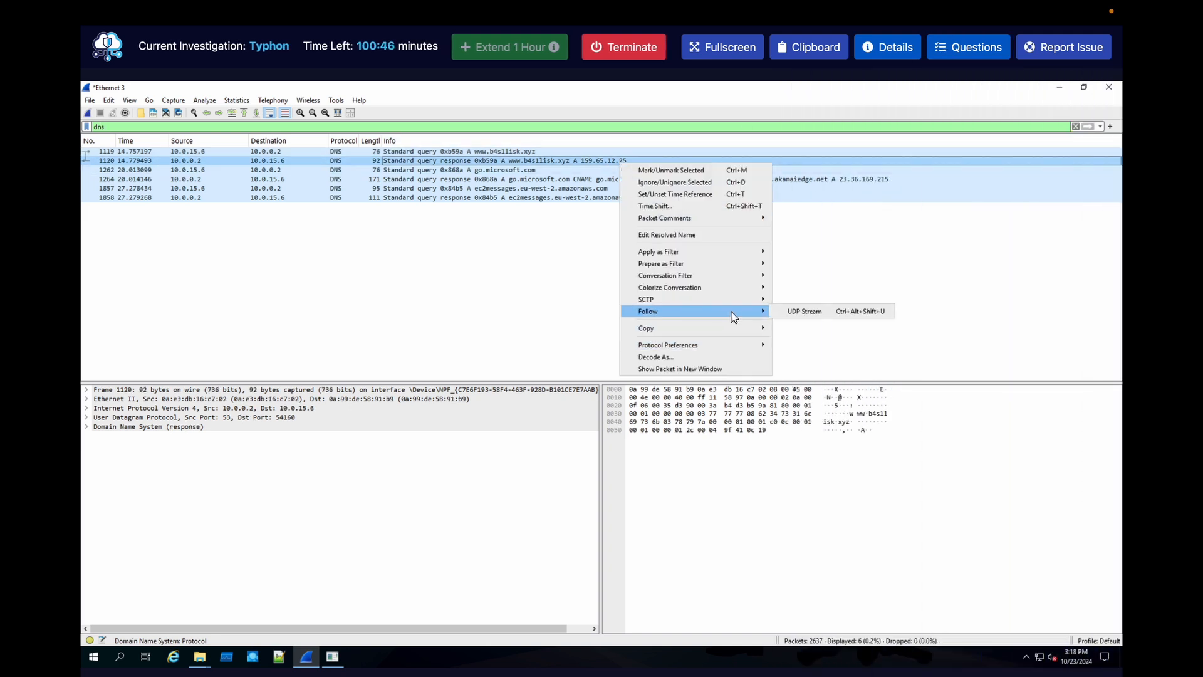
click(786, 311)
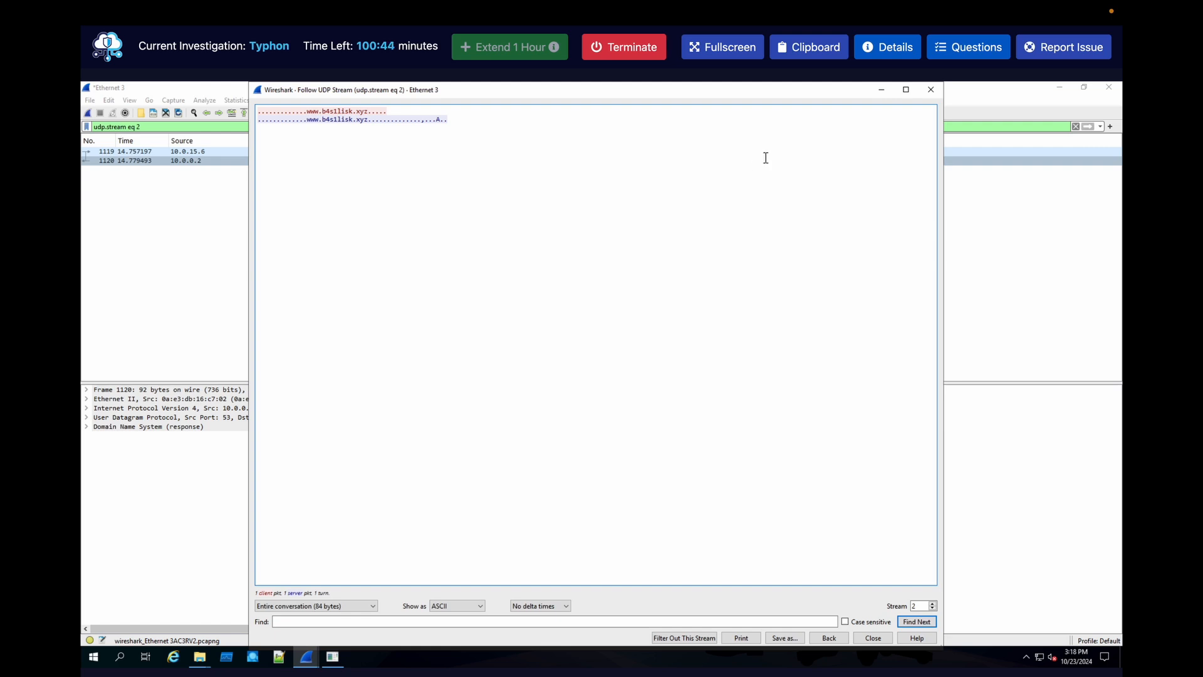
click(931, 89)
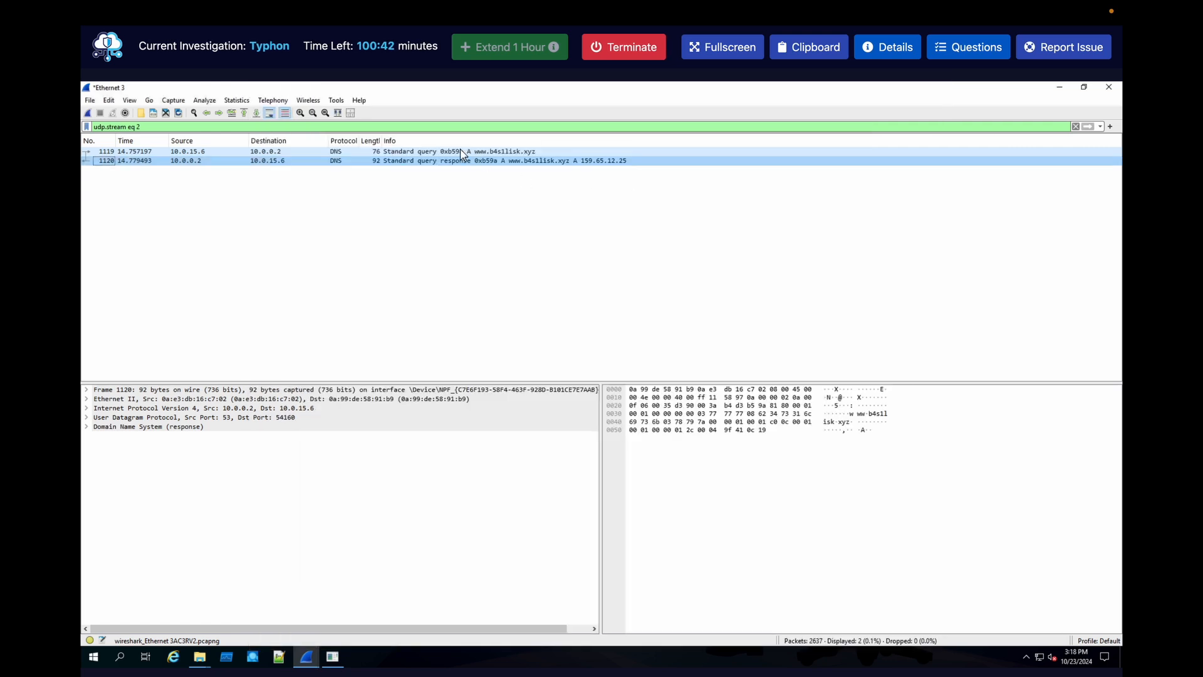
- Expand the Domain Name System answers of response packet 1120 to examine the resolved address
click(342, 153)
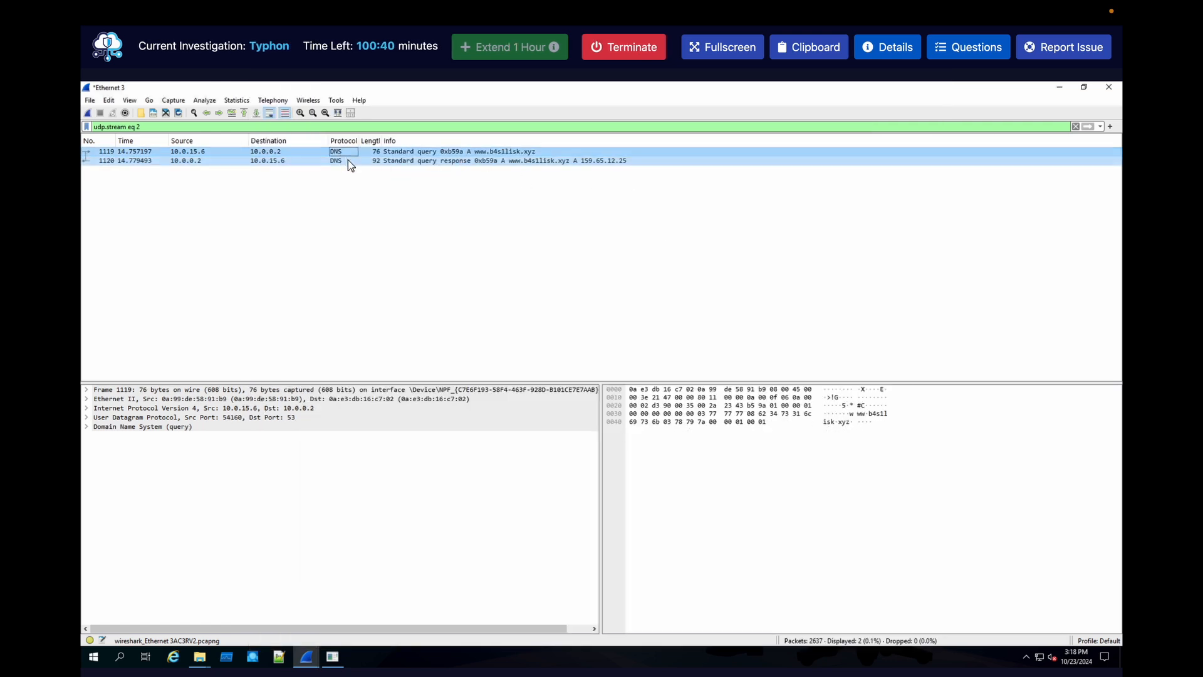
click(346, 161)
click(86, 426)
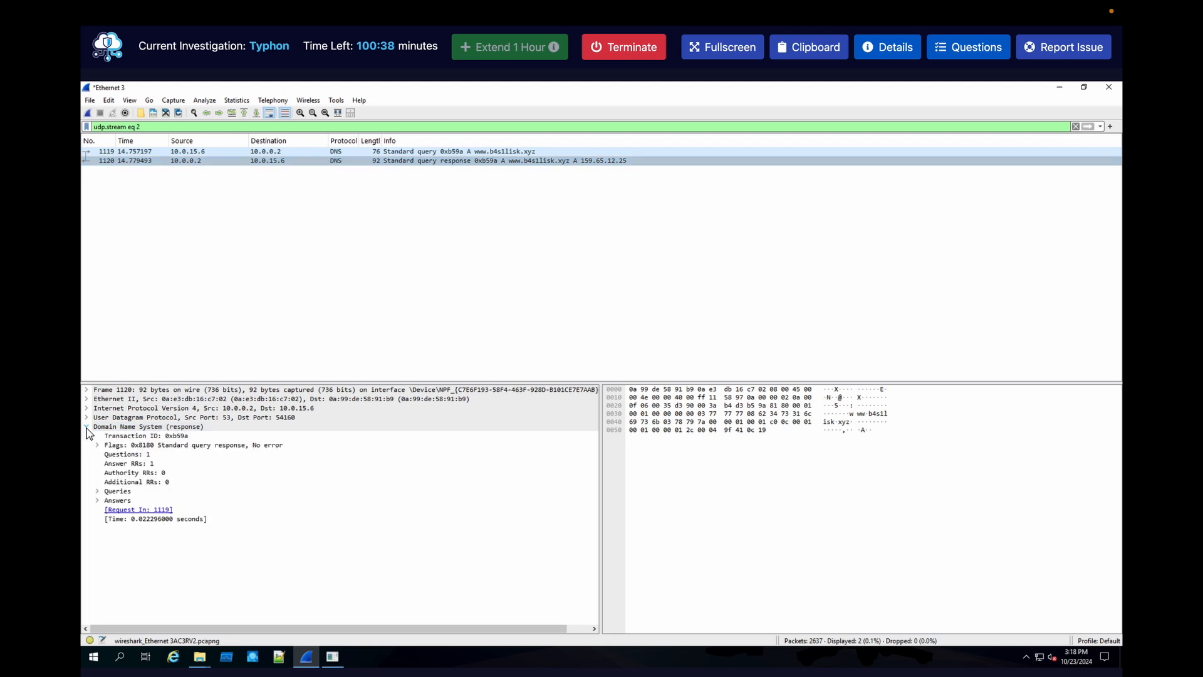
click(97, 500)
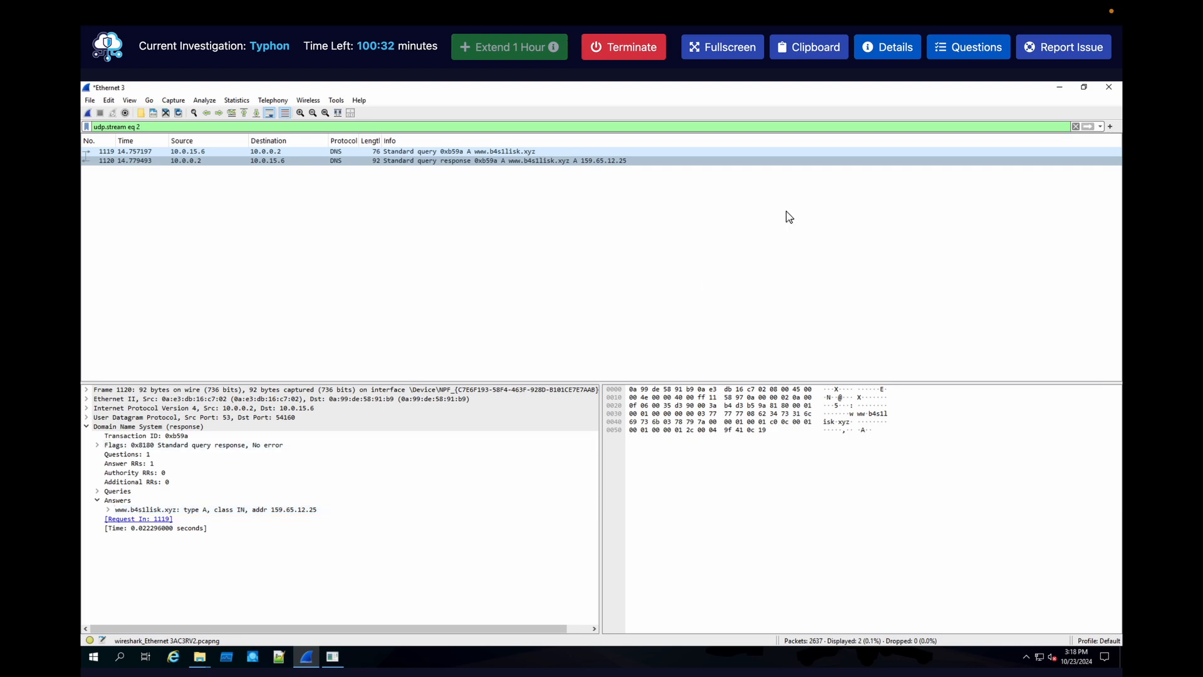
click(969, 49)
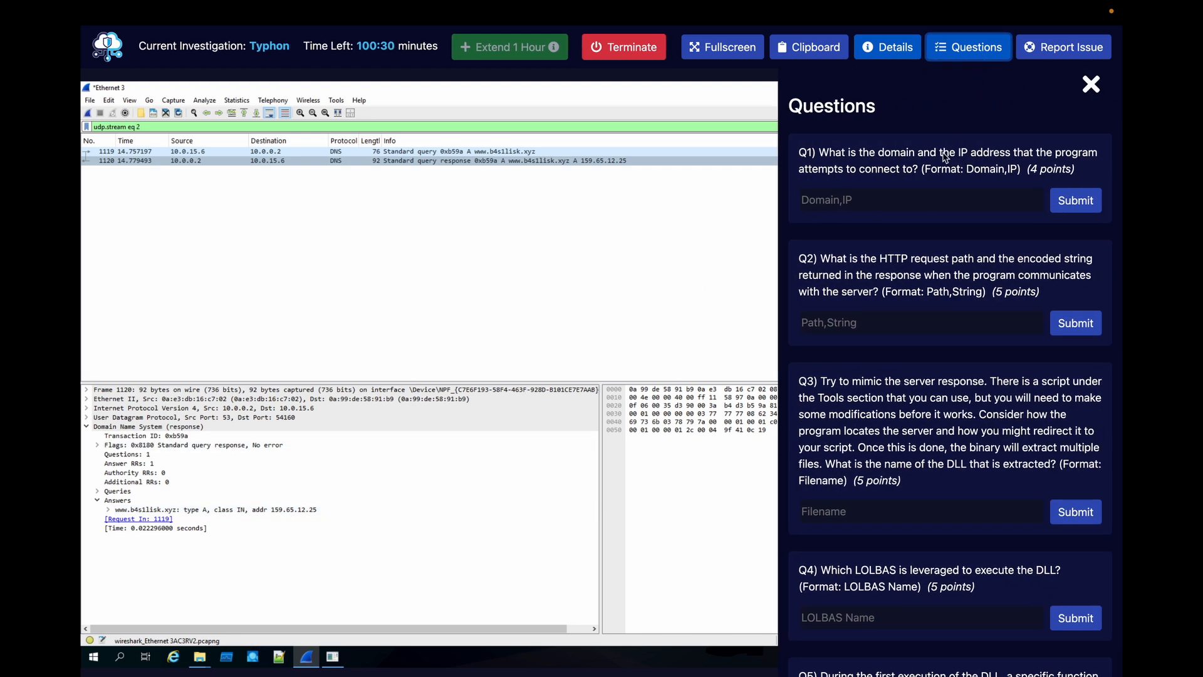
click(900, 205)
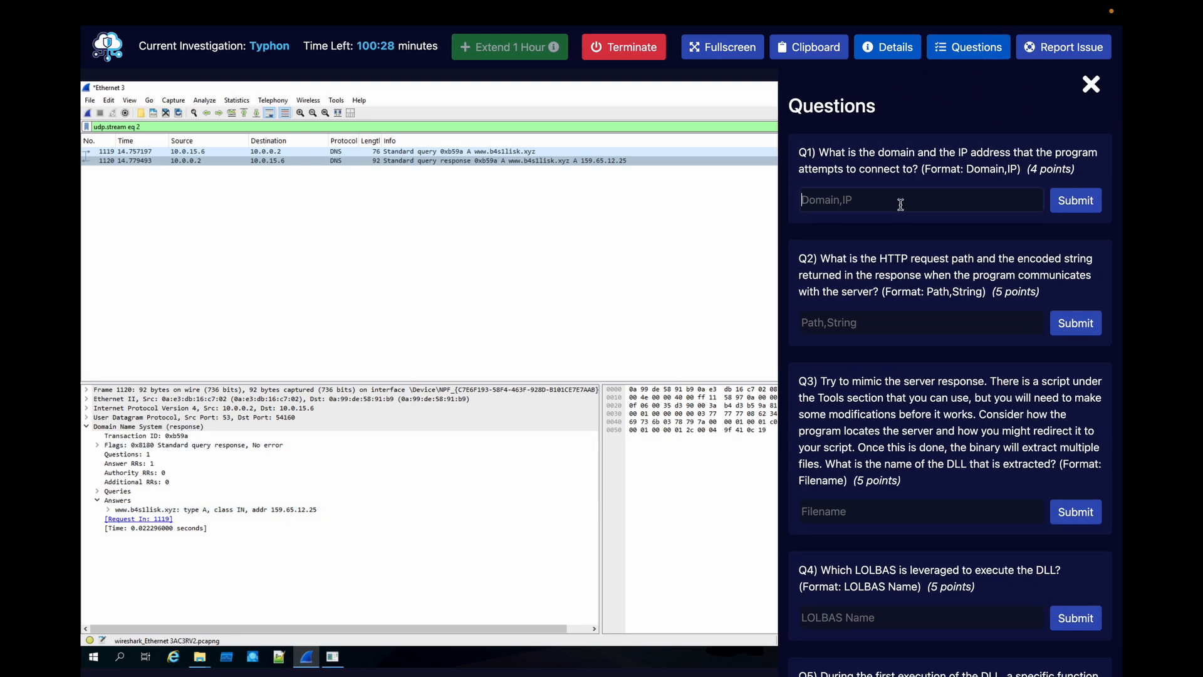
text(www.b)
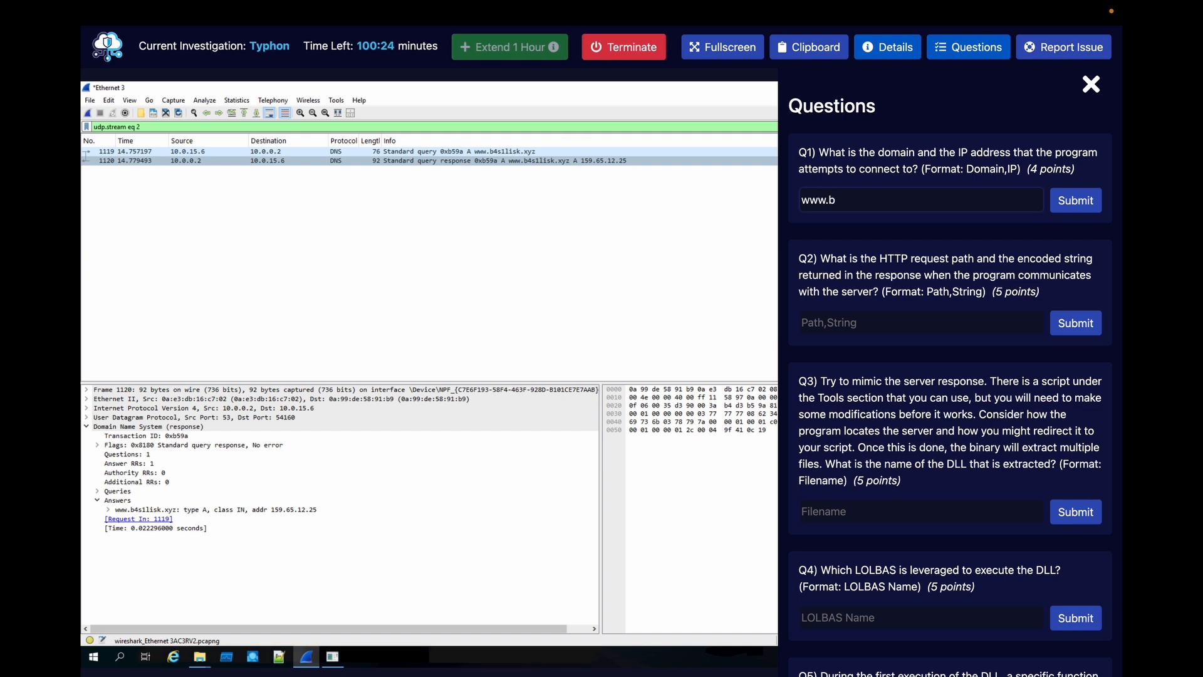
text(4s)
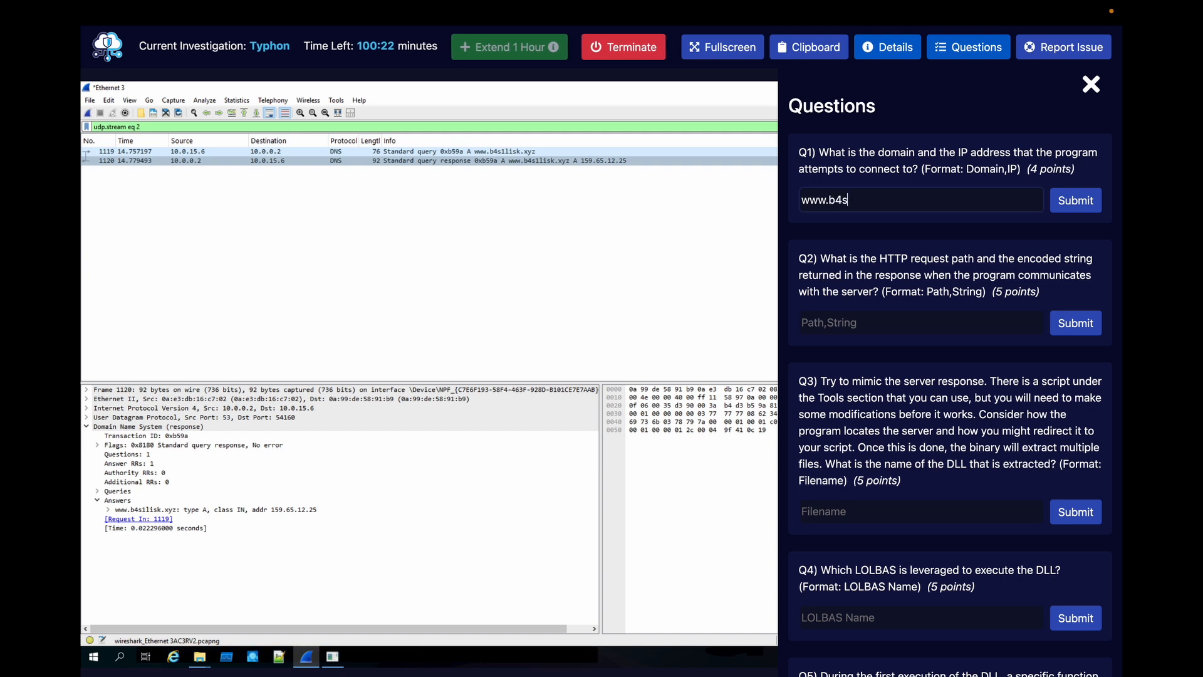
text(1lisk)
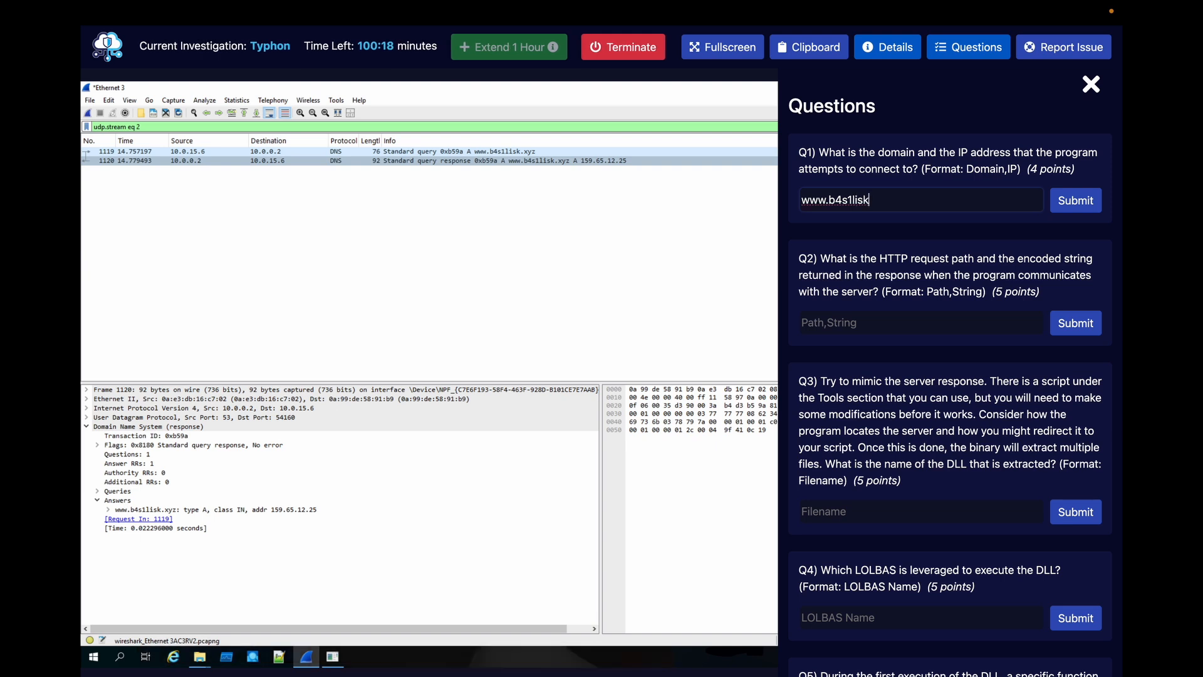
text(, 159)
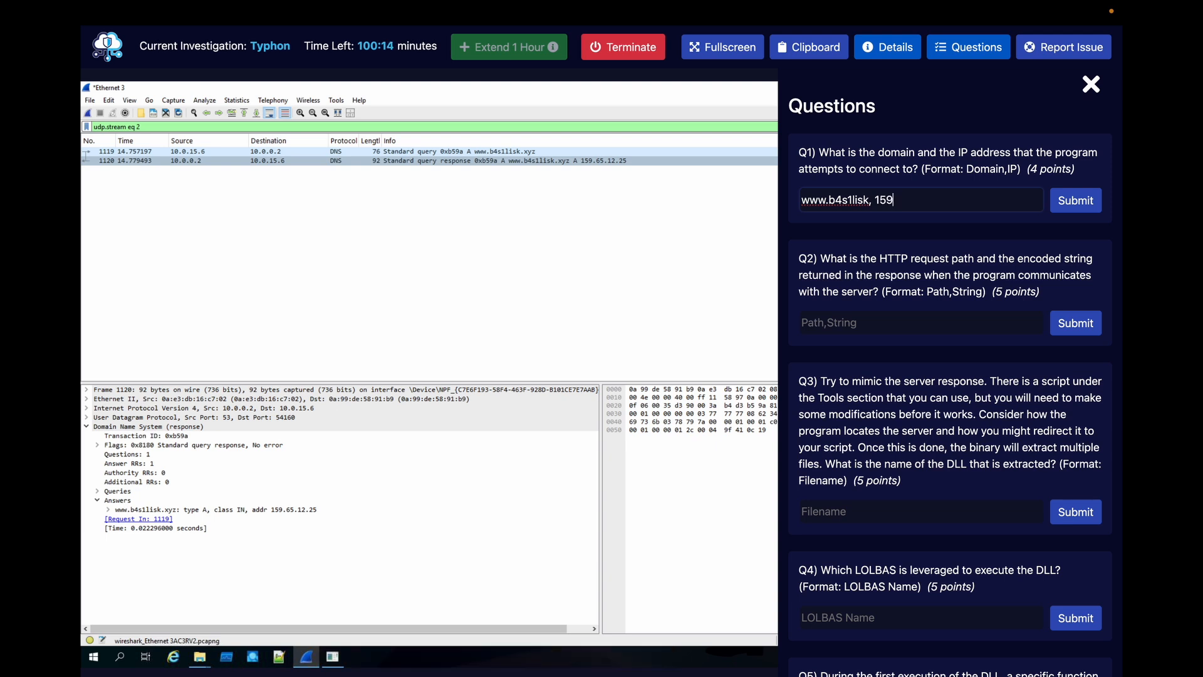
text(.65.1)
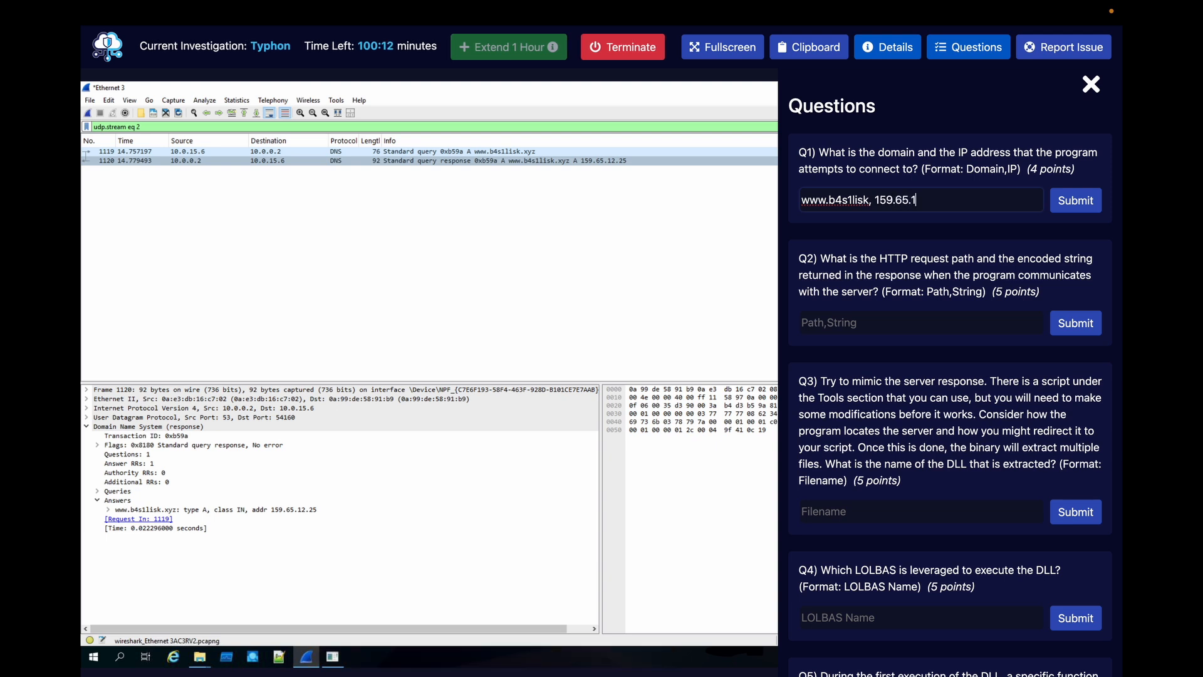
text(2.25)
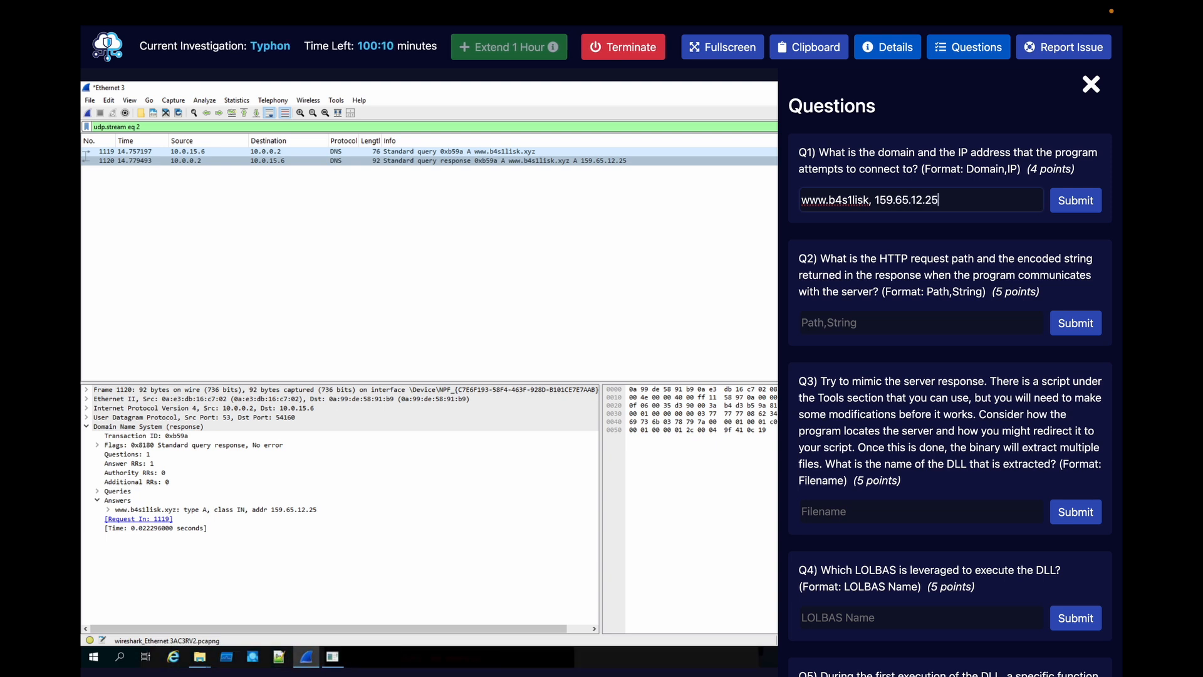
key(Return)
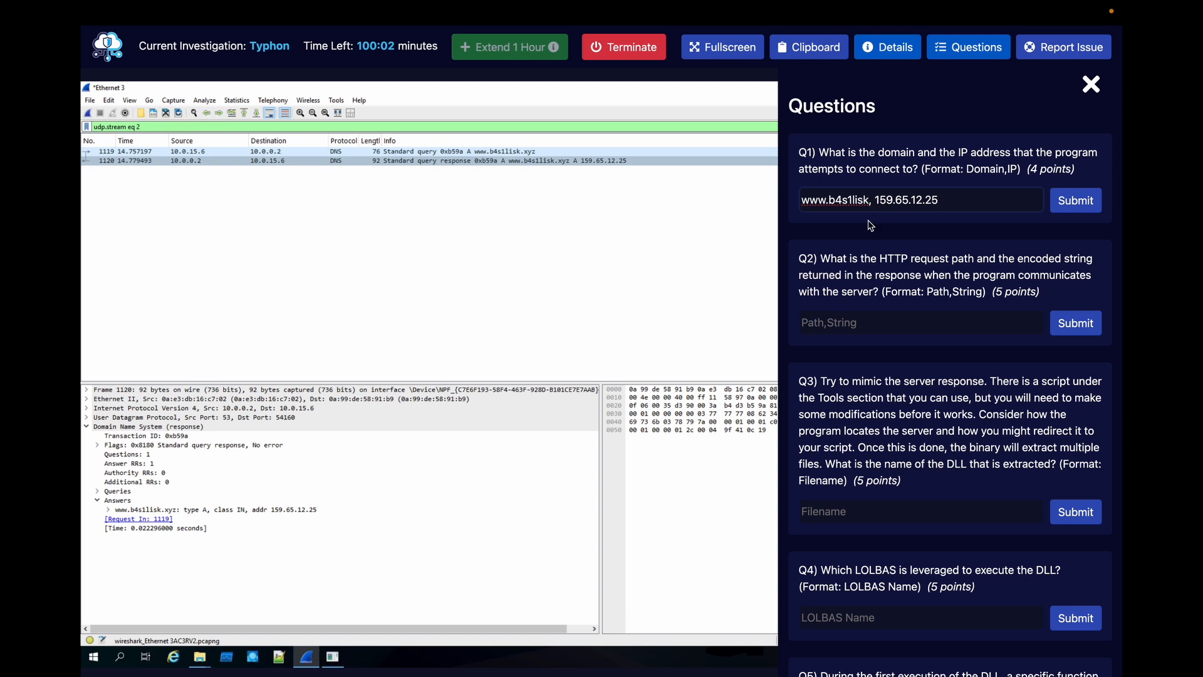
- Add ".xyz" to the domain in the Q1 answer and submit it
text(.)
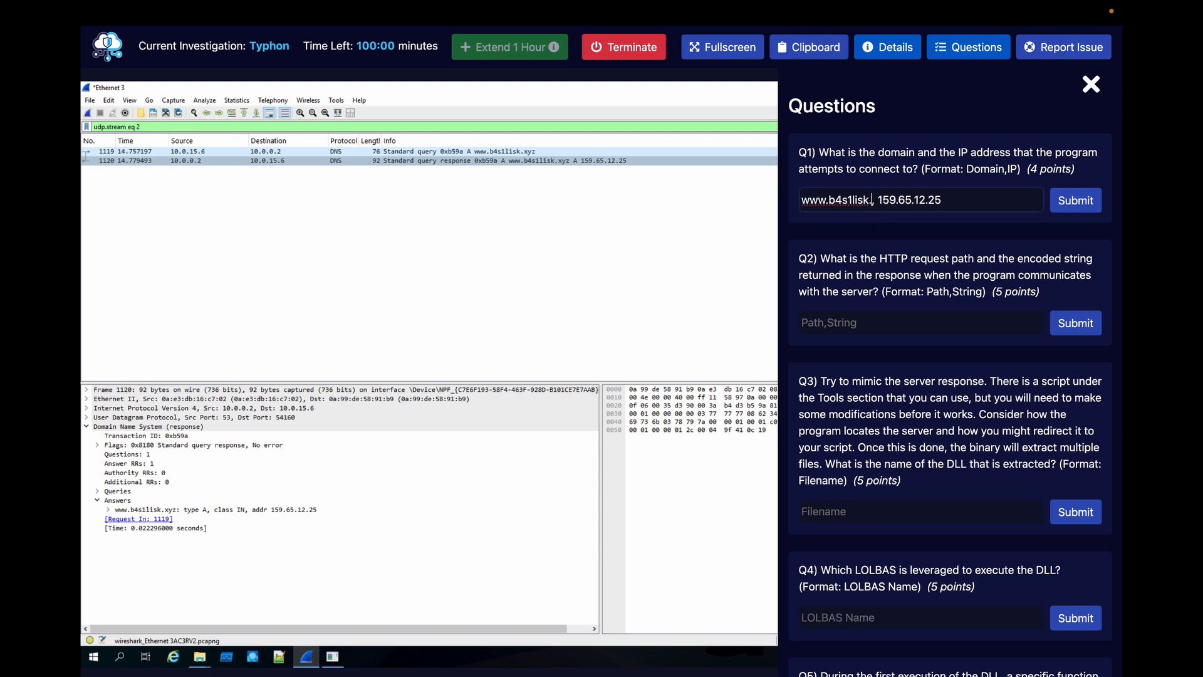
text(xyz)
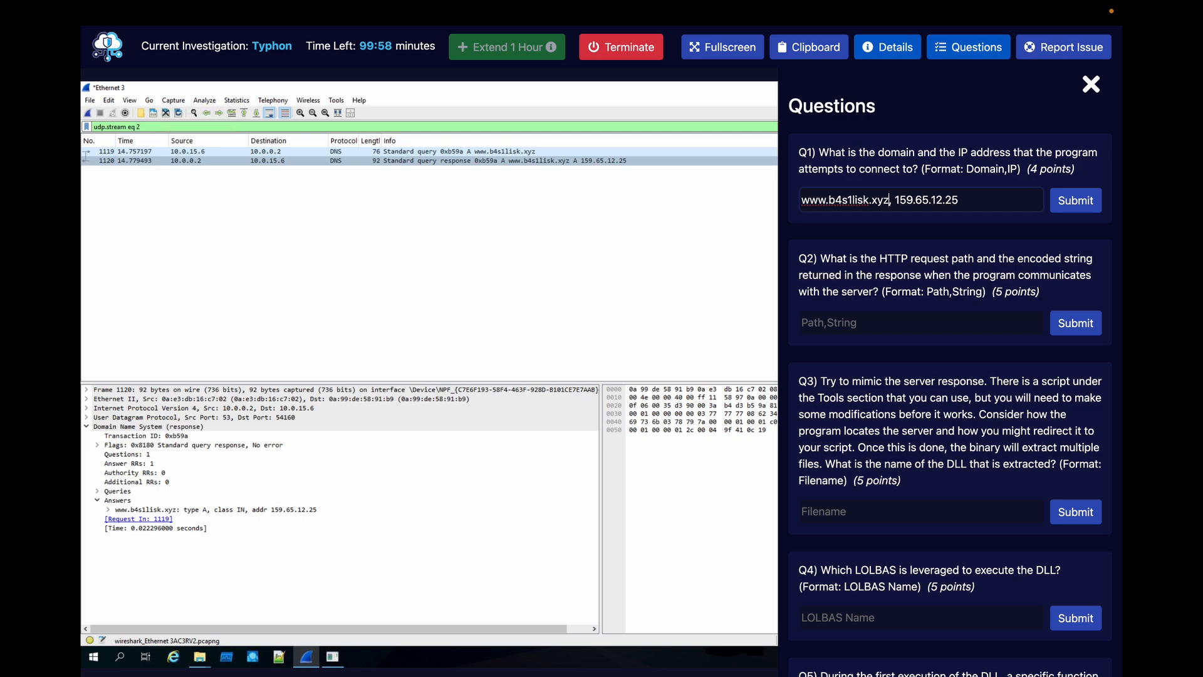
key(Return)
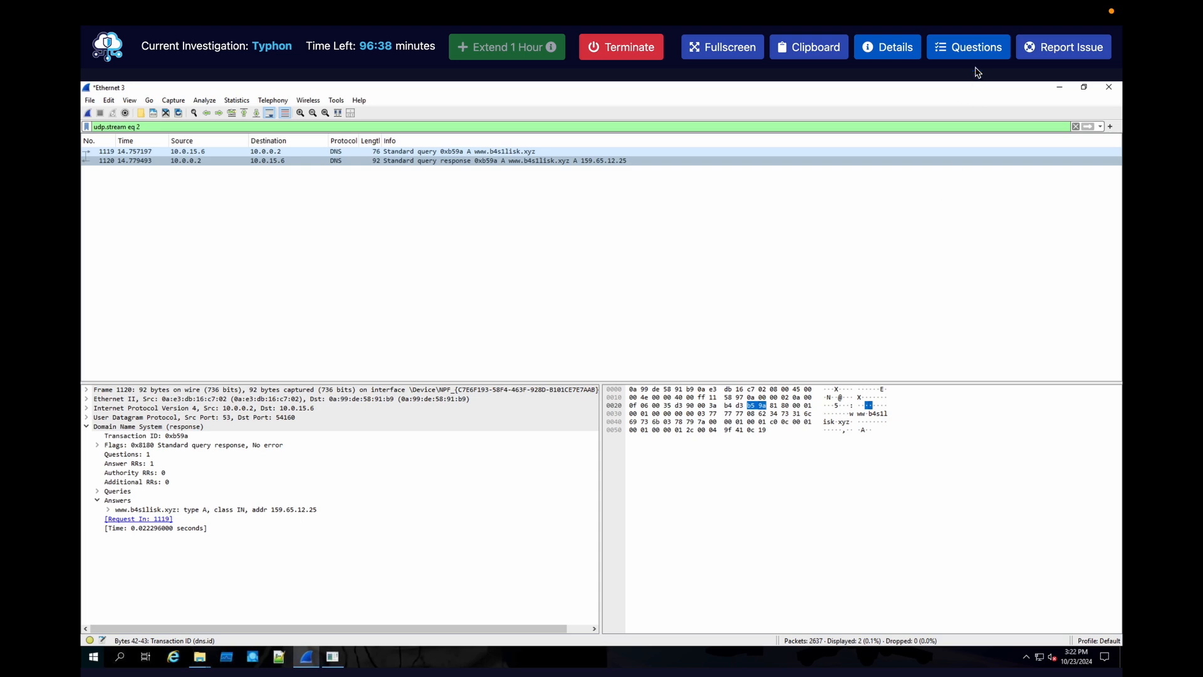
- Reopen the questions and highlight the domain and IP address in the Q1 answer to review them
click(975, 53)
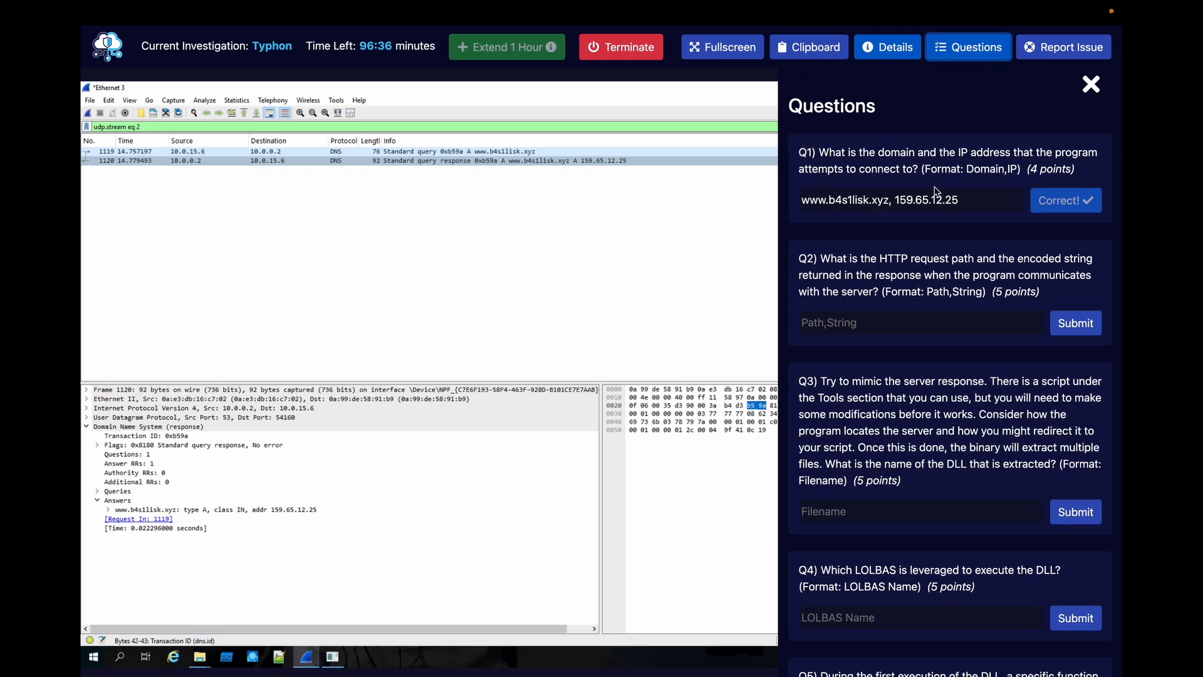
double_click(950, 202)
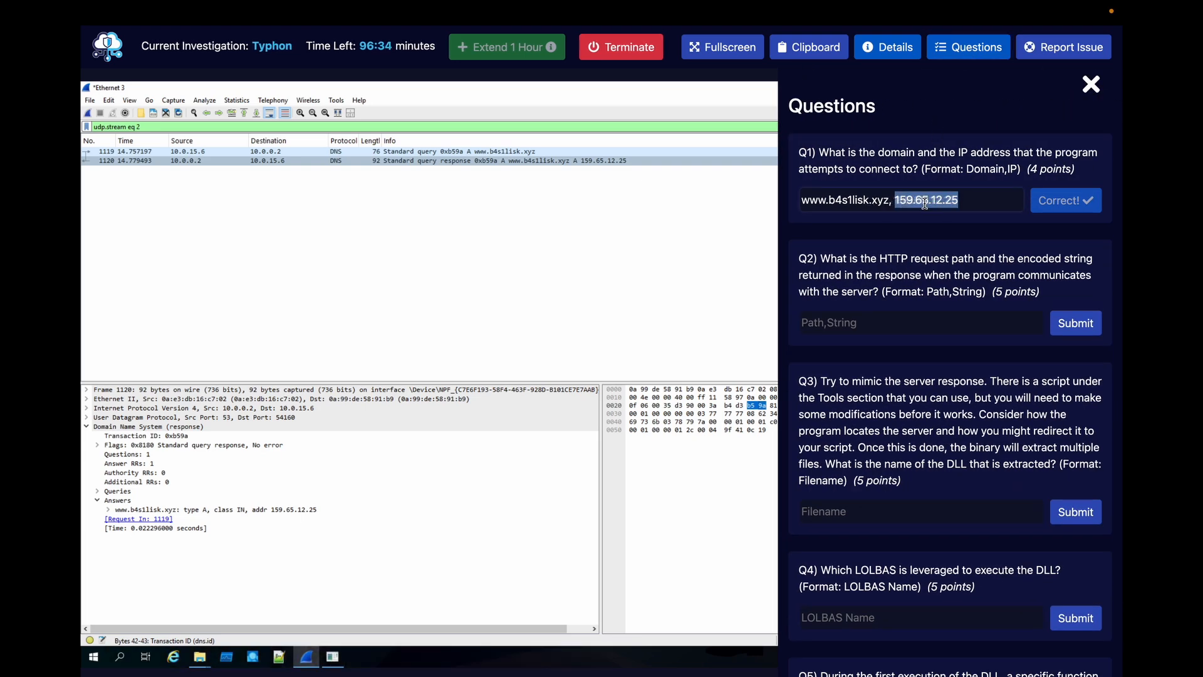
click(924, 202)
triple_click(924, 203)
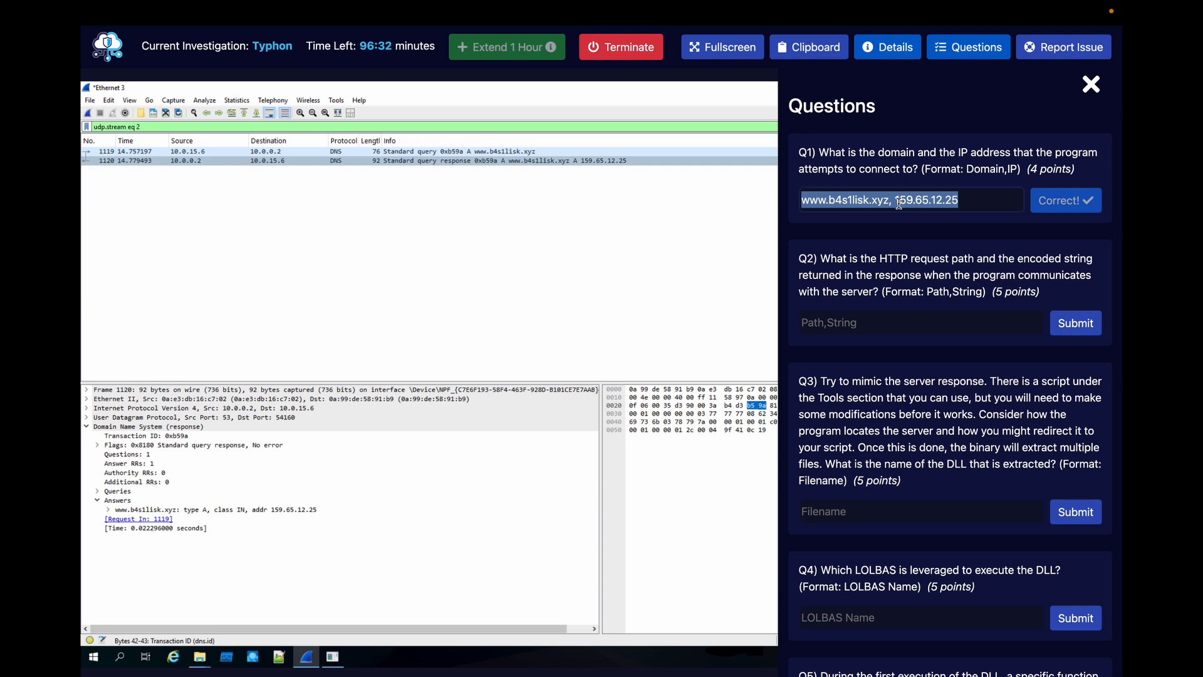
drag(896, 202, 957, 200)
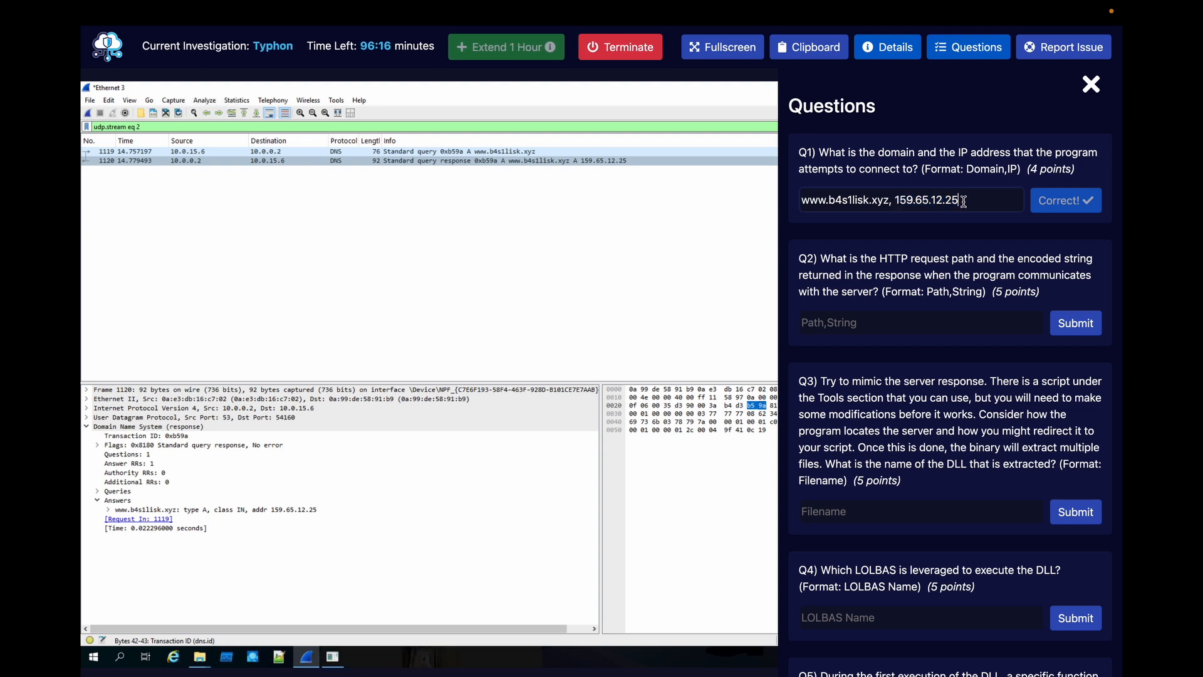
- Highlight the IP address in the Q1 answer, and look up ngrok in a new tab, opening its blog post on TCP endpoint payment verification
drag(962, 201, 897, 204)
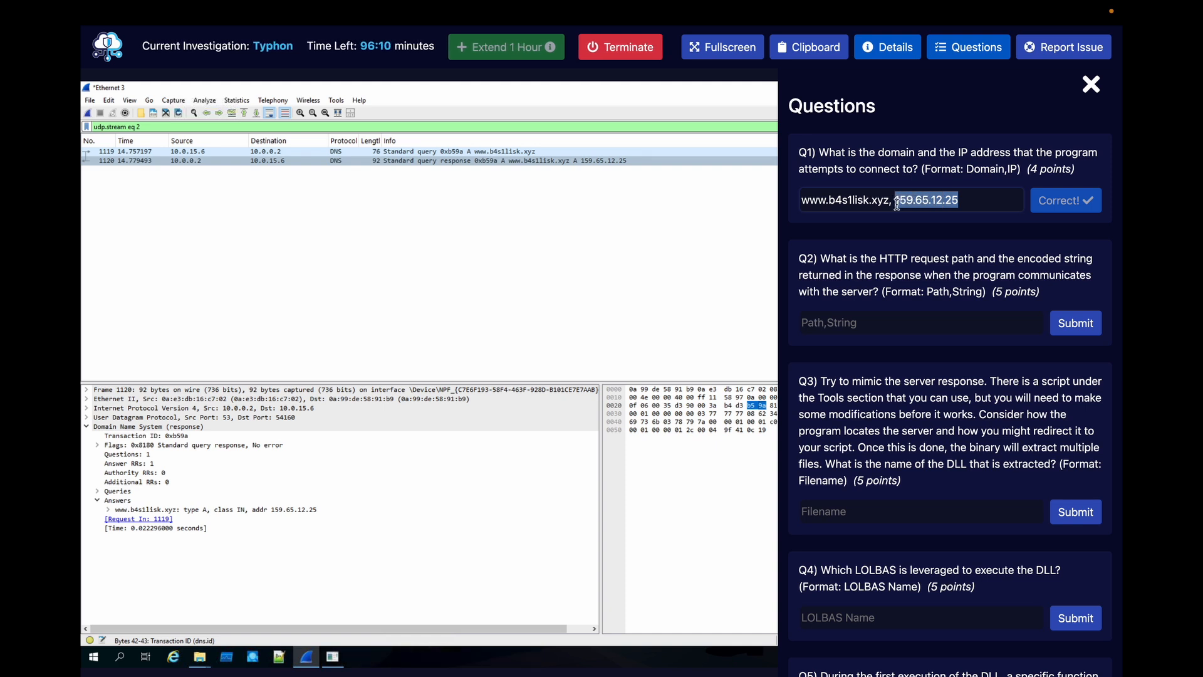
mouse_move(83, 150)
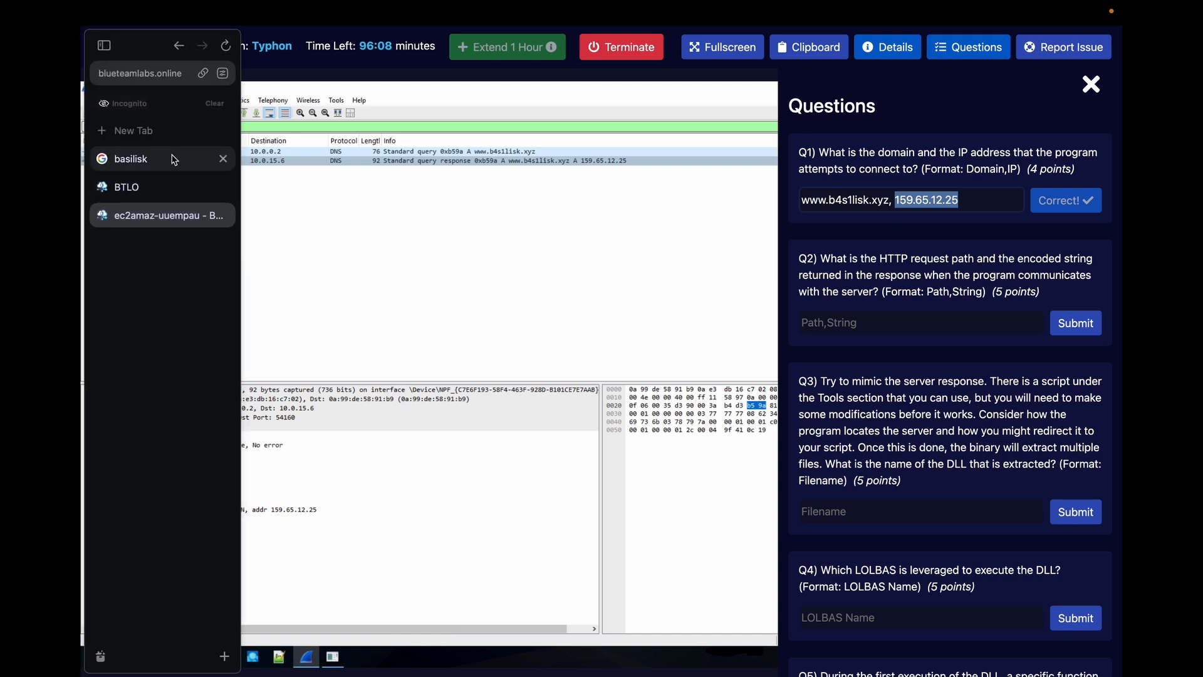
click(184, 139)
text(ngrok)
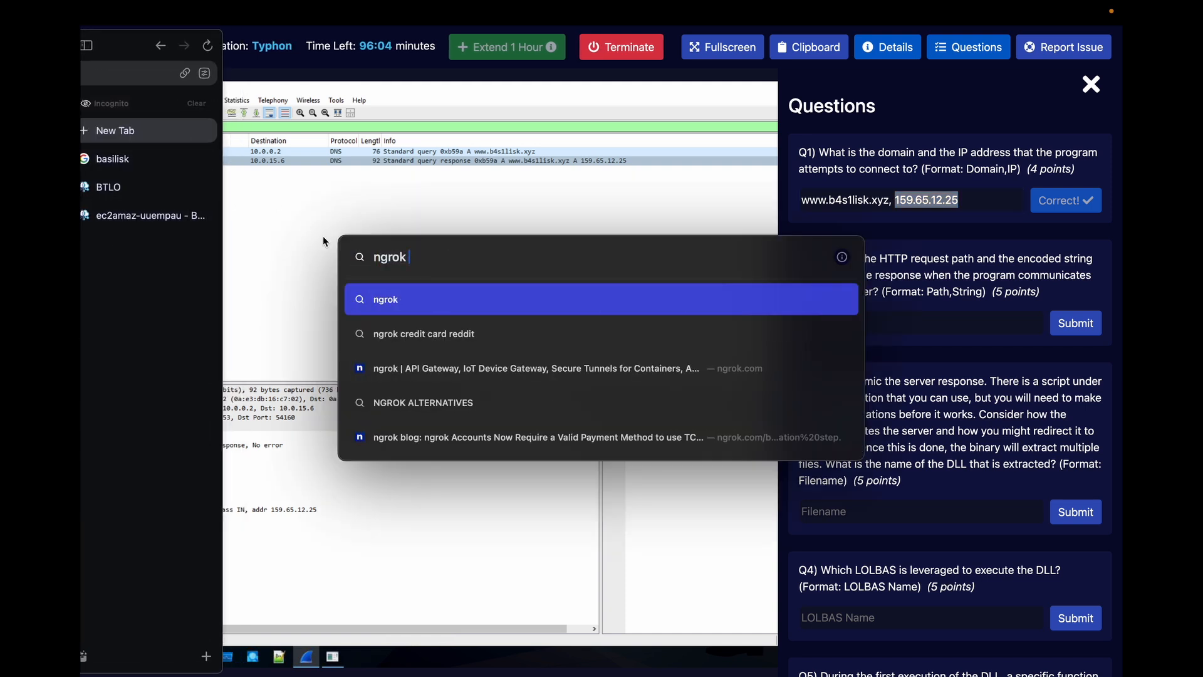
click(462, 432)
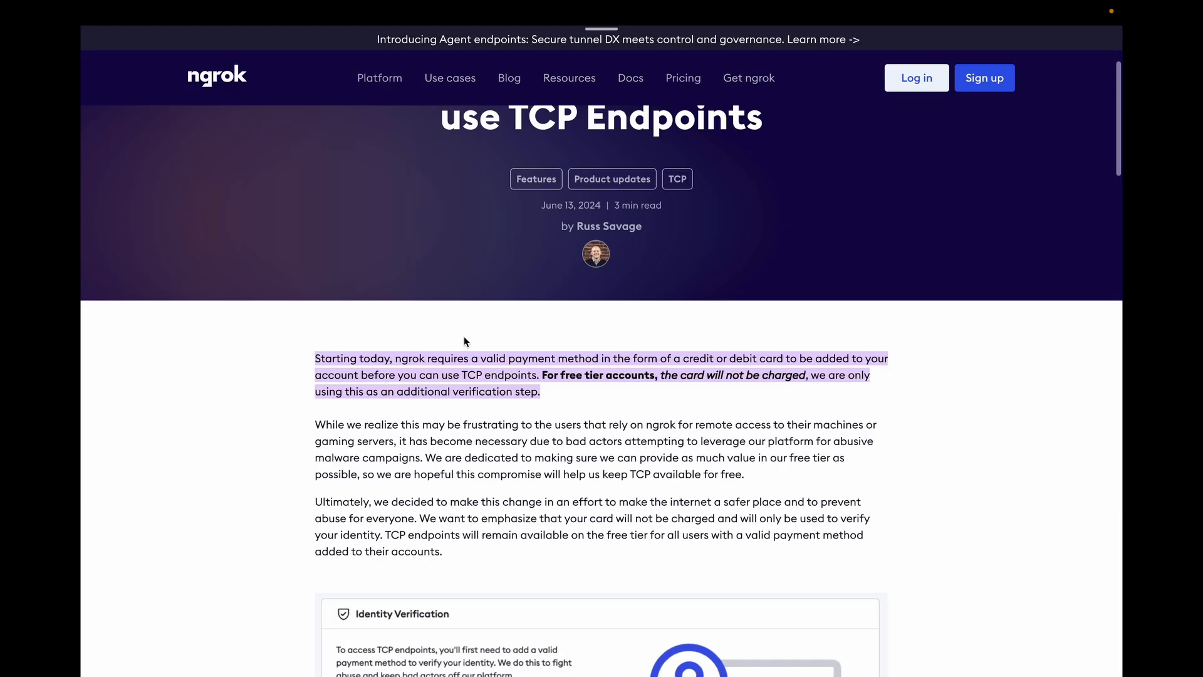
- Read the ngrok blog post, covering the payment method requirement, the malware flagging and the steps taken to combat abuse
scroll(510, 282, up, 4)
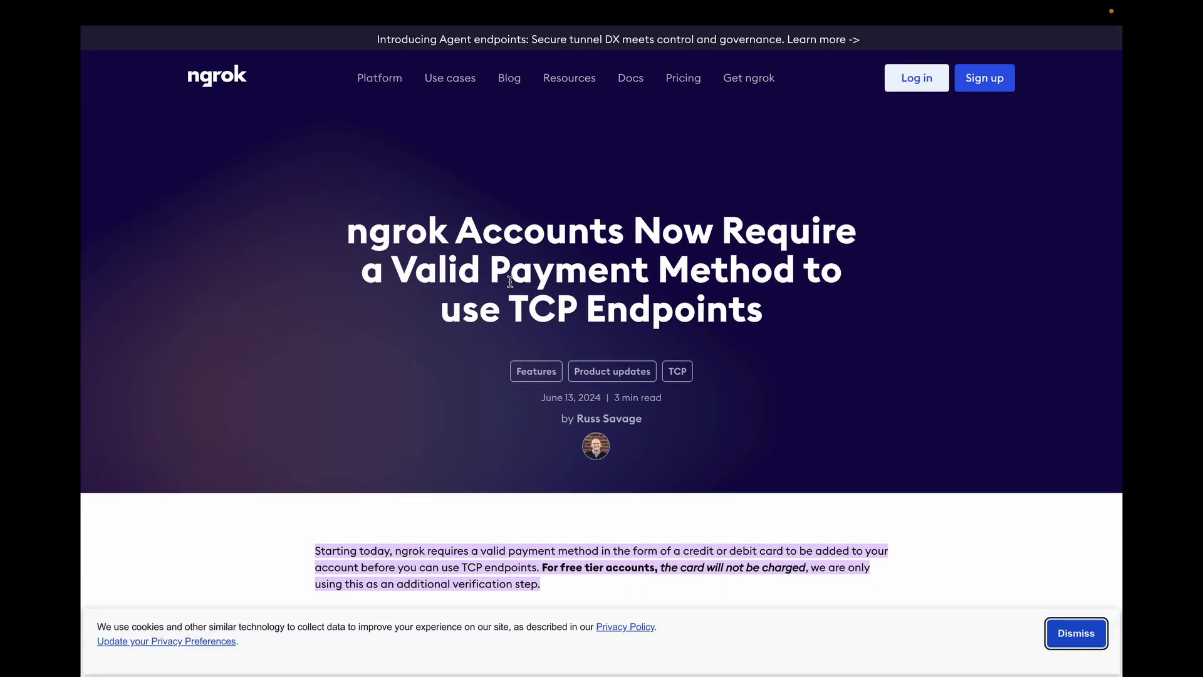
scroll(509, 281, down, 3)
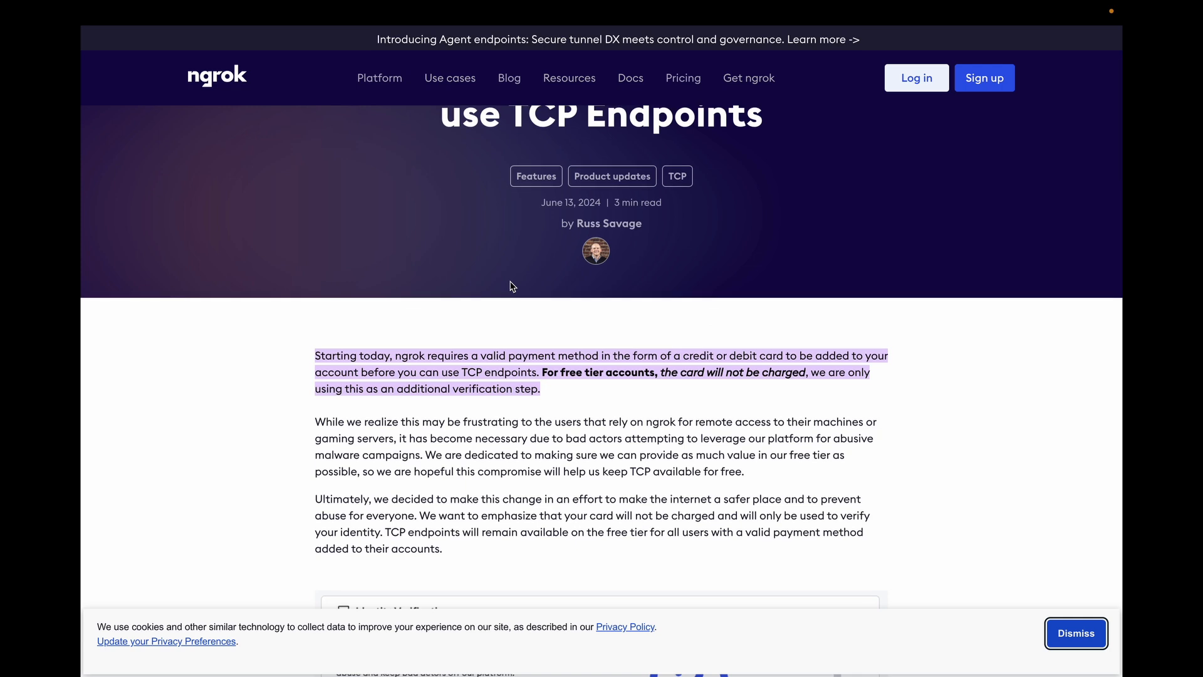
scroll(510, 285, down, 2)
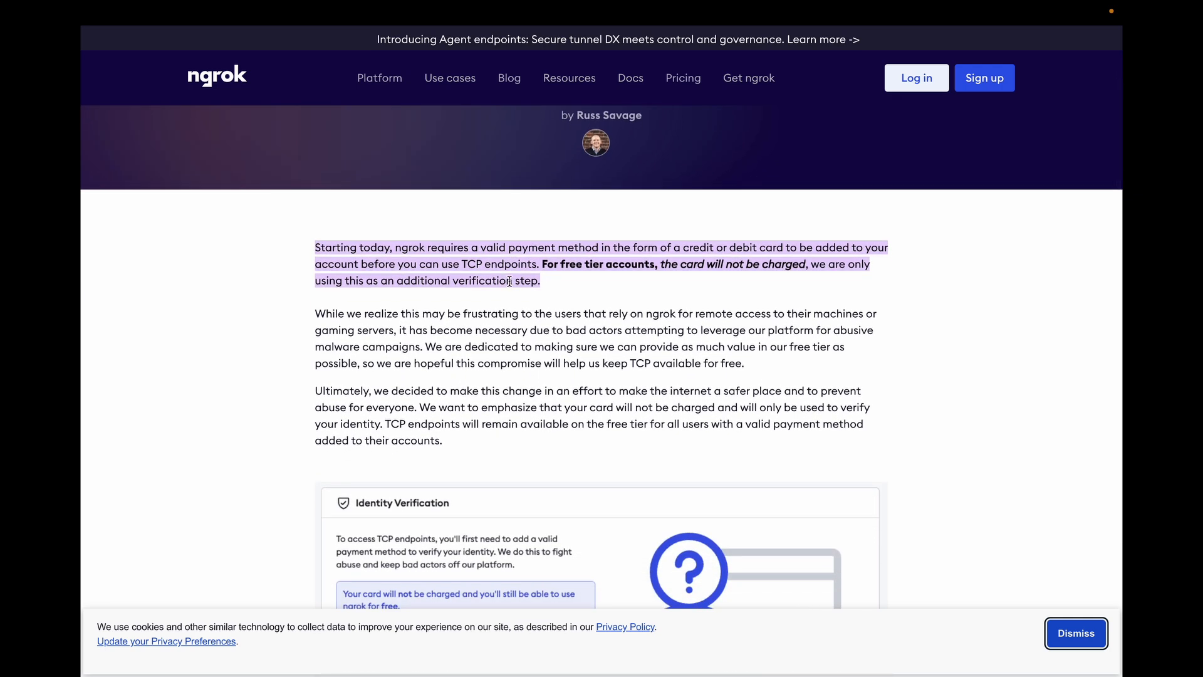
scroll(508, 281, down, 5)
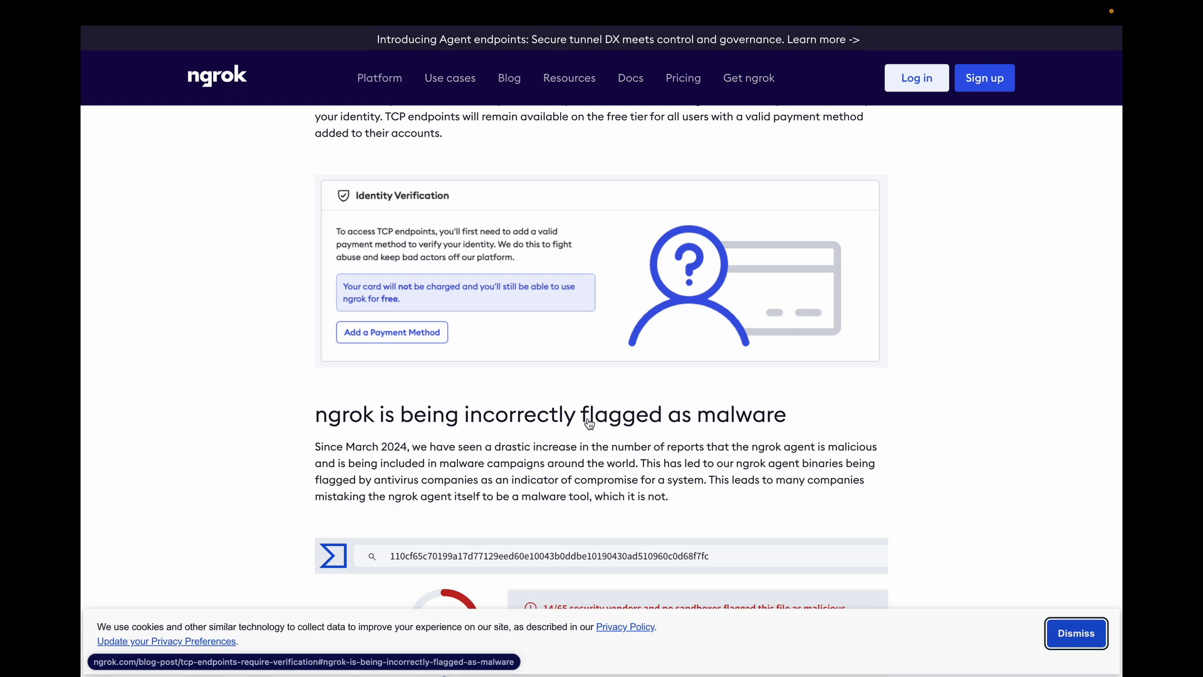
scroll(564, 456, down, 2)
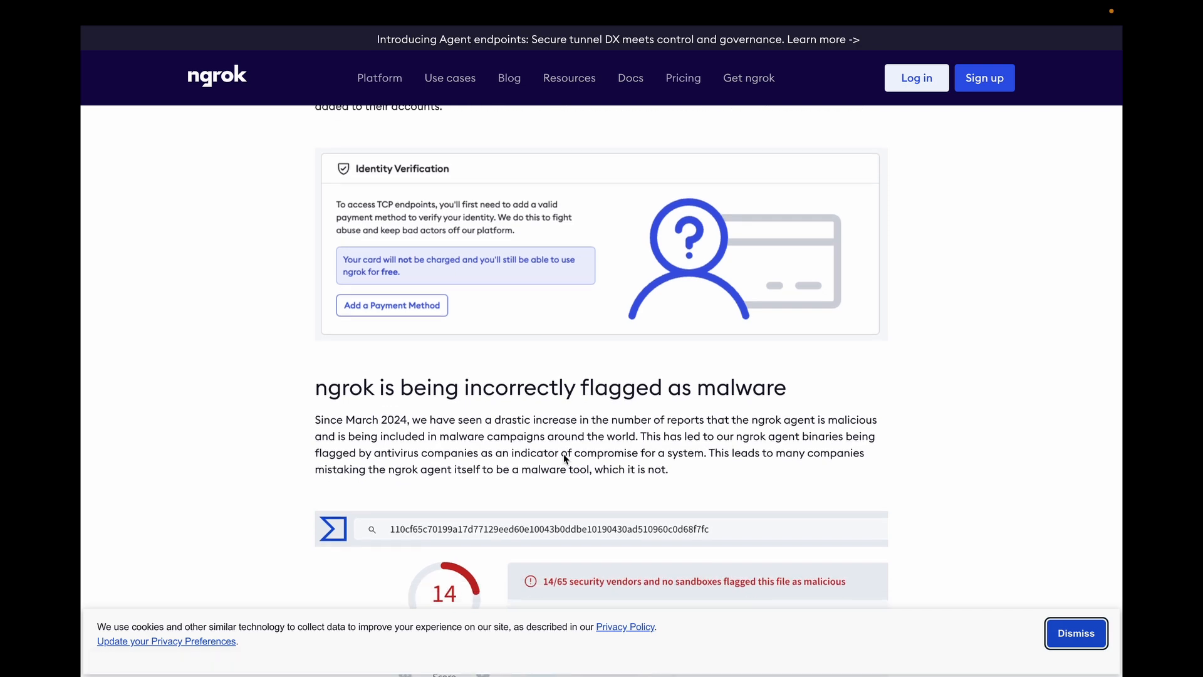
scroll(562, 454, down, 5)
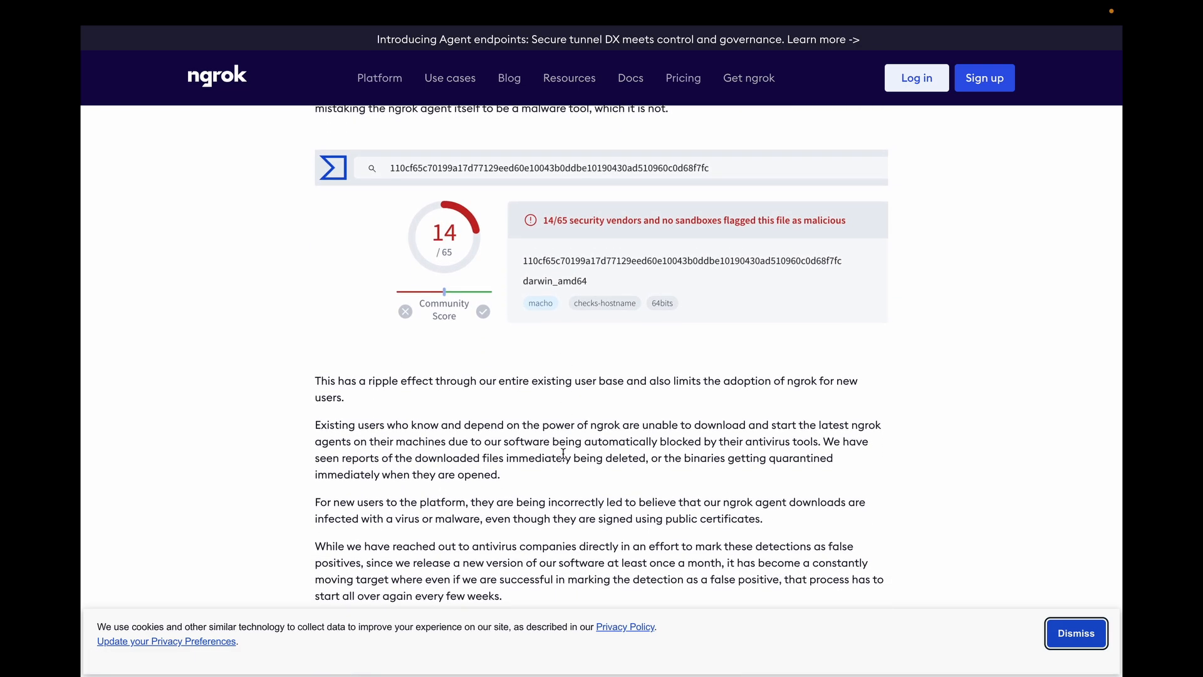
scroll(562, 453, down, 4)
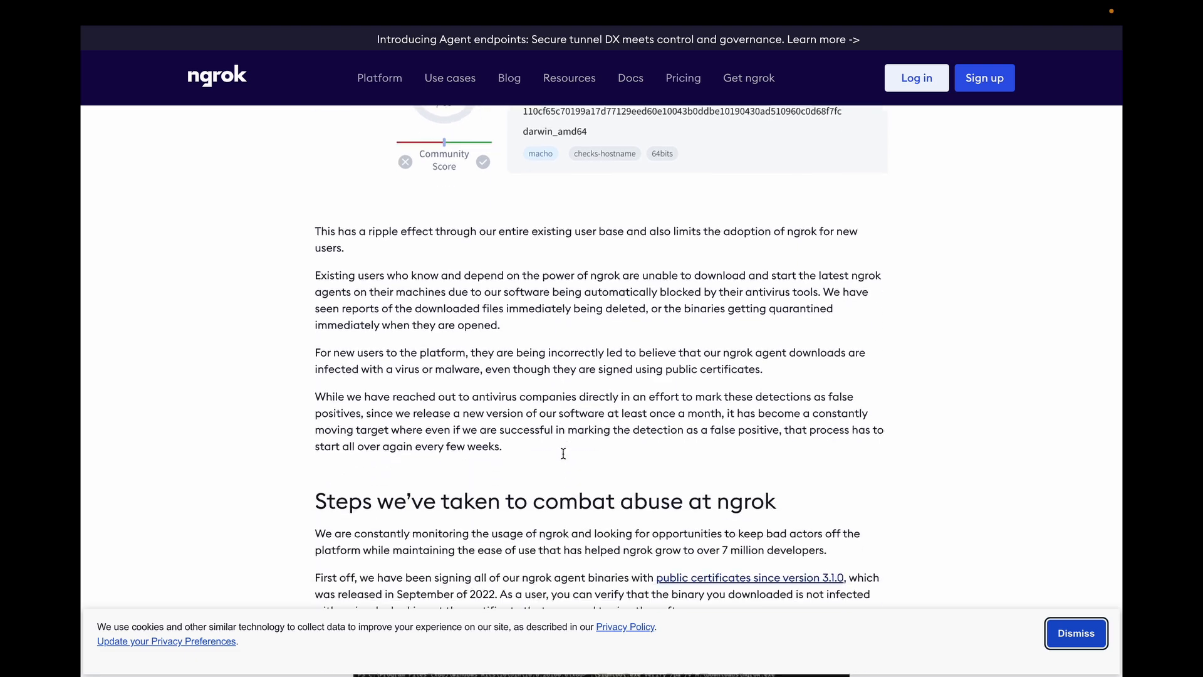
mouse_move(81, 369)
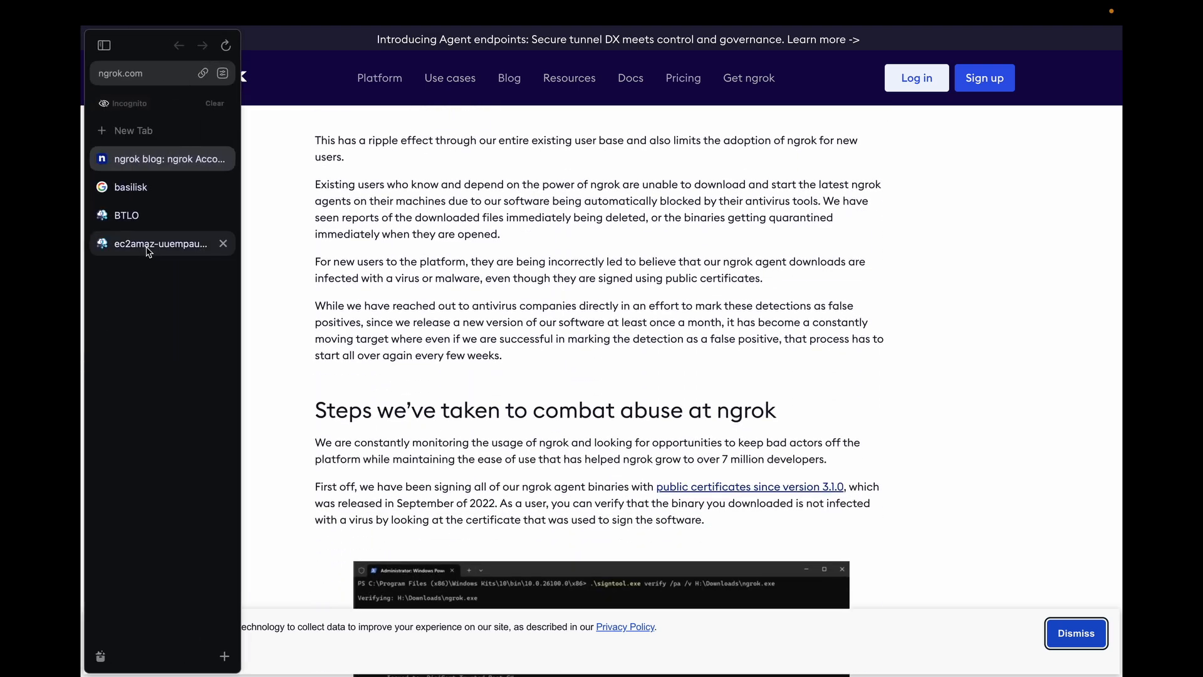
- Return to the Typhon lab tab, read Q2 about the HTTP request path and encoded string, and close the questions
click(143, 245)
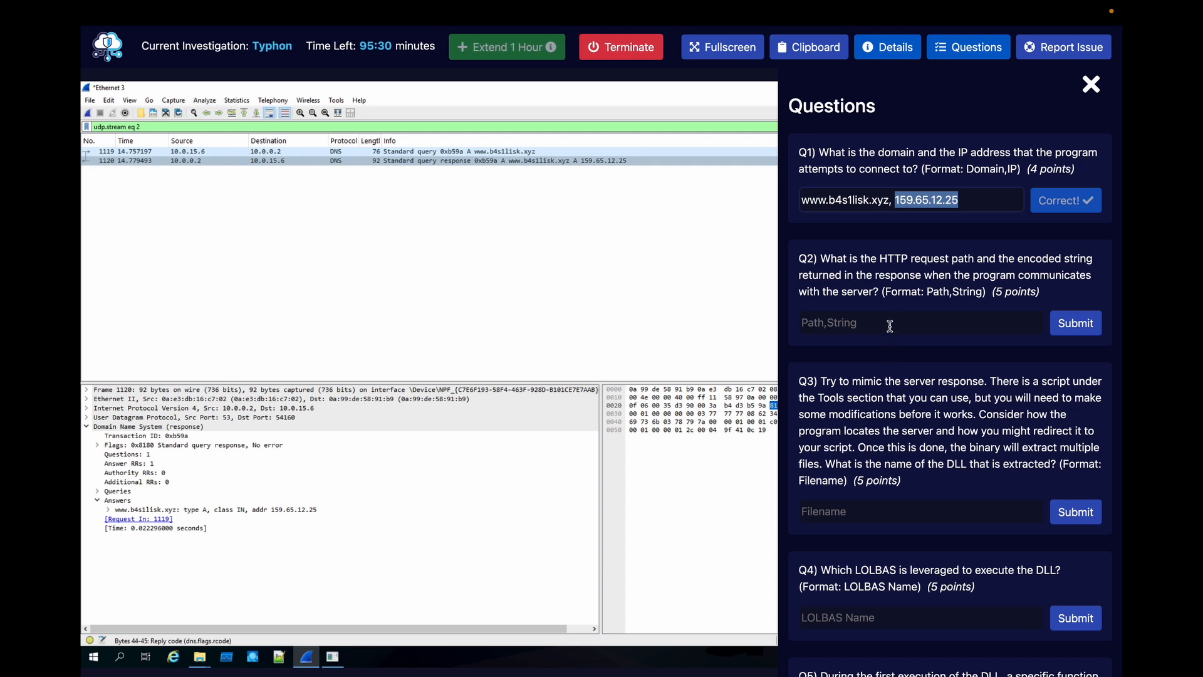
scroll(852, 238, down, 1)
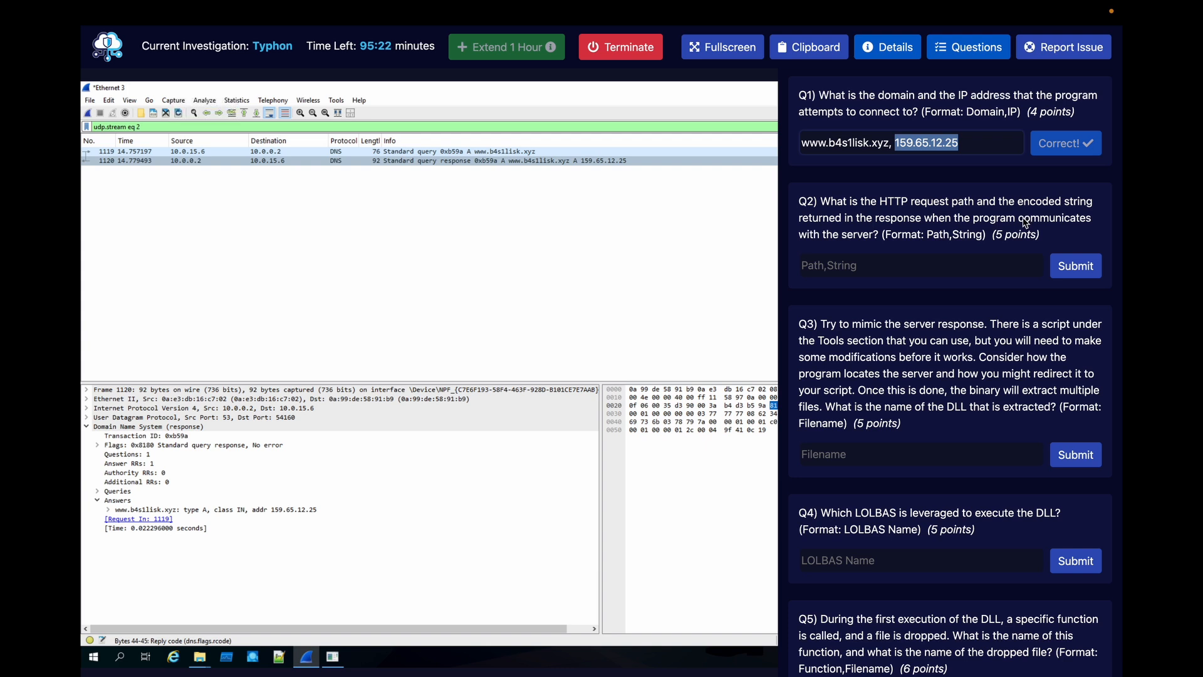
click(982, 56)
- Replace the display filter of the live Ethernet 3 capture with "http" and apply it
double_click(543, 130)
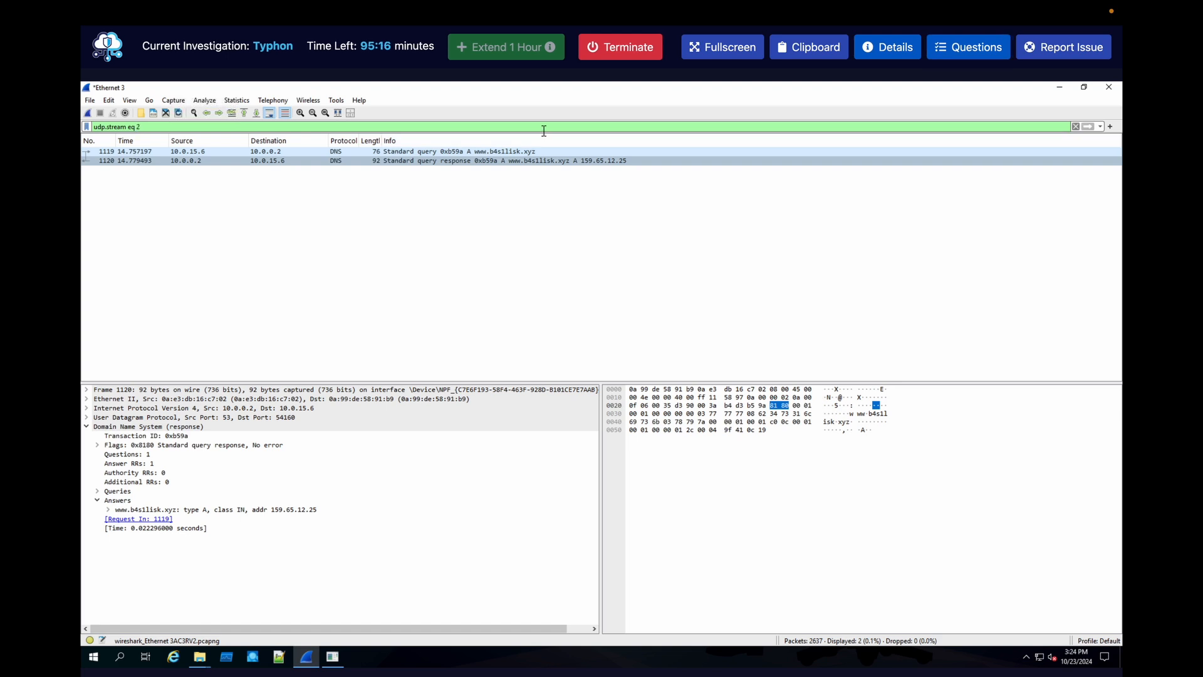
key(ctrl+a)
text(http)
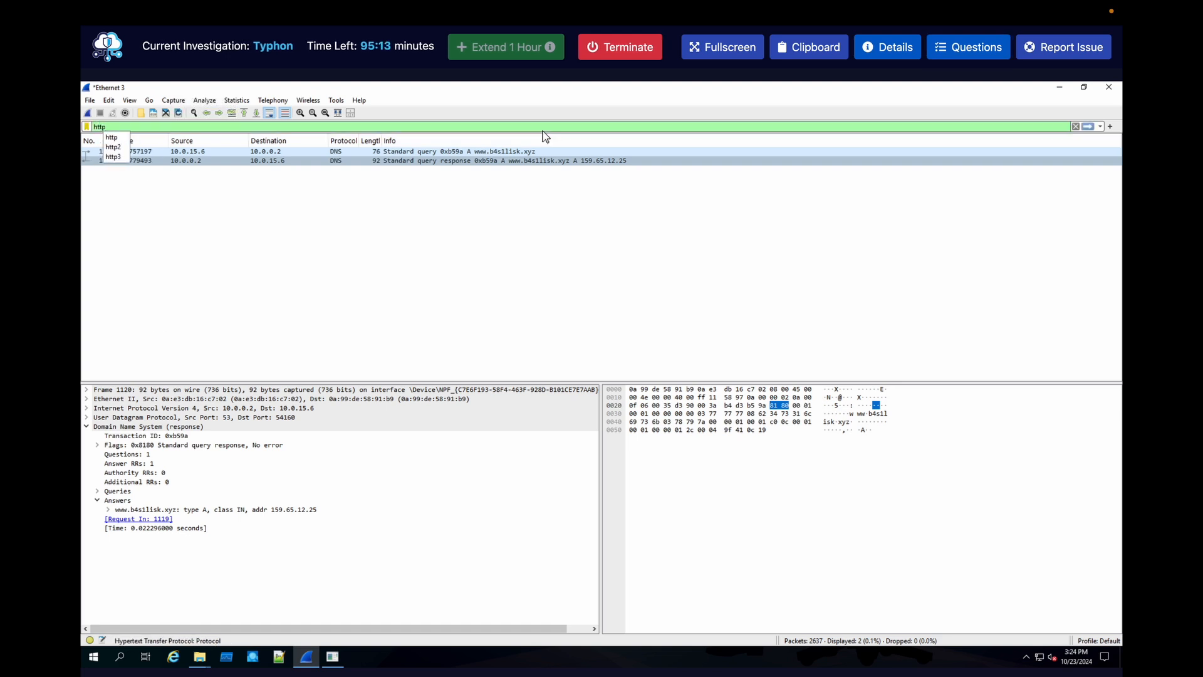
key(Return)
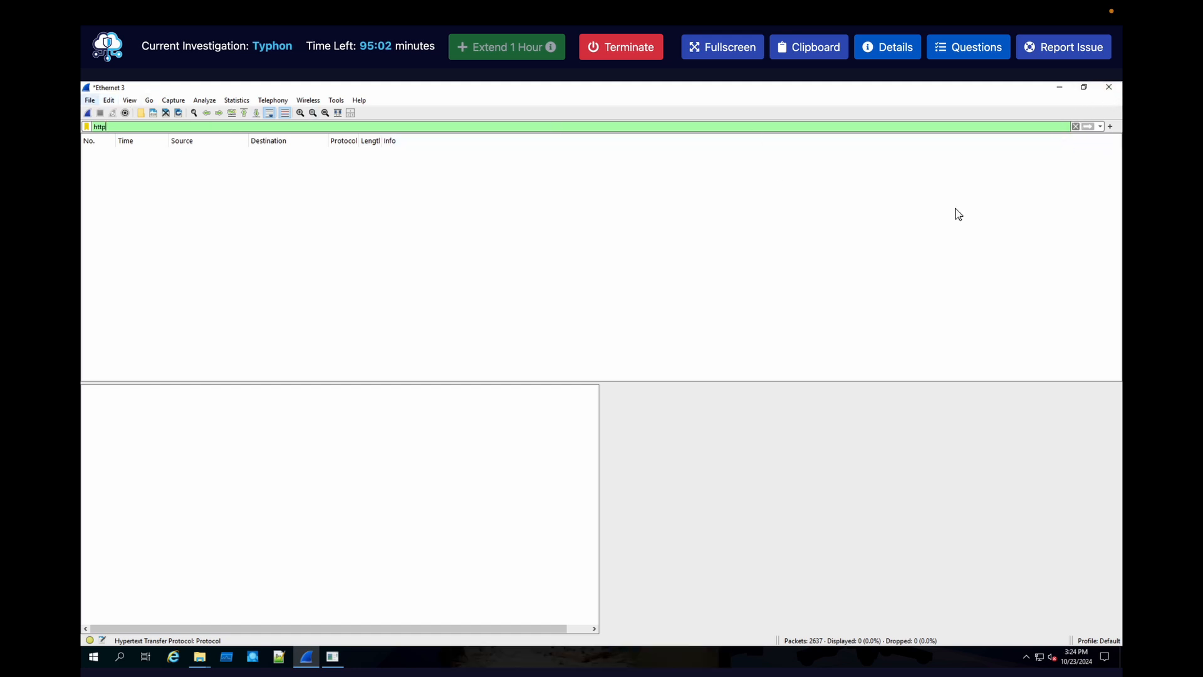
- Quit the live capture without saving, and open the supplied capture file c1eb4ab7-6261-4e19-a248-0336b9f1205b_igb1.pcap from the Investigation folder
click(1108, 89)
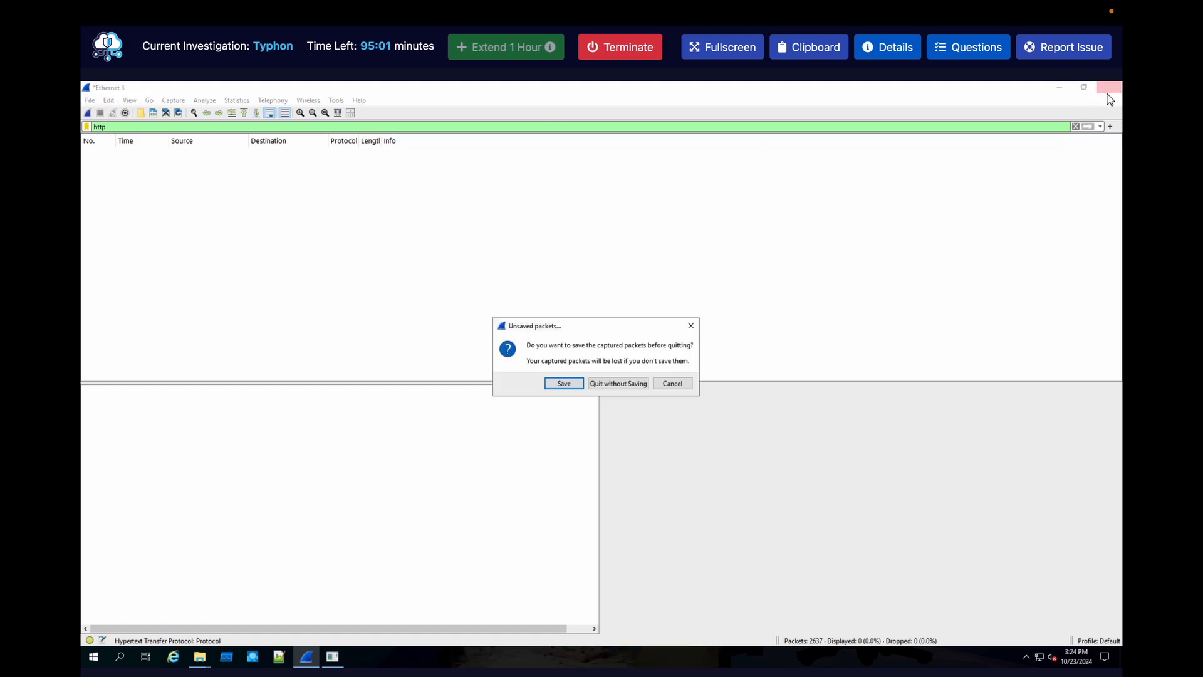
click(614, 384)
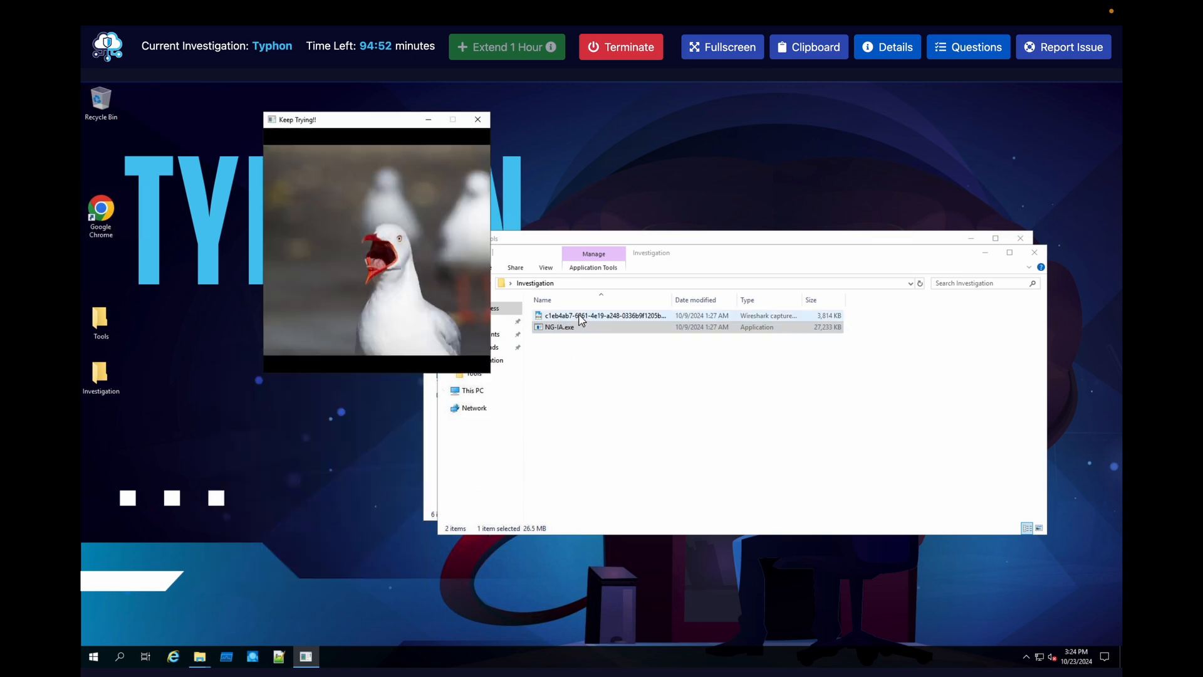
click(578, 315)
double_click(579, 315)
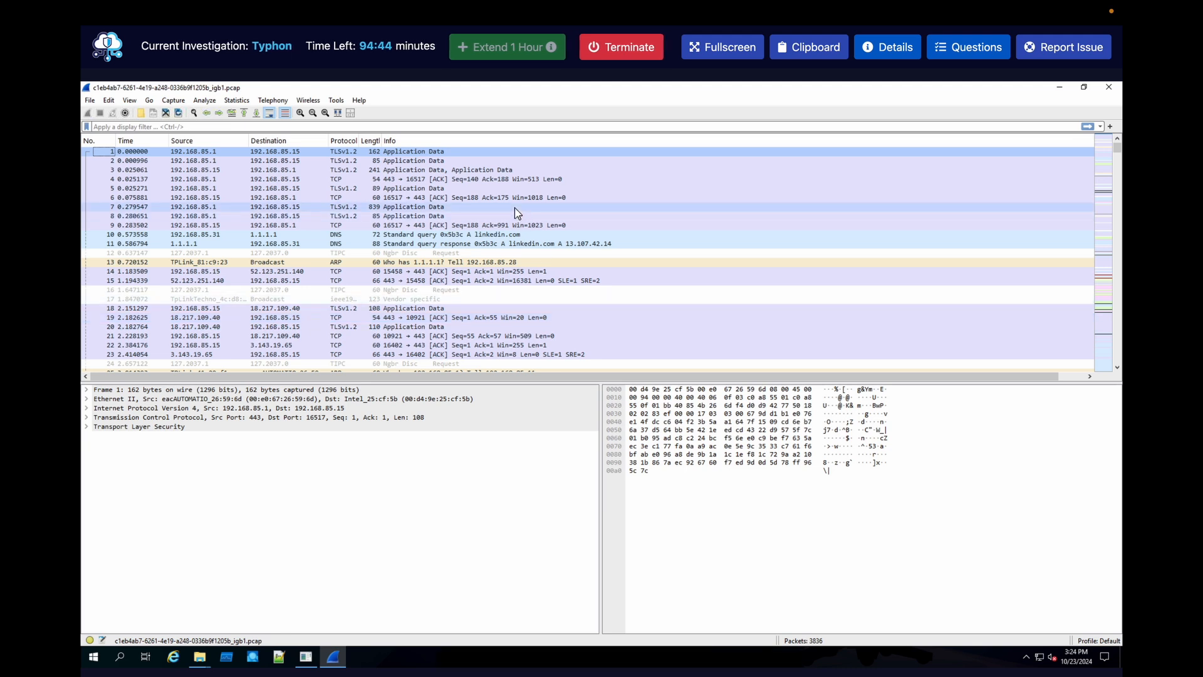
- Recheck the investigation questions, and begin a display filter with "ip.addr ==" for the supplied capture
click(980, 54)
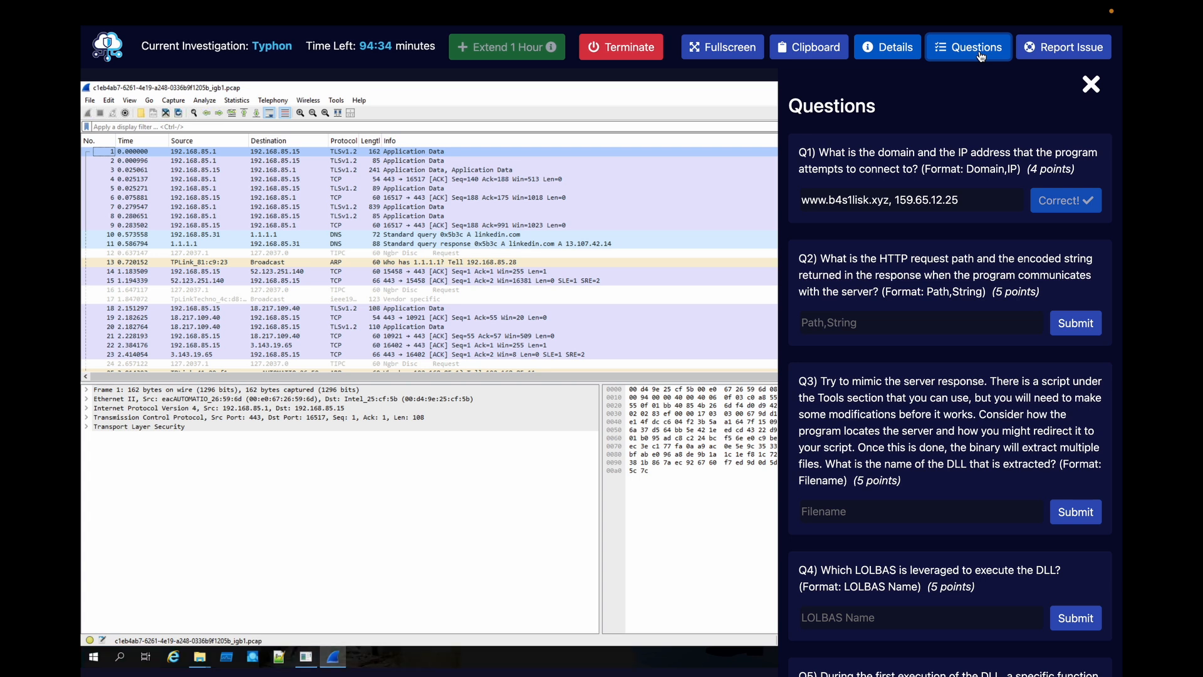
click(981, 56)
click(457, 127)
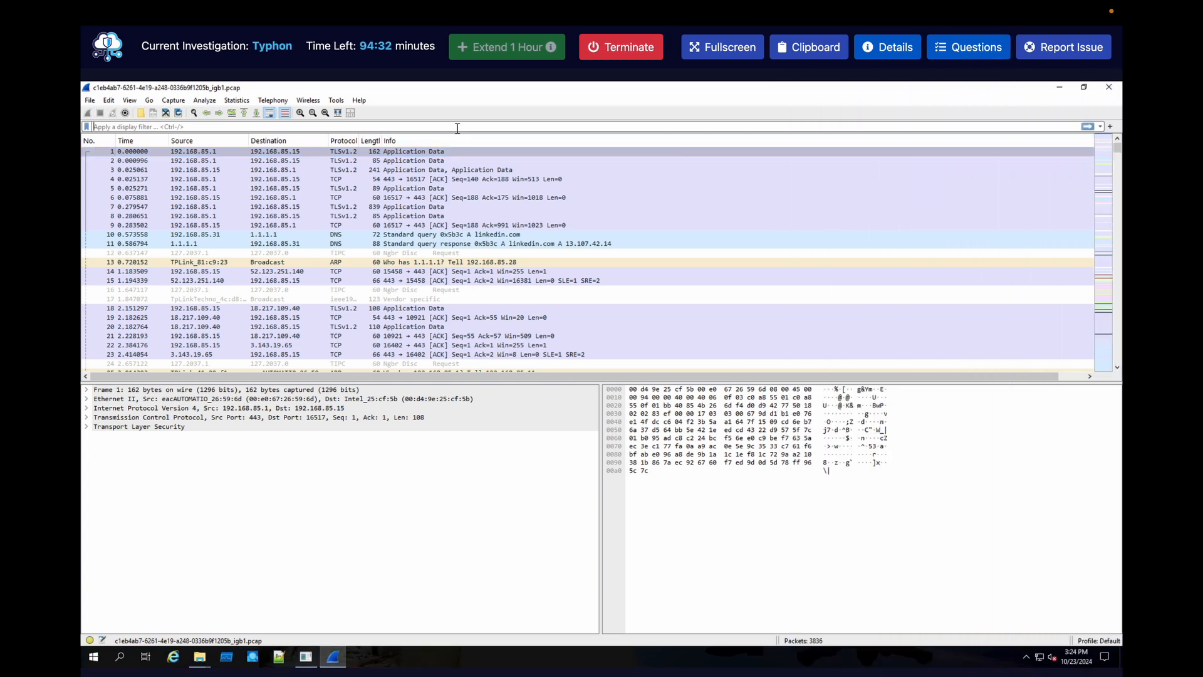
text(ip.)
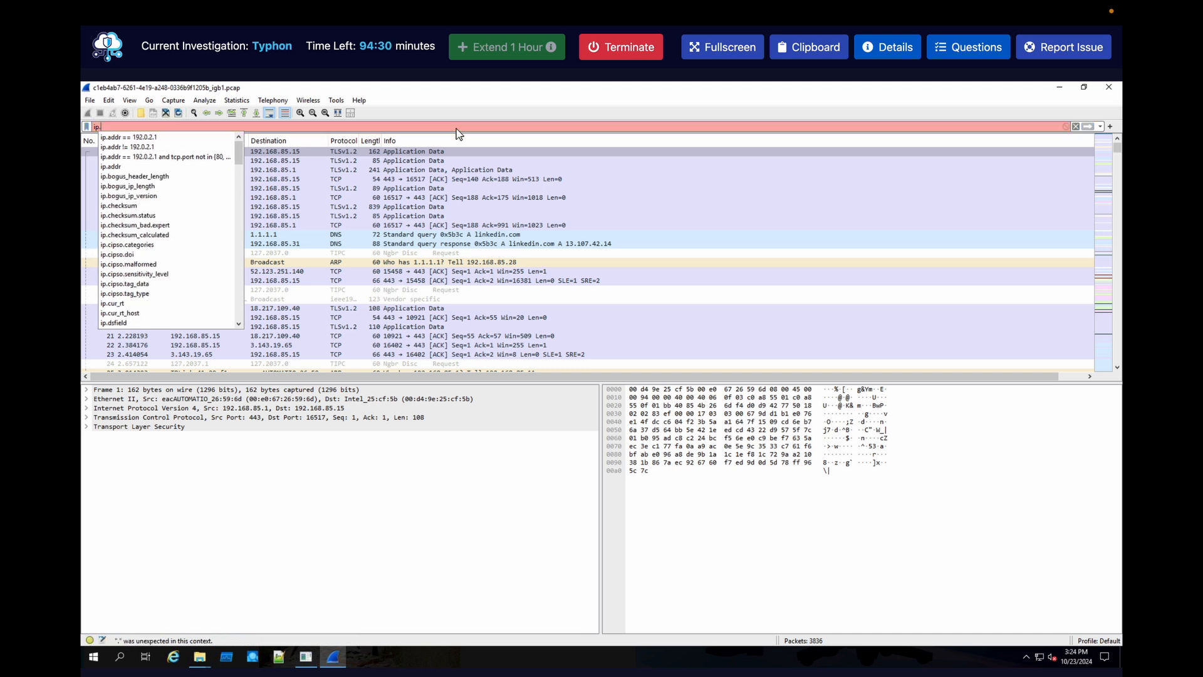
text(ad)
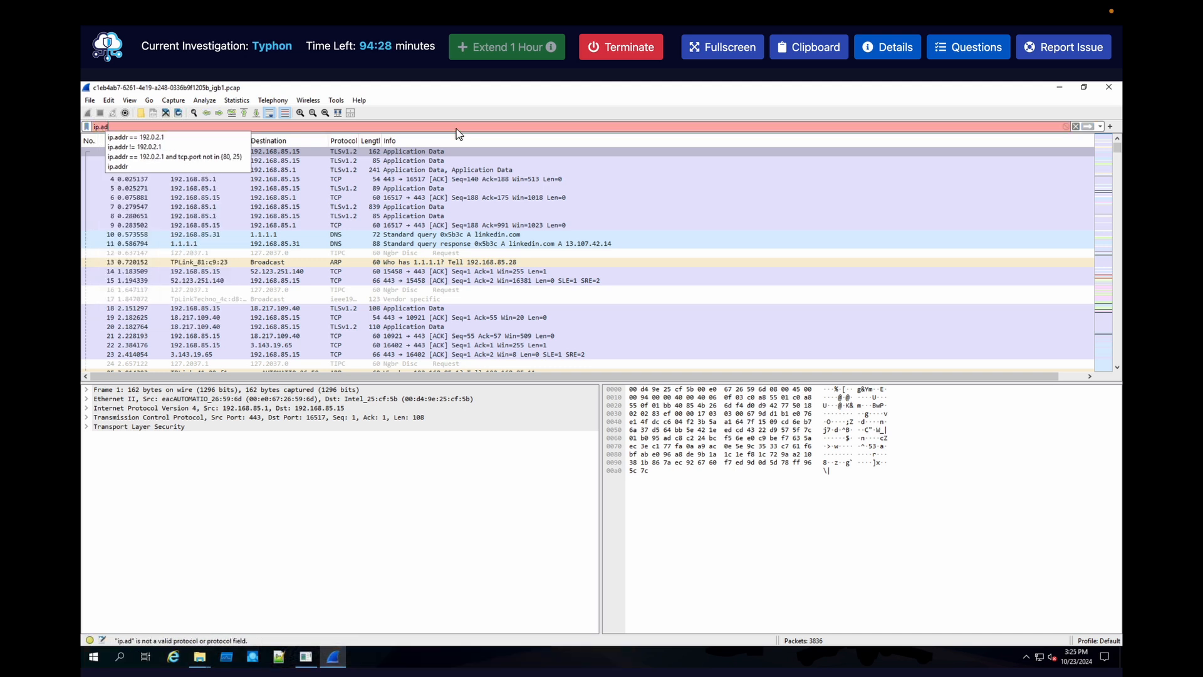
text(dr ==)
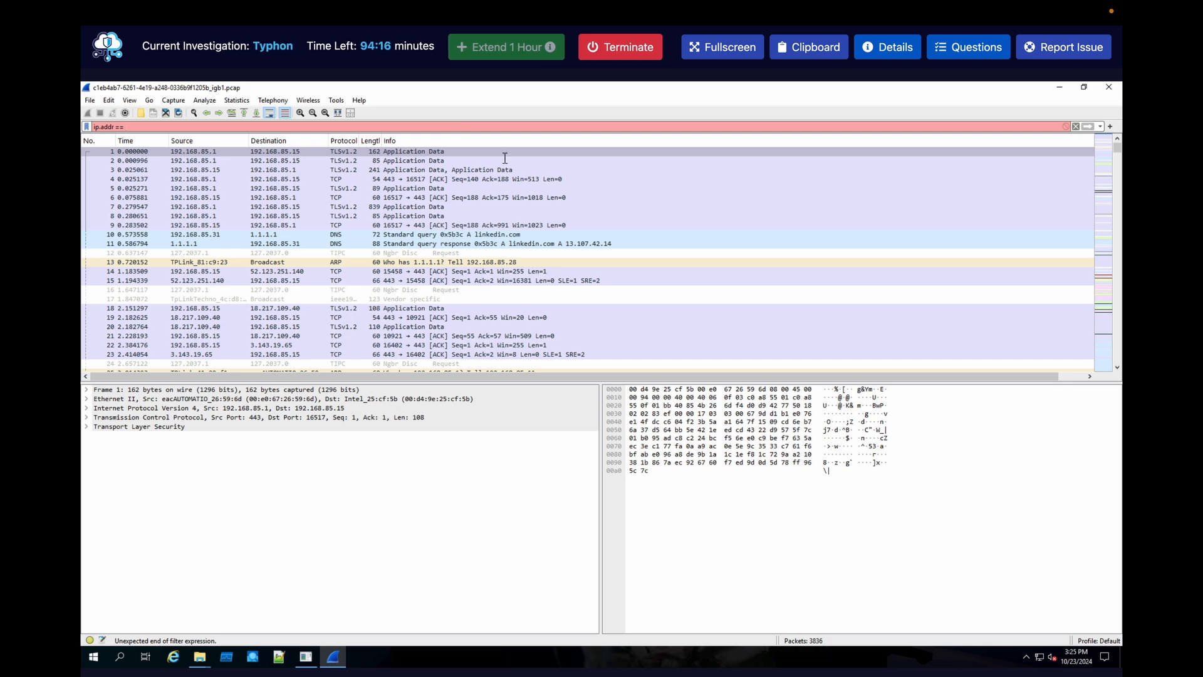
- Copy the IP address 159.65.12.25 from the Q1 answer and paste it into the lab machine's clipboard
click(968, 47)
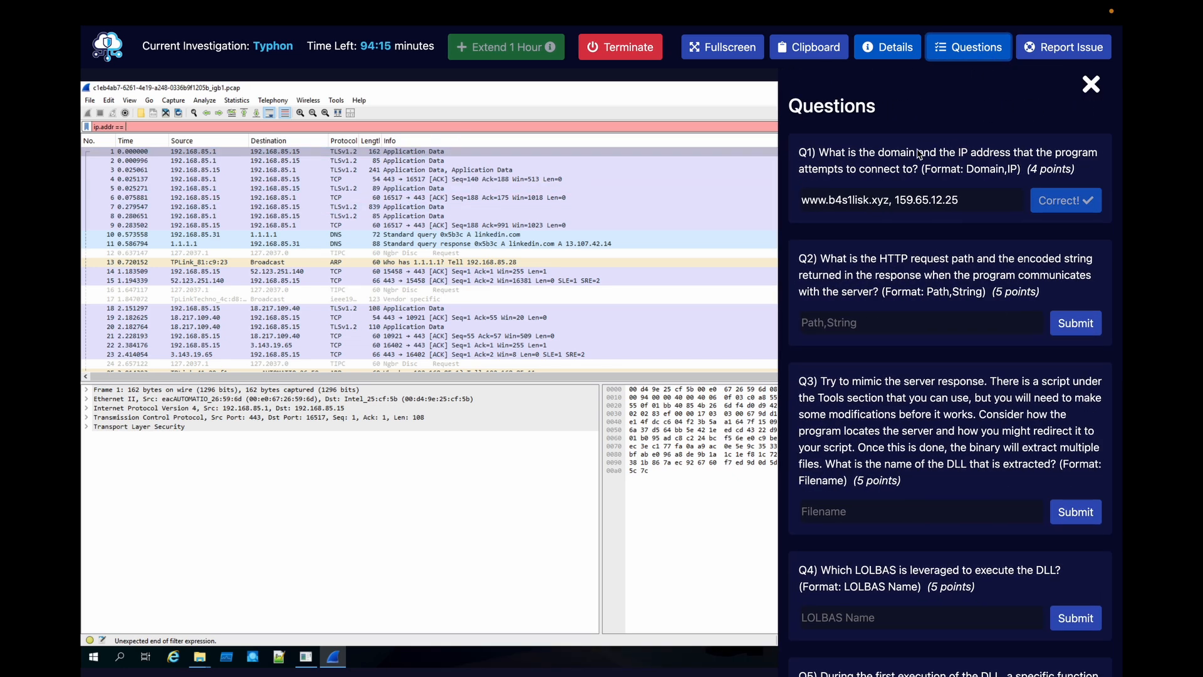
click(897, 202)
double_click(897, 201)
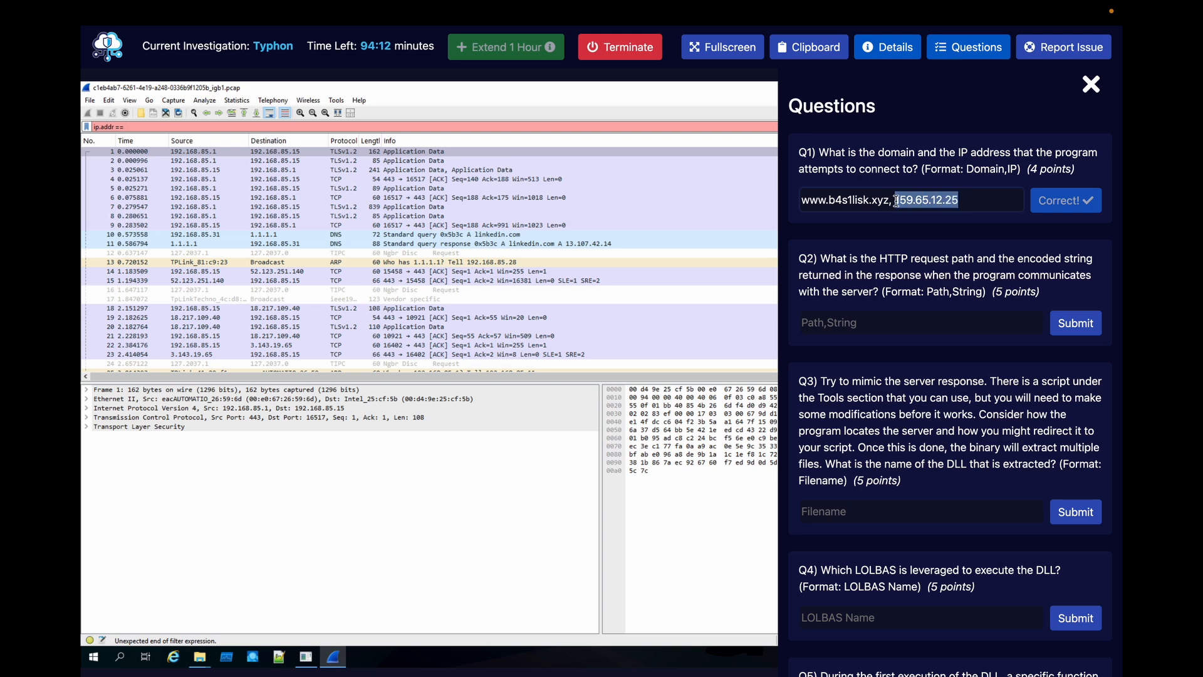
right_click(925, 201)
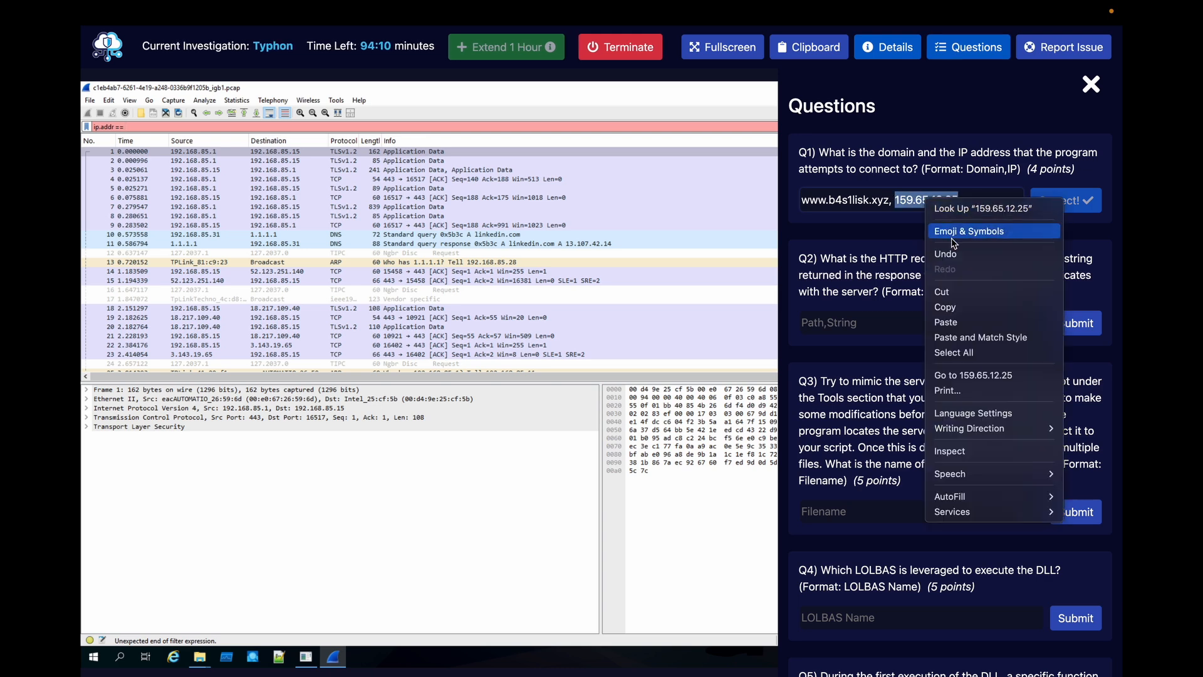
click(958, 306)
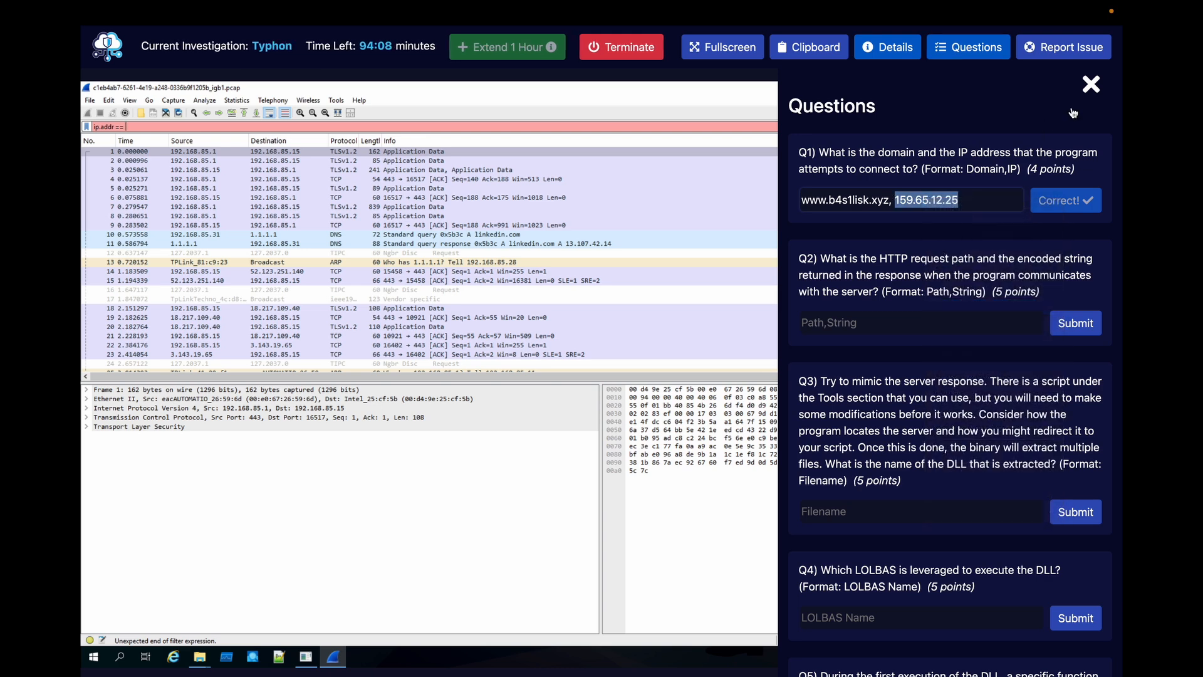
click(1091, 84)
click(807, 46)
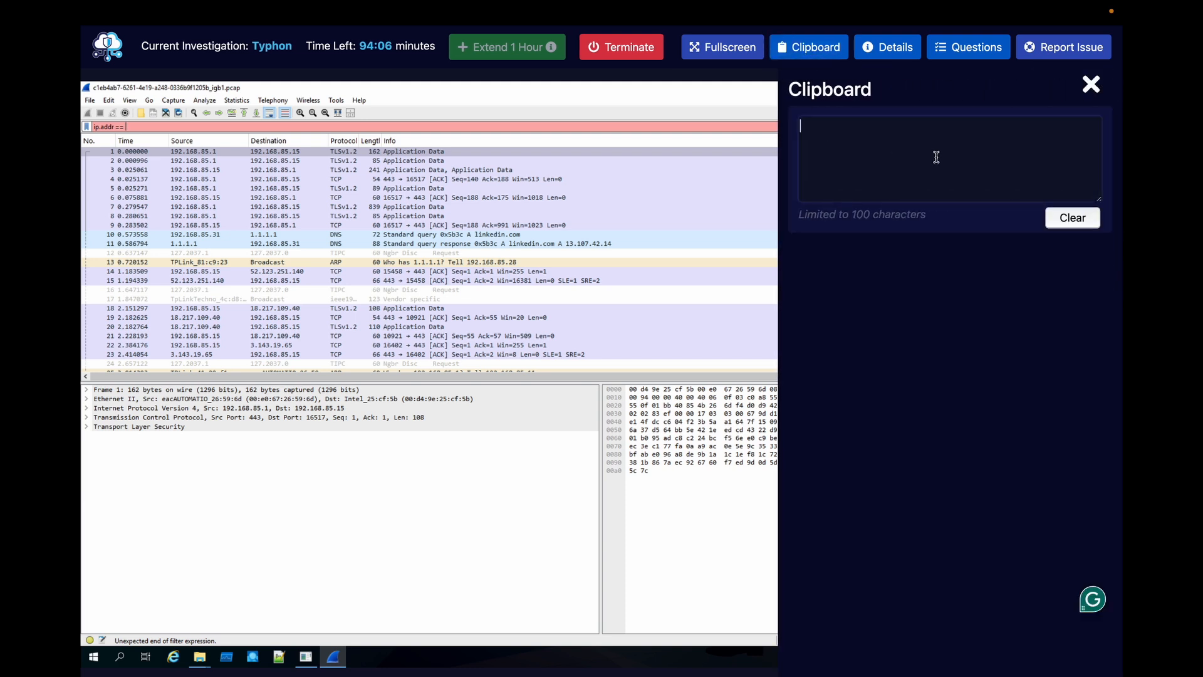
right_click(936, 160)
click(957, 255)
click(1089, 85)
- Complete the display filter as "ip.addr == 159.65.12.25" and apply it to the capture
click(254, 125)
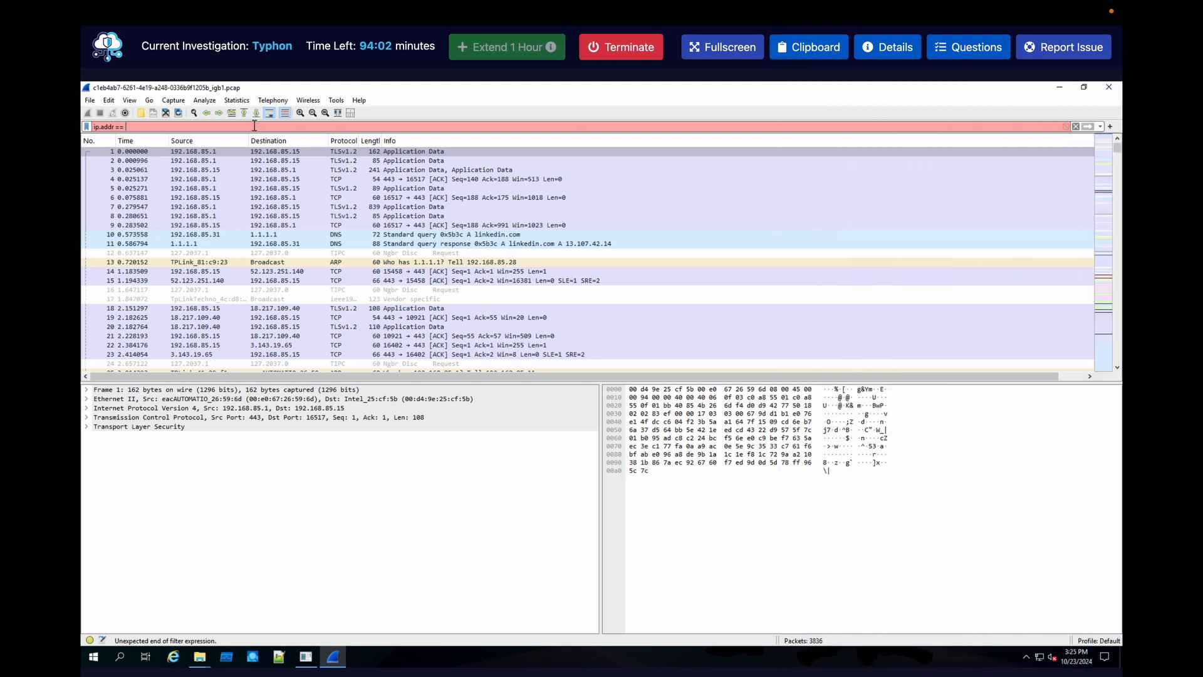
key(ctrl+v)
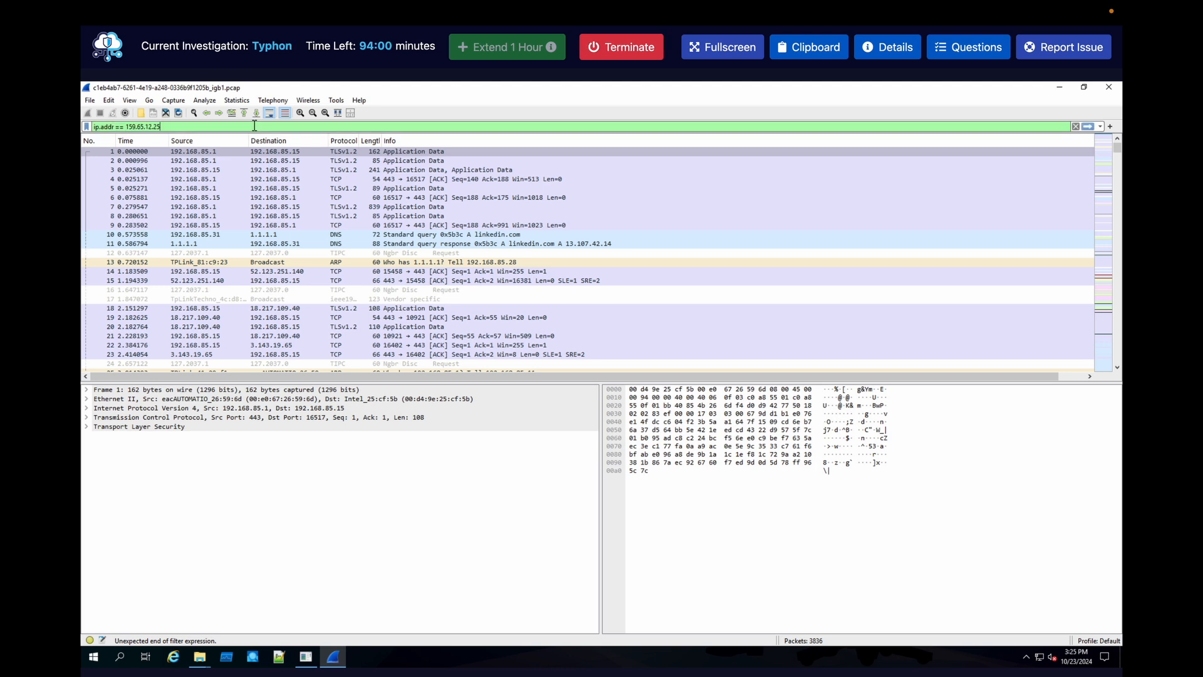
key(Return)
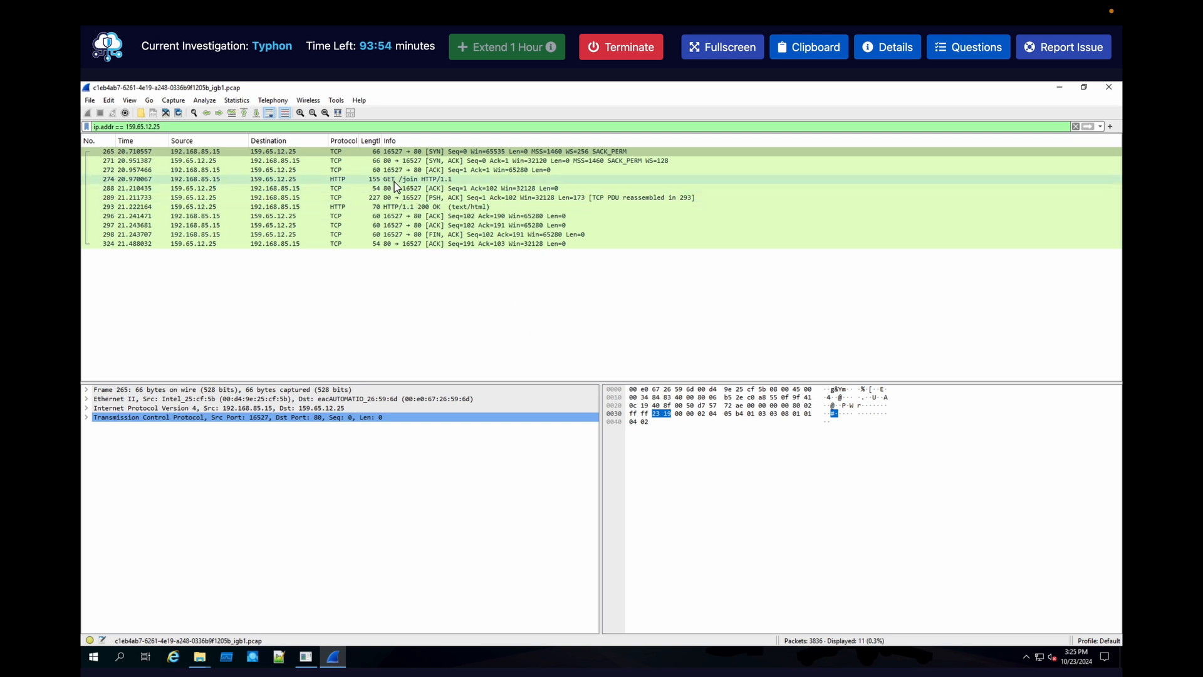
- Follow the HTTP stream of the GET /join request in the filtered capture
click(346, 180)
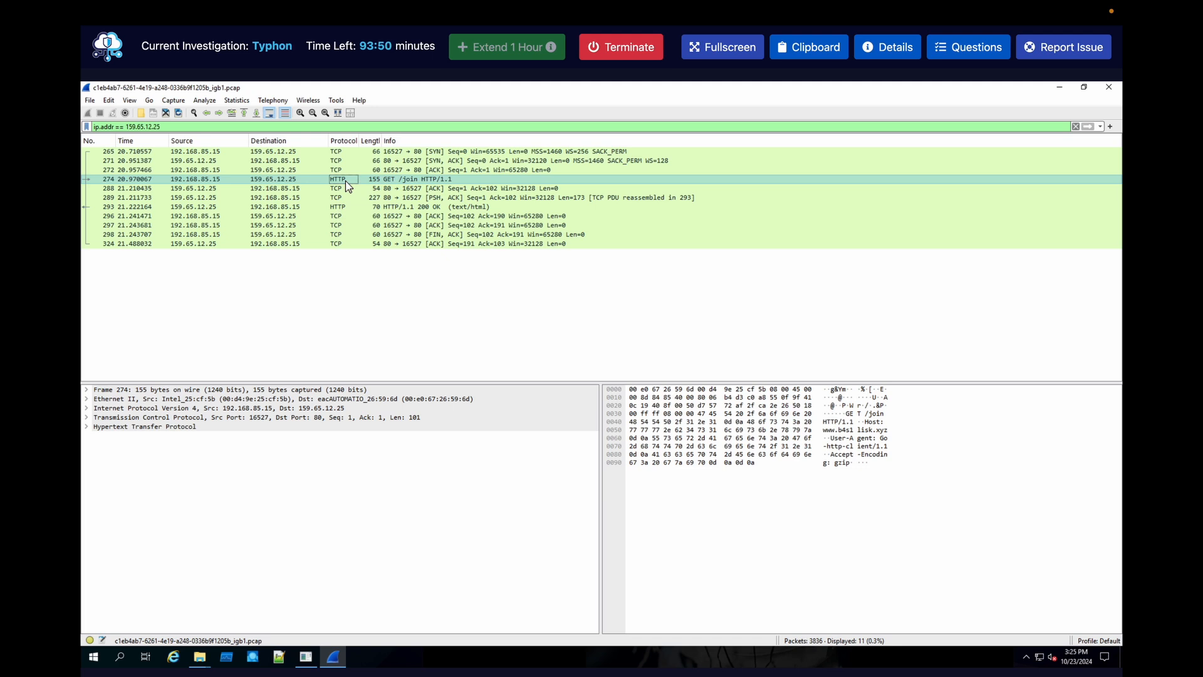
right_click(344, 180)
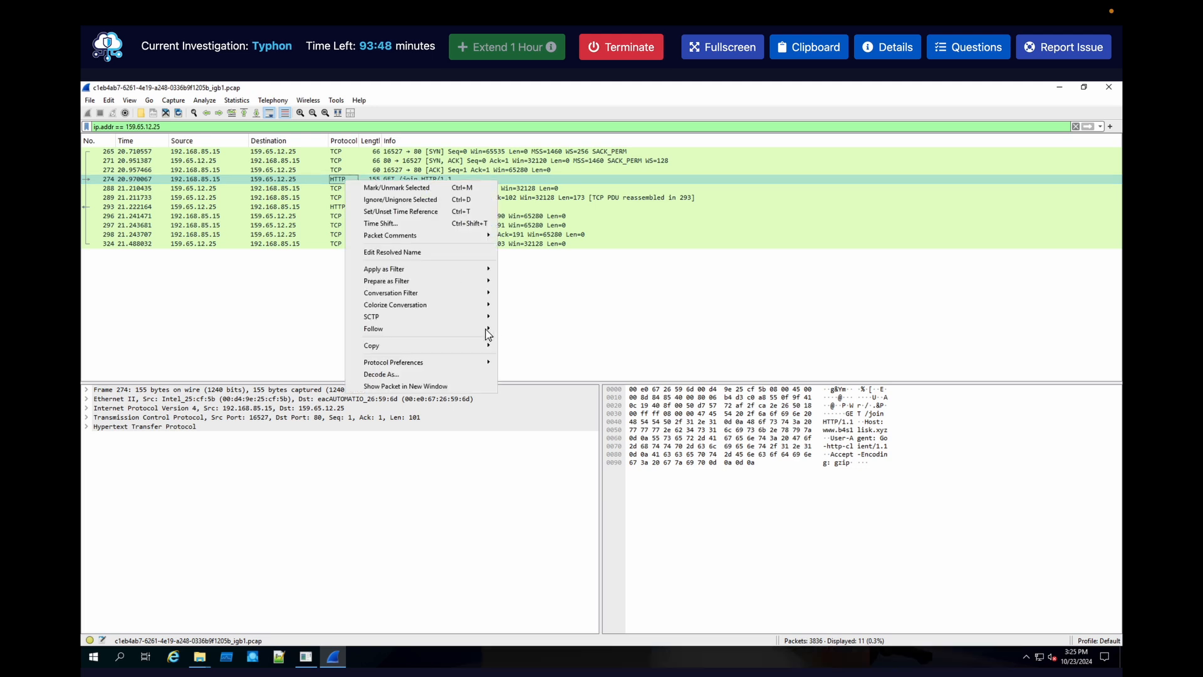
mouse_move(470, 343)
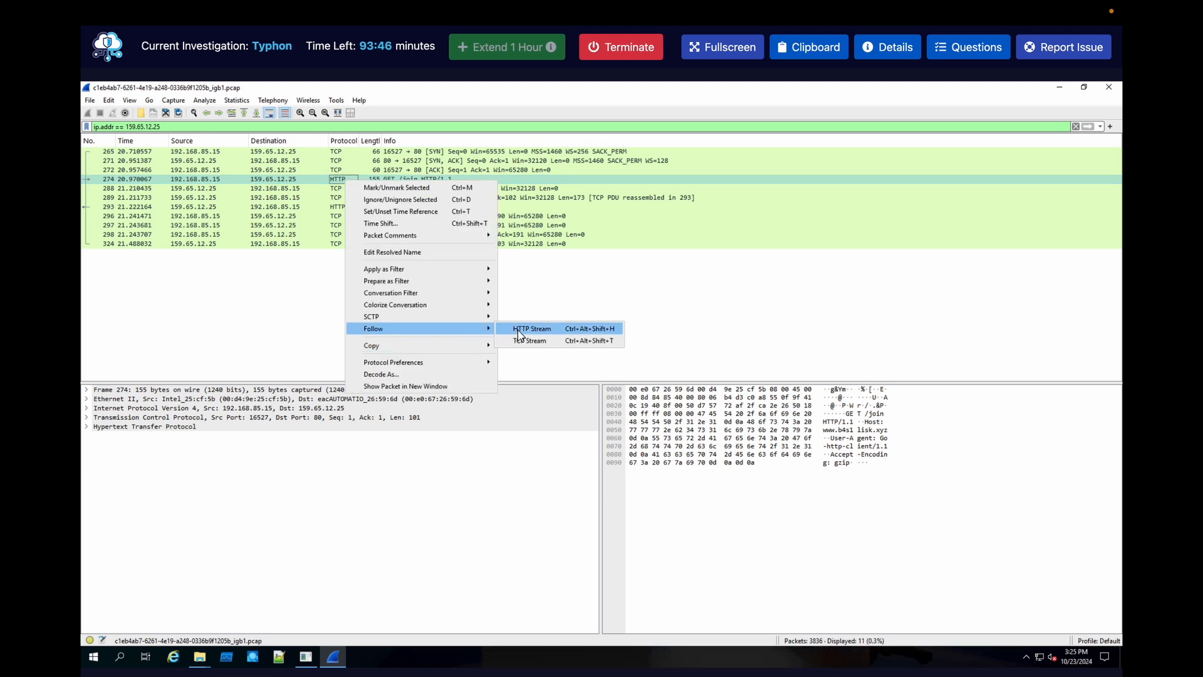
click(517, 330)
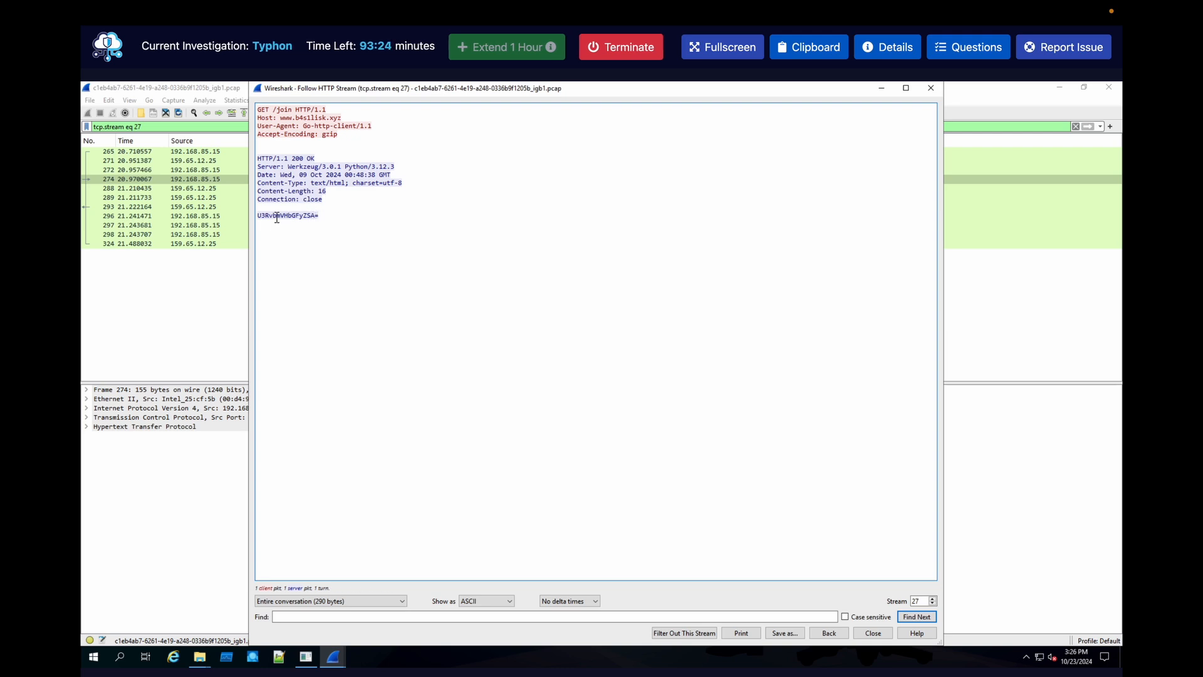
- Copy the encoded string U3RvbmVHbGFyZSA= from the response body and minimize the stream window
drag(320, 217, 257, 218)
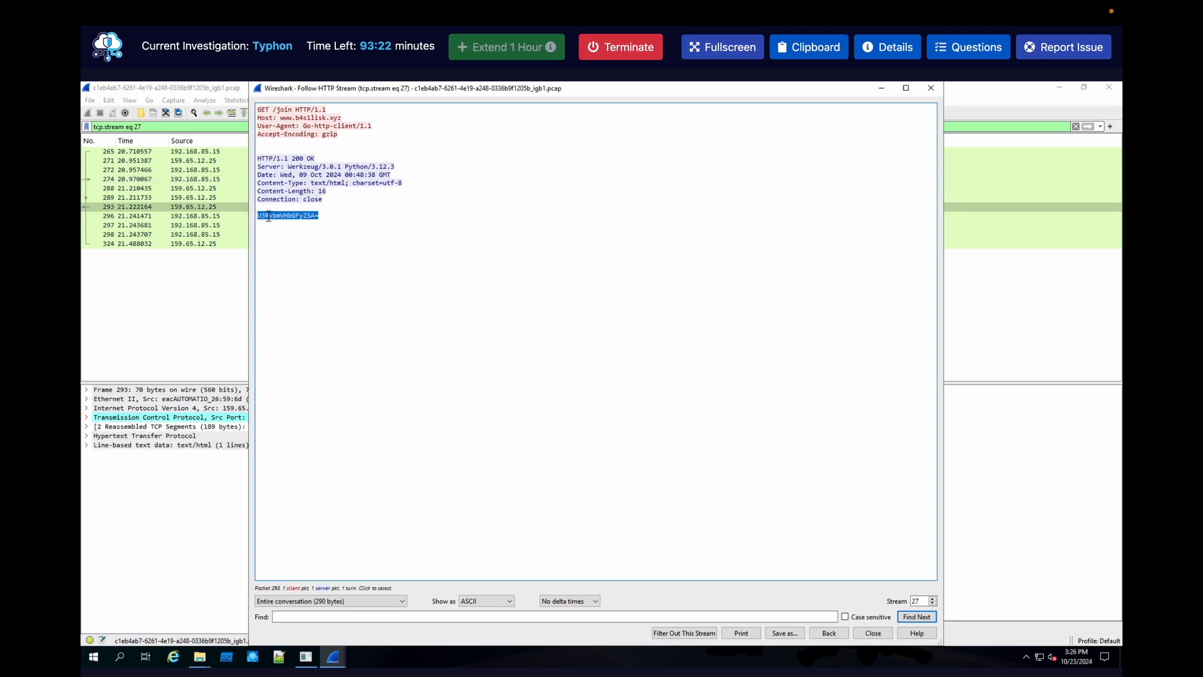
right_click(269, 217)
click(289, 224)
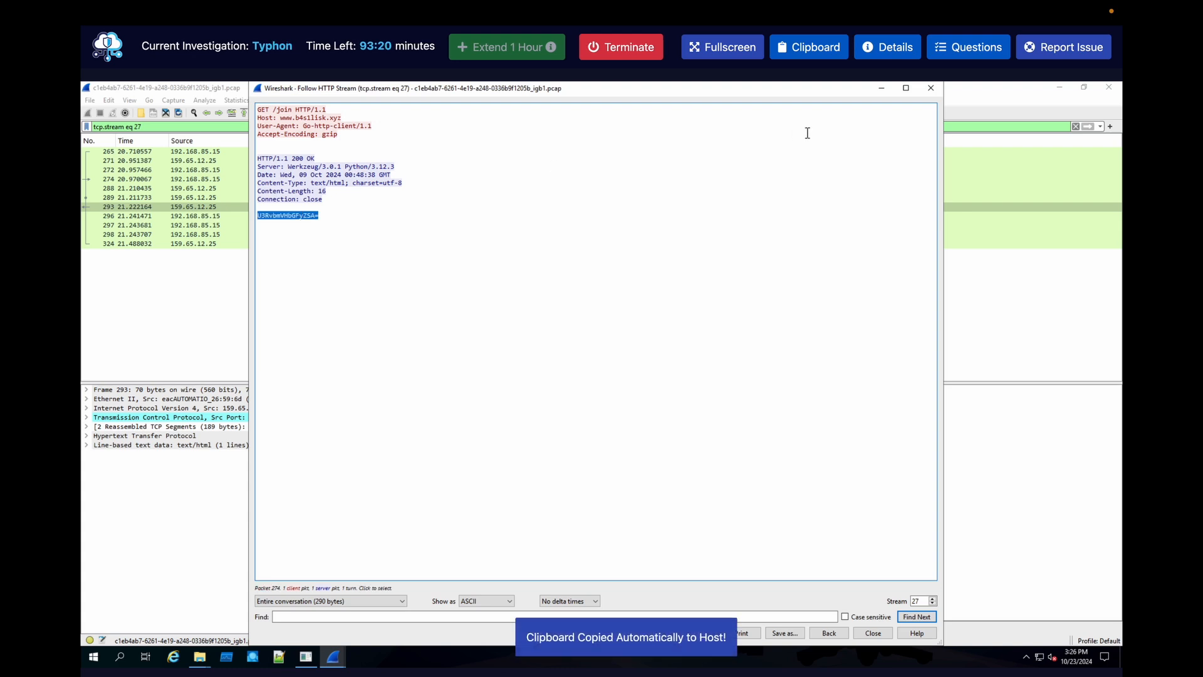
click(880, 89)
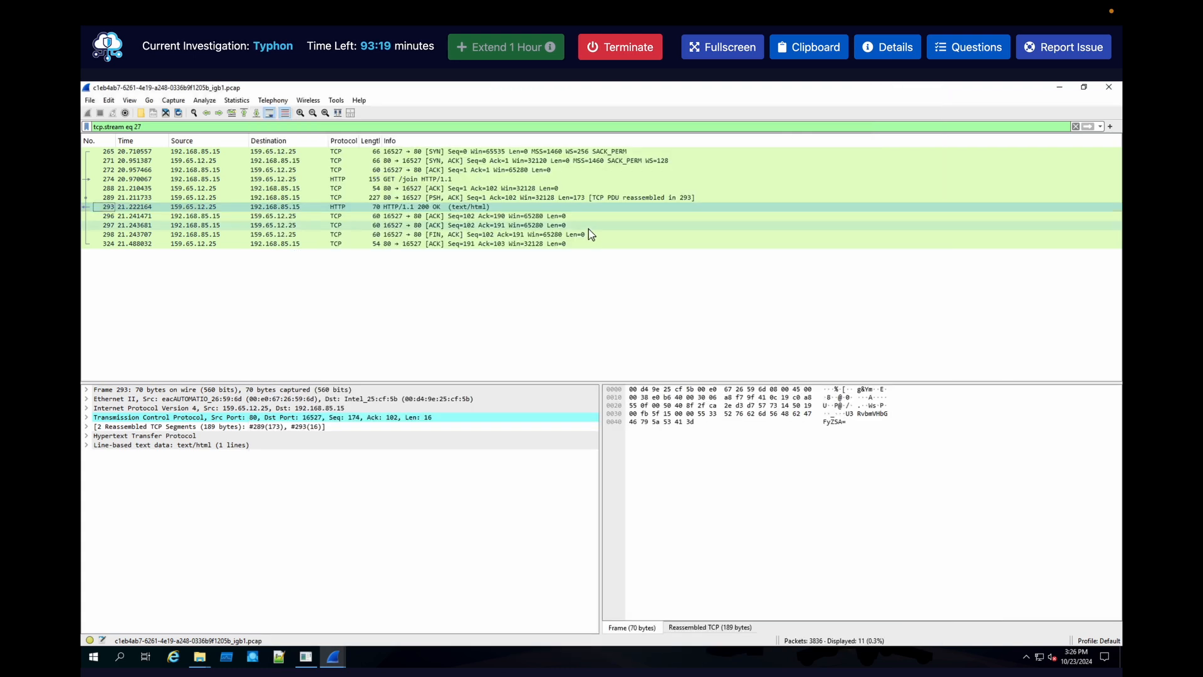
right_click(495, 209)
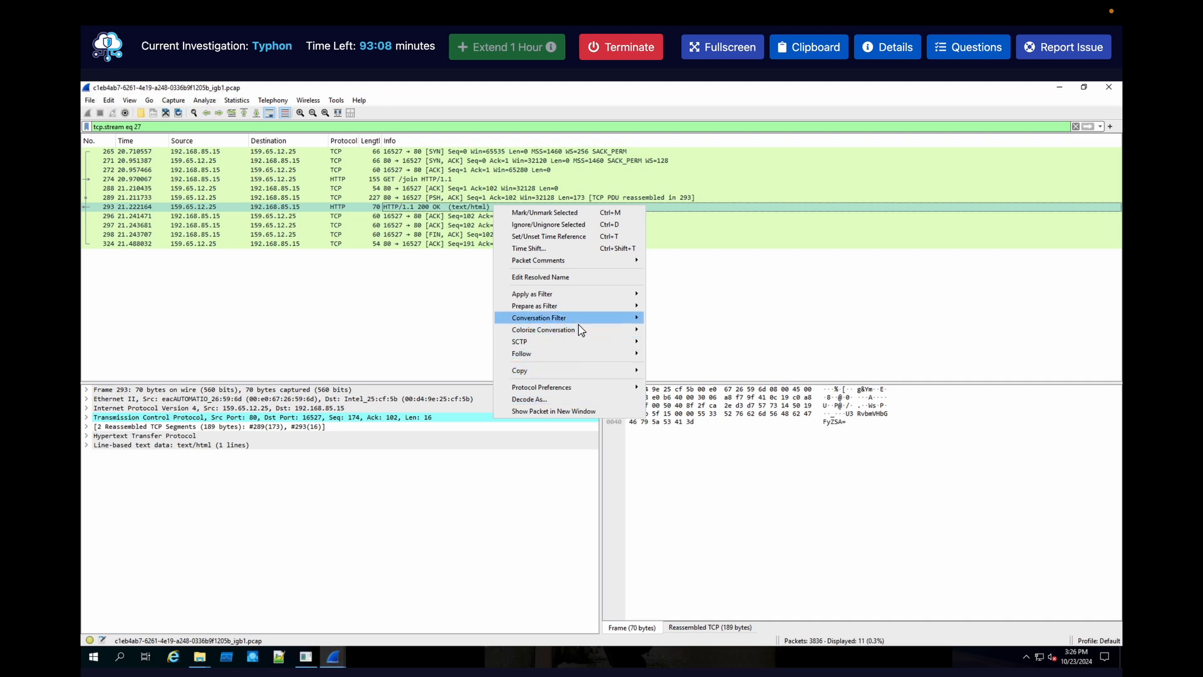
mouse_move(582, 382)
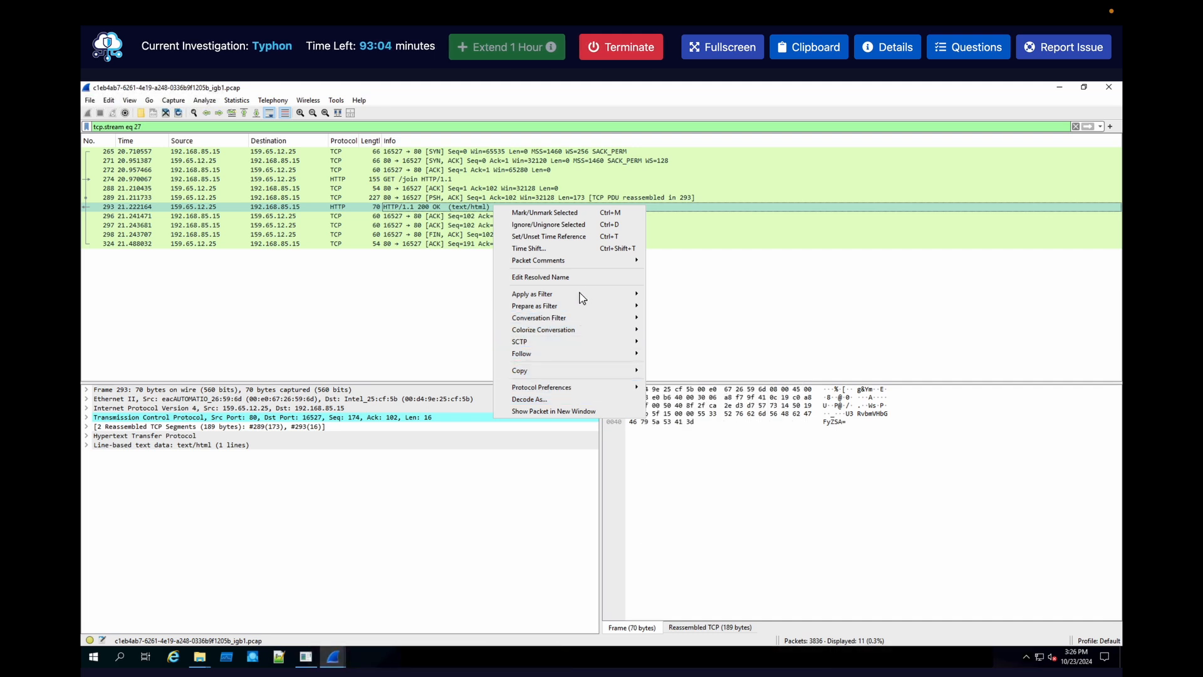
mouse_move(578, 294)
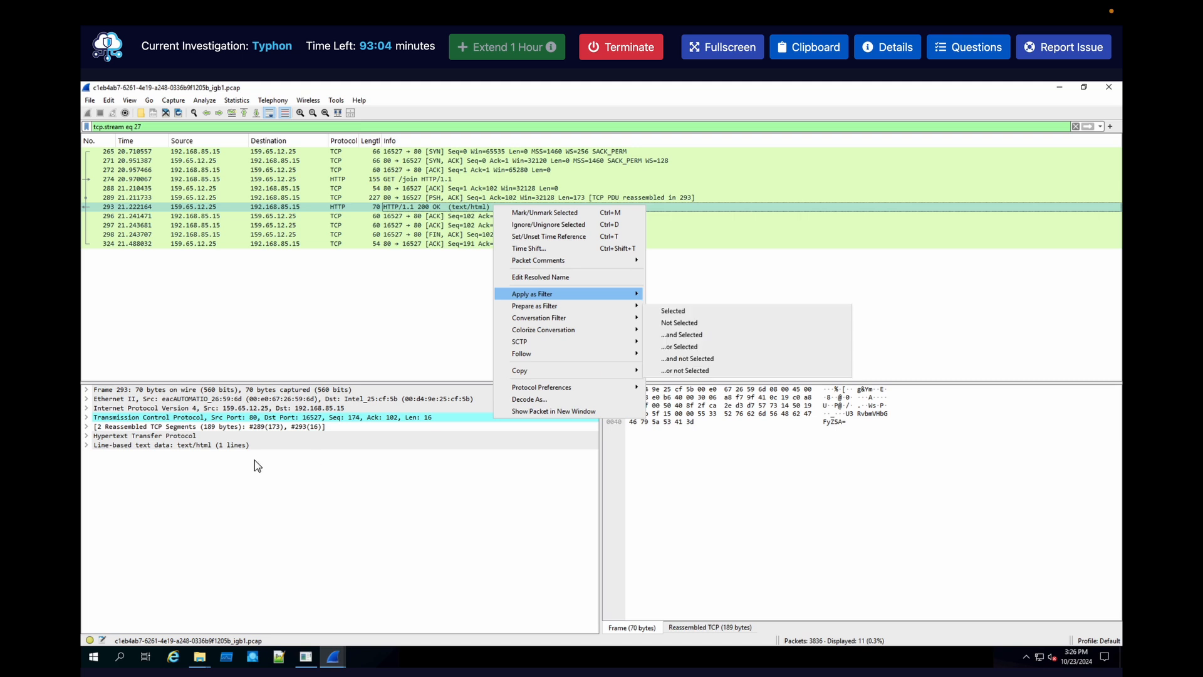
- Open CyberChef_v9.28.0.html from the CyberChef_v9.28.0 folder in Tools, and maximize its browser window
click(196, 663)
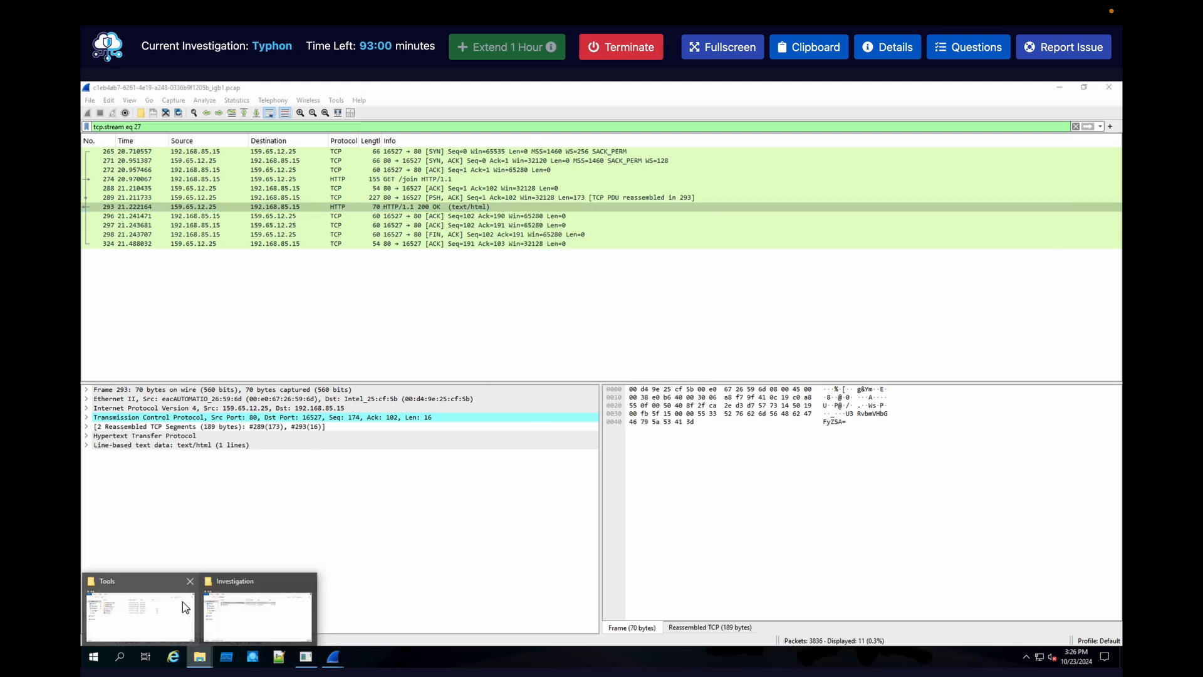
click(241, 609)
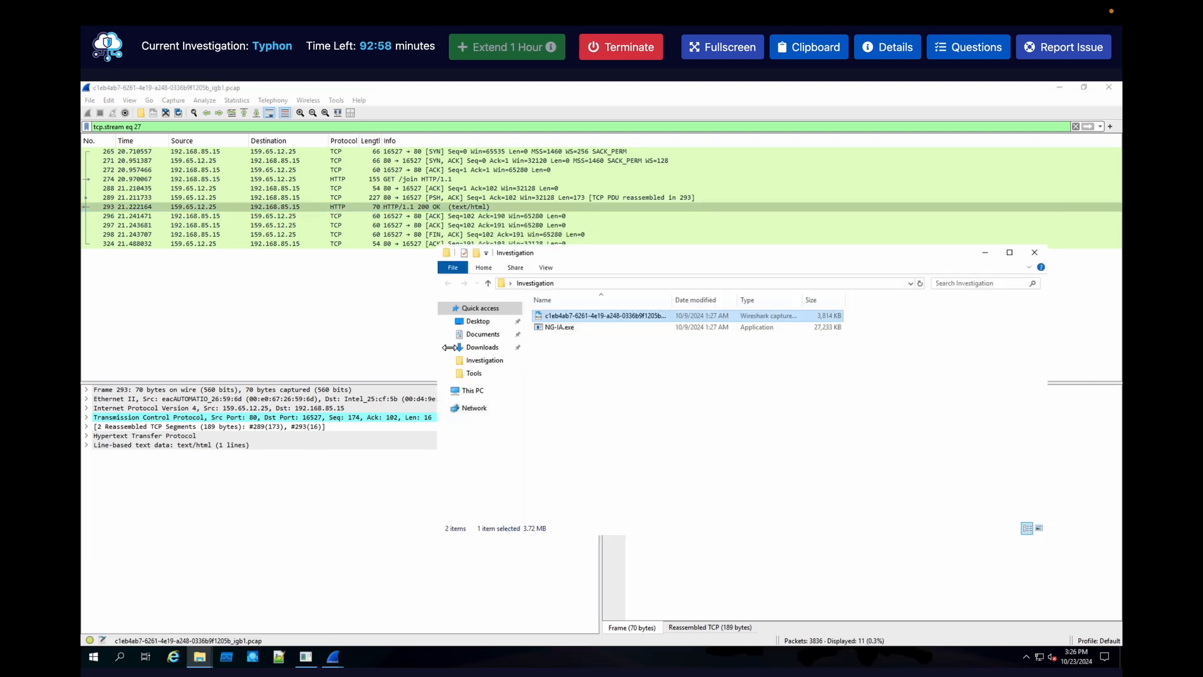
click(474, 374)
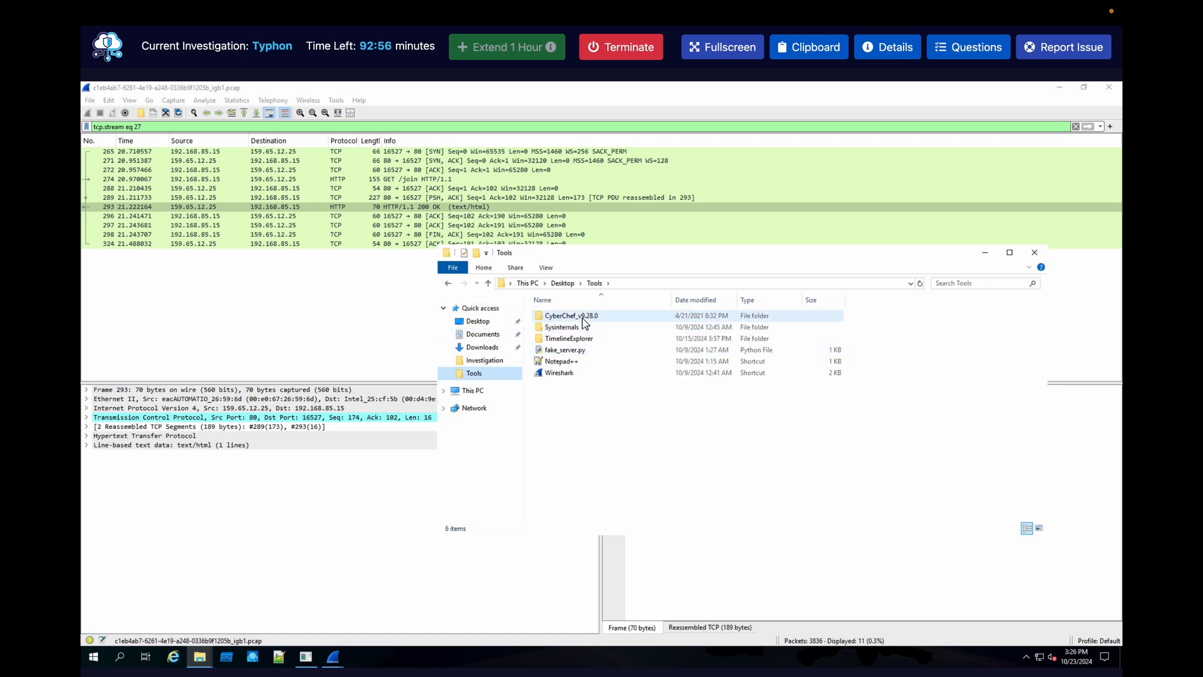
click(582, 318)
double_click(581, 317)
double_click(572, 362)
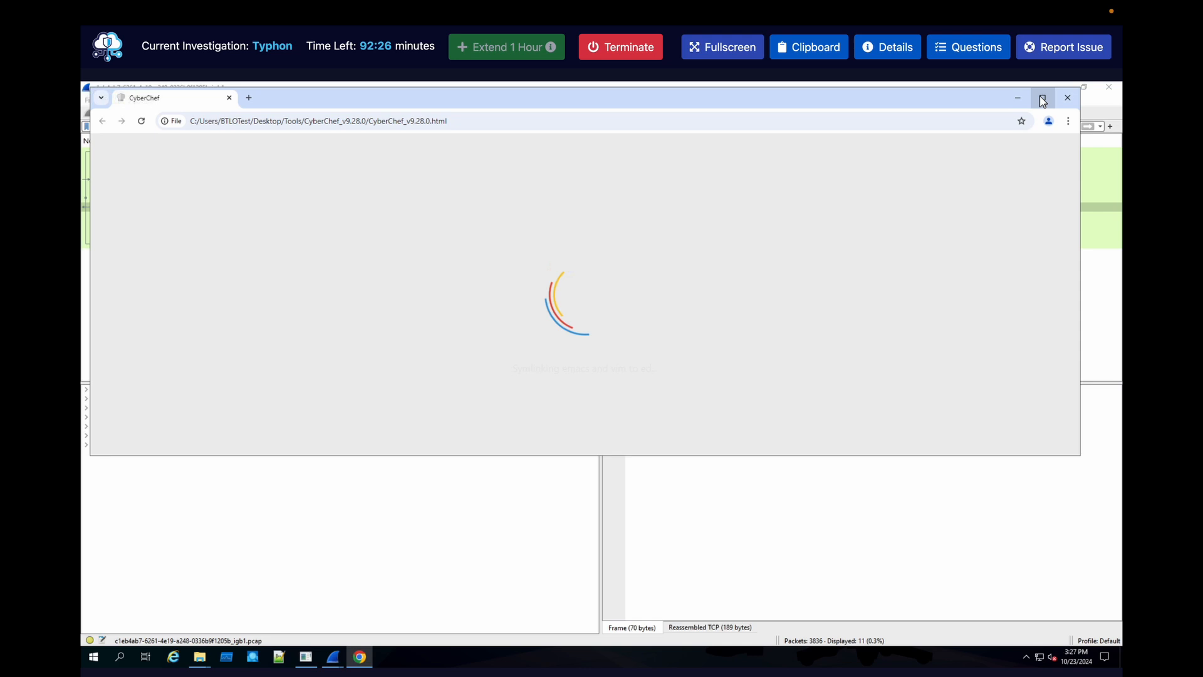
click(1043, 99)
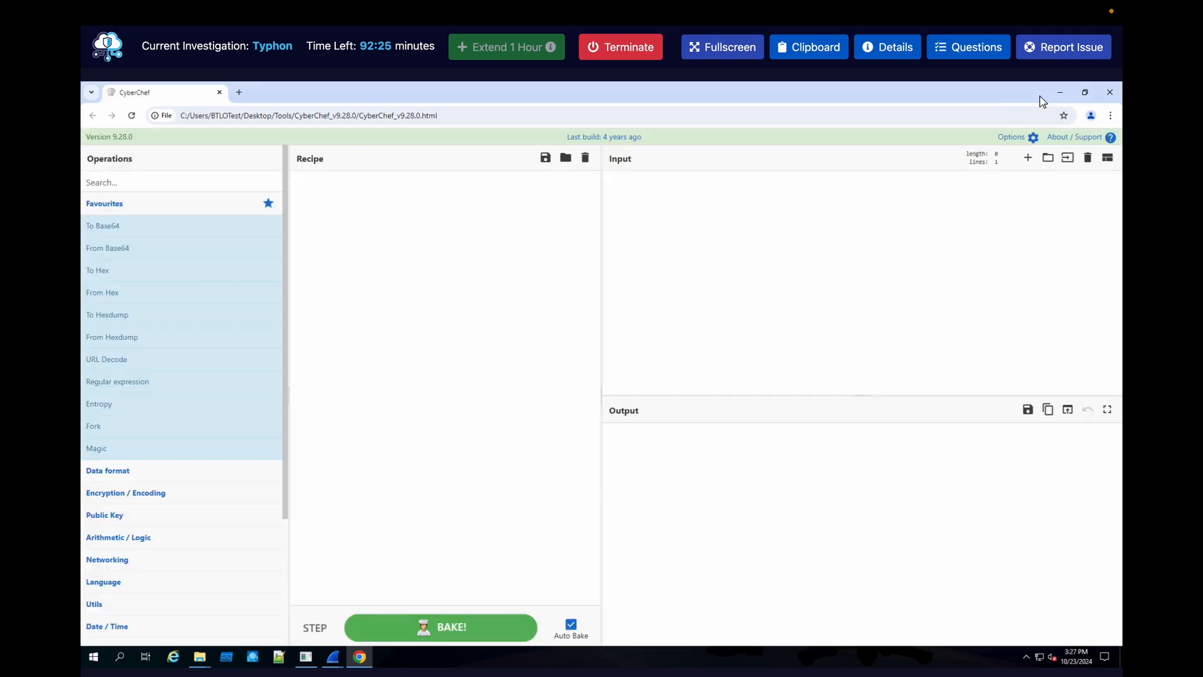
- Paste the copied string into the CyberChef input and decode it with the From Base64 operation
click(725, 267)
right_click(724, 267)
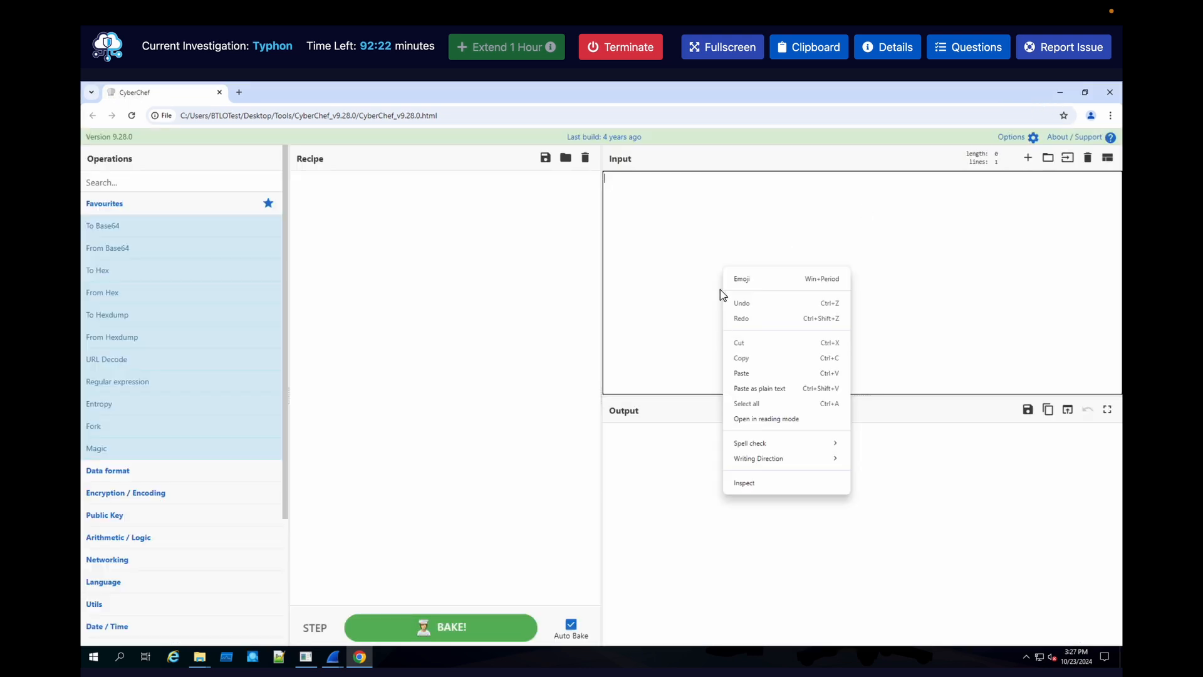
click(757, 375)
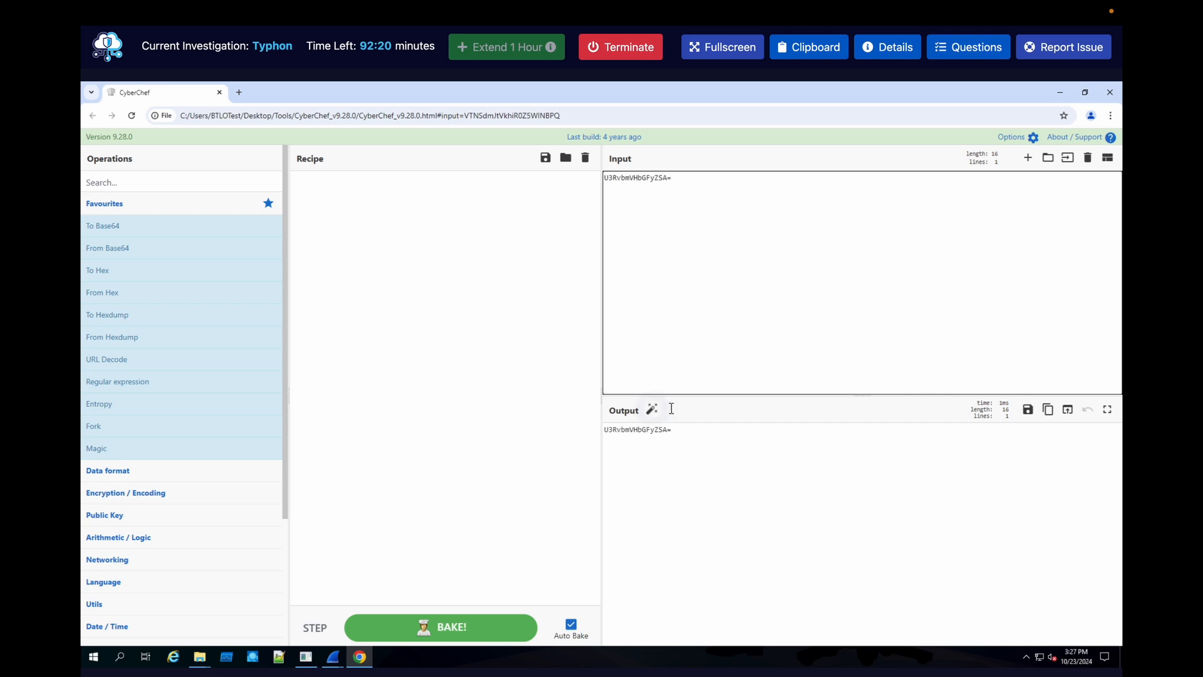
mouse_move(188, 240)
drag(149, 248, 433, 249)
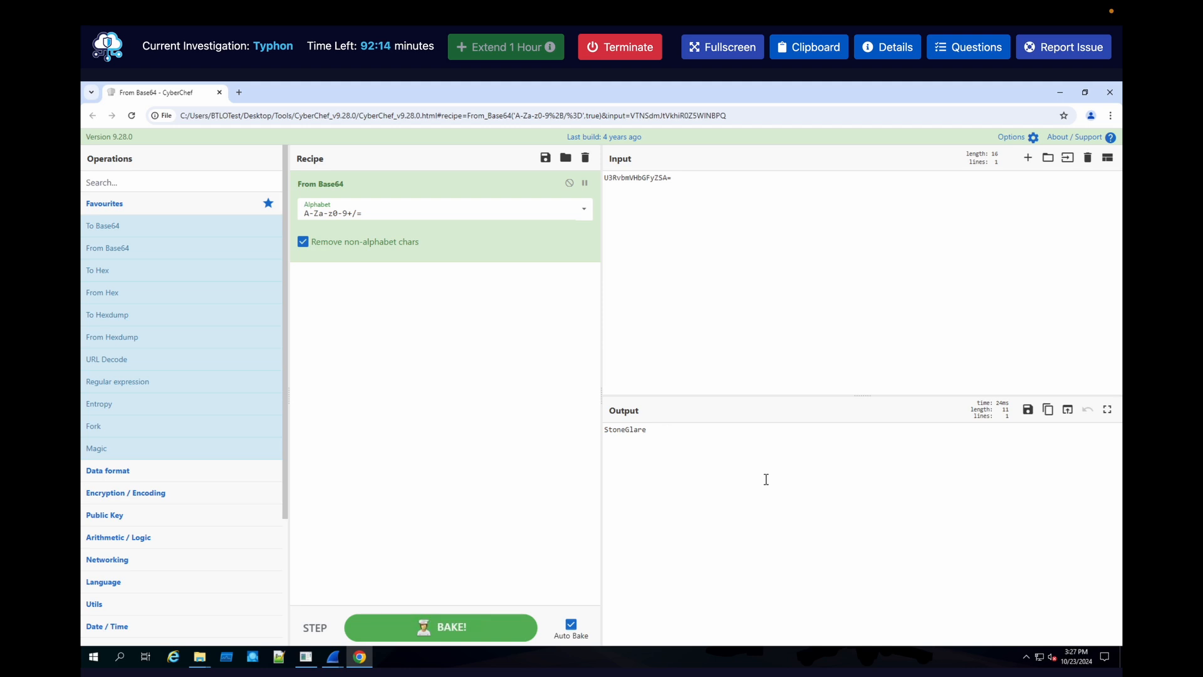
- Switch to the Google results for basilisk and review the description of the creature's deadly gaze
mouse_move(82, 399)
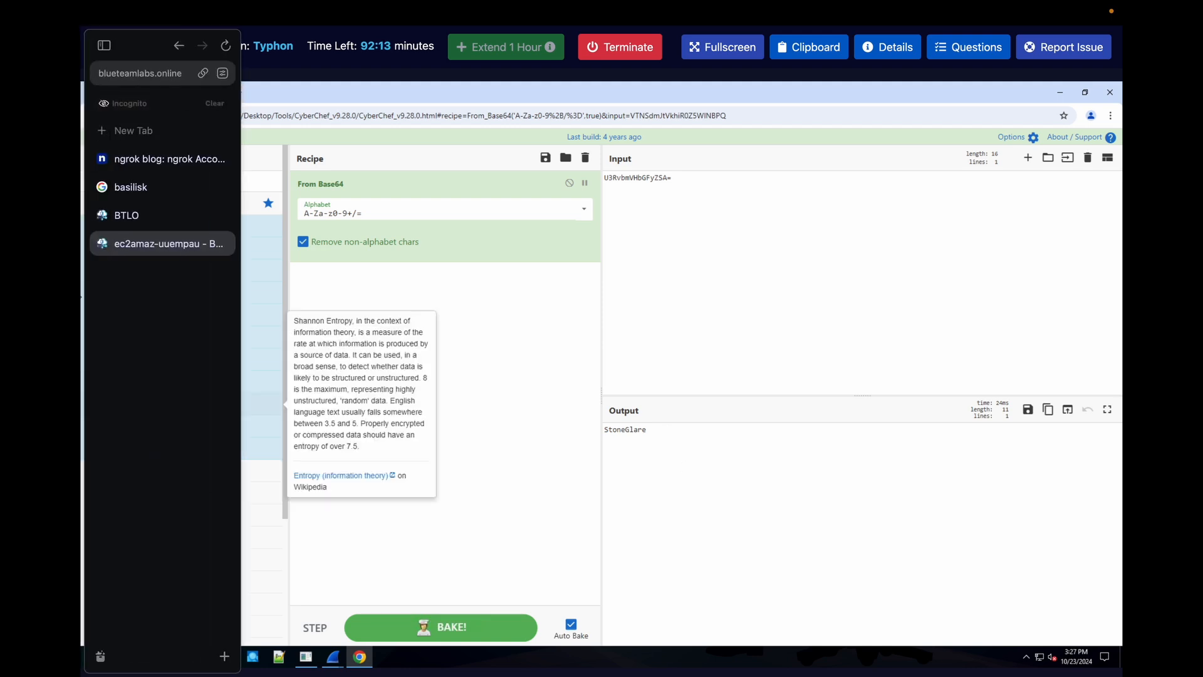
click(164, 188)
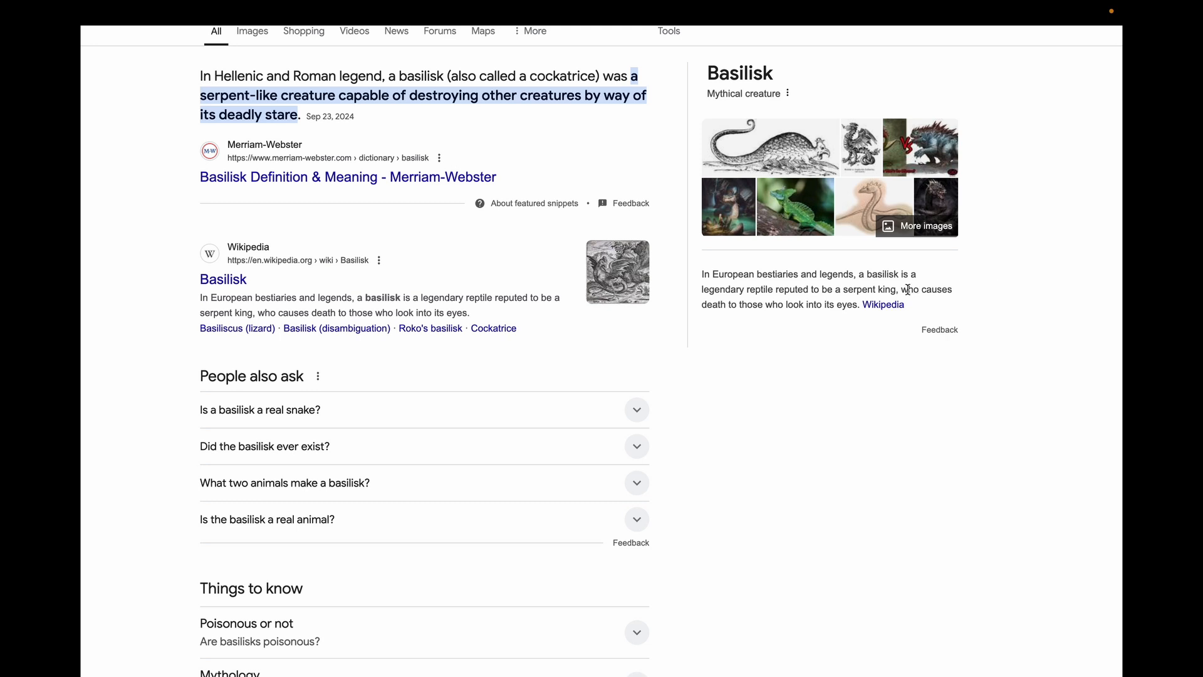
drag(906, 292, 836, 310)
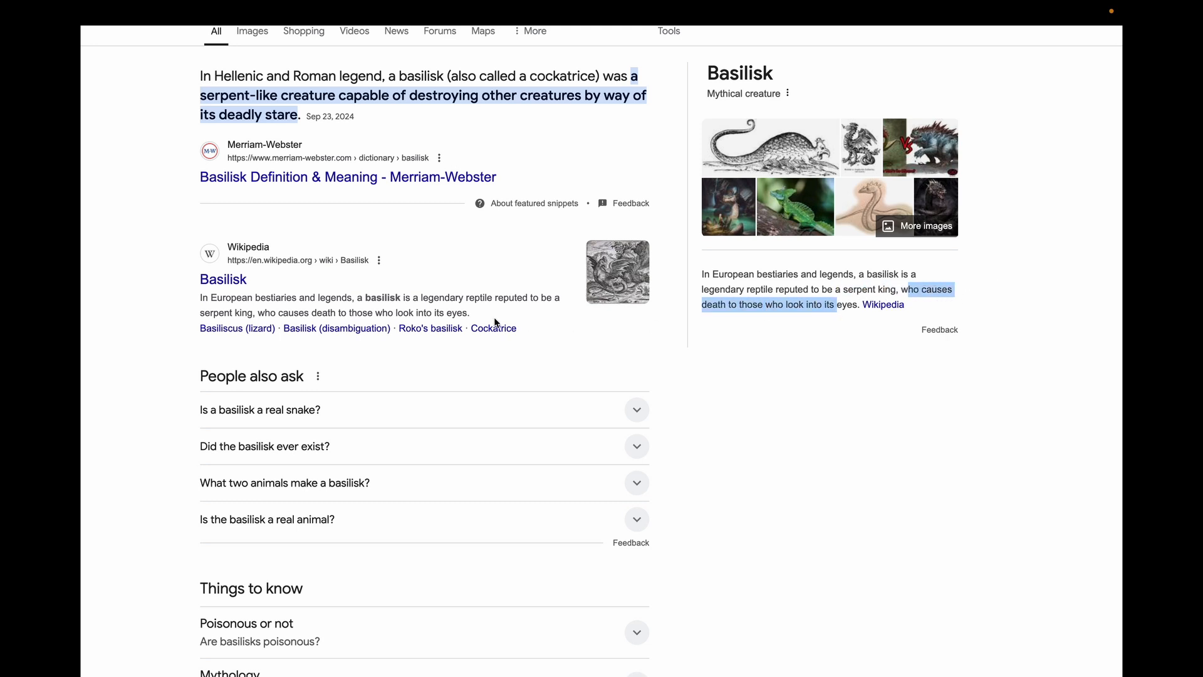
scroll(494, 323, down, 7)
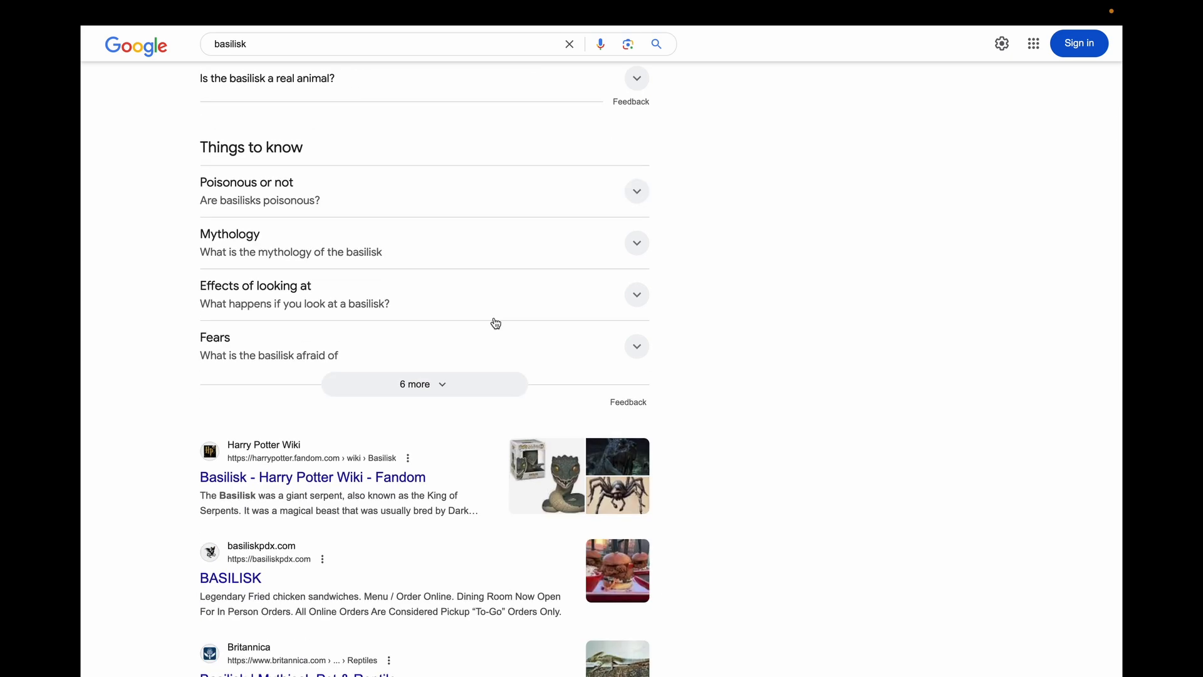
scroll(496, 323, up, 3)
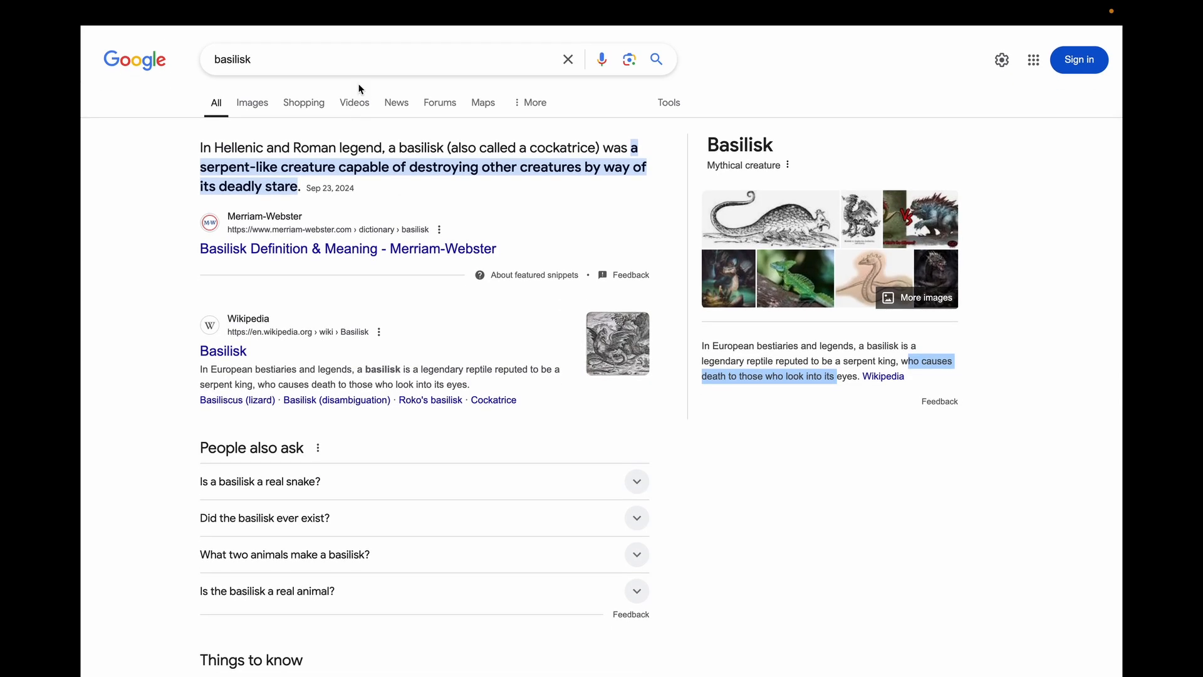
- Search Google for "basilisk stone glare" and look through the results
click(361, 66)
text(s)
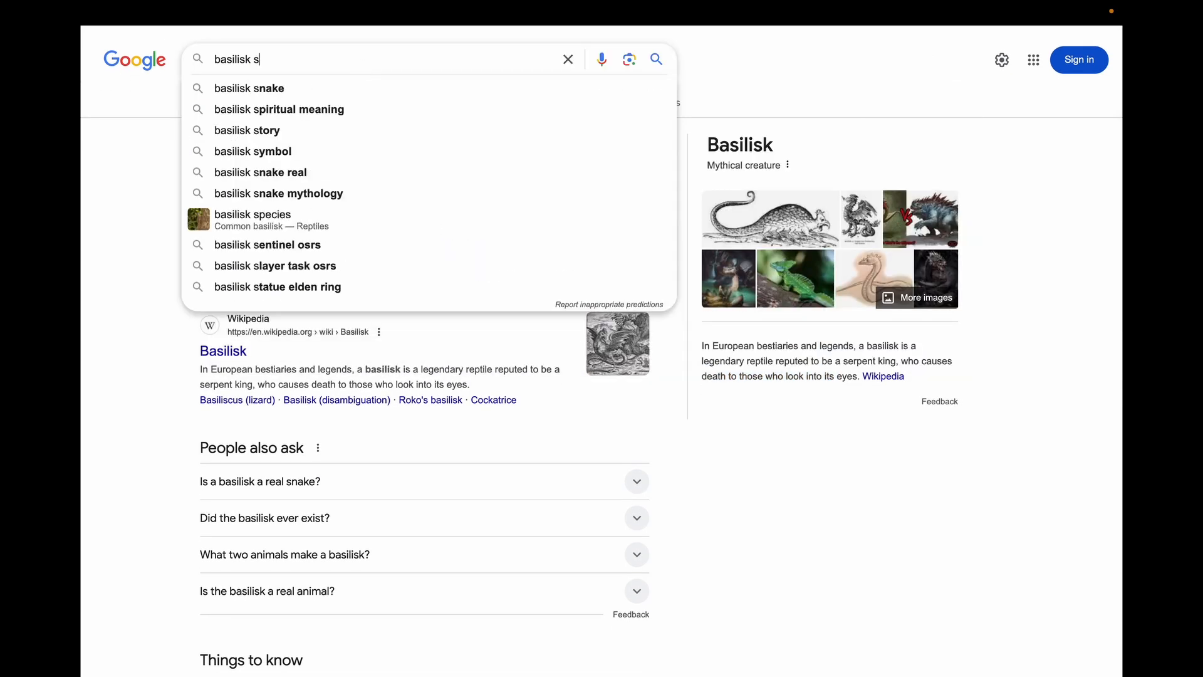
text(tone glare)
key(Return)
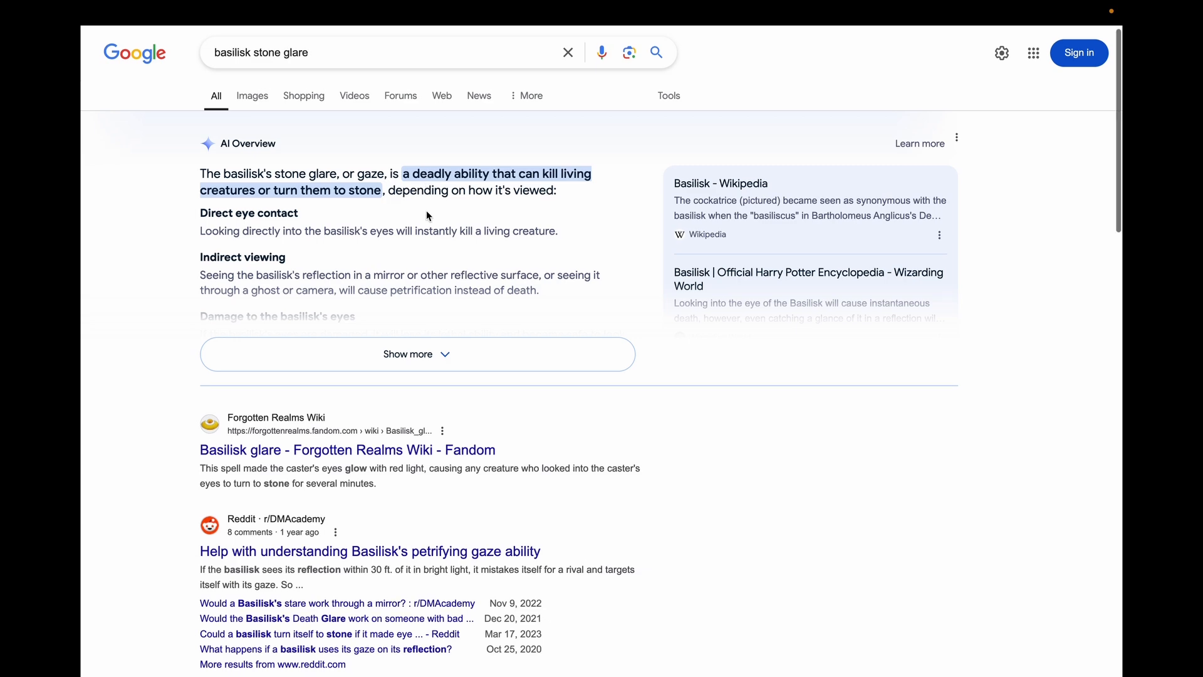
scroll(426, 212, down, 9)
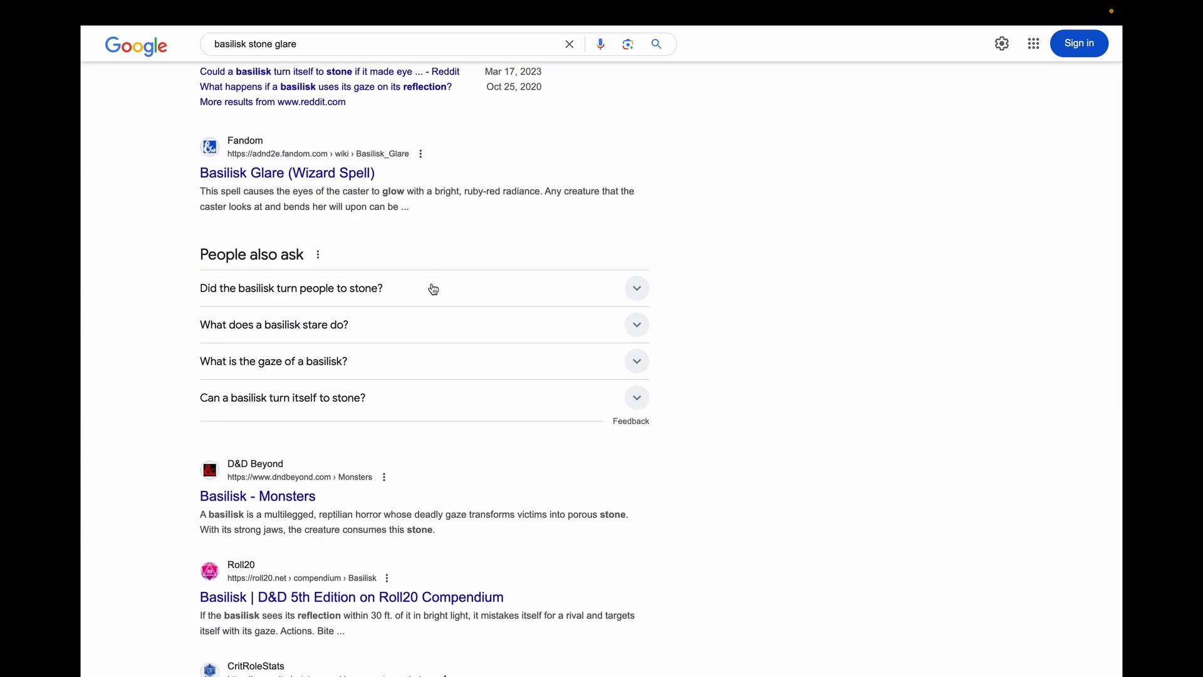
scroll(469, 456, down, 2)
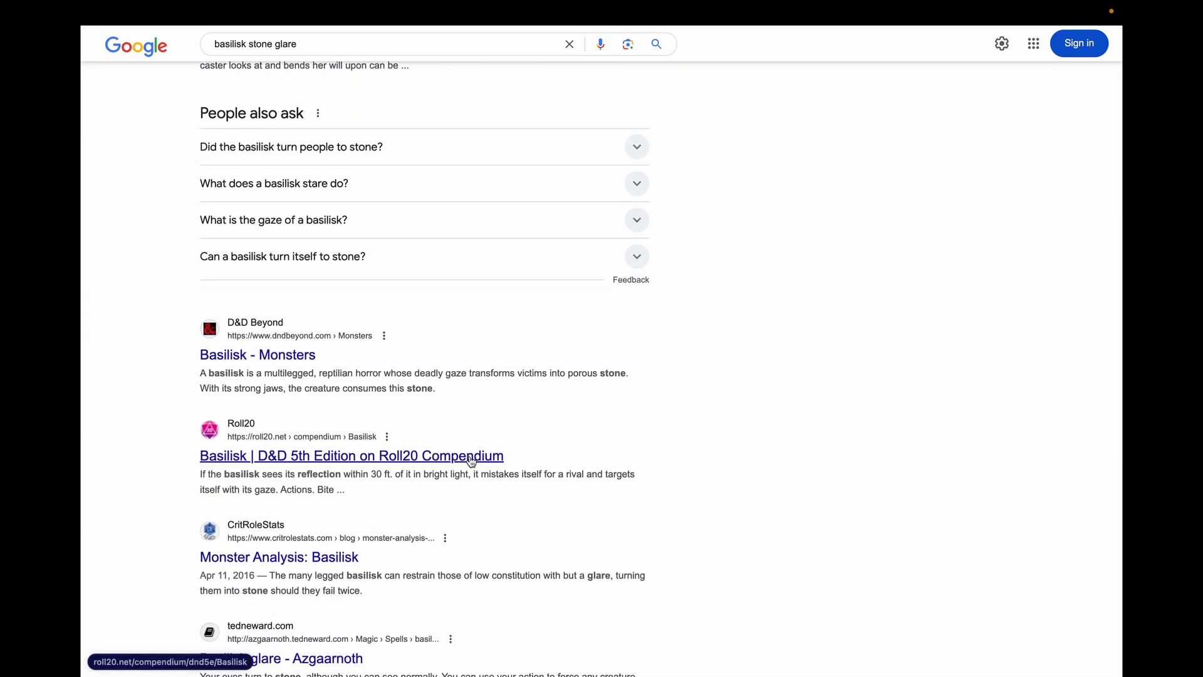
scroll(471, 462, up, 15)
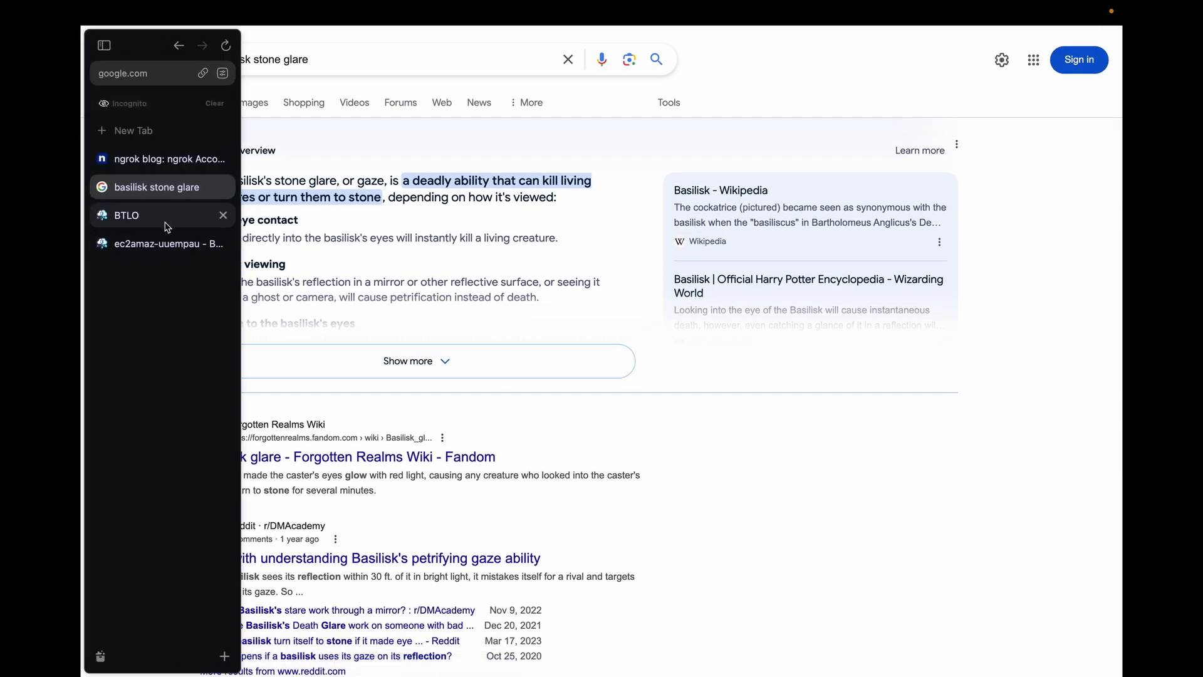
- Return to the lab machine and reread what Q2 asks for and its answer format
click(182, 245)
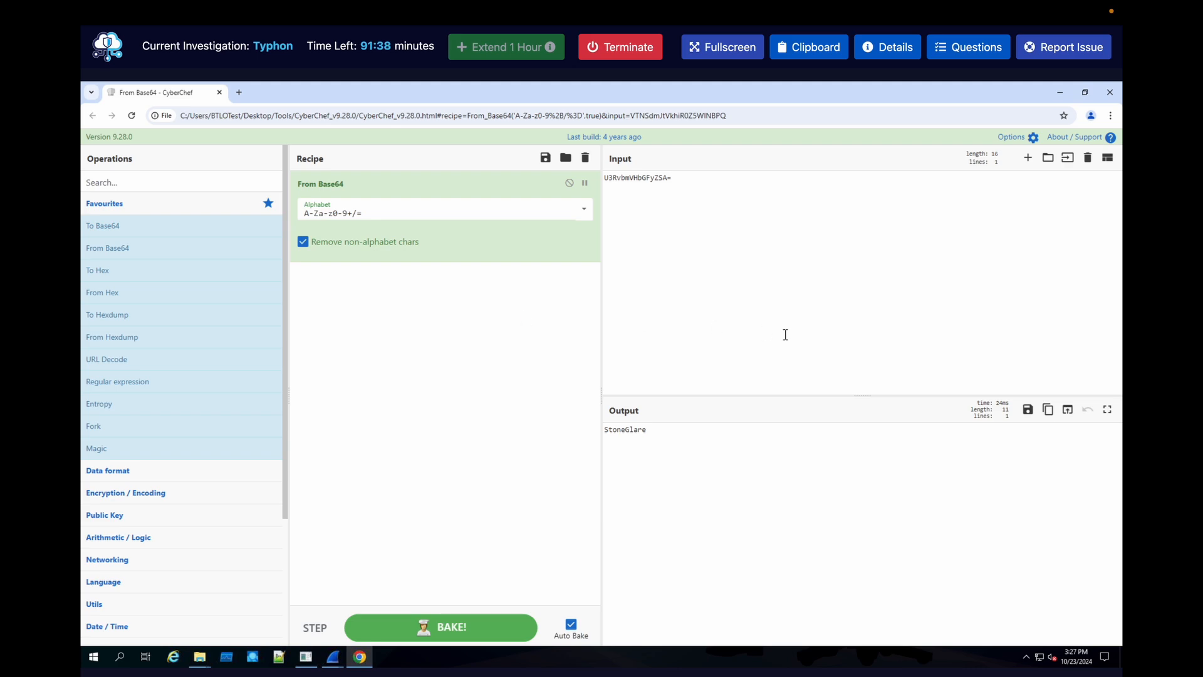
click(970, 47)
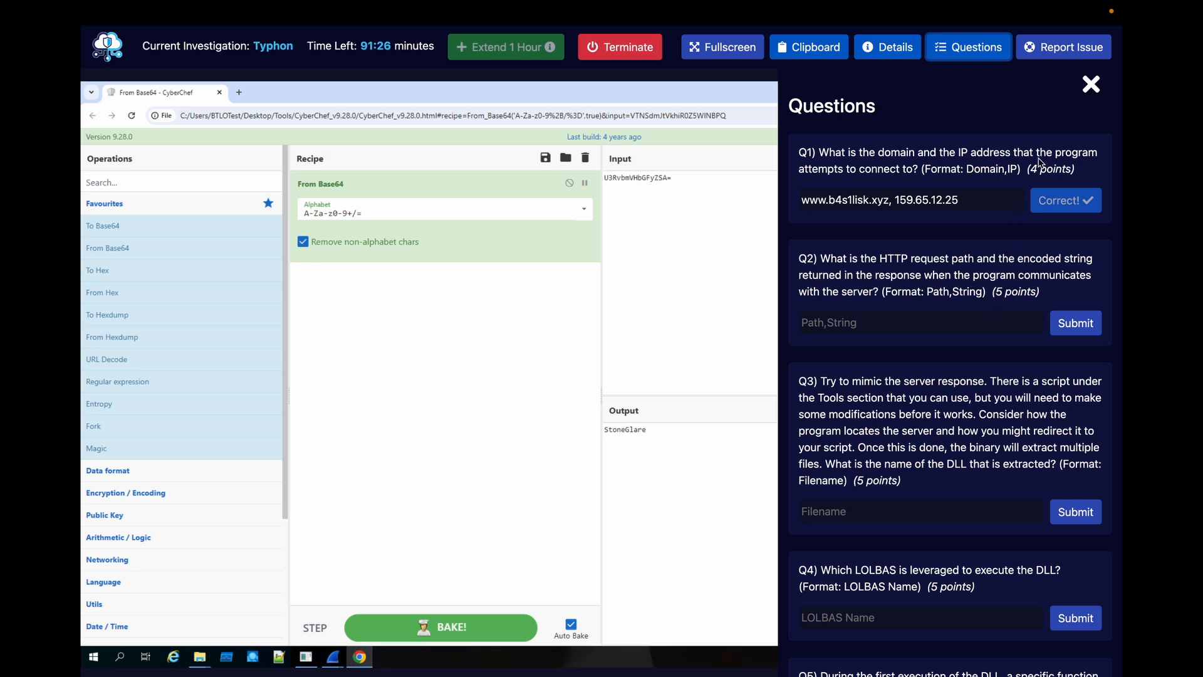
click(1090, 84)
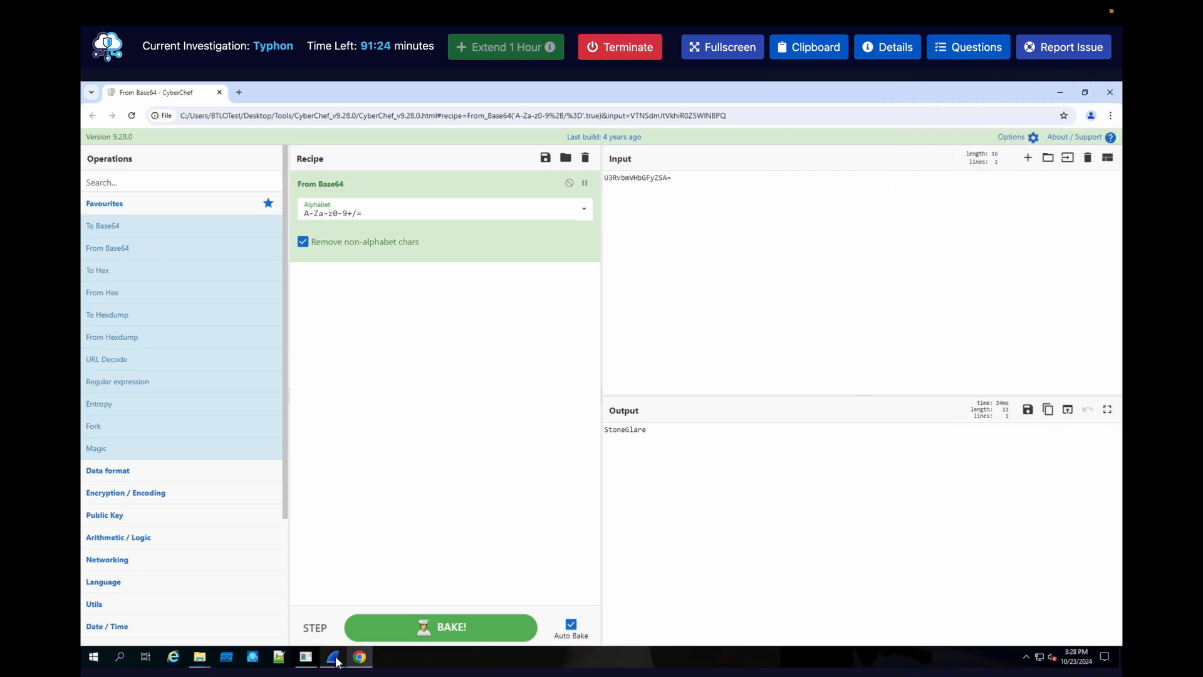
- Return to the followed HTTP stream in Wireshark, then answer Q2 with "/join, U3RvbmVHbGFyZSA=" and submit it
mouse_move(336, 660)
click(379, 609)
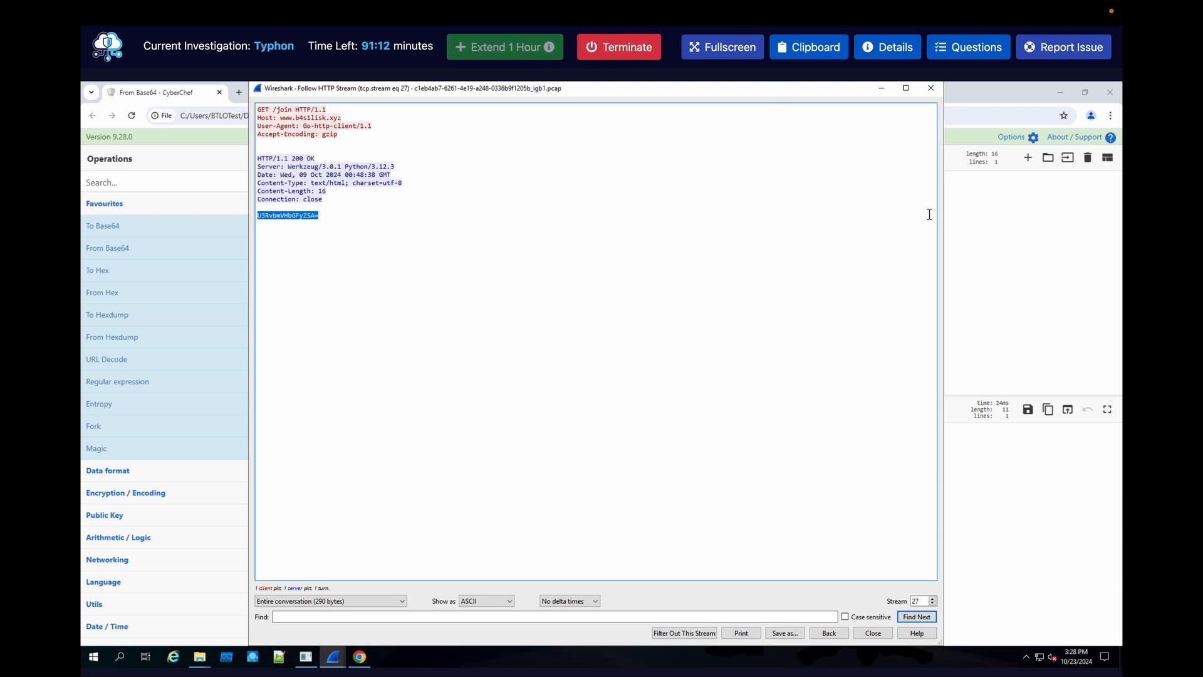
click(968, 49)
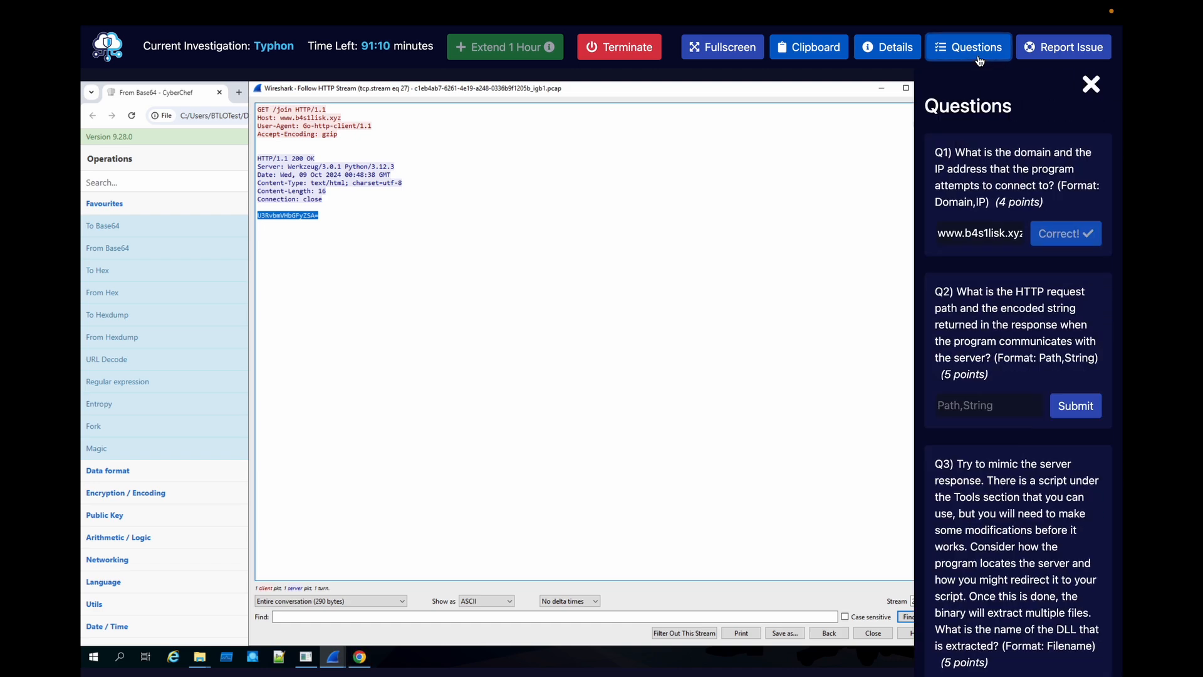
click(906, 315)
text(/)
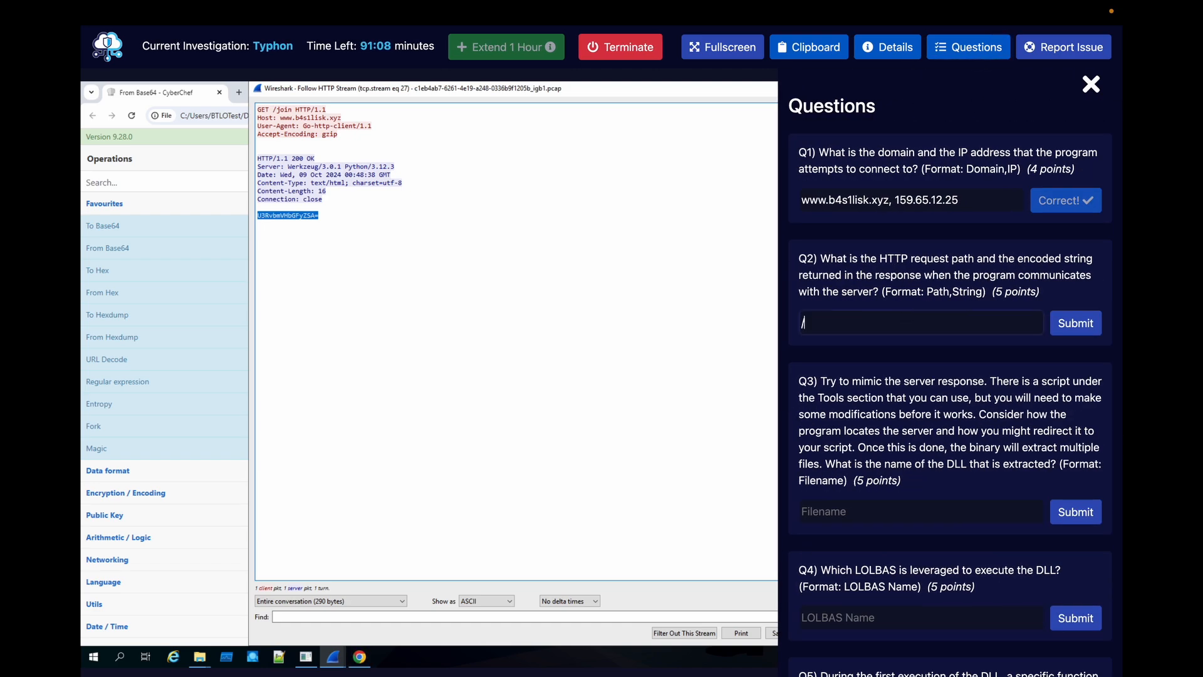
text(join,)
text(U3RvbmVHbGFyZSA=)
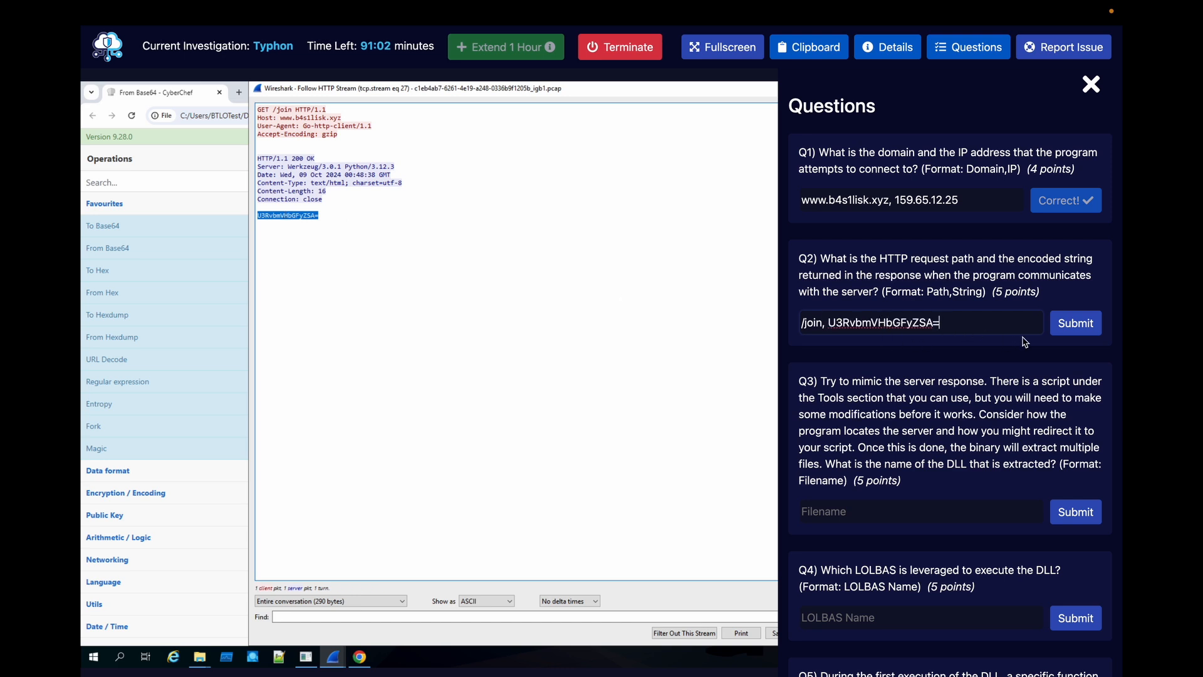
click(1065, 323)
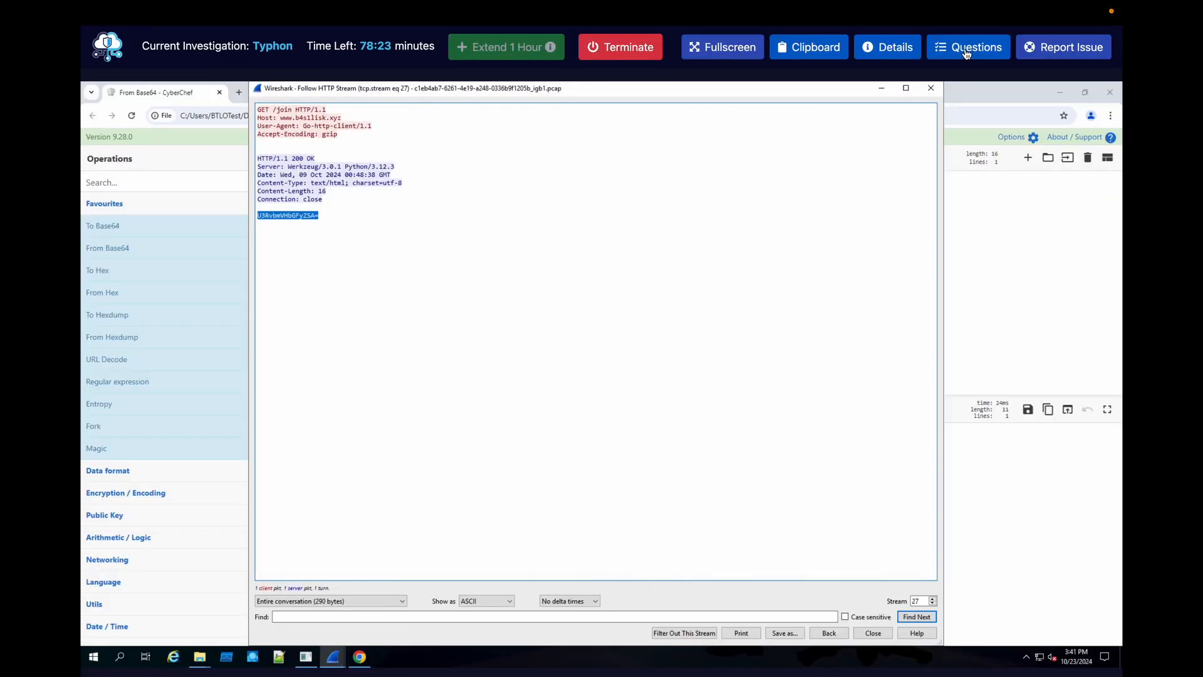
- Read what Q3 asks for about mimicking the server response, including its answer format
click(957, 54)
scroll(873, 235, down, 1)
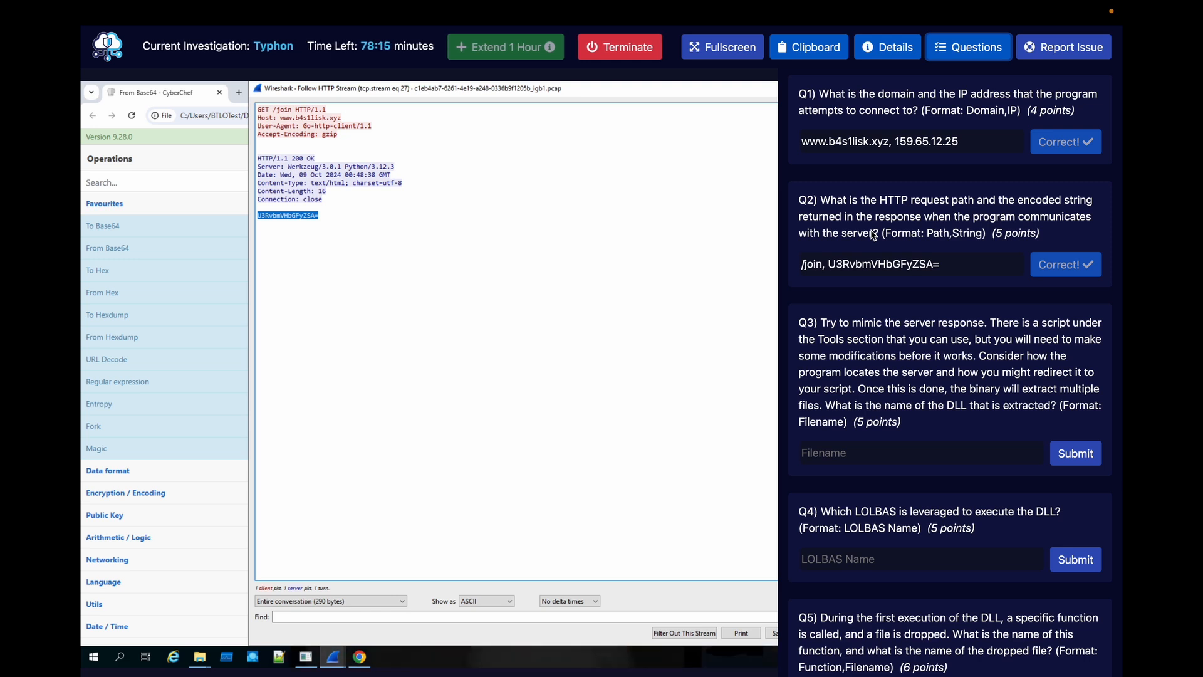
click(861, 457)
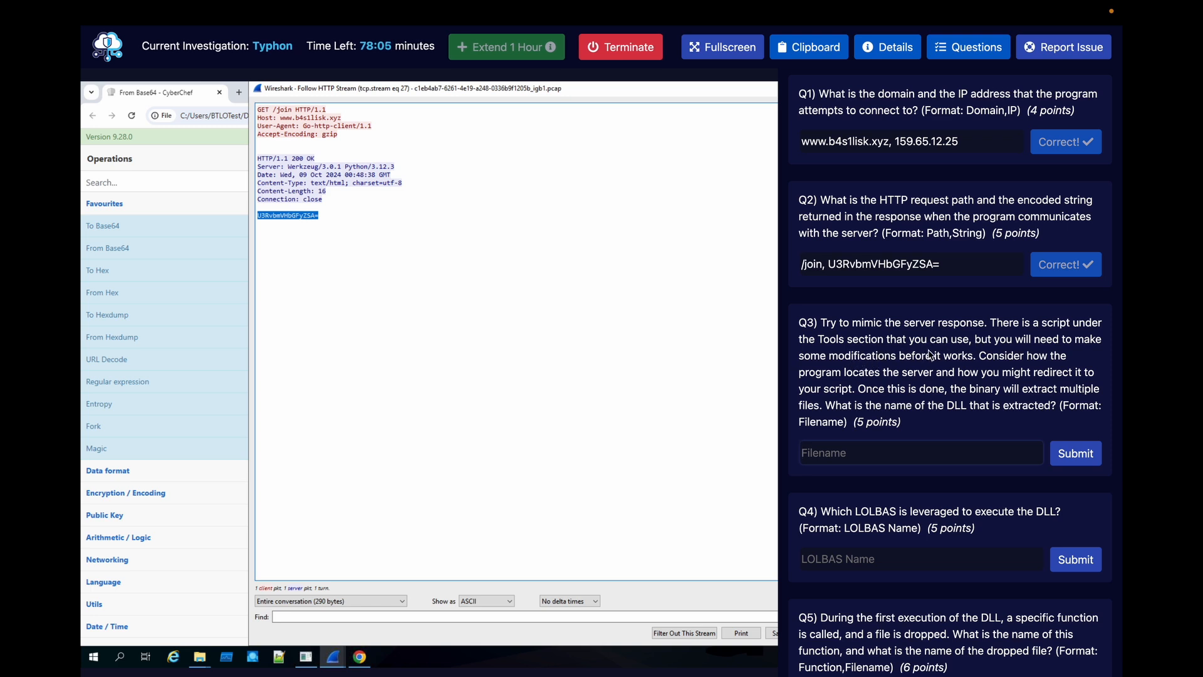
click(970, 48)
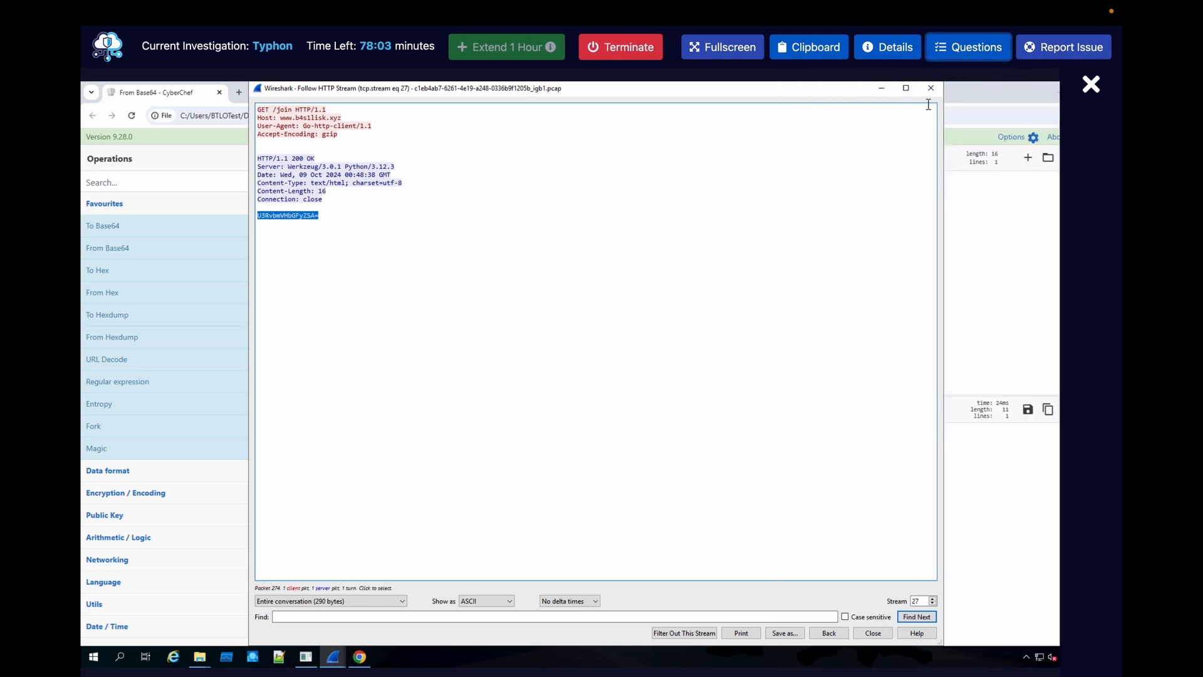
- Minimize the HTTP stream window and open fake_server.py from the Tools folder for editing in IDLE 3.13
click(881, 92)
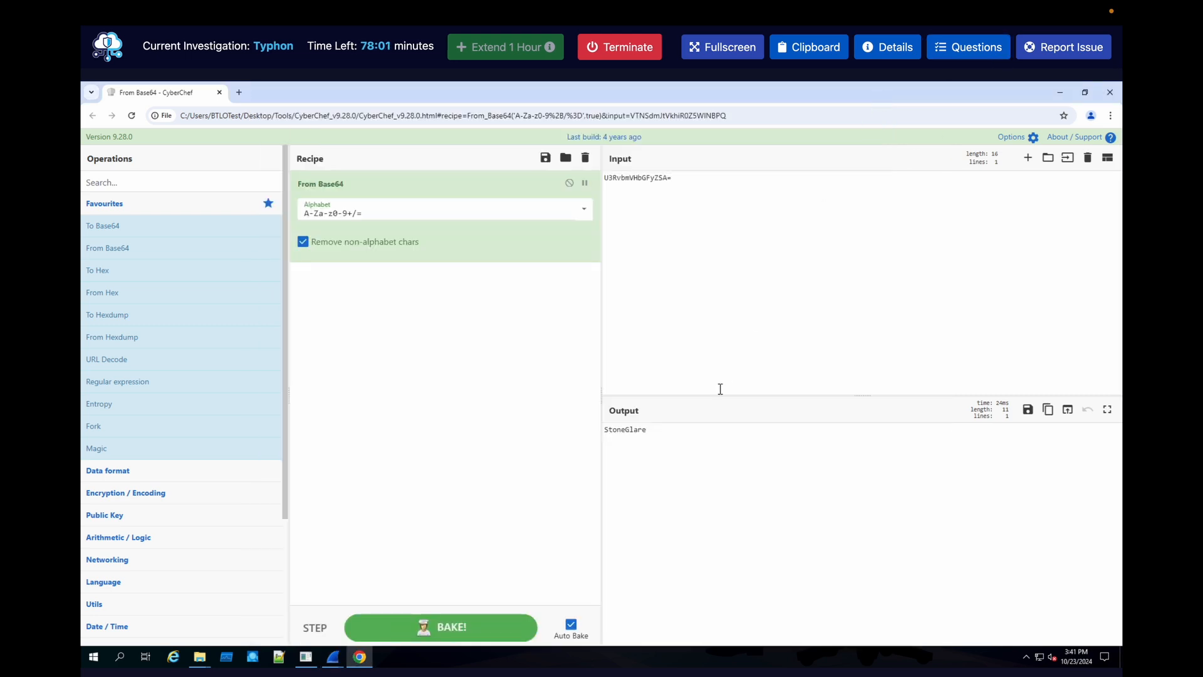
mouse_move(202, 658)
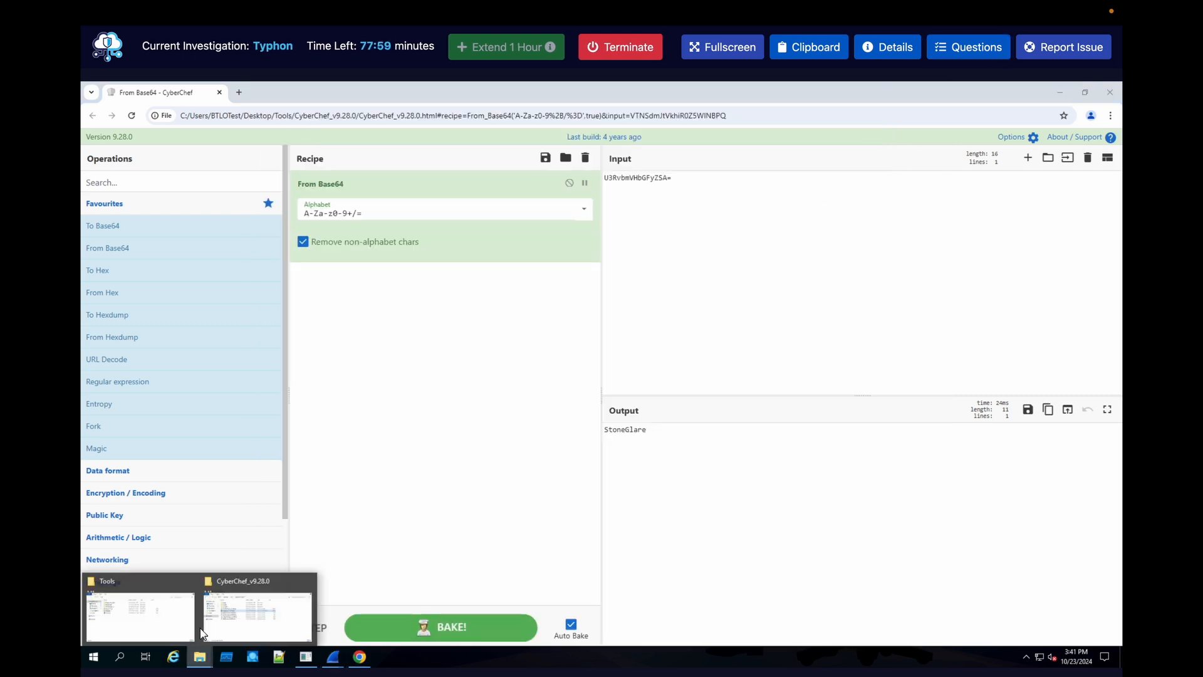
click(161, 620)
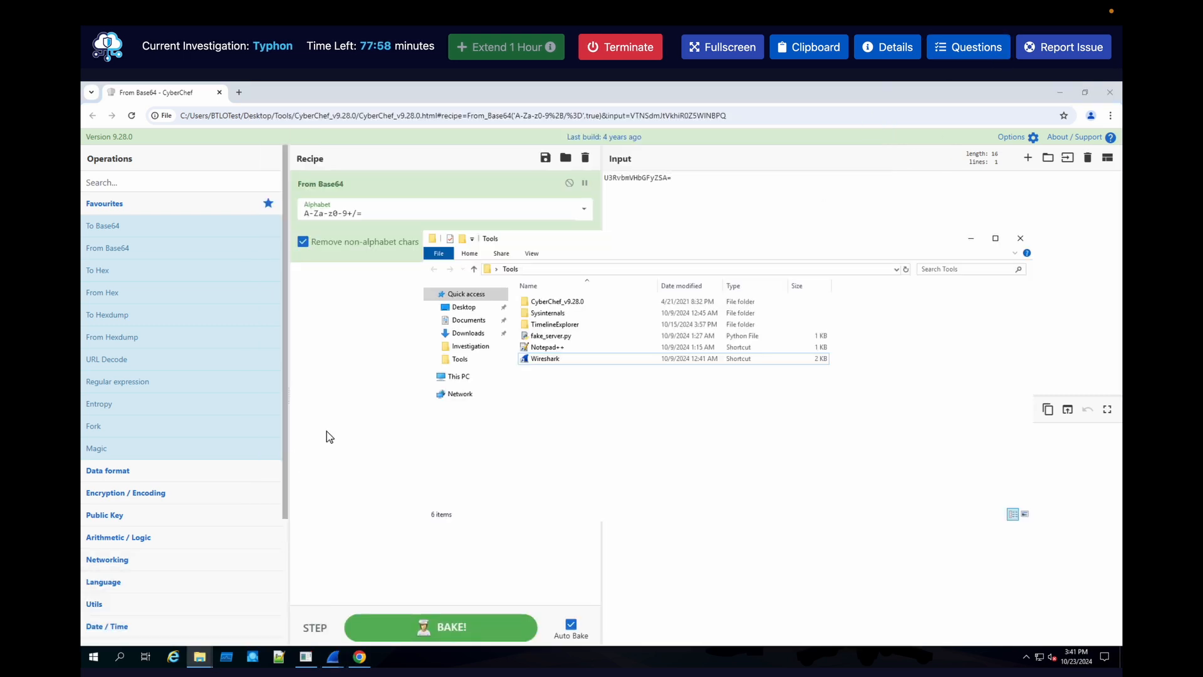
right_click(569, 339)
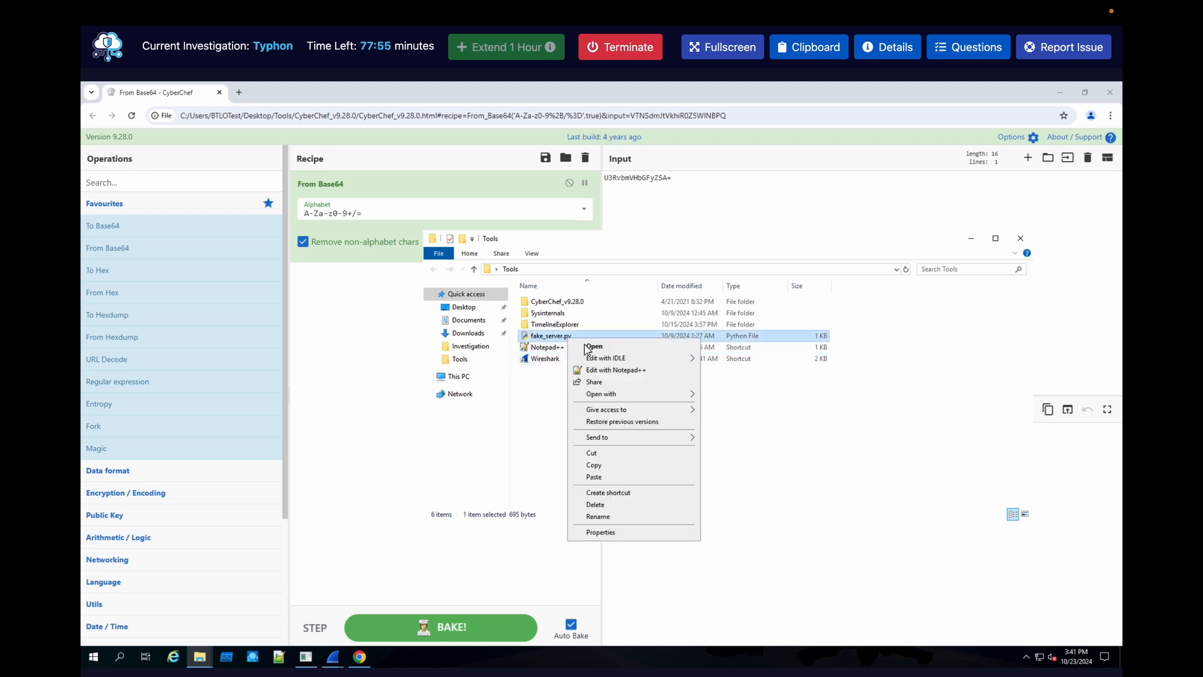
mouse_move(627, 360)
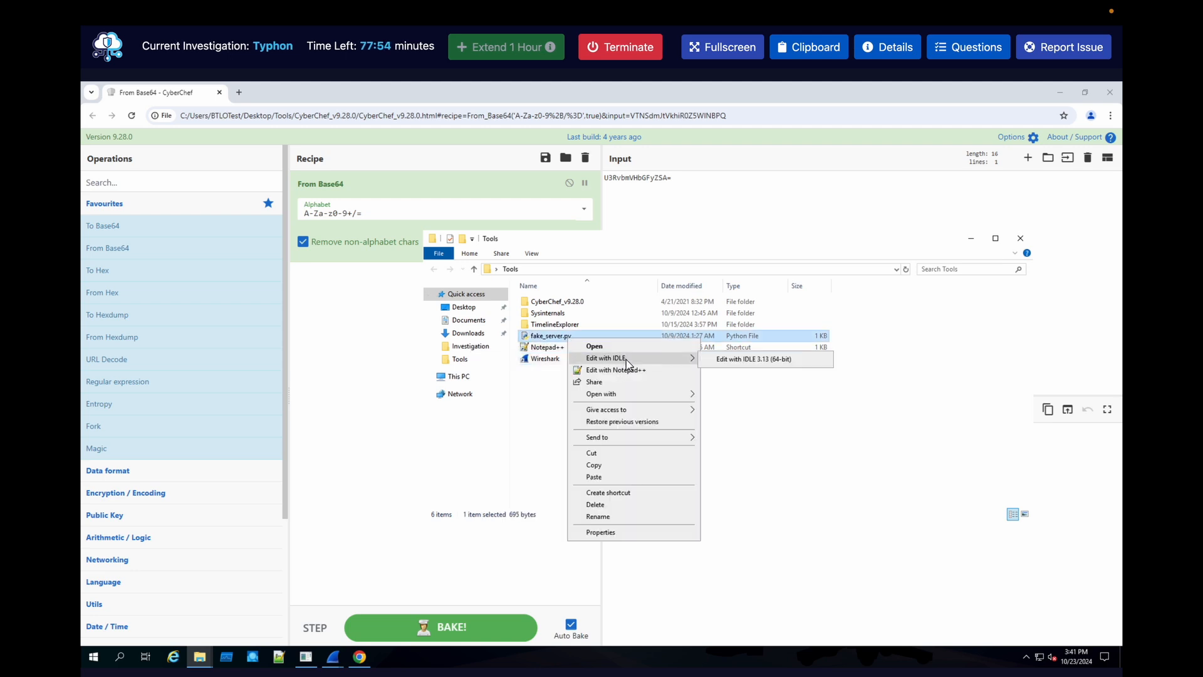
click(730, 359)
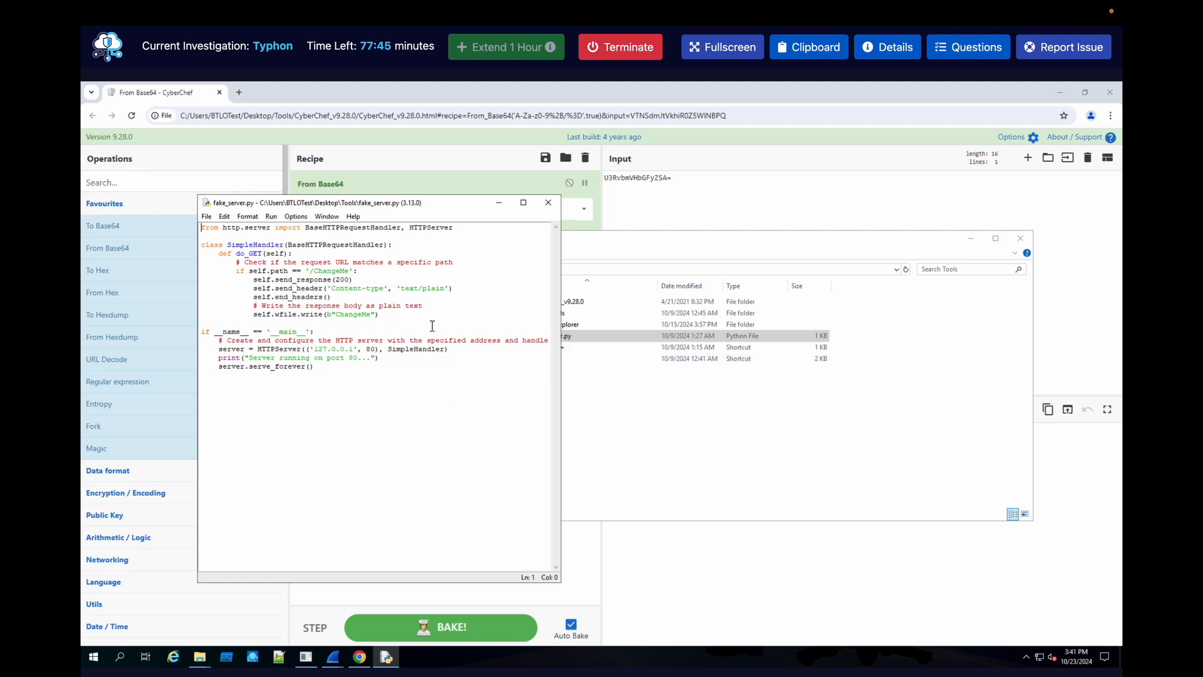
- Replace the ChangeMe placeholder in the script's request path check so that self.path is compared with '/join'
drag(310, 272, 349, 272)
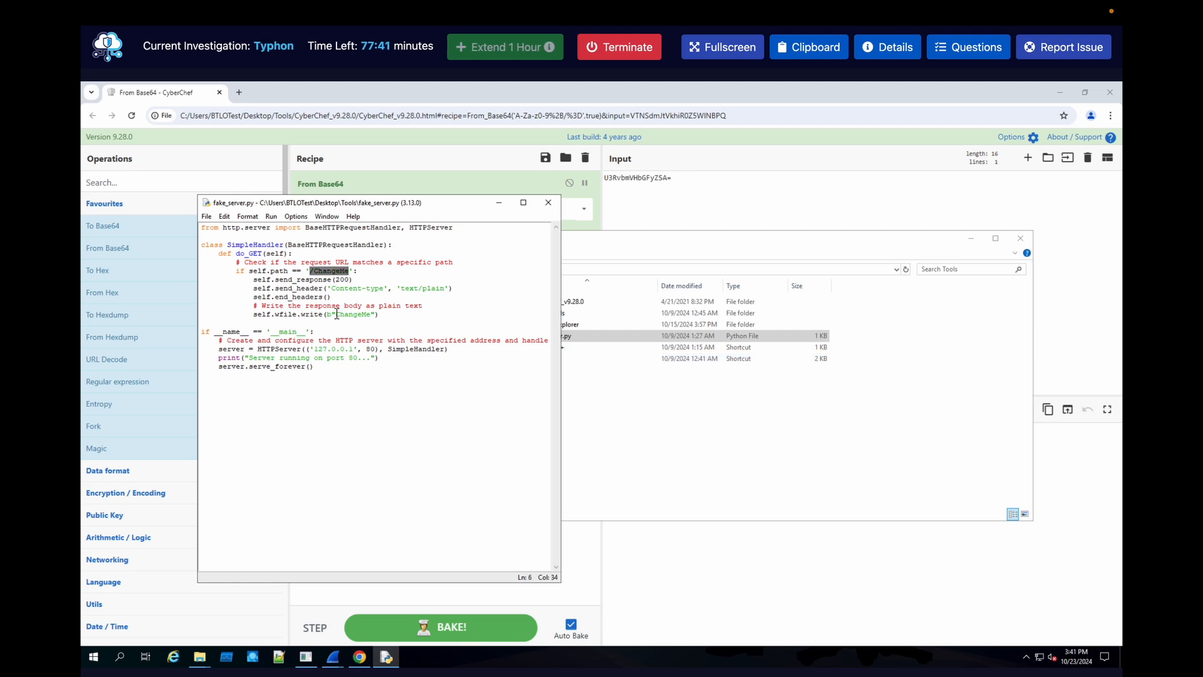
double_click(353, 315)
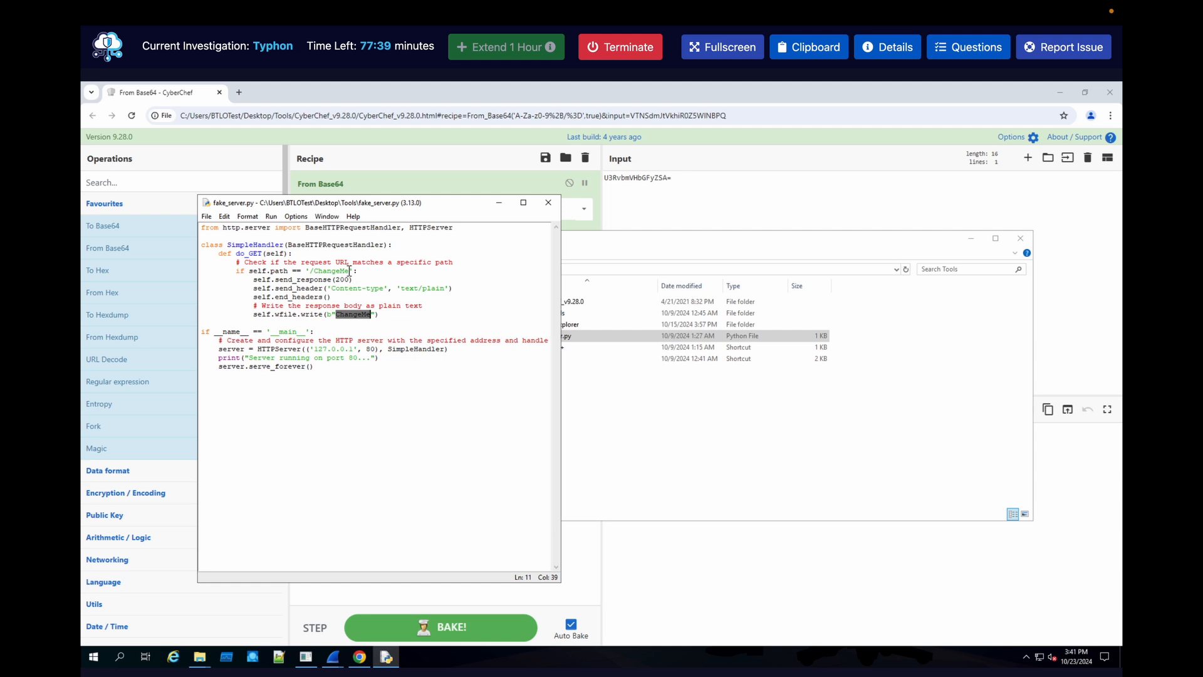
click(349, 271)
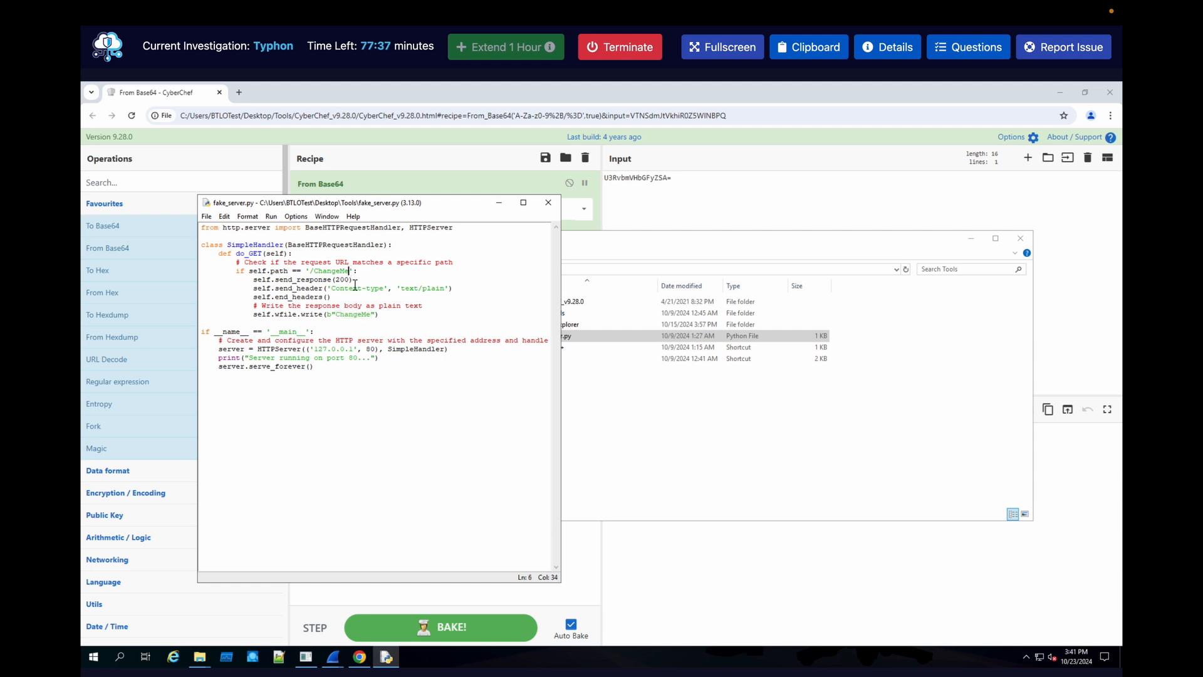
key(BackSpace)
key(BackSpace)
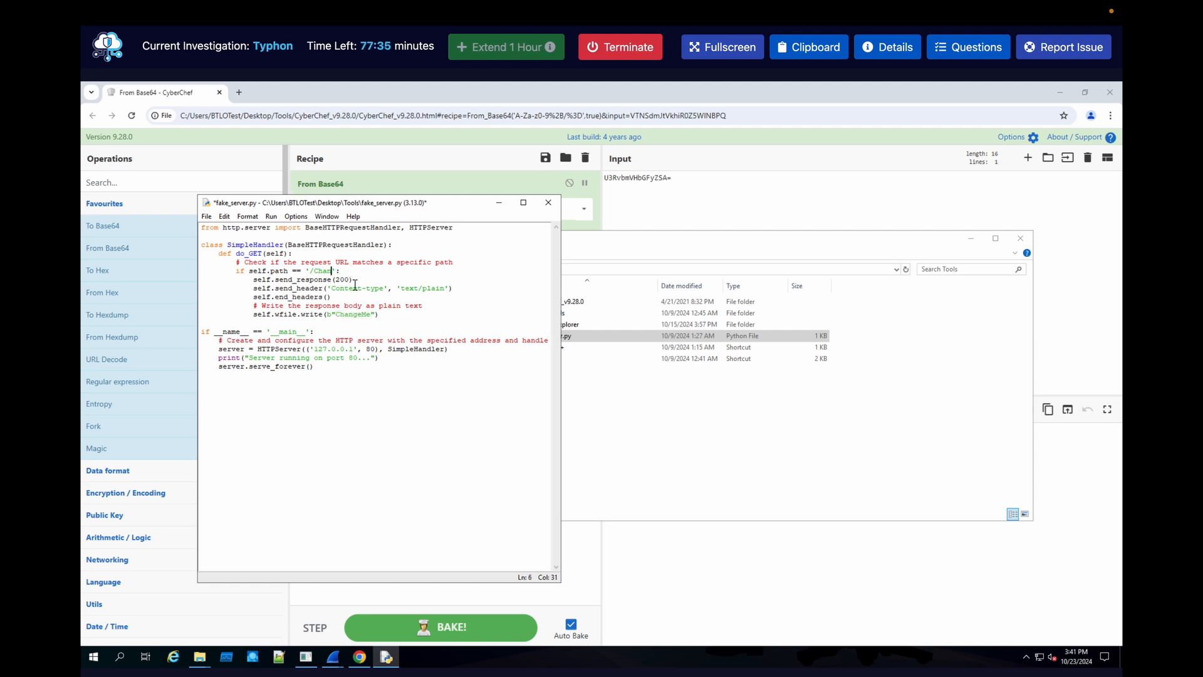
key(BackSpace)
key(BackSpace)
key(BackSpace)
key(BackSpace)
key(BackSpace)
text(join)
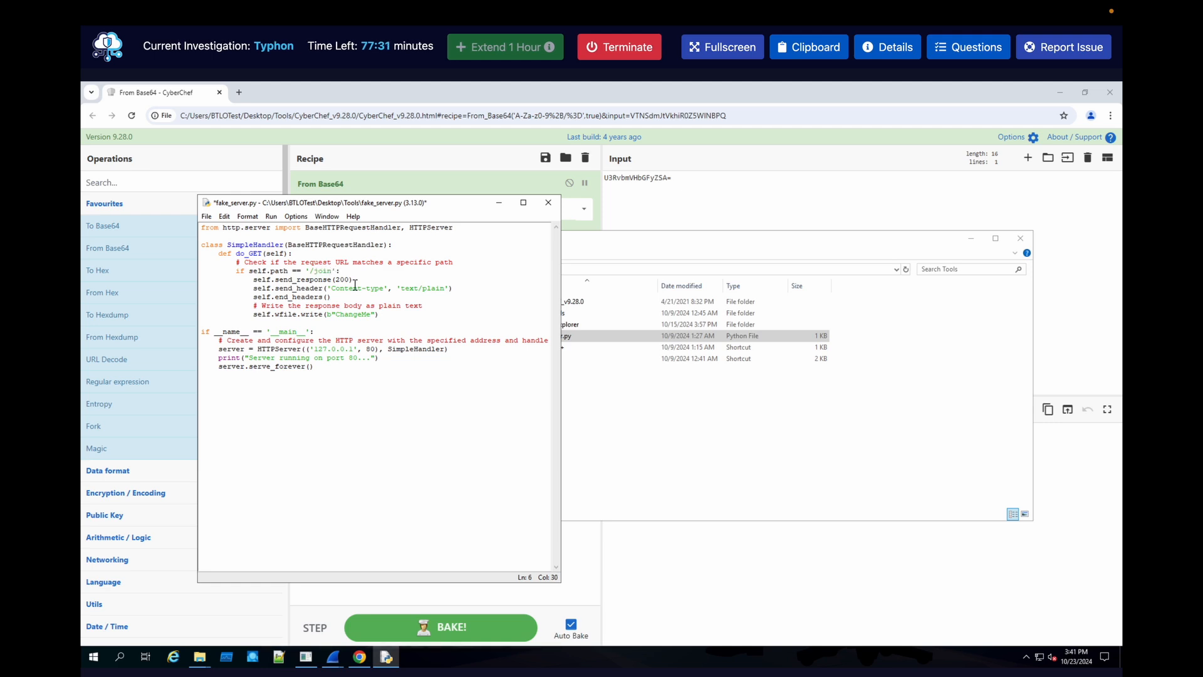
- Check the encoded string in the HTTP stream and set the script's self.wfile.write response body to "U3RvbmVHbGFyZSA="
click(366, 324)
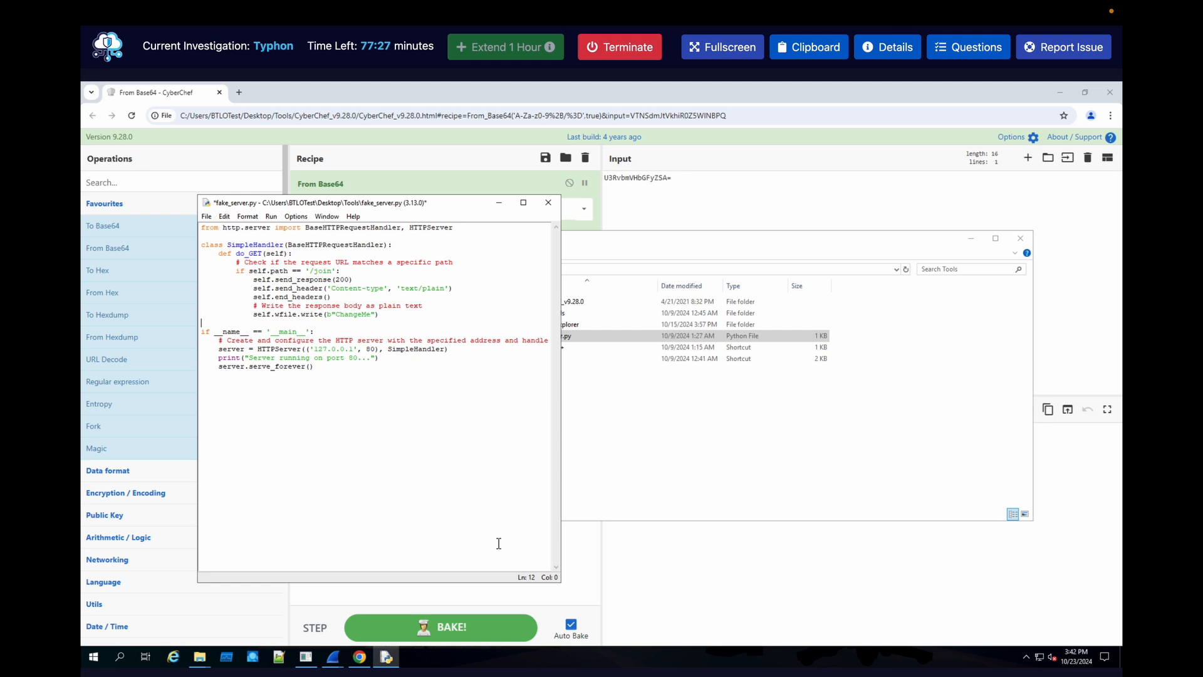
mouse_move(333, 659)
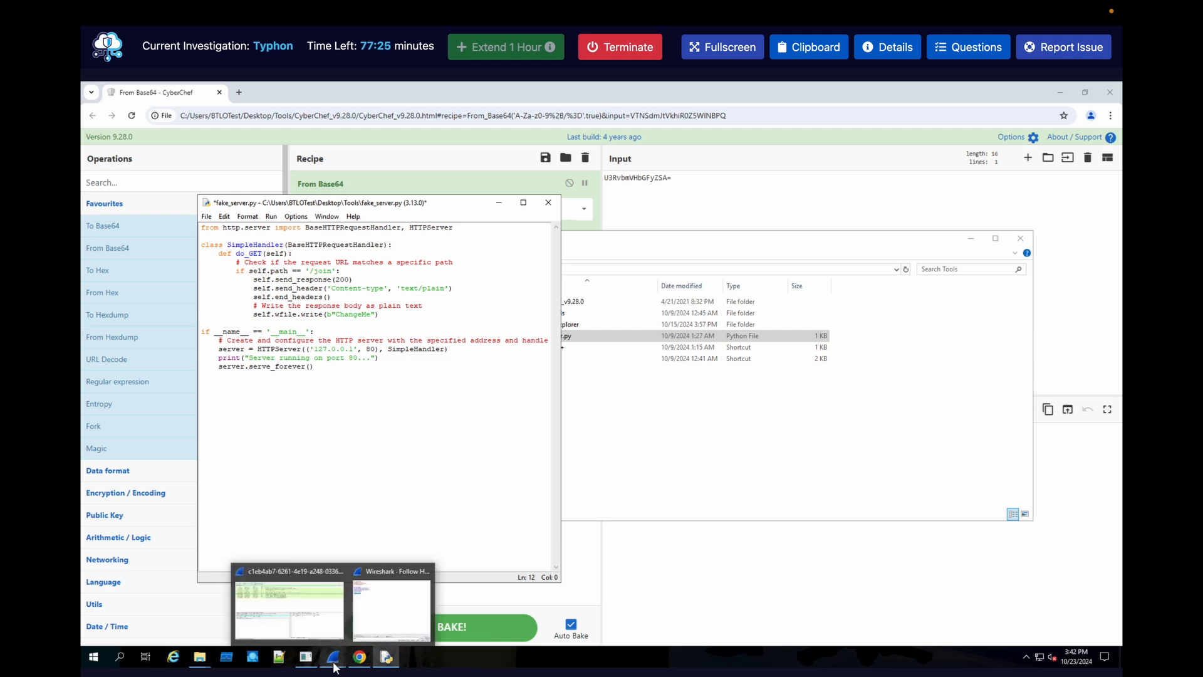
click(393, 608)
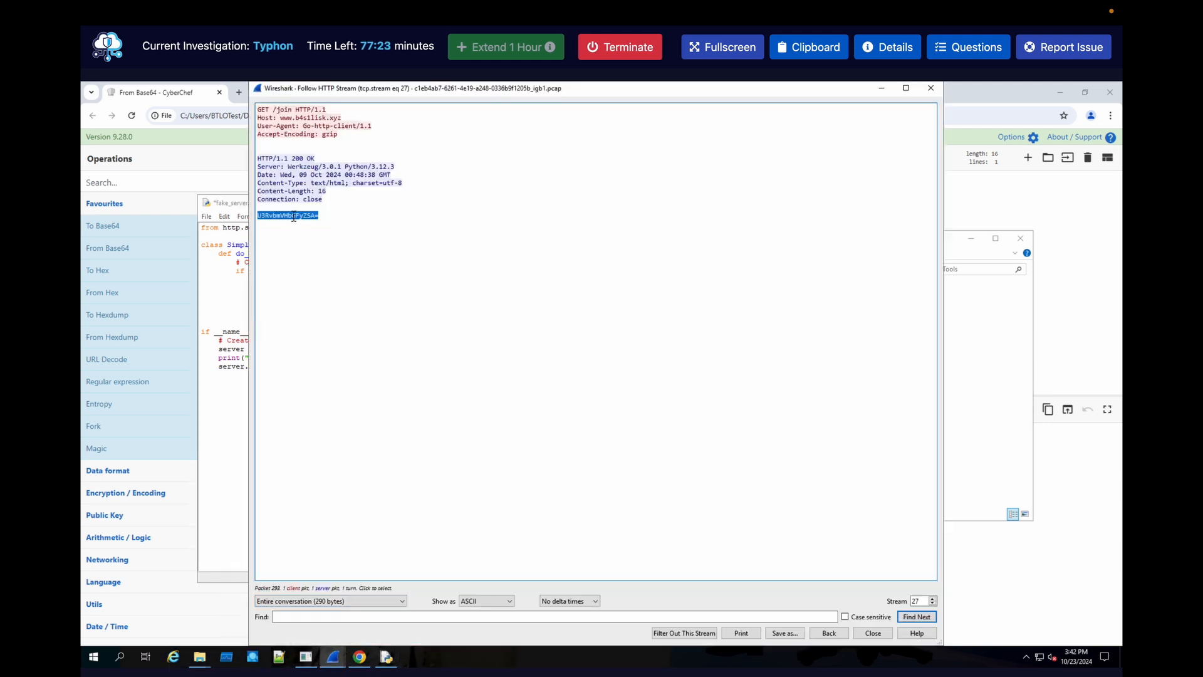
click(882, 89)
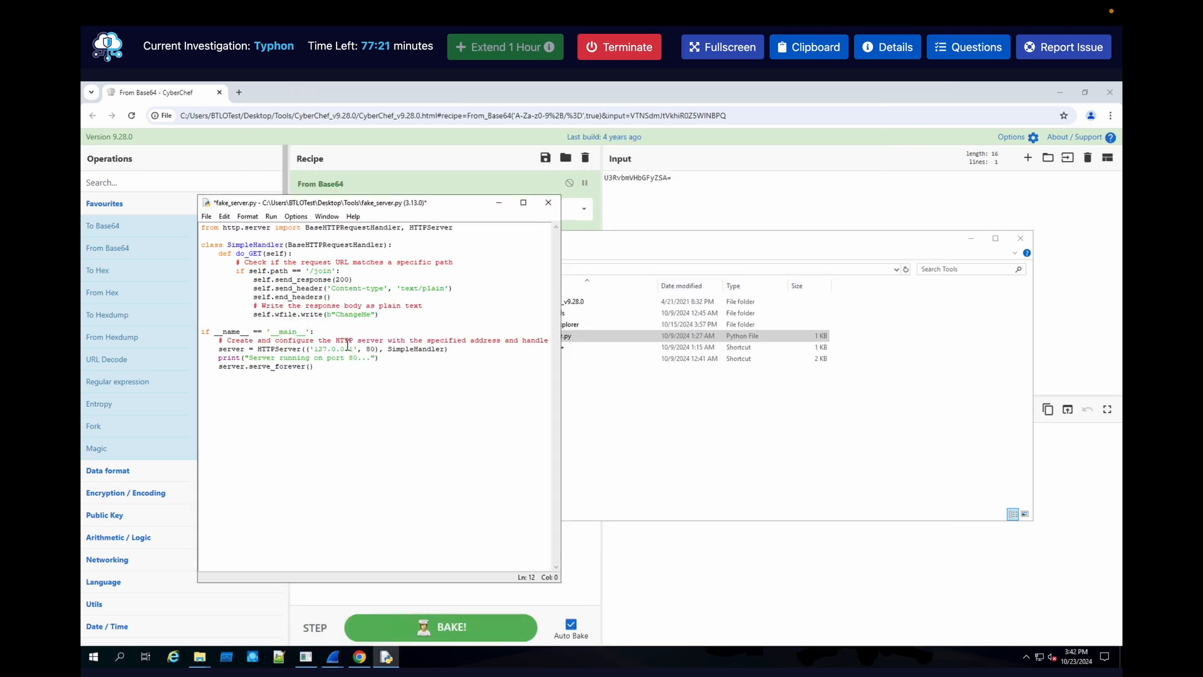
double_click(344, 315)
key(BackSpace)
key(BackSpace)
text(U3RvbmVHbGFyZSA=)
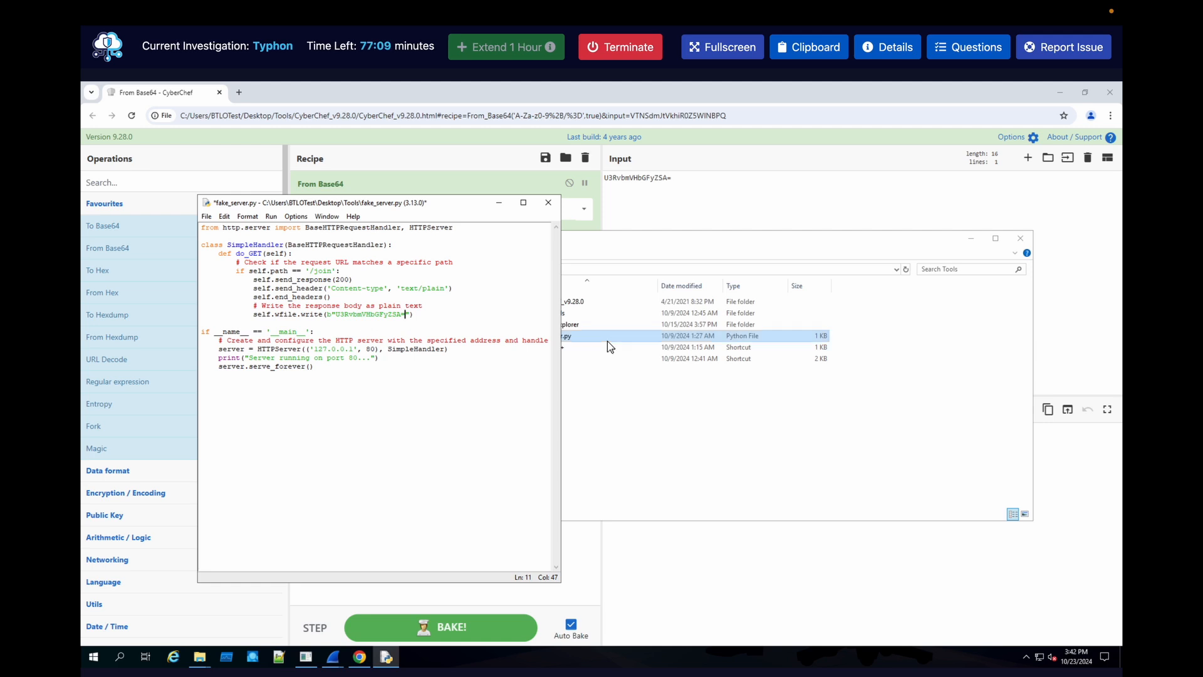
- Save the edited fake_server.py script
click(508, 389)
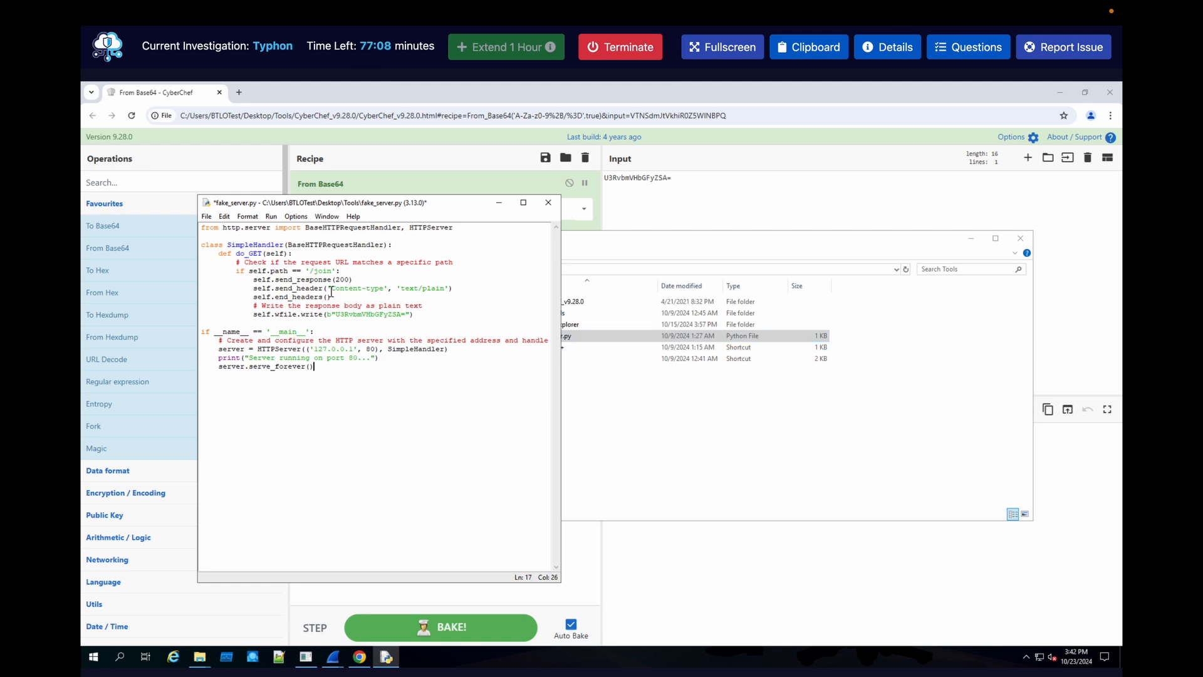
click(225, 217)
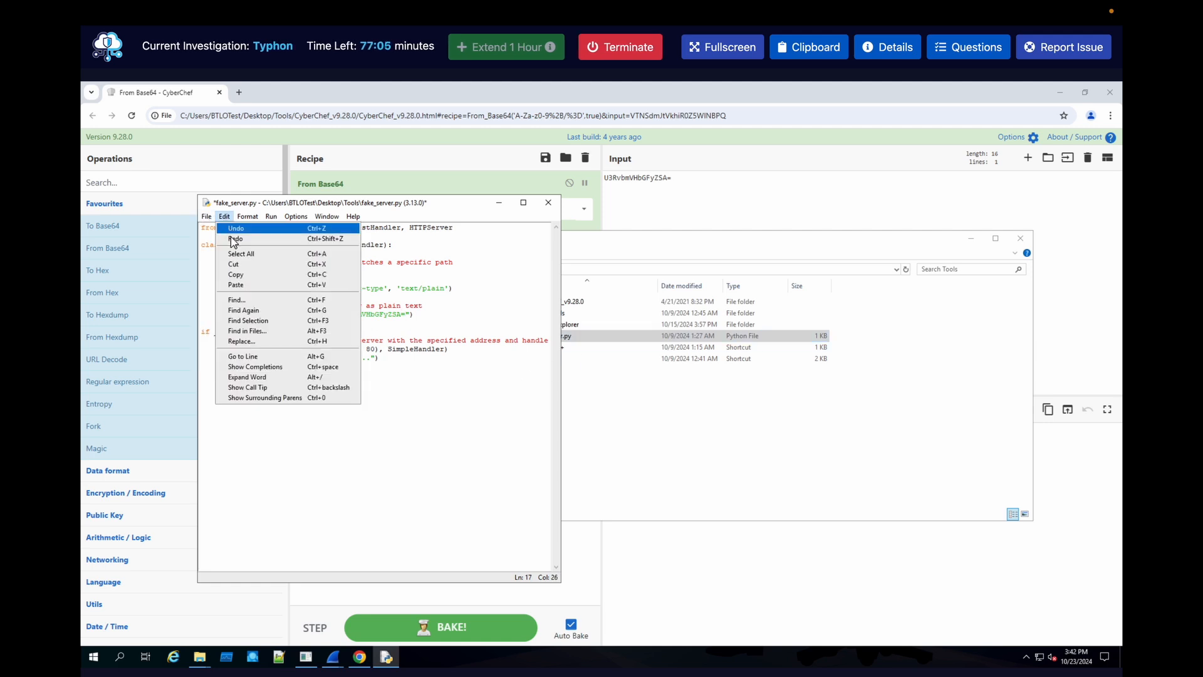
mouse_move(207, 217)
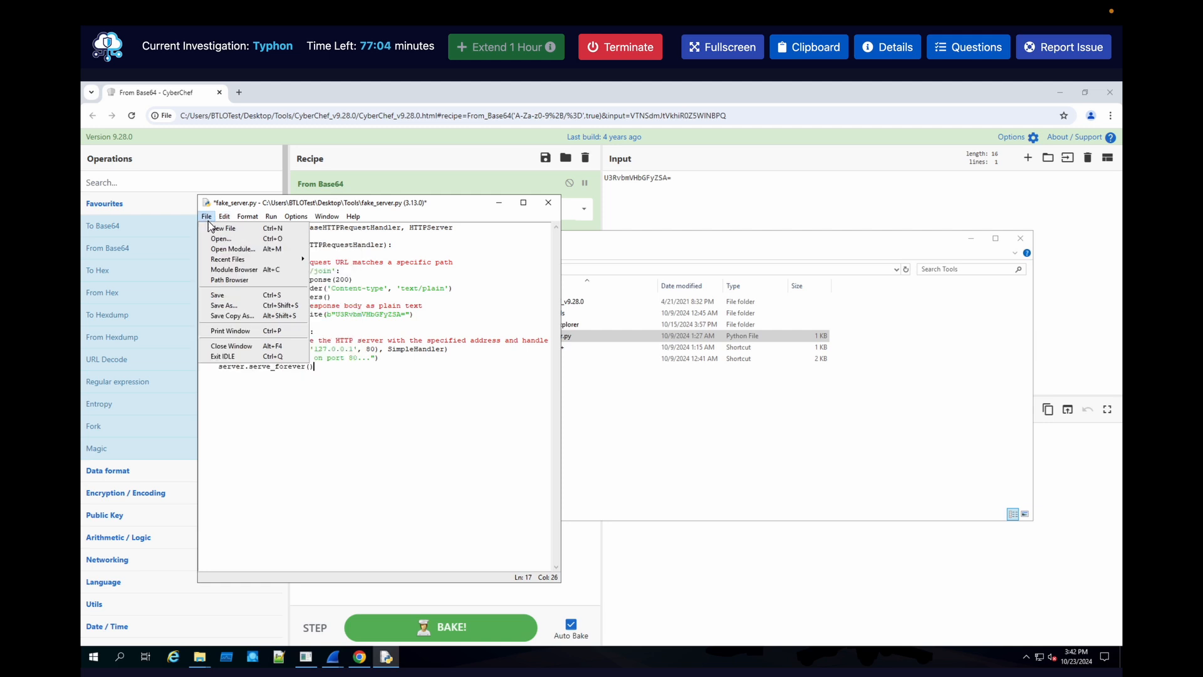
click(217, 295)
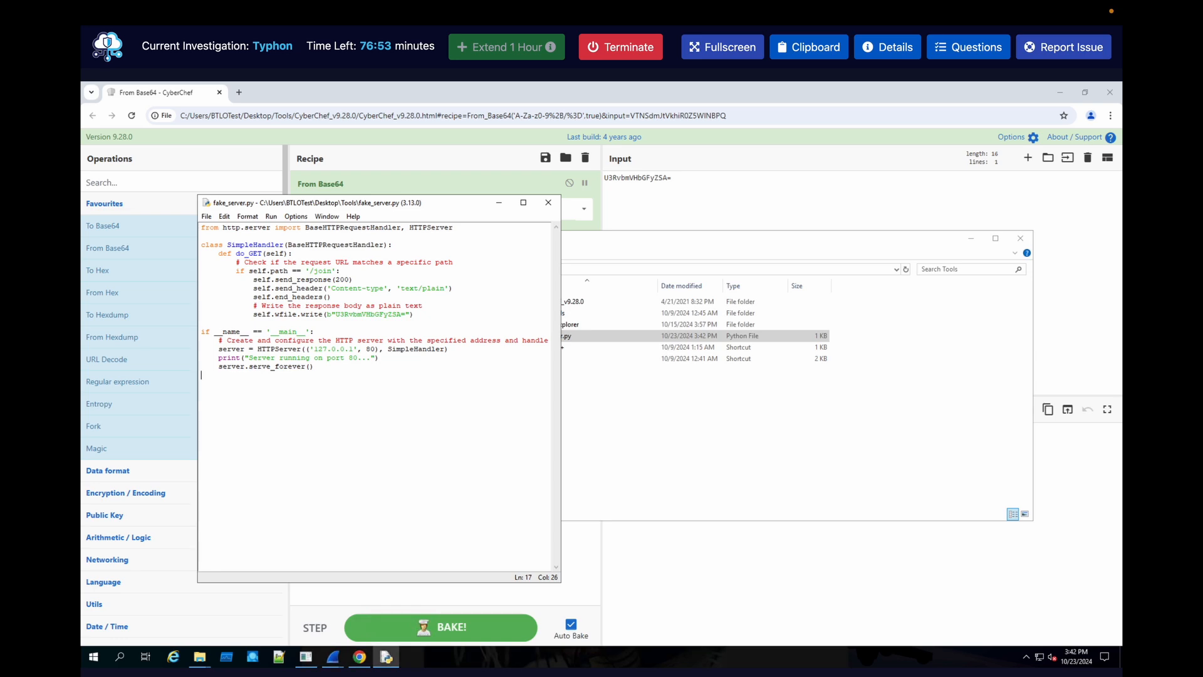
- Reread Q3's hint on how the program locates the server and how to redirect it to the script
click(987, 57)
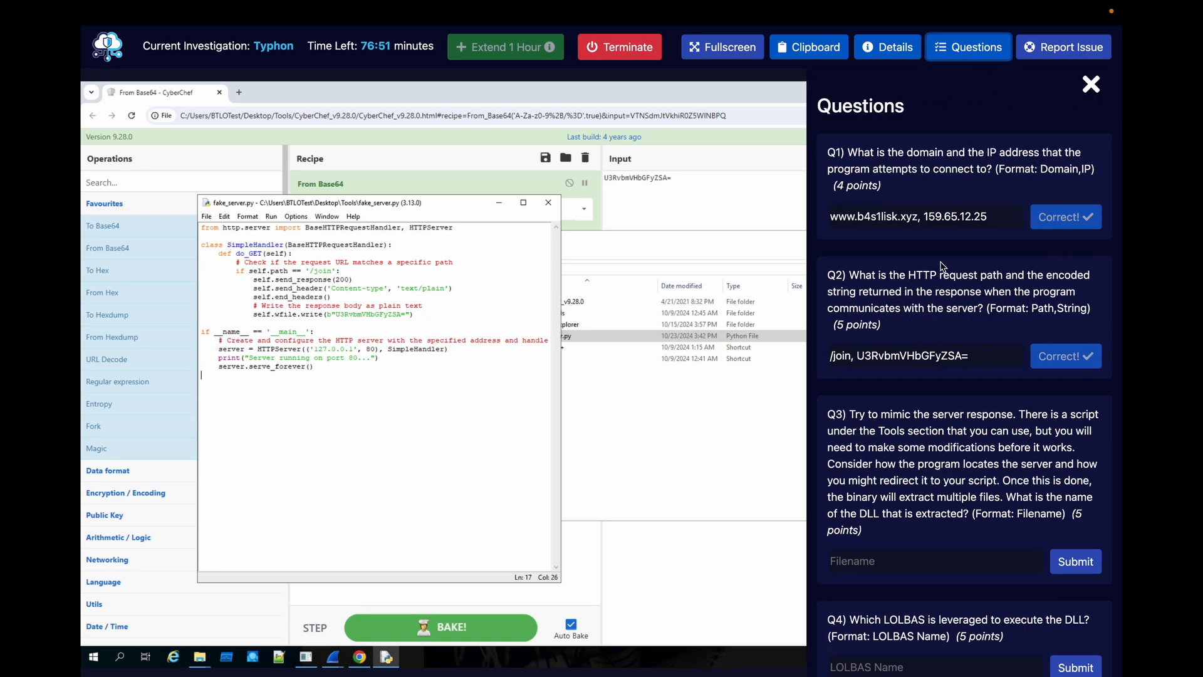
scroll(908, 227, down, 3)
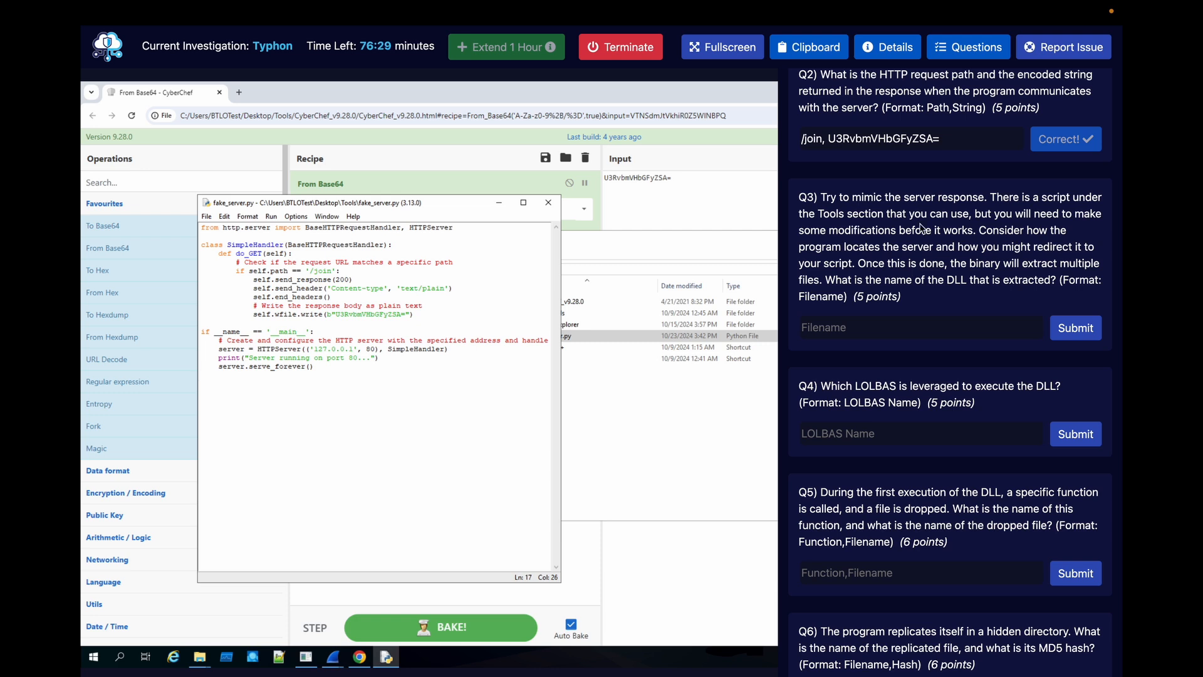
click(971, 55)
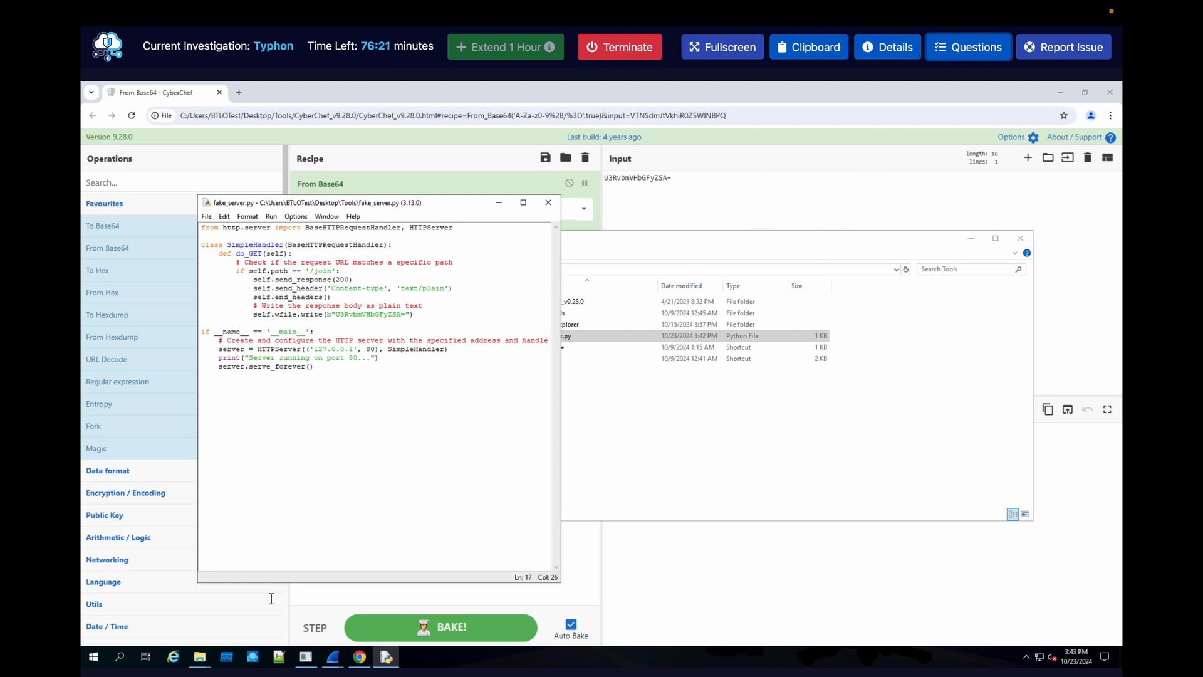
- Browse from the C: drive to Windows\System32\drivers\etc and open the hosts file in Notepad++
click(199, 656)
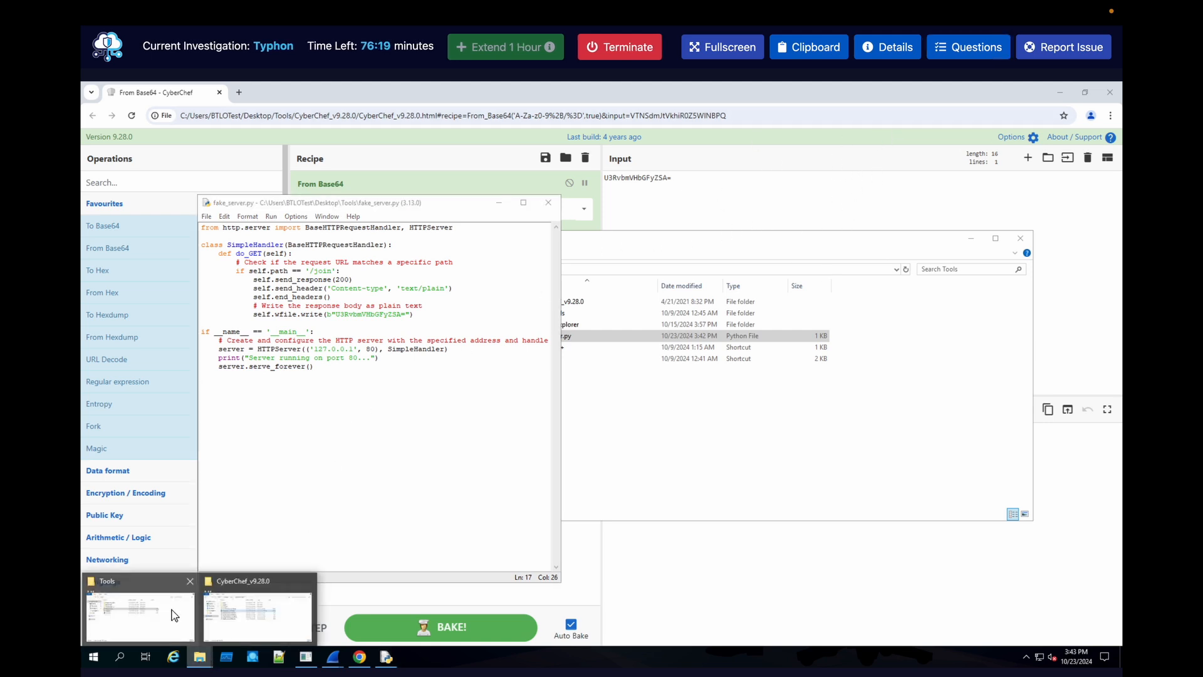
click(269, 613)
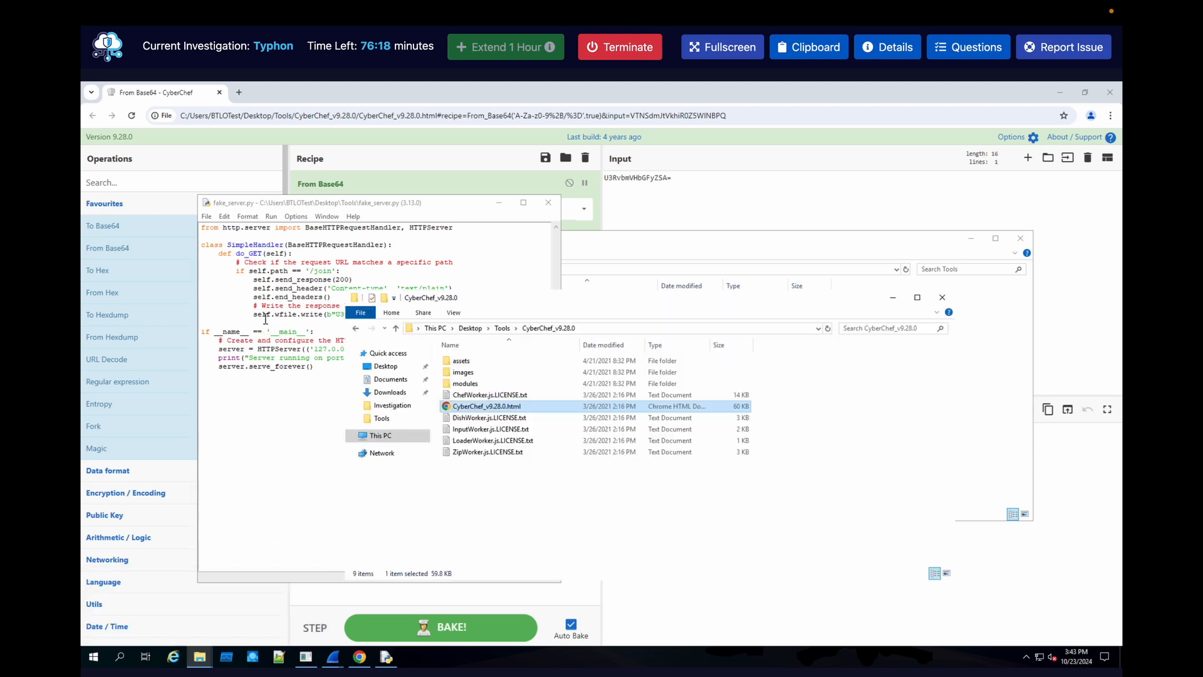
click(388, 439)
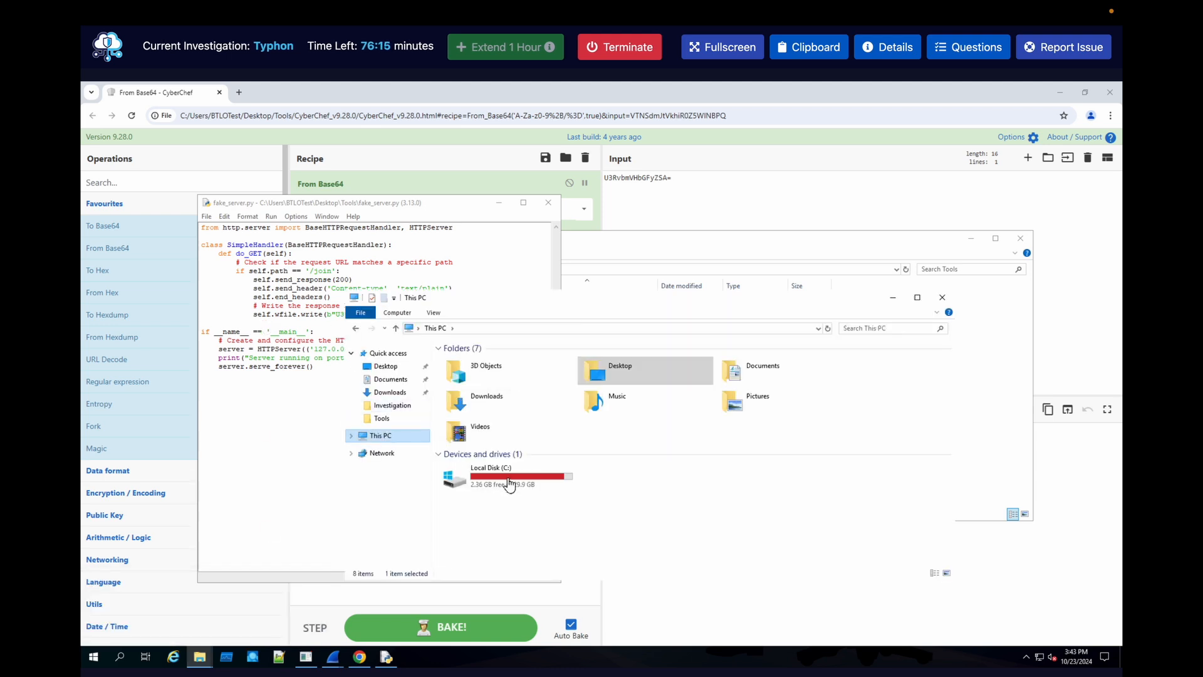
double_click(509, 483)
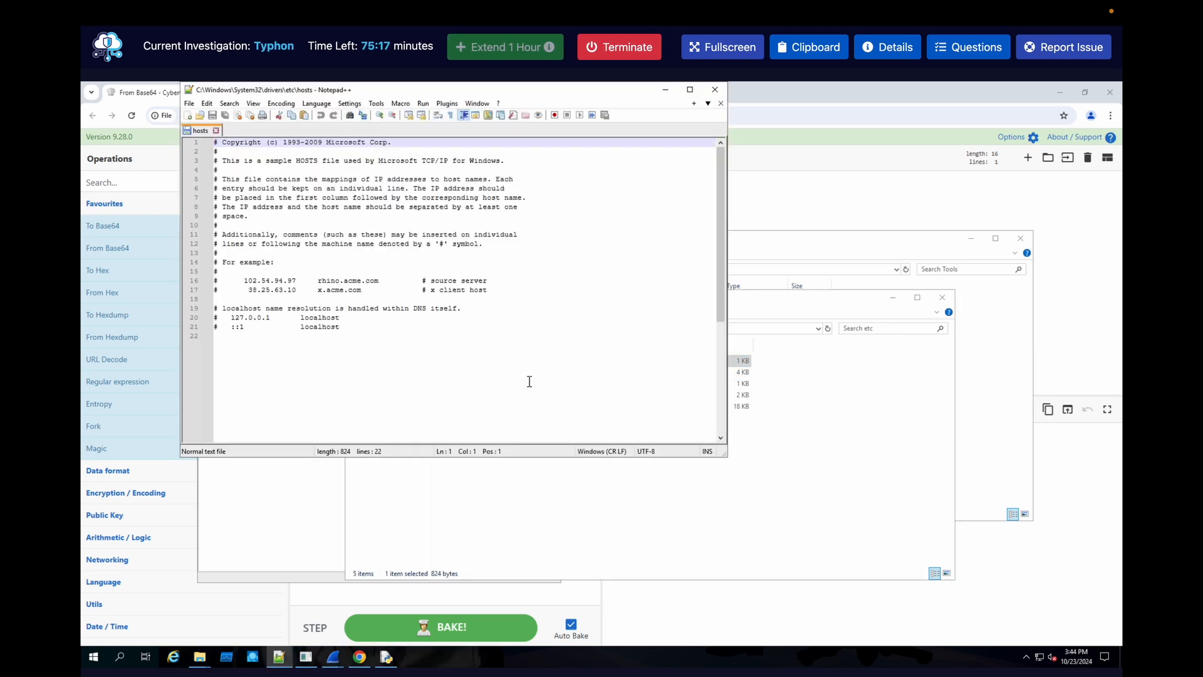
click(376, 332)
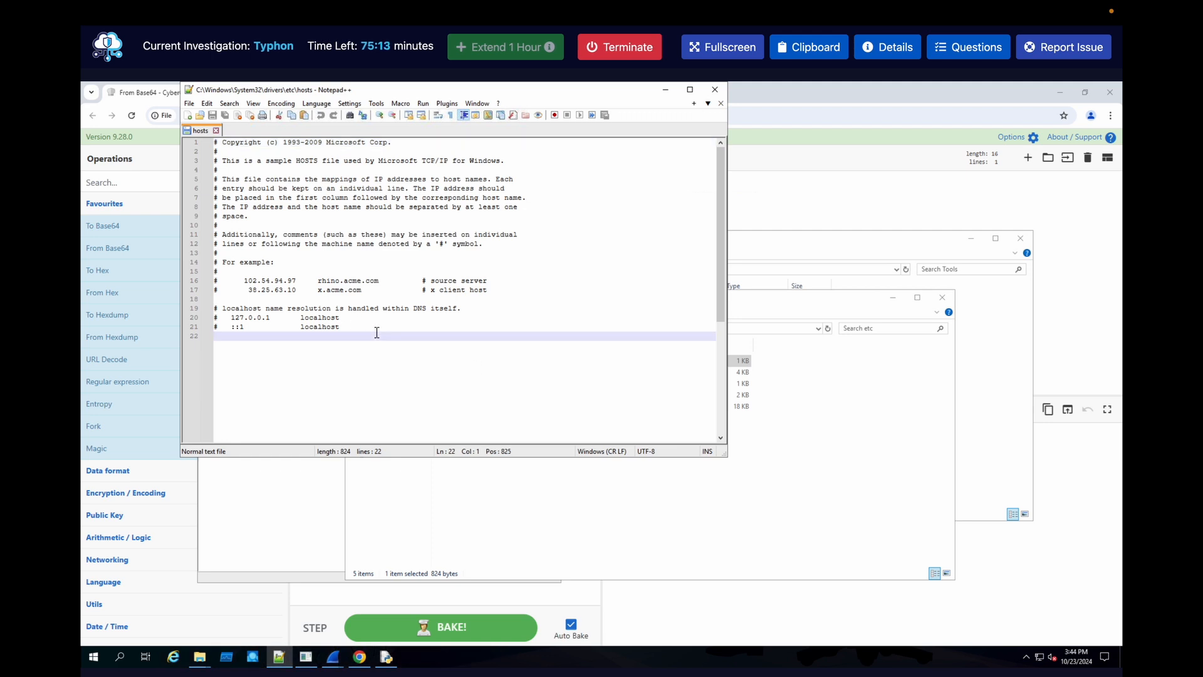
text(127)
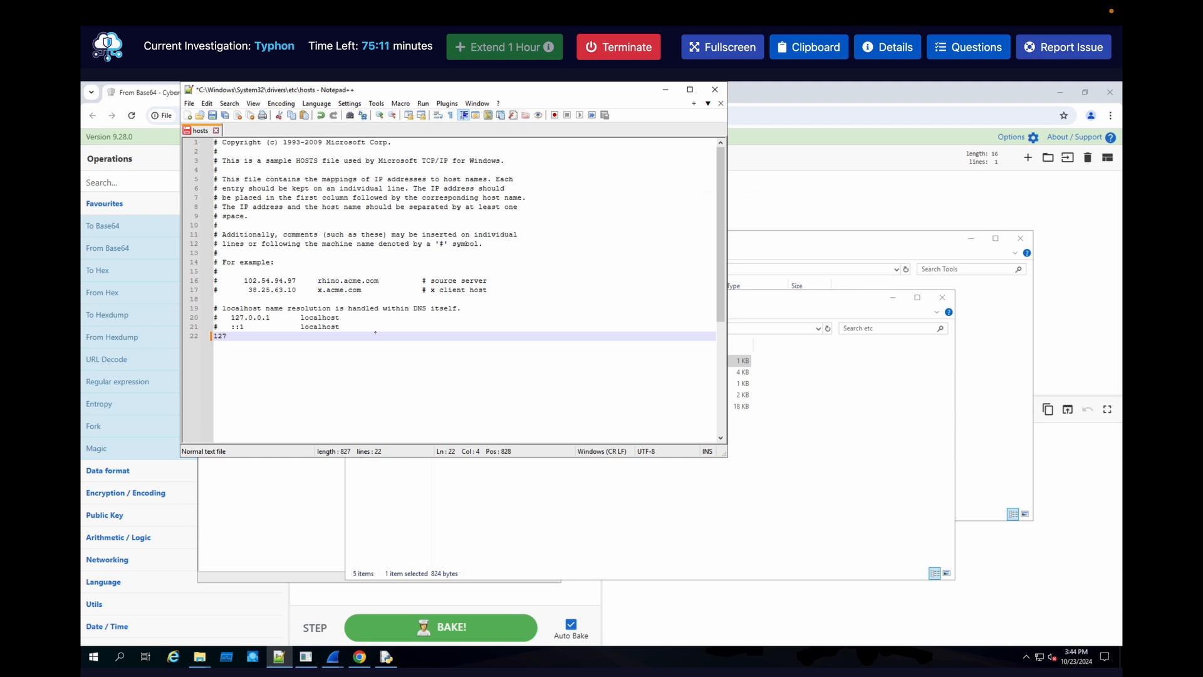
text(.0.0.)
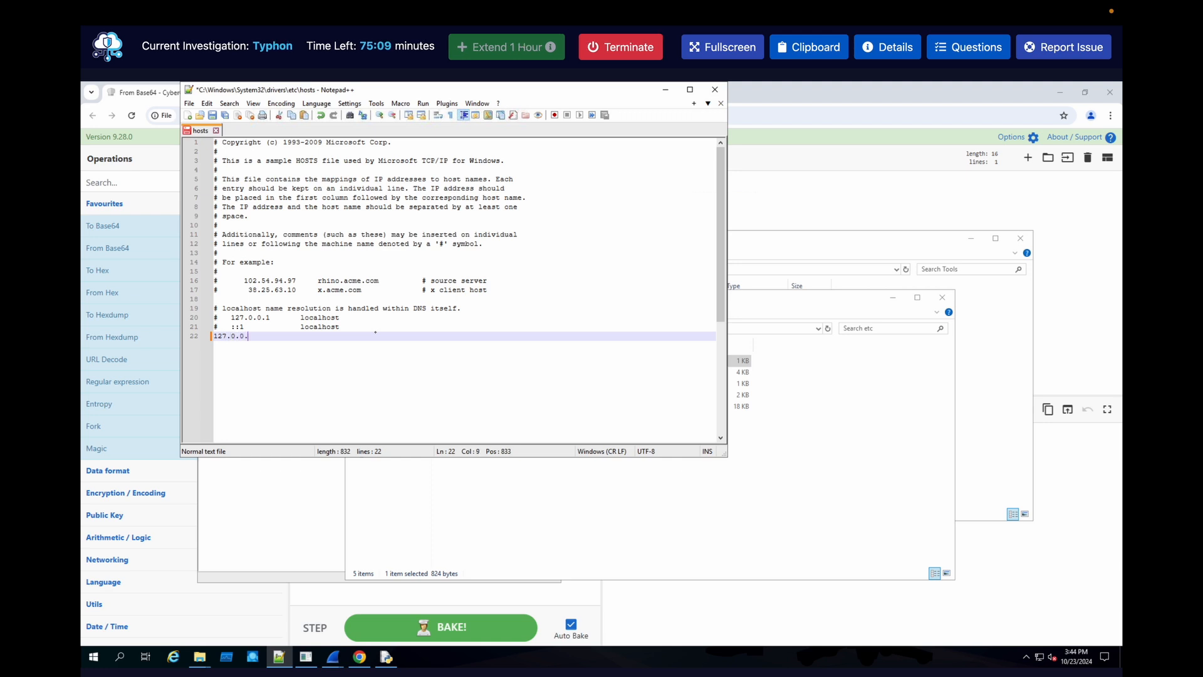
text(1 www)
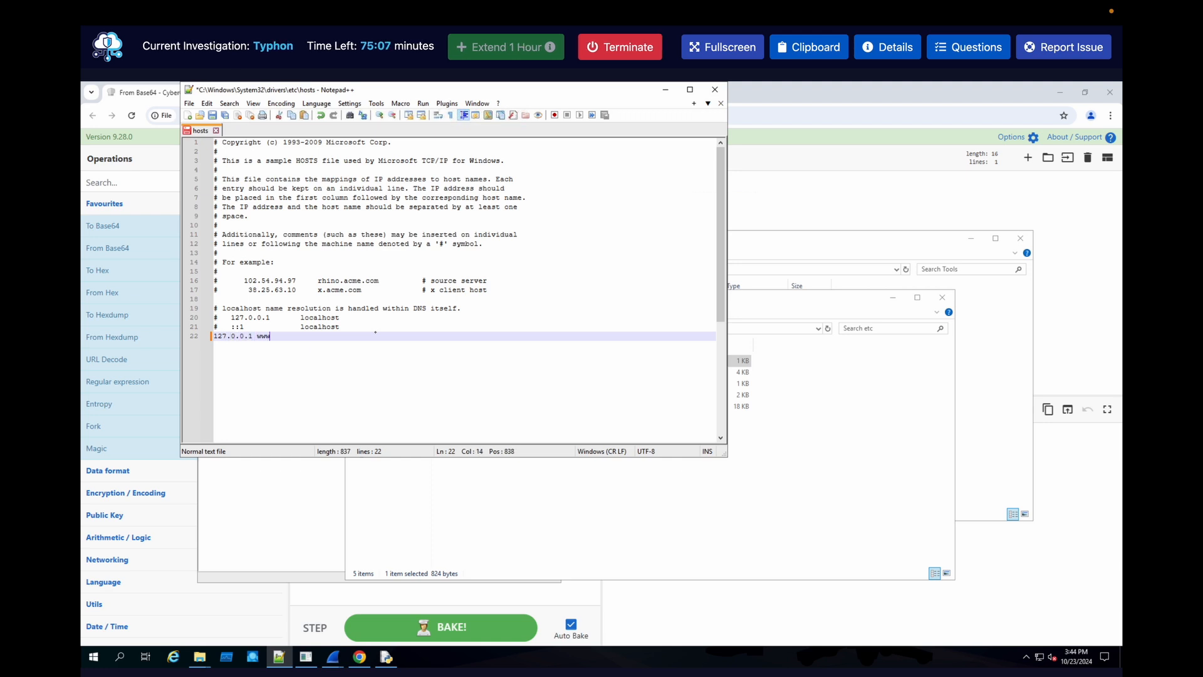
text(.)
text(b)
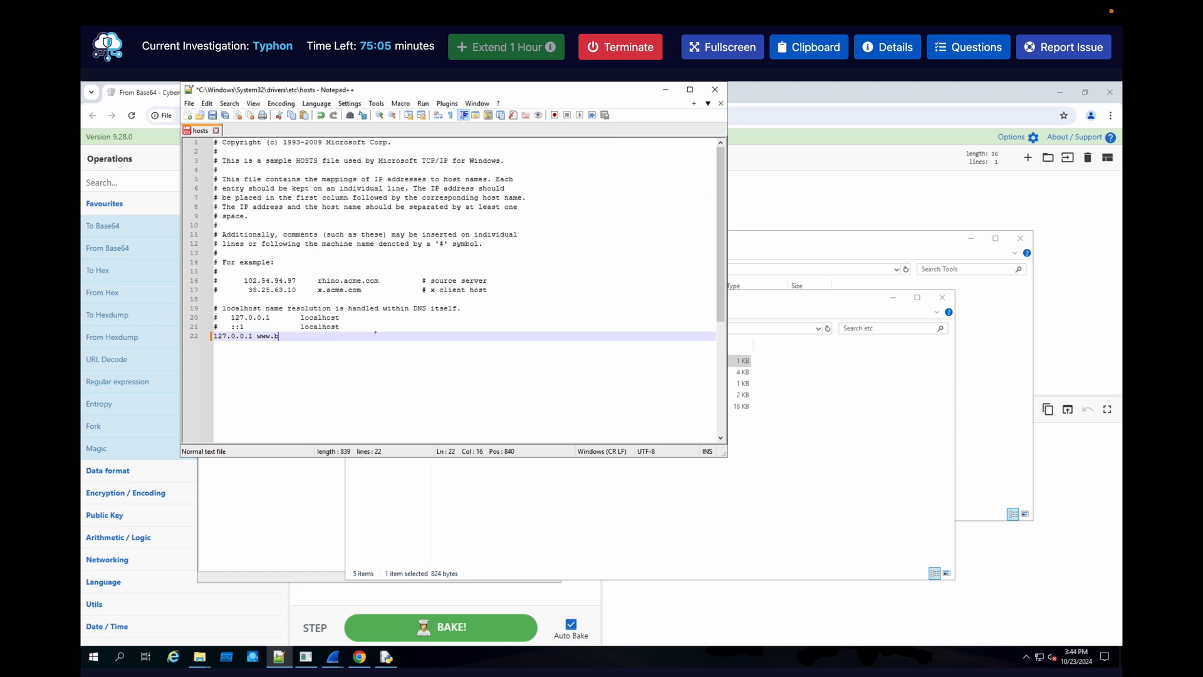
text(4s1lisk)
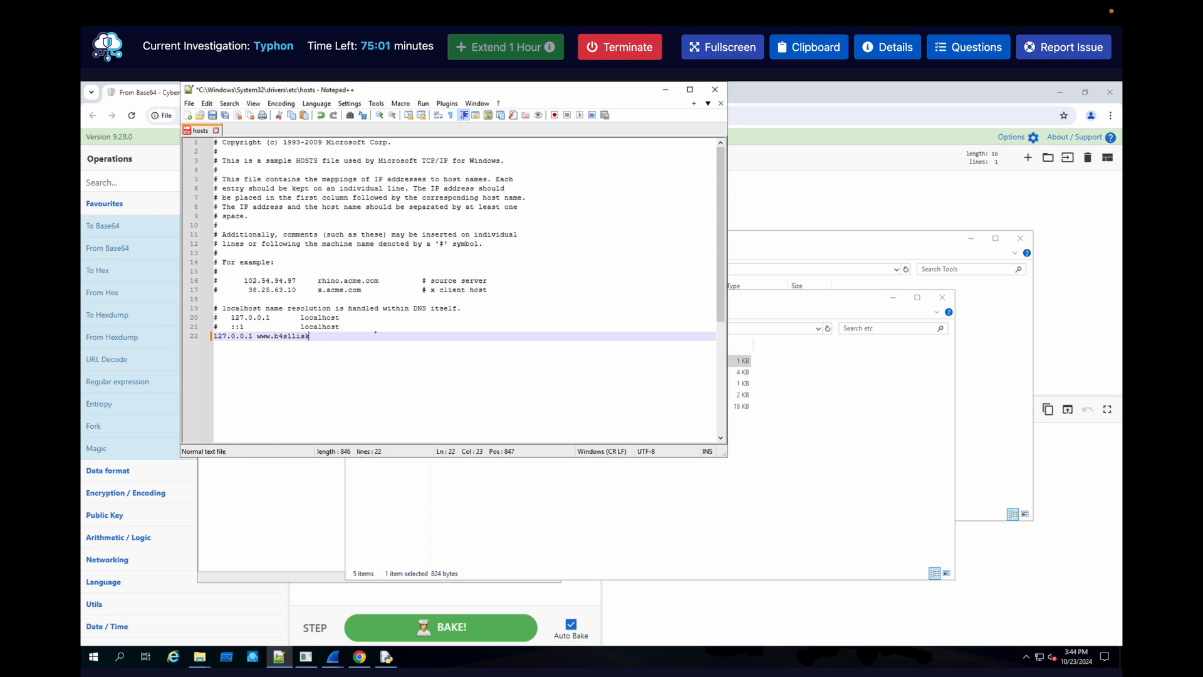
text(.xyx)
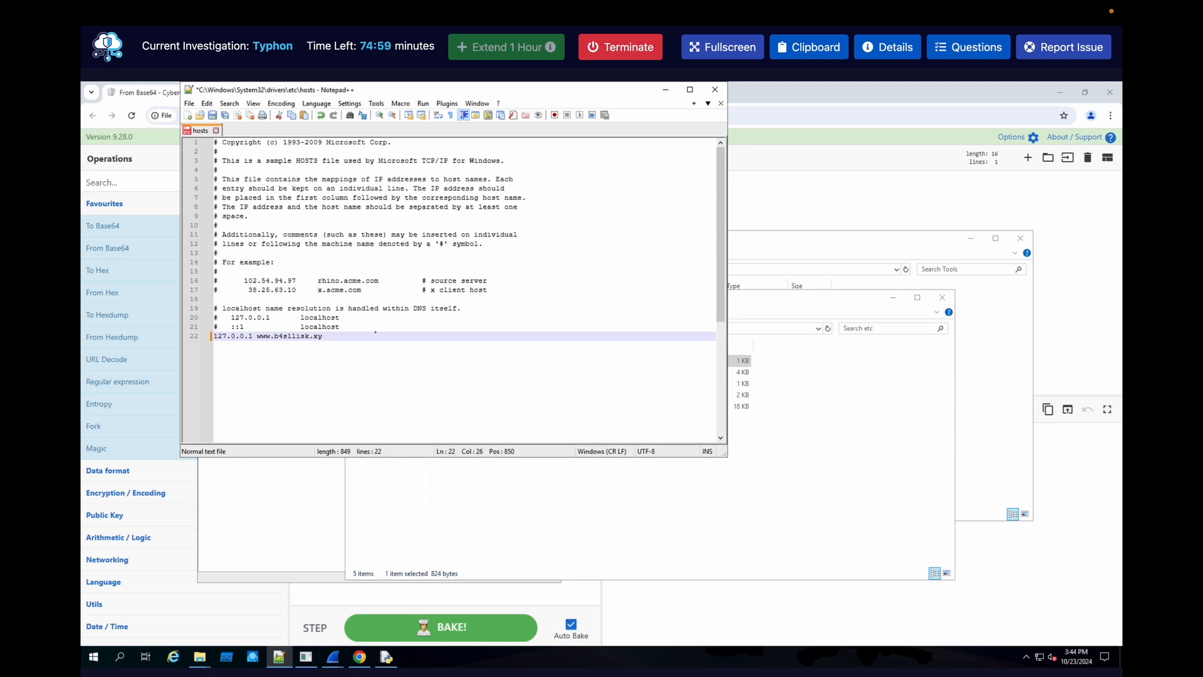
- Save the edited hosts file, relaunching Notepad++ in Administrator mode and allowing it to make changes to the device
click(214, 115)
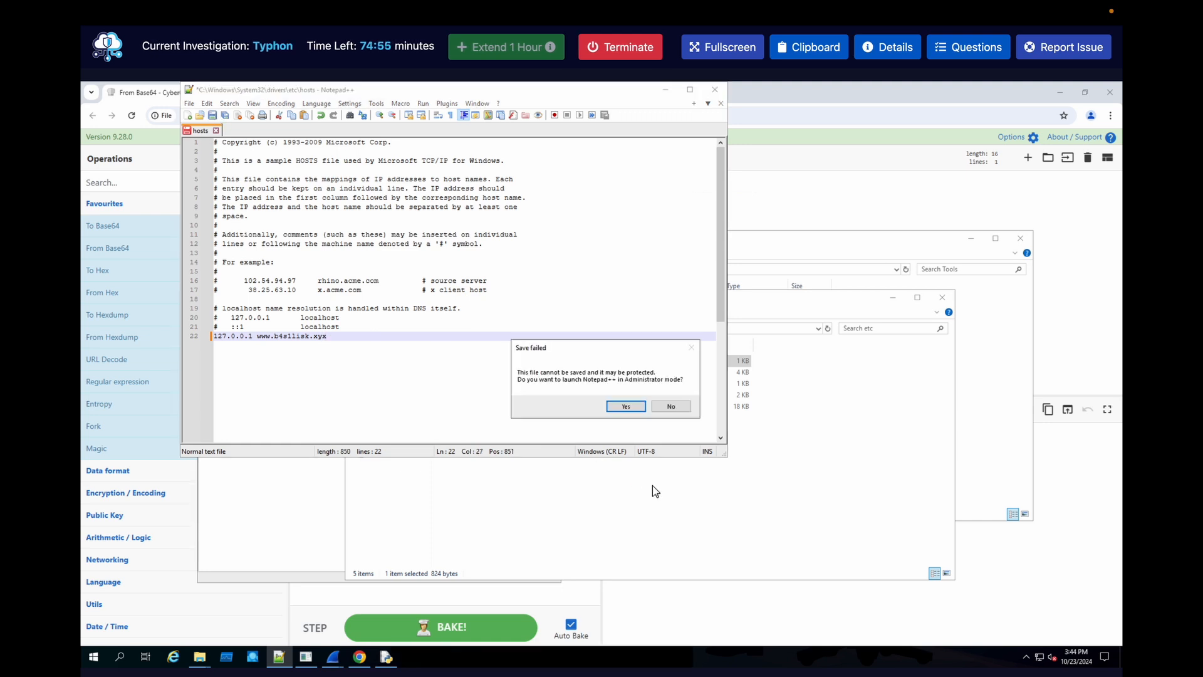
click(632, 408)
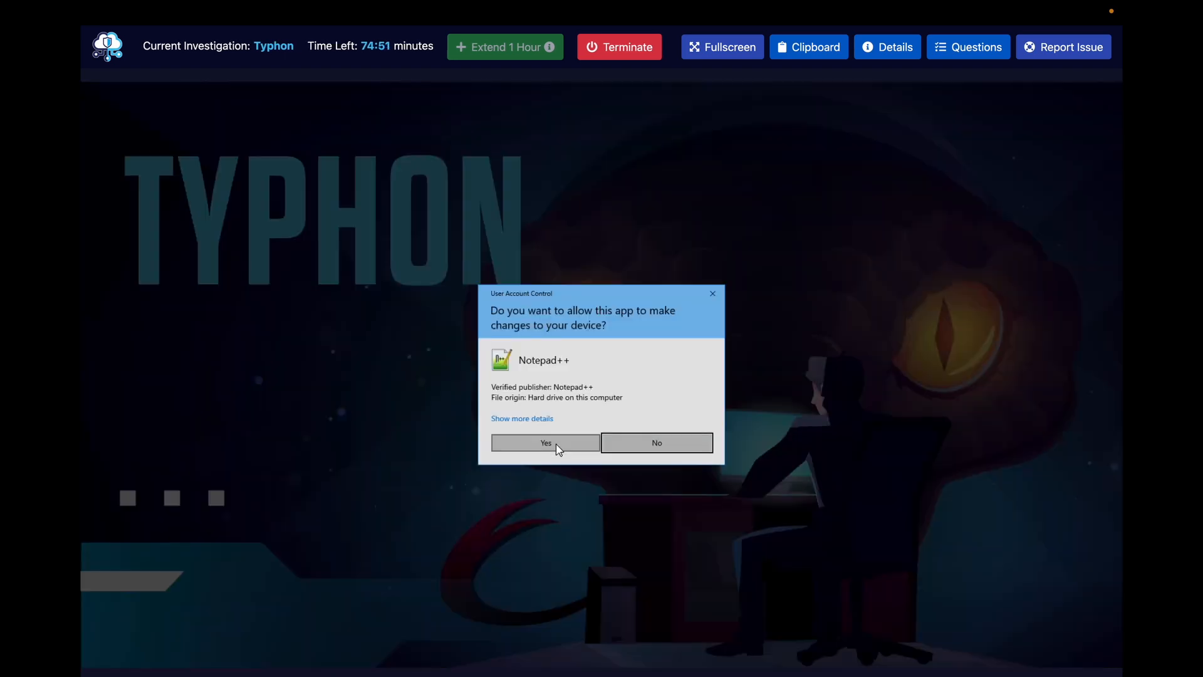
click(555, 443)
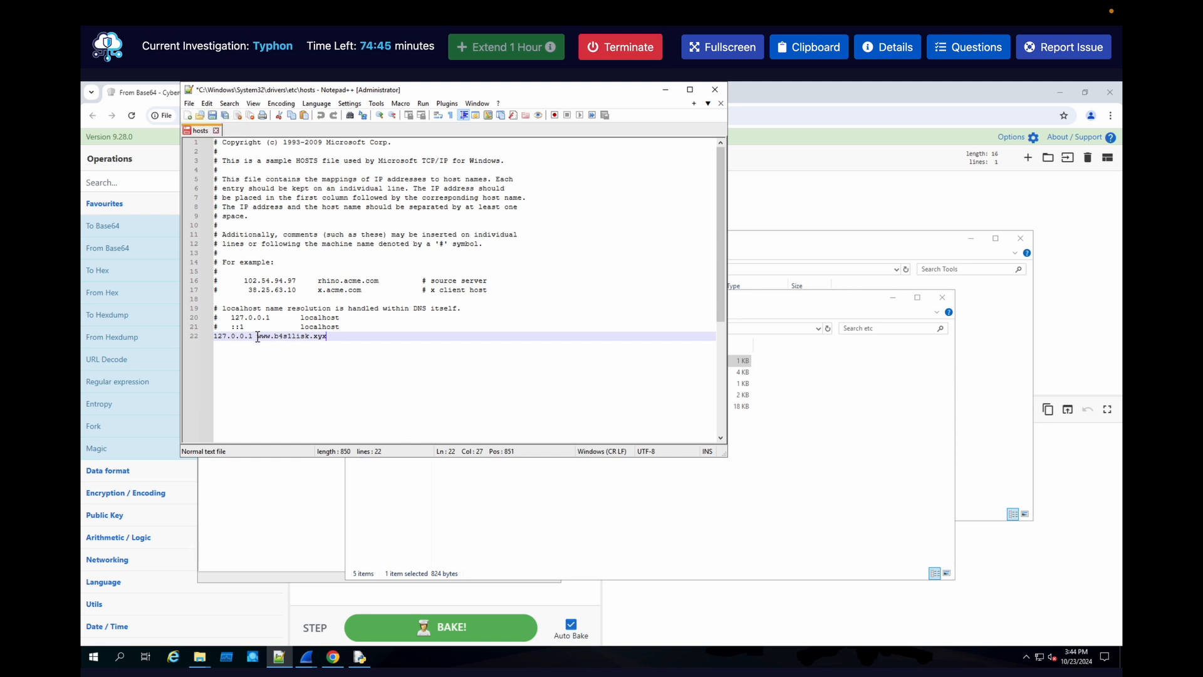
drag(266, 337, 331, 338)
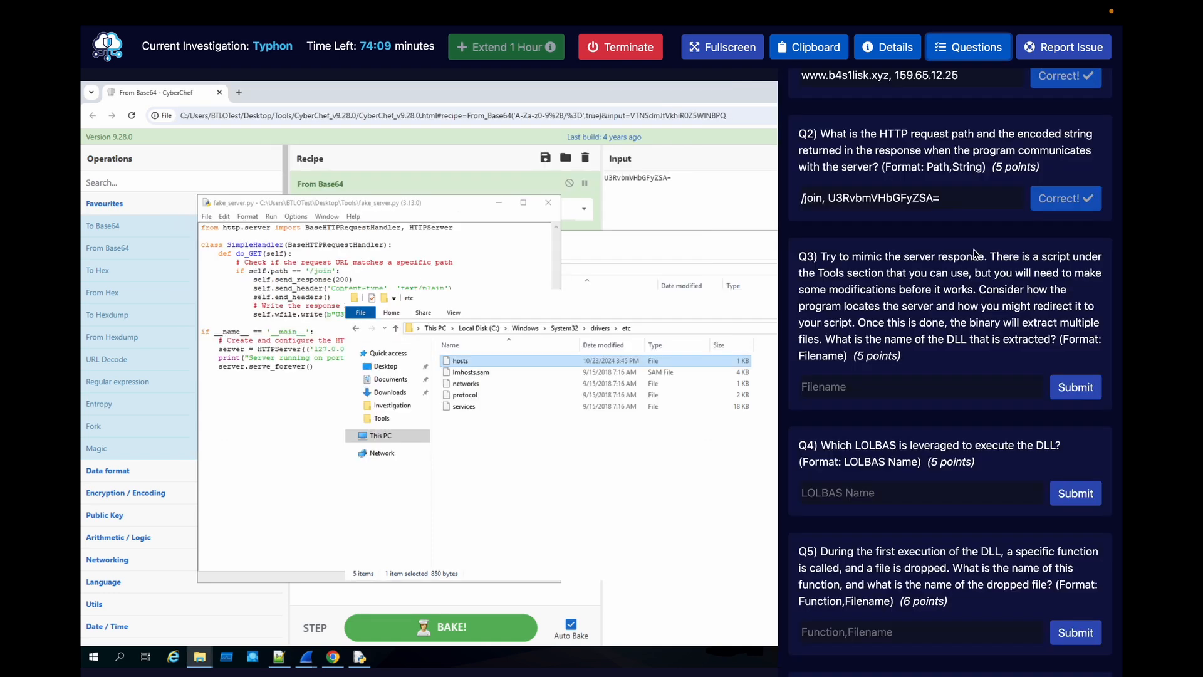
- Run Procmon64.exe with permission to make changes, reread Q3, and hide the questions
click(230, 661)
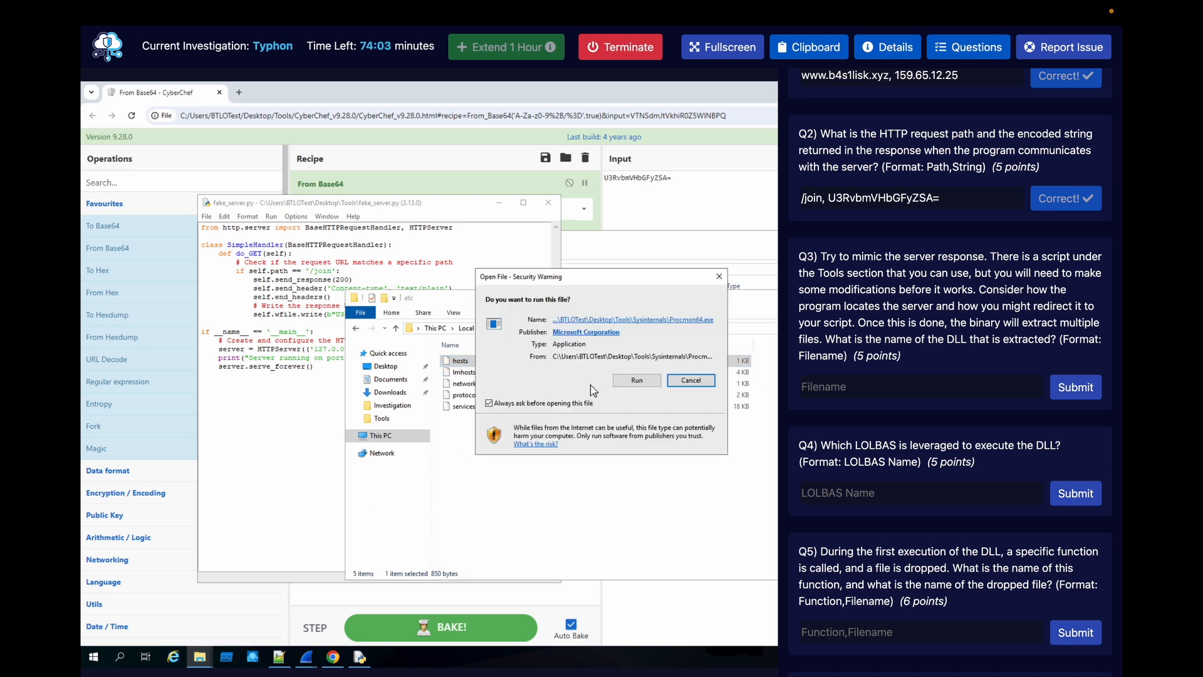
click(617, 379)
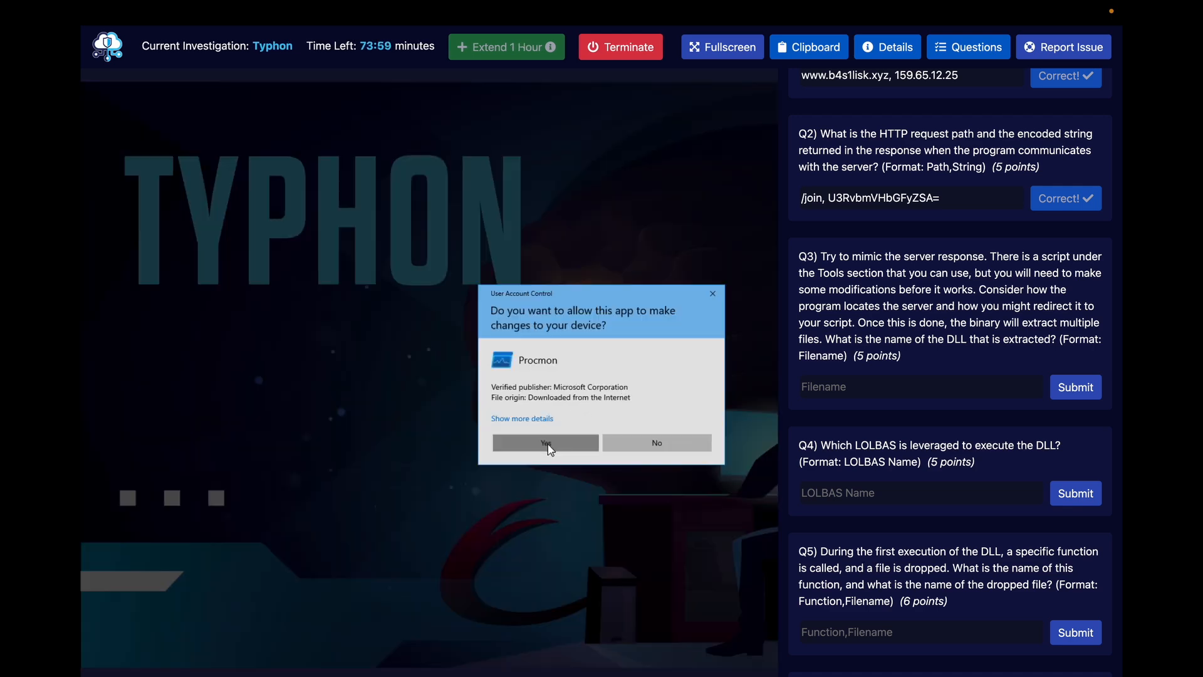
click(546, 442)
scroll(885, 351, up, 2)
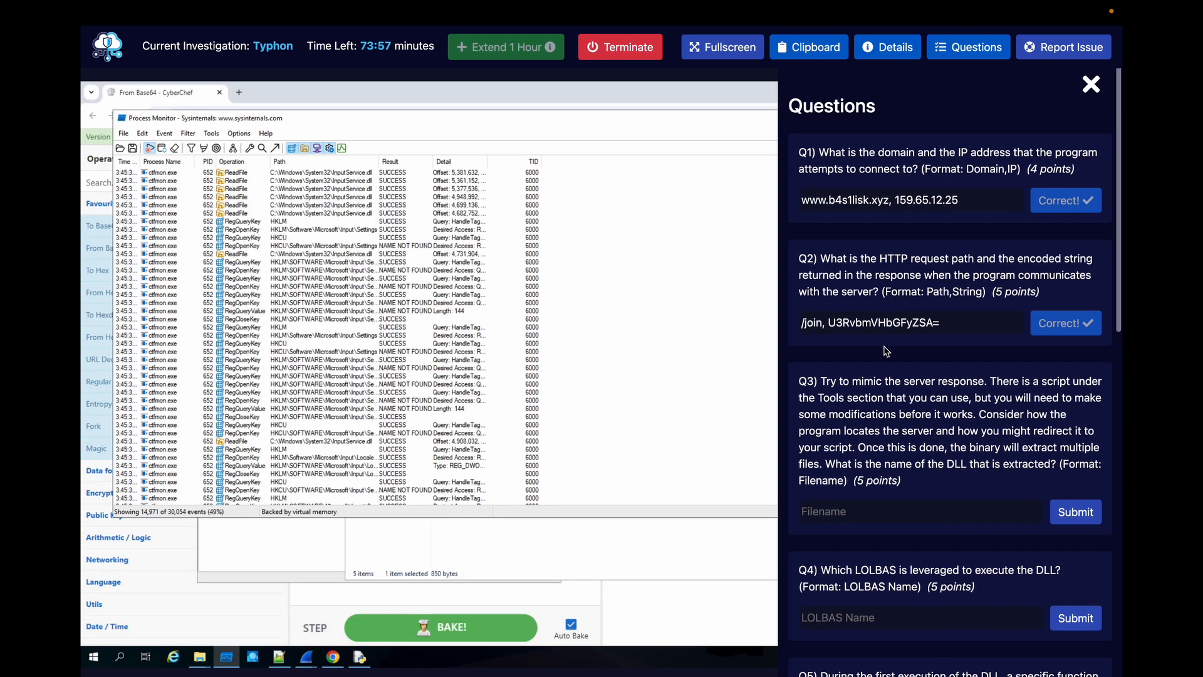
scroll(886, 351, down, 2)
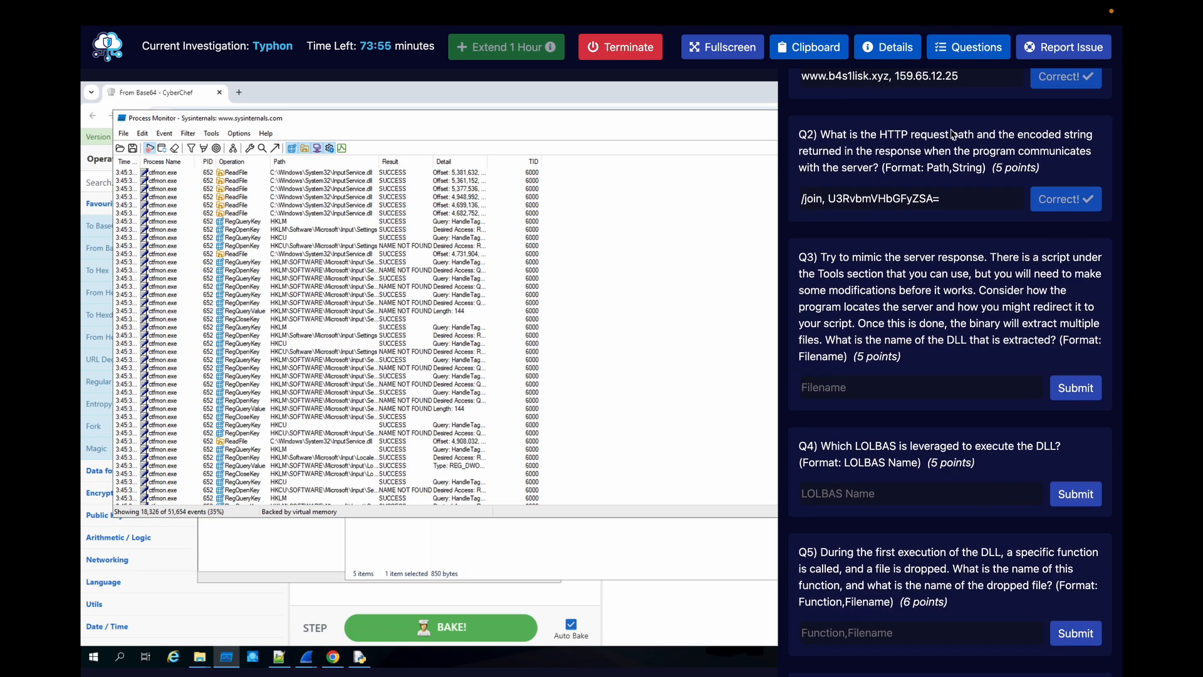
click(987, 50)
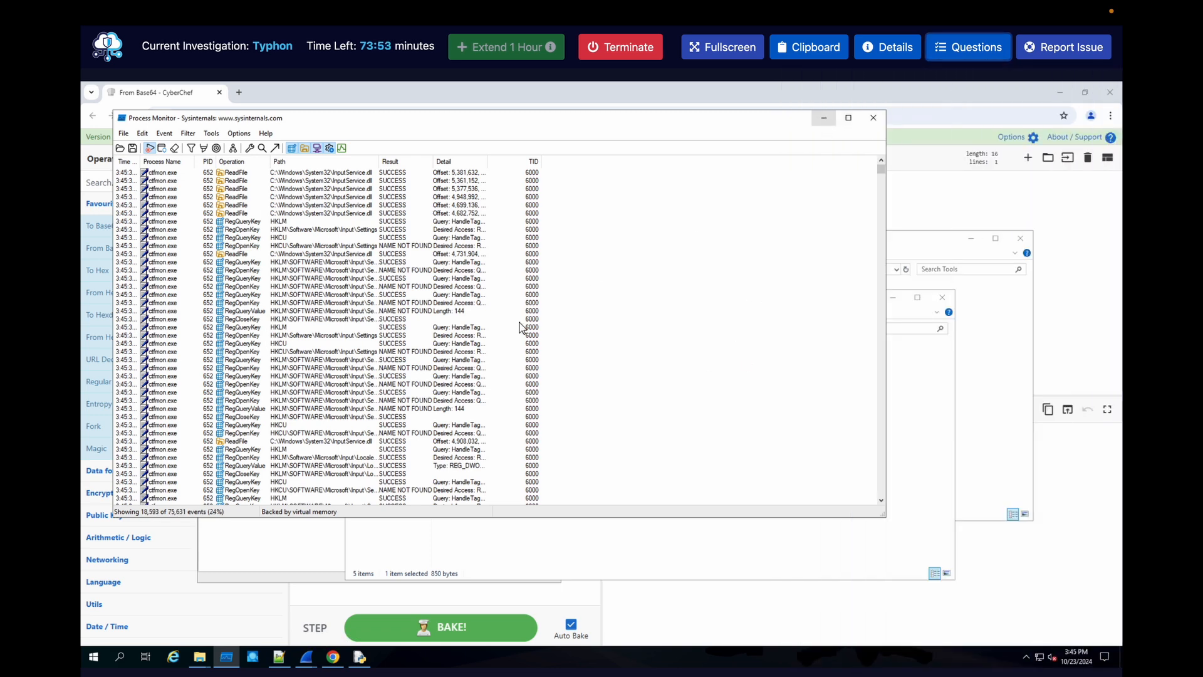
- Open the Investigation folder and copy the base name of the NG-IA.exe file without renaming it
click(199, 655)
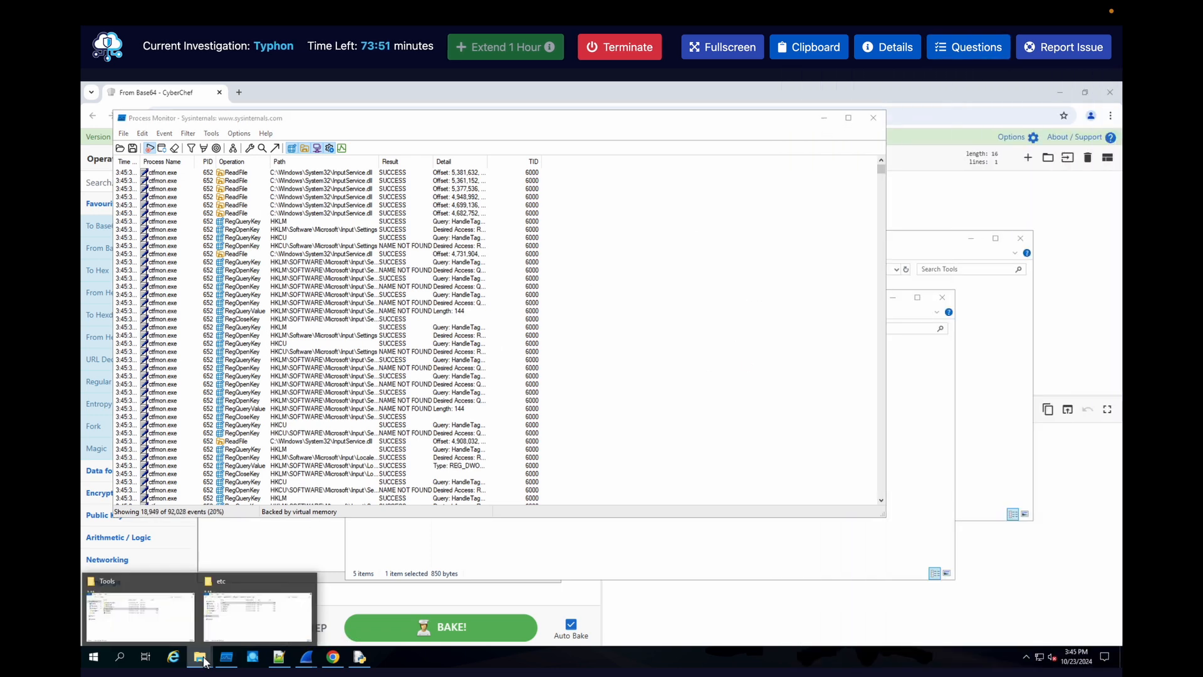
click(170, 613)
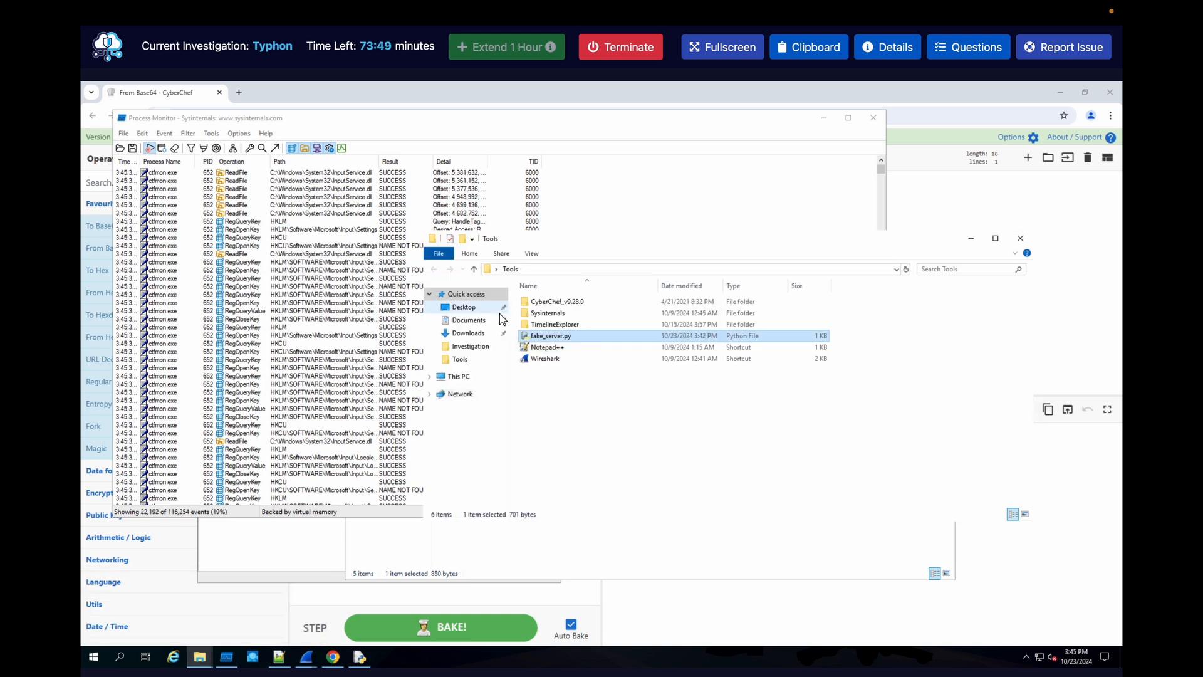
click(501, 345)
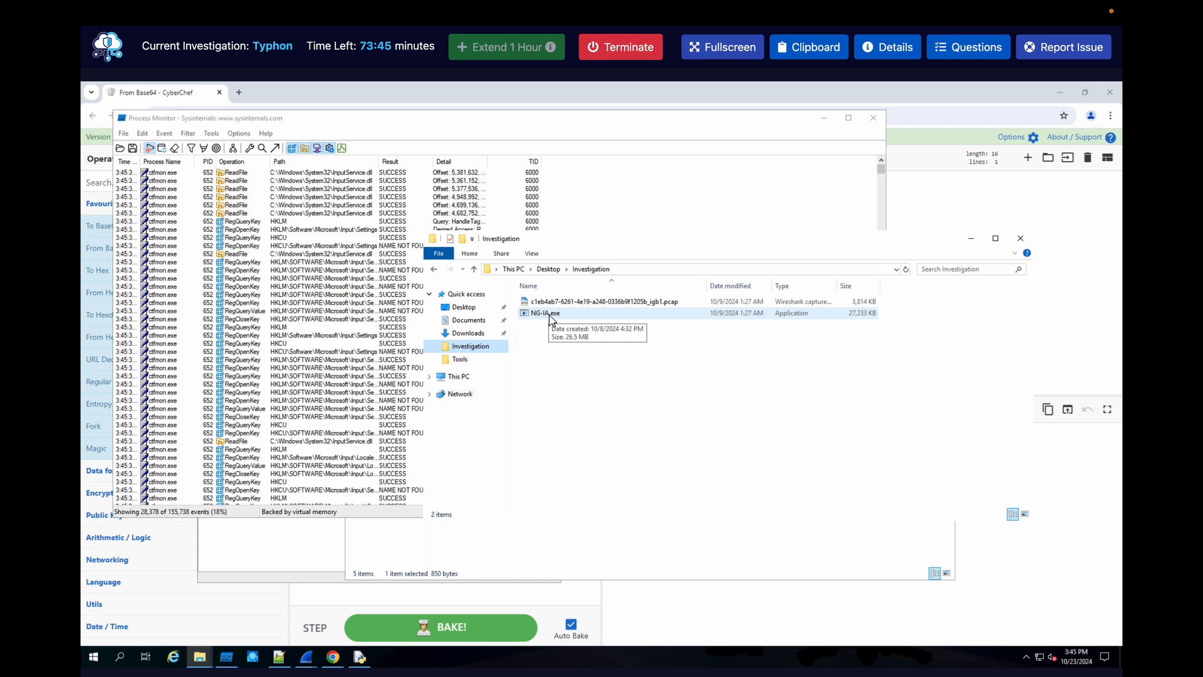
double_click(550, 316)
right_click(549, 315)
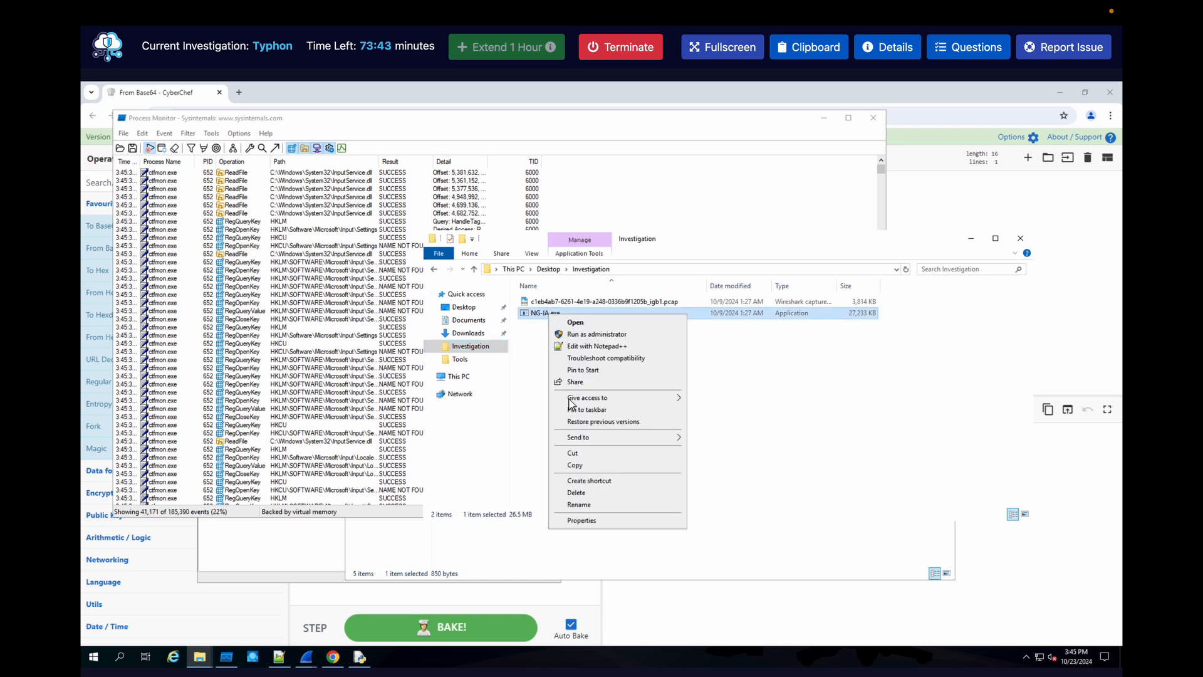
click(579, 504)
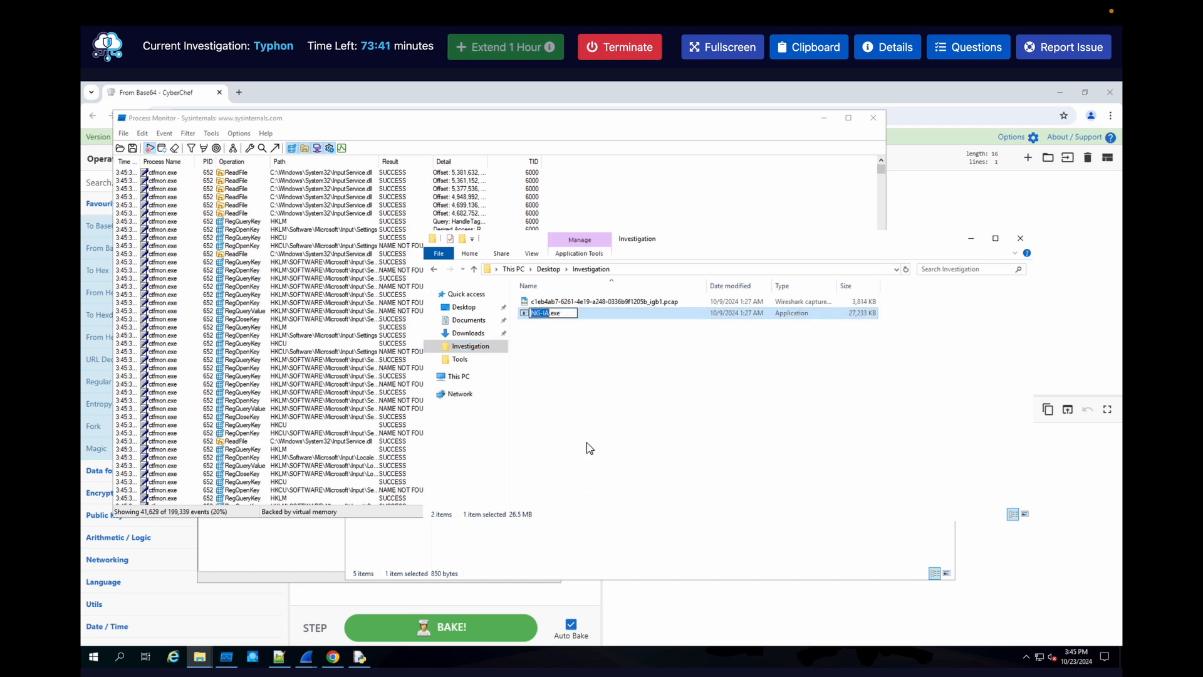
right_click(544, 315)
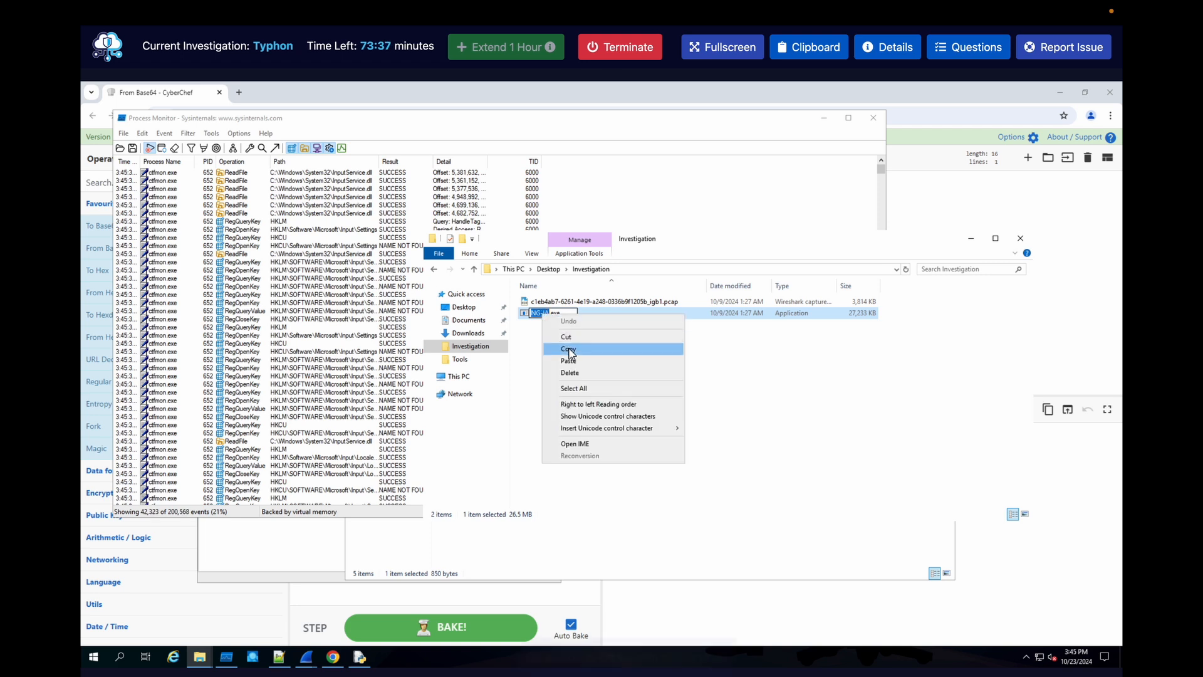
click(567, 352)
click(639, 367)
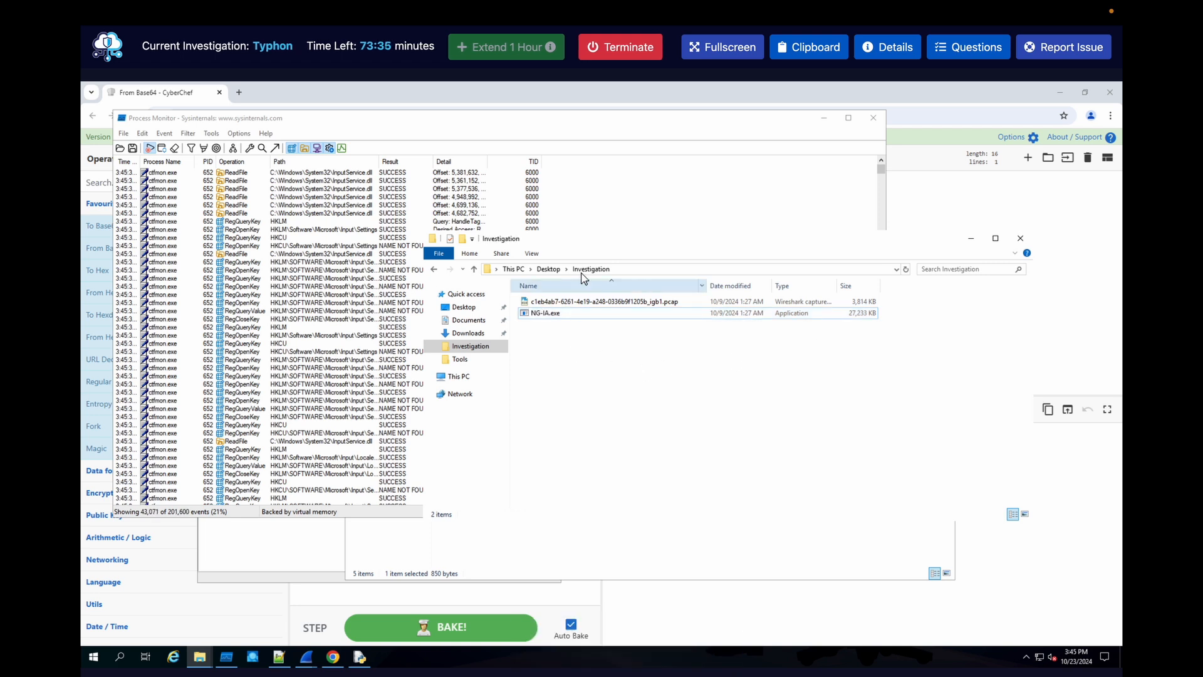
- Add and apply a Process Monitor filter that includes entries where Process Name is NG-IA.exe
click(196, 137)
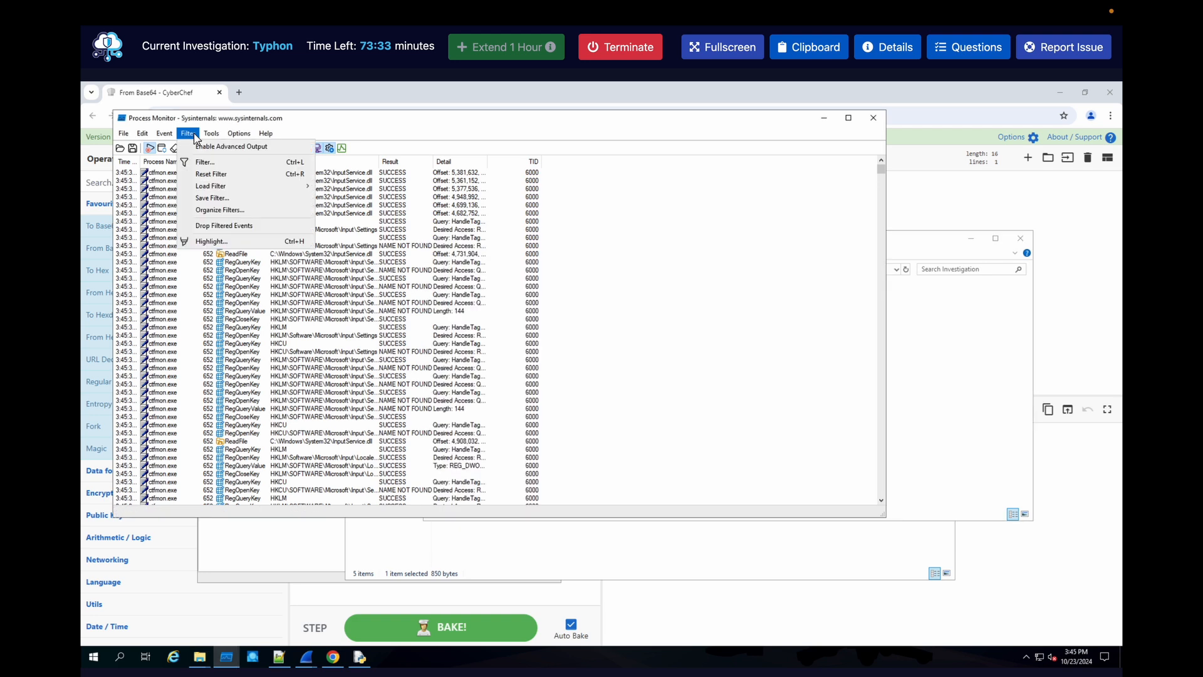
click(205, 164)
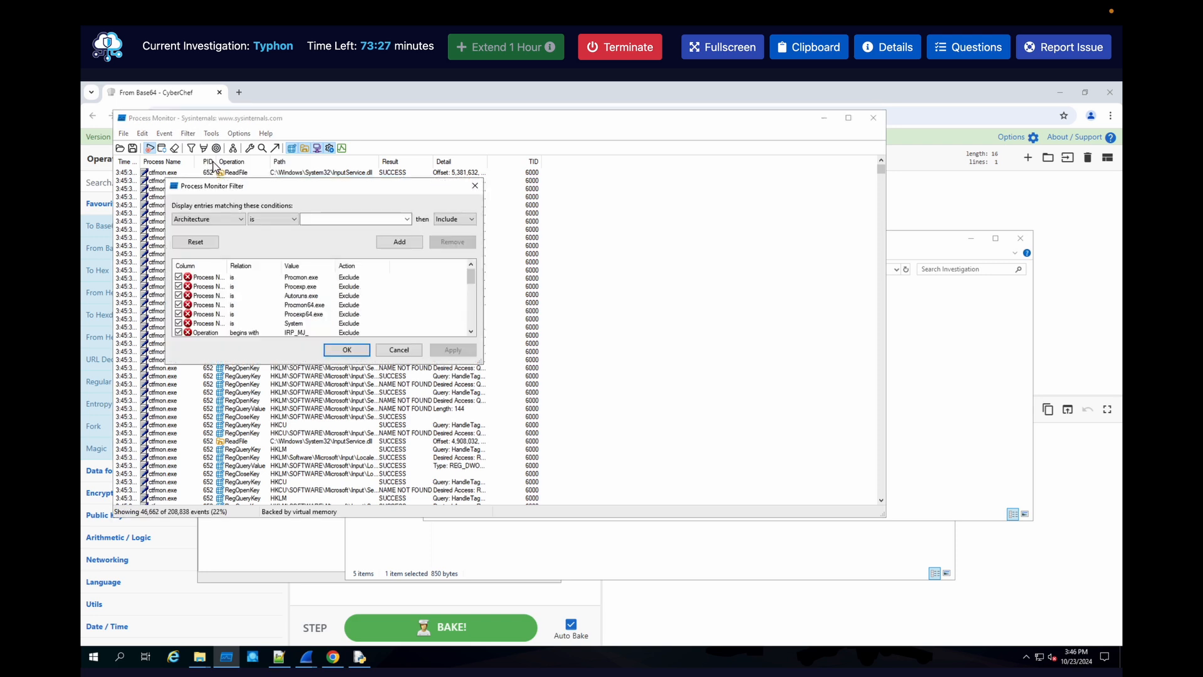
click(238, 217)
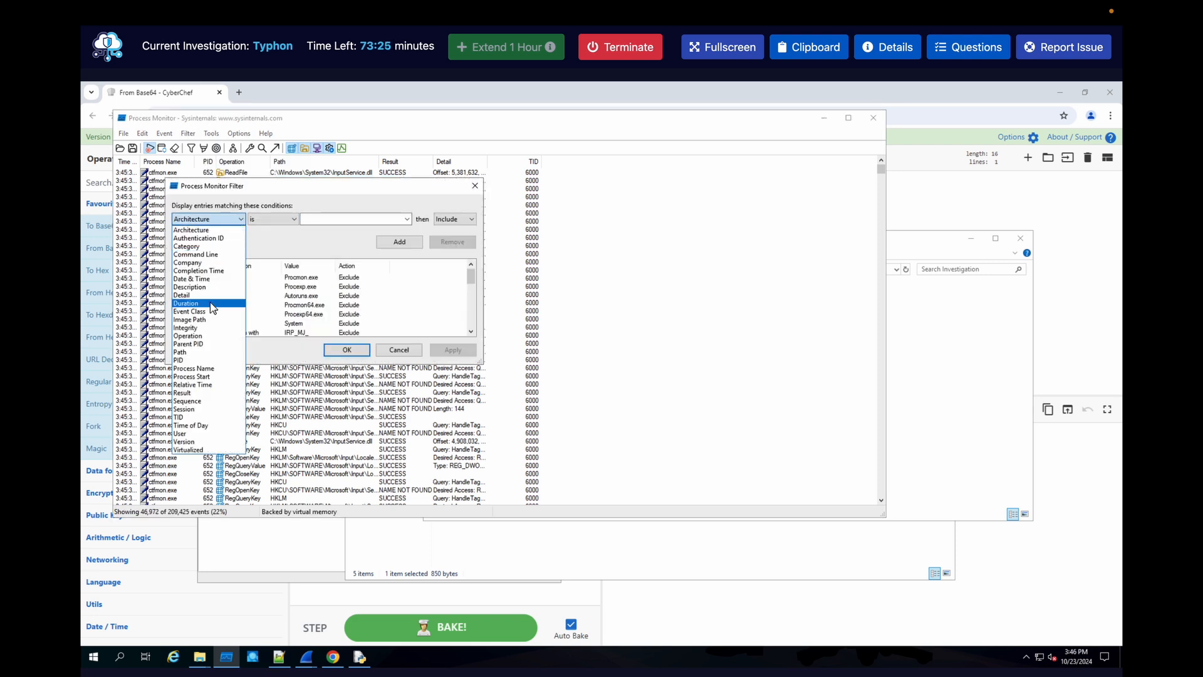
click(210, 370)
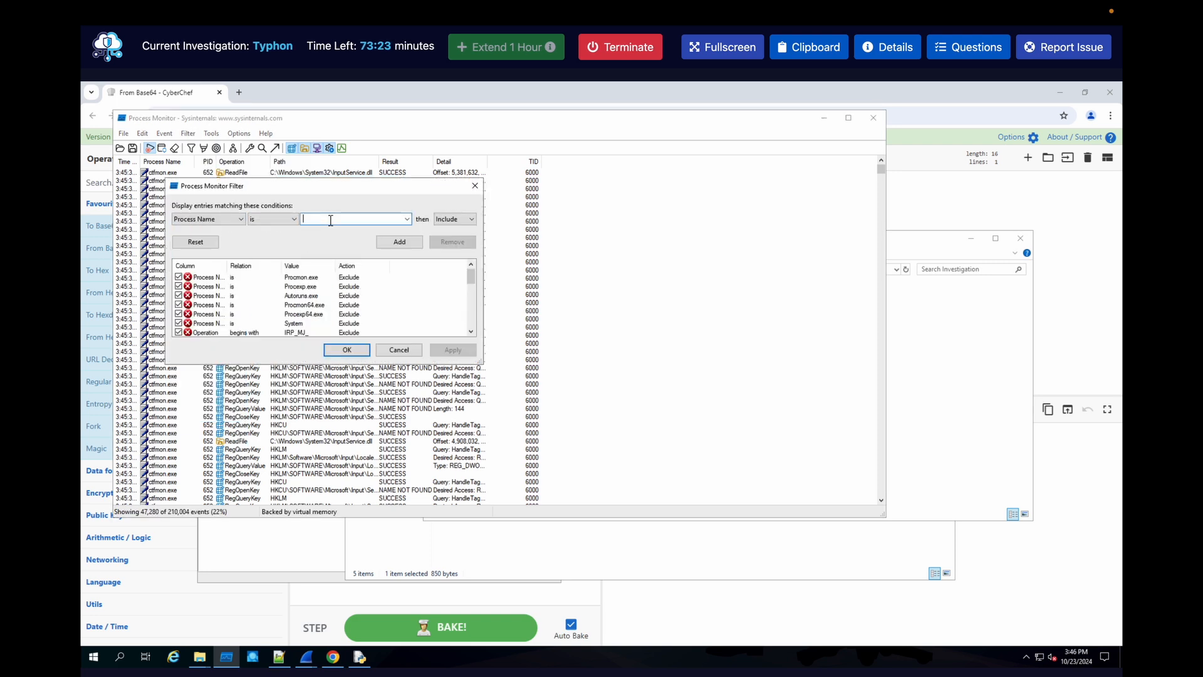
right_click(330, 220)
click(380, 268)
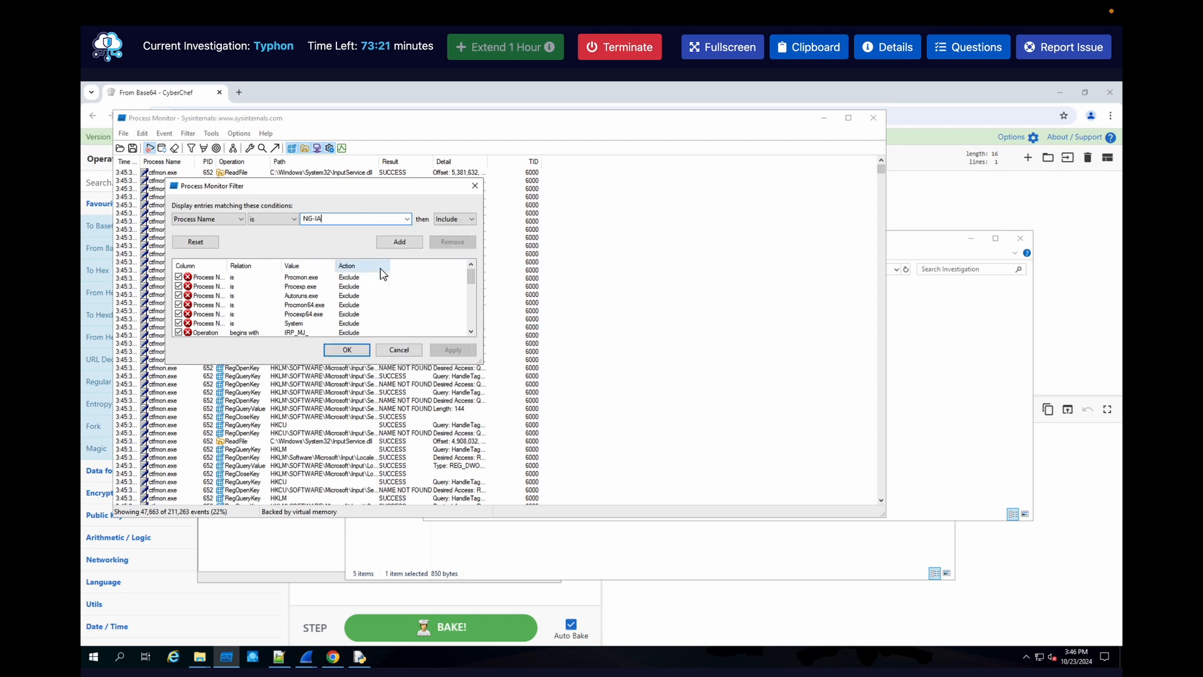
text(.exe)
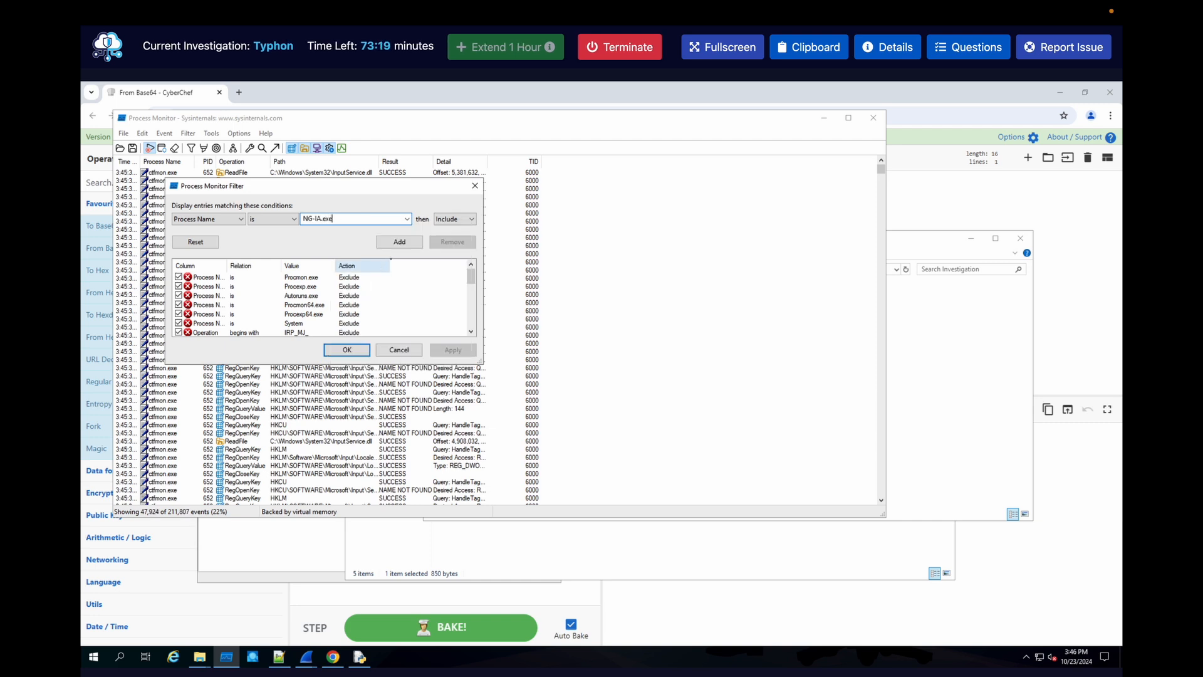
click(400, 243)
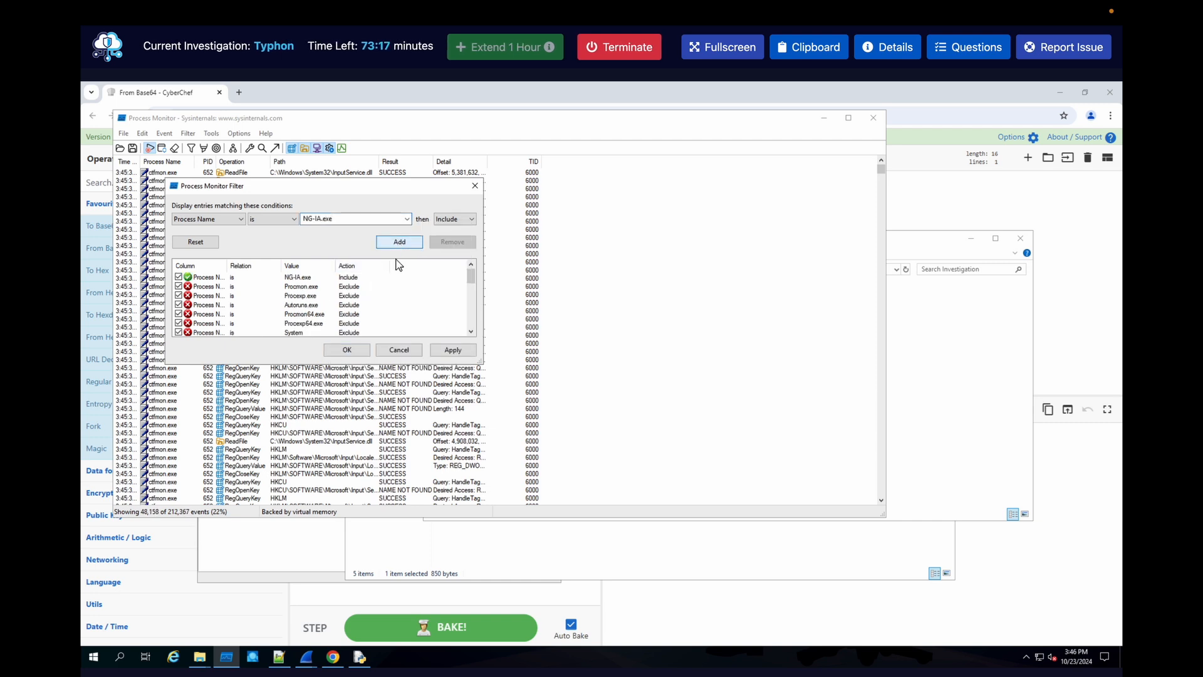
click(441, 349)
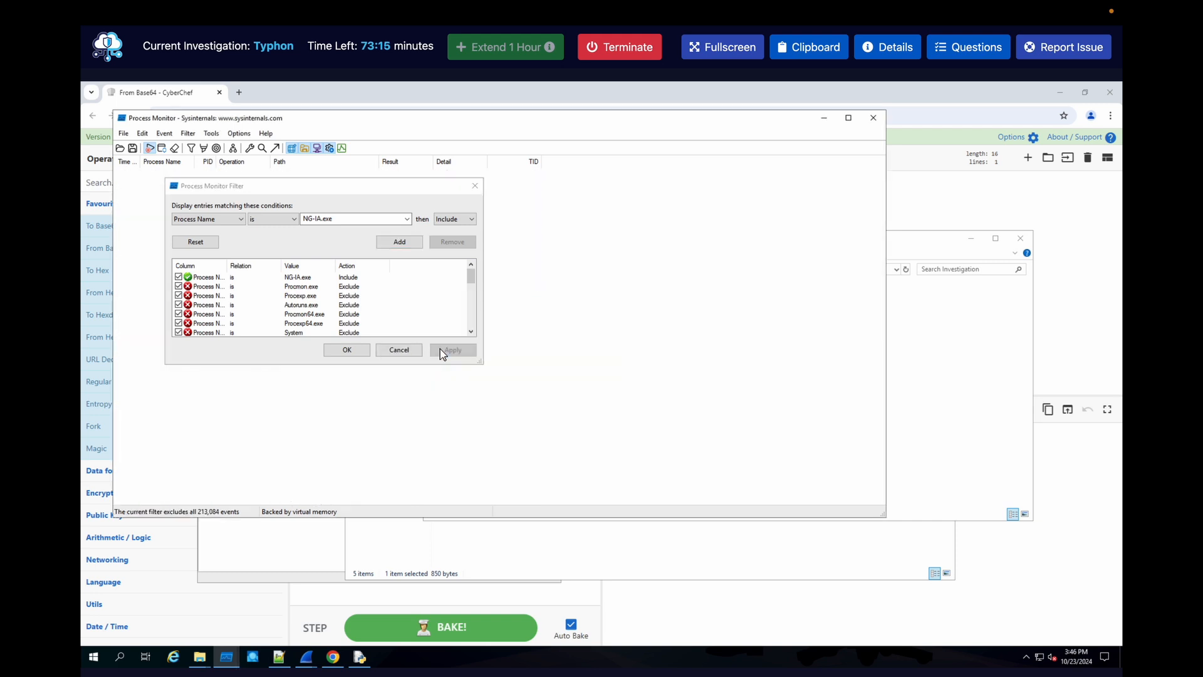
click(358, 350)
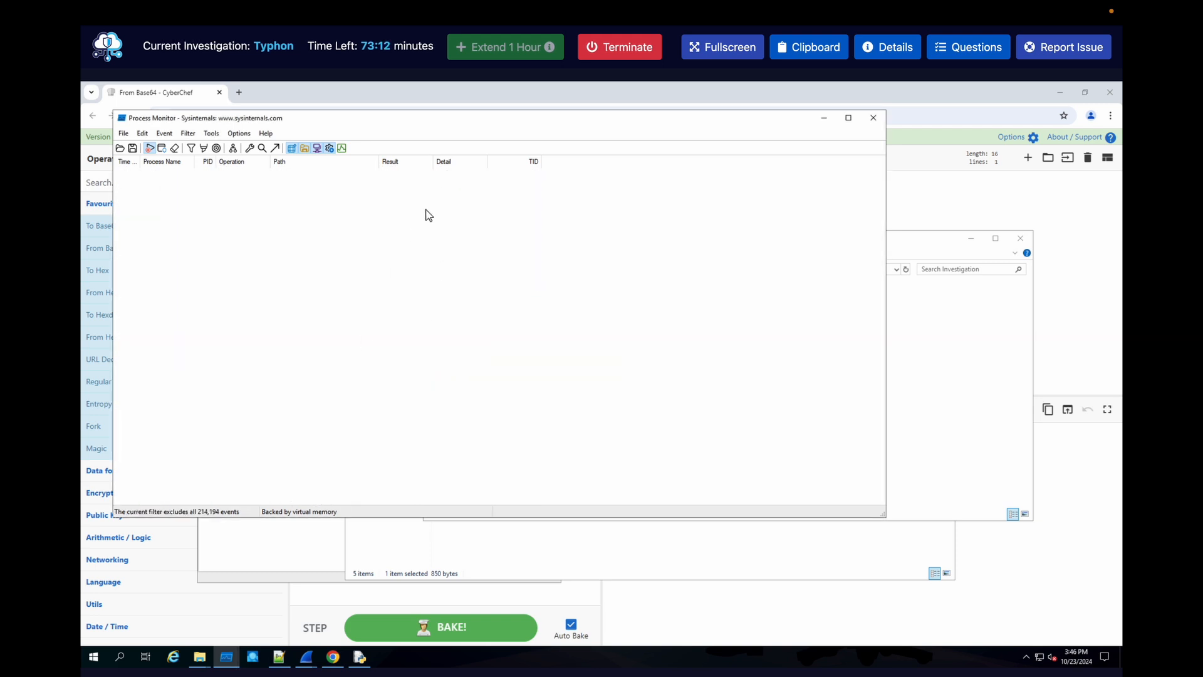
click(900, 379)
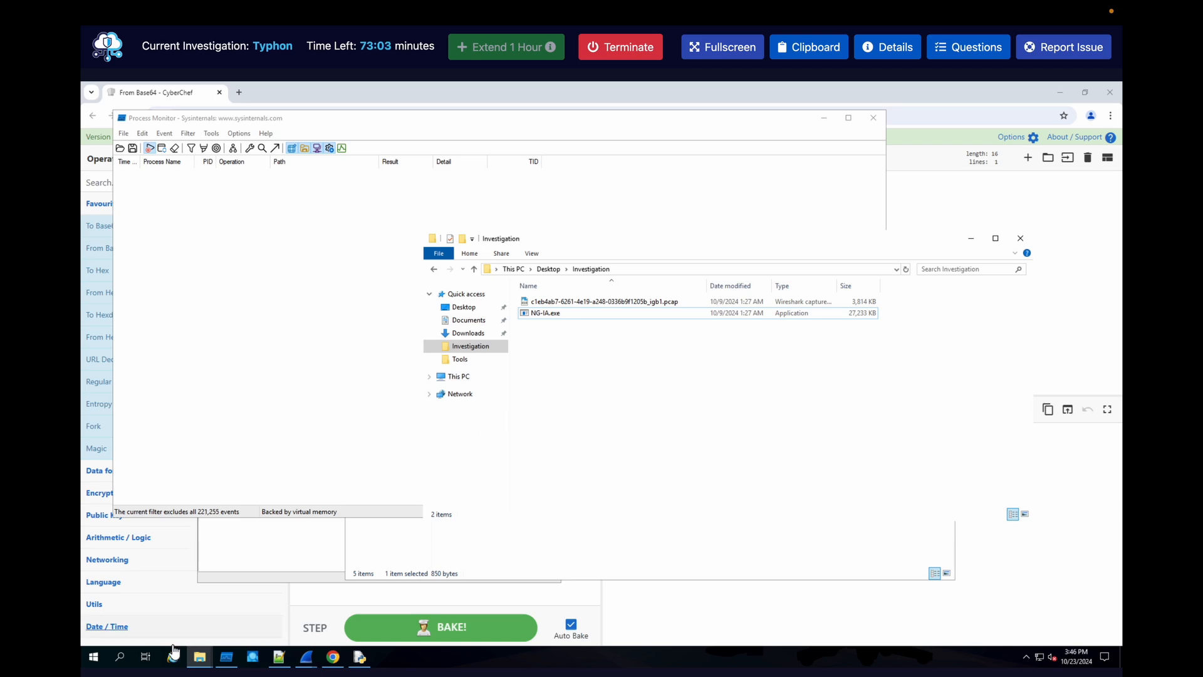
click(121, 657)
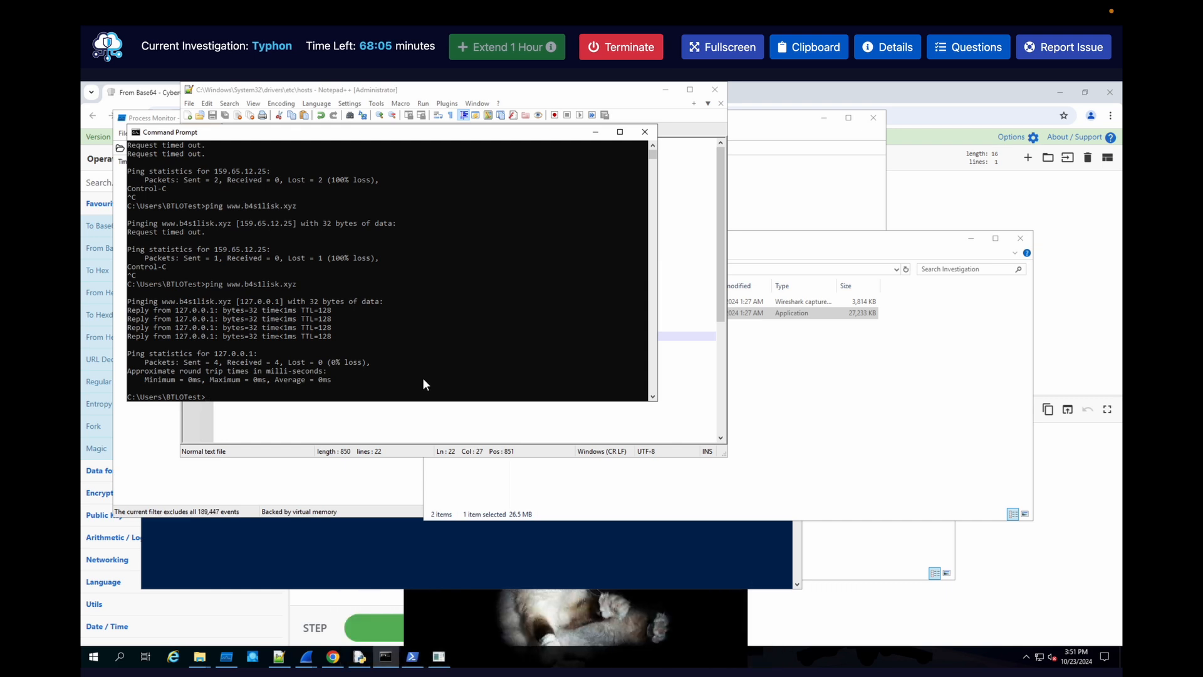
click(685, 399)
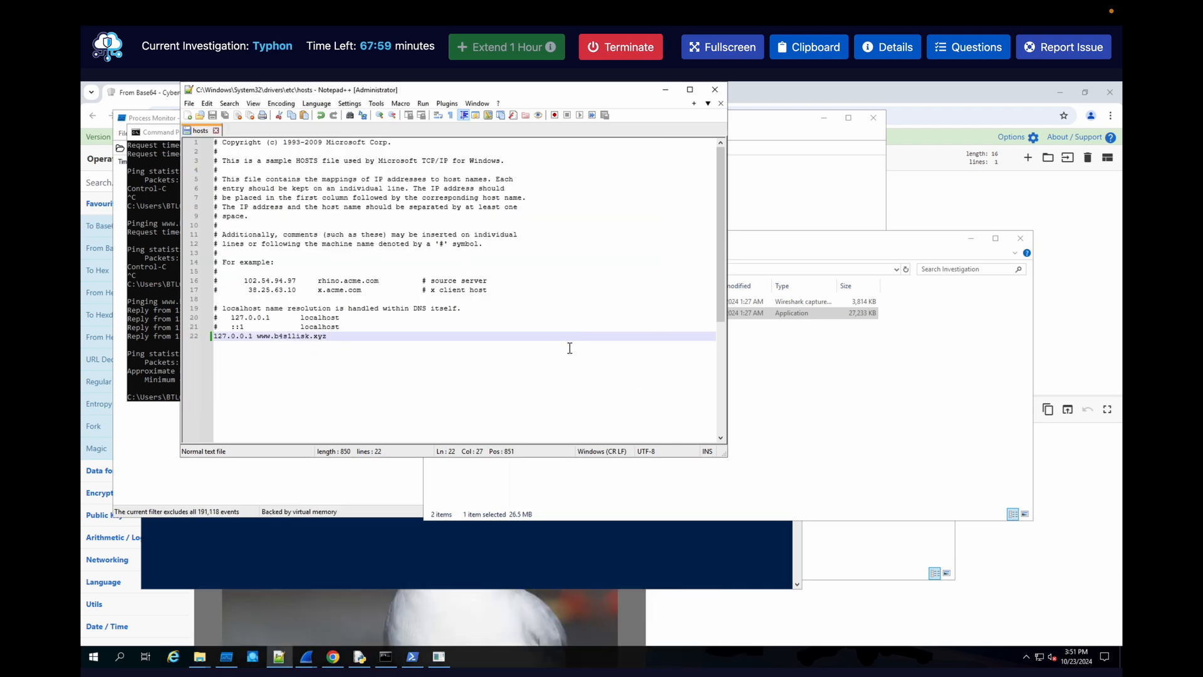
- Stop the running fake server in PowerShell, clear the console, and restart it with python .\fake_server.py
click(164, 320)
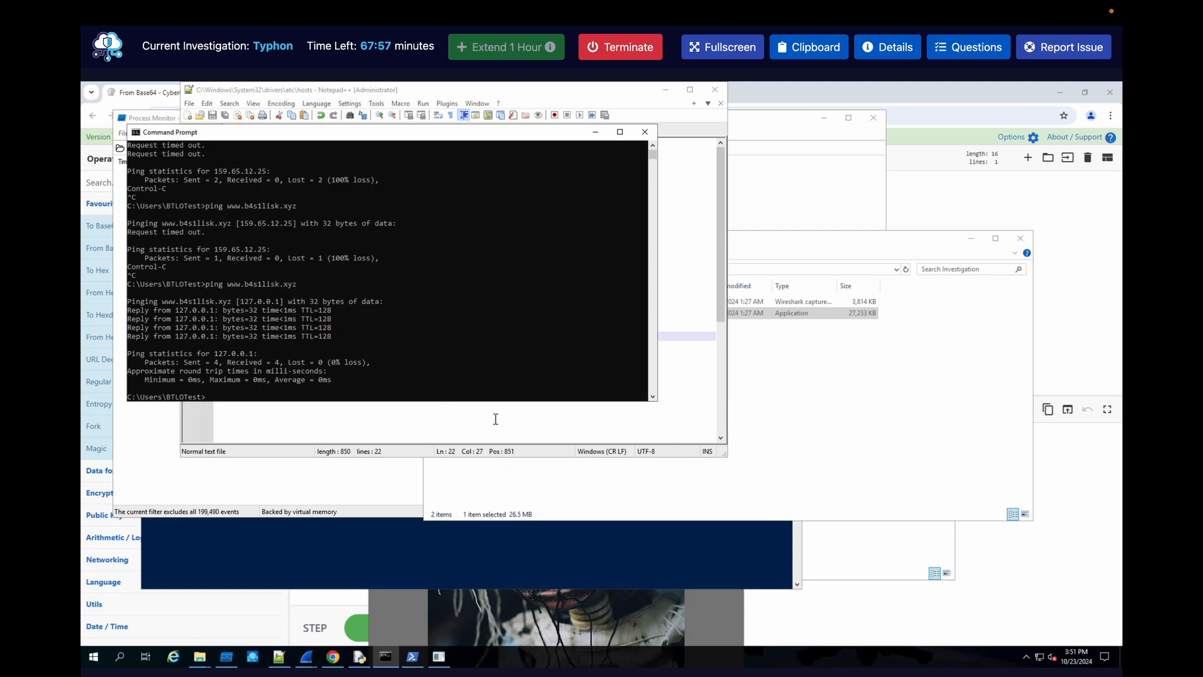
click(490, 552)
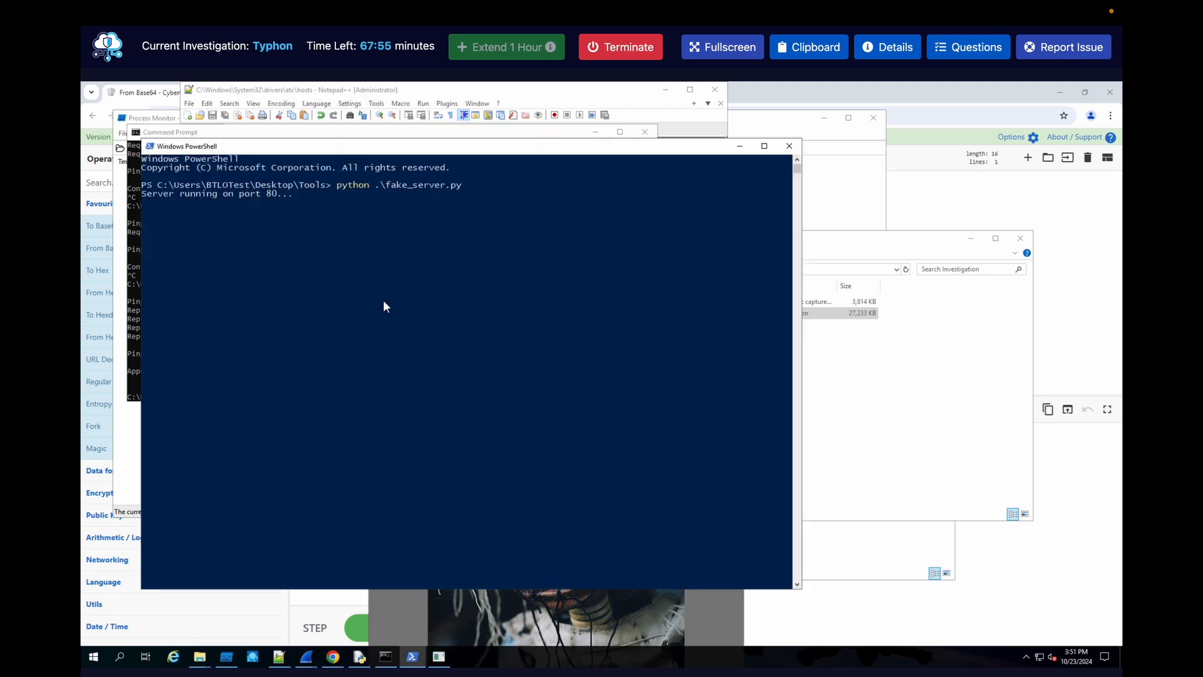
key(ctrl+c)
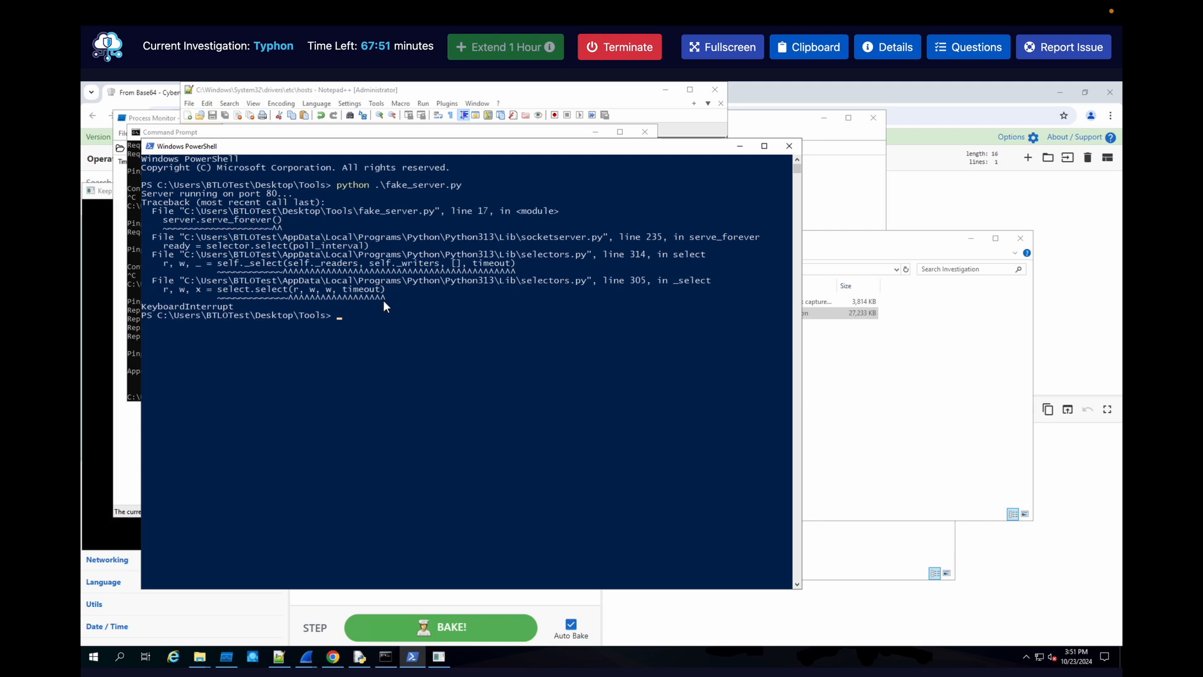
text(cls)
key(Return)
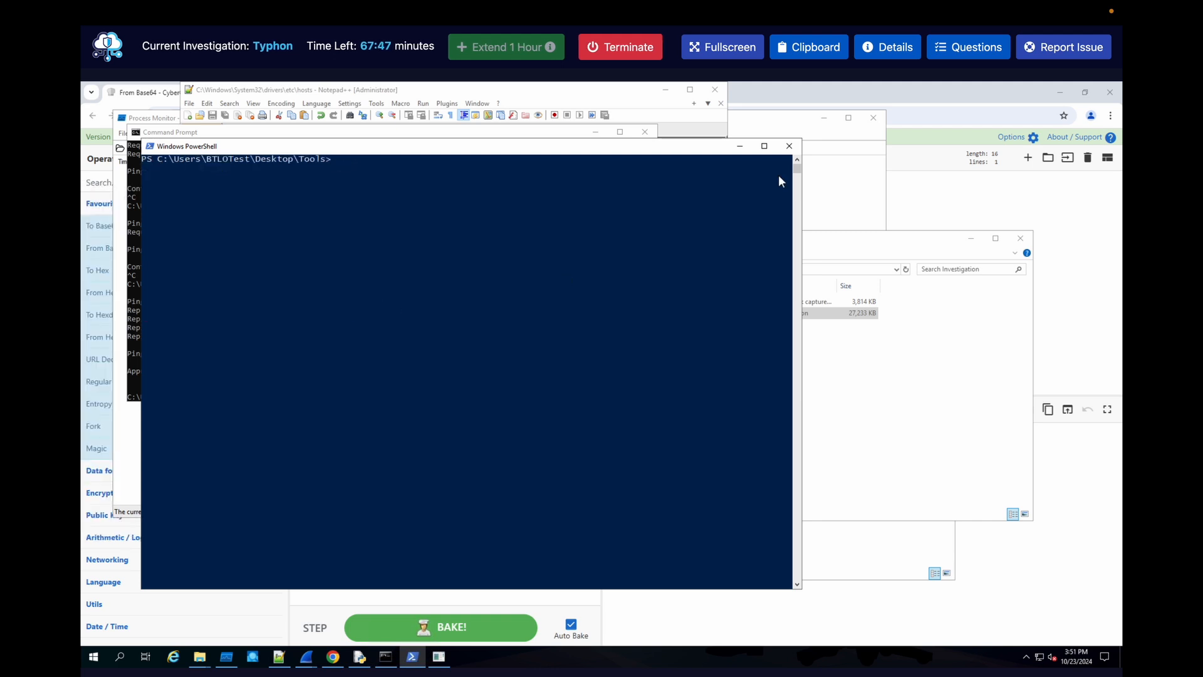
text(python .ake_server.py)
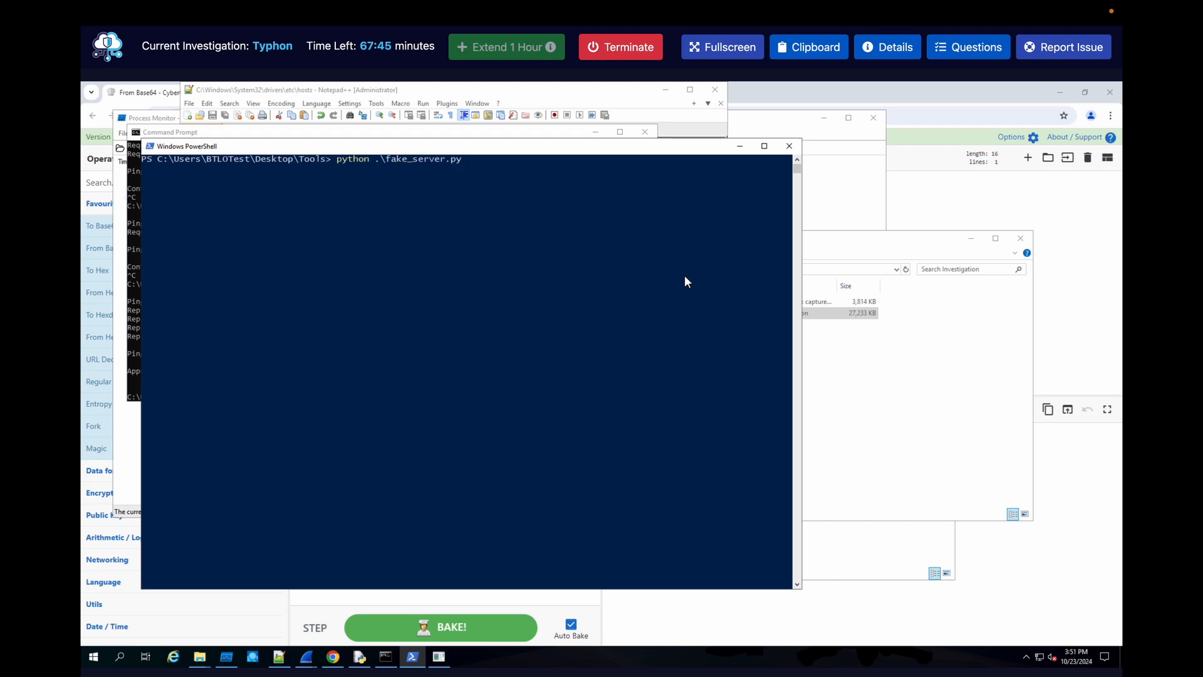
key(Return)
- Run NG-IA.exe from the Investigation folder and check the fake server's output for incoming requests
click(835, 202)
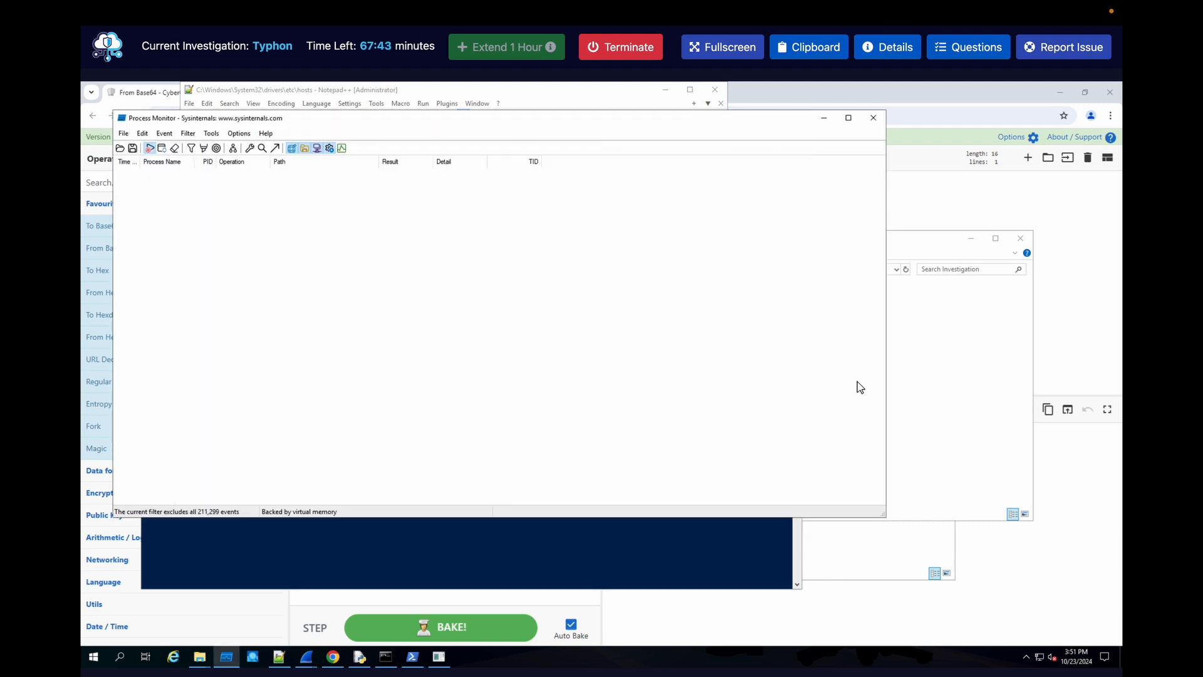
click(945, 386)
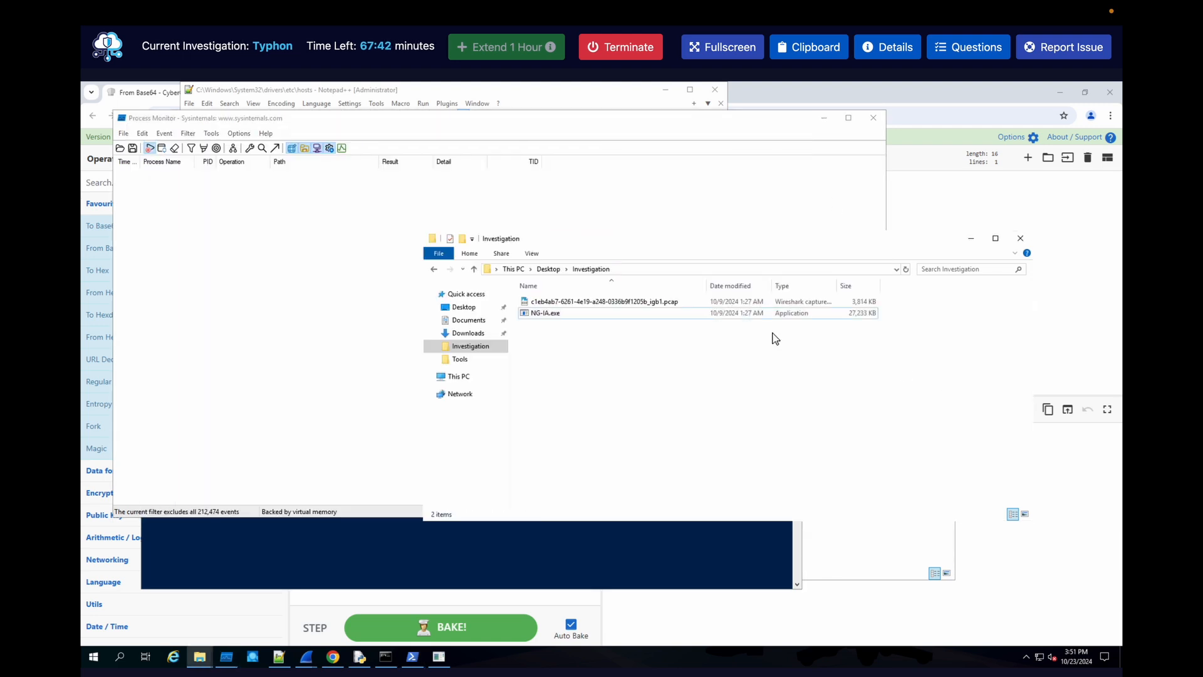
double_click(570, 314)
click(637, 382)
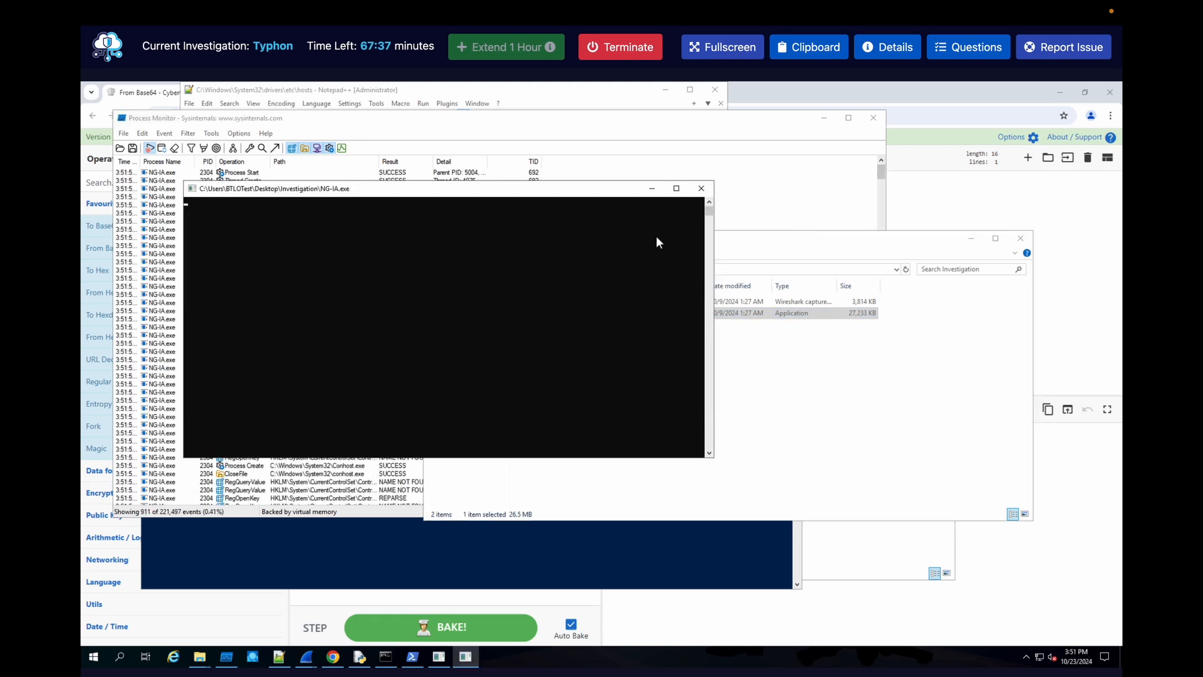
click(497, 540)
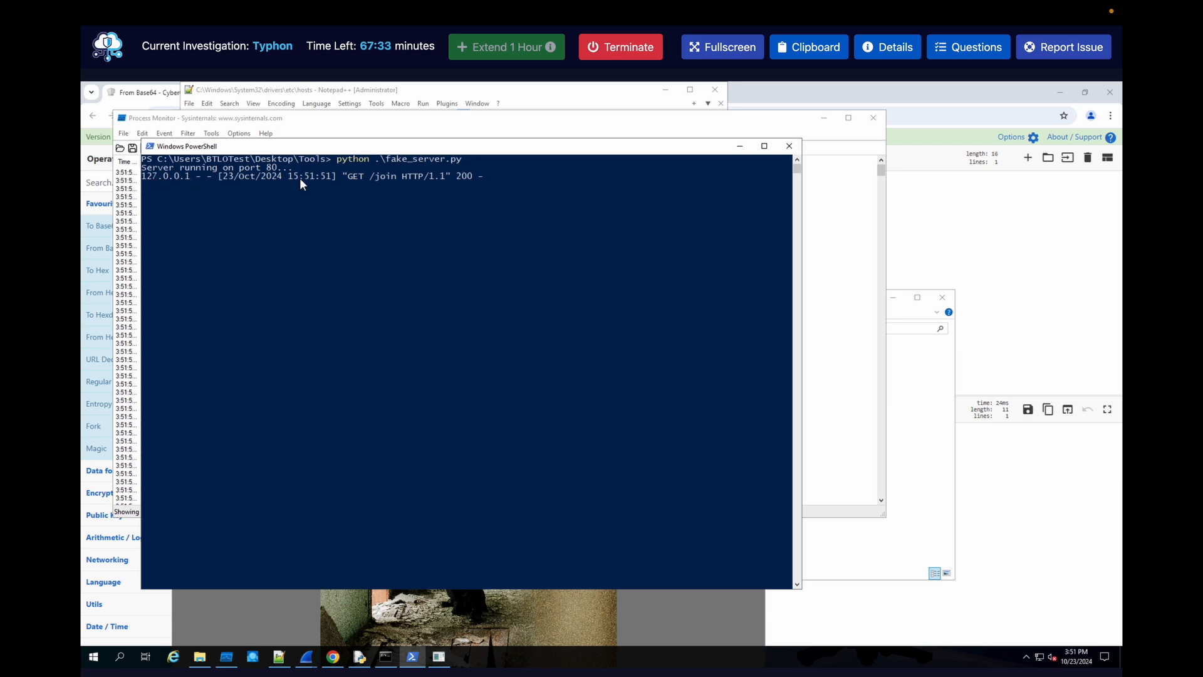
- Save the Process Monitor events in Comma-Separated Values format as NG-IA.CSV on the Desktop
click(380, 122)
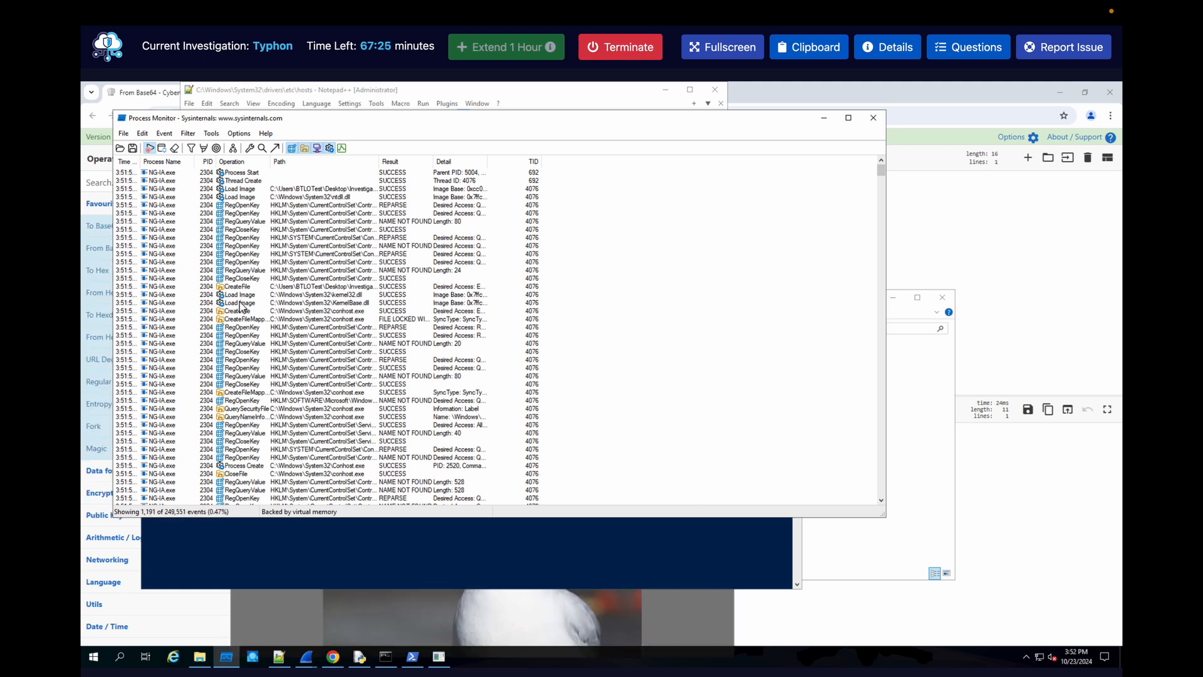
click(124, 133)
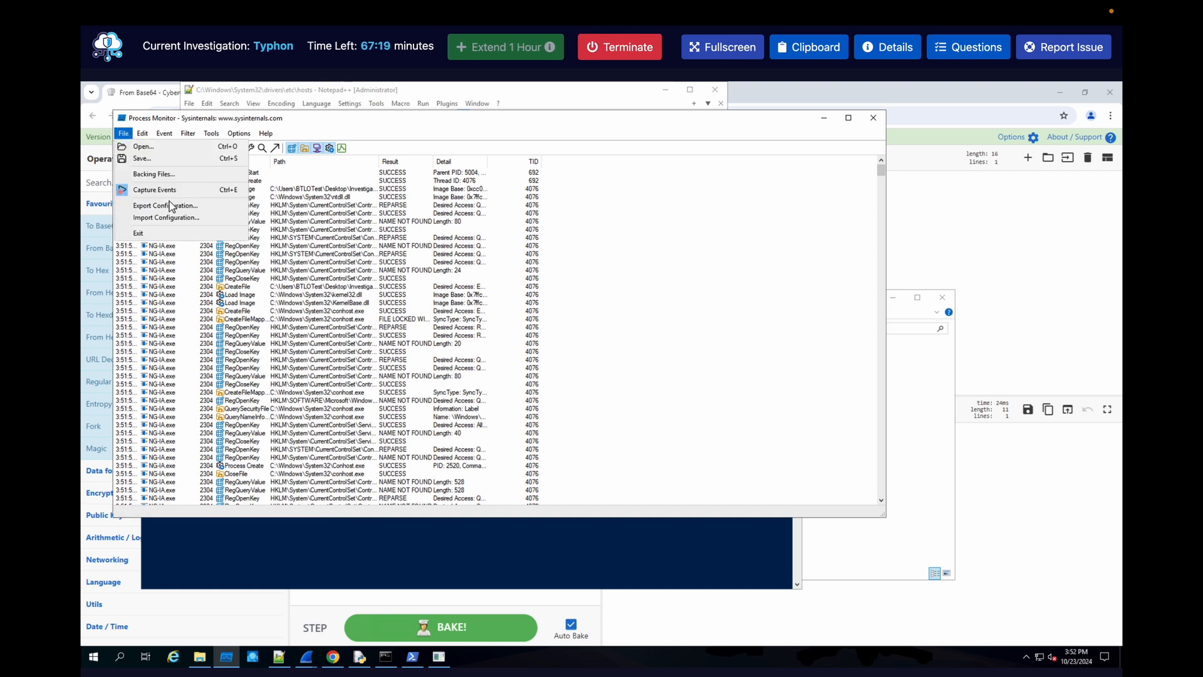
key(Right)
key(Right)
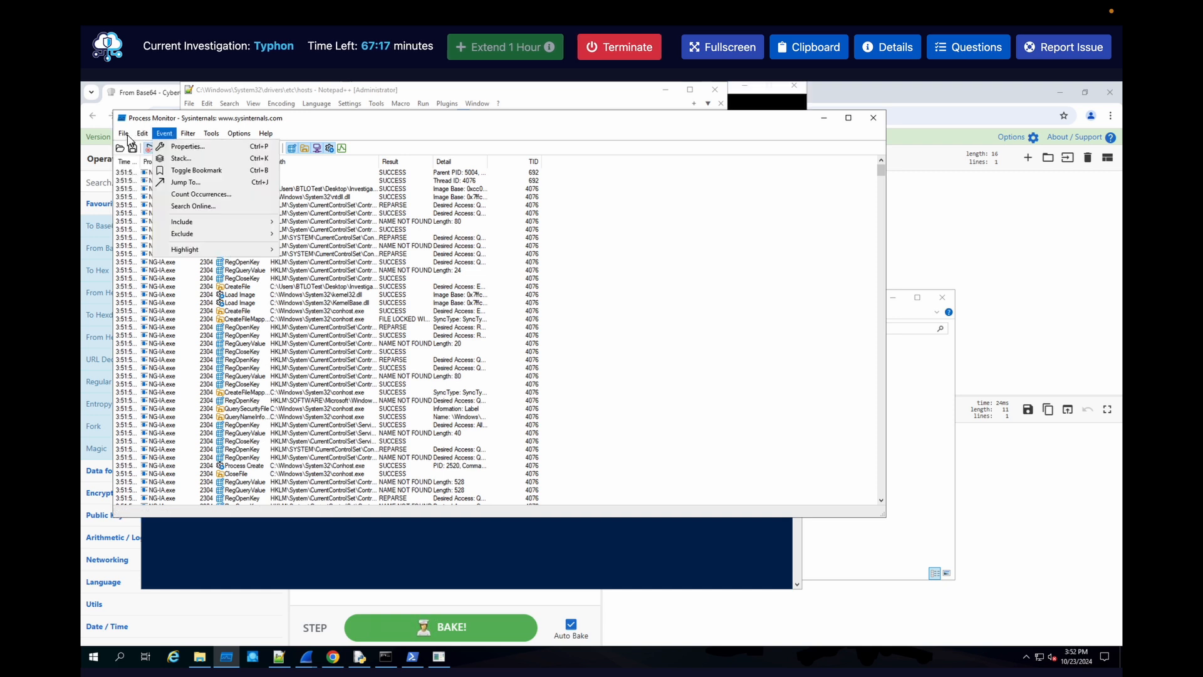
click(154, 158)
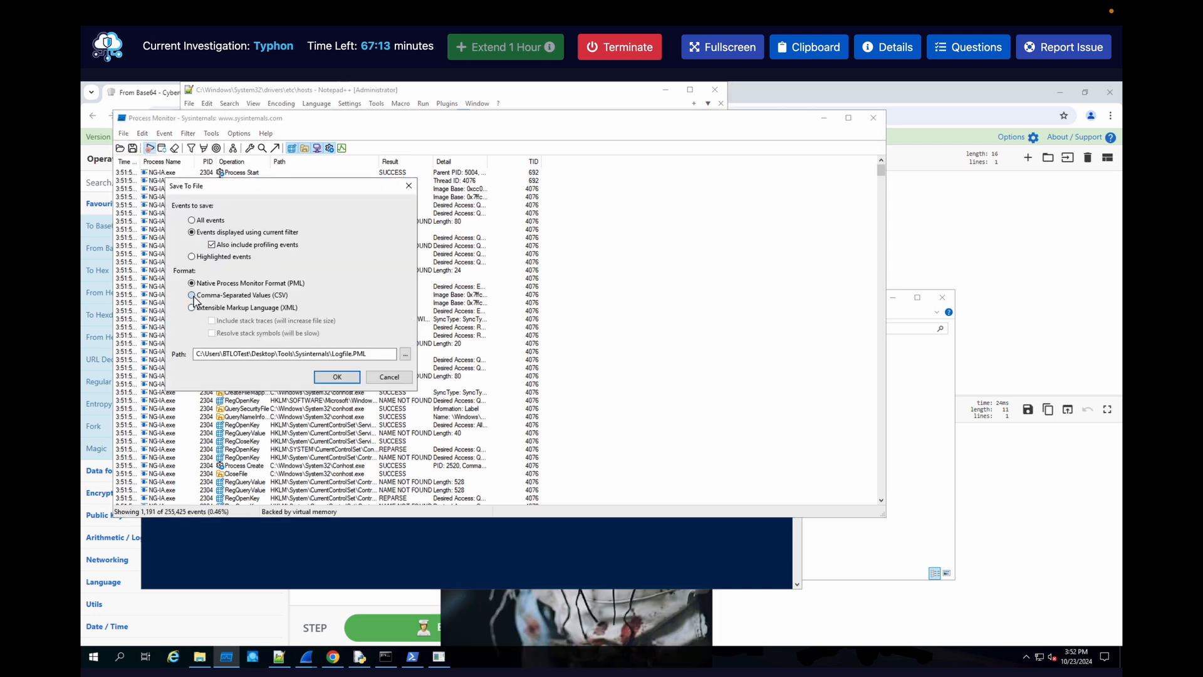
click(193, 296)
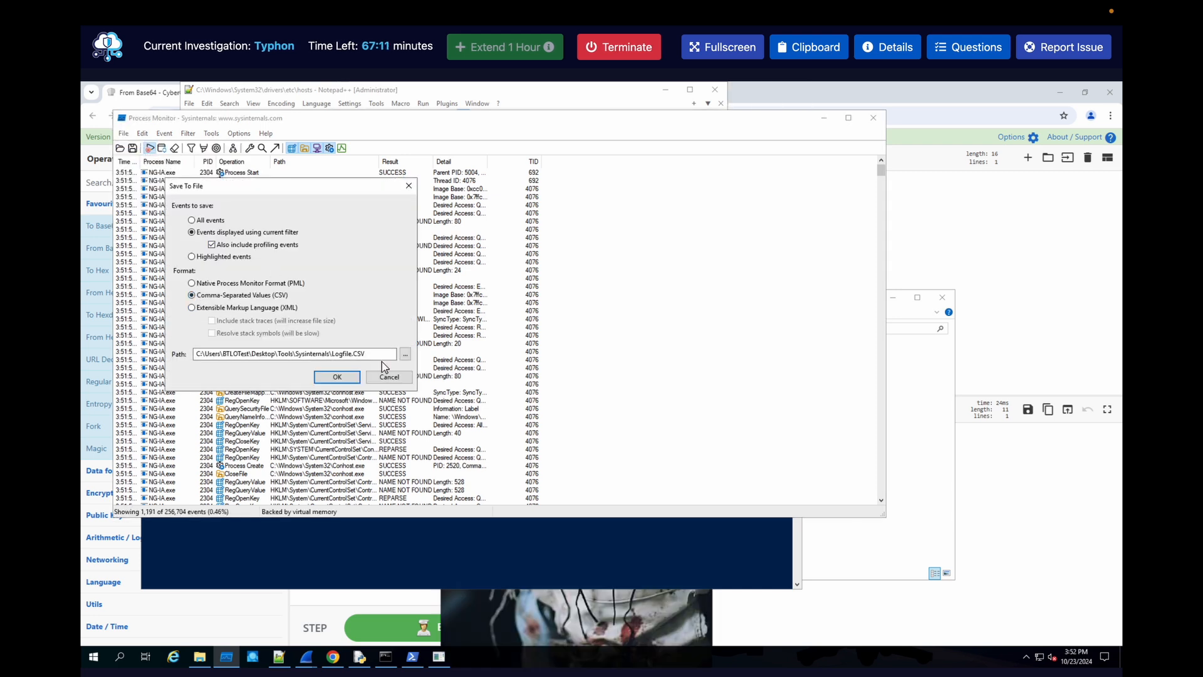
click(405, 354)
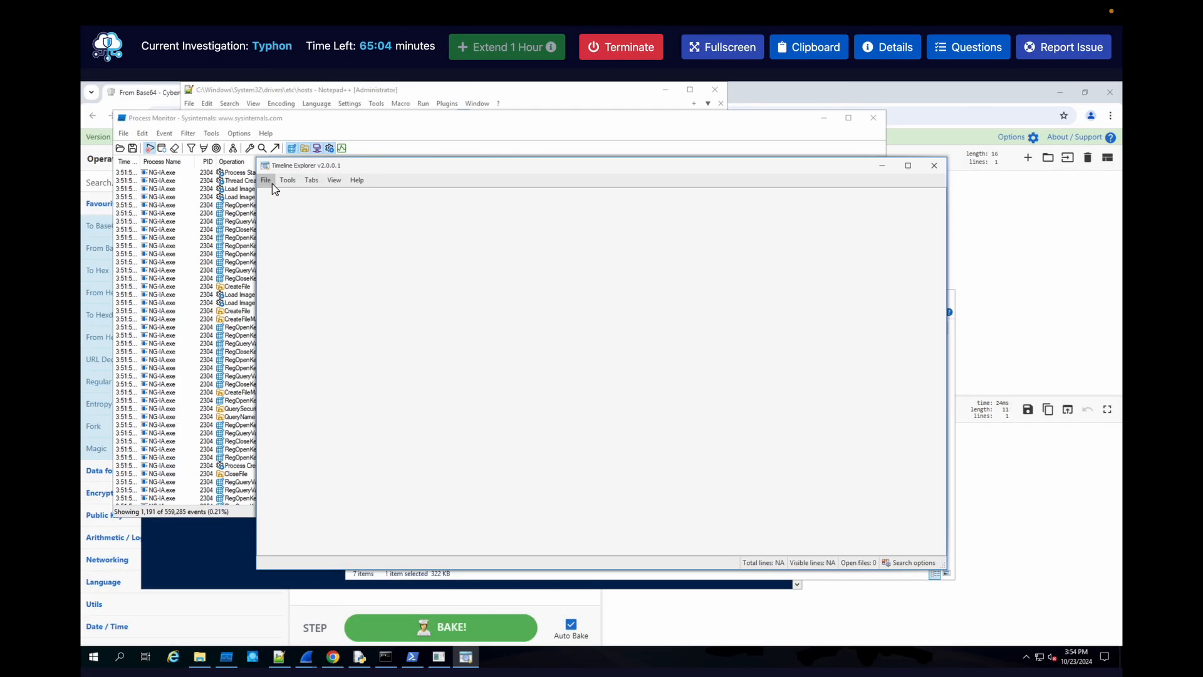
- Load NG-IA.CSV from the Desktop into Timeline Explorer and maximize its window
click(266, 181)
click(279, 196)
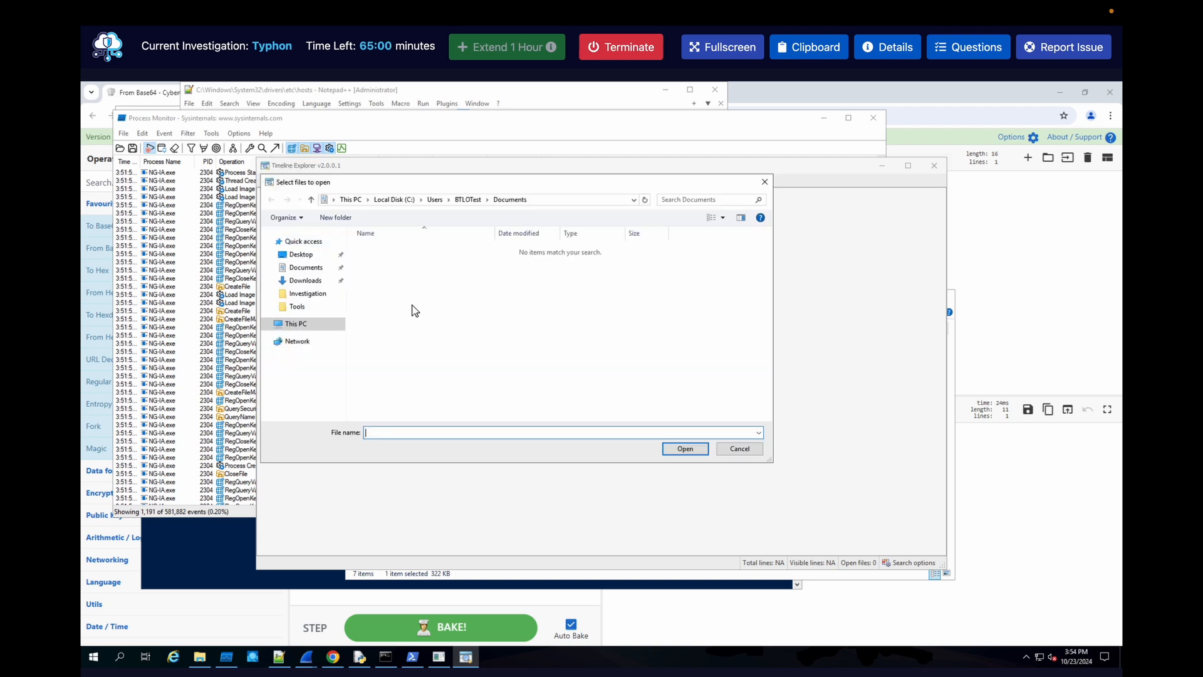
click(307, 256)
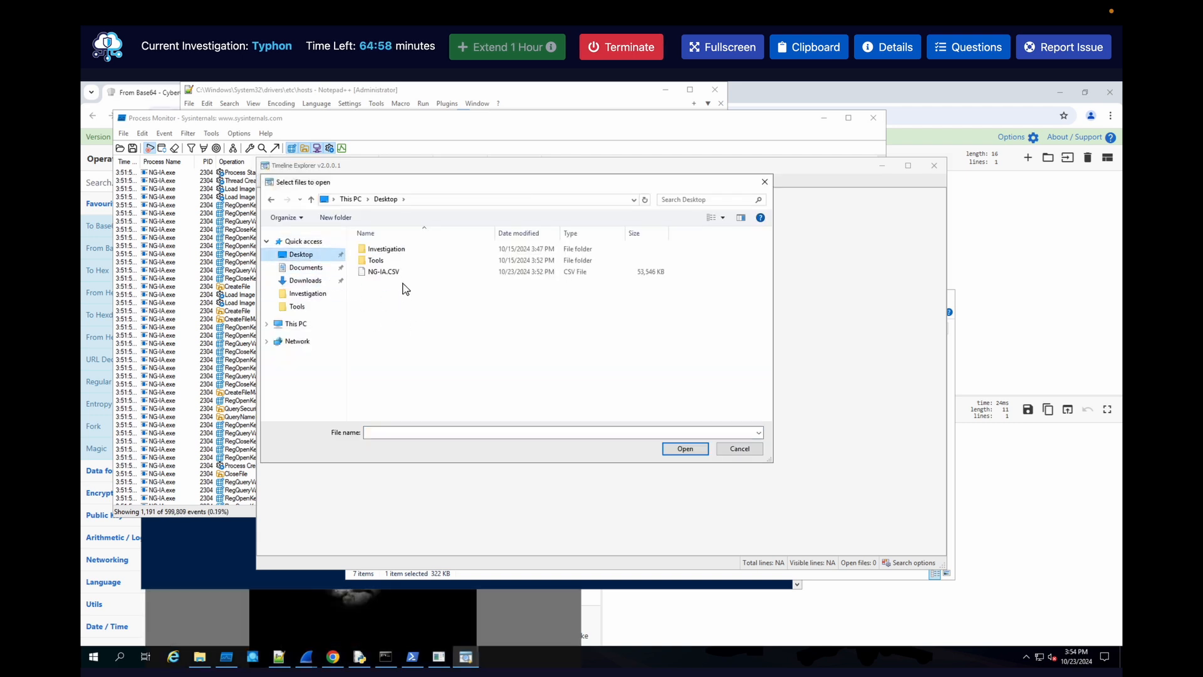
click(408, 272)
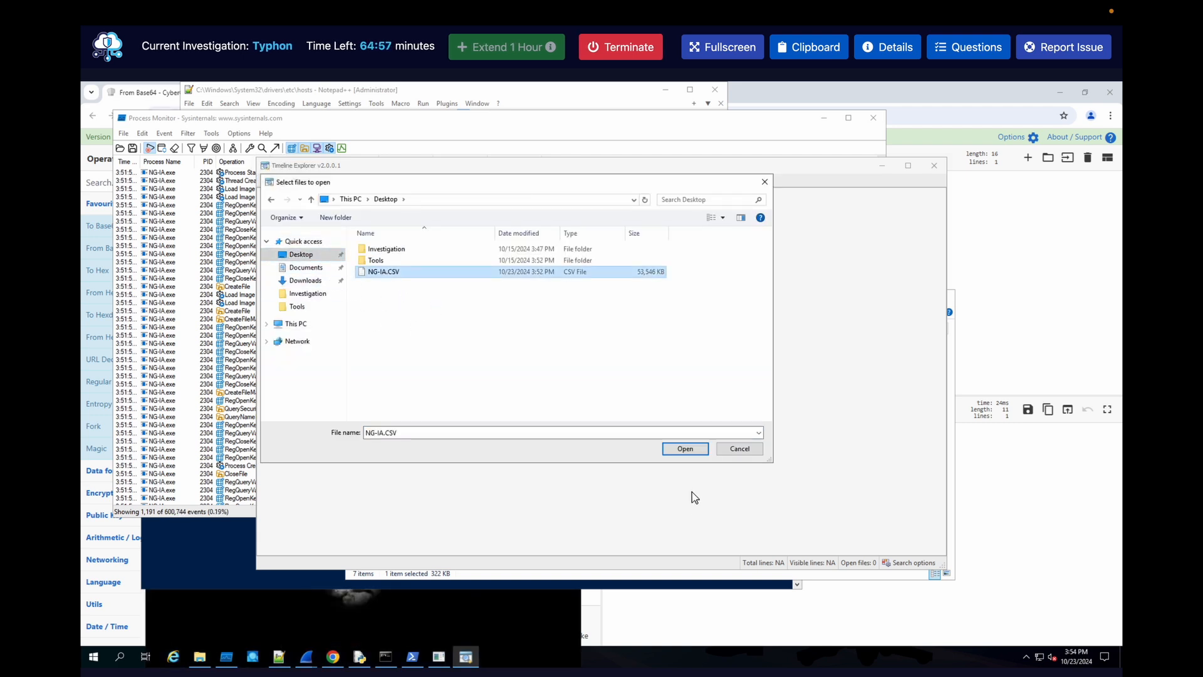
click(685, 448)
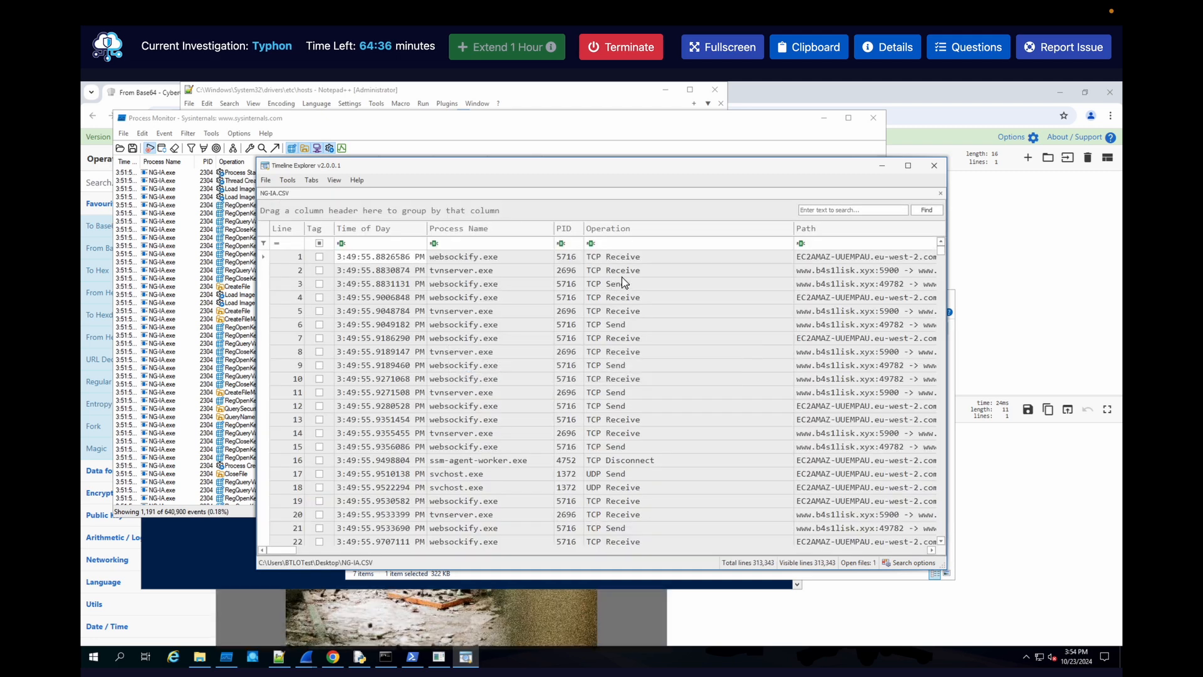
click(909, 166)
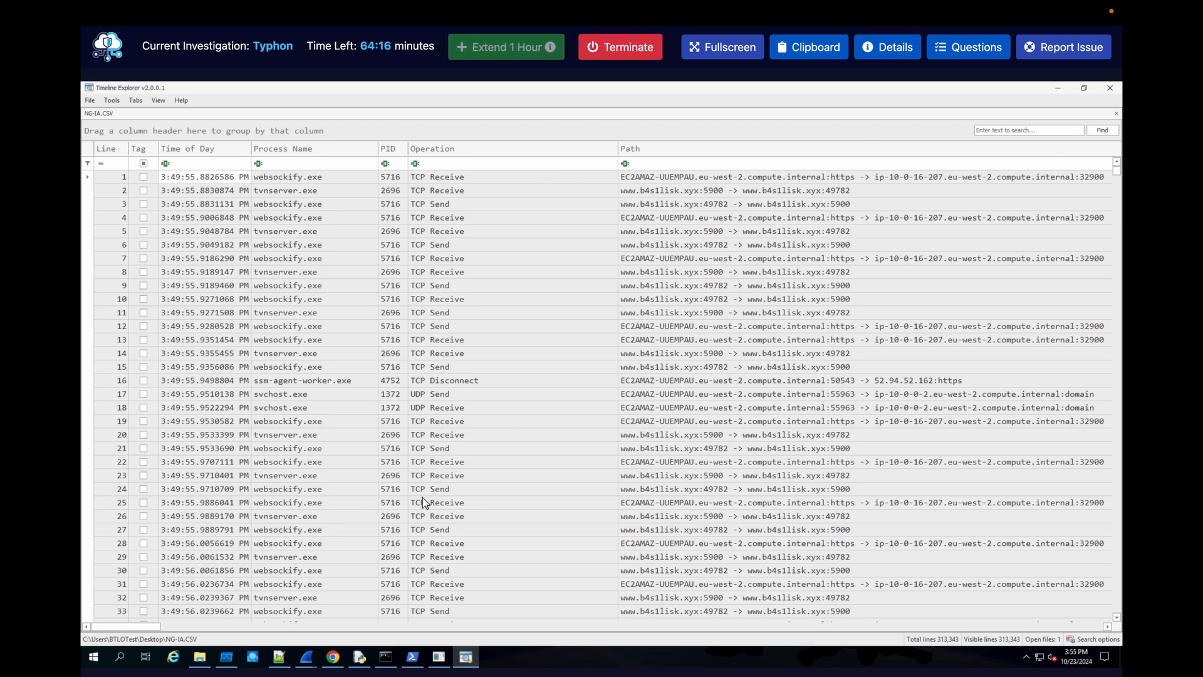
- Filter the Path column to entries containing .dll
click(705, 166)
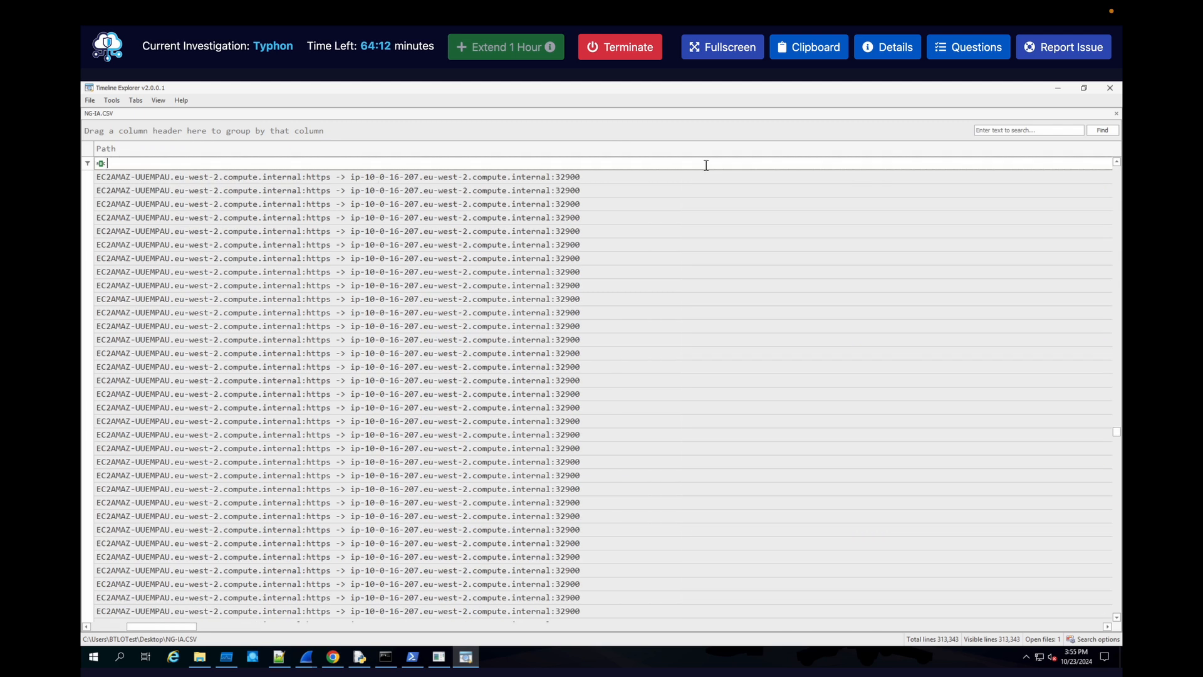
text(.DDL)
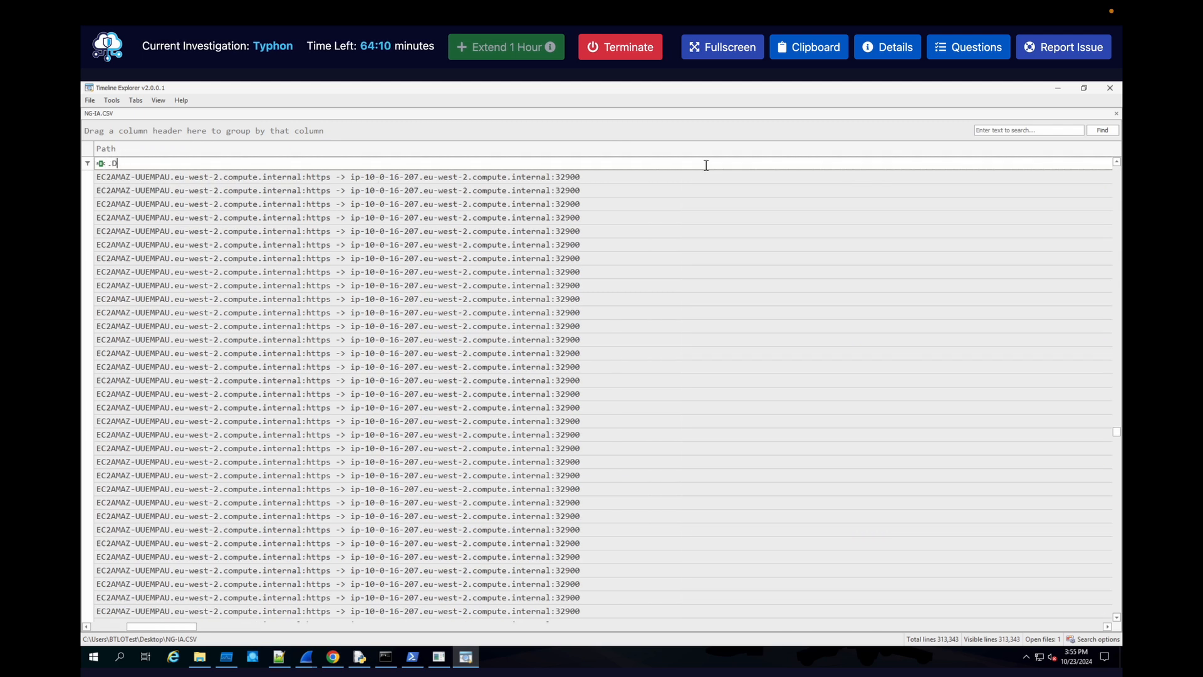
key(BackSpace)
text(dd)
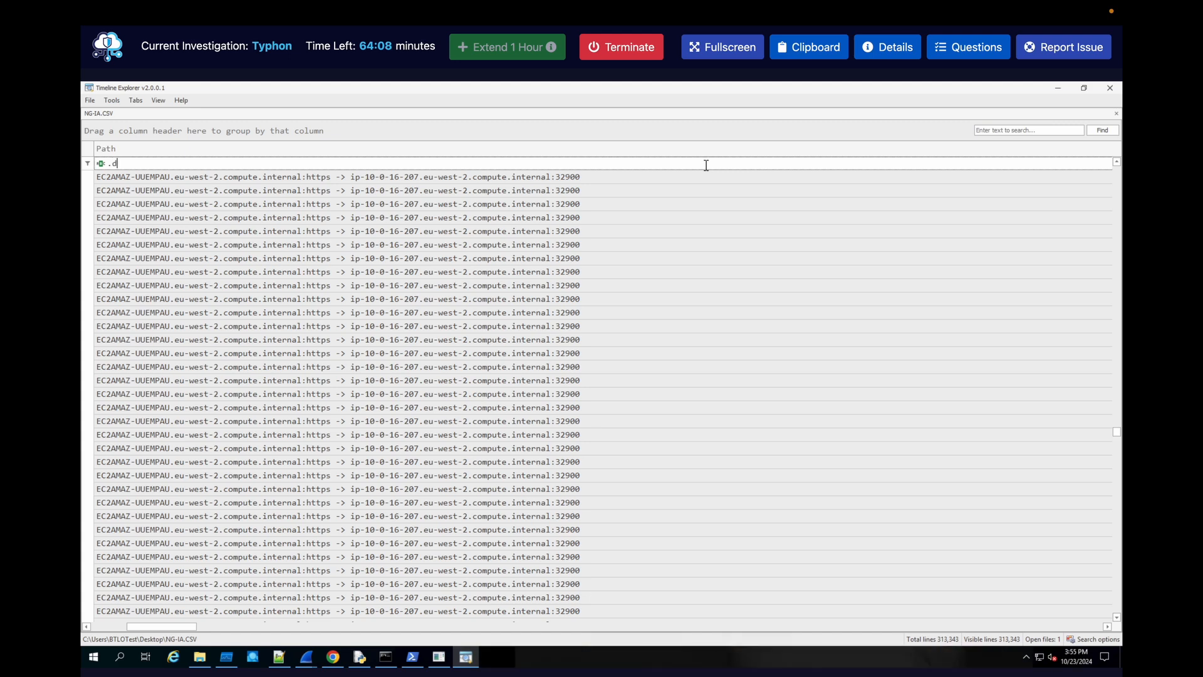
key(BackSpace)
text(ll)
key(Return)
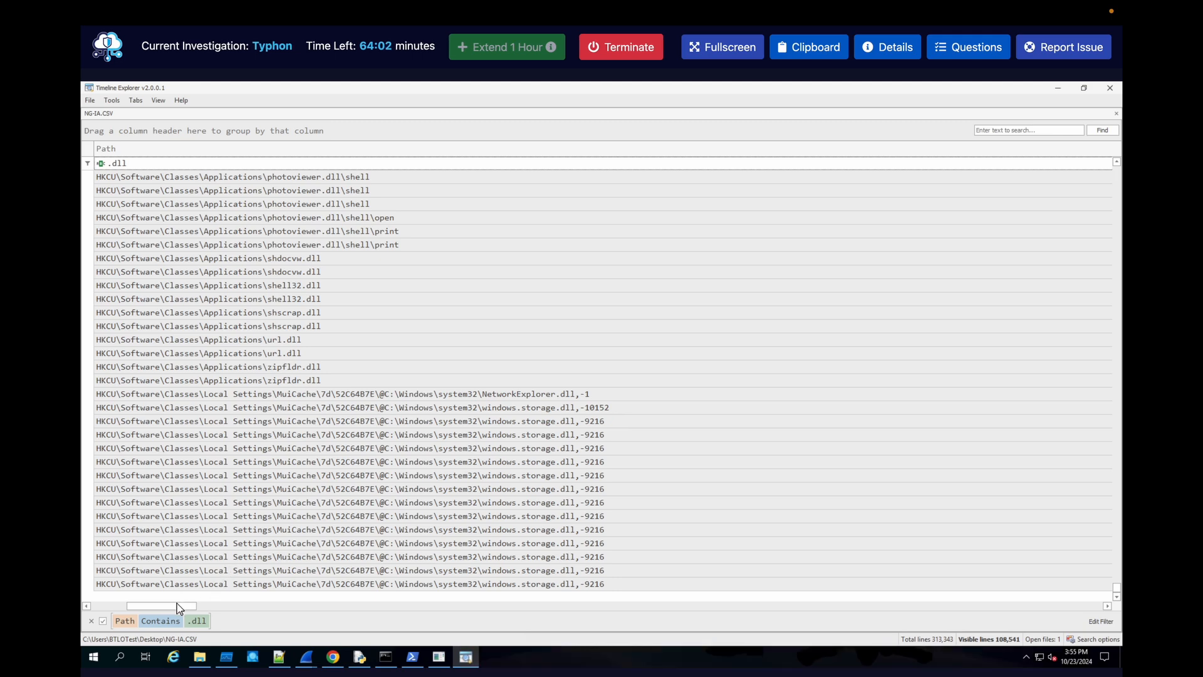
- Filter the Process Name column to show only NG-IA.exe
drag(130, 605, 94, 603)
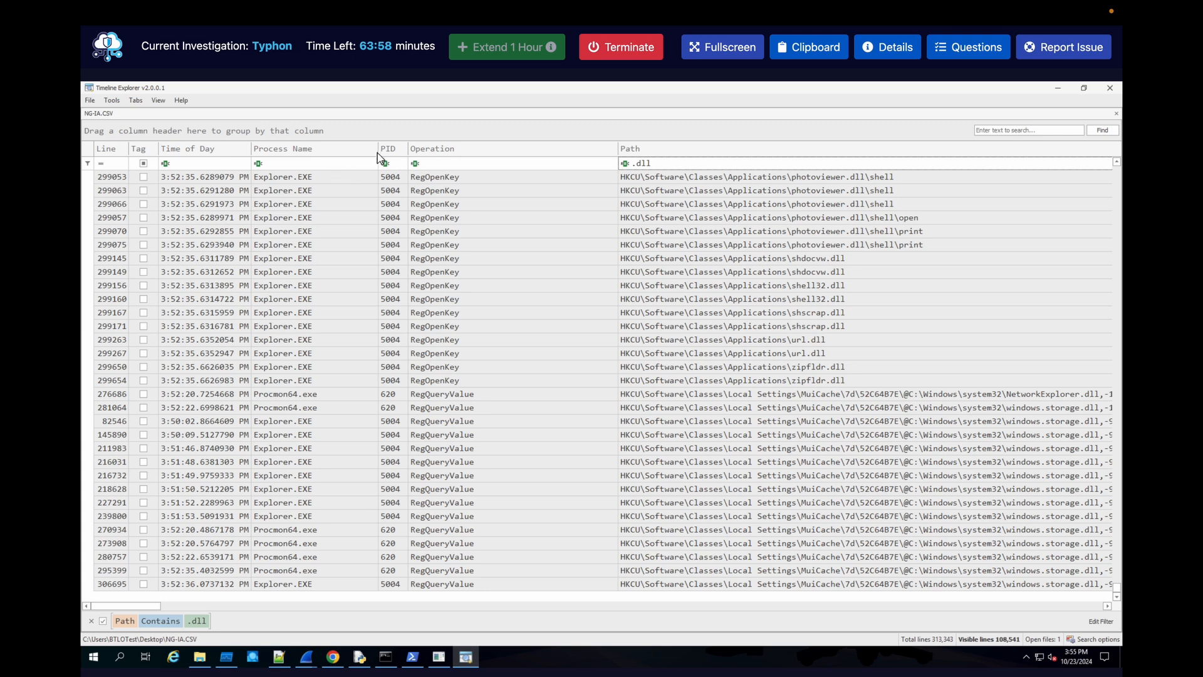
click(330, 164)
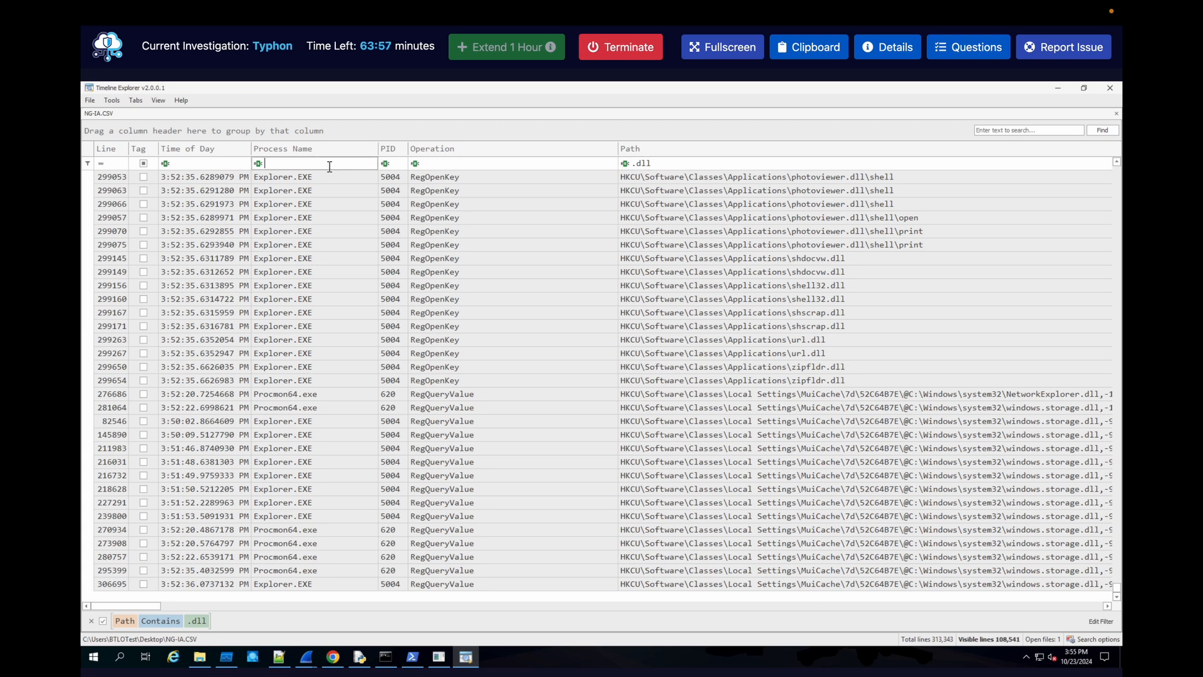
click(374, 146)
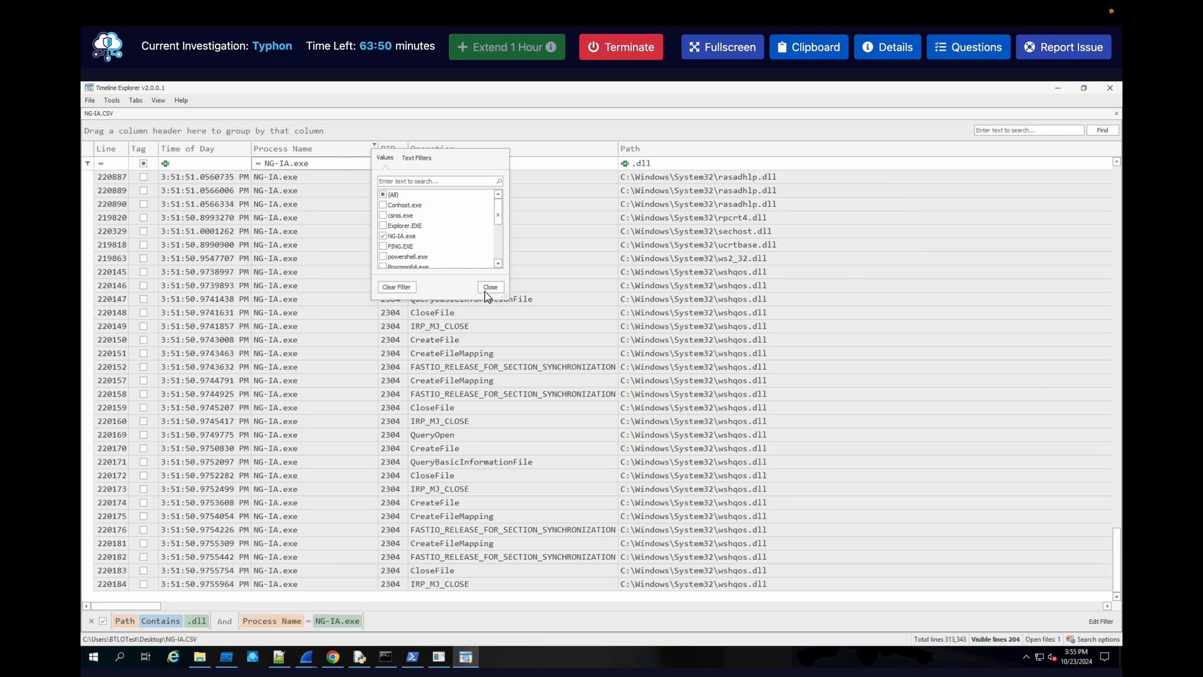
click(486, 291)
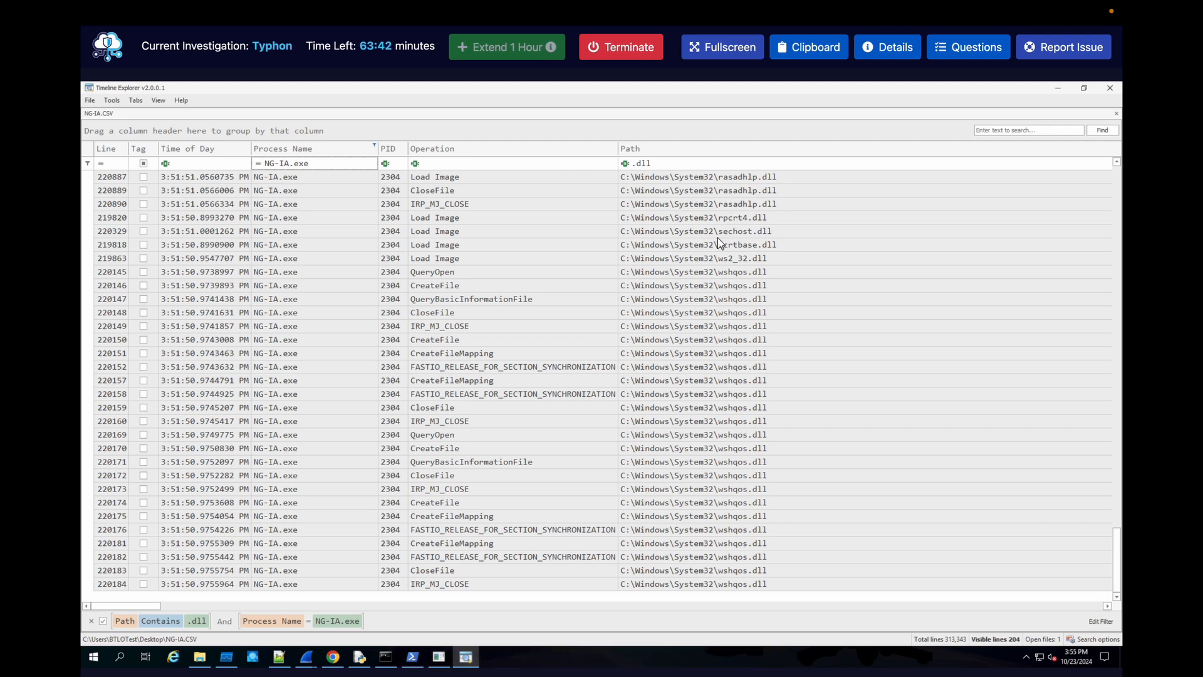
- Look through the DLL entries and filter the Operation column to show only WriteFile
scroll(719, 241, up, 10)
scroll(717, 238, up, 9)
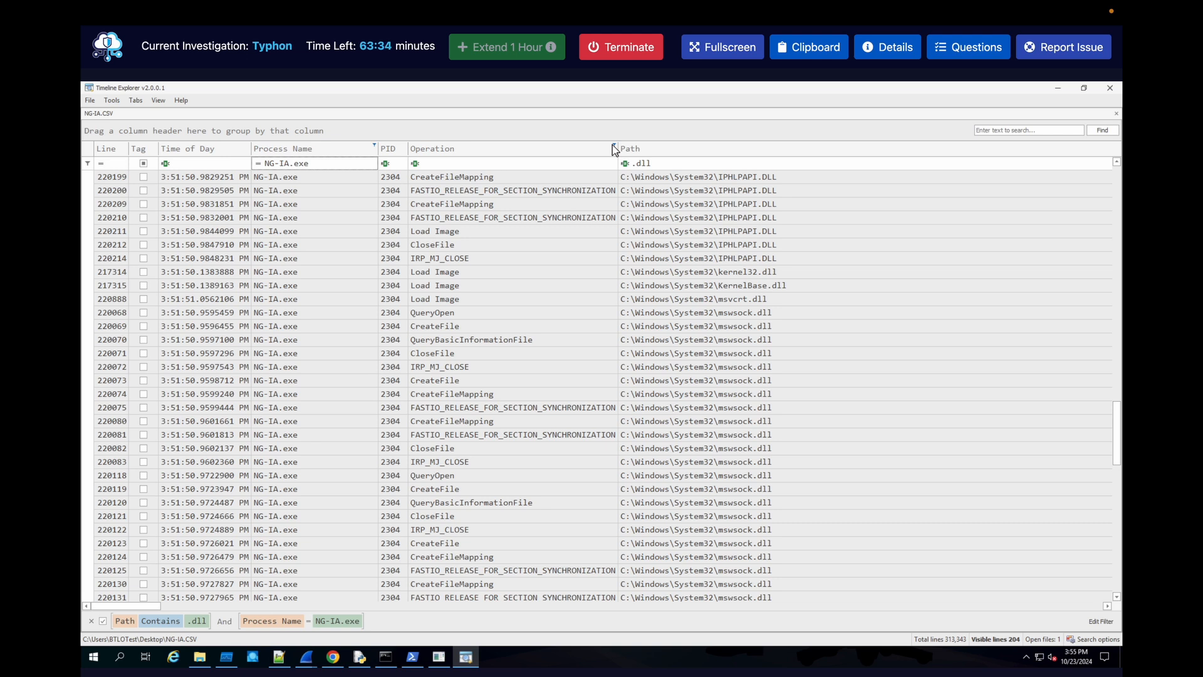
click(614, 146)
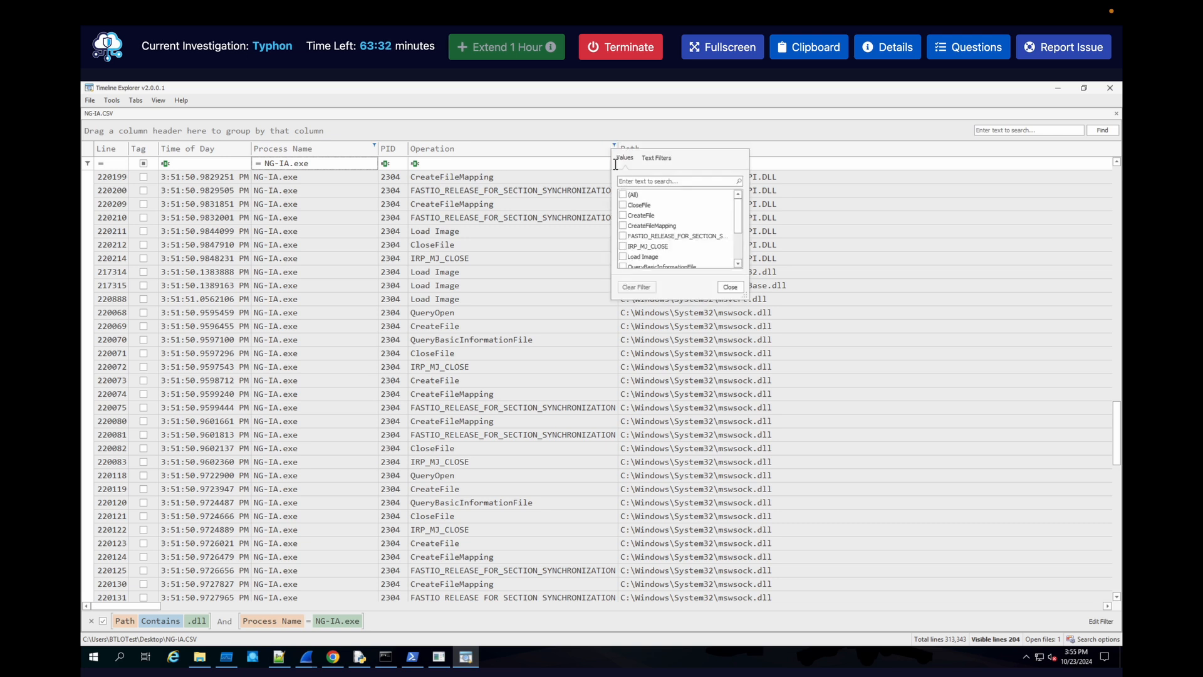
scroll(634, 231, down, 1)
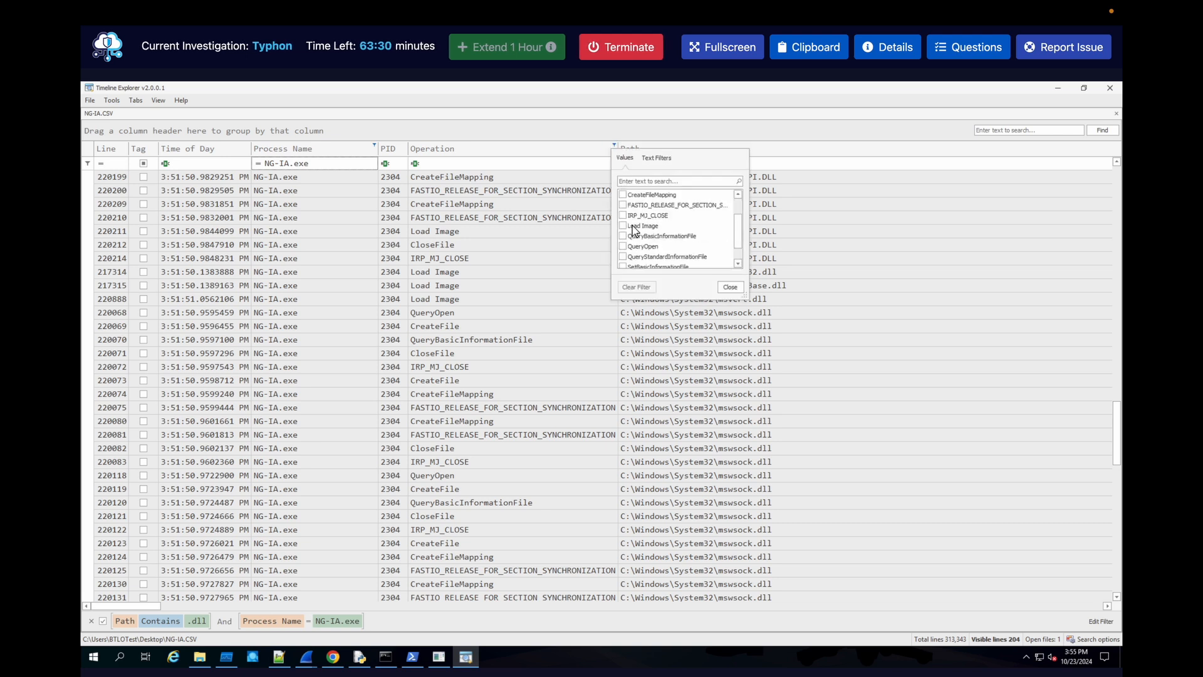
scroll(634, 230, down, 1)
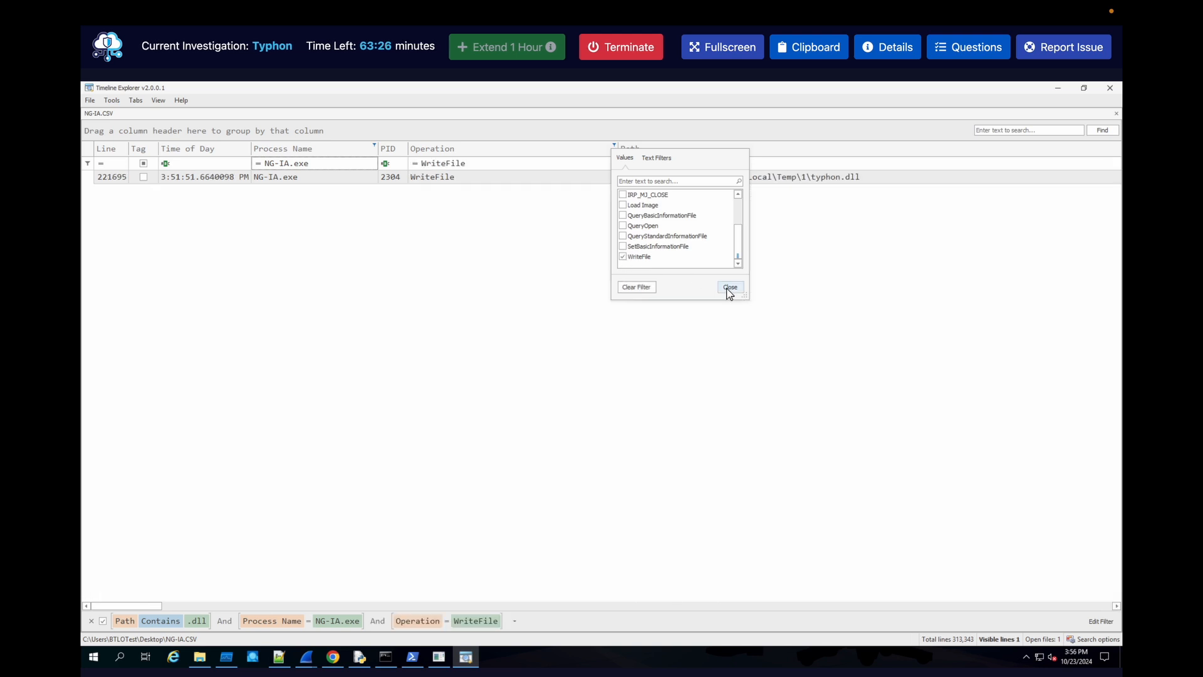
click(729, 287)
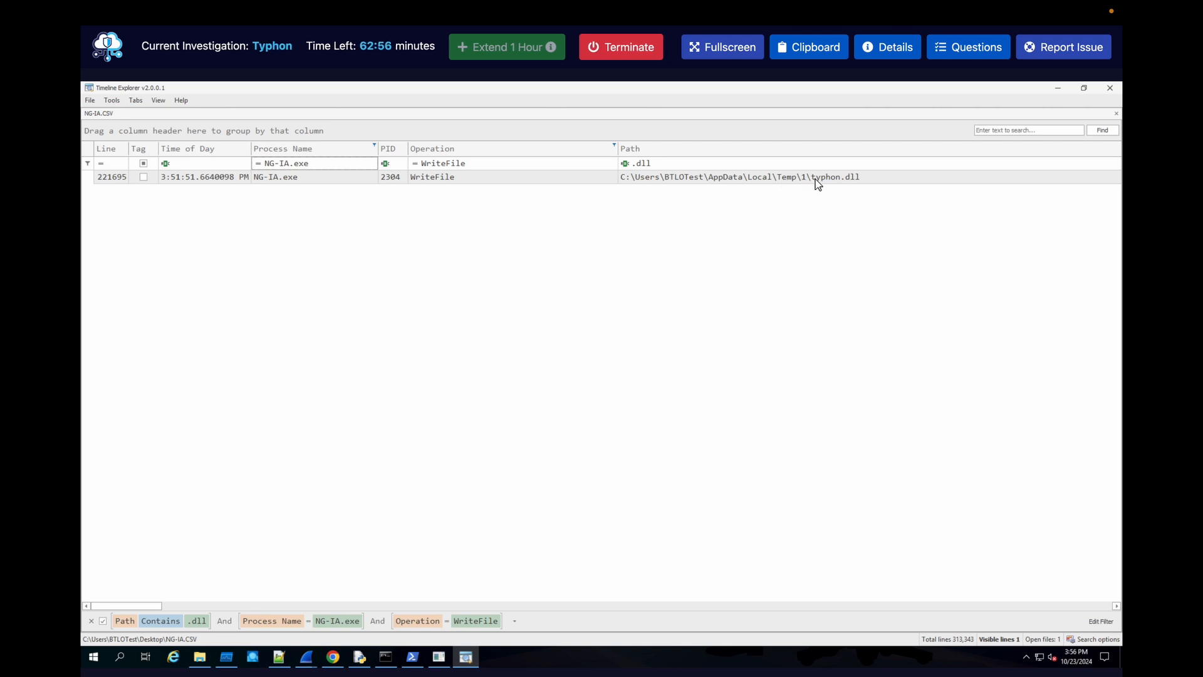
- Open the BleepingComputer article "Typhon info-stealing malware devs upgrade evasion capabilities" in a new browser tab
mouse_move(83, 138)
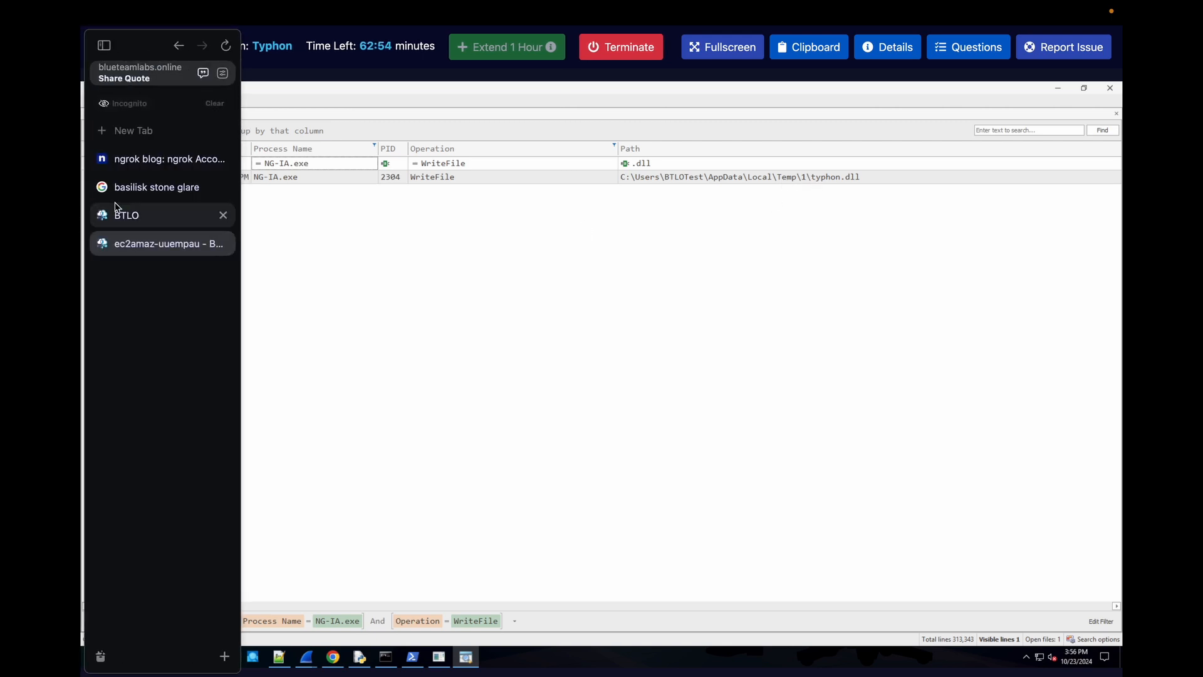
click(171, 129)
click(617, 298)
click(617, 299)
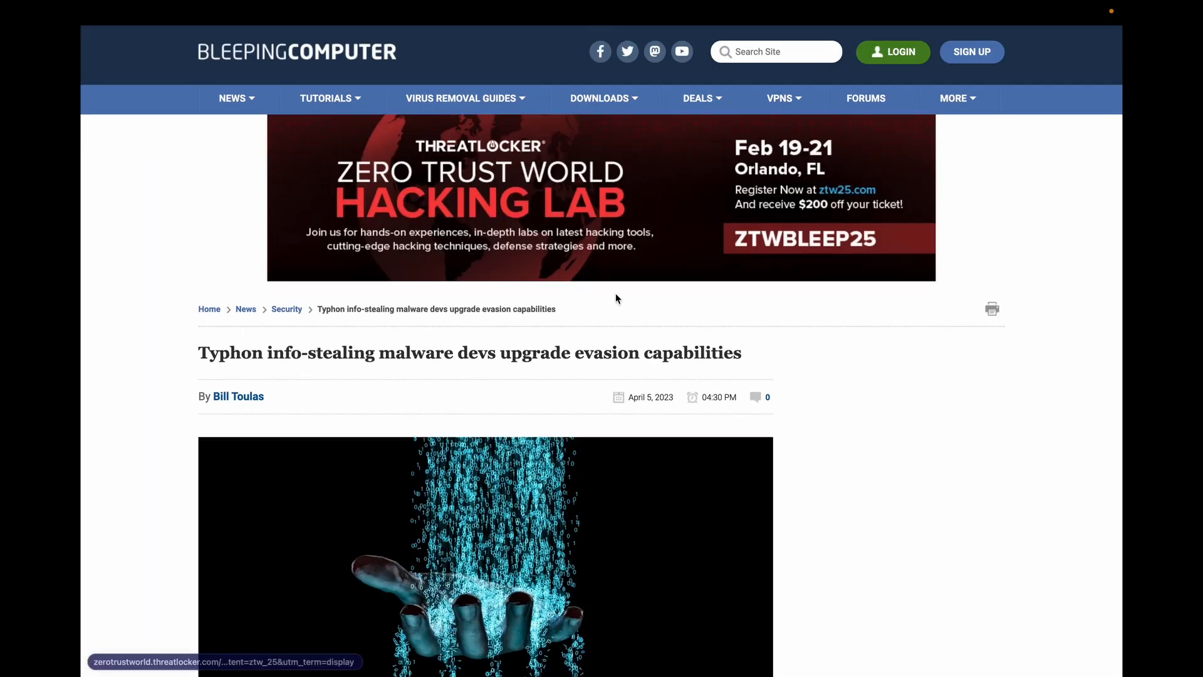
- Skim the Typhon article, search it for "dll", and return to the Google results
scroll(617, 299, down, 10)
scroll(617, 298, down, 8)
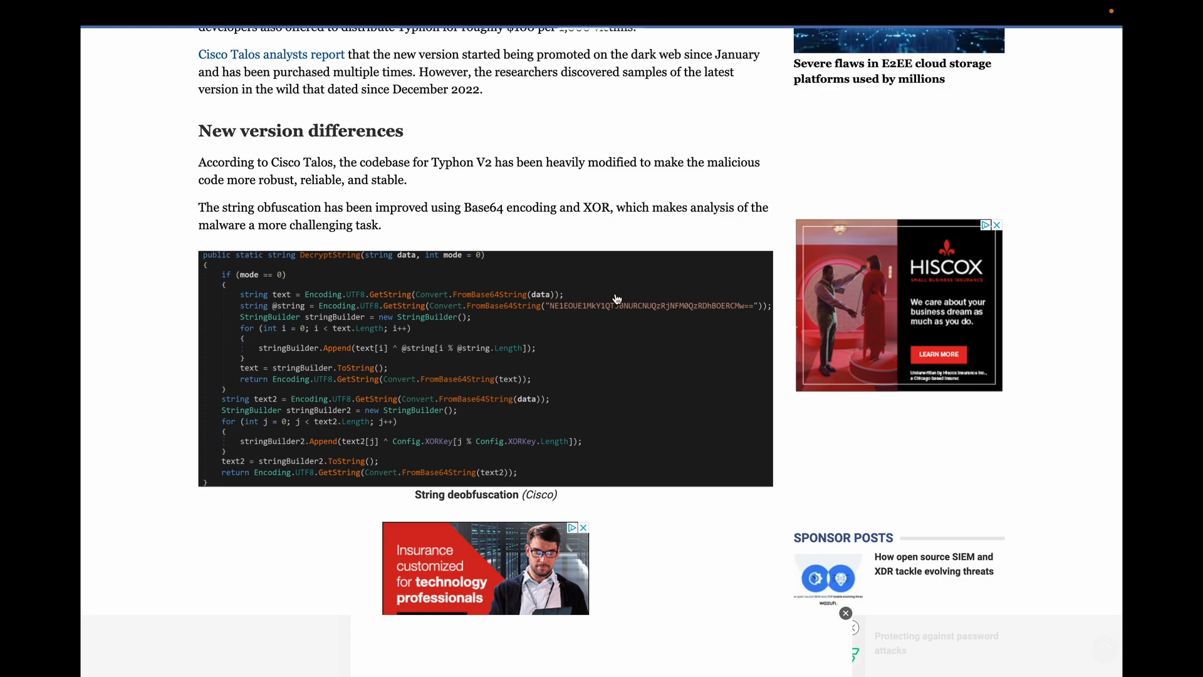
key(ctrl+f)
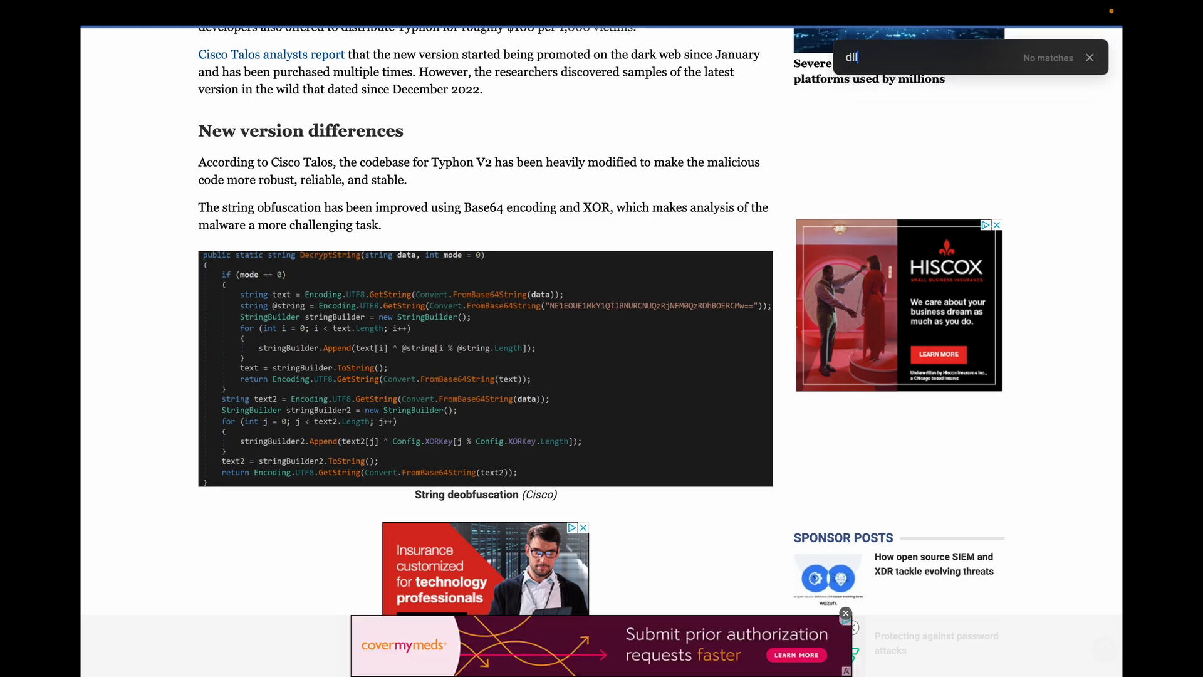
text(dll)
scroll(601, 351, left, 5)
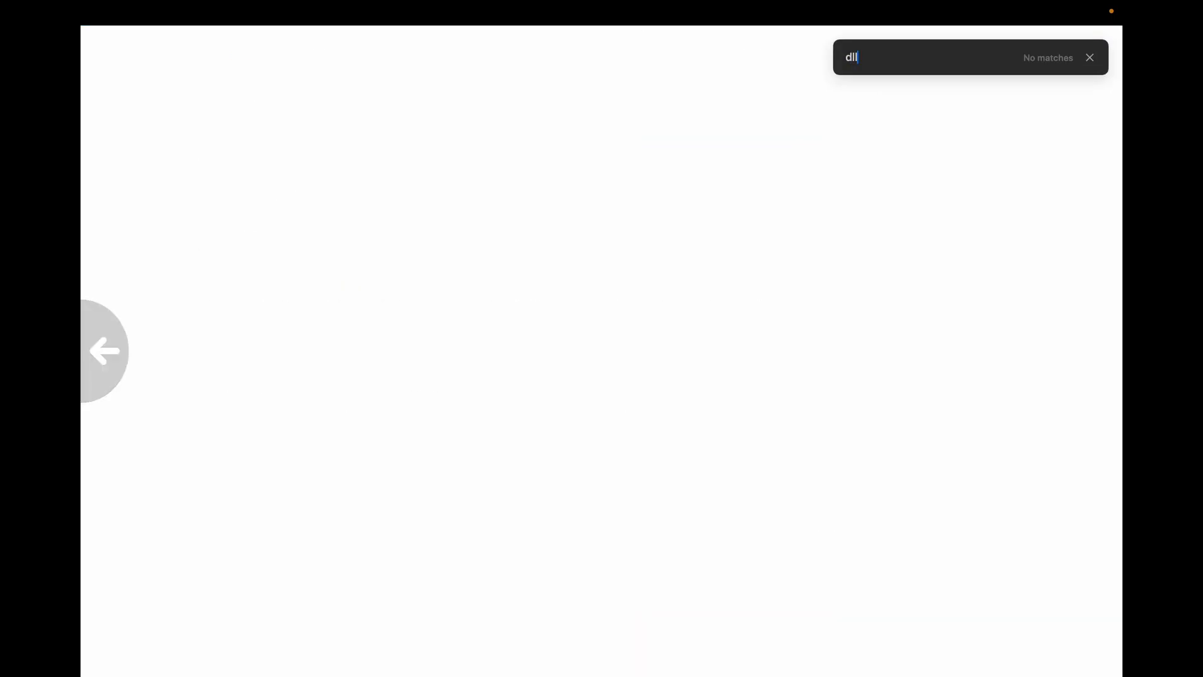
- Look through the "typhon dll" search results, trying the heroes35.net result "Typhon v. 2.9" and returning to the list
scroll(601, 351, down, 7)
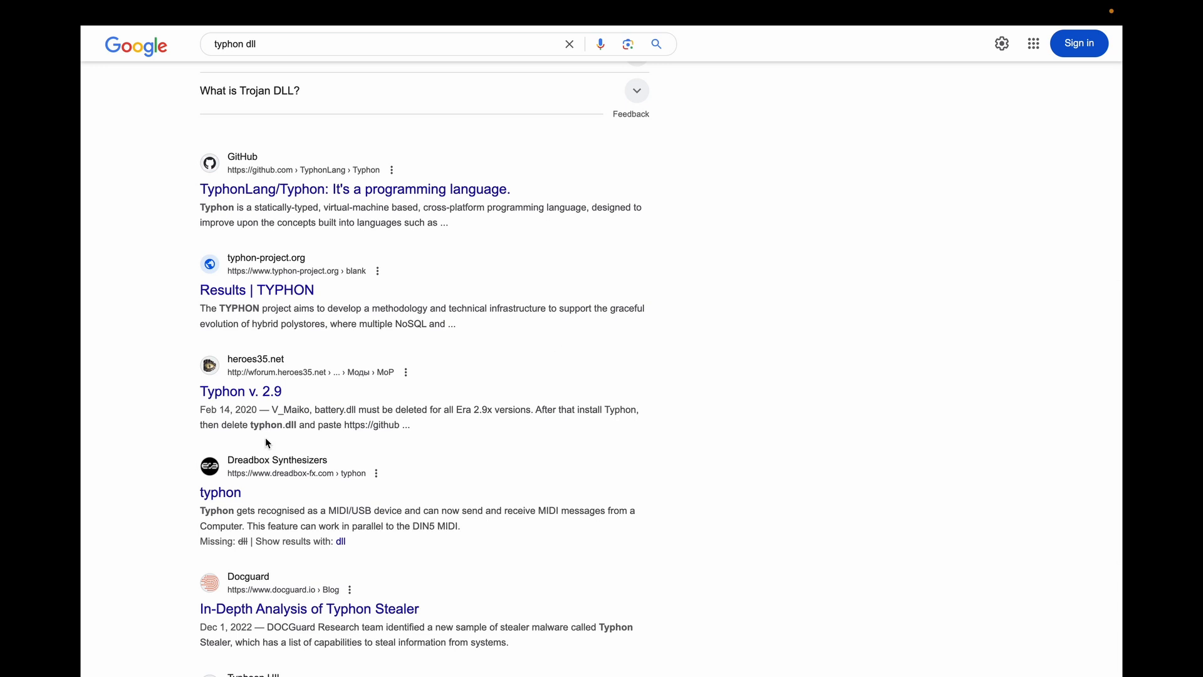
click(255, 394)
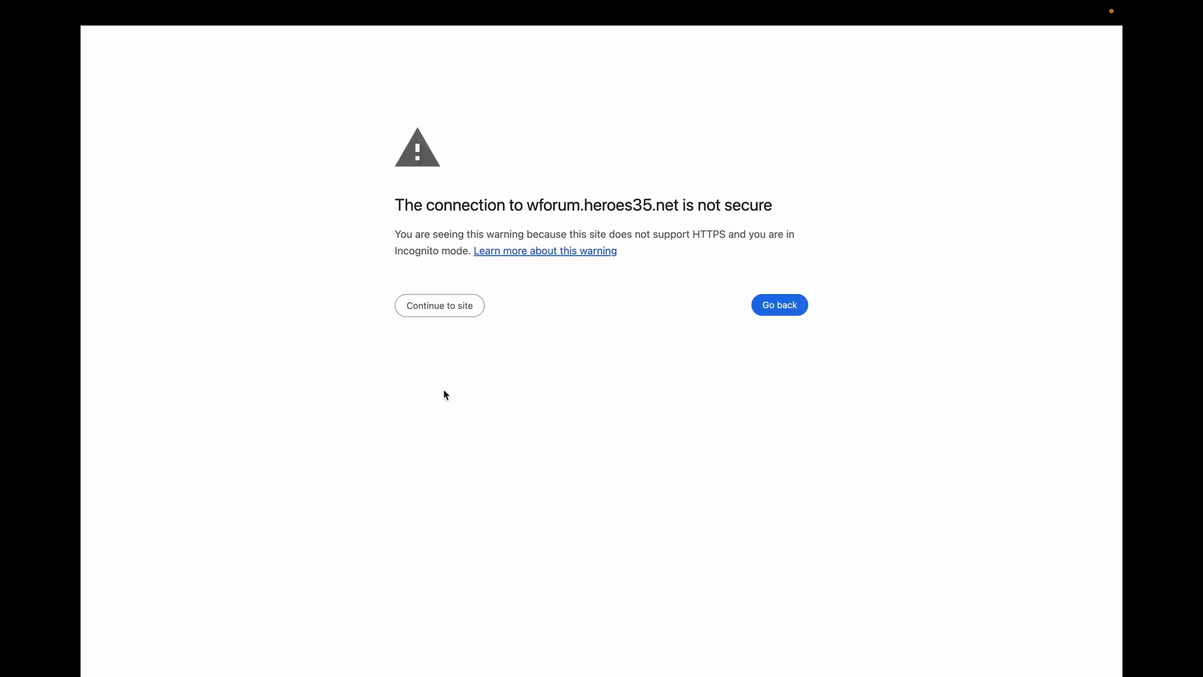
scroll(443, 394, left, 5)
scroll(443, 393, down, 4)
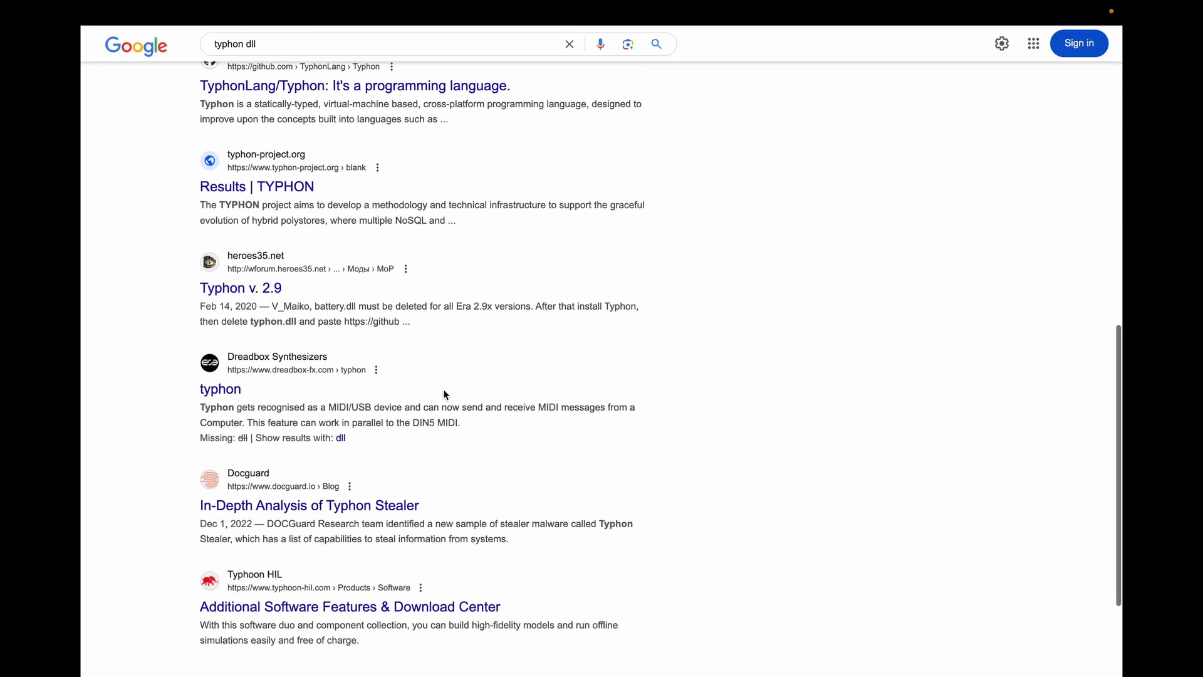
scroll(444, 395, up, 12)
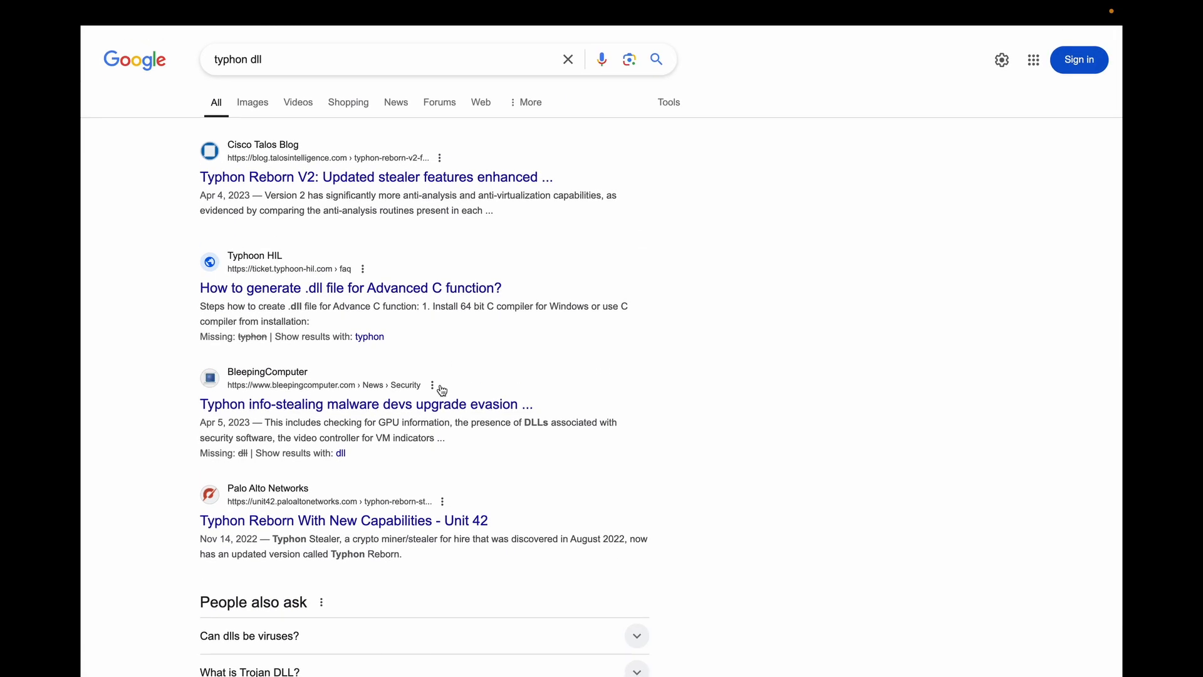
- Switch back to the Blue Team Labs Online investigation, show its questions, and activate the Q3 filename answer field
mouse_move(83, 294)
click(159, 271)
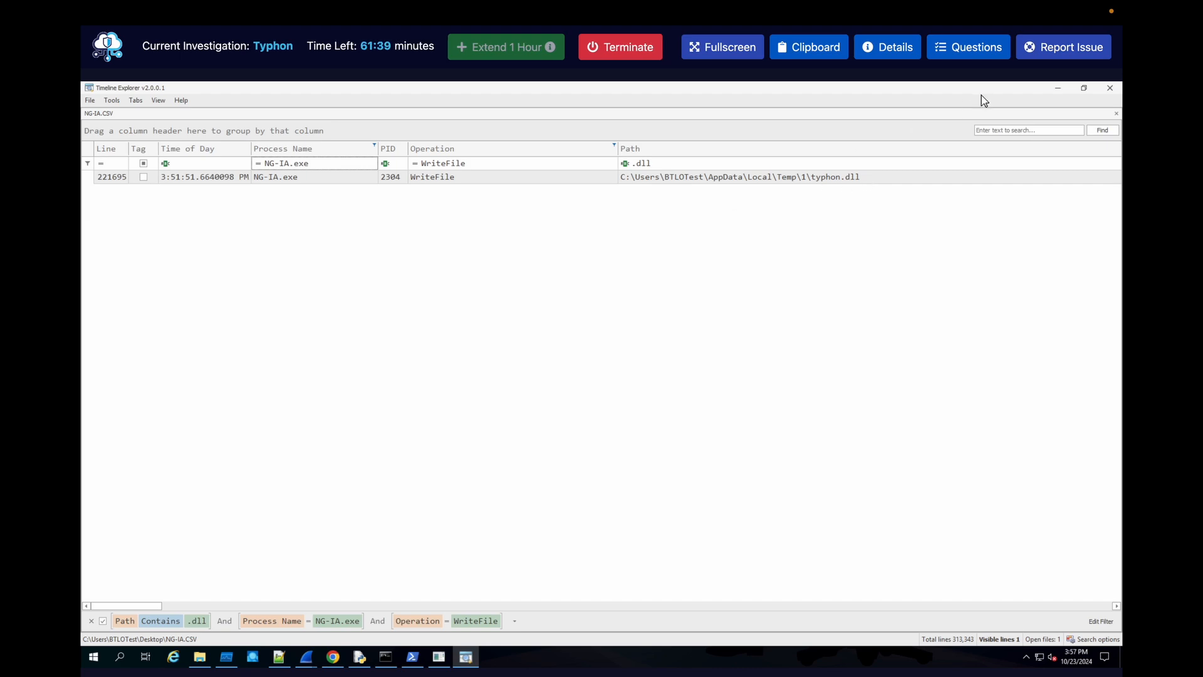
click(978, 58)
scroll(921, 438, down, 1)
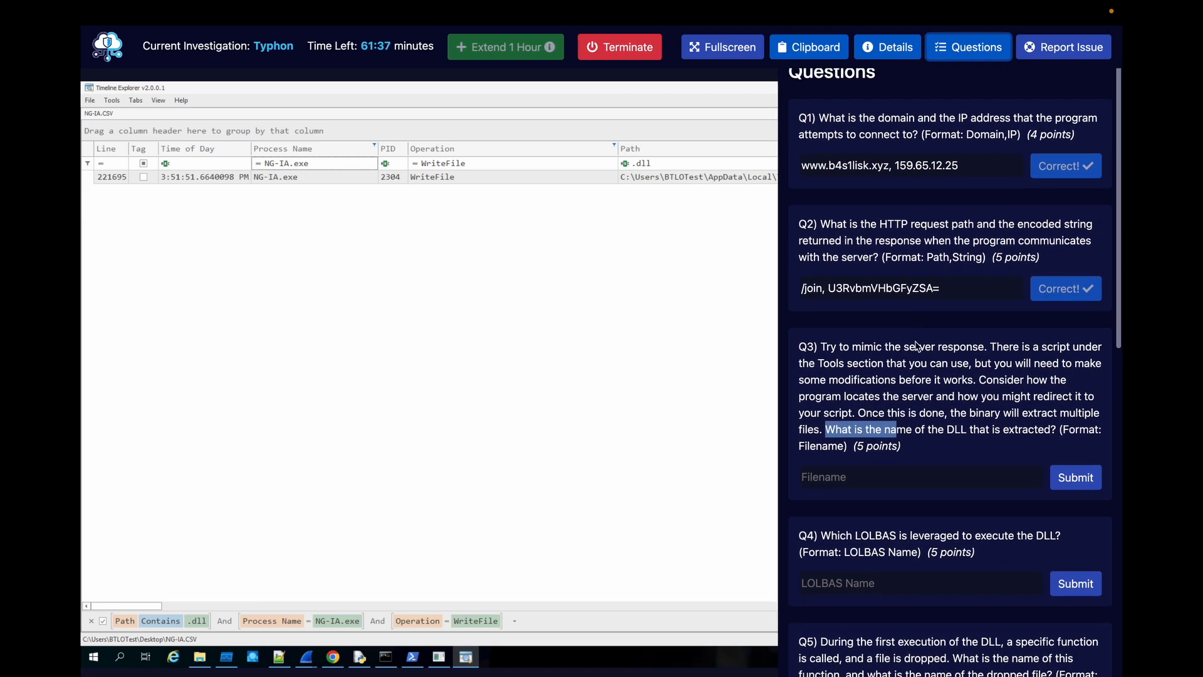
click(921, 477)
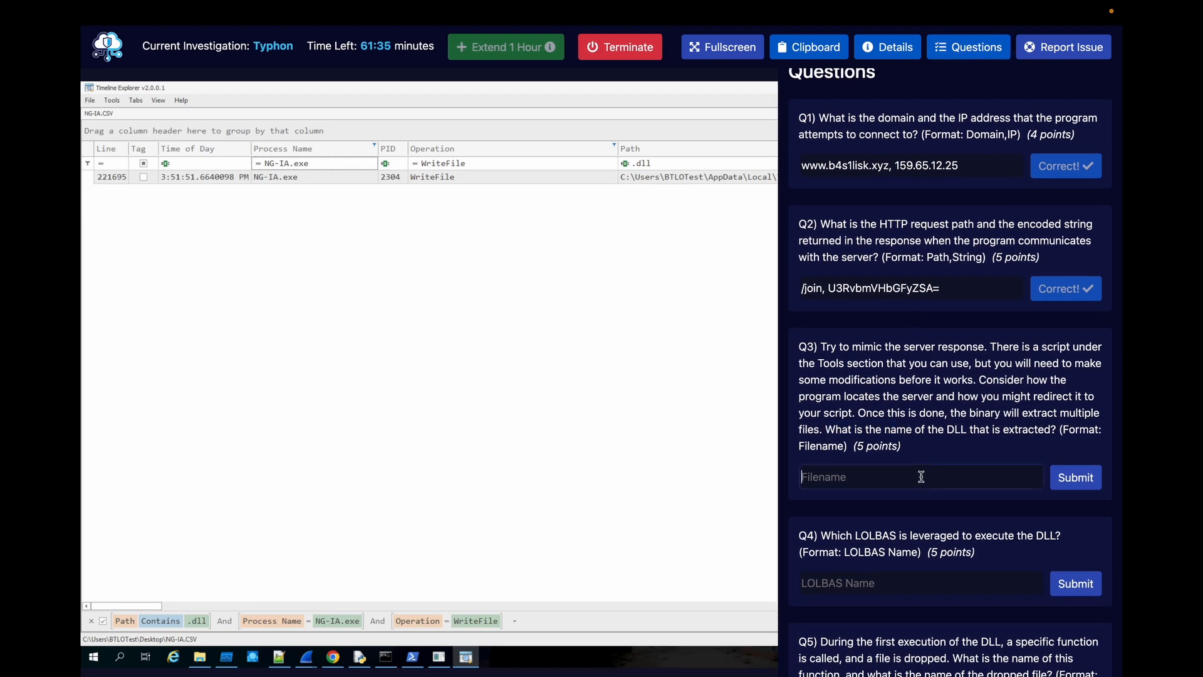
- Submit typhon.dll as the answer to Q3 on the extracted DLL's name
text(t)
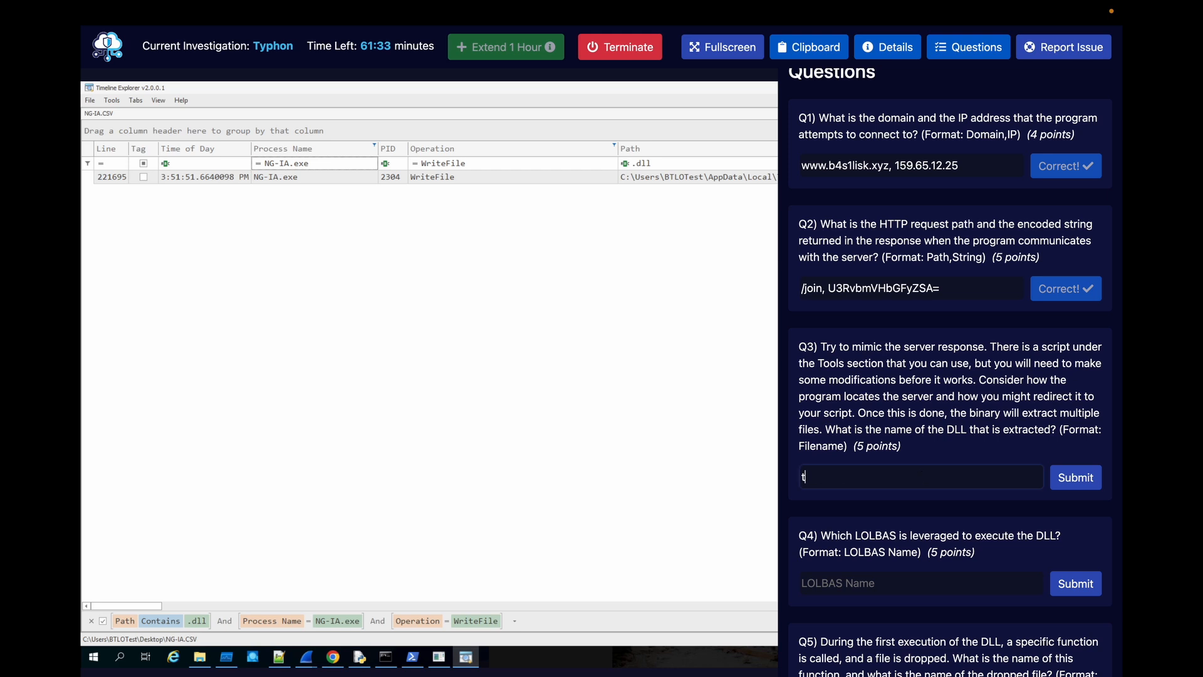
text(yphon.)
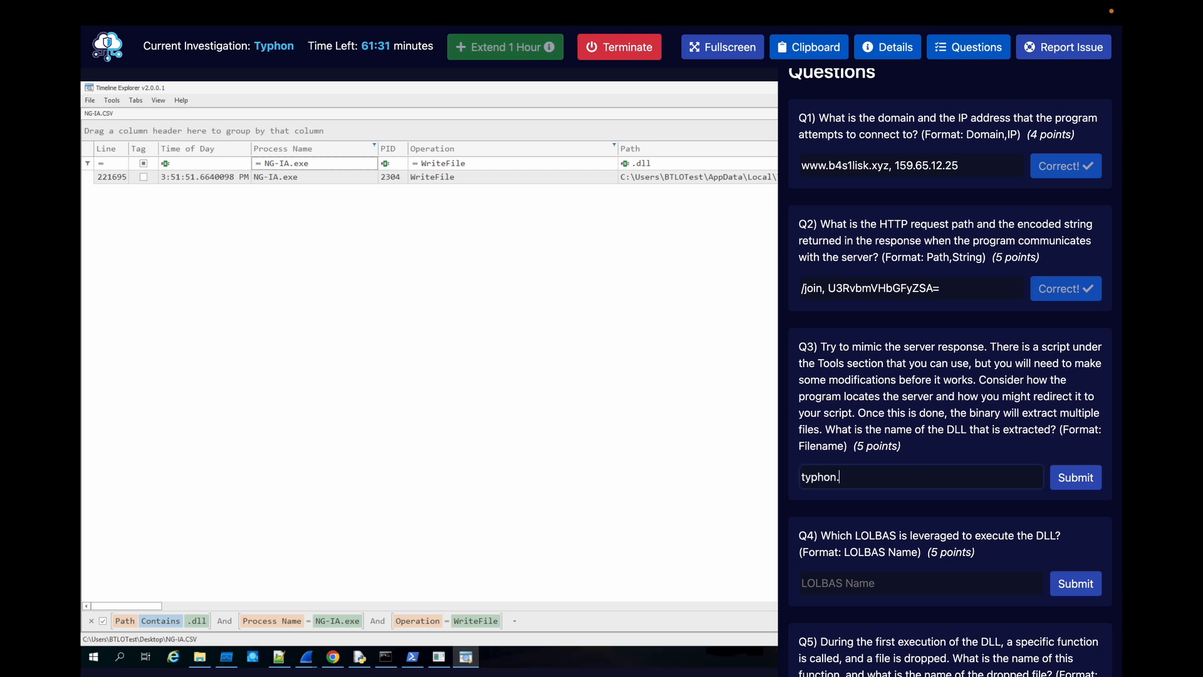
text(dll)
key(Return)
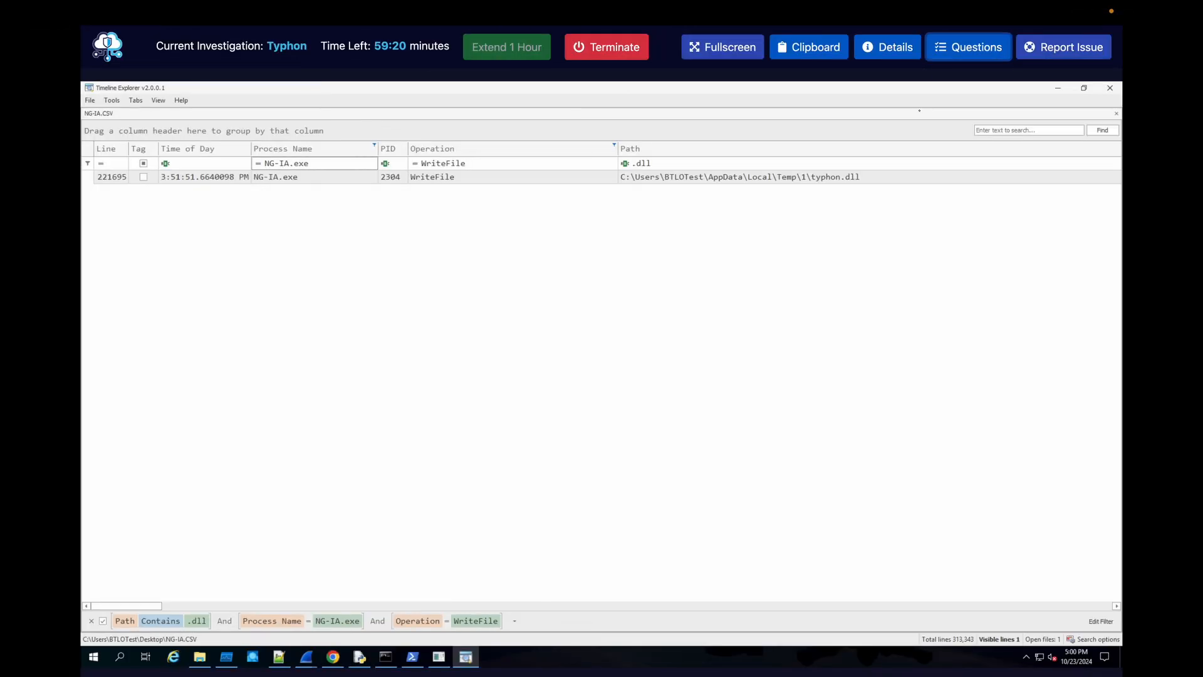
- Review the next unanswered investigation questions, starting with Q4 on the LOLBAS that executes the DLL
click(954, 55)
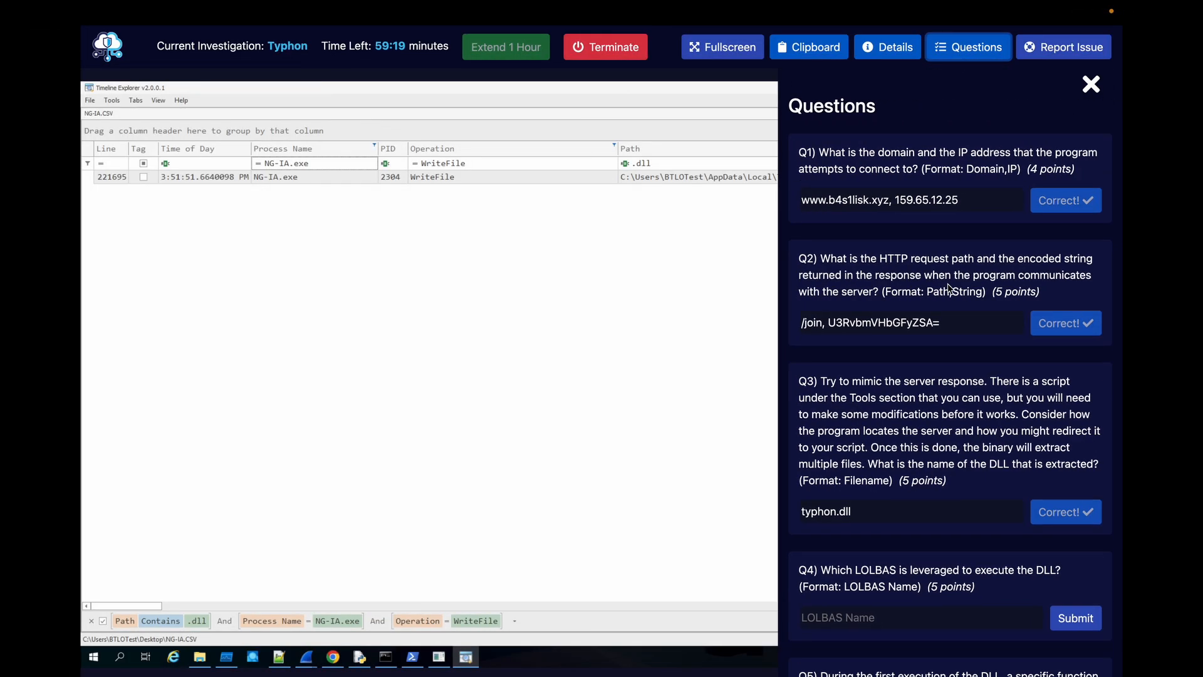
scroll(950, 289, down, 5)
scroll(950, 288, down, 1)
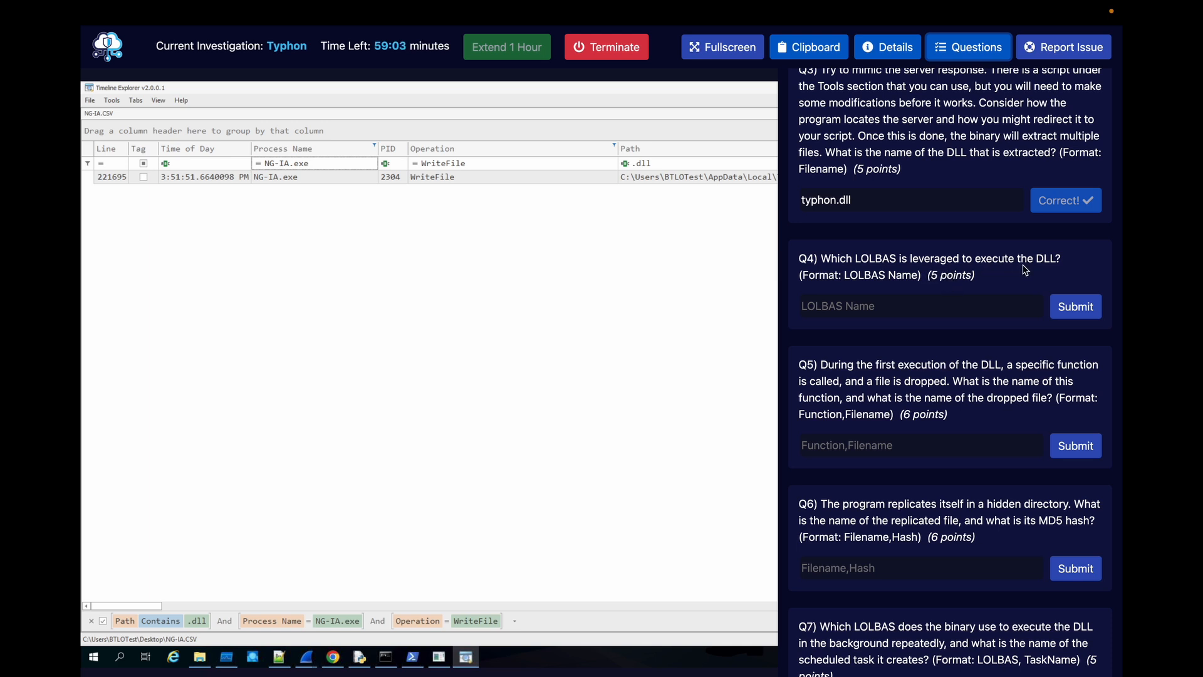
scroll(927, 220, up, 1)
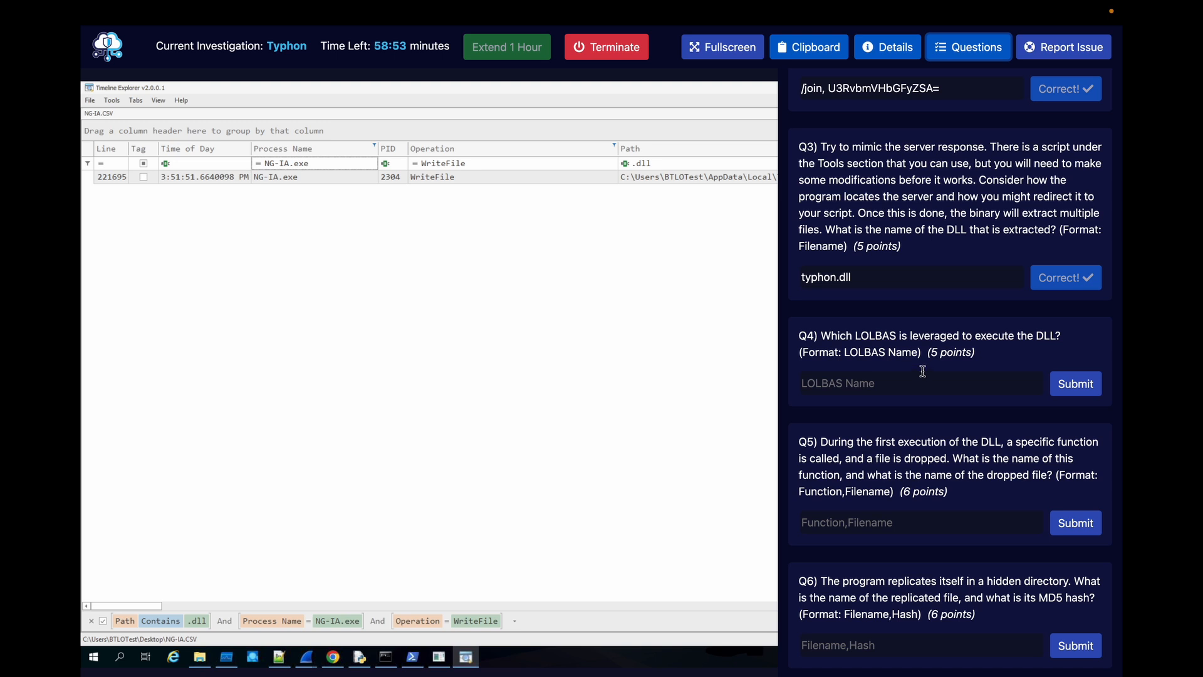
click(962, 50)
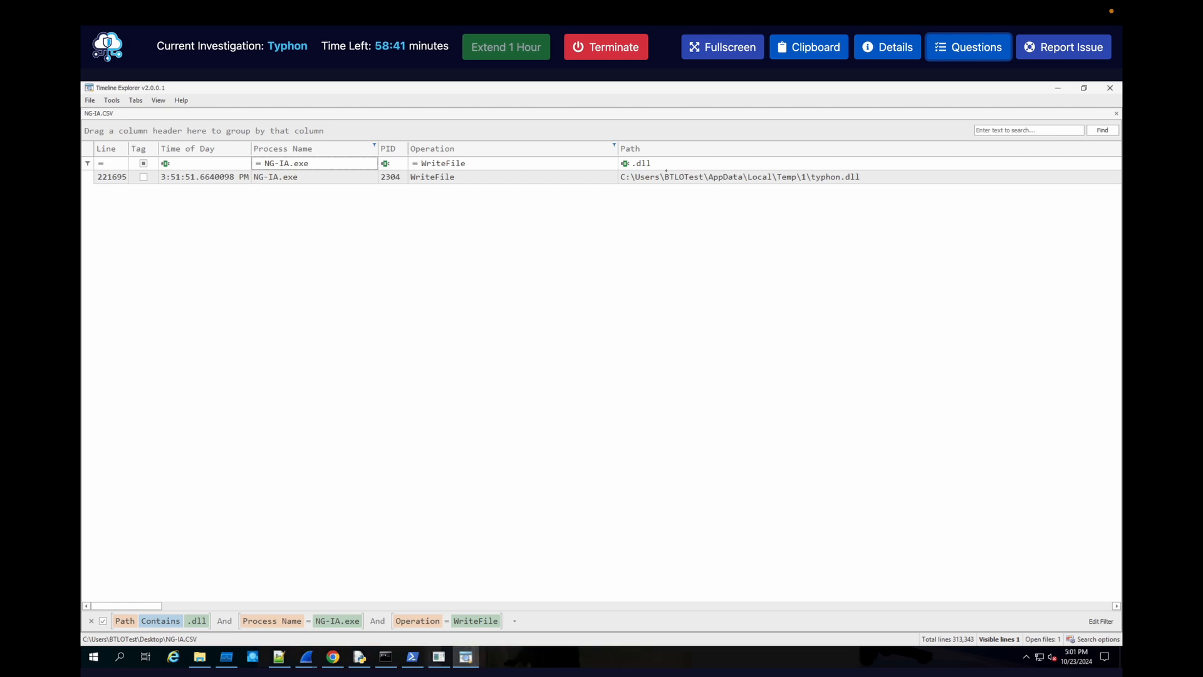
- Check the available Operation filter values, and clear all active filters from the NG-IA.CSV timeline
click(657, 167)
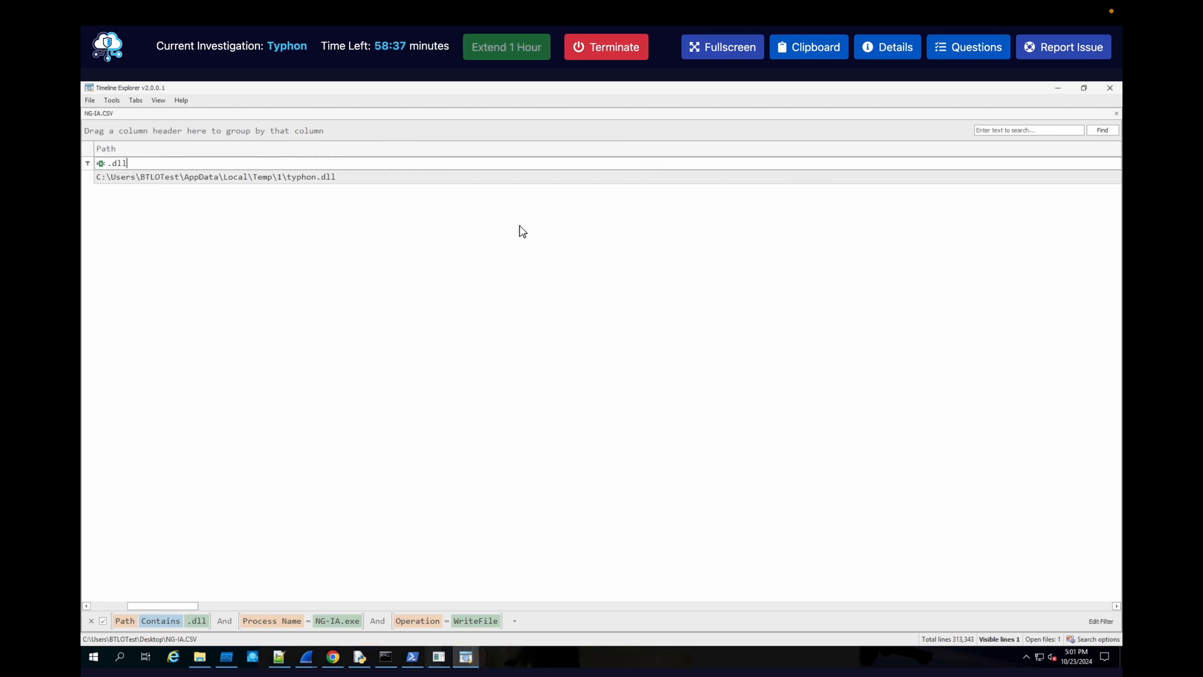
drag(201, 606, 94, 603)
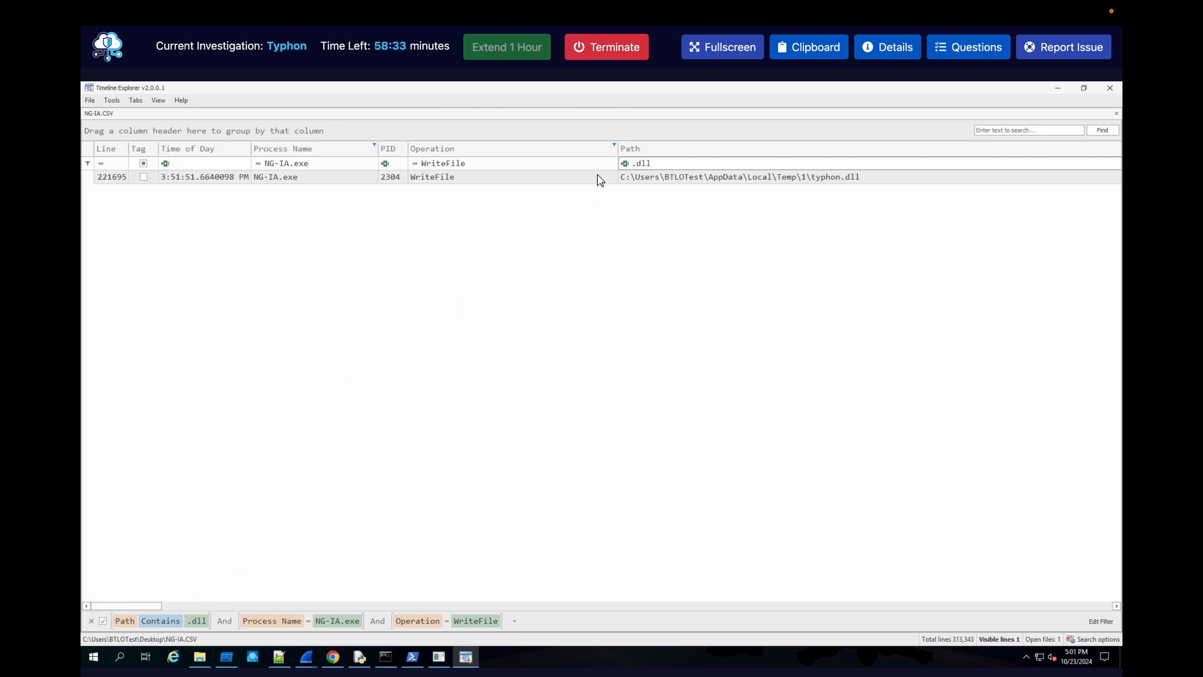
click(613, 148)
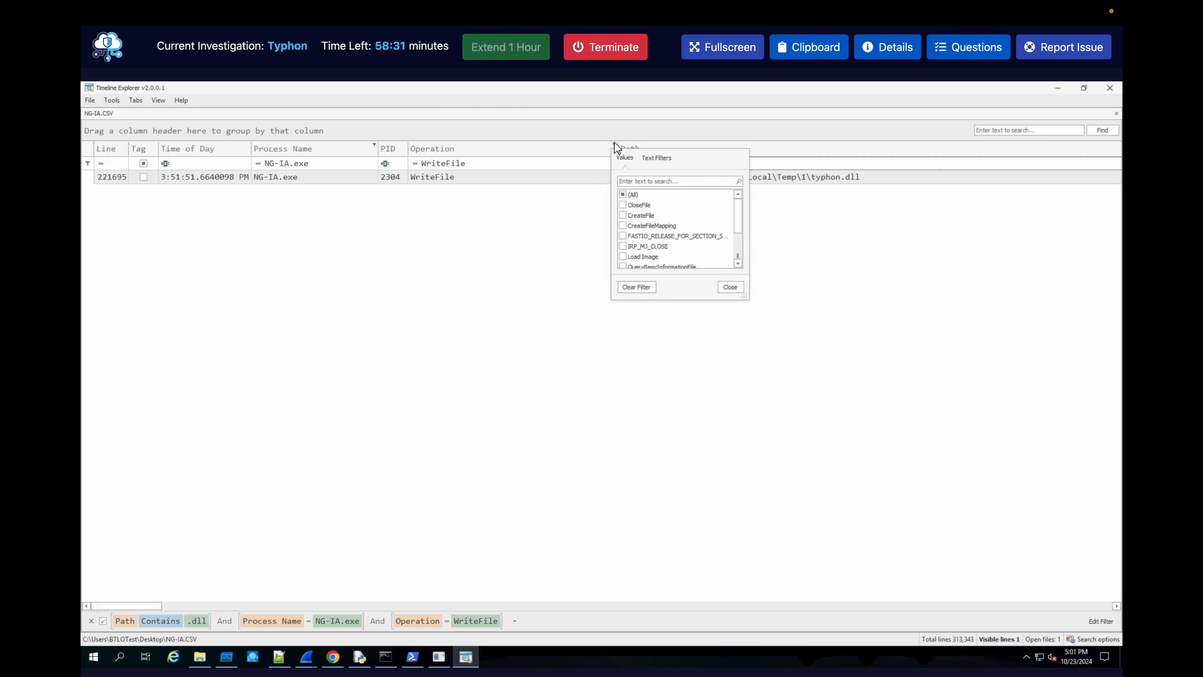
scroll(629, 223, down, 2)
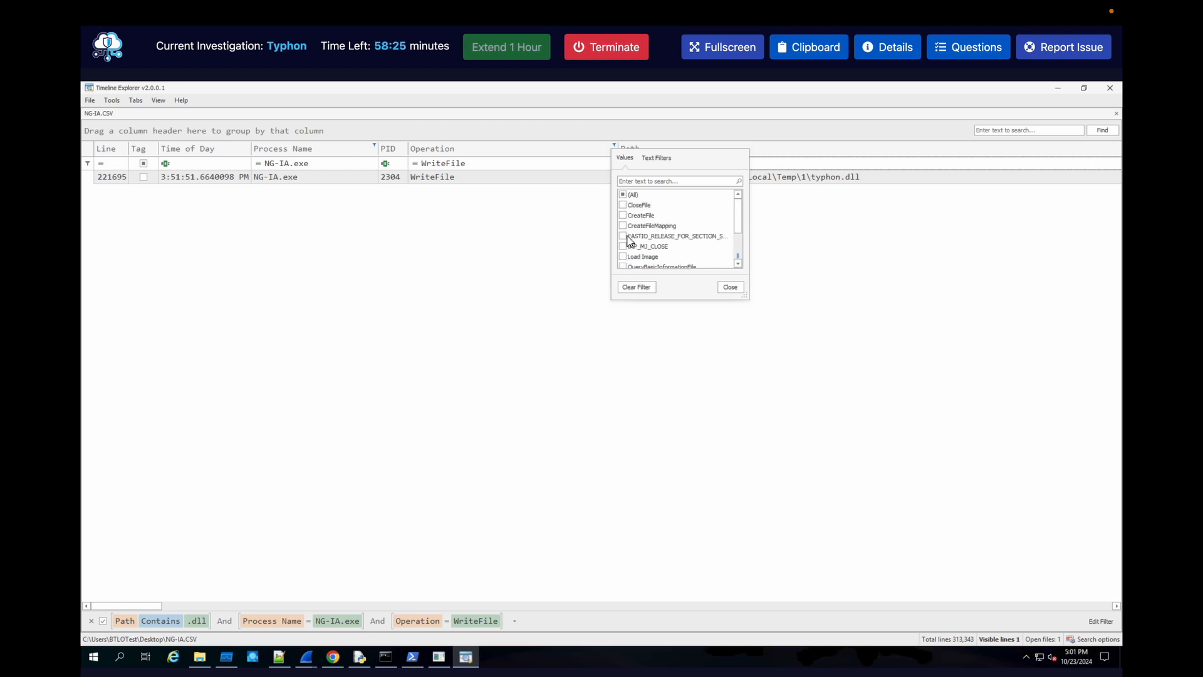
scroll(630, 243, down, 2)
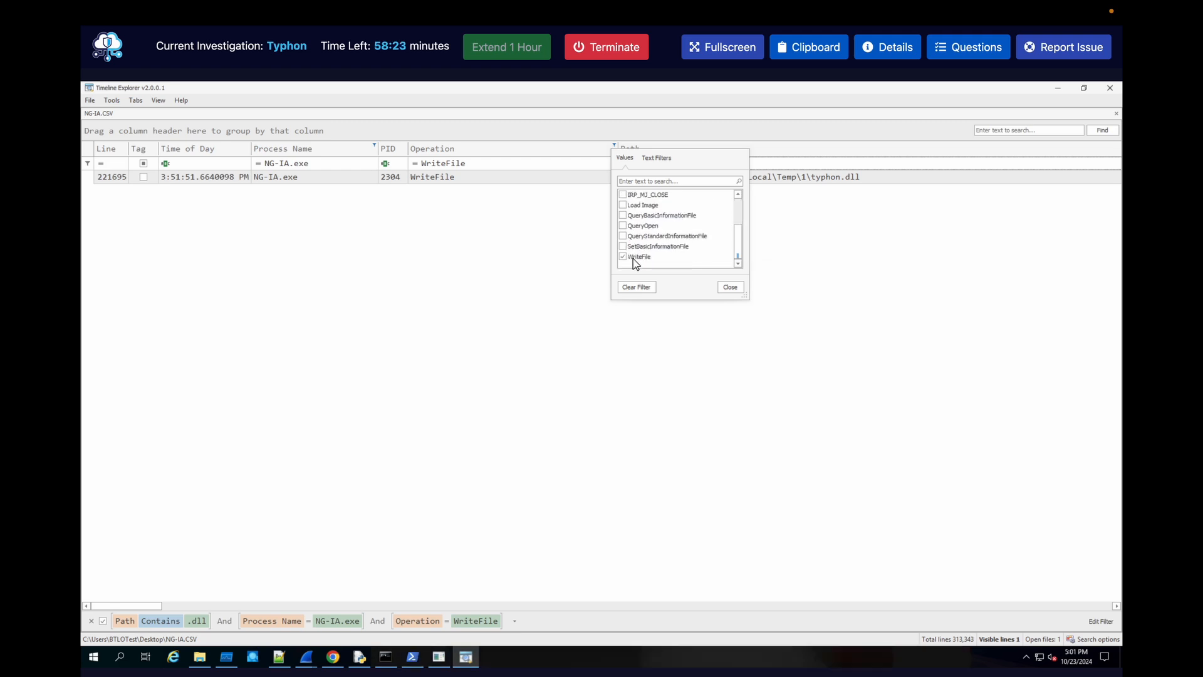
click(90, 624)
click(89, 621)
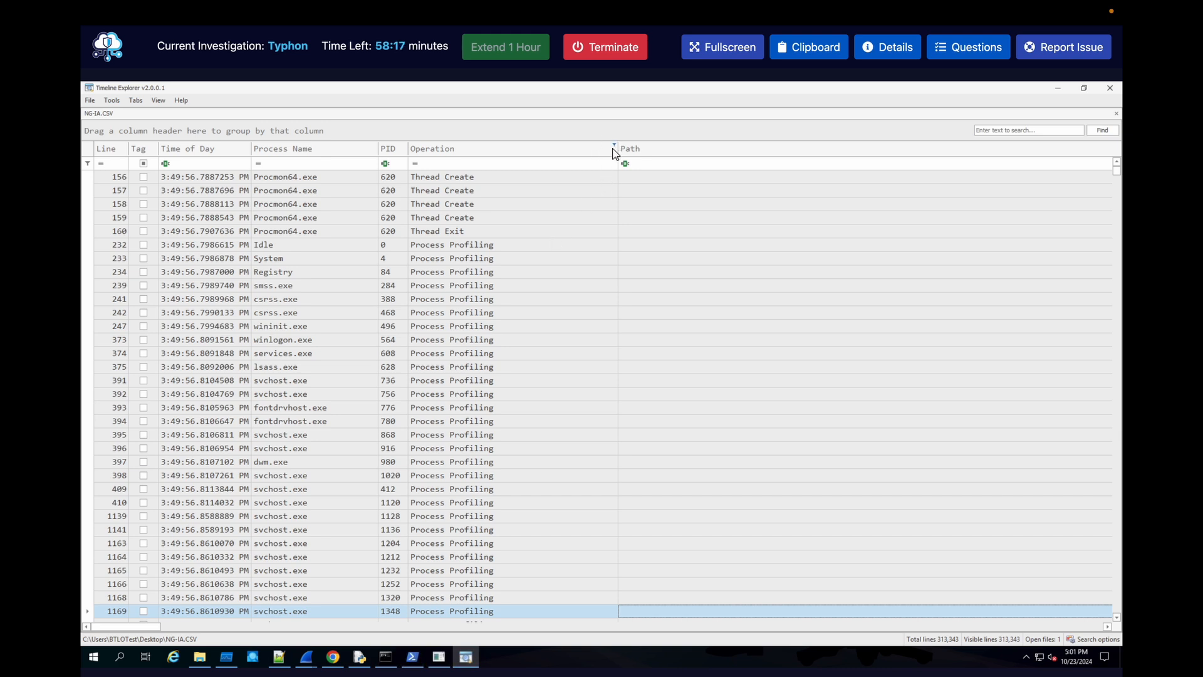
- Filter the timeline's Operation column to Process Create events
click(615, 145)
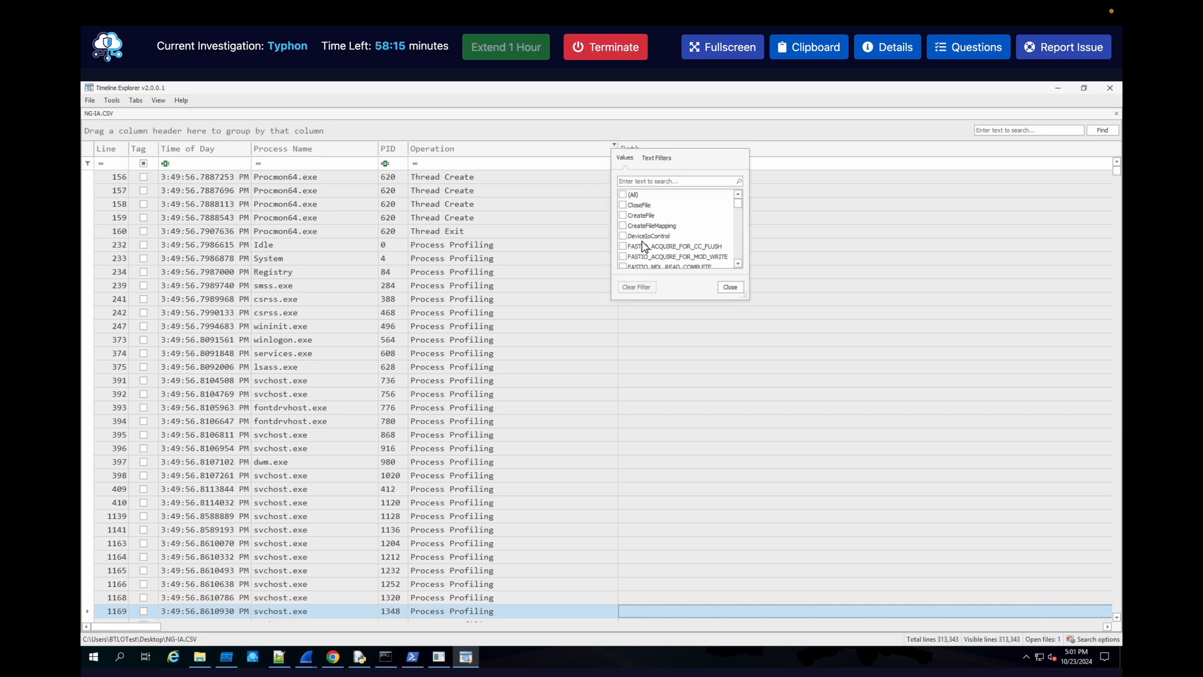
scroll(643, 246, down, 6)
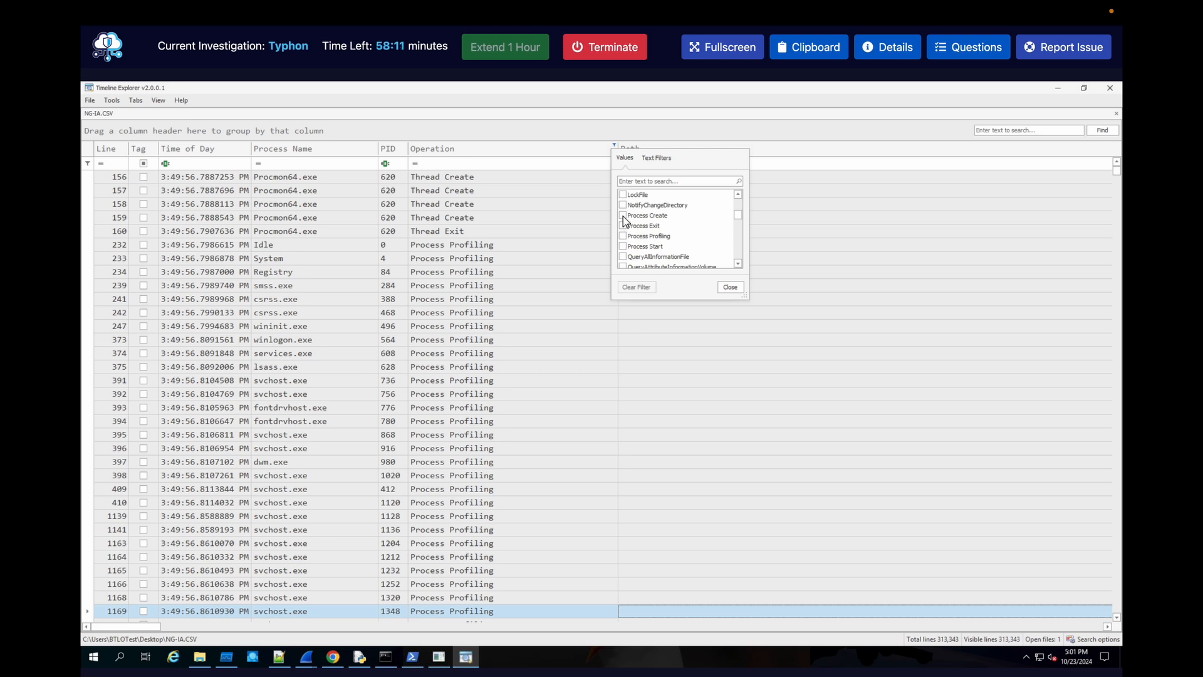
click(623, 216)
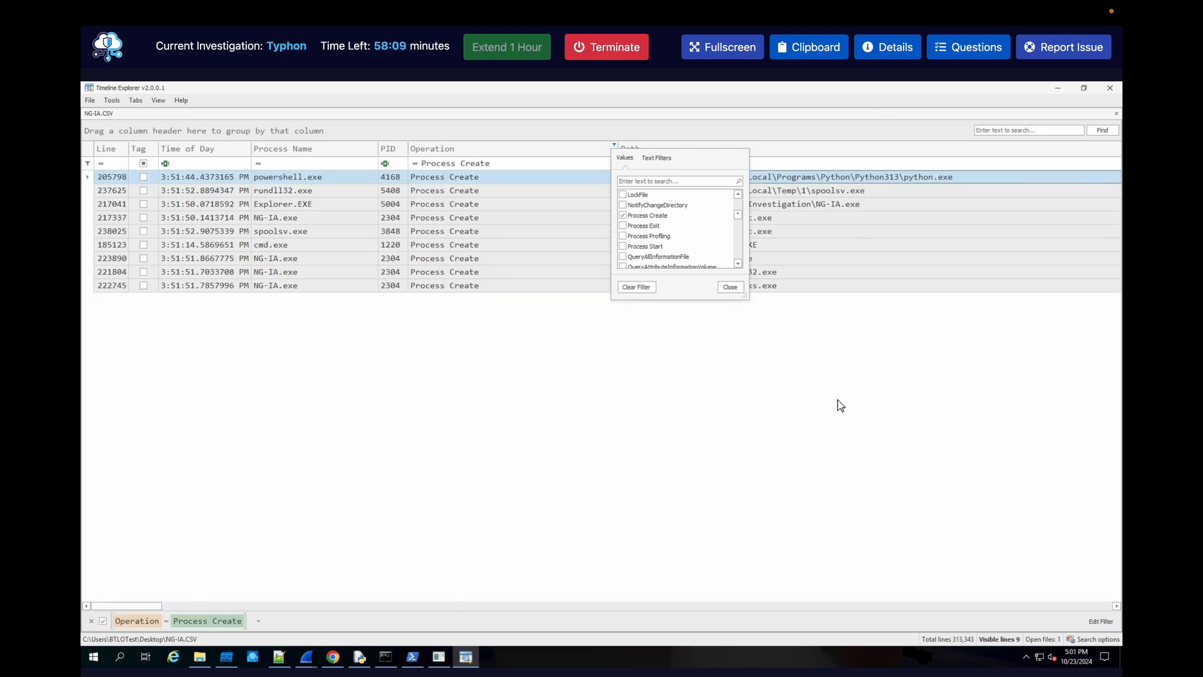
- Reread Q4 about the LOLBAS leveraged to execute the DLL, and return to the timeline
click(983, 54)
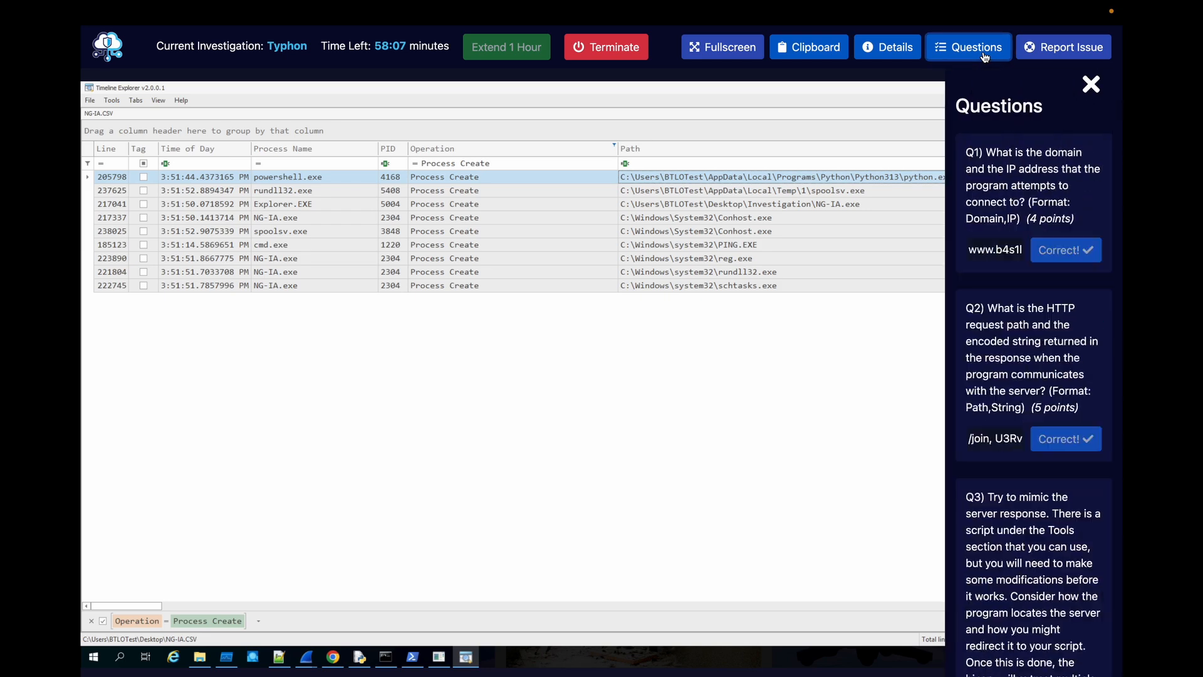
scroll(921, 275, down, 10)
scroll(921, 276, up, 7)
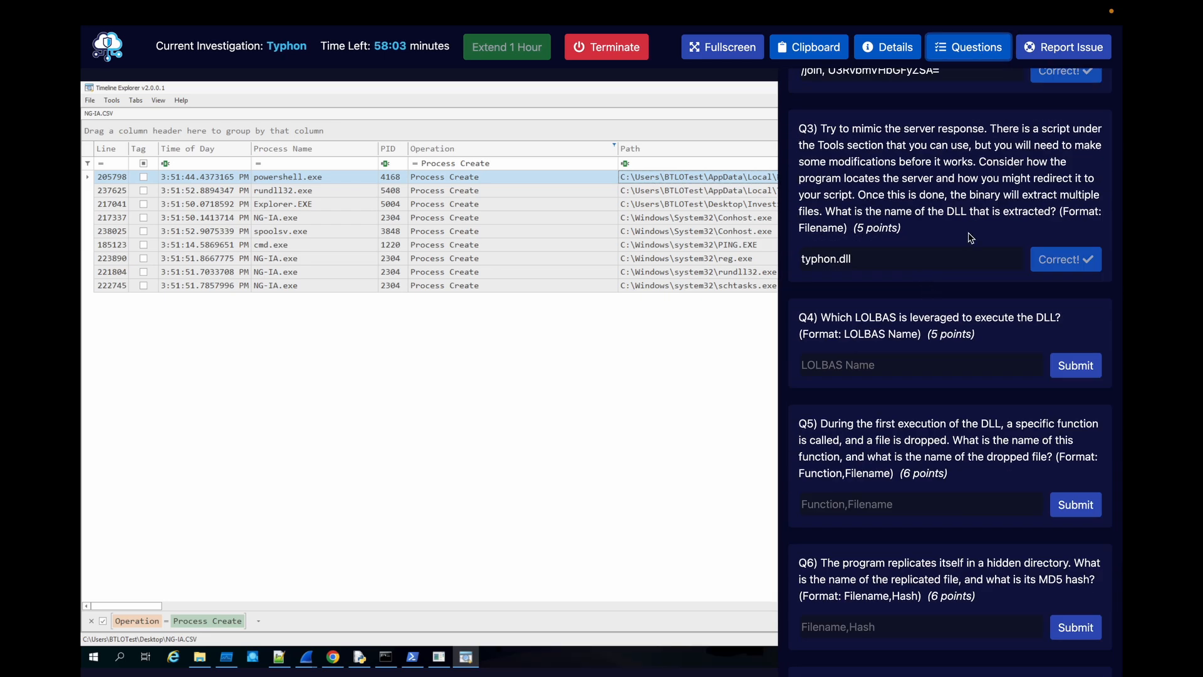
click(991, 58)
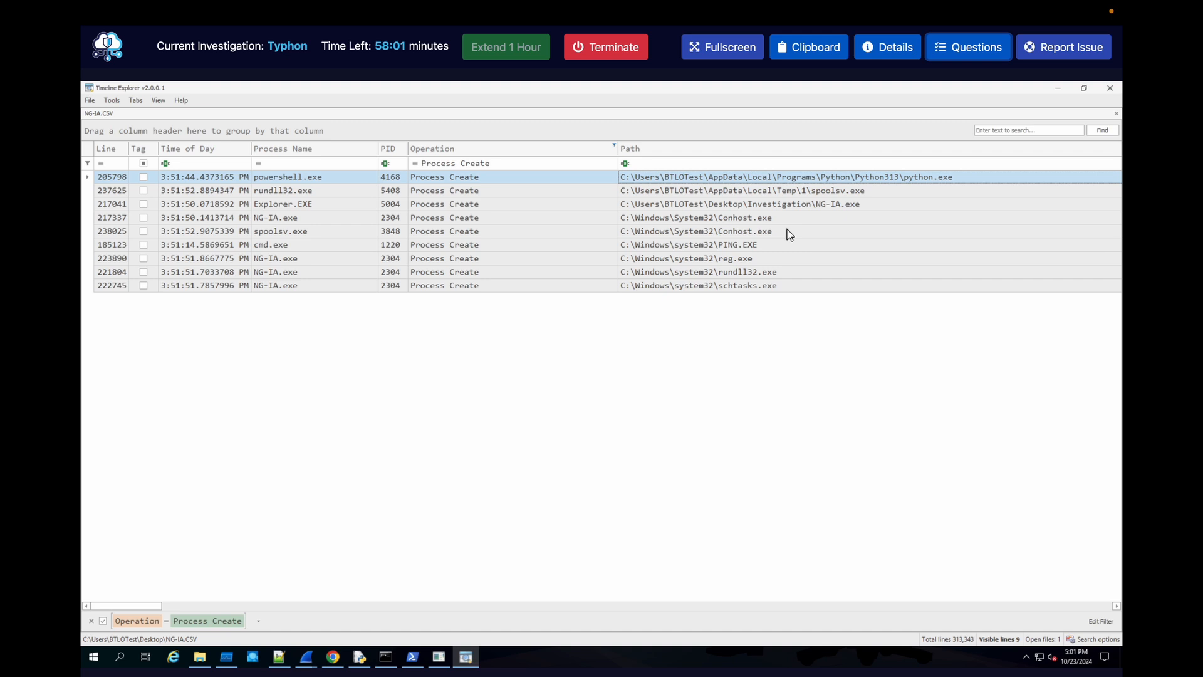
- Examine the paths of the Process Create events for LOLBAS candidates, comparing the spoolsv.exe, schtasks.exe and Conhost.exe entries
click(802, 204)
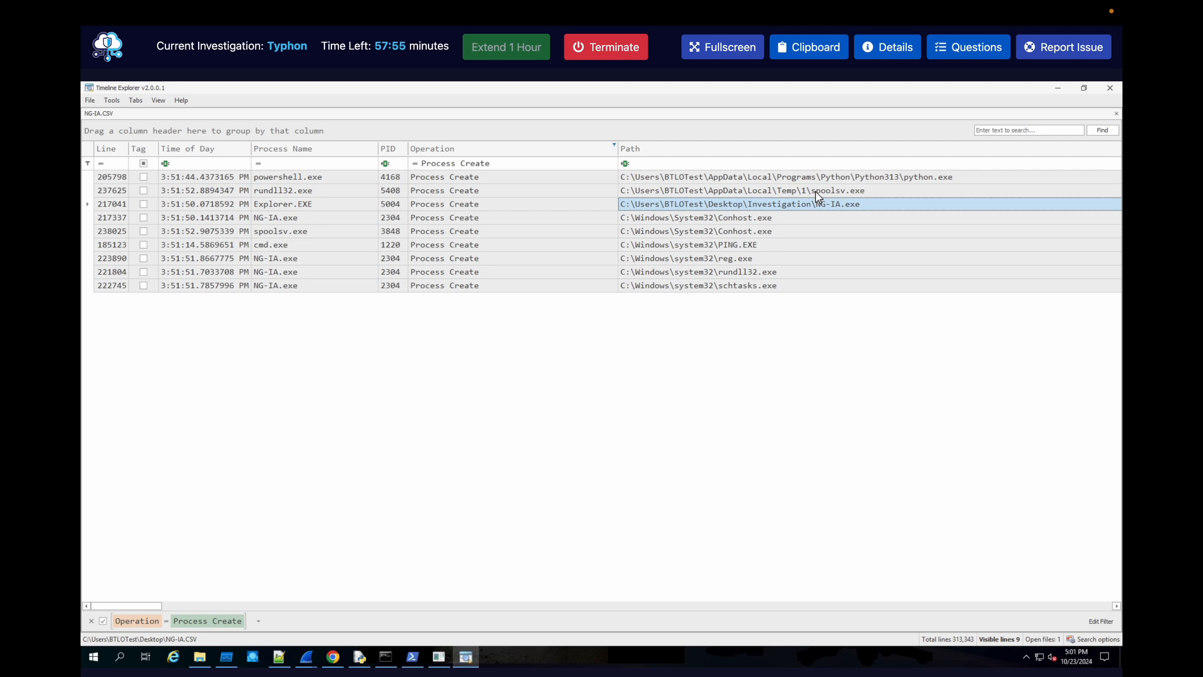
click(815, 192)
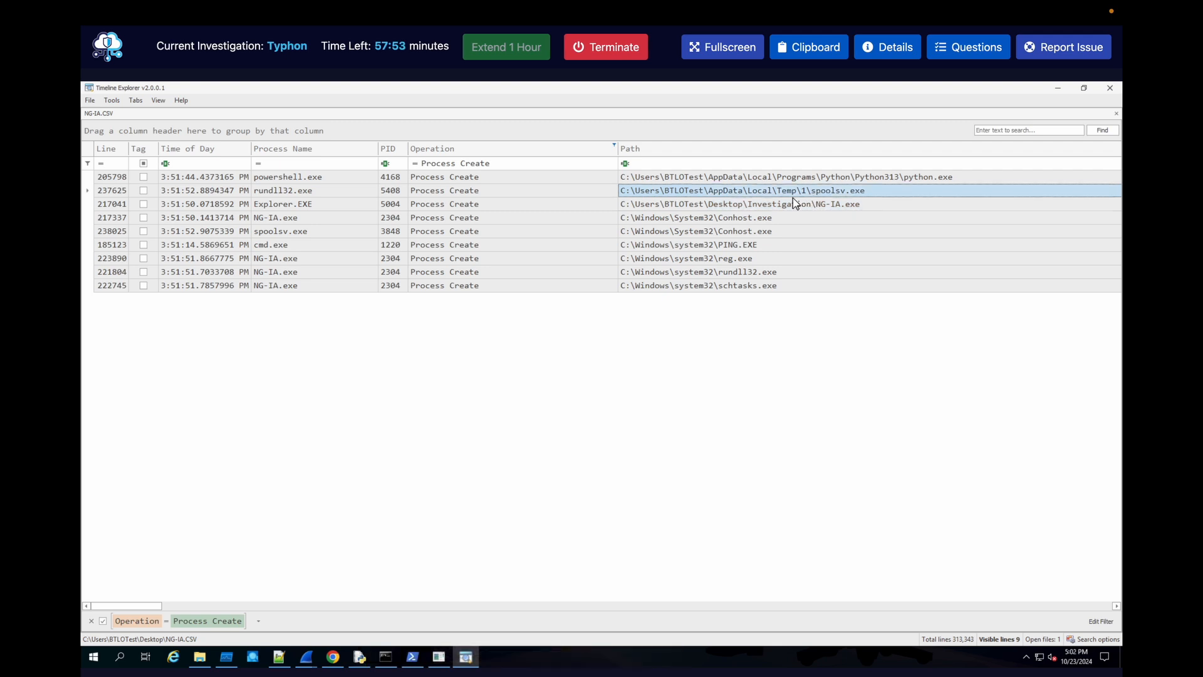
click(815, 178)
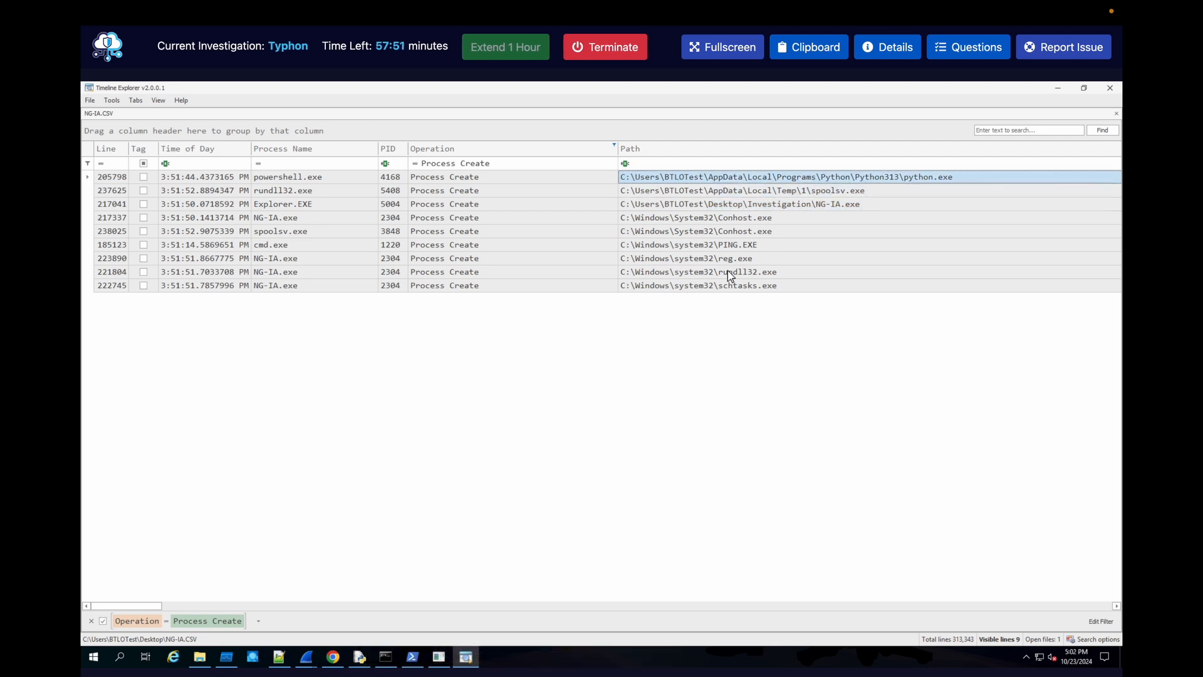
click(824, 192)
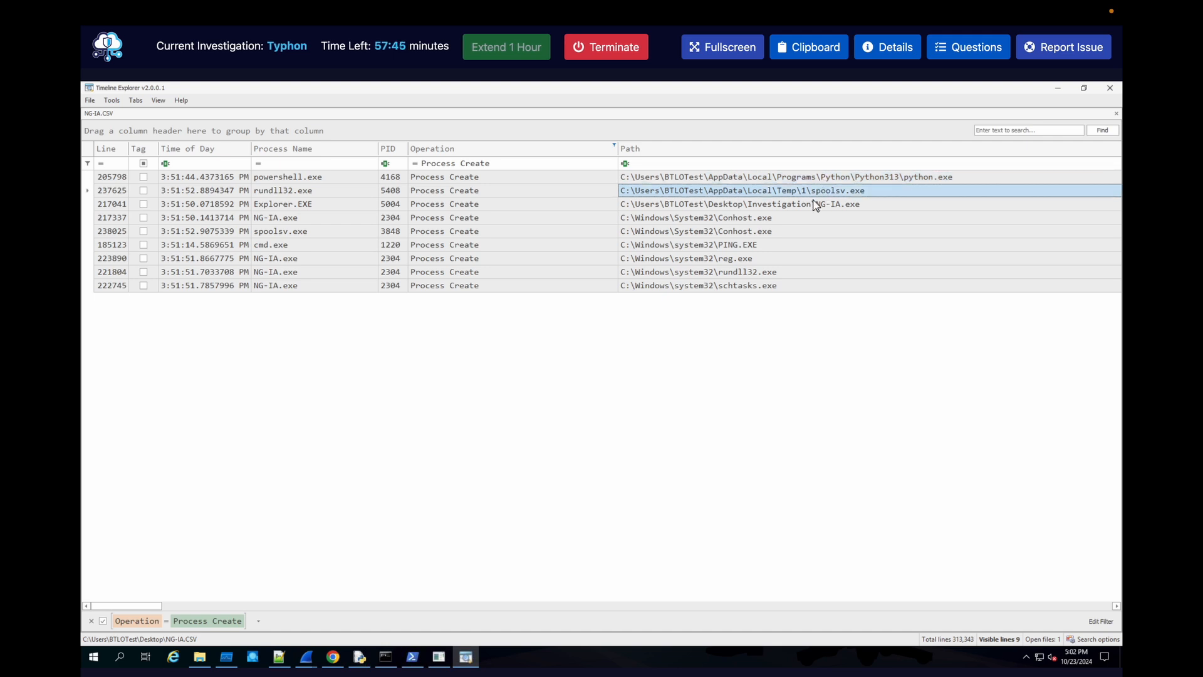
click(744, 232)
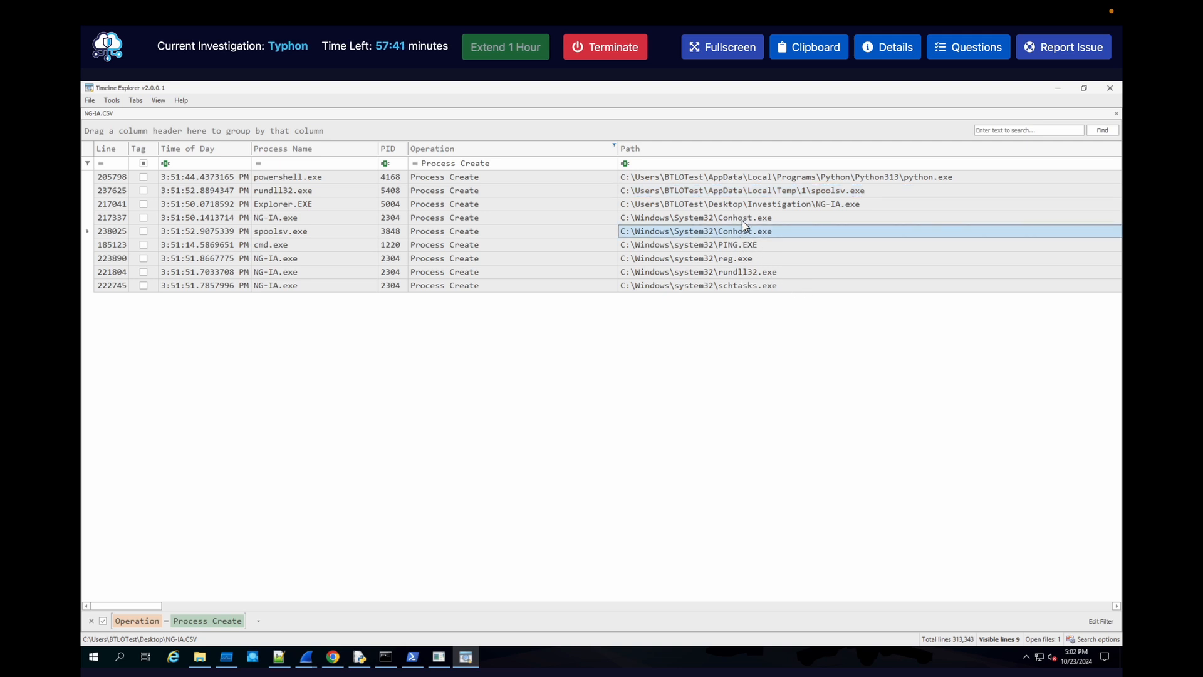
click(743, 218)
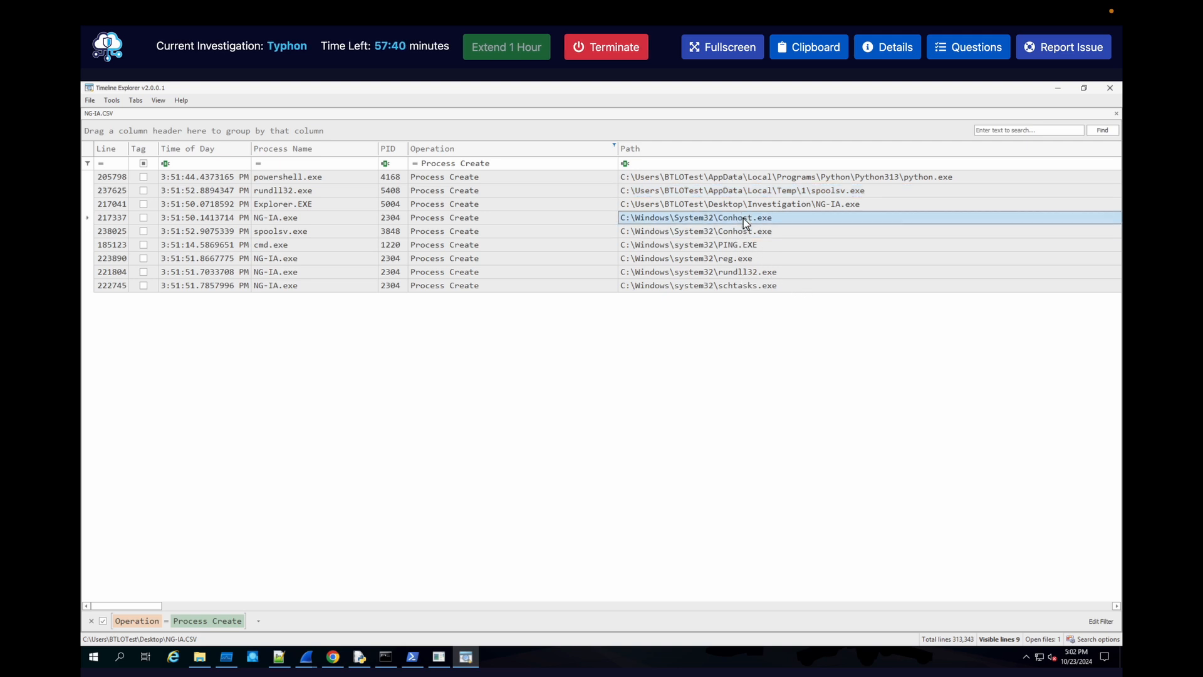
click(736, 287)
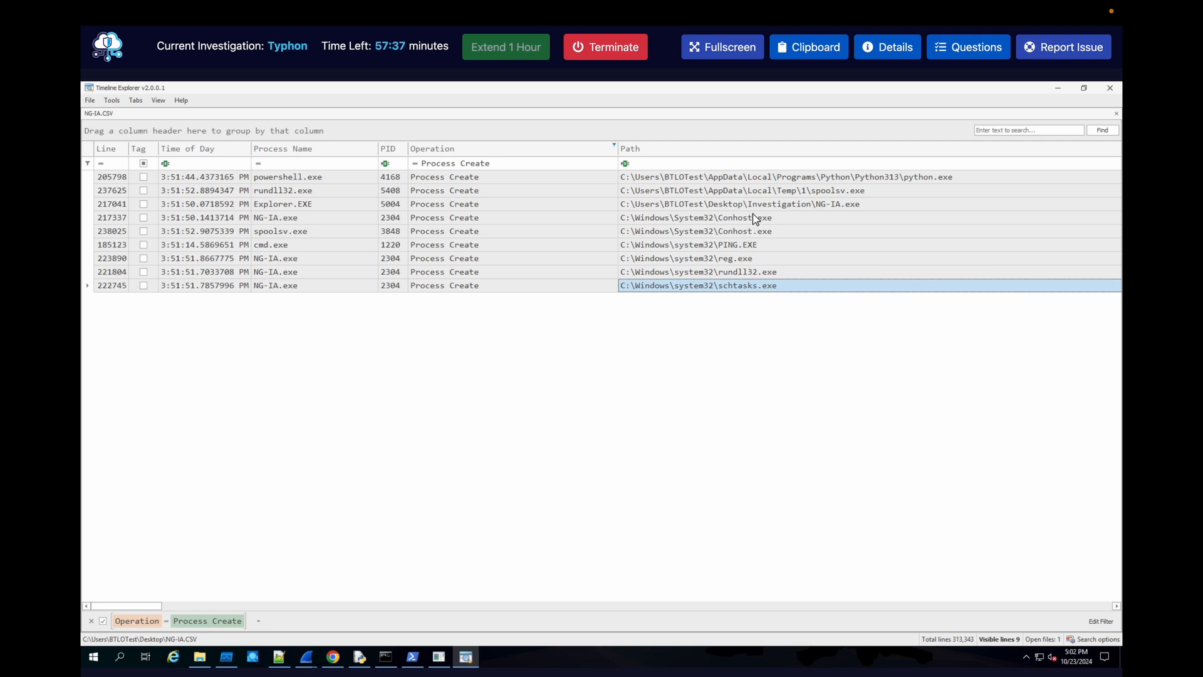
click(753, 217)
click(750, 230)
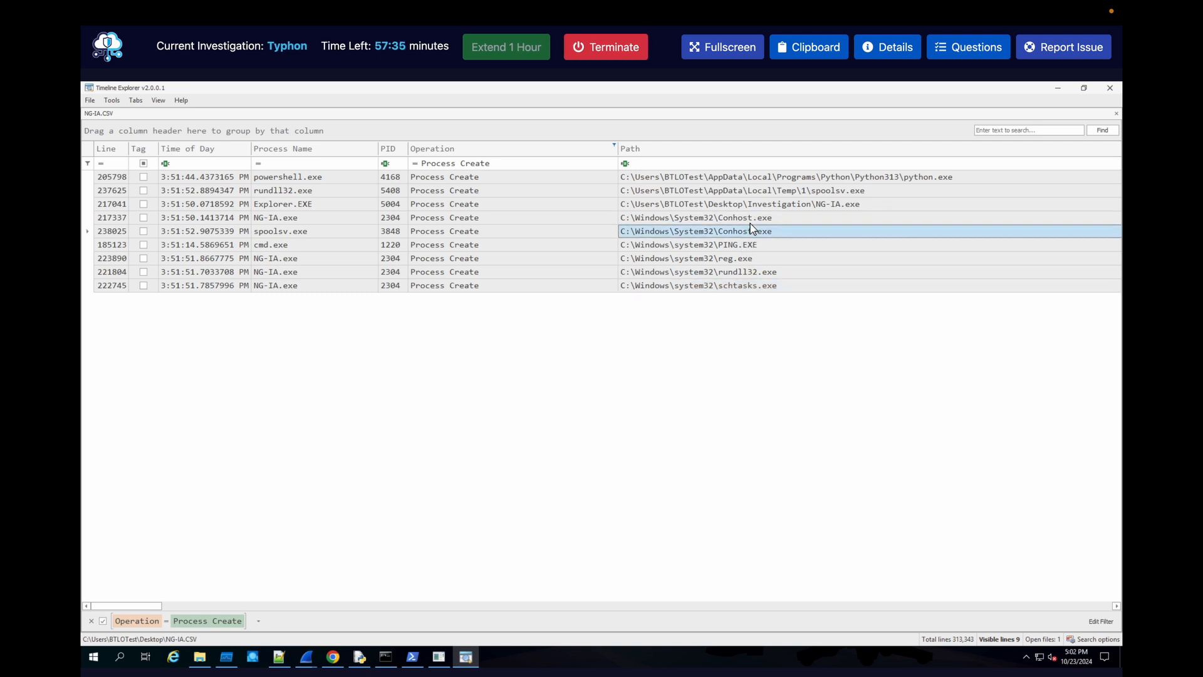
click(752, 217)
- Try to look up conhost.exe on the web in a new browser tab
mouse_move(80, 317)
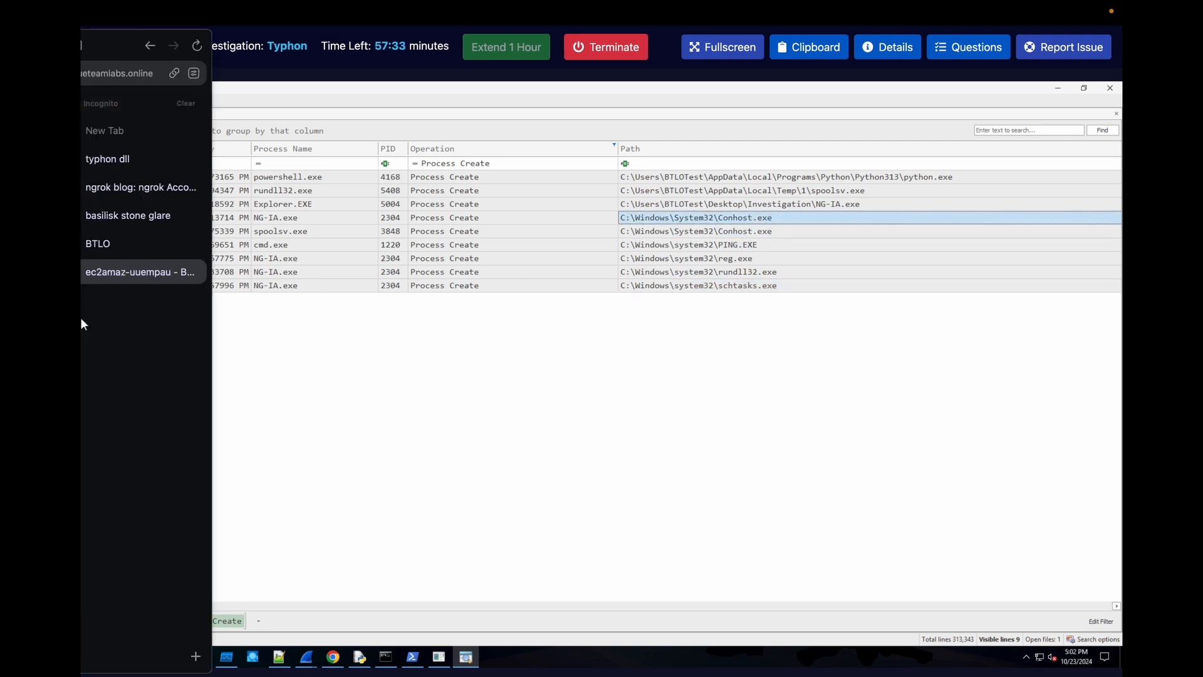
click(181, 130)
text(conh)
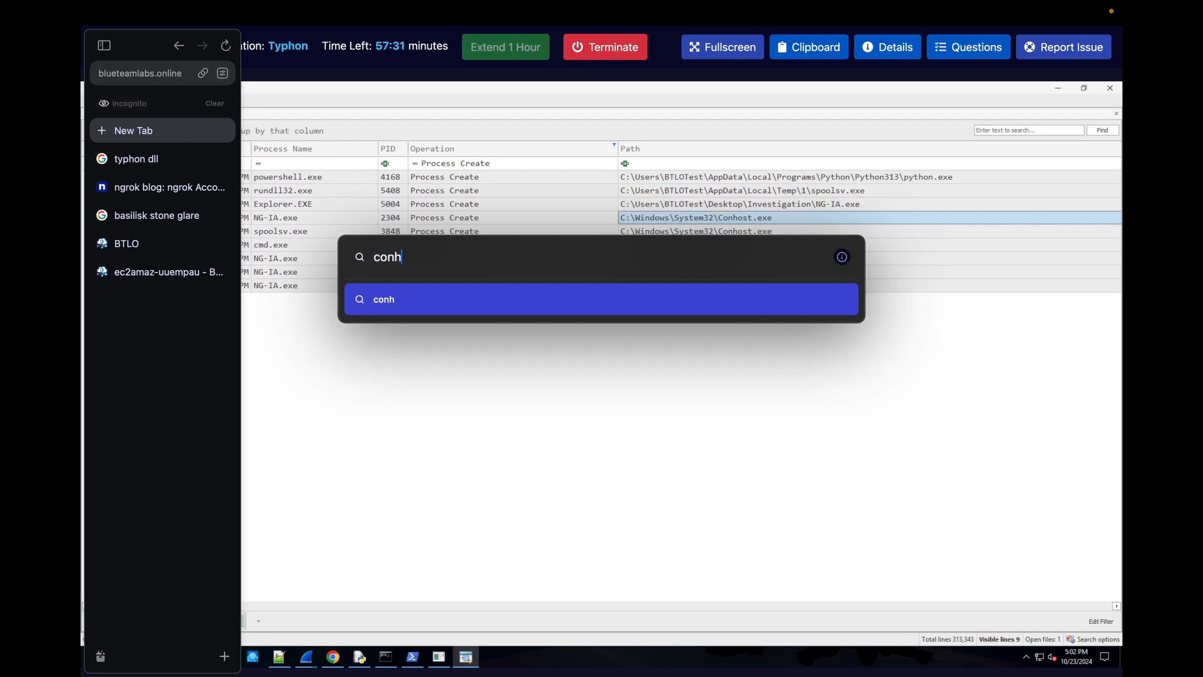
text(ost.exe)
key(Return)
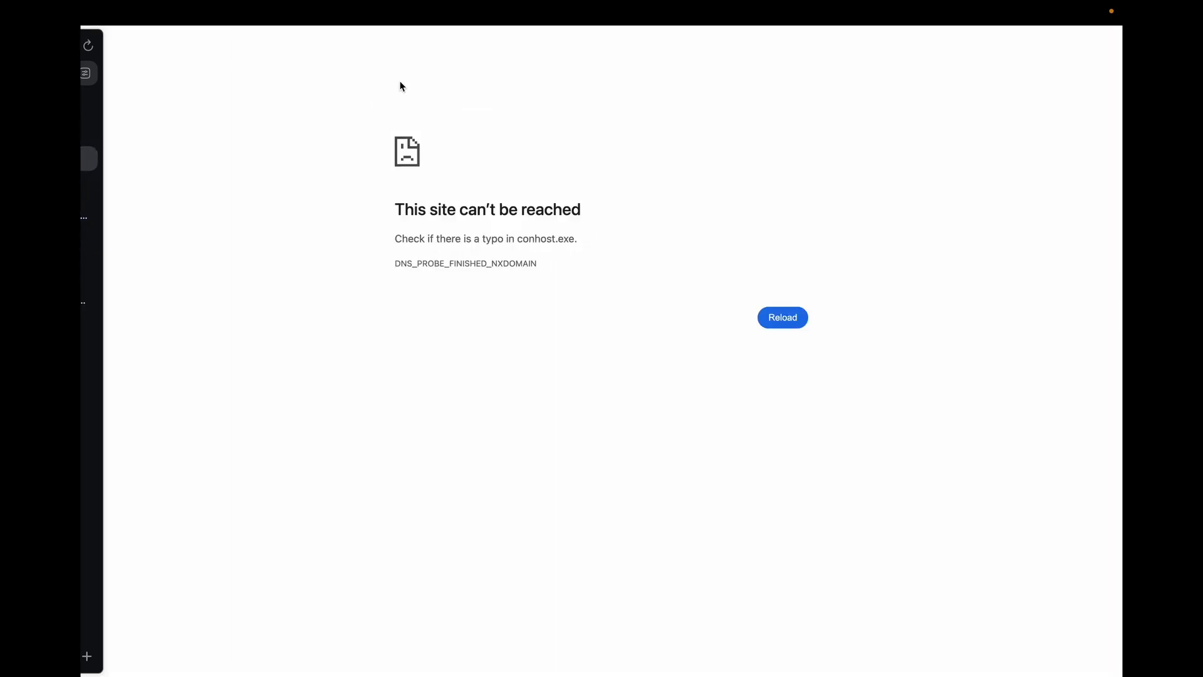
mouse_move(83, 288)
click(148, 74)
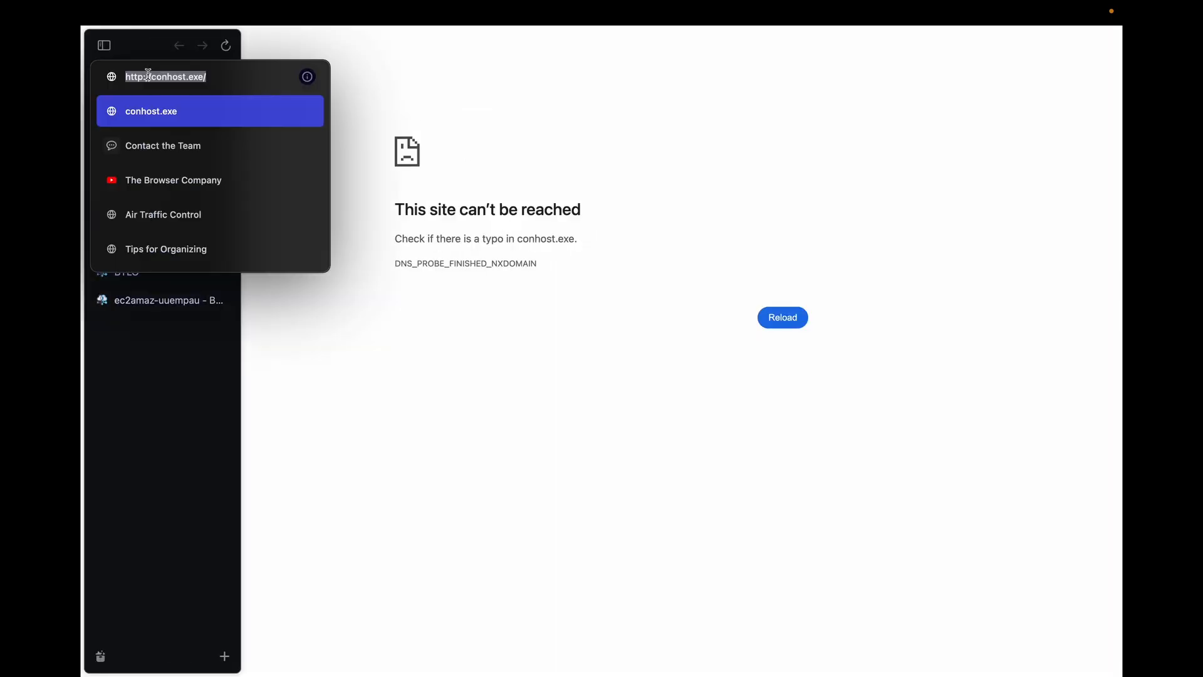
click(190, 77)
key(BackSpace)
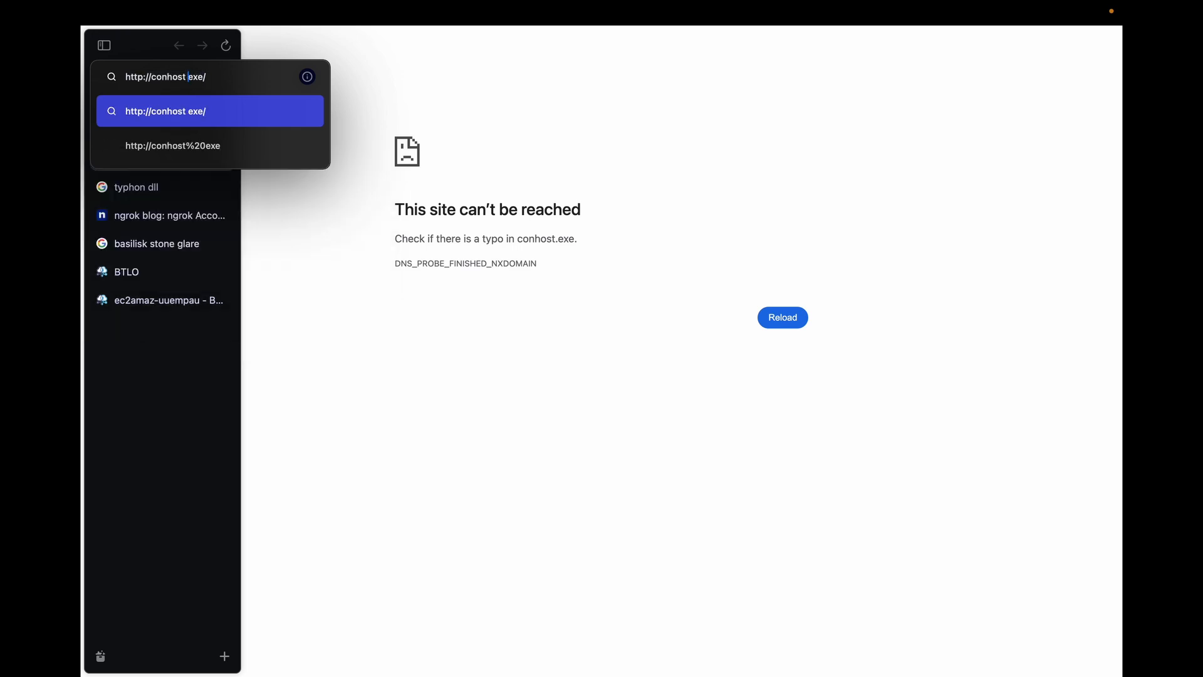
key(Return)
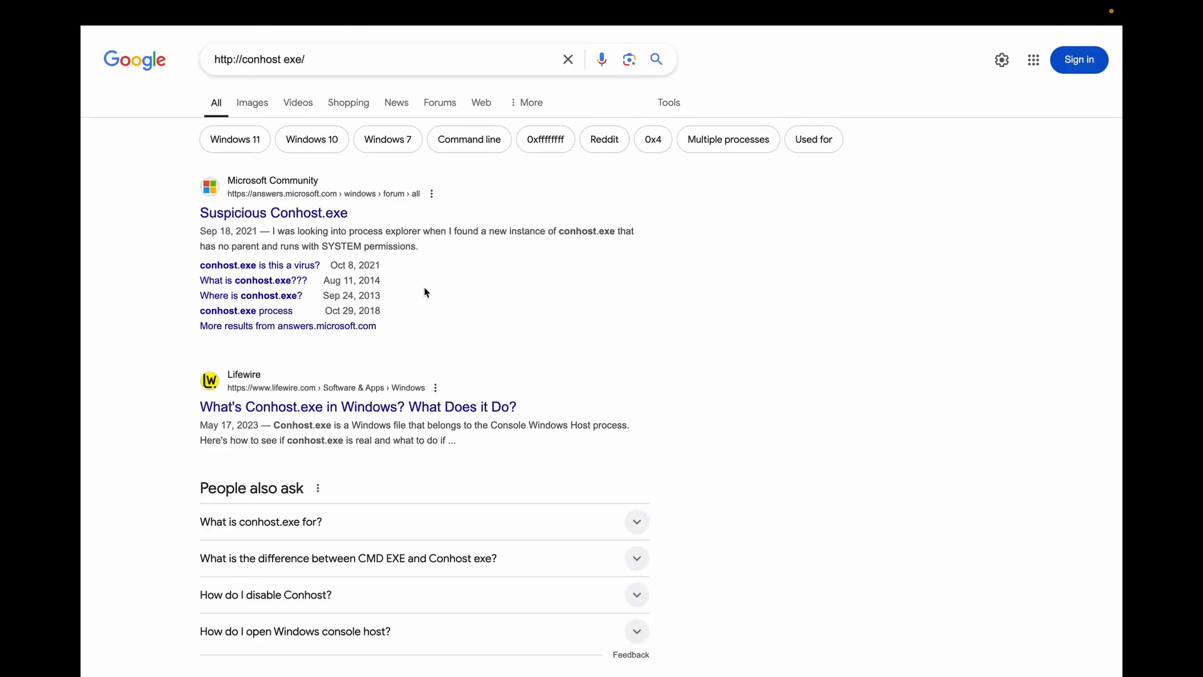
scroll(424, 293, down, 3)
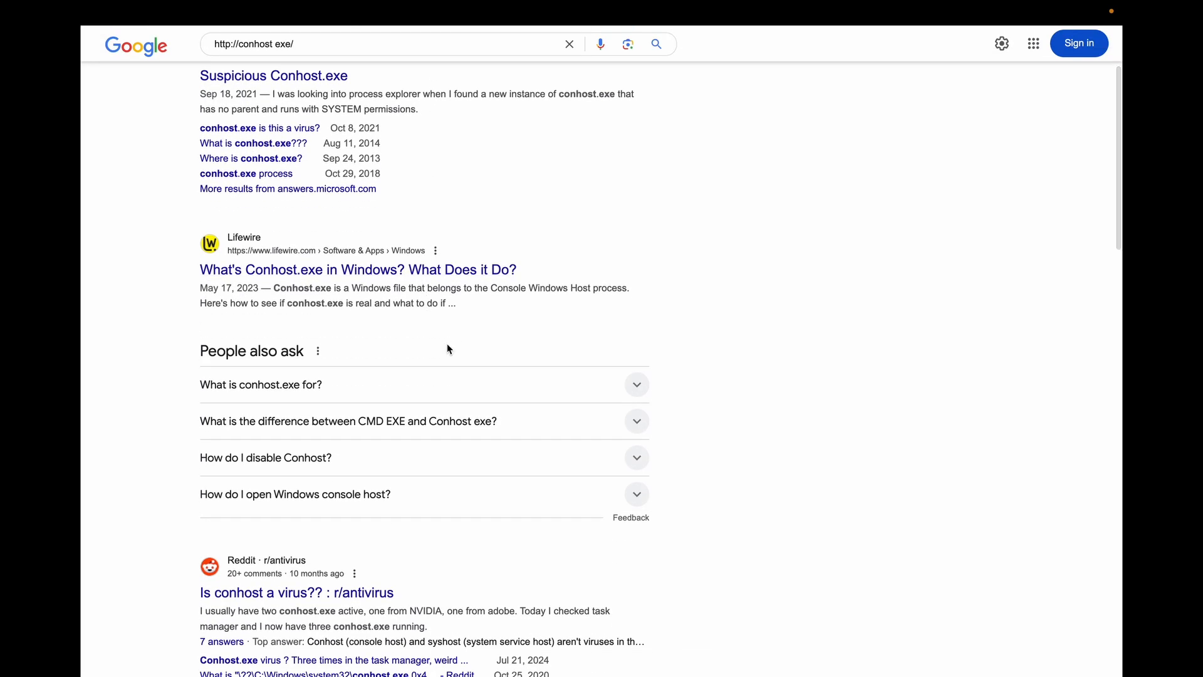
click(440, 385)
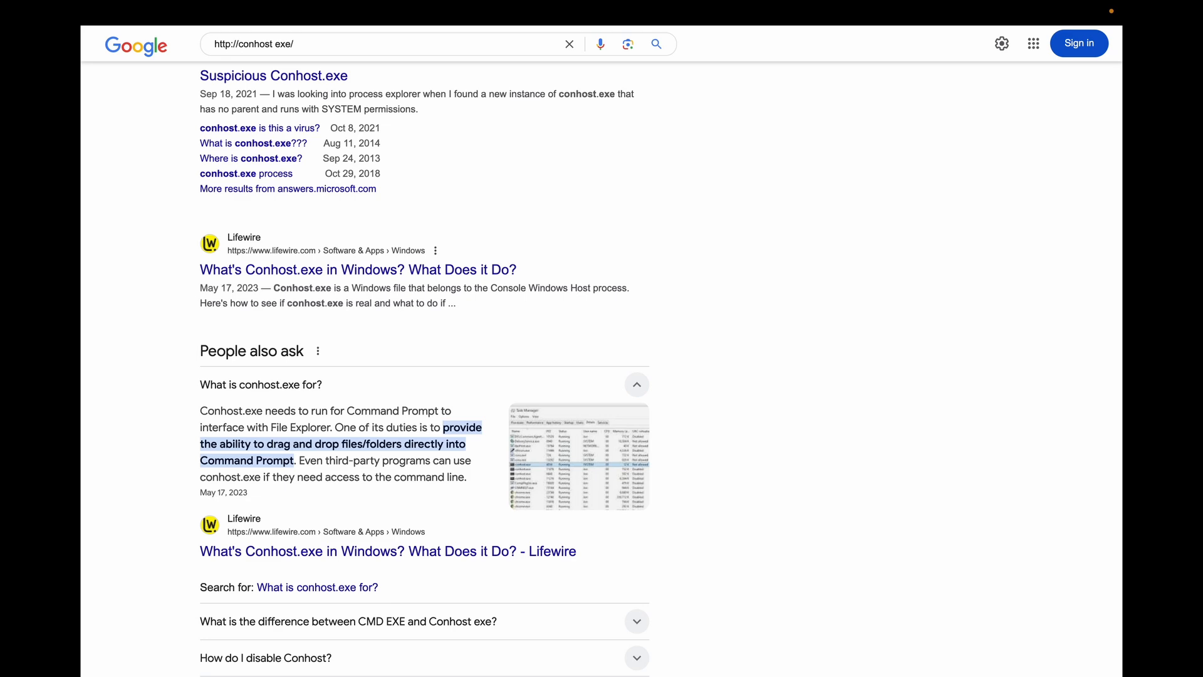
- Return to the timeline and compare the PING.EXE, reg.exe and rundll32.exe Process Create paths as LOLBAS candidates
scroll(565, 404, up, 2)
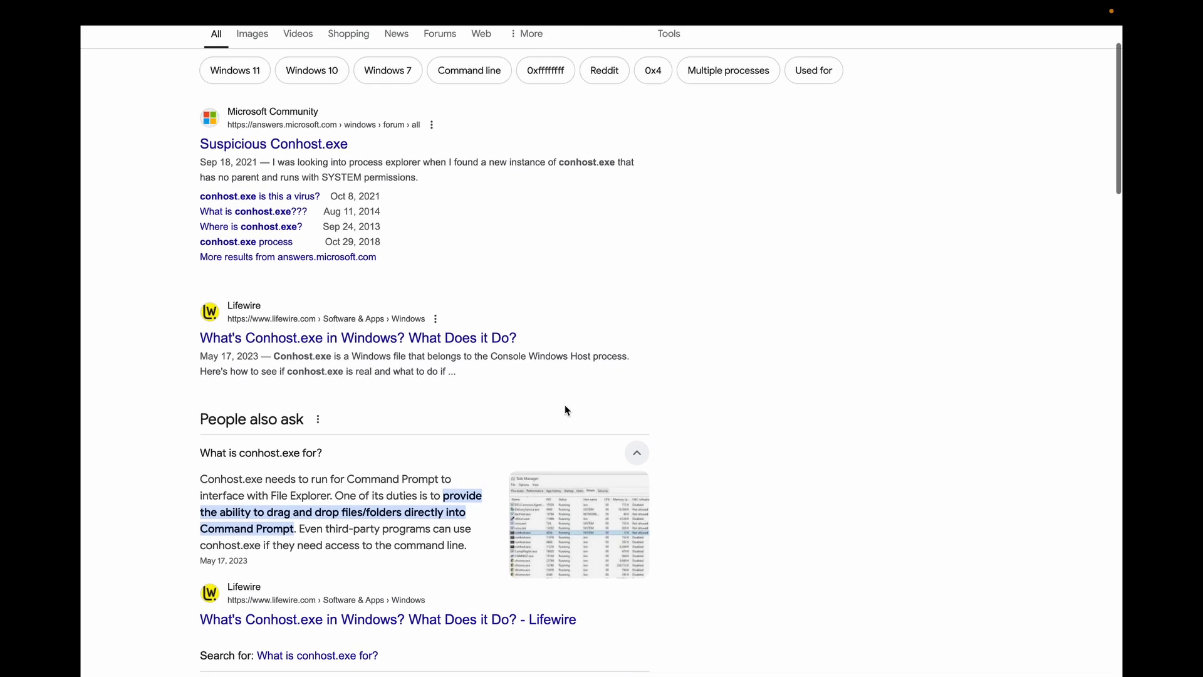
mouse_move(83, 307)
click(166, 302)
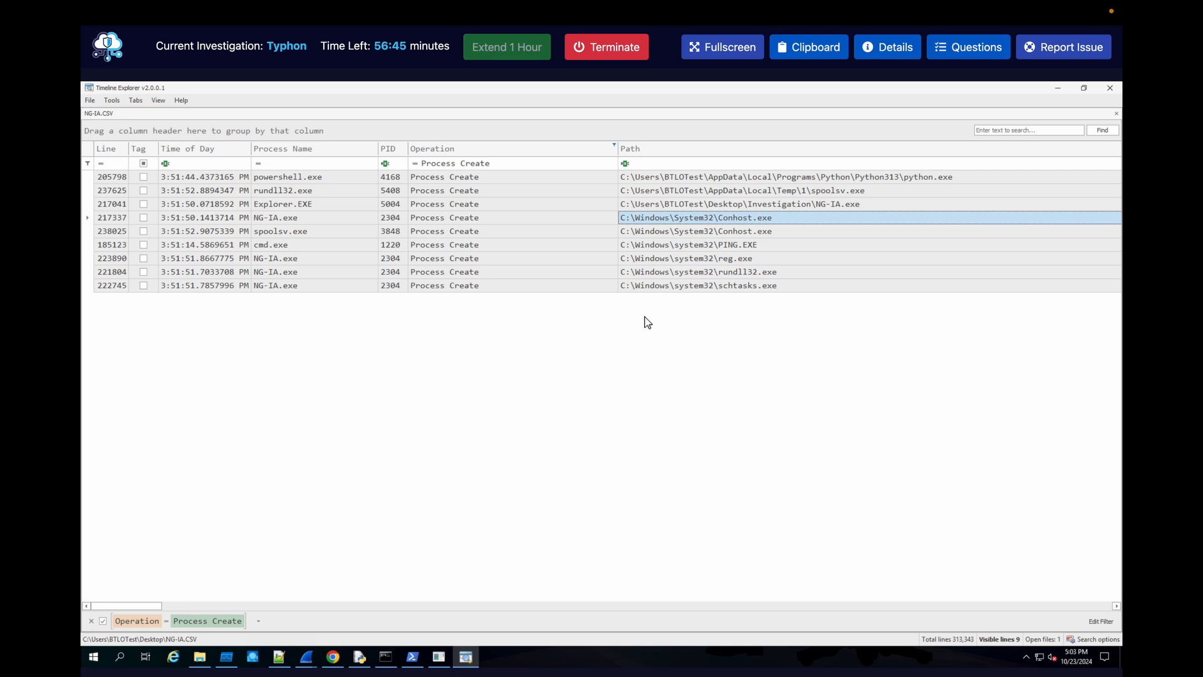
click(744, 245)
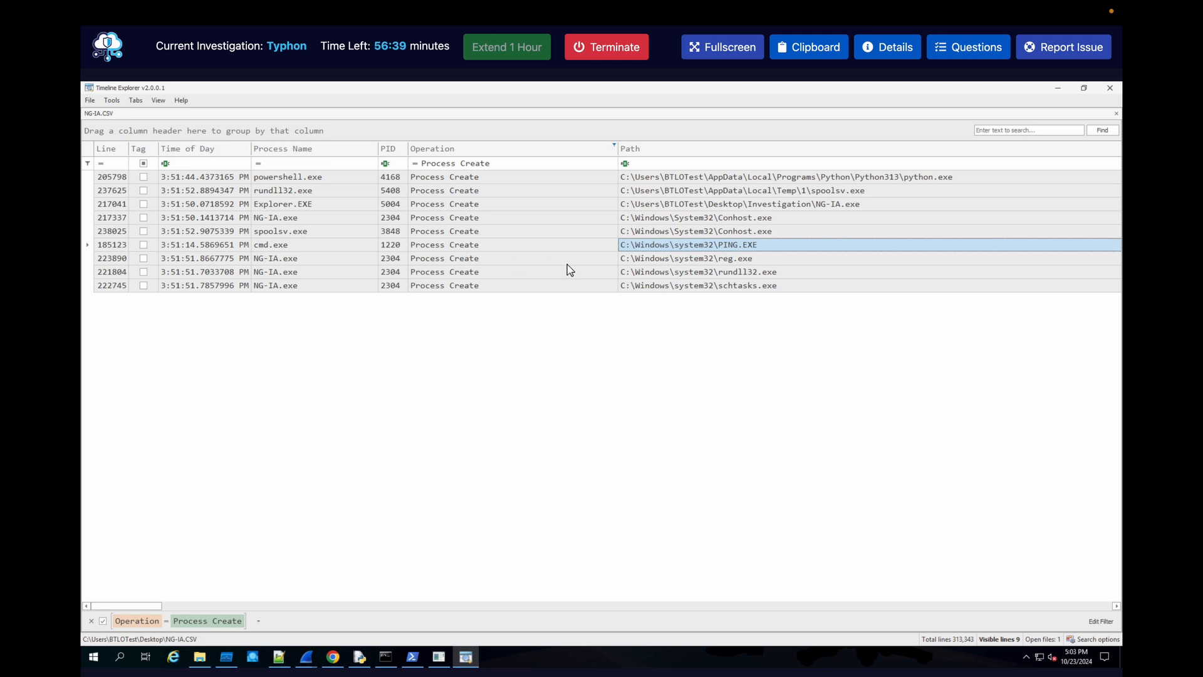
click(739, 260)
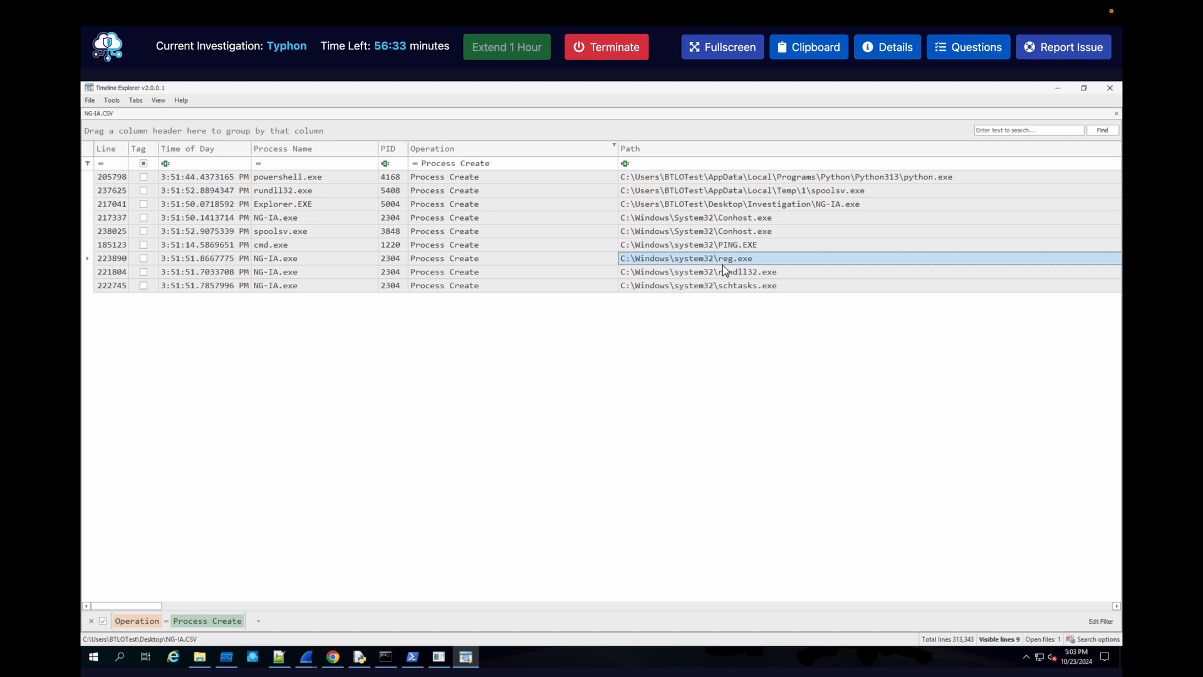
click(740, 273)
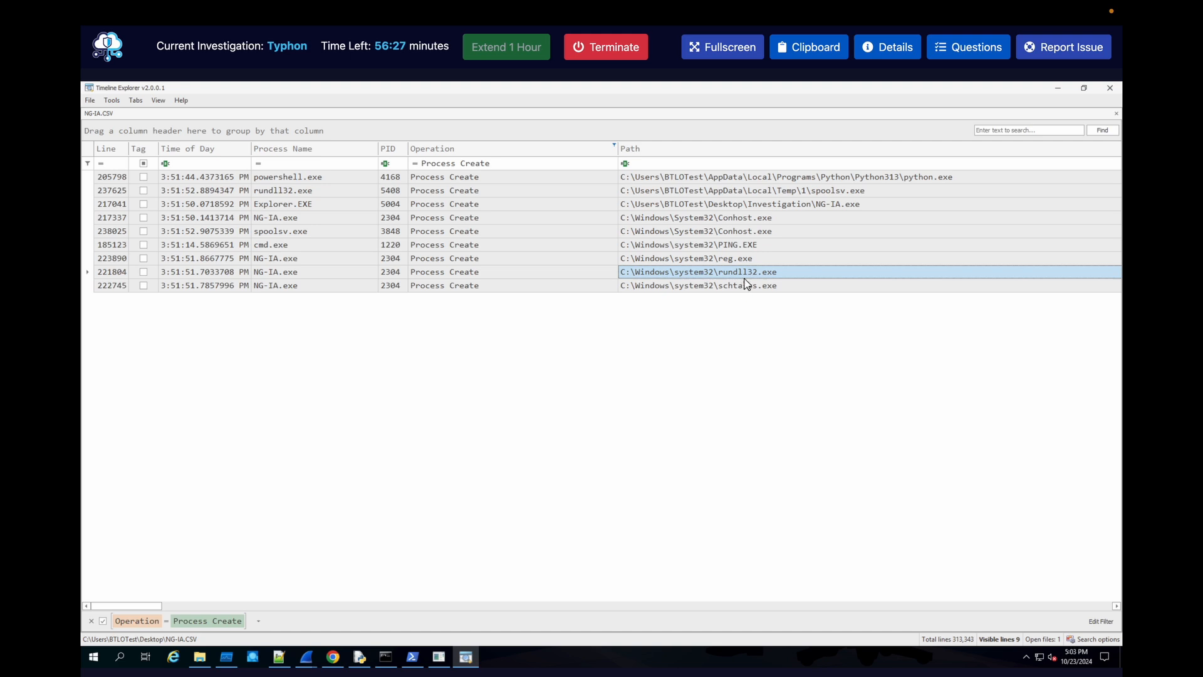
- Look up rundll in a new browser tab and read the Cybereason article's section on what rundll32.exe is
mouse_move(83, 278)
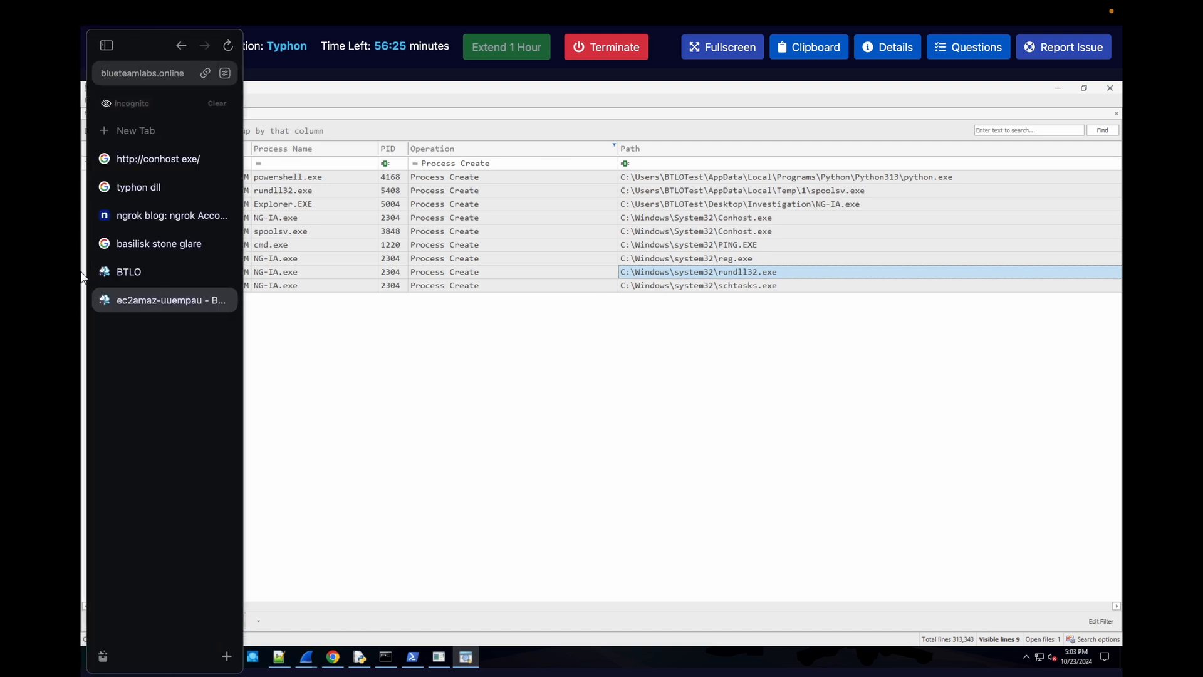
click(167, 132)
text(rundll)
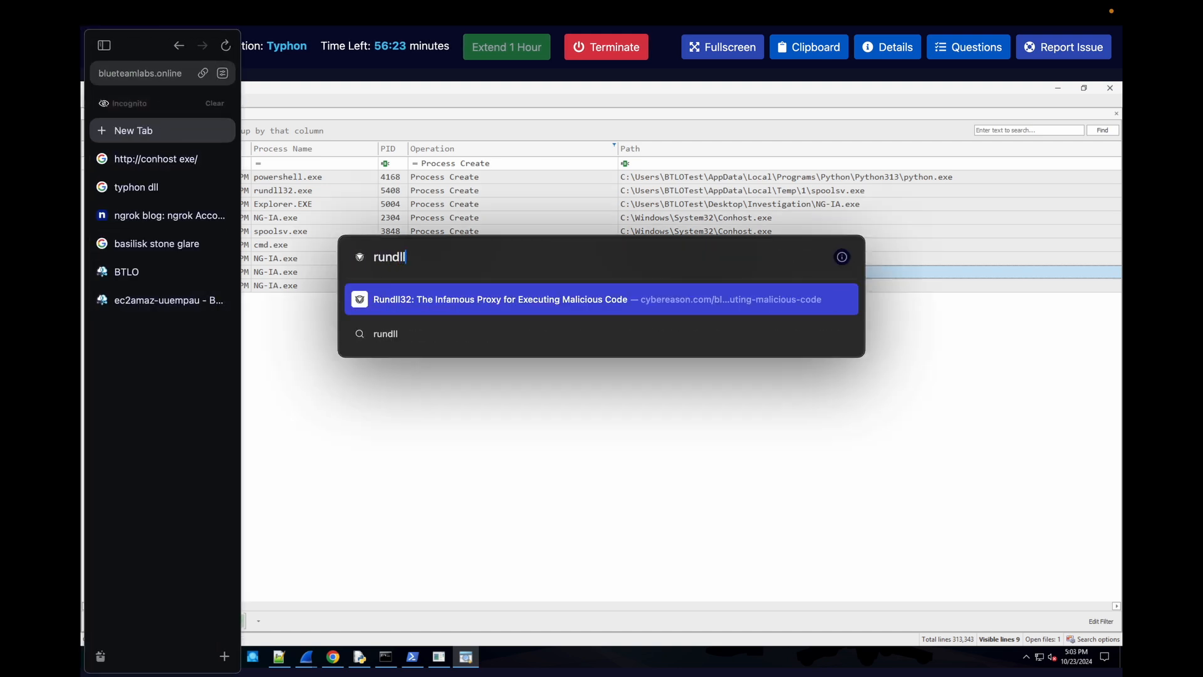
key(Return)
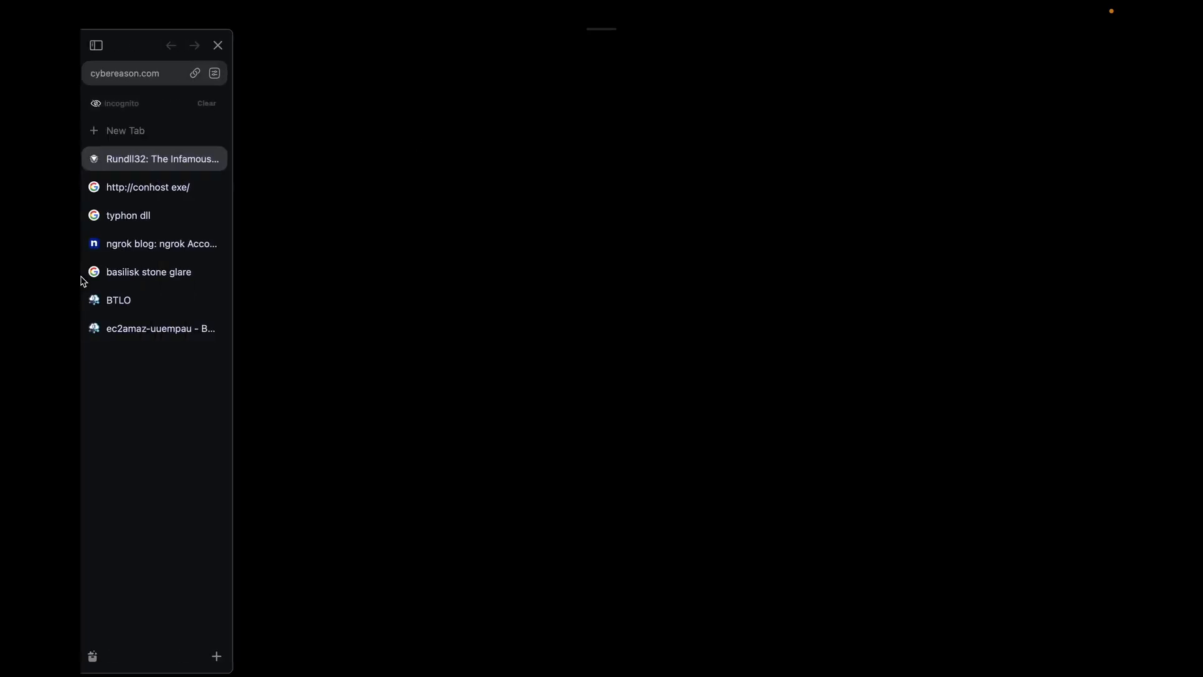
scroll(442, 352, down, 4)
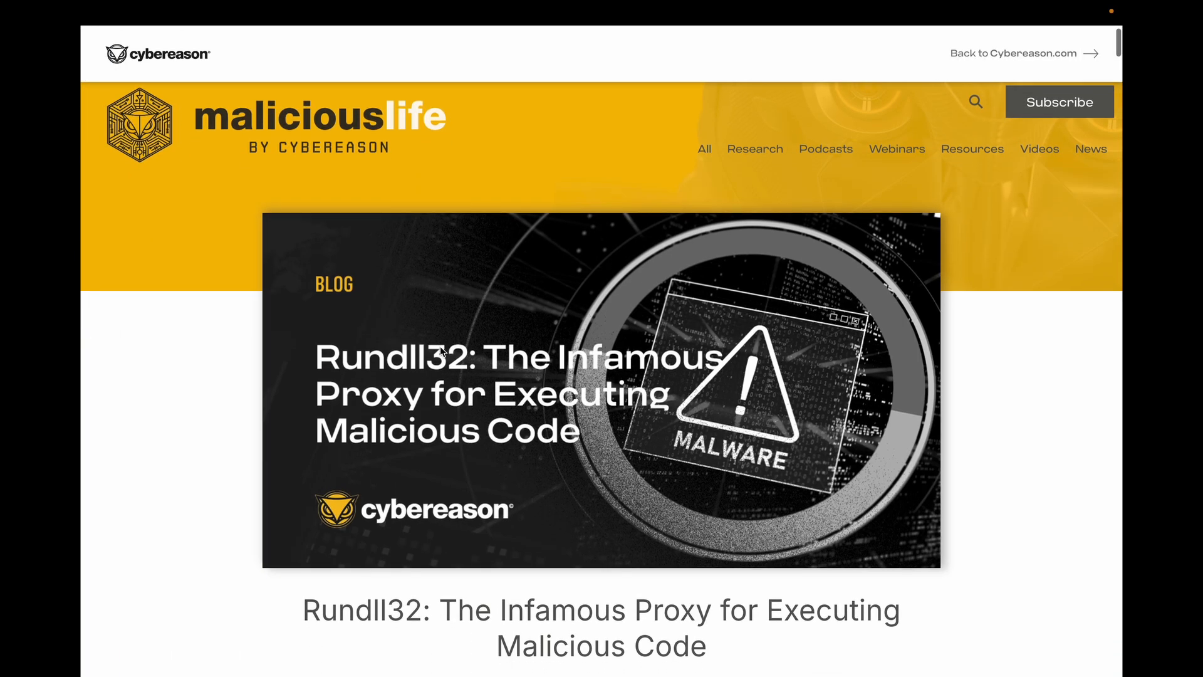
scroll(442, 351, down, 5)
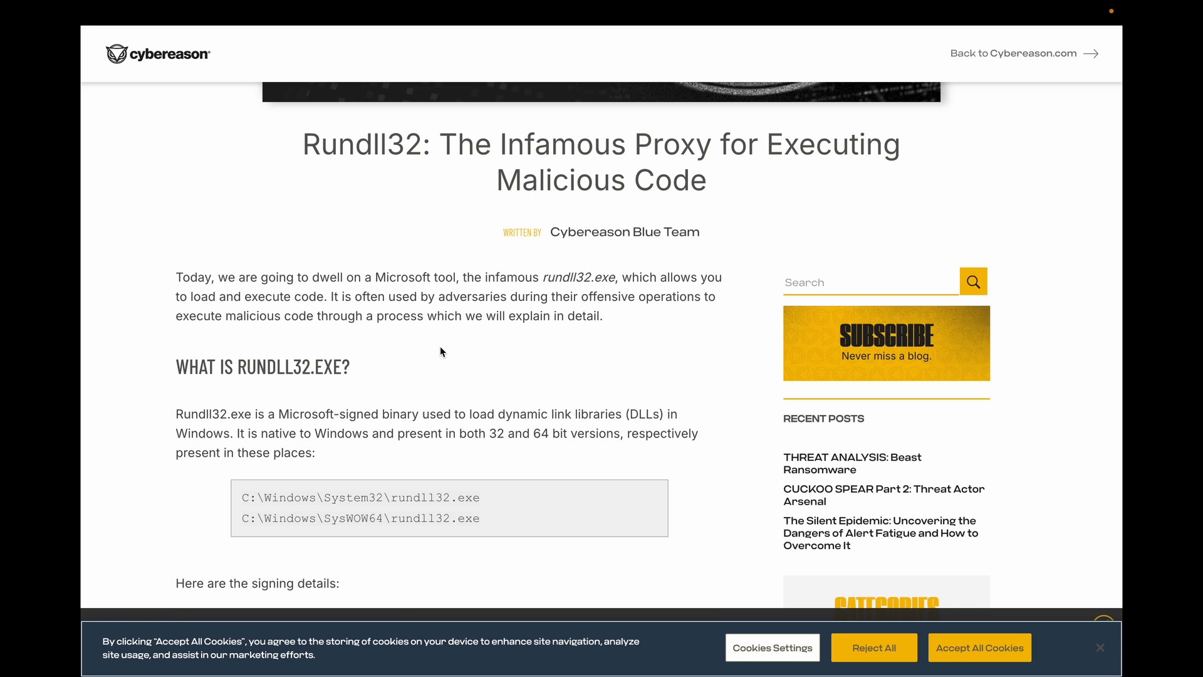
drag(190, 414, 449, 426)
click(582, 429)
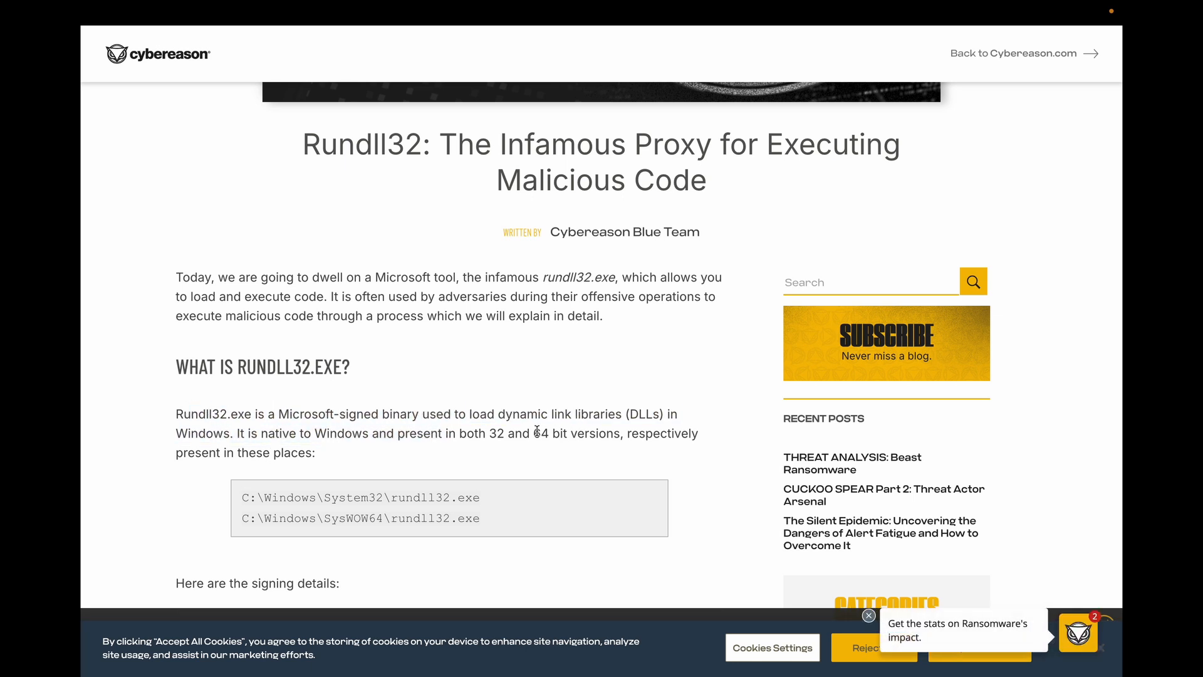
- Read the article's passages on rundll32.exe's Microsoft signature, its MITRE ATT&CK technique and who is abusing it
scroll(641, 415, down, 15)
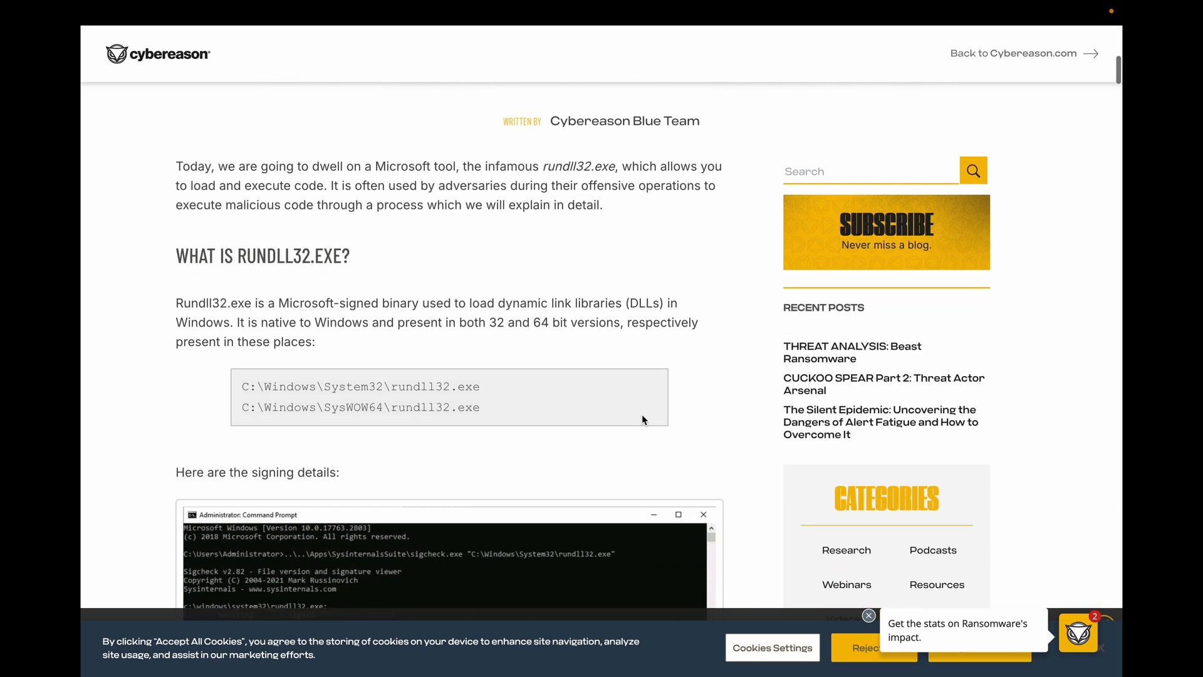
scroll(626, 402, down, 1)
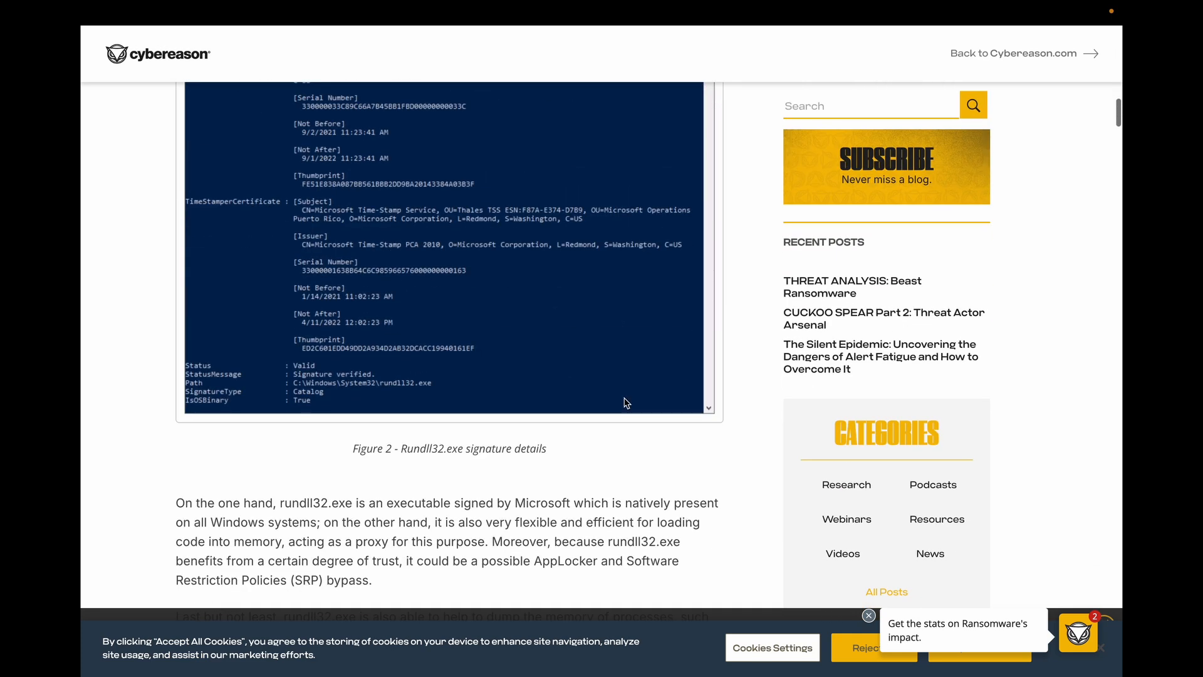
drag(555, 502, 749, 501)
scroll(403, 518, down, 5)
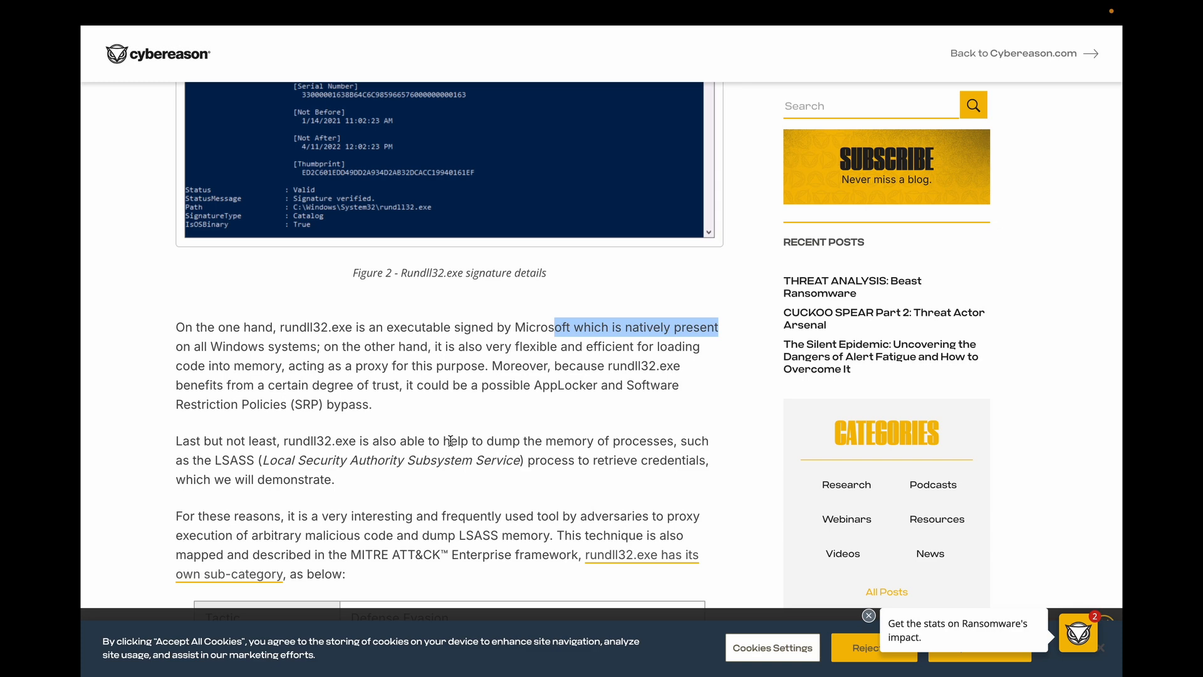
scroll(450, 440, down, 7)
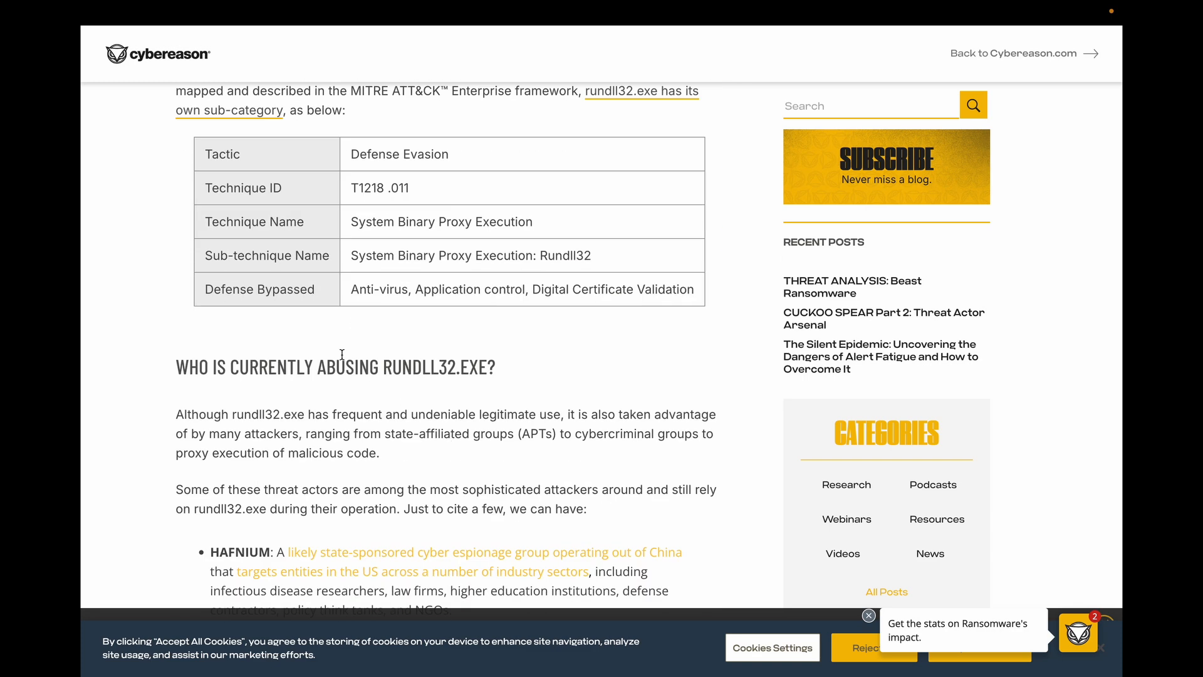
drag(244, 425, 356, 452)
- Return to the Typhon investigation, recheck the DLL name in Q3, and submit rundll32.exe as the answer to Q4
mouse_move(82, 297)
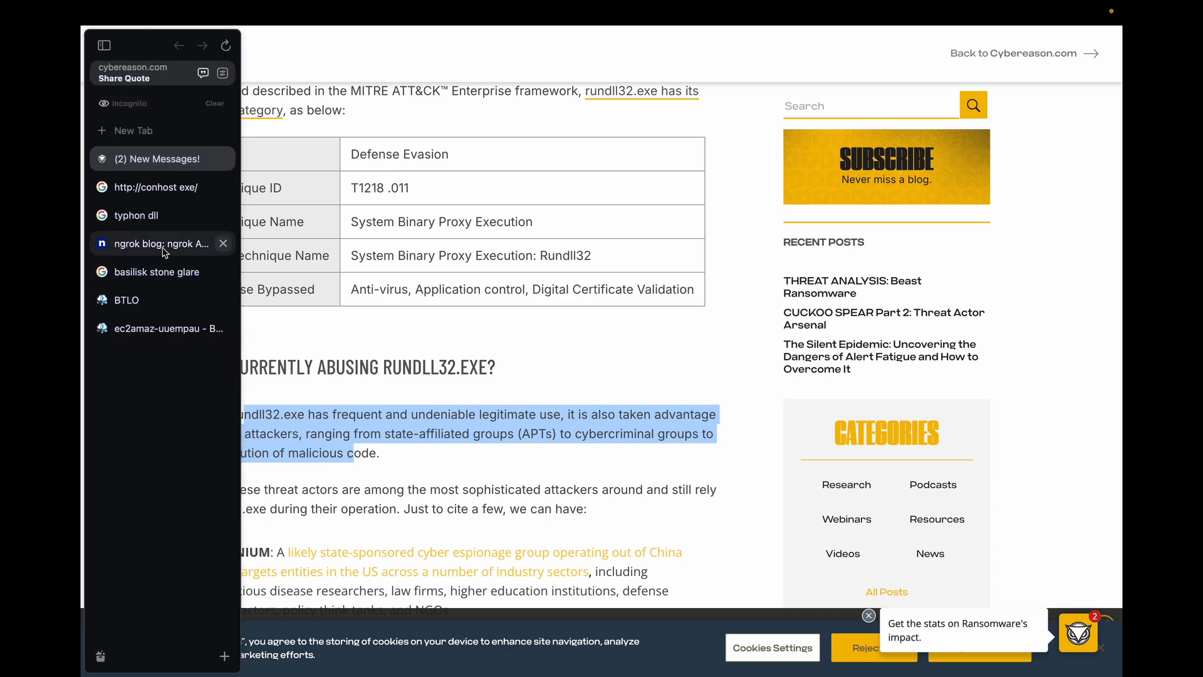
click(125, 301)
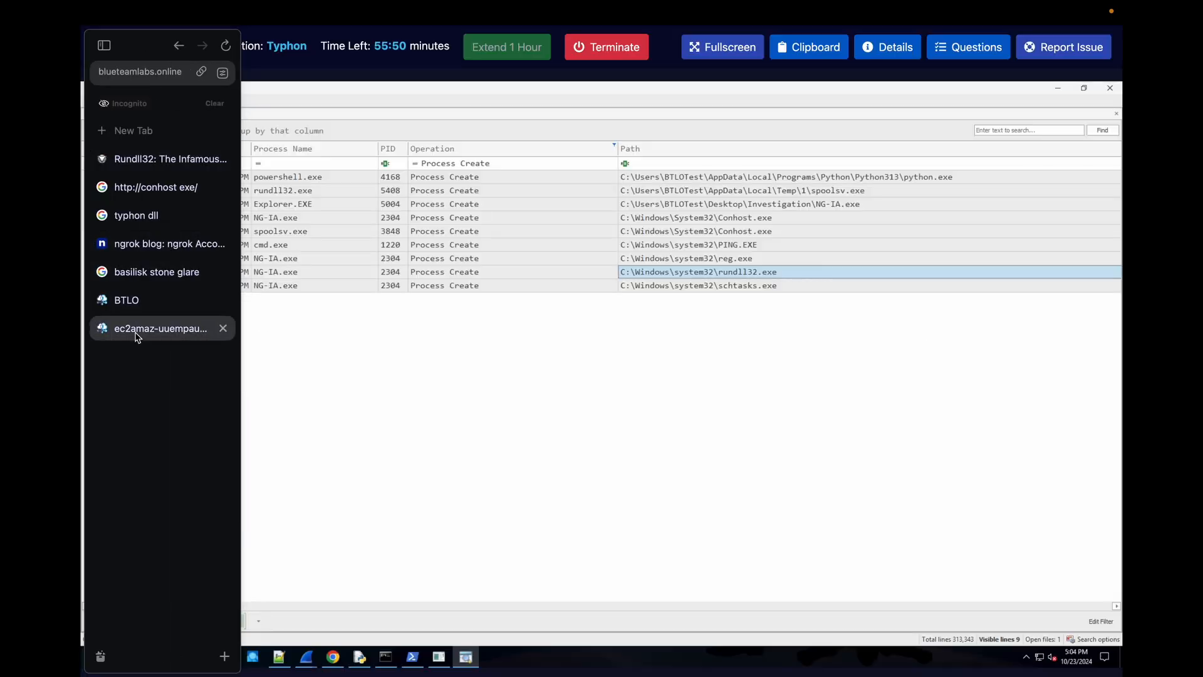
click(987, 61)
scroll(837, 323, down, 3)
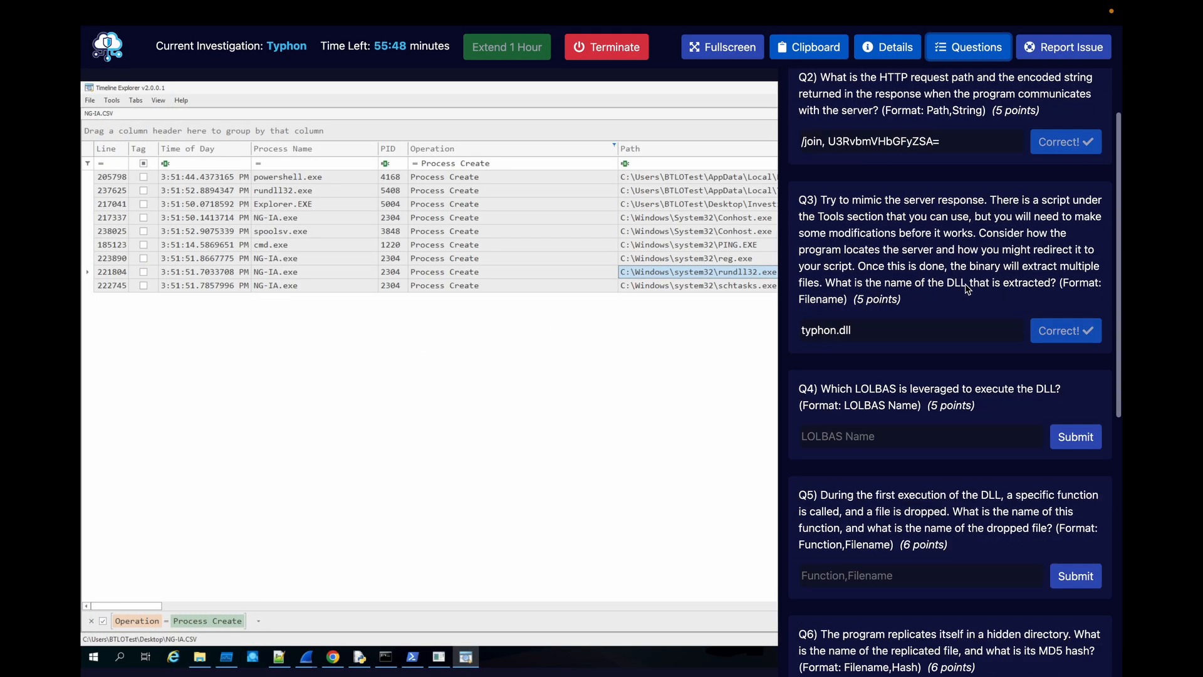
double_click(837, 326)
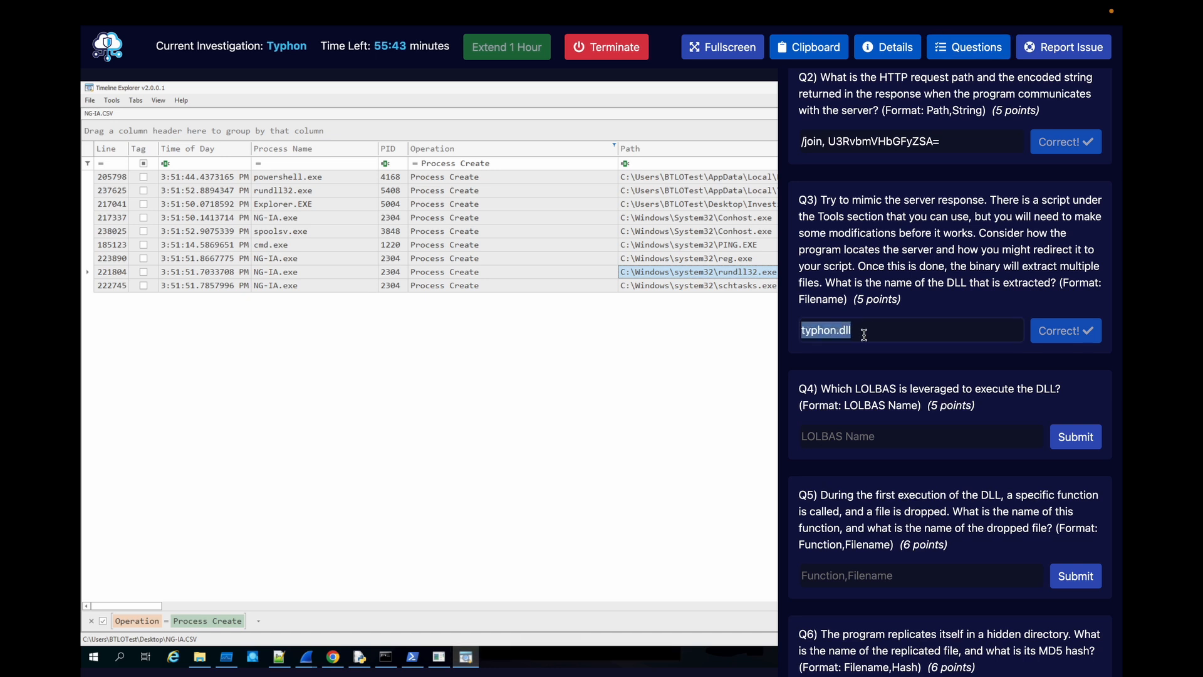
click(864, 334)
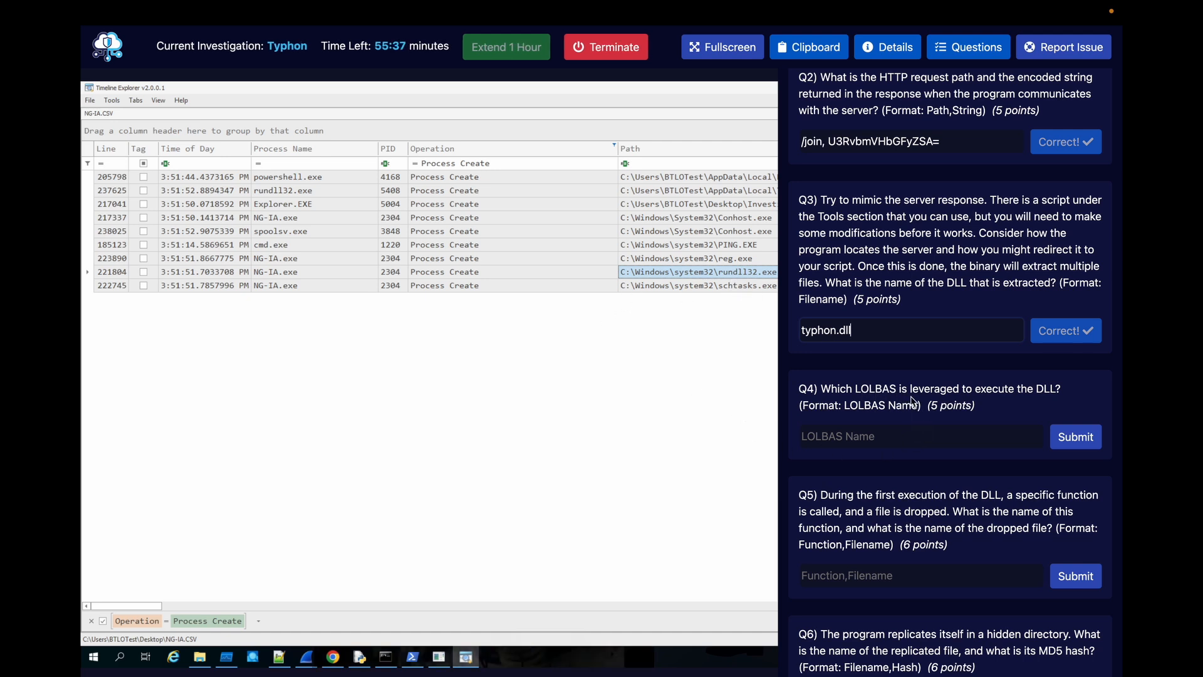
click(869, 438)
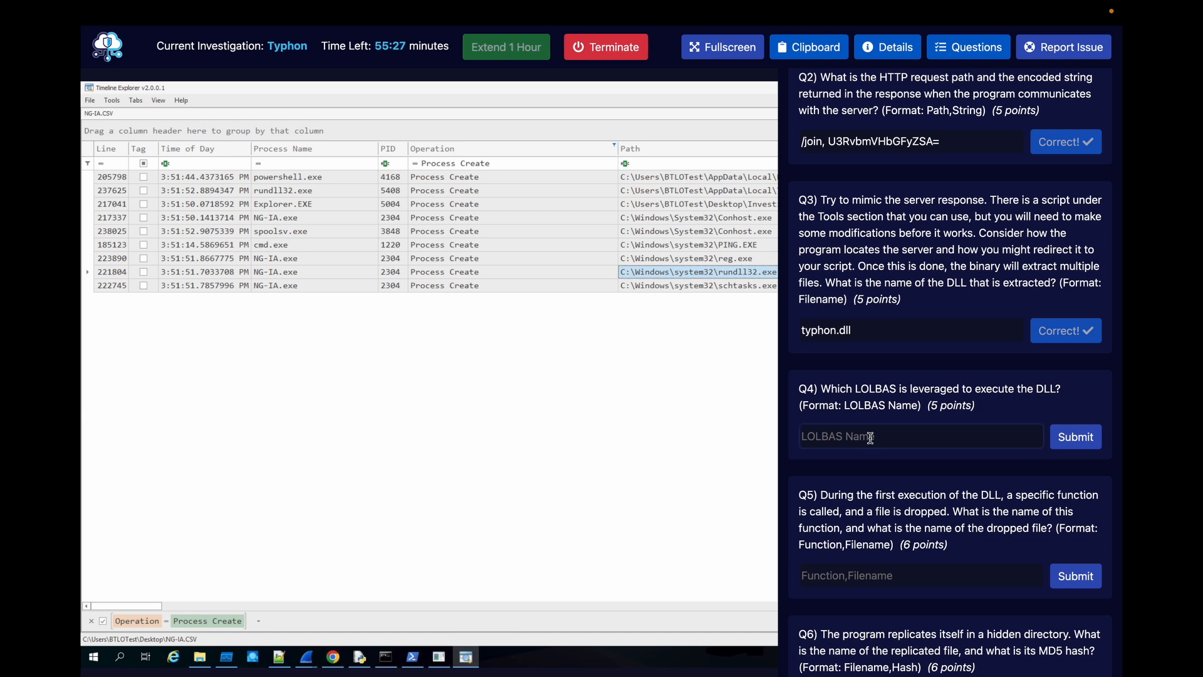
text(run)
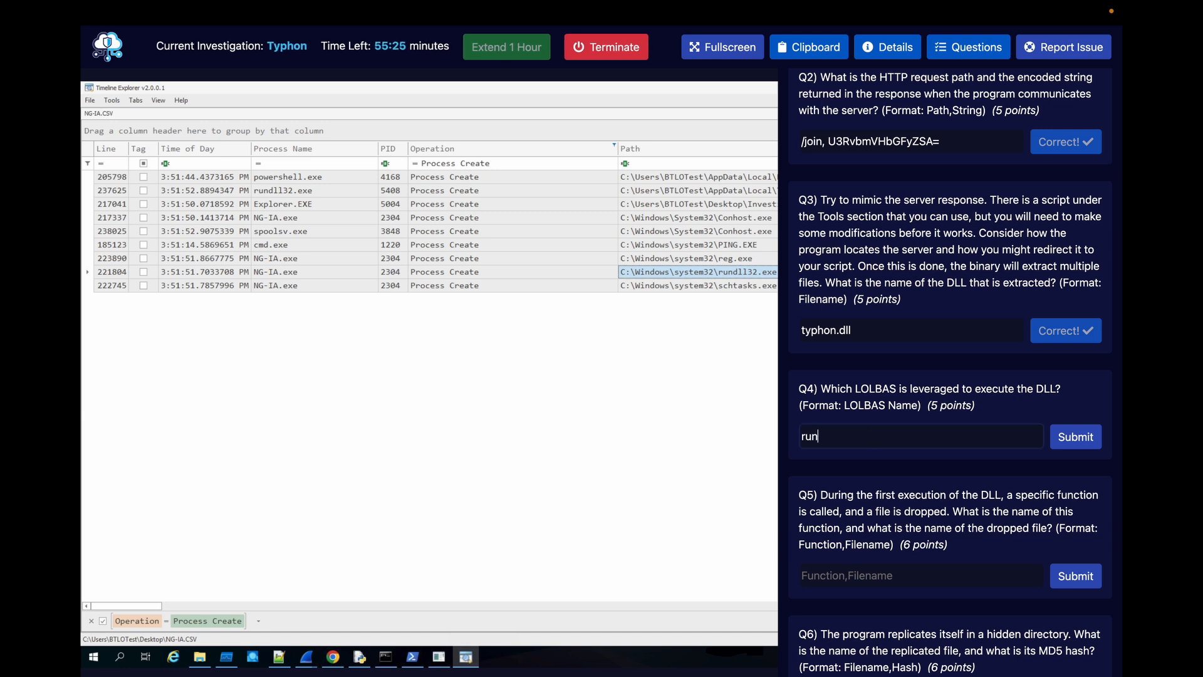
text(dll32.exe)
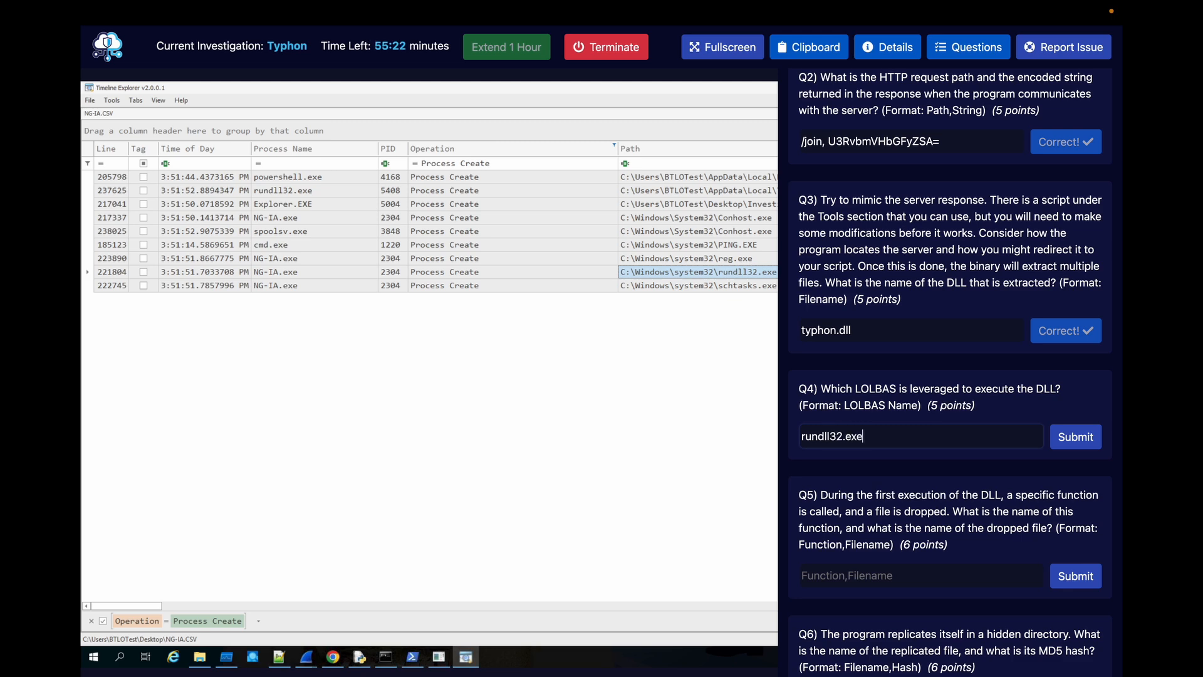
key(Return)
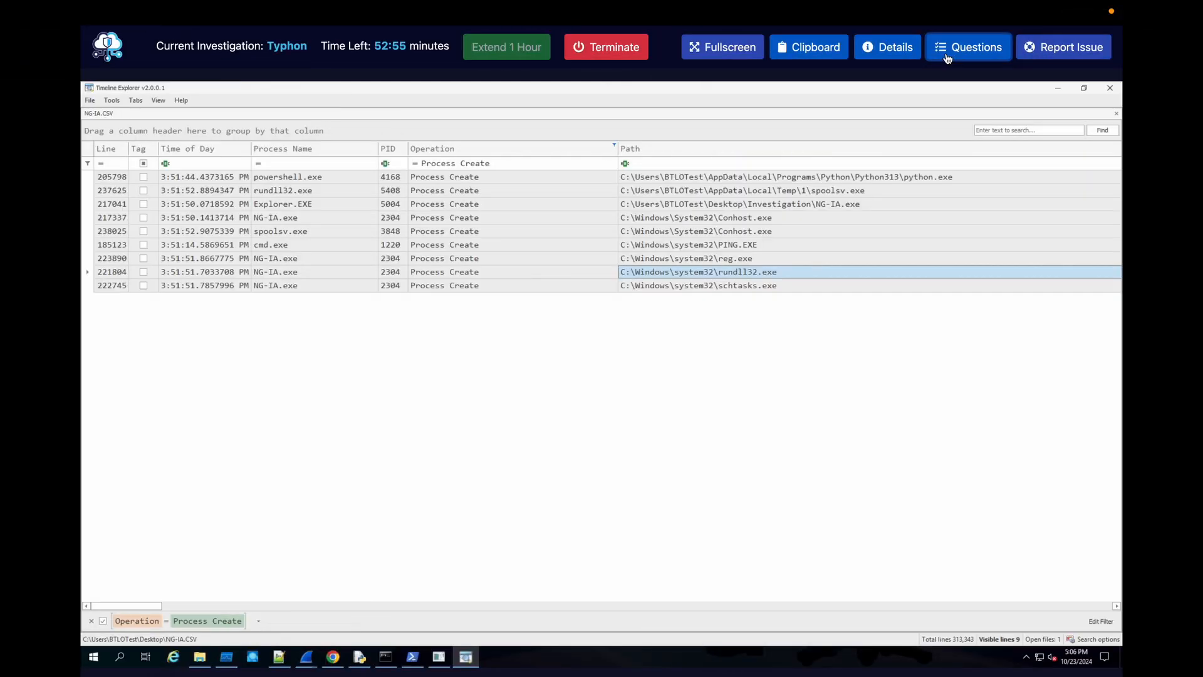
- Read Q5 about the function called and file dropped during the DLL's first execution, and return to the timeline
click(968, 47)
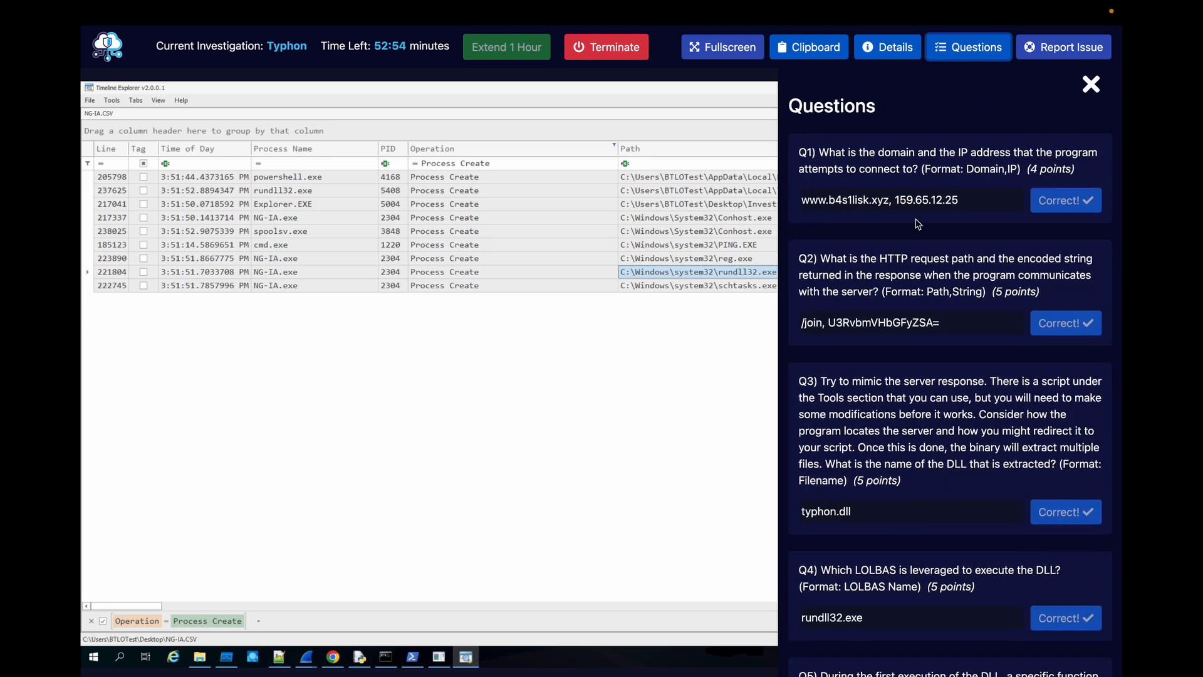
scroll(918, 223, down, 5)
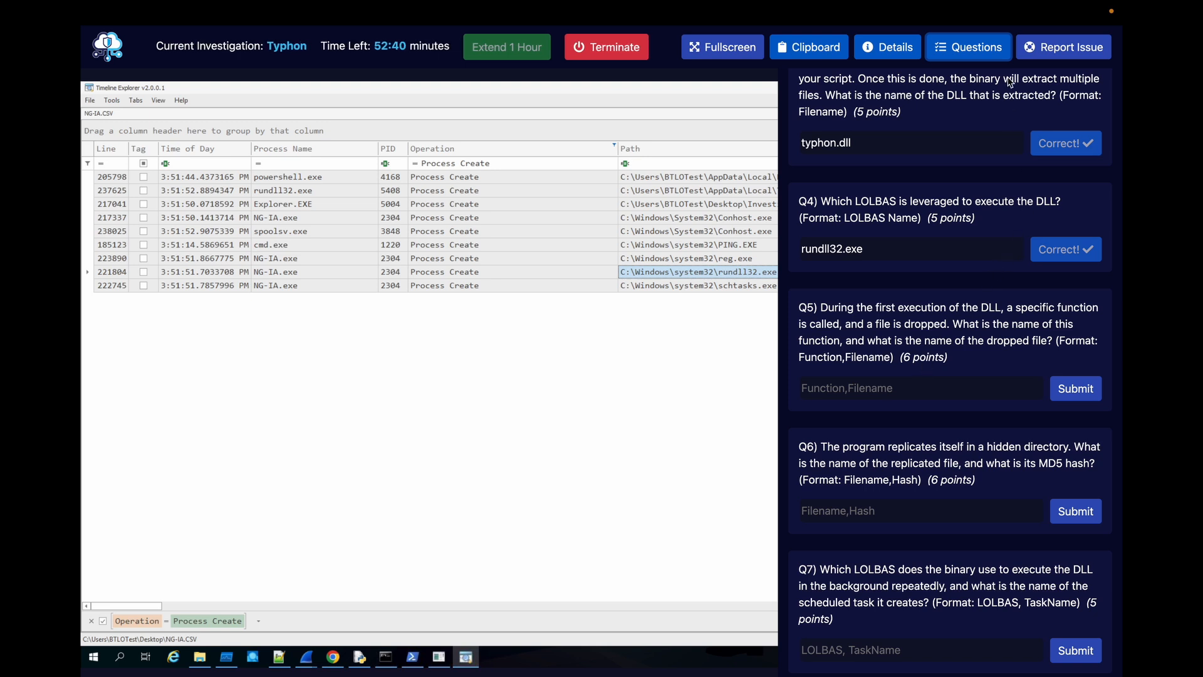
click(993, 60)
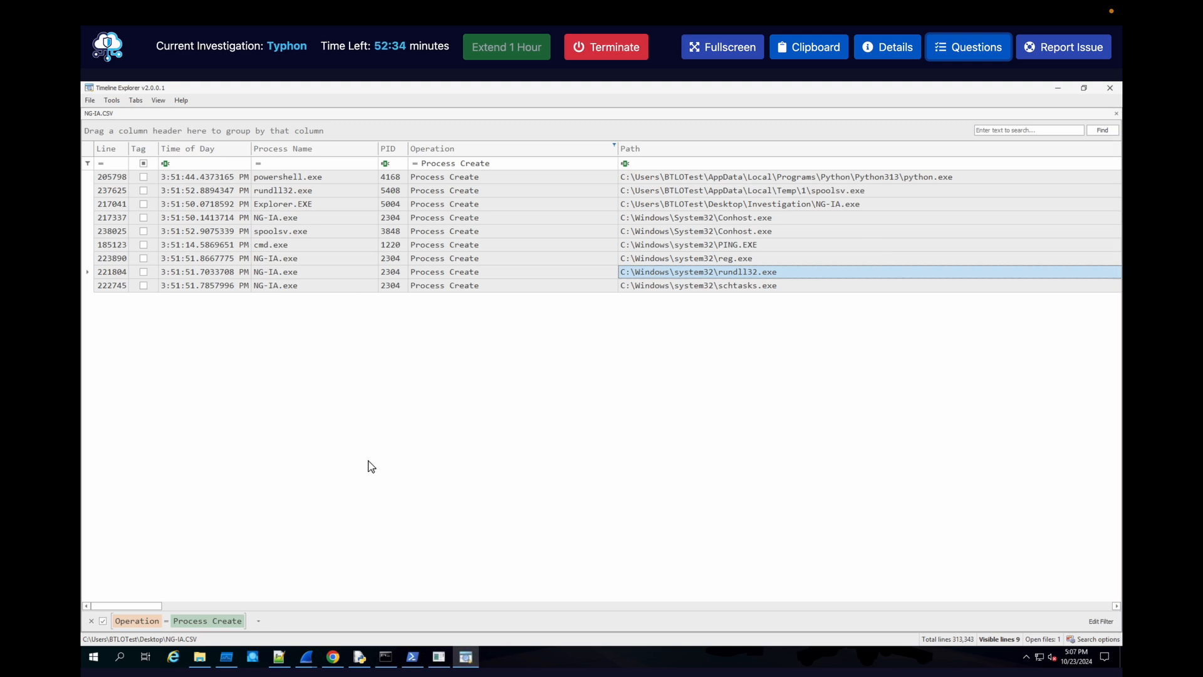
- Open the full Detail contents of the rundll32 event and examine the command line's DLL and function name
drag(153, 607, 280, 615)
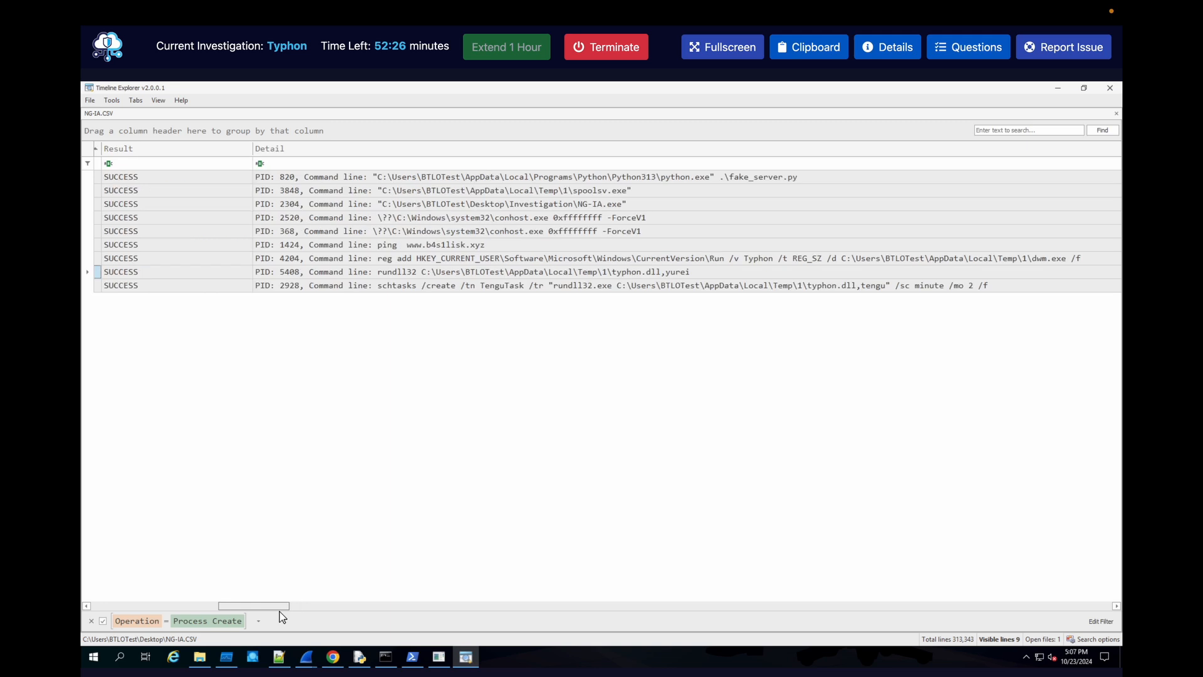
double_click(632, 273)
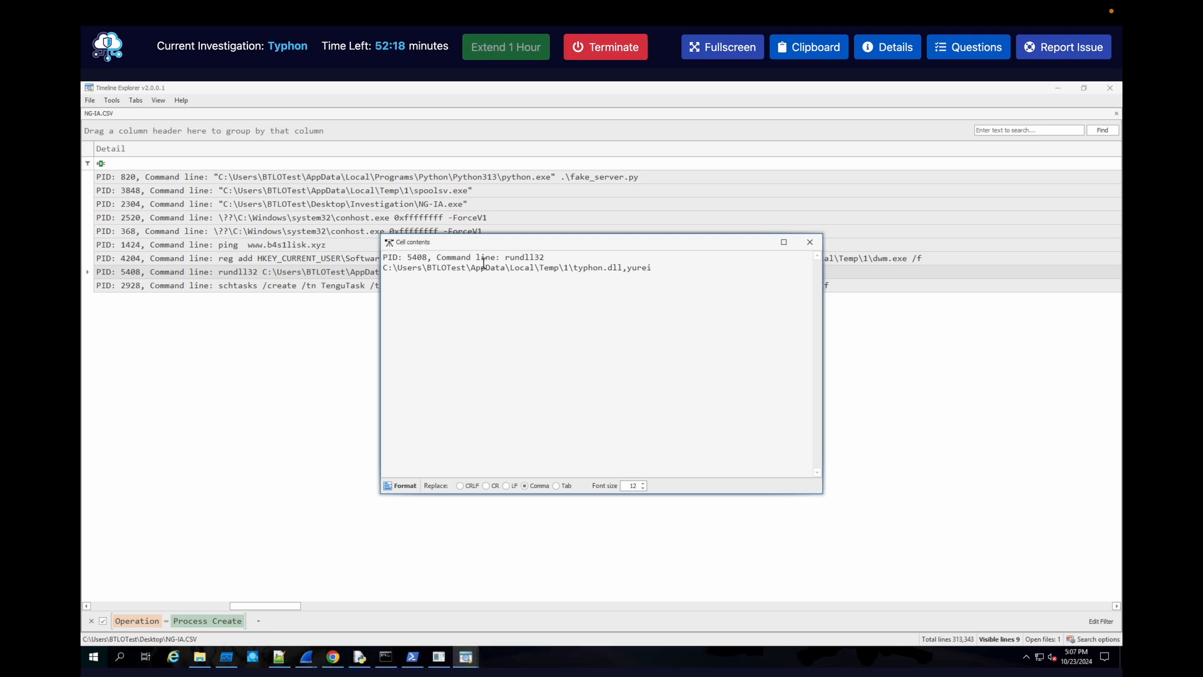
drag(501, 258, 550, 258)
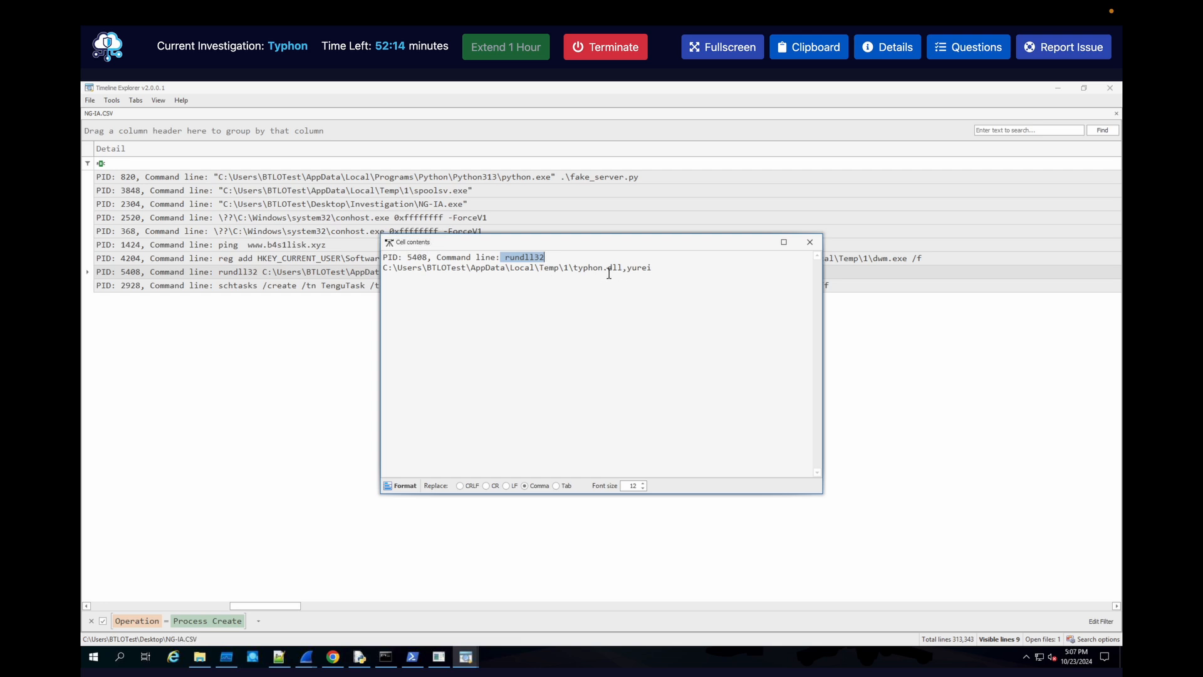
drag(572, 270, 623, 272)
double_click(659, 271)
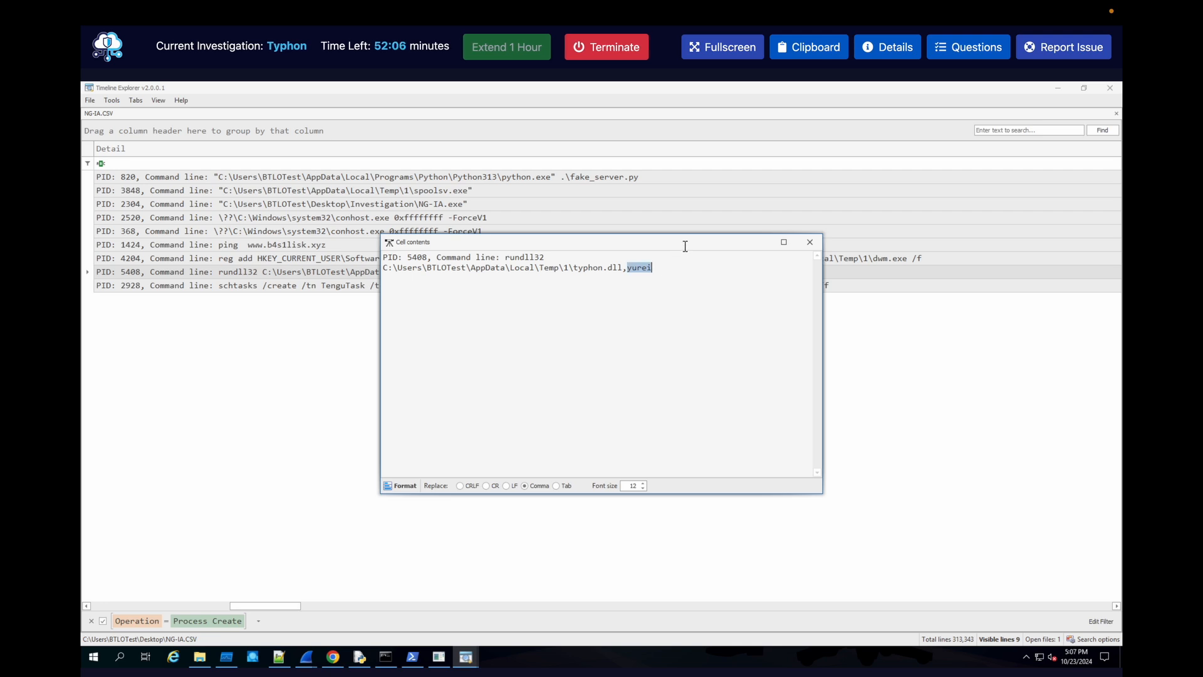
drag(685, 246, 688, 278)
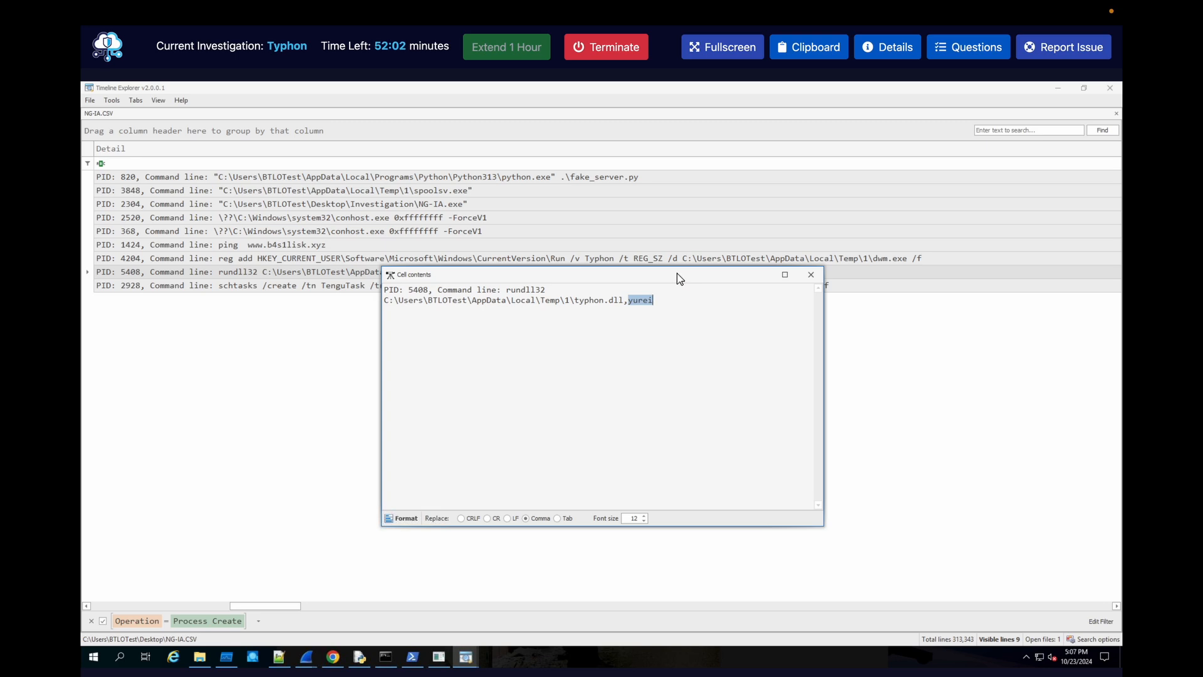
- Enter yurei as the function name in the Q5 answer, without submitting it
click(974, 50)
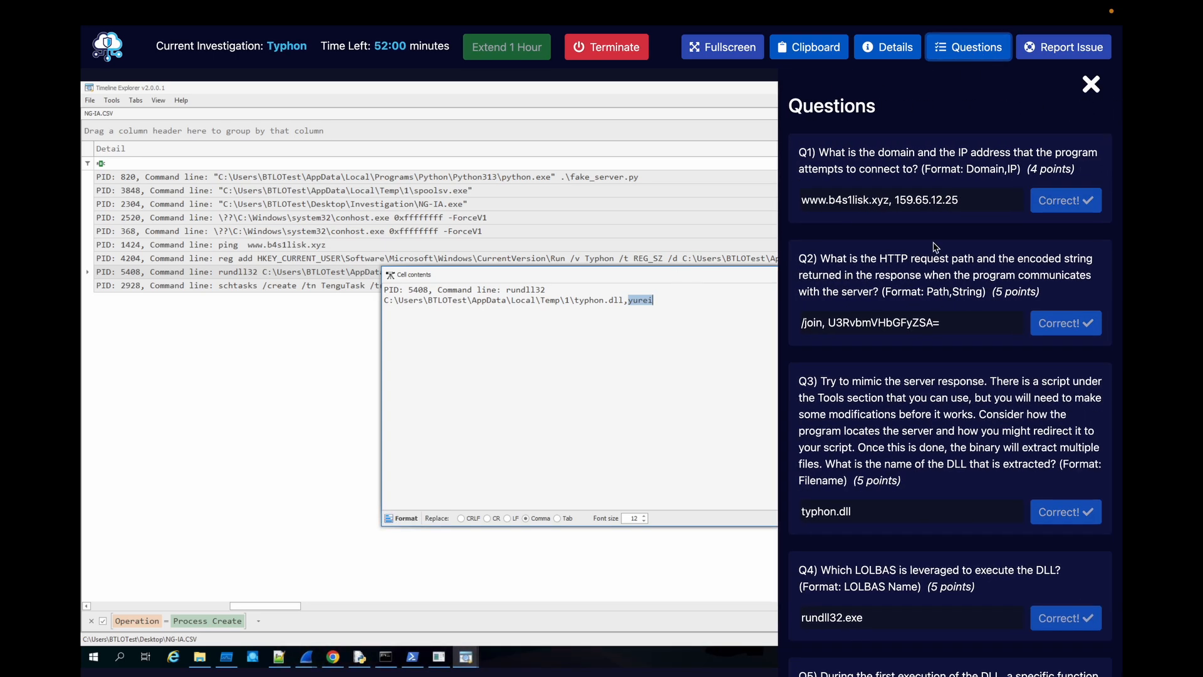
scroll(922, 391, down, 5)
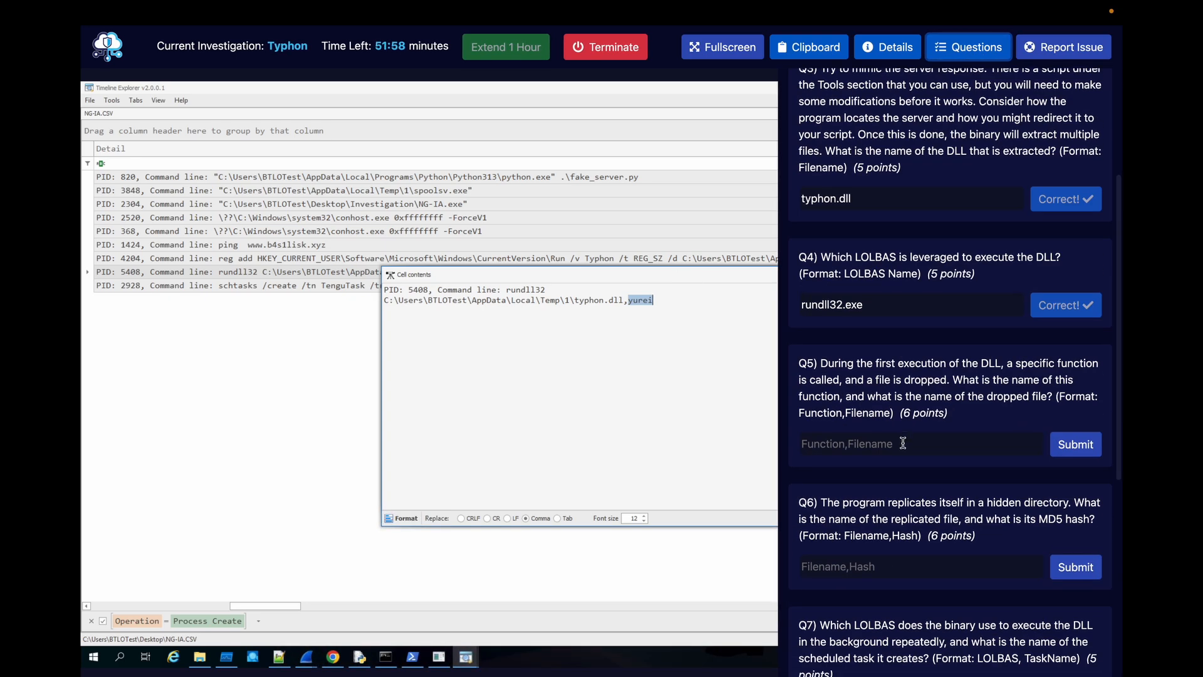
click(903, 443)
text(yur)
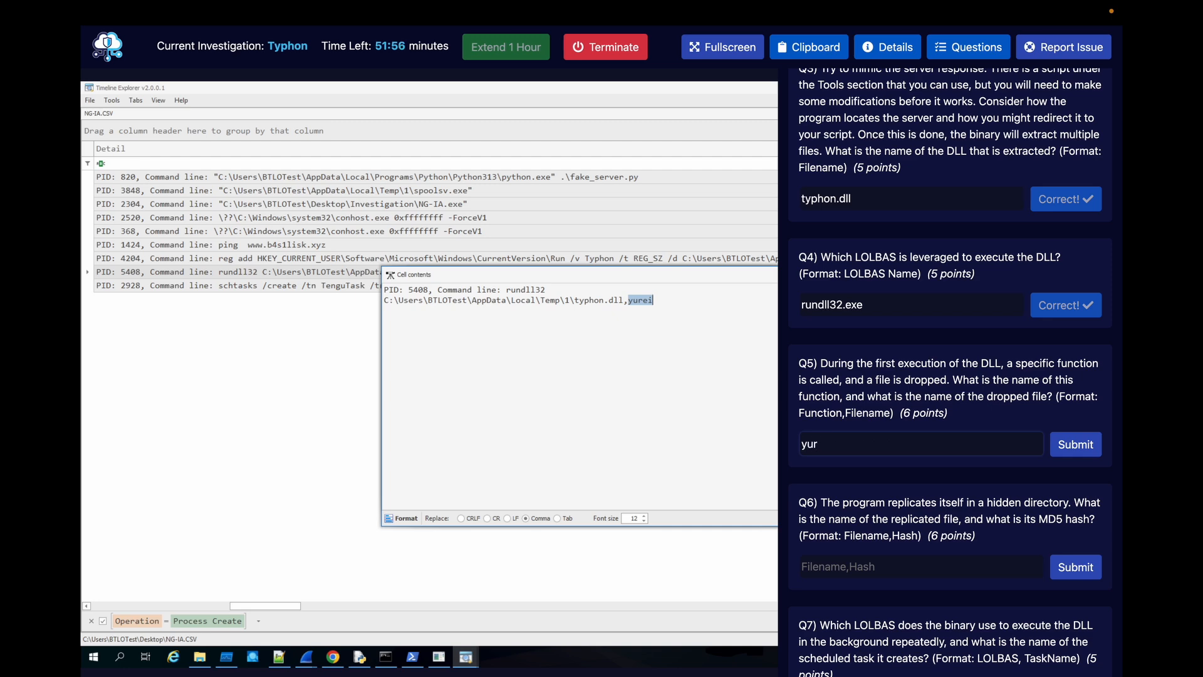
text(ei)
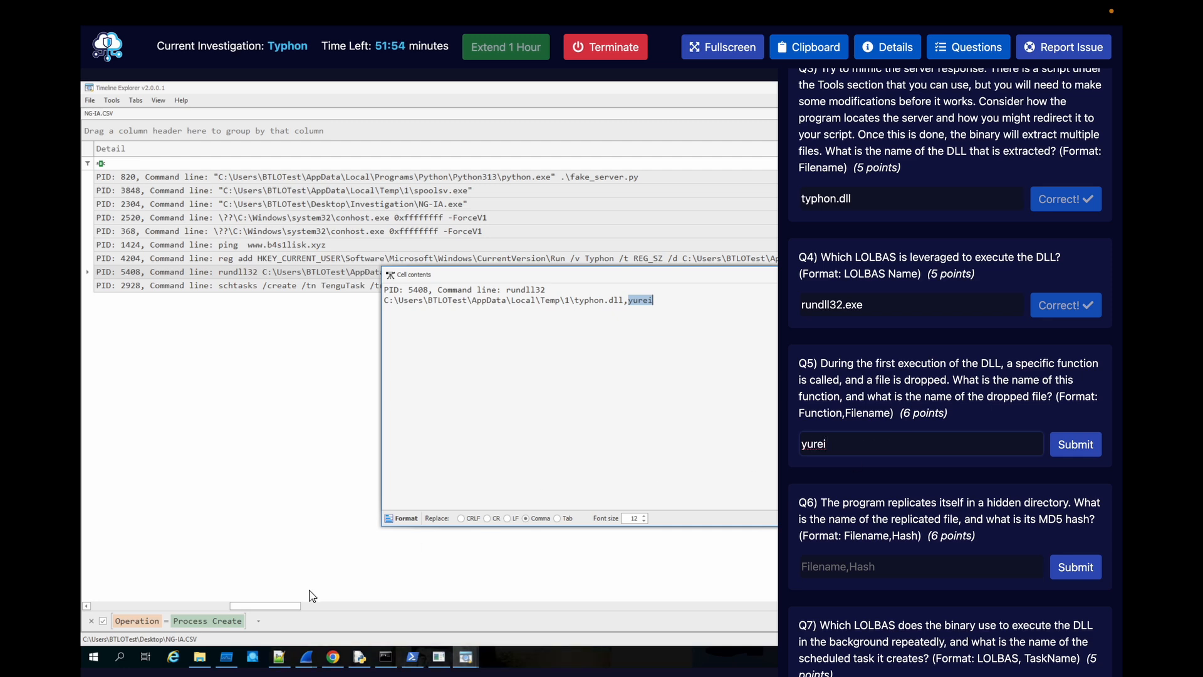
- Switch to Process Monitor and look through the captured NG-IA.exe events around the rundll32.exe activity
click(226, 656)
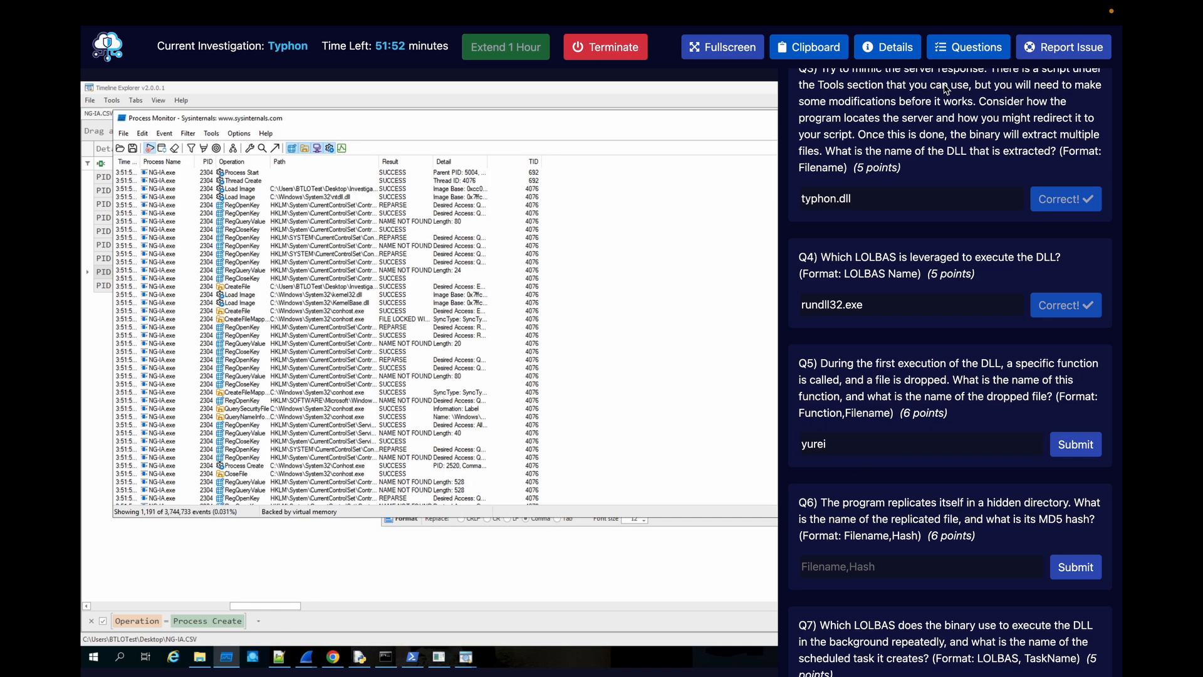
click(955, 55)
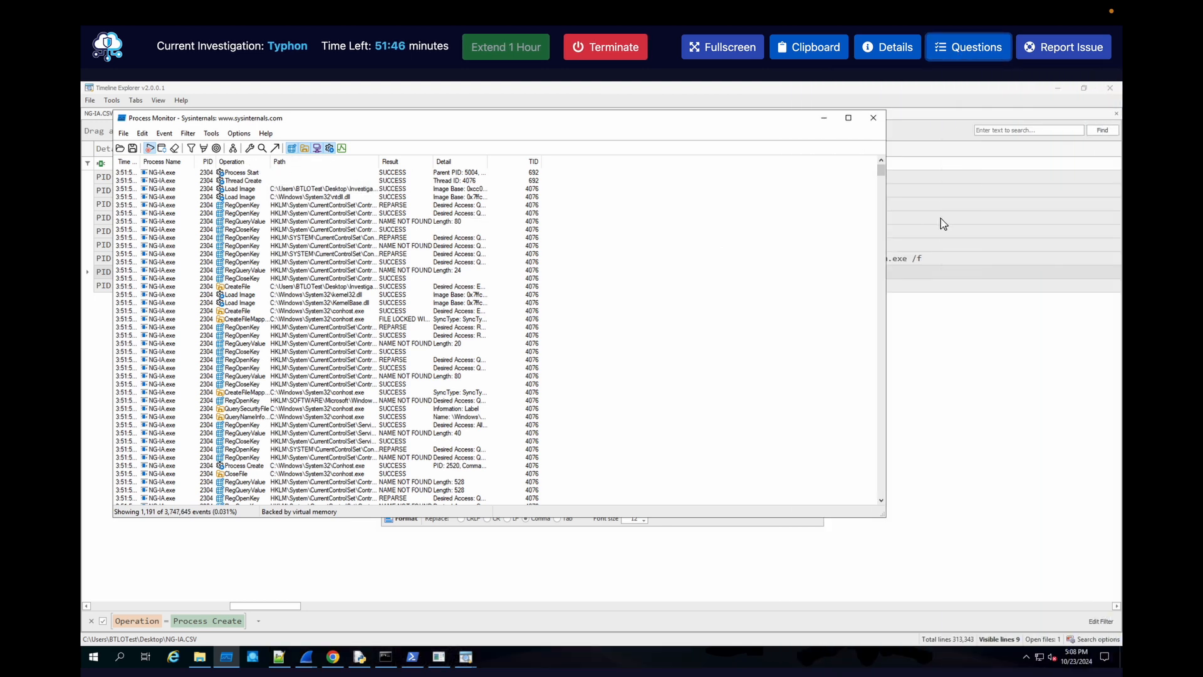
right_click(323, 164)
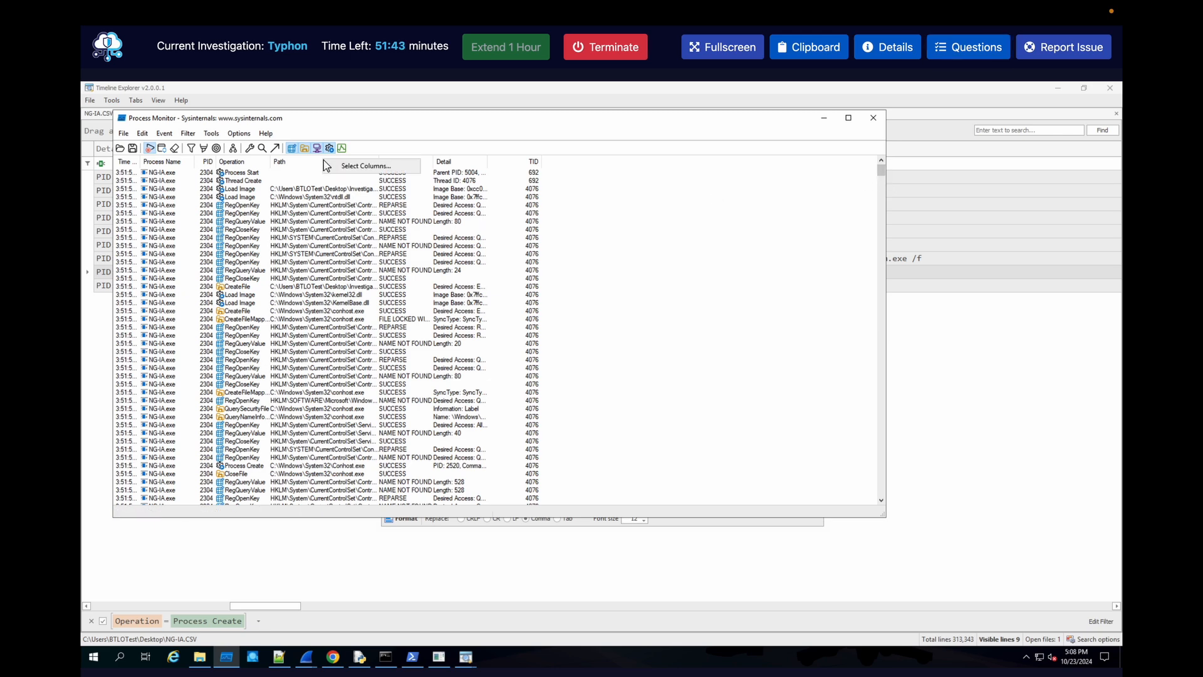
click(883, 173)
drag(881, 399, 880, 515)
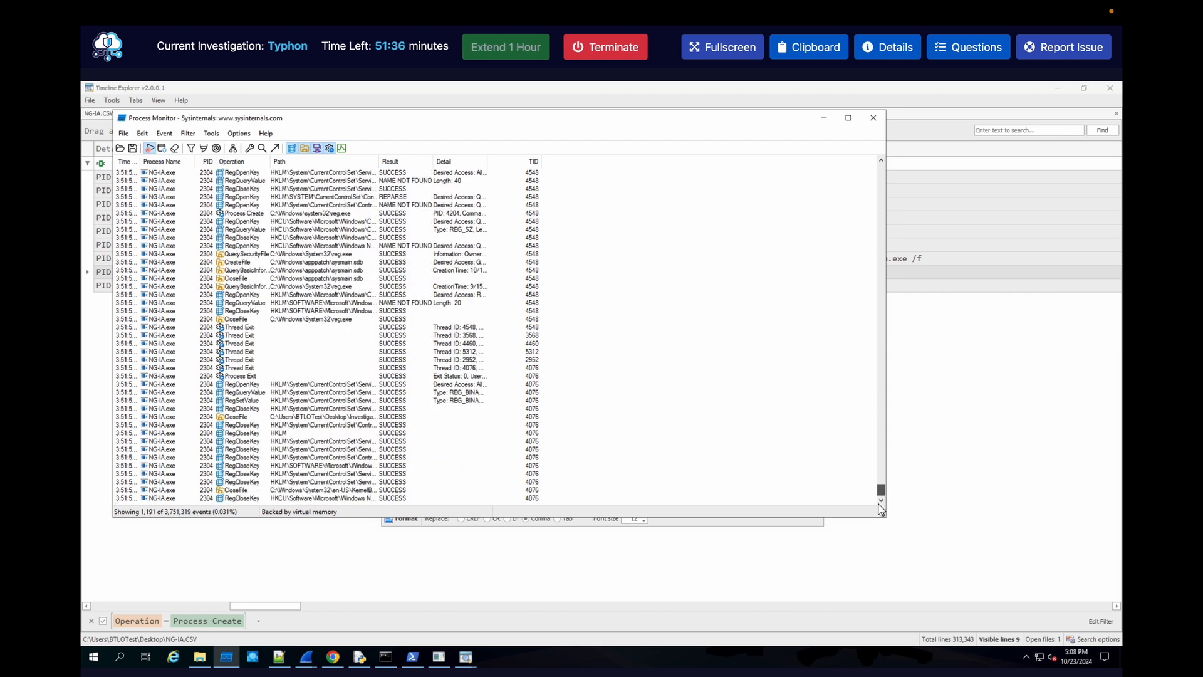
drag(880, 498, 884, 456)
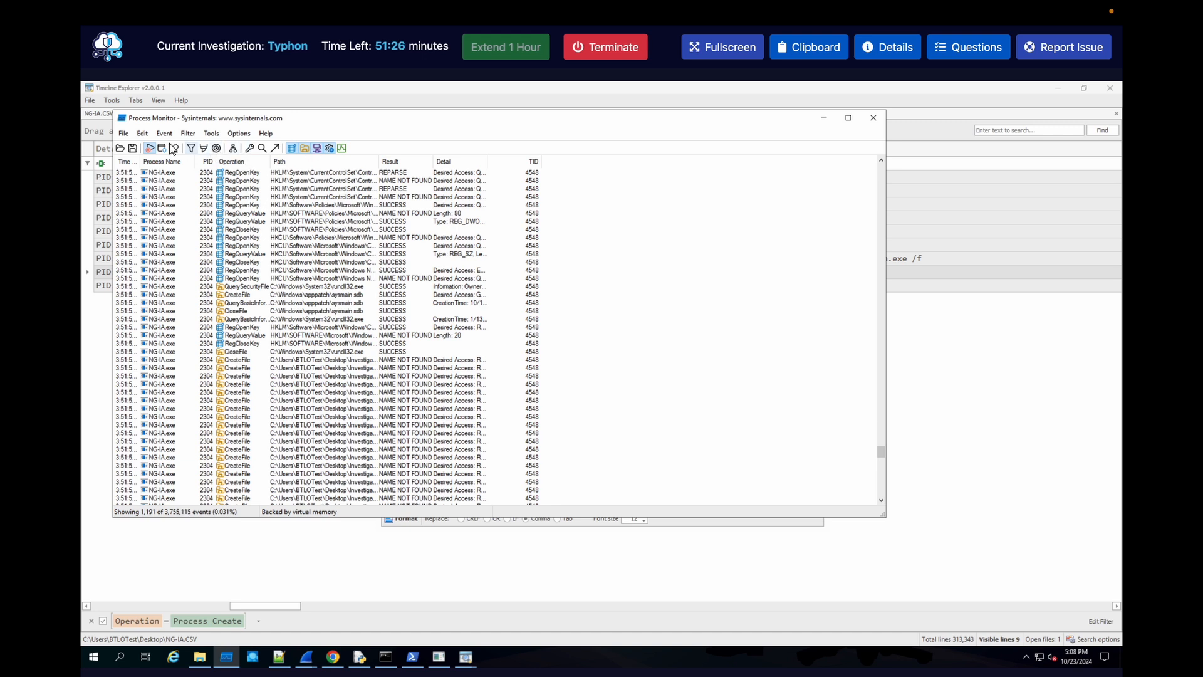
- Add a Process Monitor filter that includes events whose Operation is Process Create, and apply it
click(189, 135)
click(201, 162)
click(241, 219)
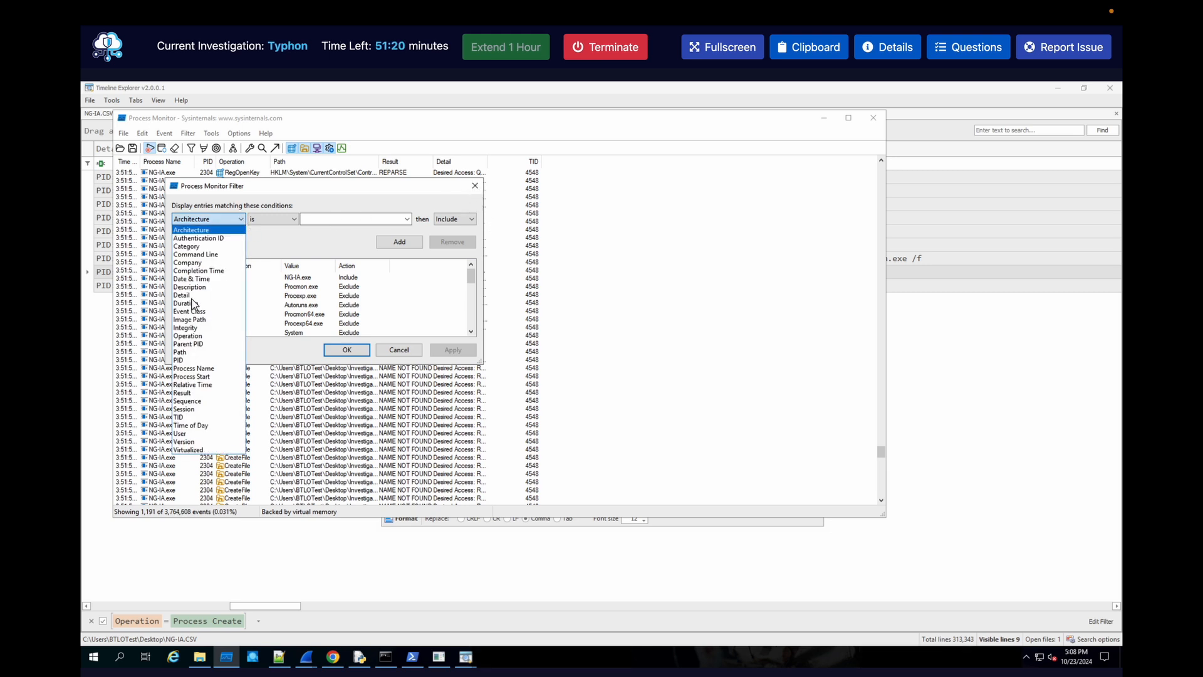
click(206, 337)
click(361, 221)
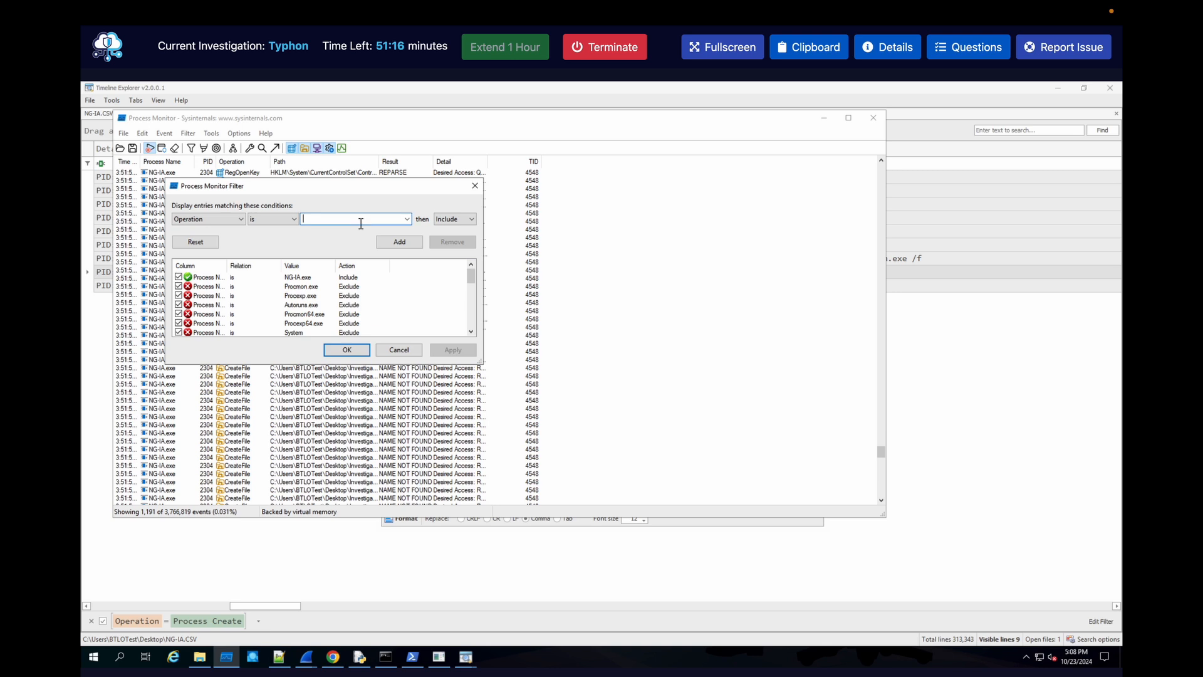
click(407, 220)
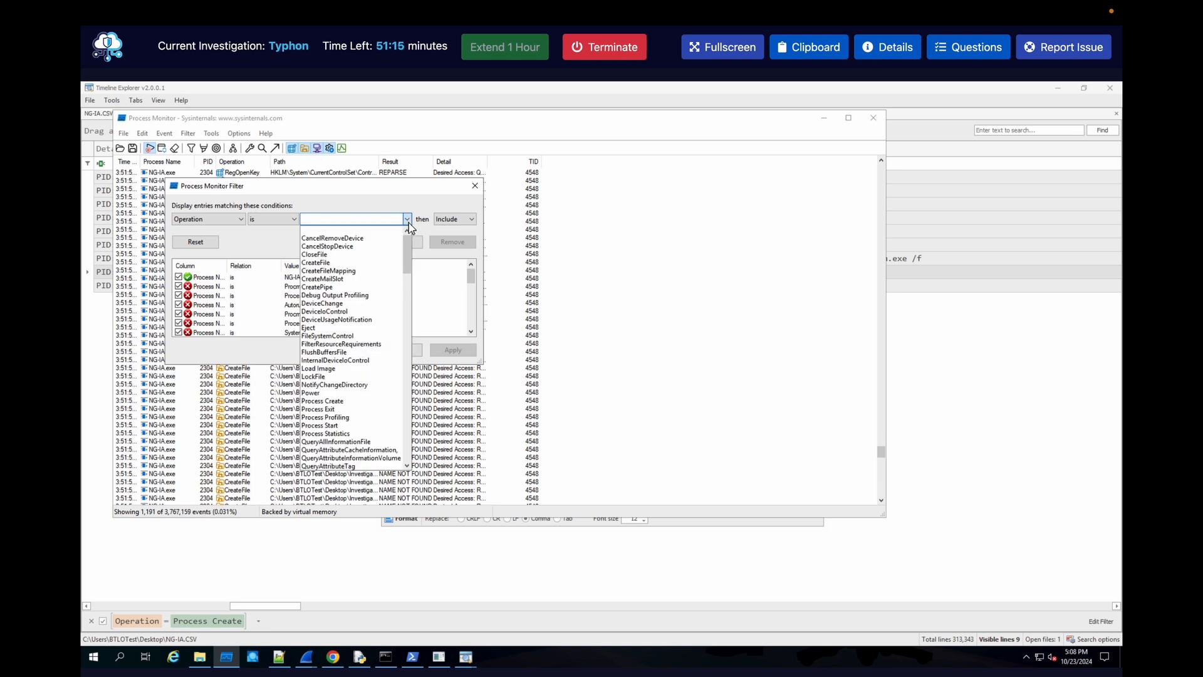
click(348, 401)
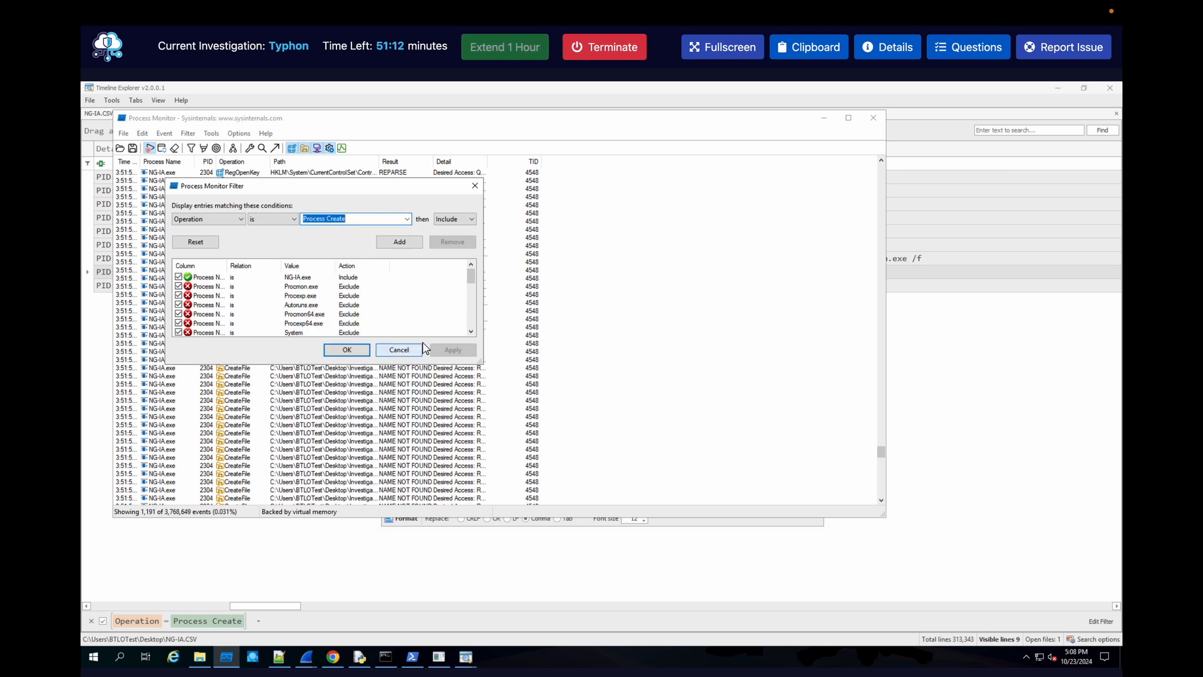
click(366, 354)
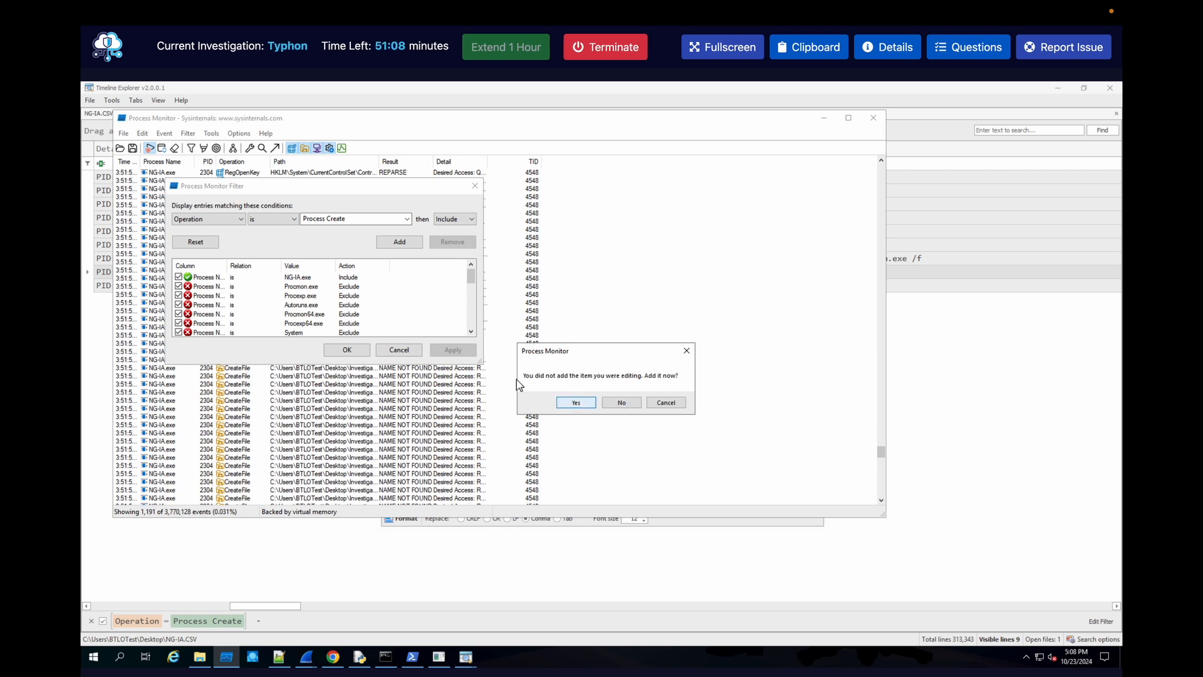
click(574, 402)
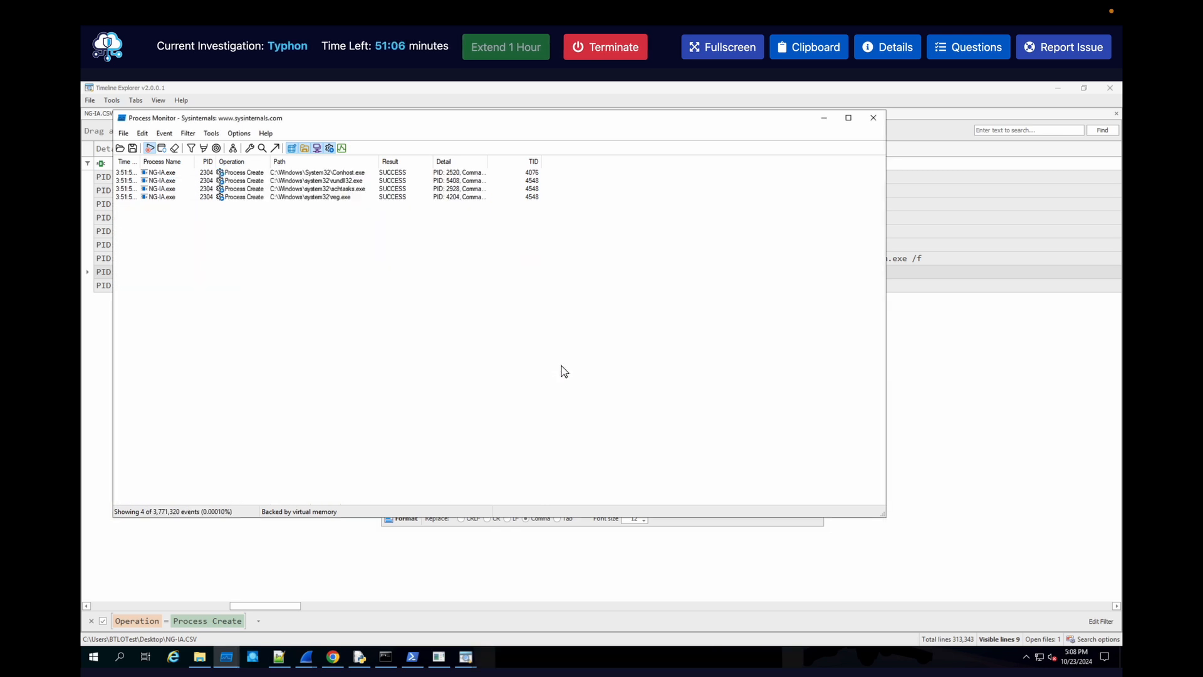
- Open the properties of the rundll32.exe Process Create event and examine its command line and process details
double_click(357, 180)
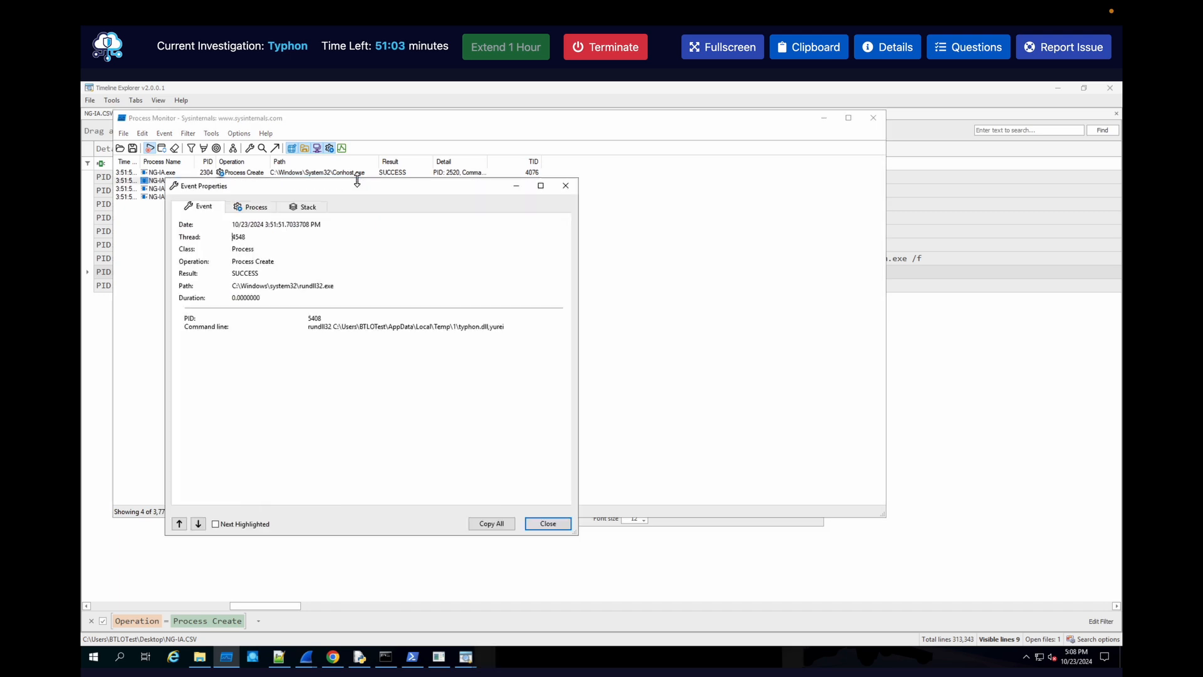
drag(488, 327, 536, 327)
drag(308, 327, 493, 327)
click(486, 327)
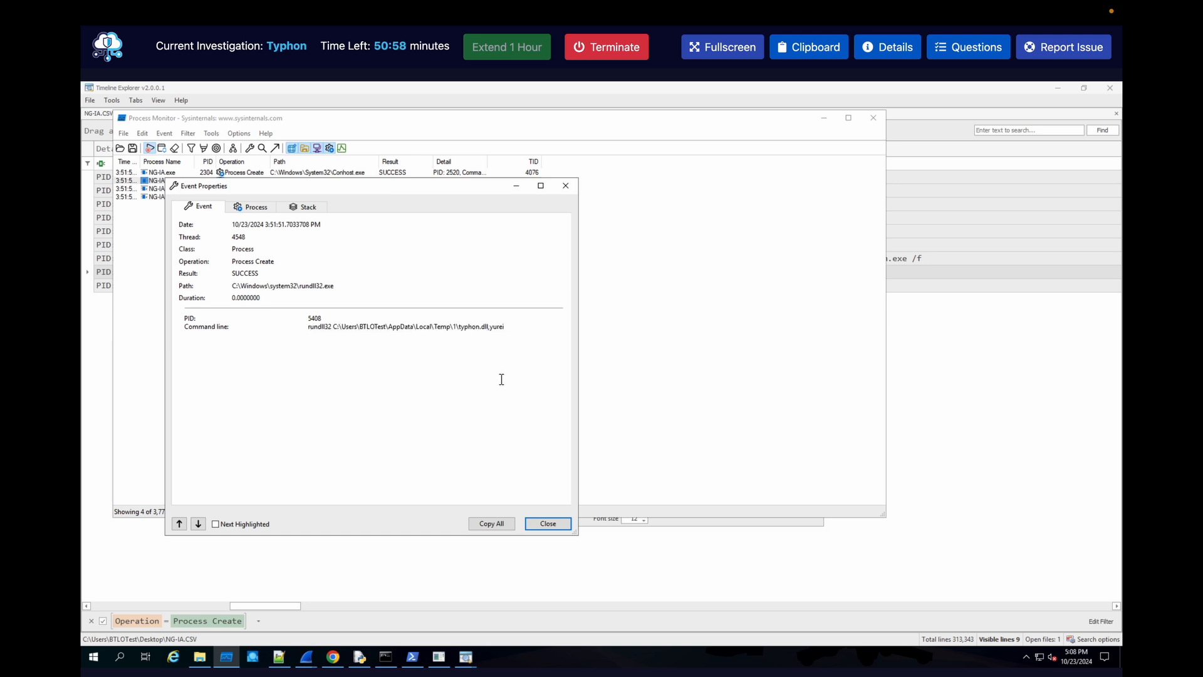
click(259, 211)
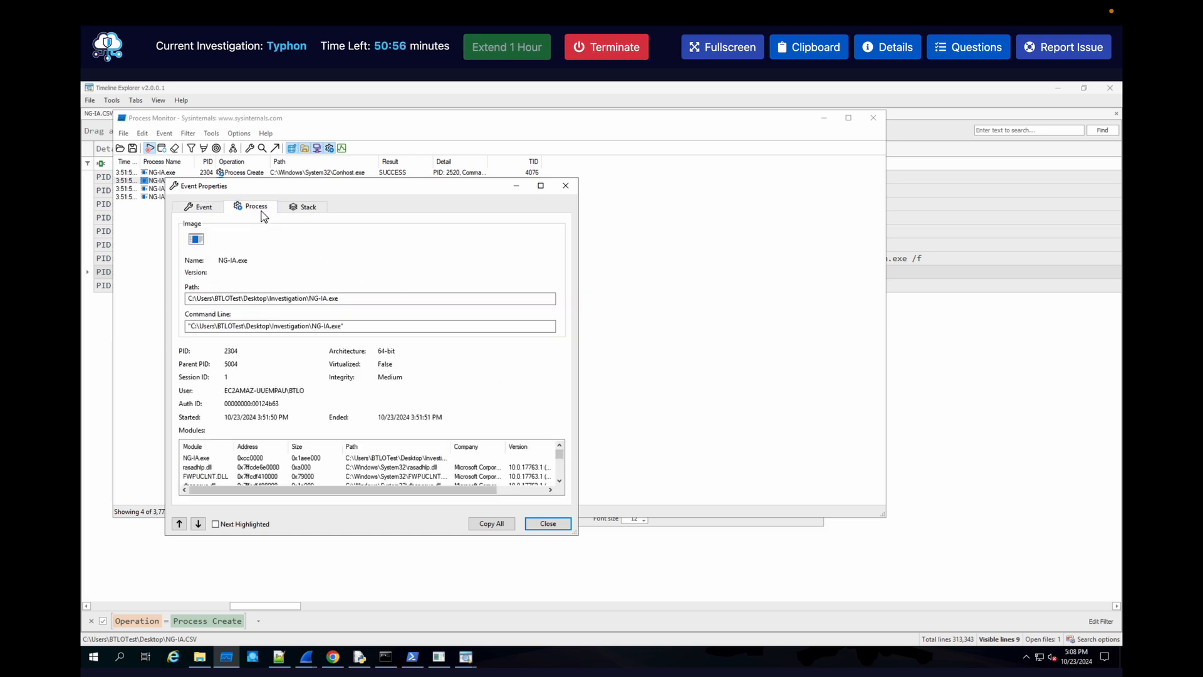
click(206, 206)
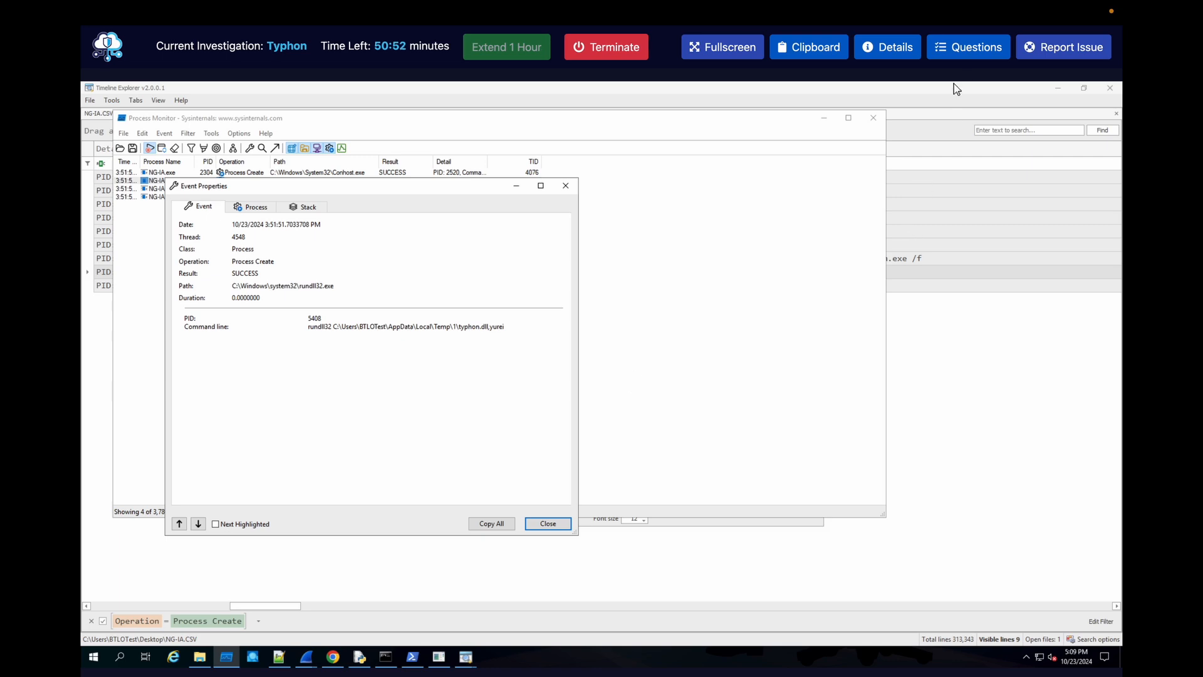
- Reread Q5 about the called function and dropped file, and close the event properties
click(967, 47)
scroll(888, 338, down, 5)
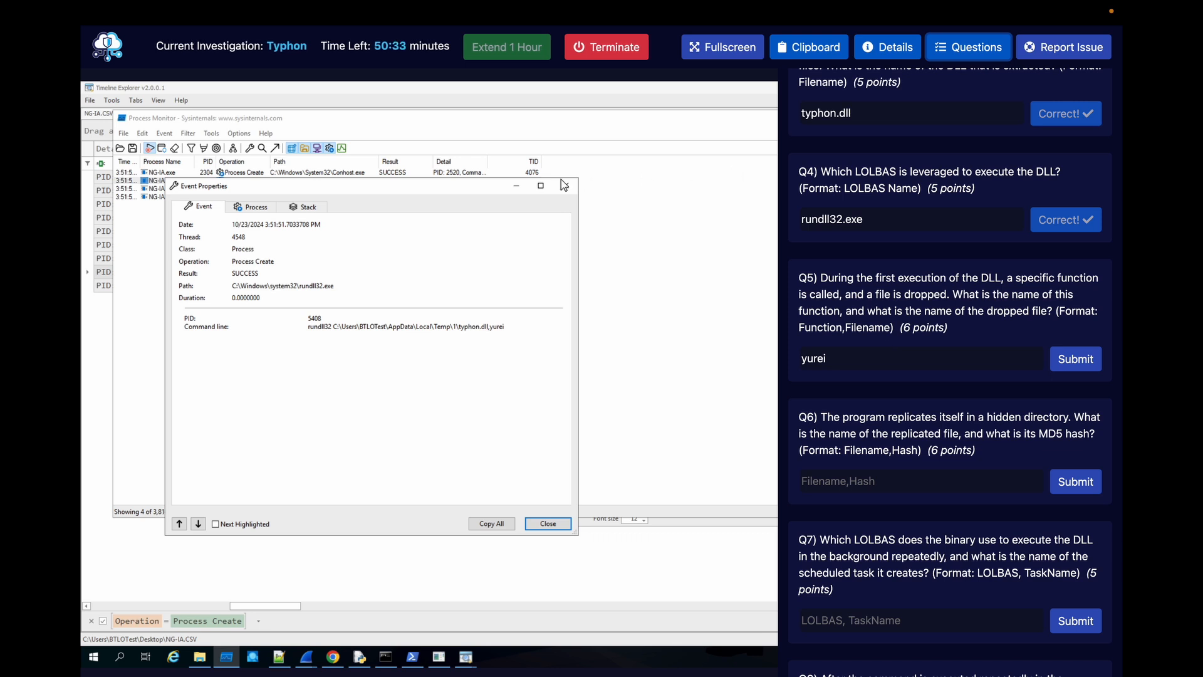
click(565, 185)
click(968, 47)
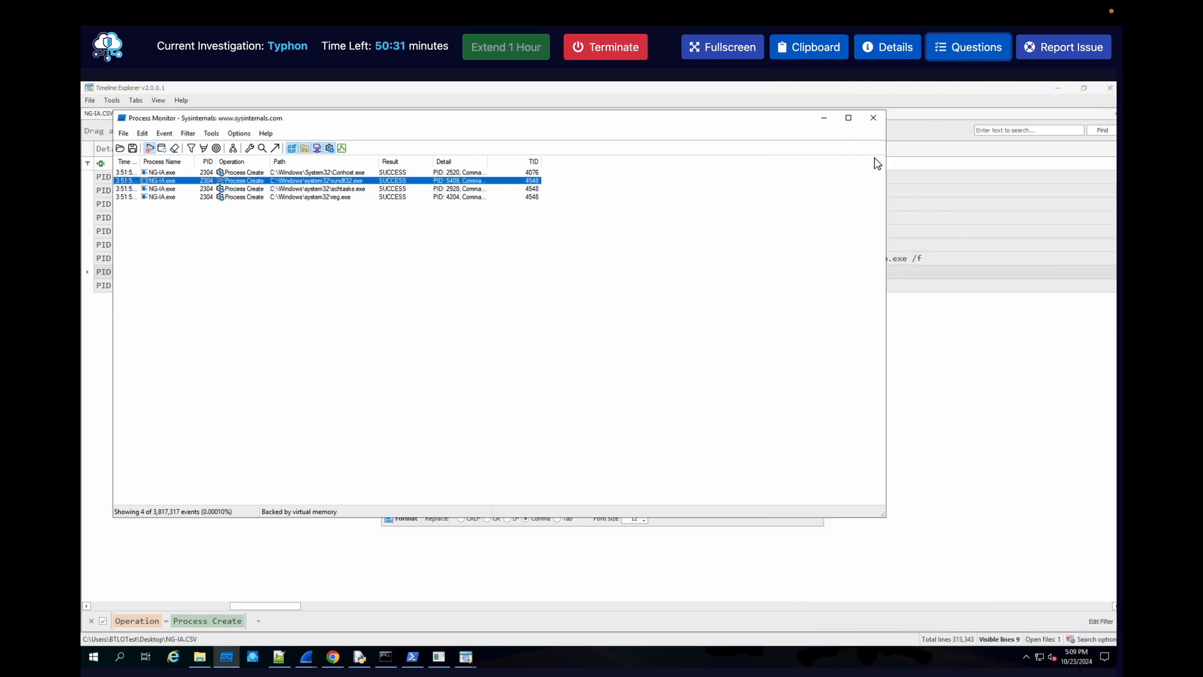
click(773, 215)
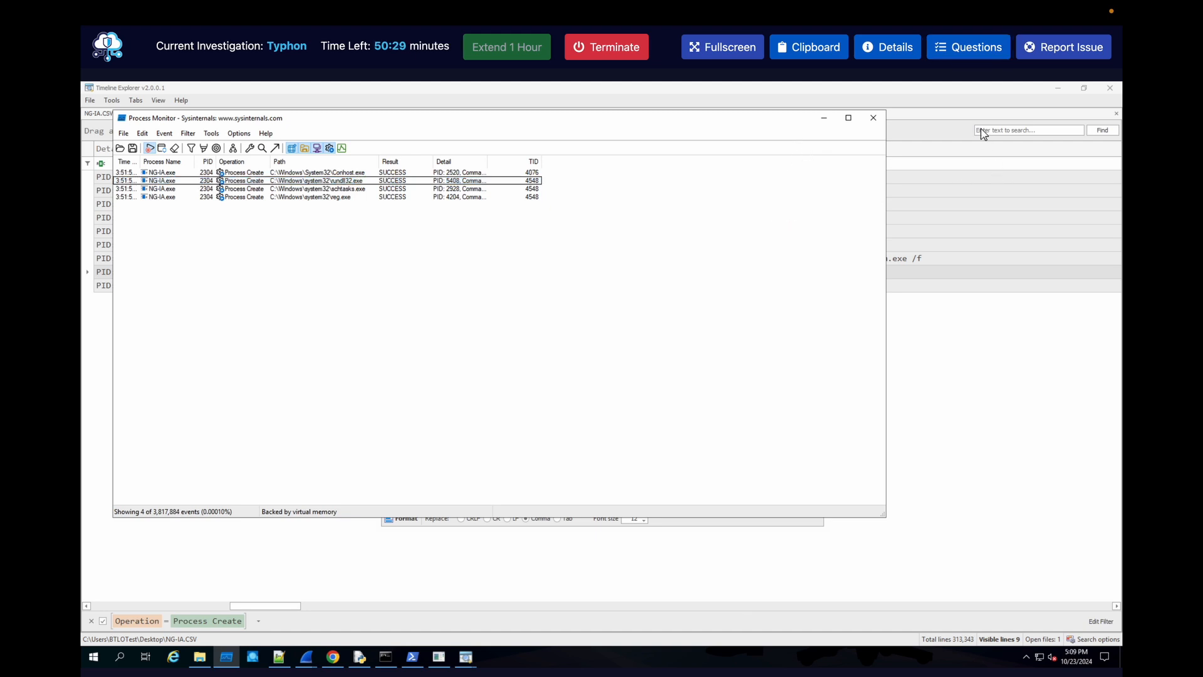
- Return to Timeline Explorer, remove the Process Create filter and bring the Process Name and Operation columns into view
click(953, 101)
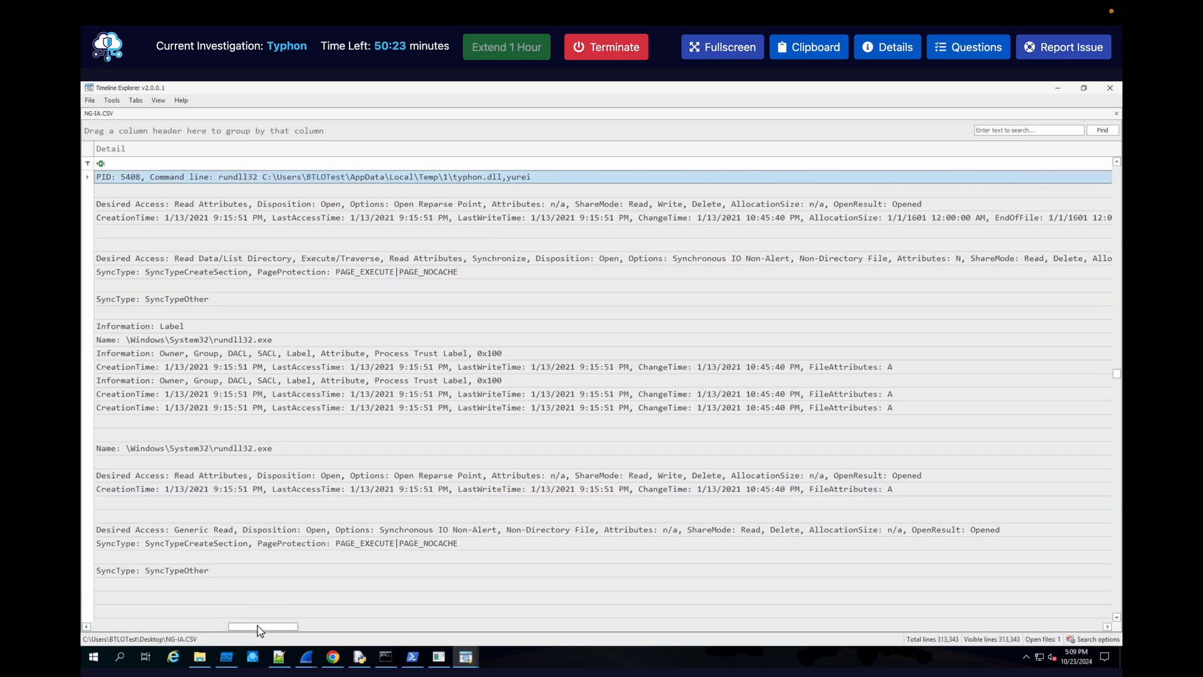
click(112, 627)
click(112, 627)
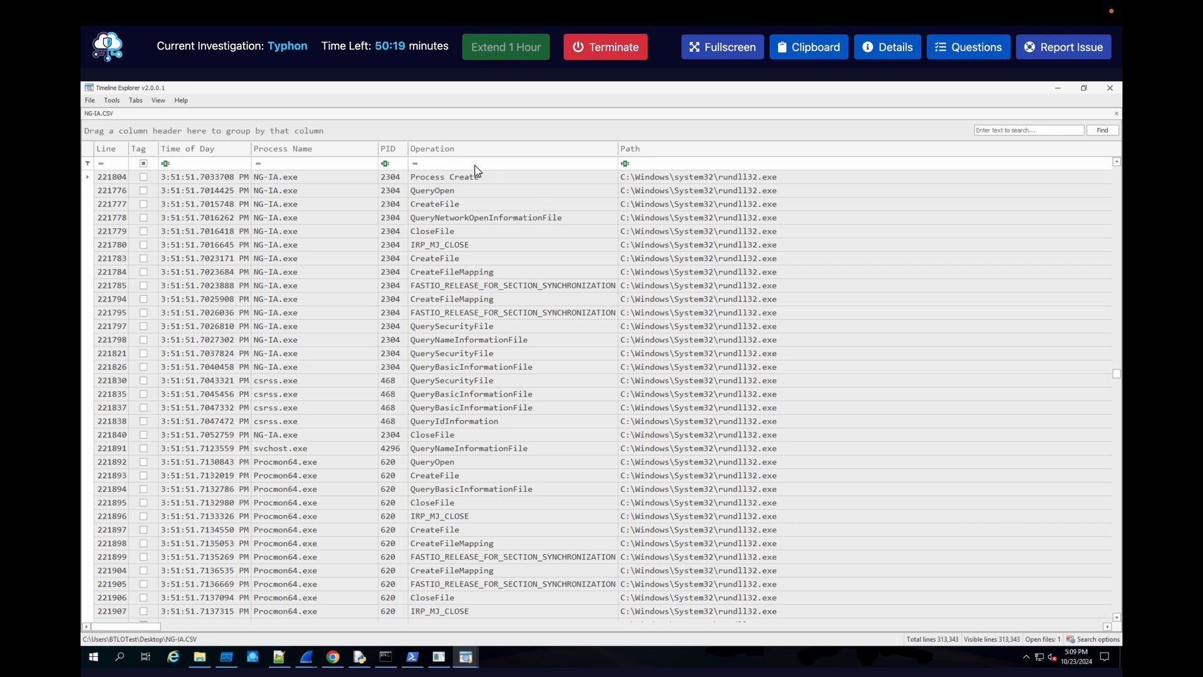
- Filter the timeline's Process Name column to rundll32.exe
click(364, 164)
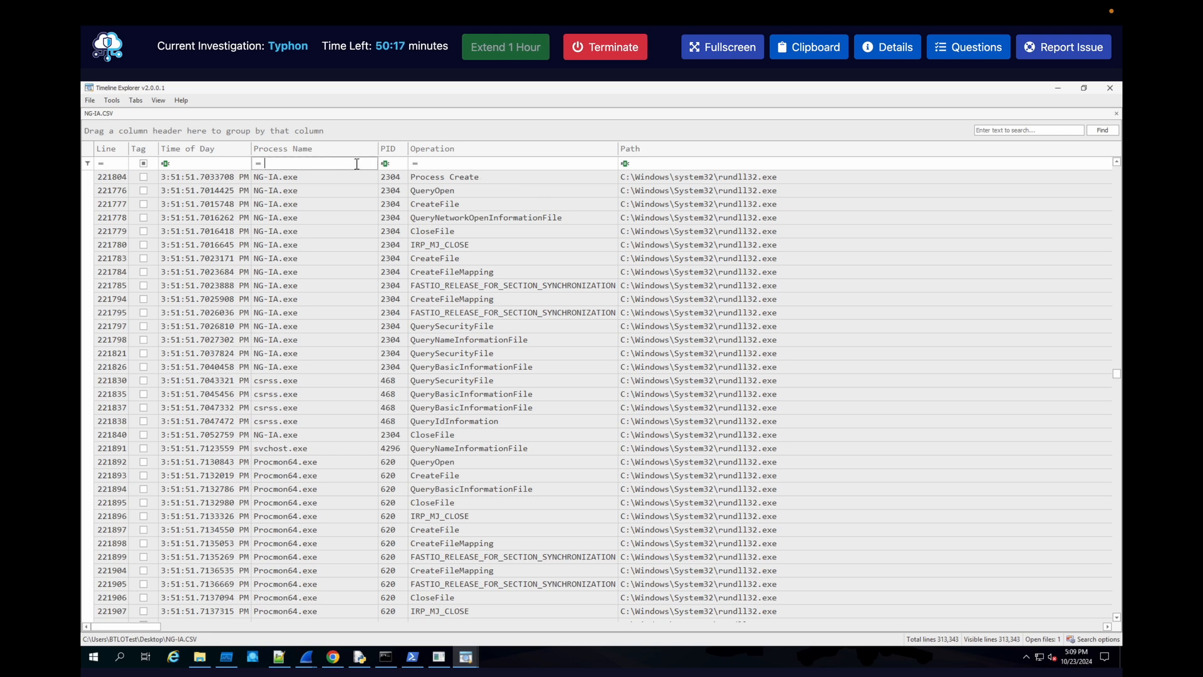
click(375, 148)
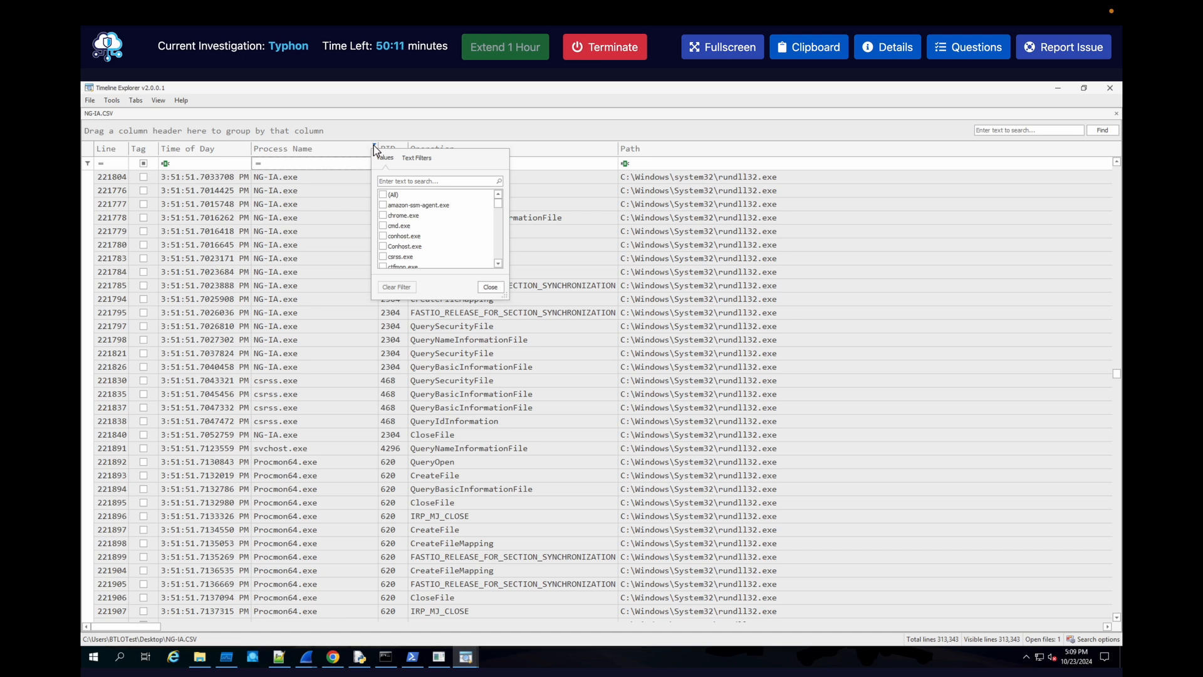
drag(499, 209, 495, 264)
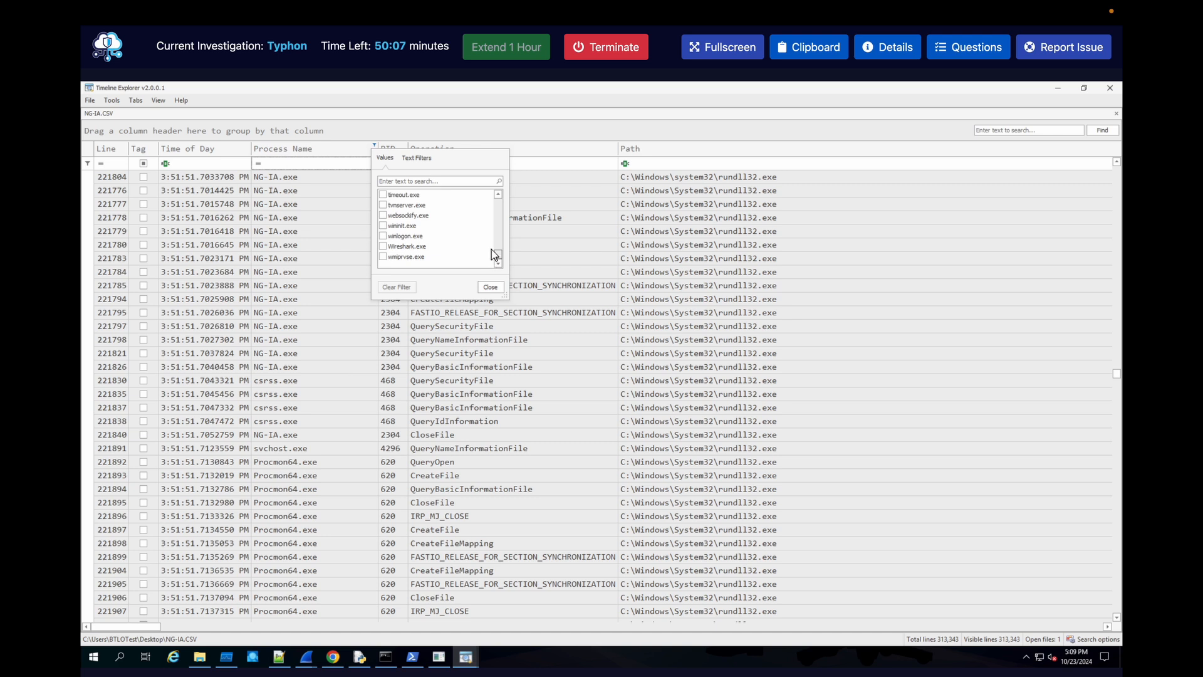
scroll(491, 248, up, 3)
scroll(496, 243, up, 2)
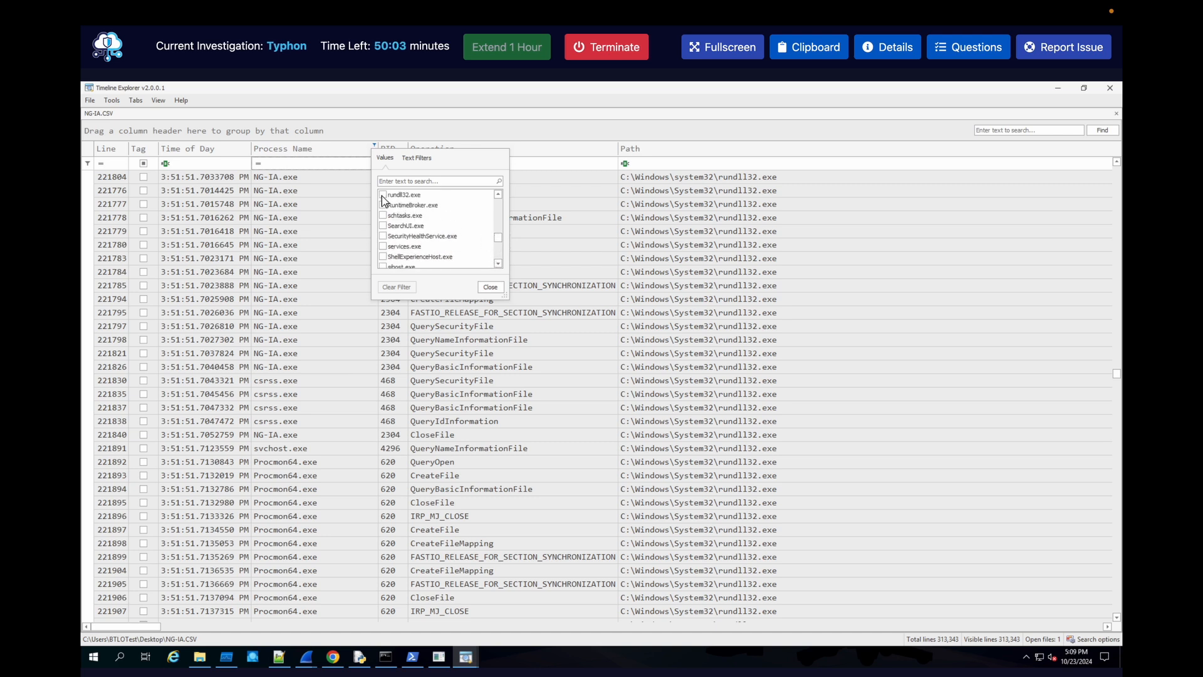
click(383, 195)
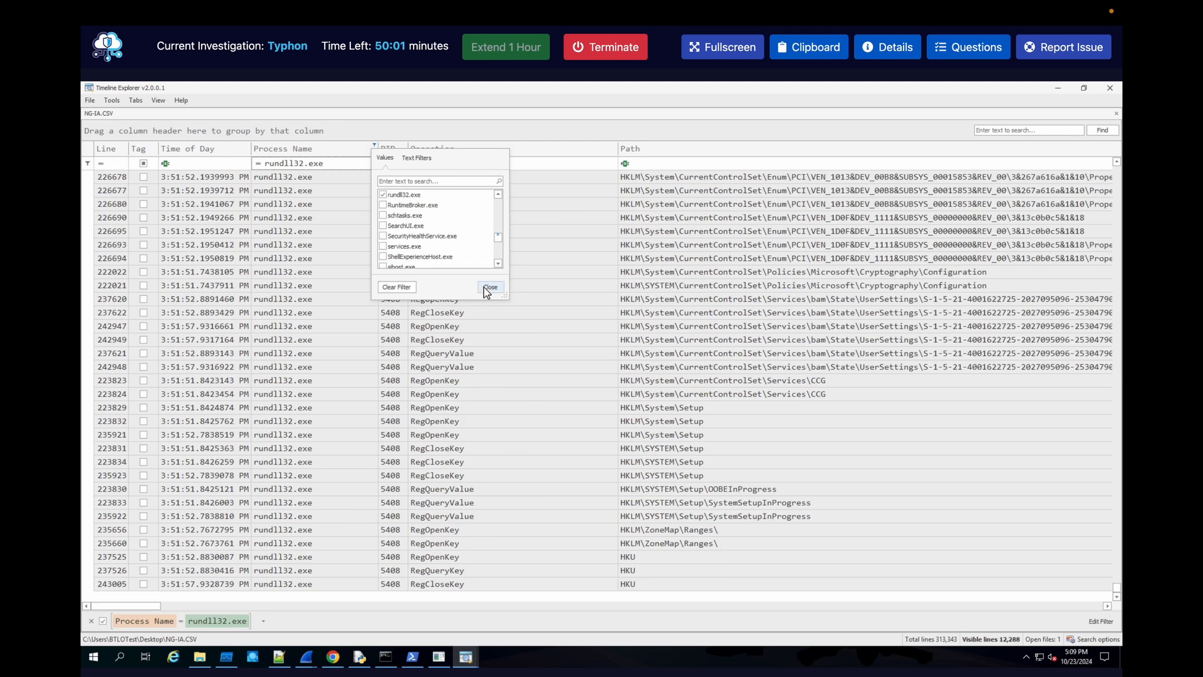
click(488, 289)
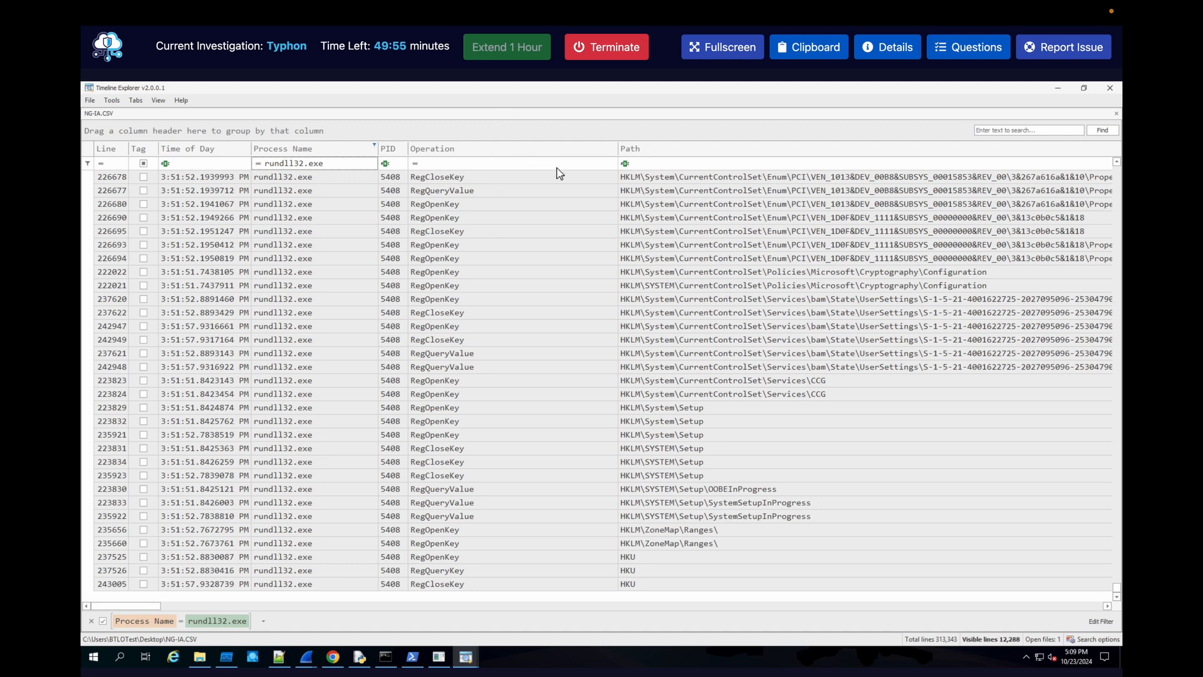
- Filter the Operation column to WriteFile for the rundll32.exe events
click(614, 145)
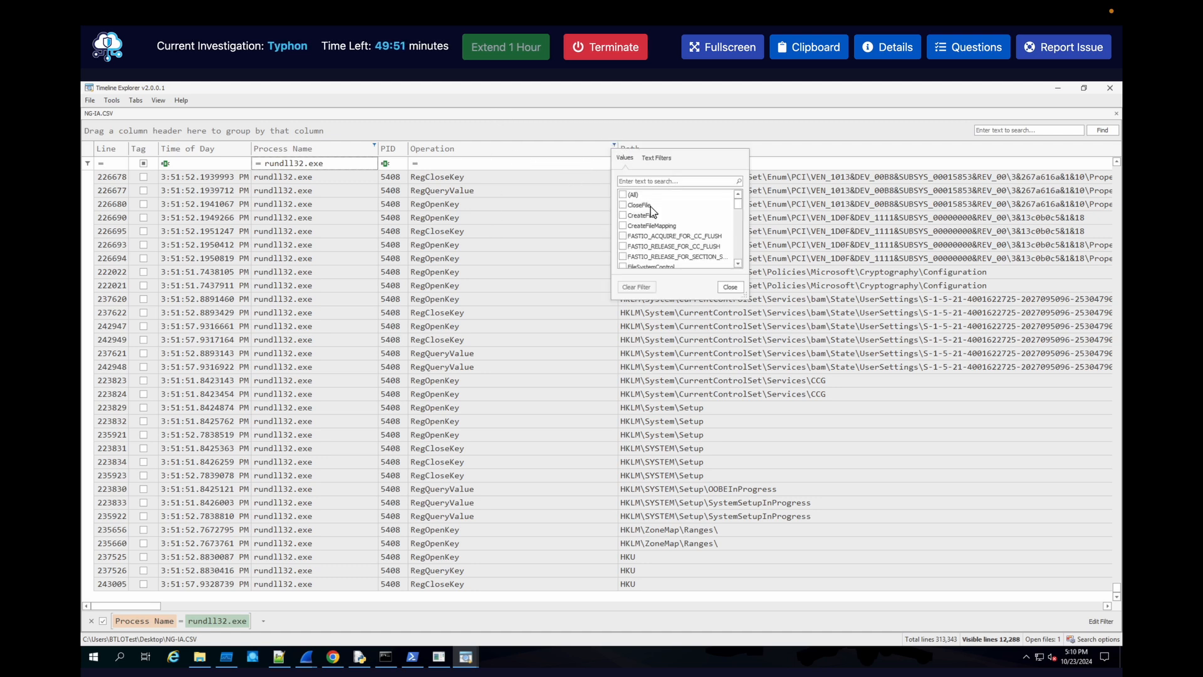
scroll(650, 206, down, 10)
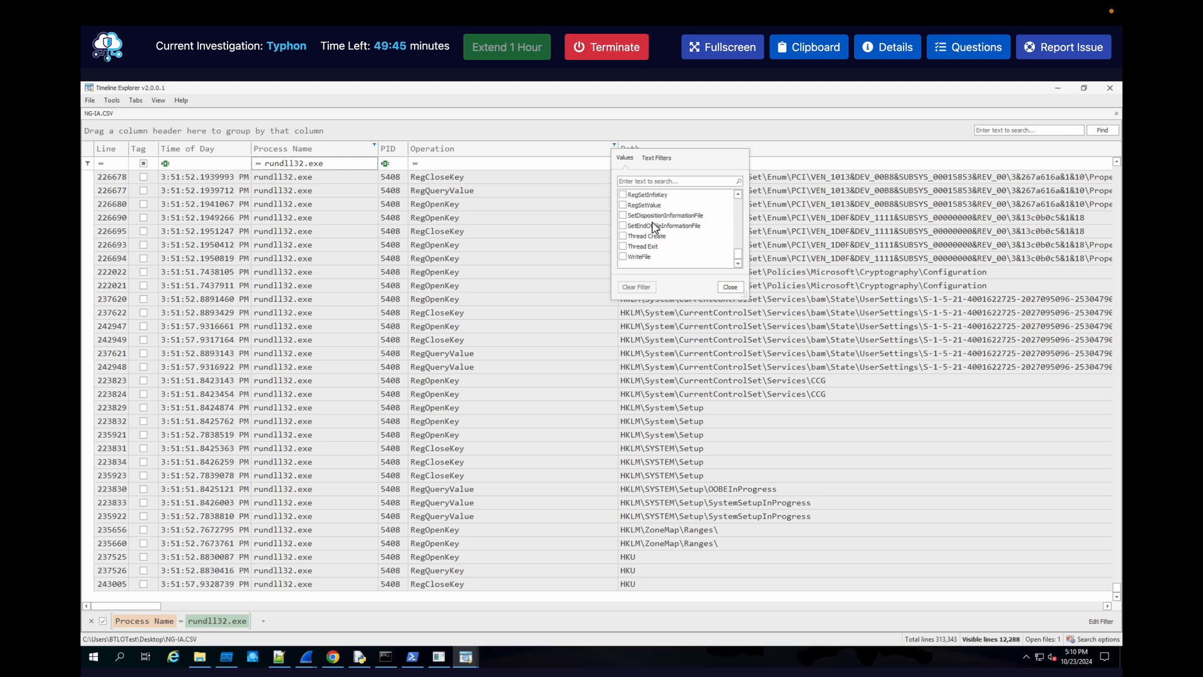
scroll(654, 227, up, 2)
scroll(654, 227, up, 5)
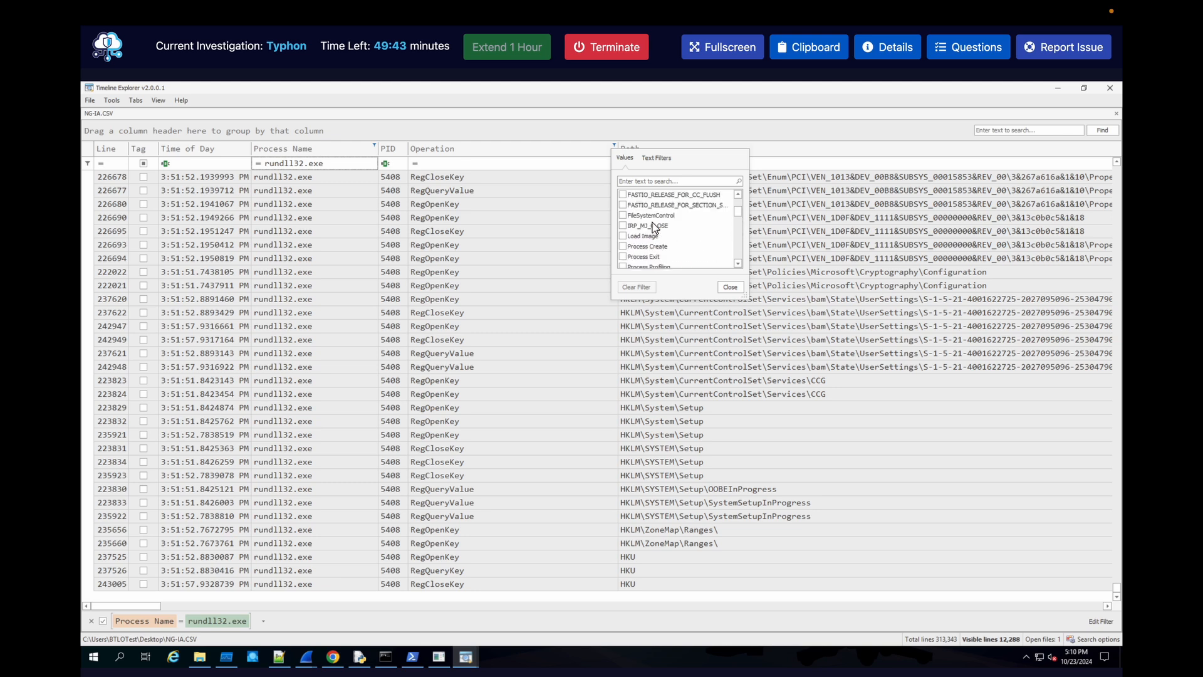
scroll(655, 227, down, 7)
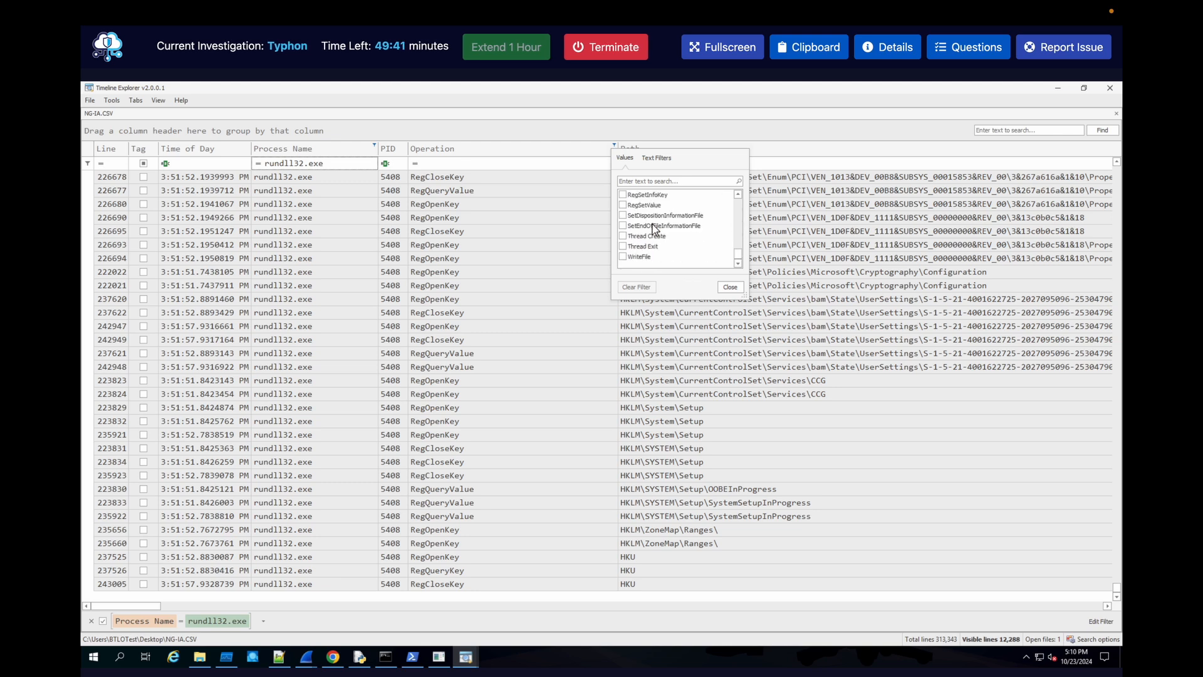
click(623, 256)
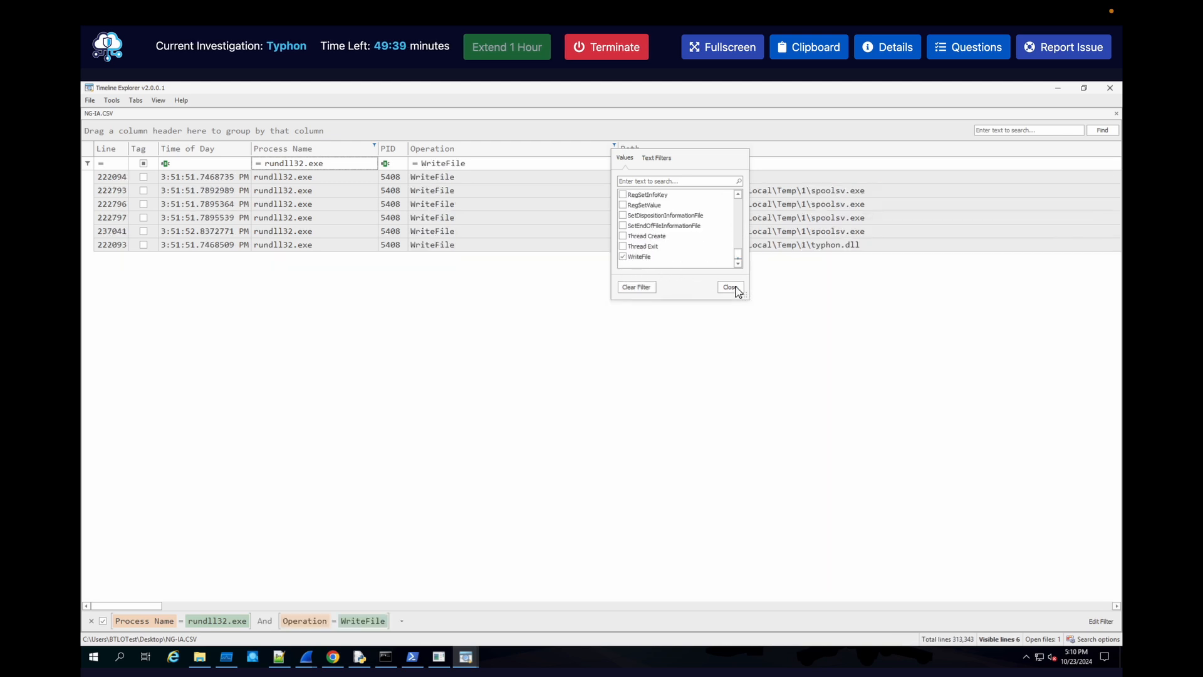
- Close the Operation filter list and inspect the paths of the files written by rundll32.exe
click(730, 287)
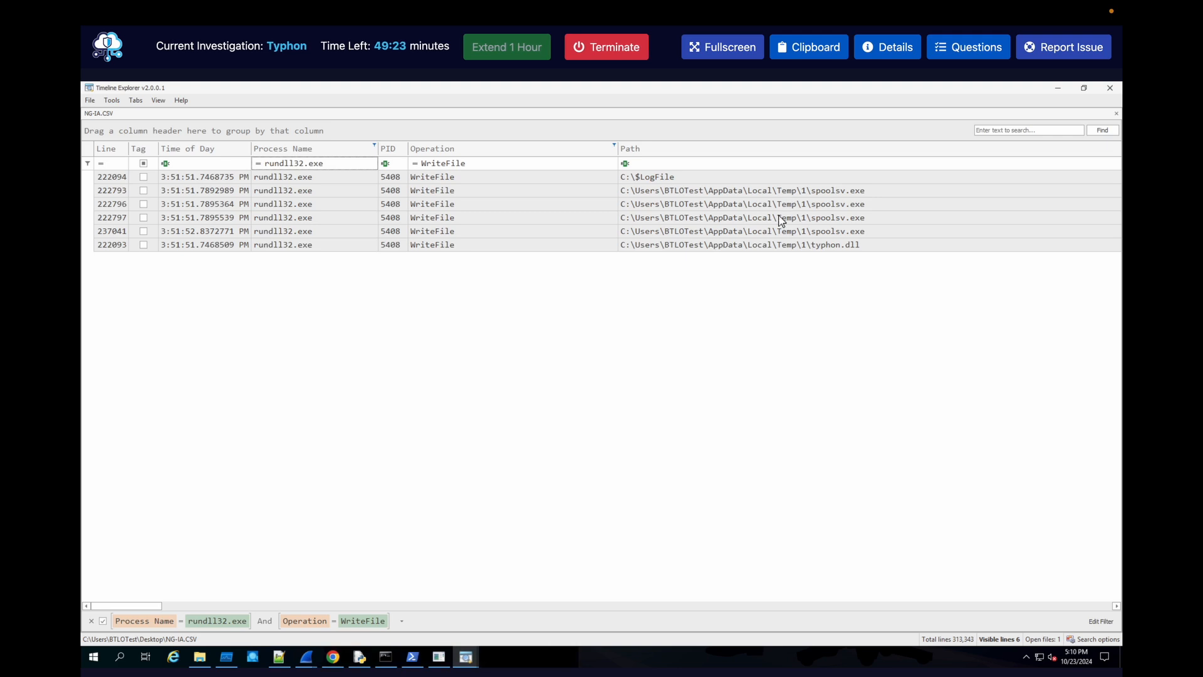
click(767, 191)
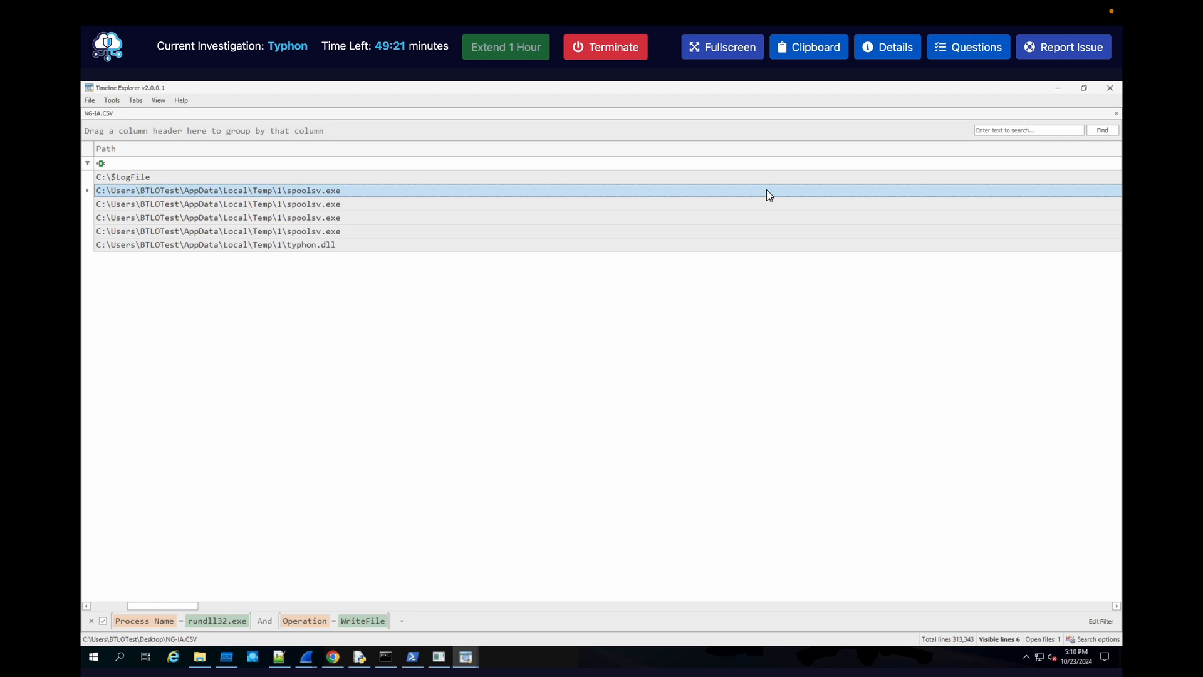
double_click(767, 191)
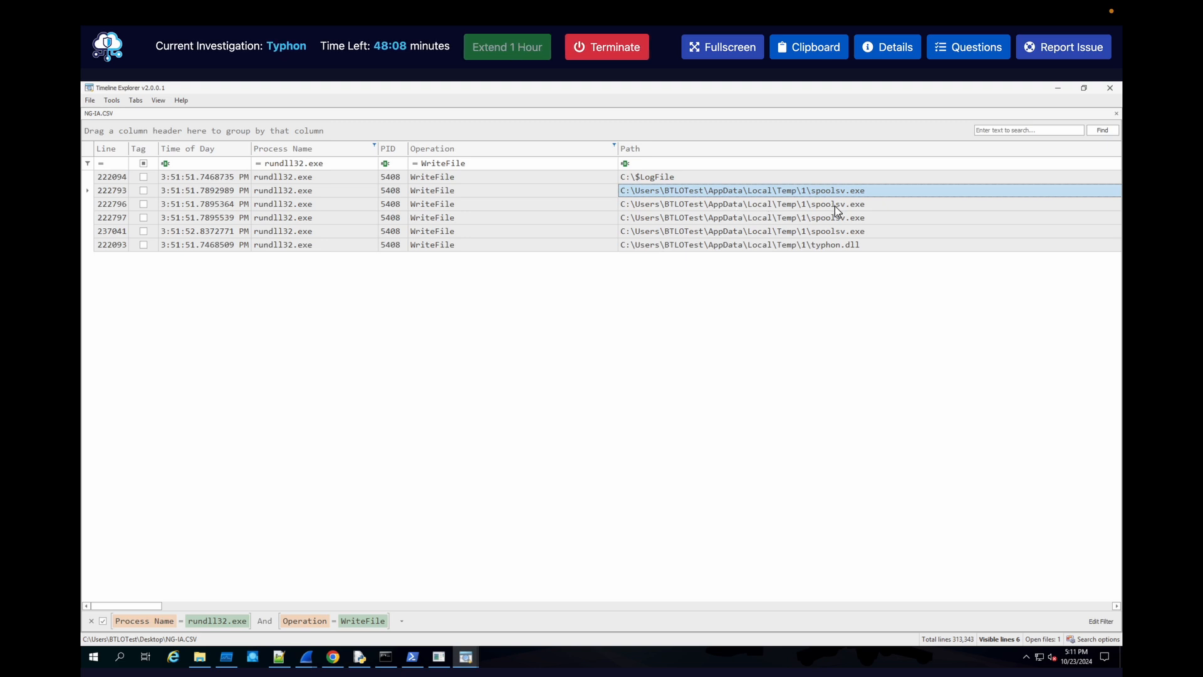
click(785, 219)
- Search the web for "spoolsv exe" in a new browser tab
mouse_move(82, 260)
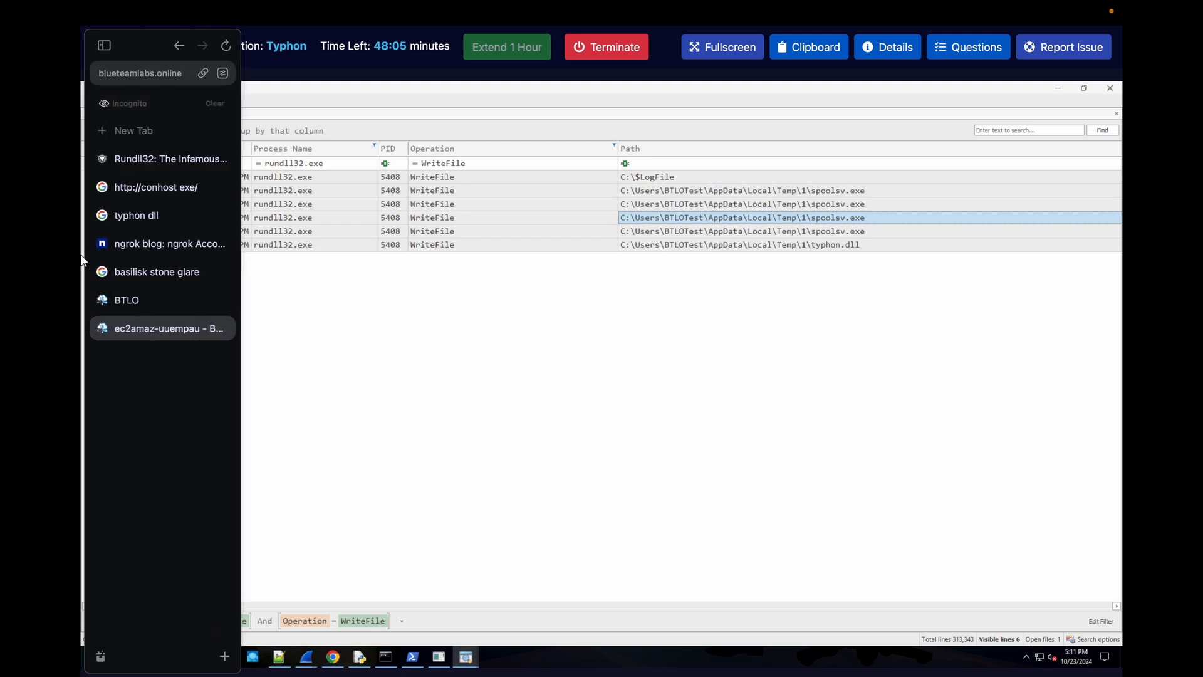
click(157, 131)
text(spools)
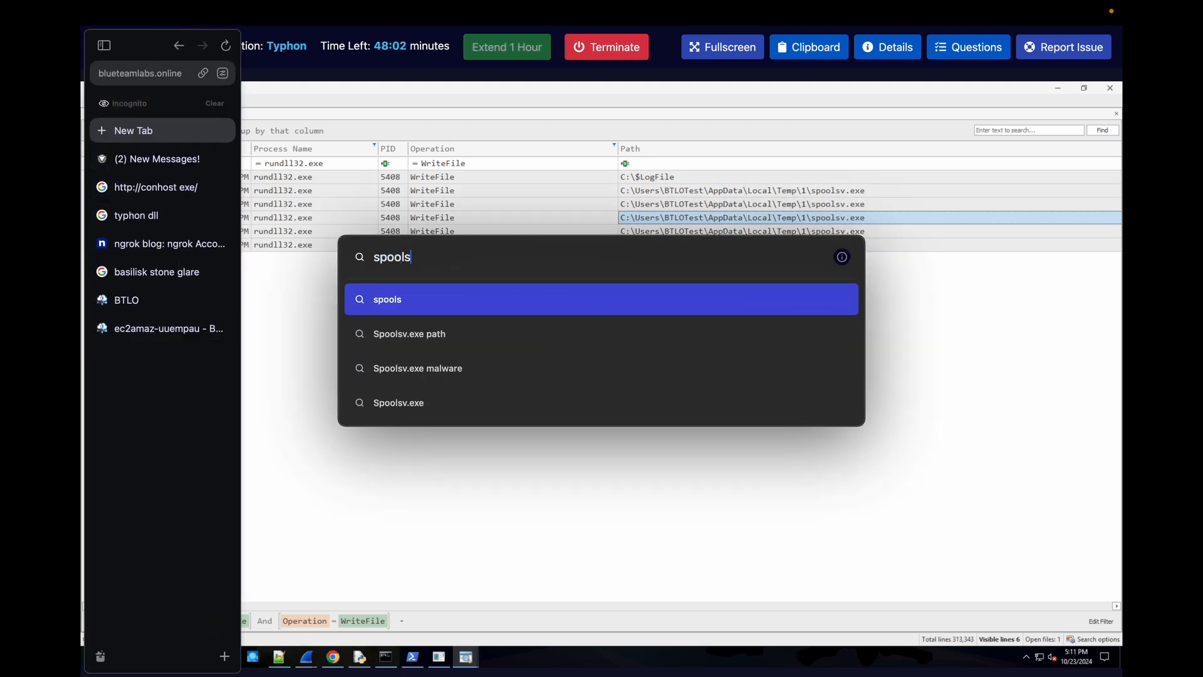
text(v exe)
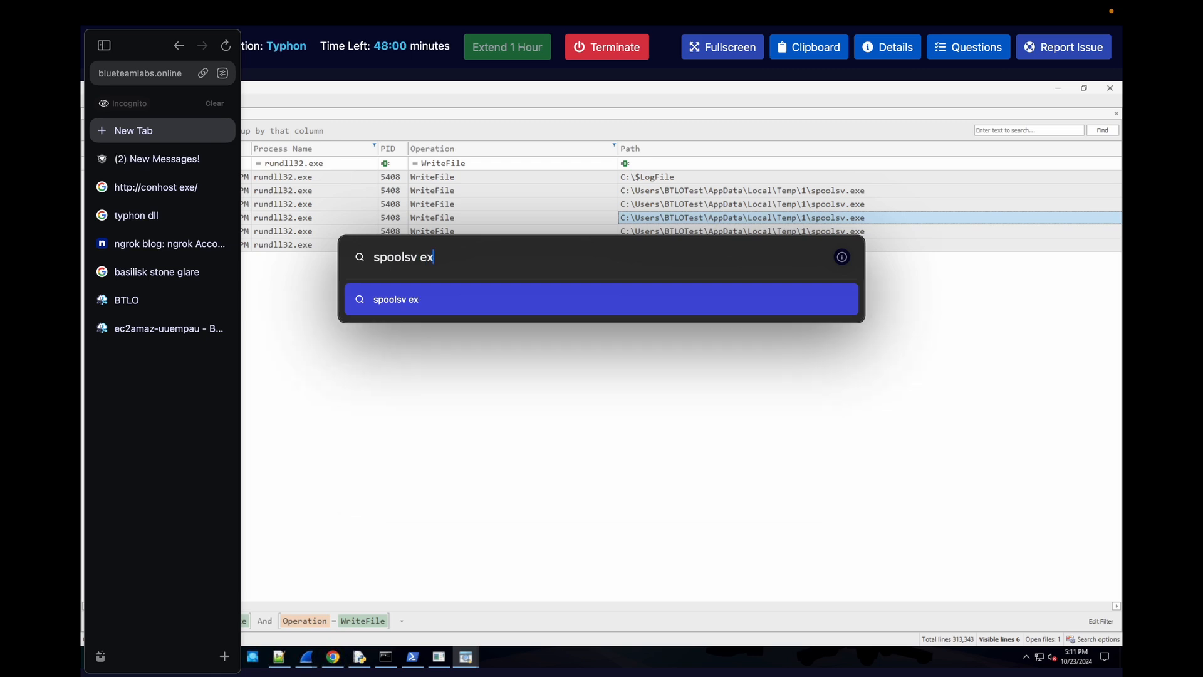
key(Return)
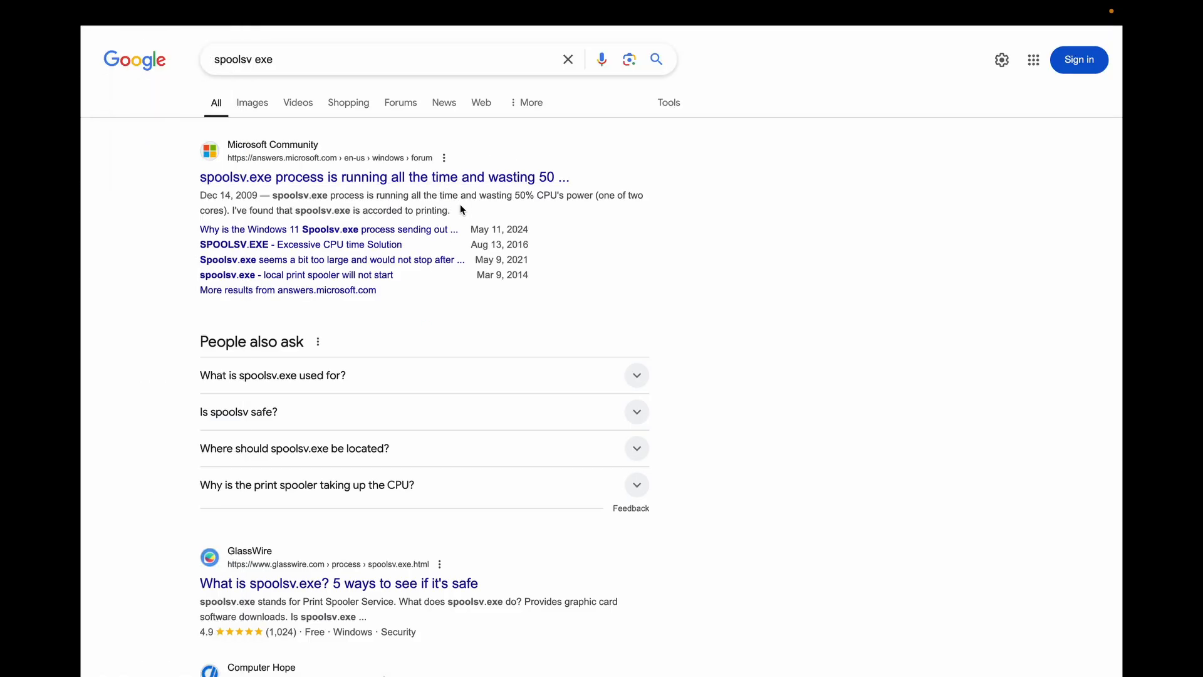
- Expand the related question about where spoolsv.exe should be located and browse the results below it
scroll(467, 222, down, 2)
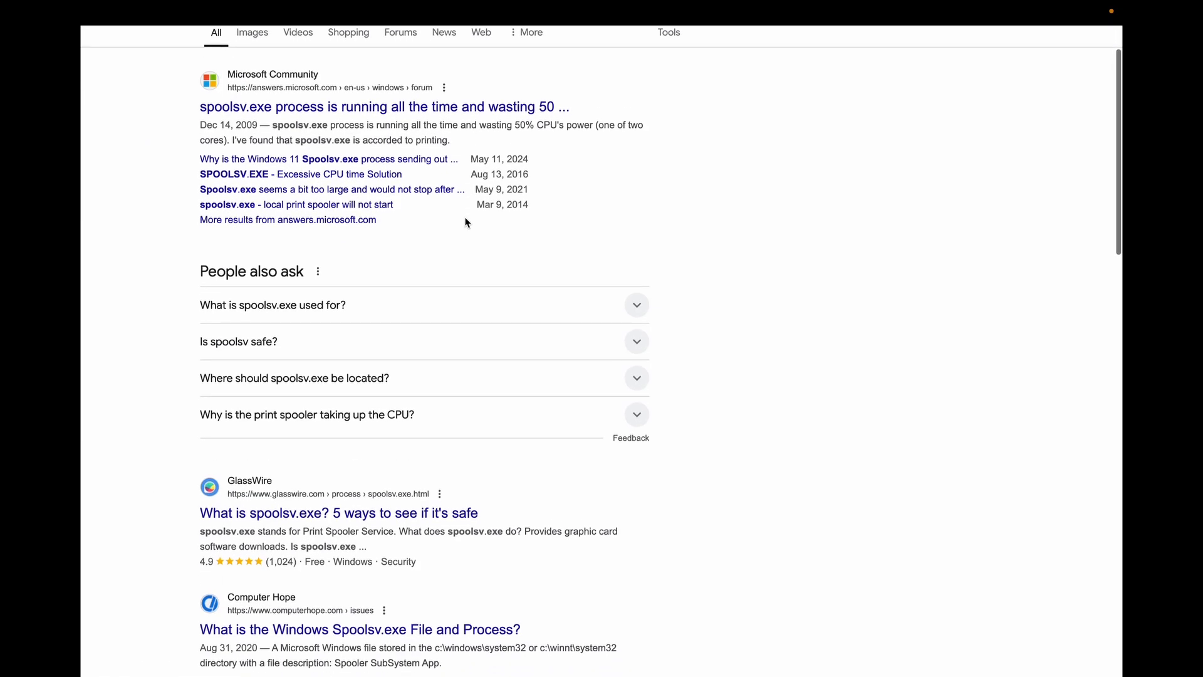
click(470, 358)
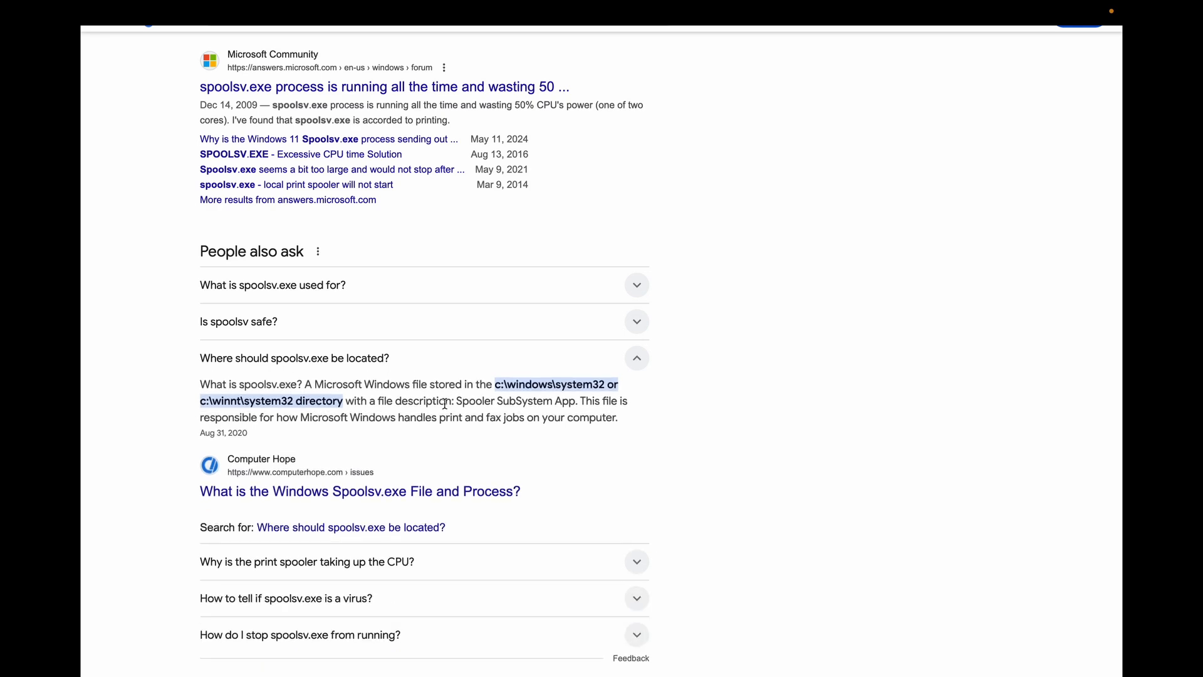
scroll(433, 407, down, 5)
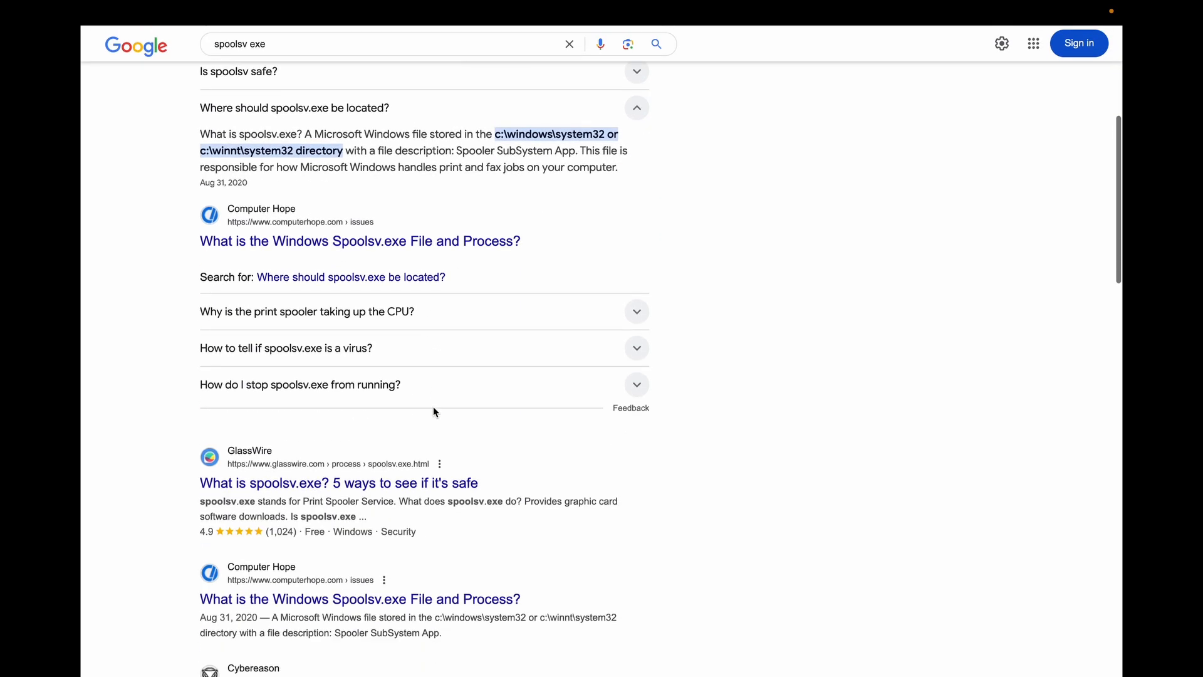
scroll(434, 412, down, 3)
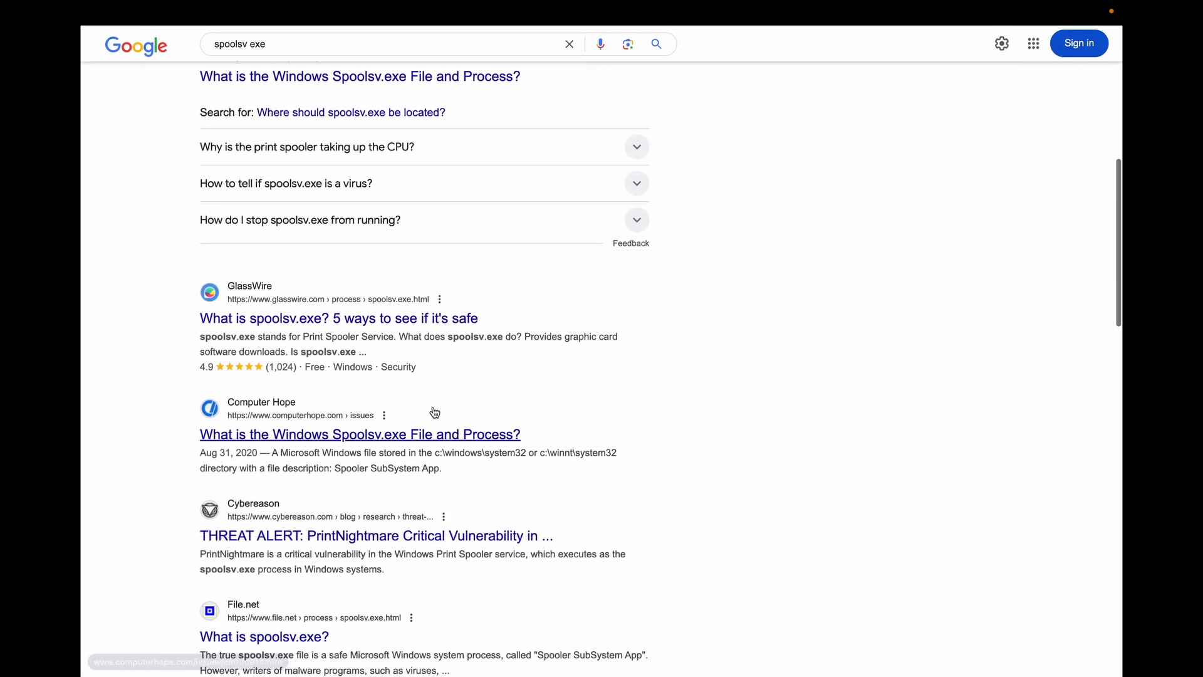
scroll(435, 412, down, 1)
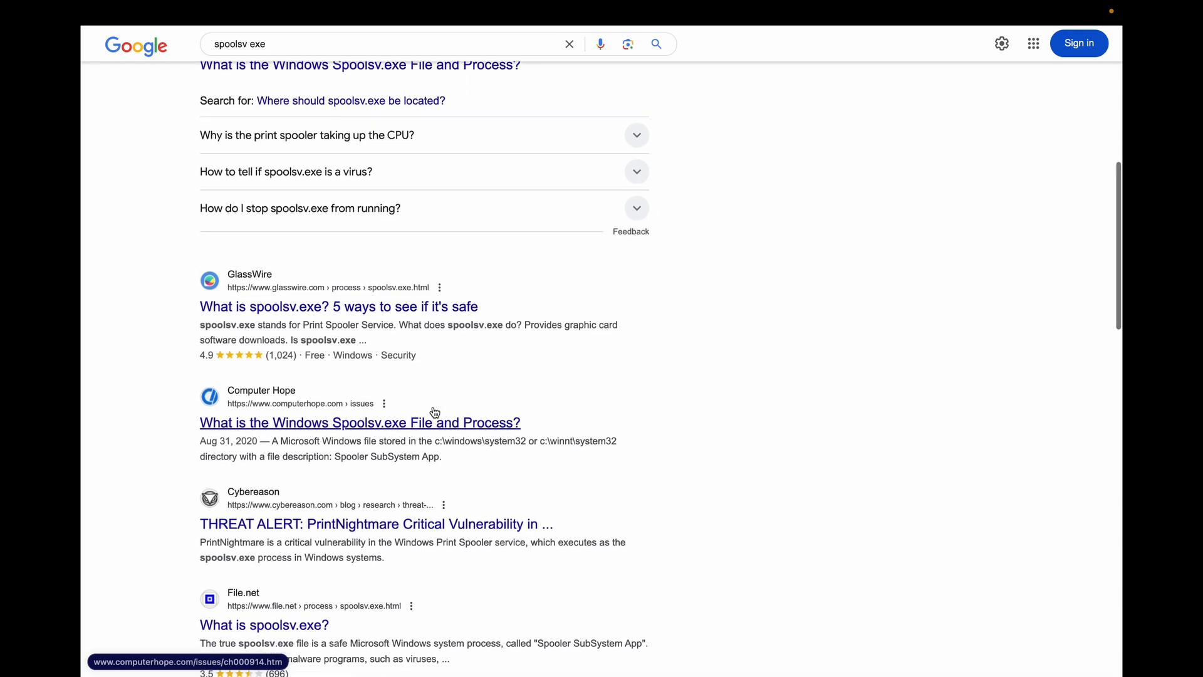
- Open the Computer Hope result on spoolsv.exe, return to the search and look through the remaining results
click(436, 401)
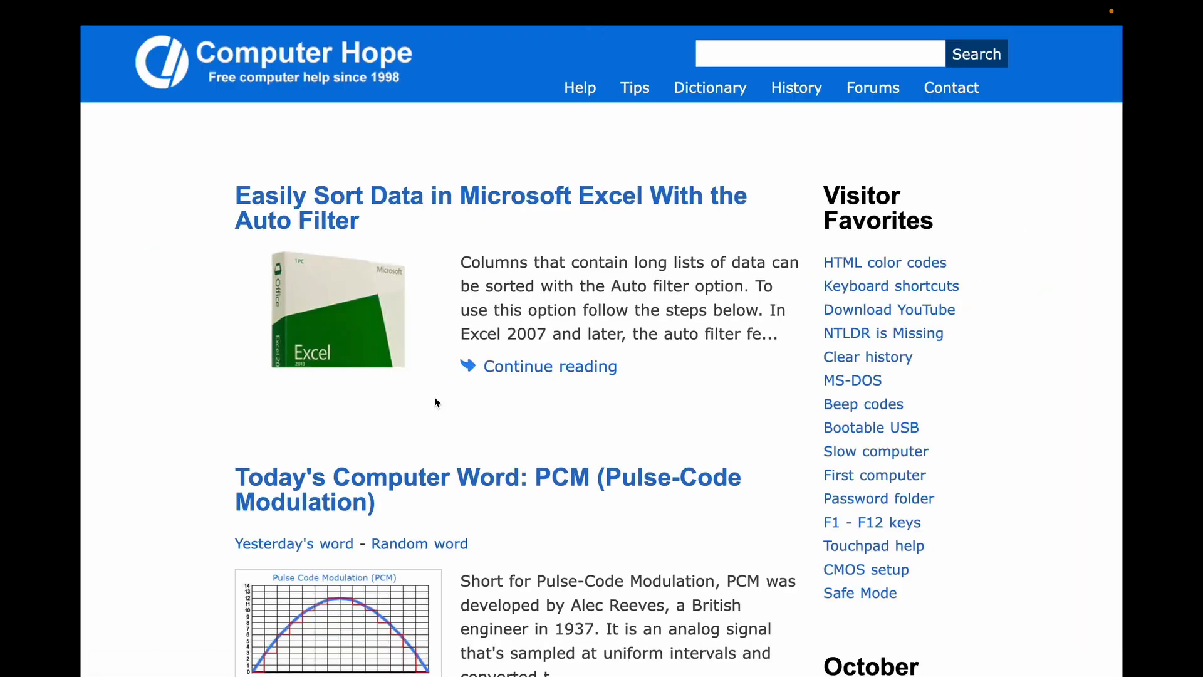
scroll(436, 401, down, 20)
scroll(436, 402, left, 5)
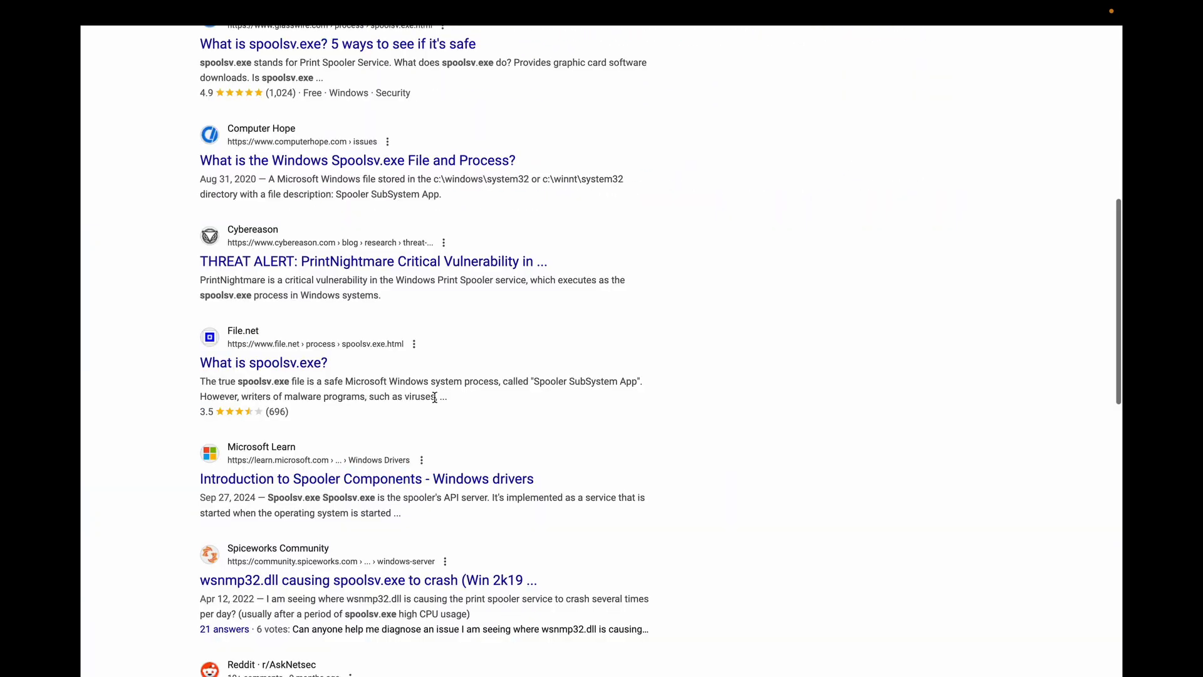
scroll(436, 402, down, 4)
scroll(443, 436, down, 5)
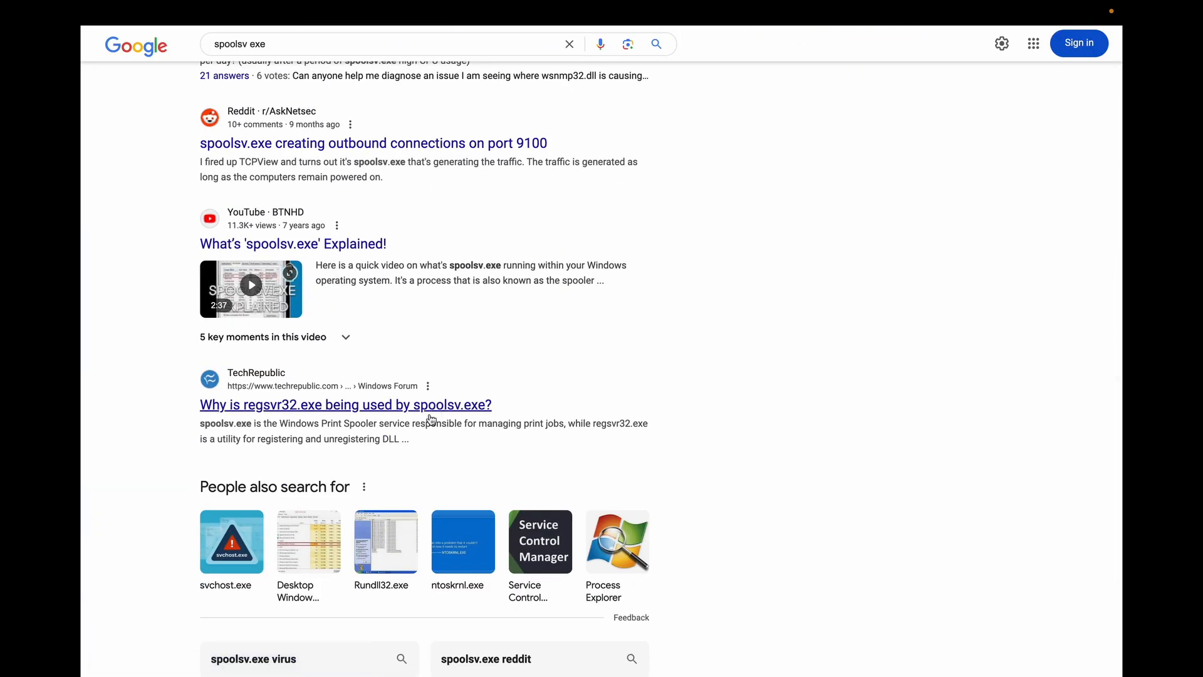
- Check the TechRepublic thread on regsvr32.exe and spoolsv.exe, return and highlight the file location in the Computer Hope result
click(438, 409)
scroll(542, 375, down, 3)
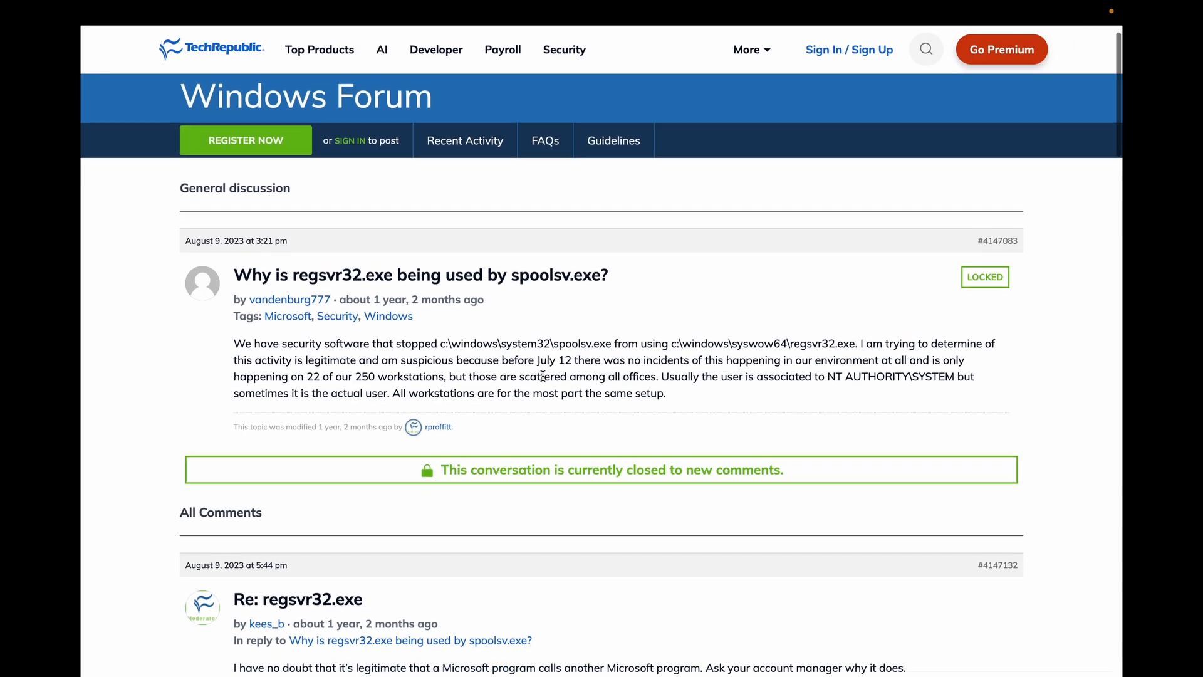
scroll(542, 375, left, 5)
scroll(511, 423, up, 6)
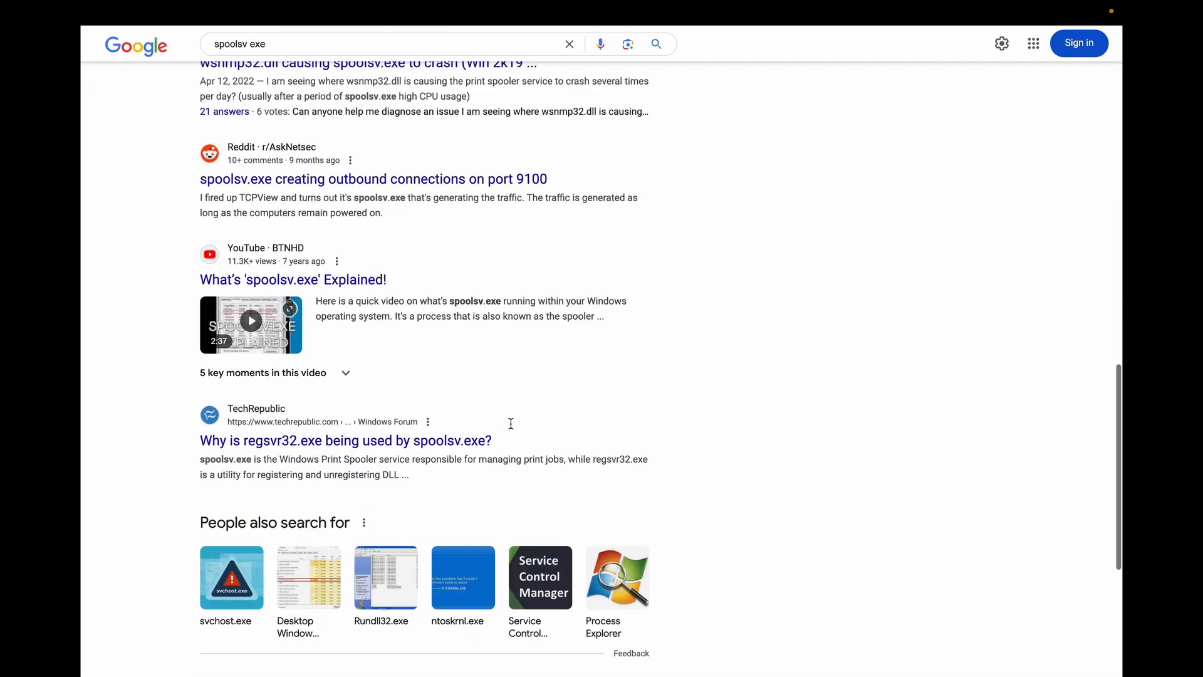
scroll(511, 425, up, 4)
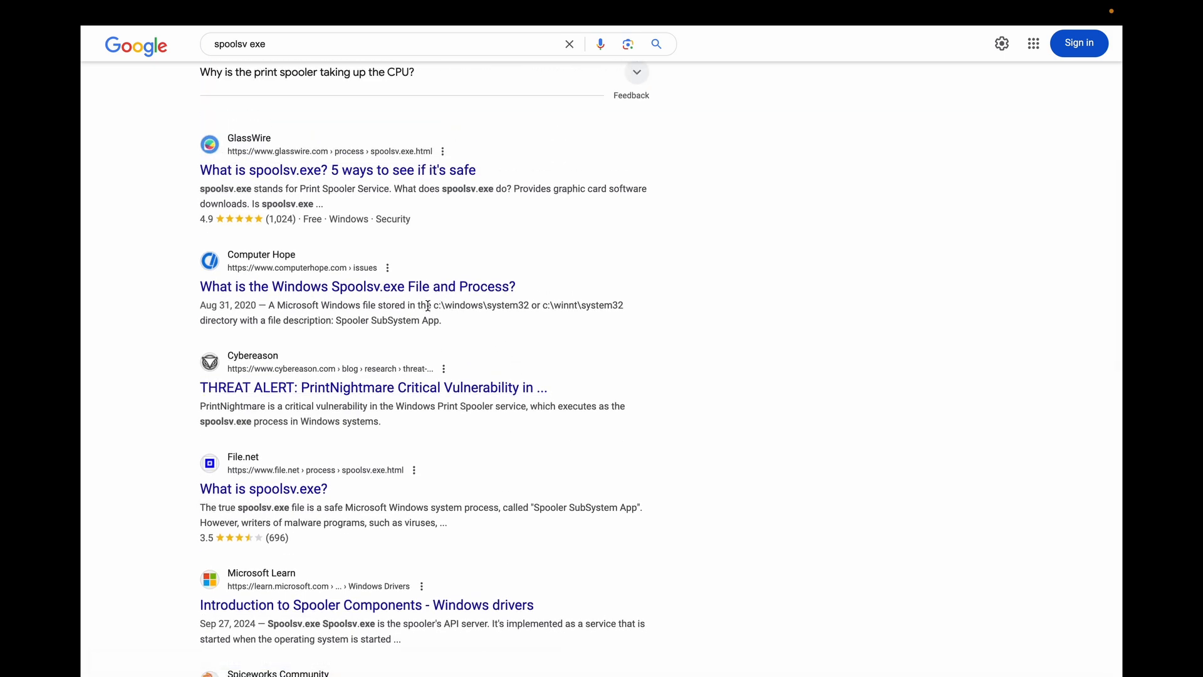
drag(428, 305, 506, 329)
- Search for "spoolsv exe directory" and highlight the legitimate file locations given in the snippet and the AI overview
scroll(506, 328, up, 4)
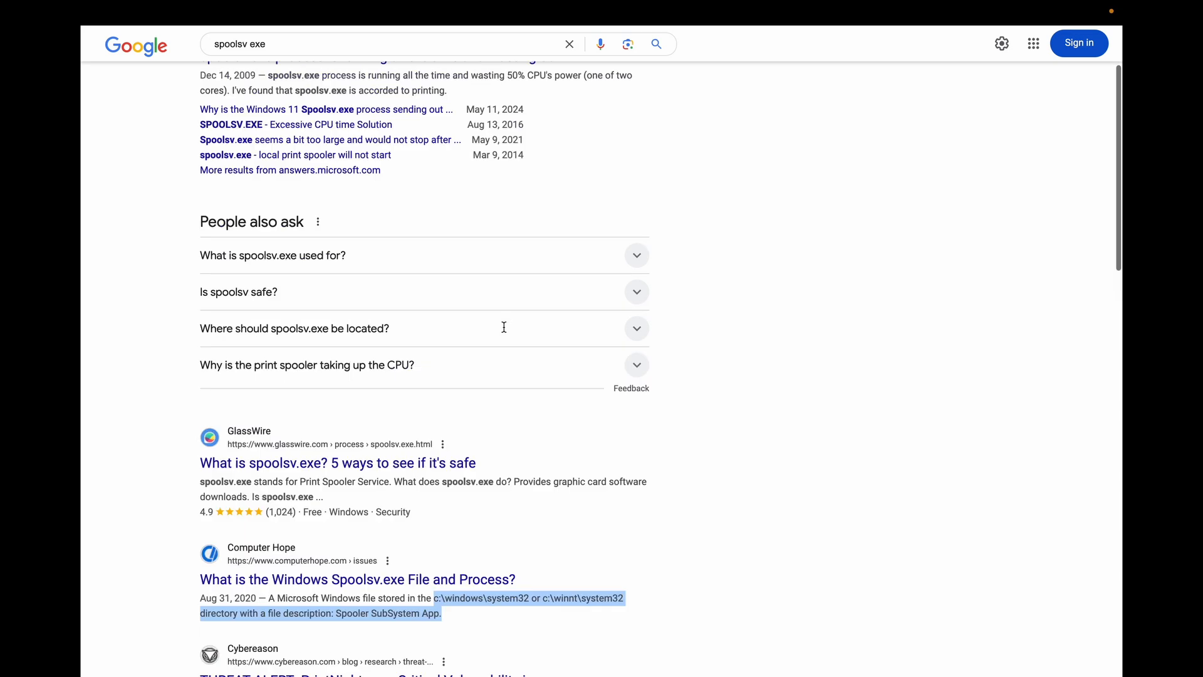
scroll(504, 327, up, 2)
click(388, 59)
text(direc)
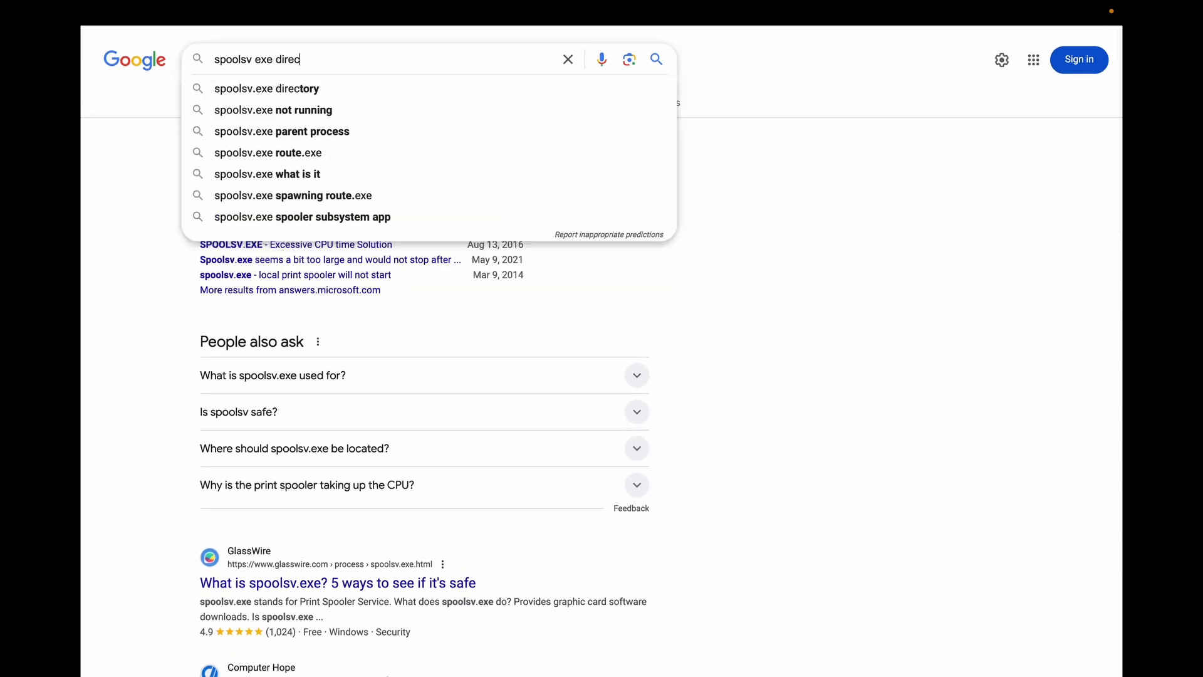
text(tory)
key(Return)
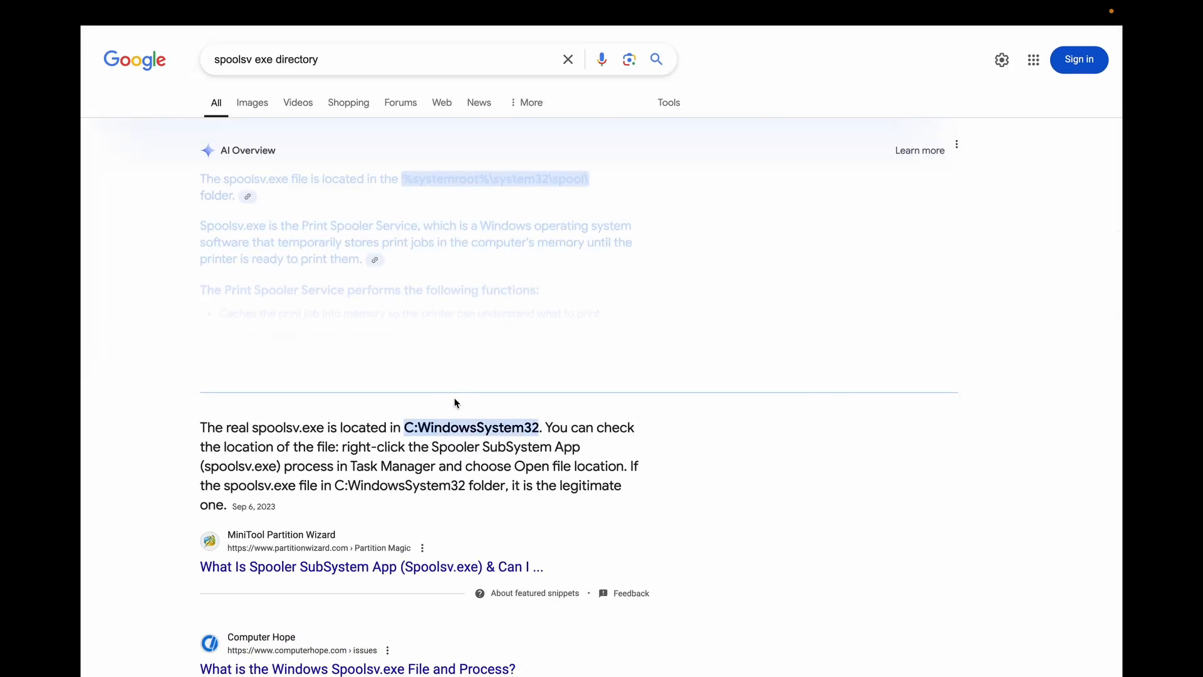
drag(404, 427, 566, 428)
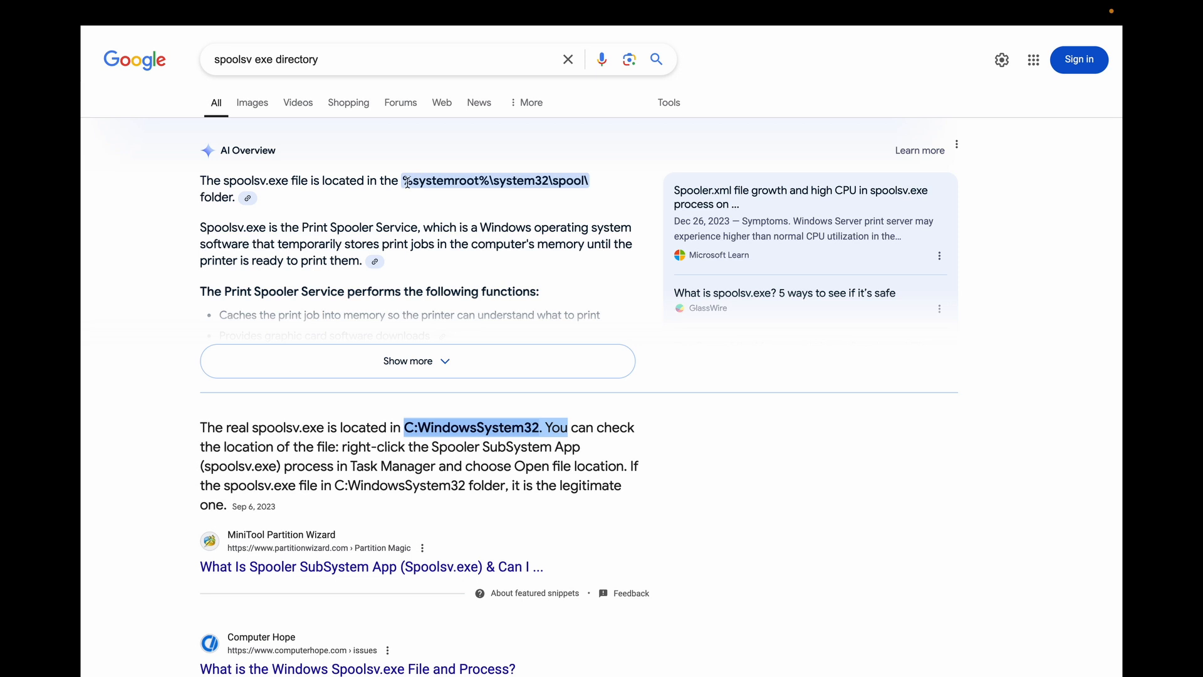
drag(408, 183, 523, 205)
- Return to the Typhon lab and submit "yurei, spoolsv.exe" as the answer to Q5
mouse_move(82, 307)
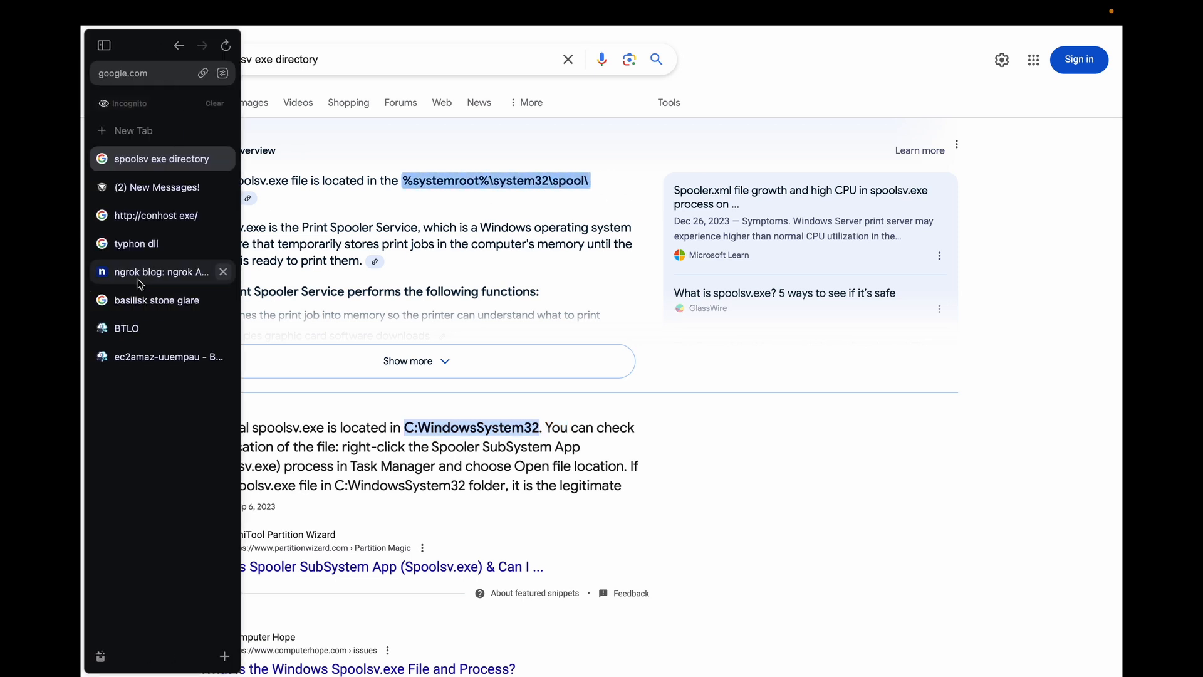
click(157, 352)
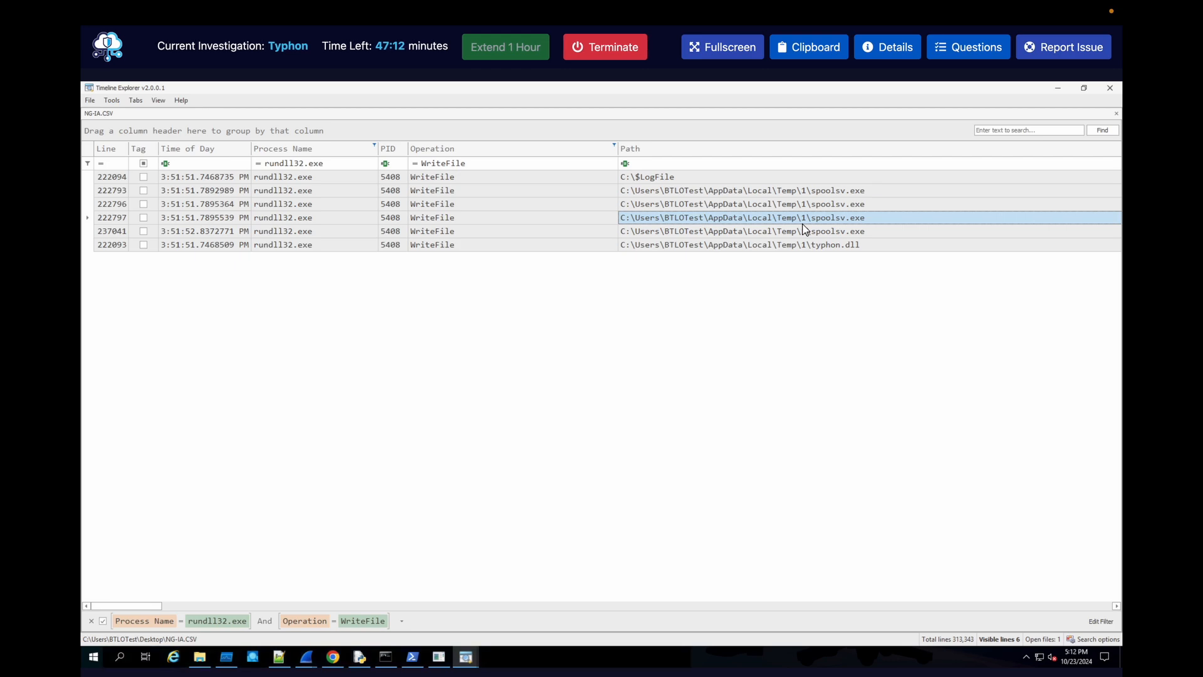
click(993, 62)
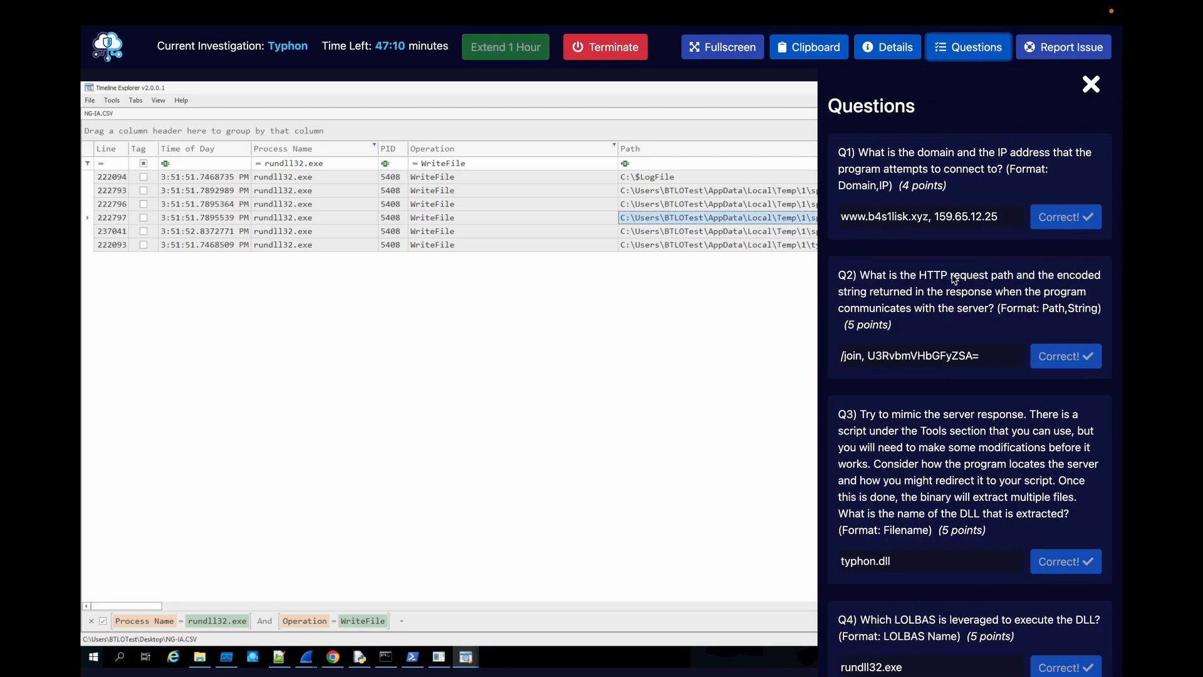
scroll(909, 279, down, 10)
scroll(949, 284, up, 3)
scroll(949, 283, up, 1)
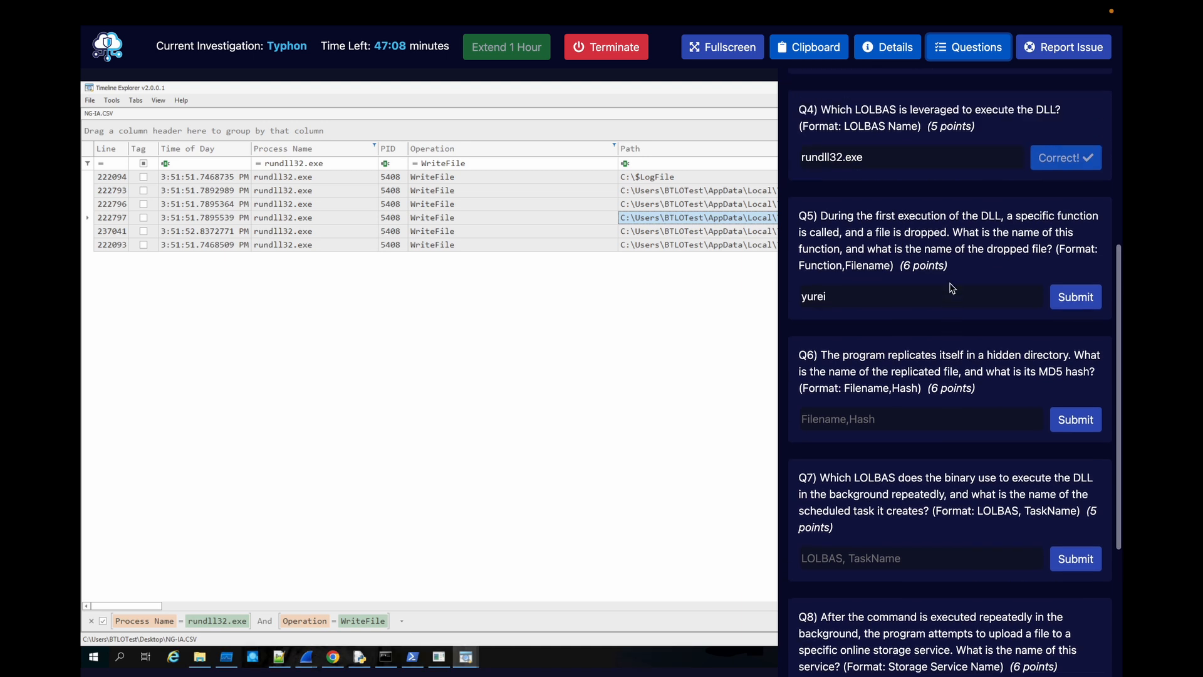
click(902, 299)
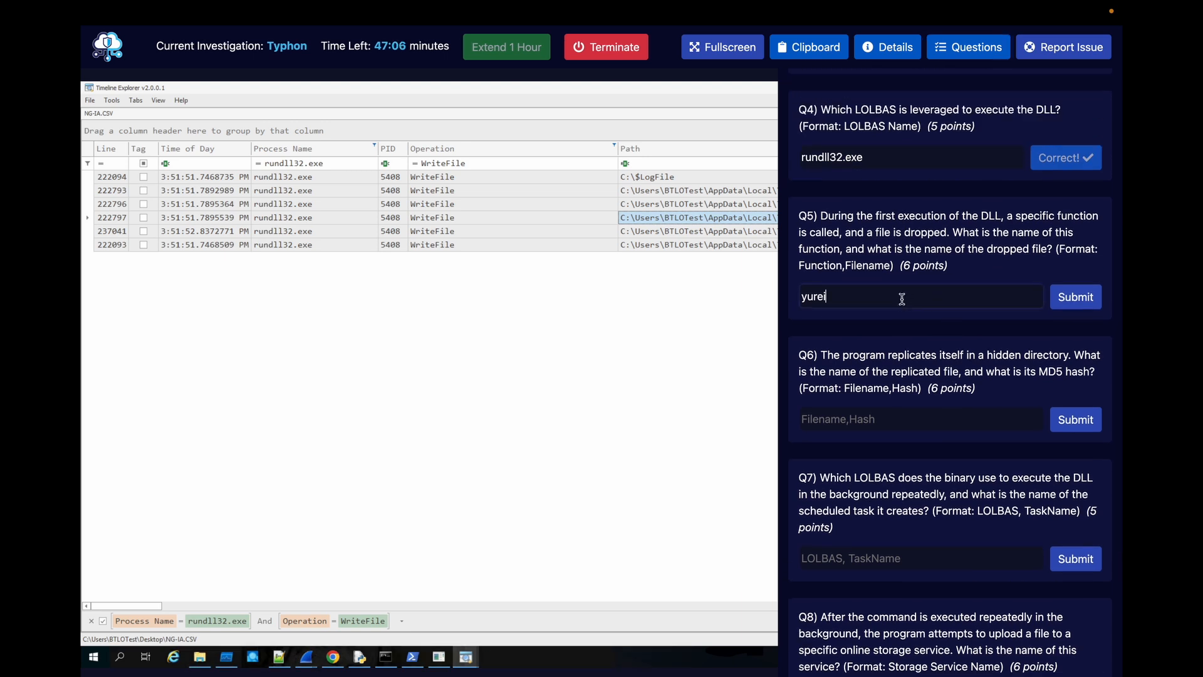
text(, spool)
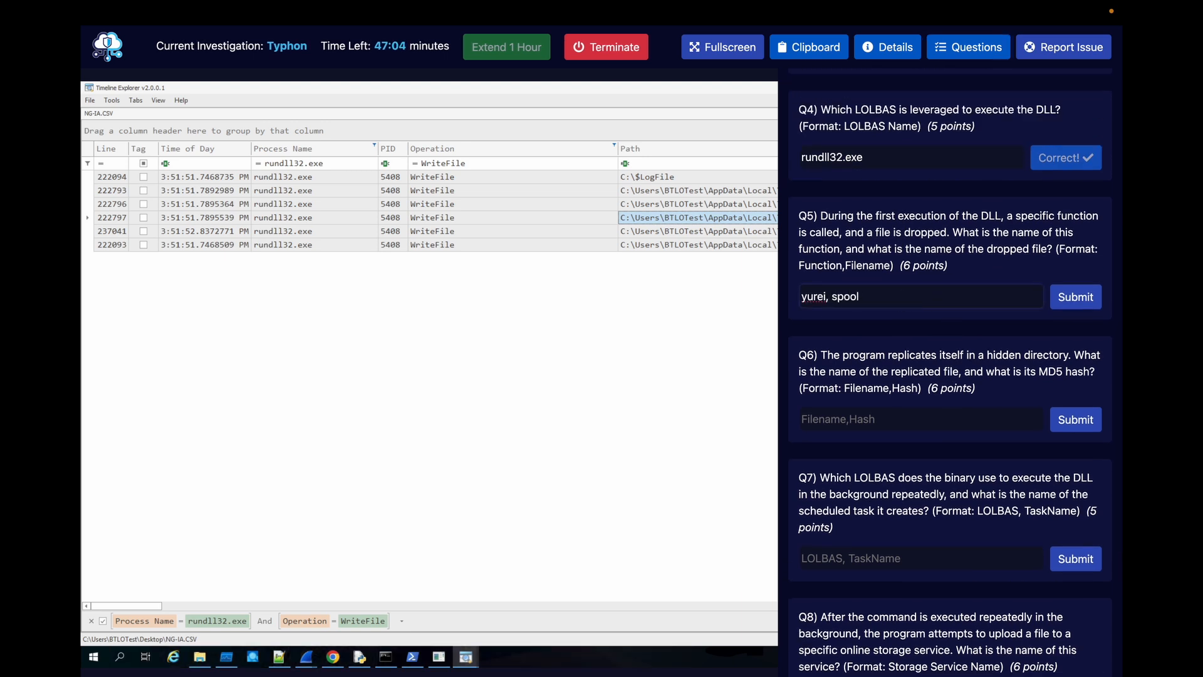
text(sv.exe)
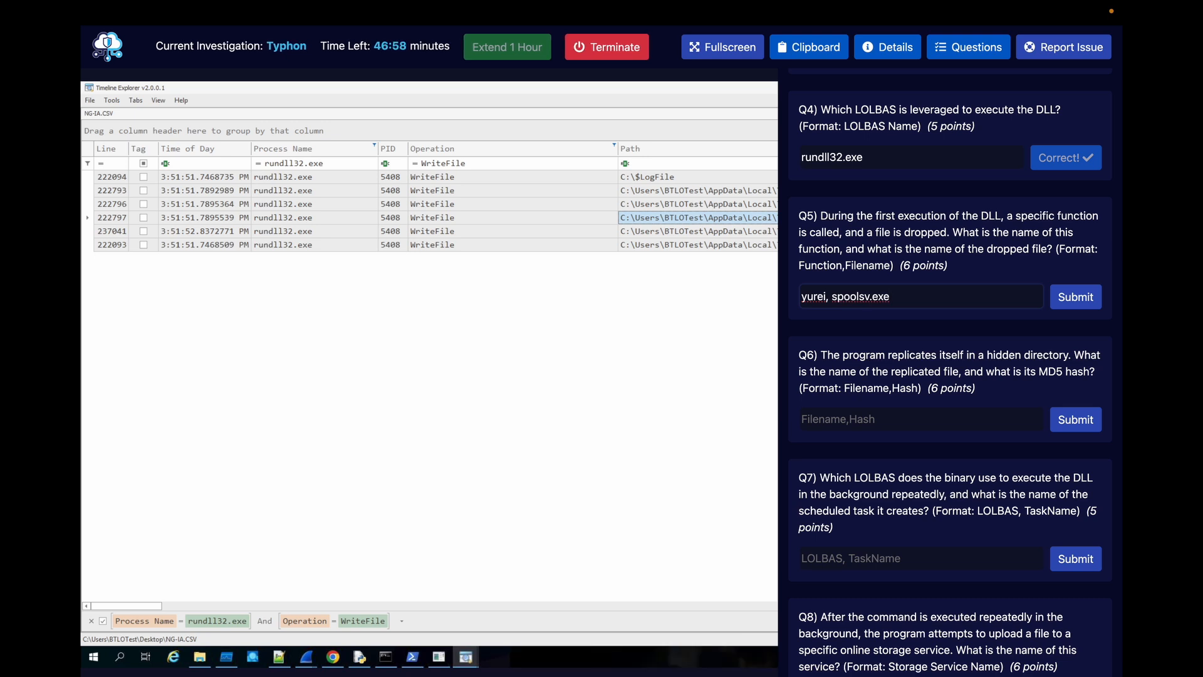
key(Return)
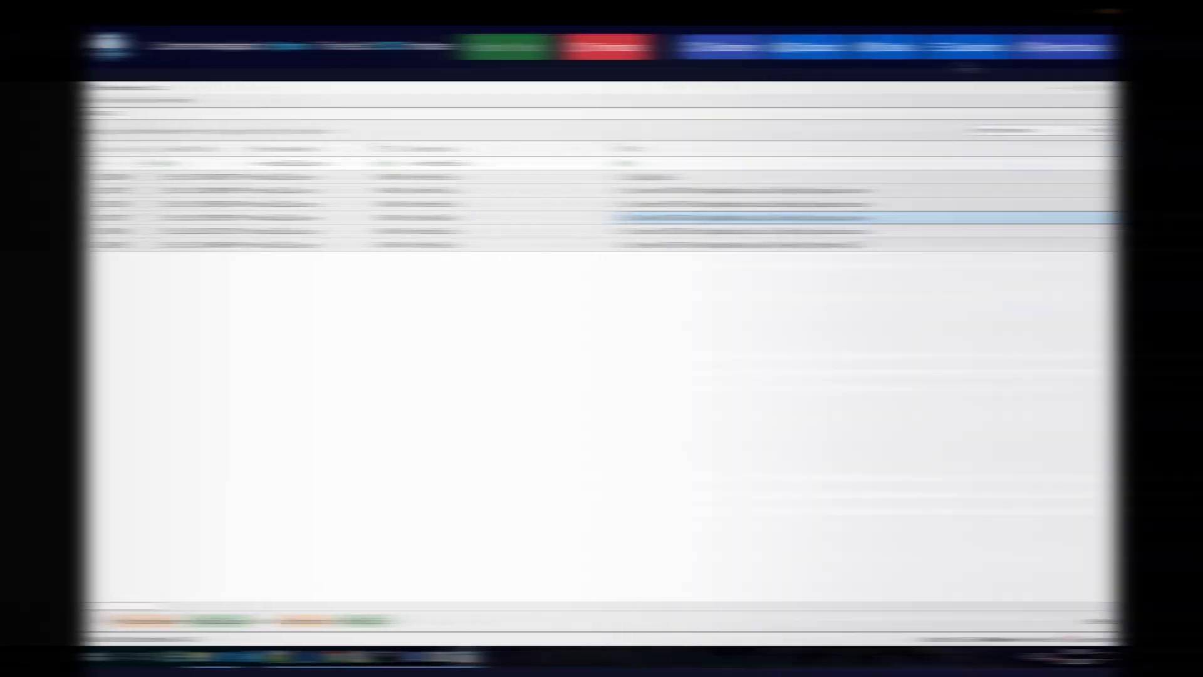
- Read Q6 about the replicated file's name and MD5 hash, and close the question list
click(967, 47)
scroll(865, 344, down, 9)
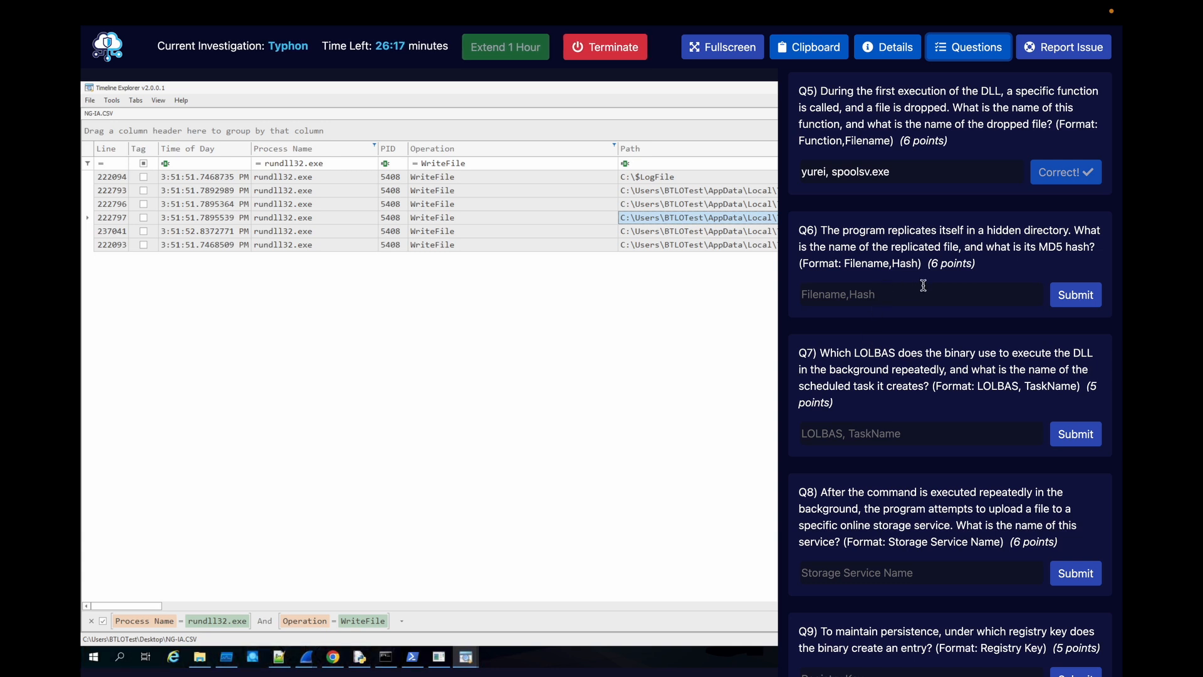
click(978, 54)
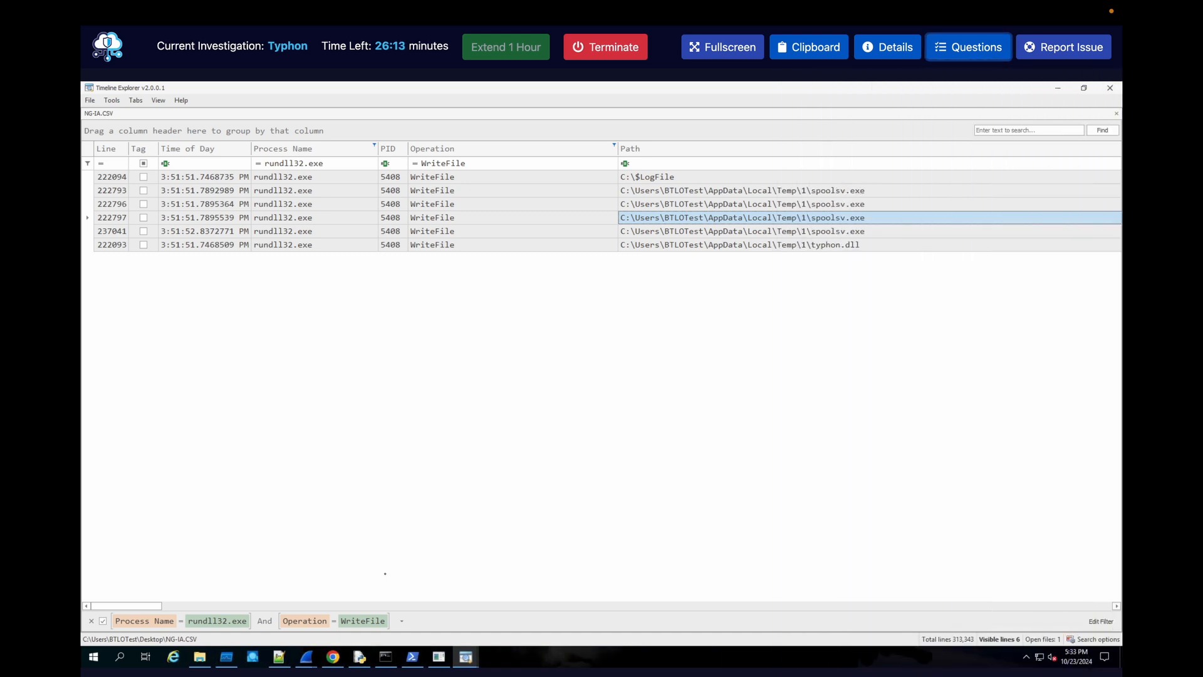
- Switch to File Explorer, go to the Investigation folder and launch powershell.exe from that location
click(201, 659)
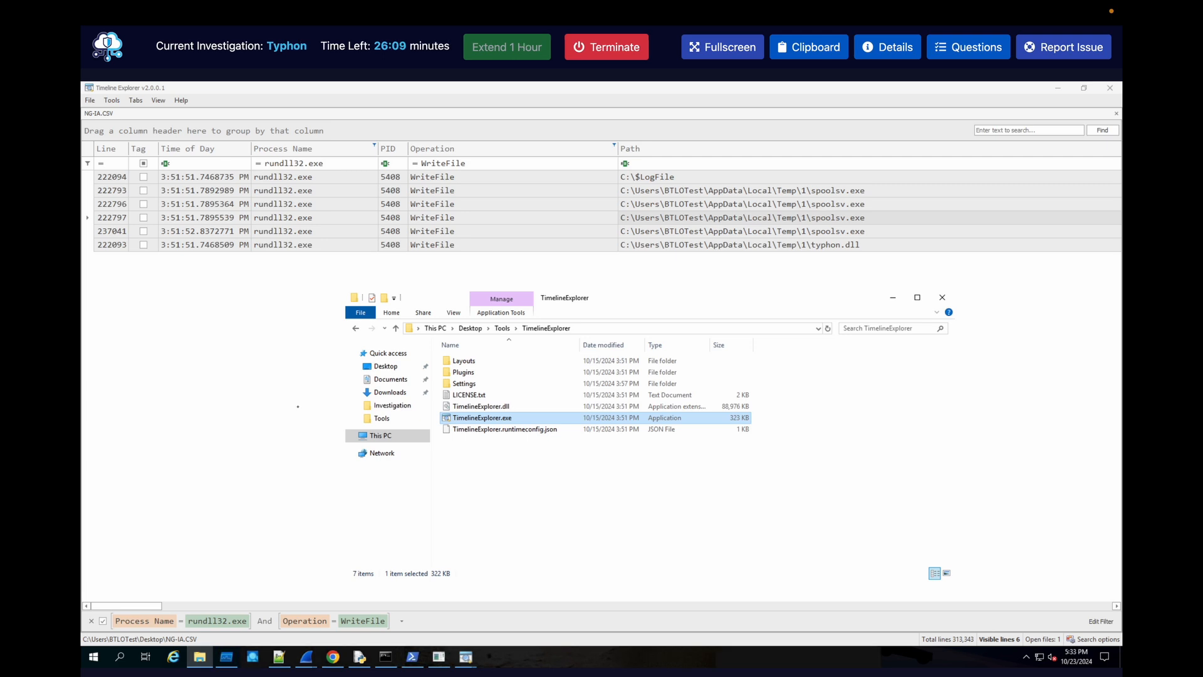
click(389, 405)
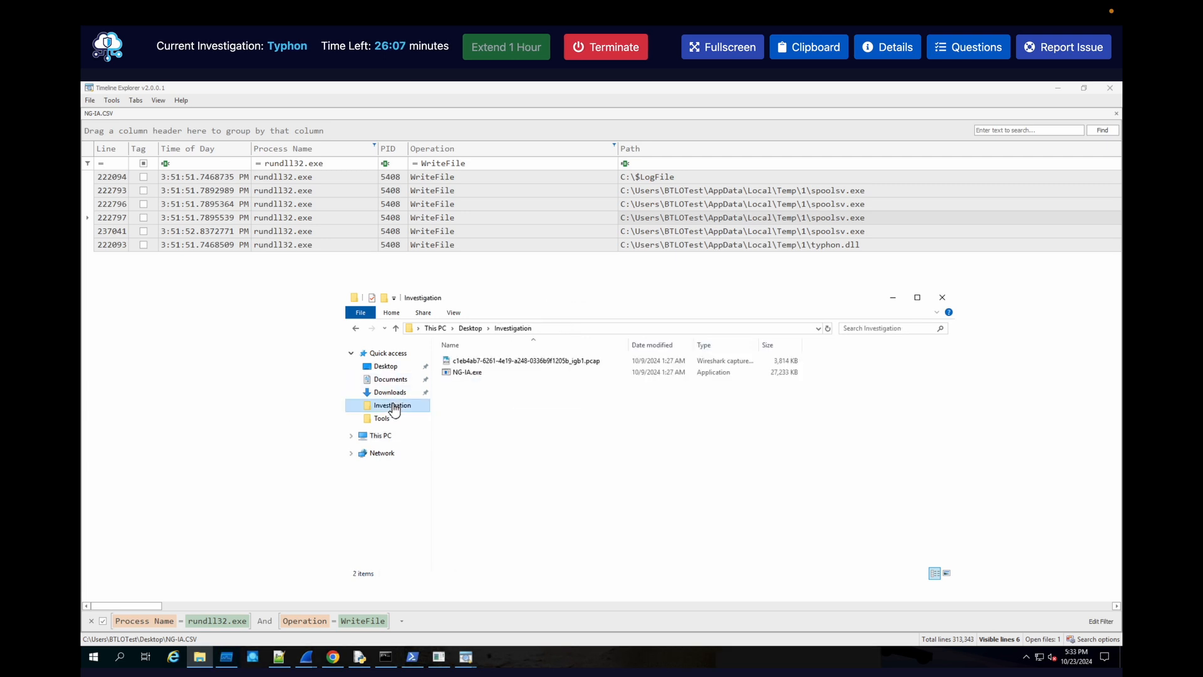
click(607, 332)
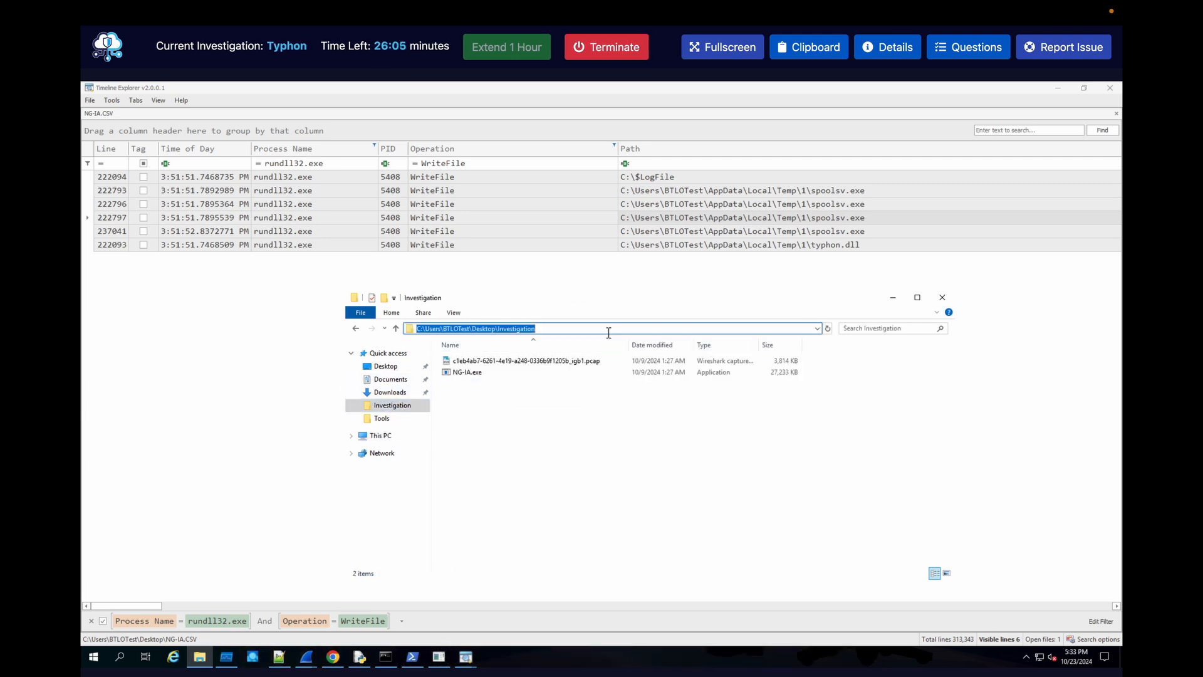
text(POWERSHELL)
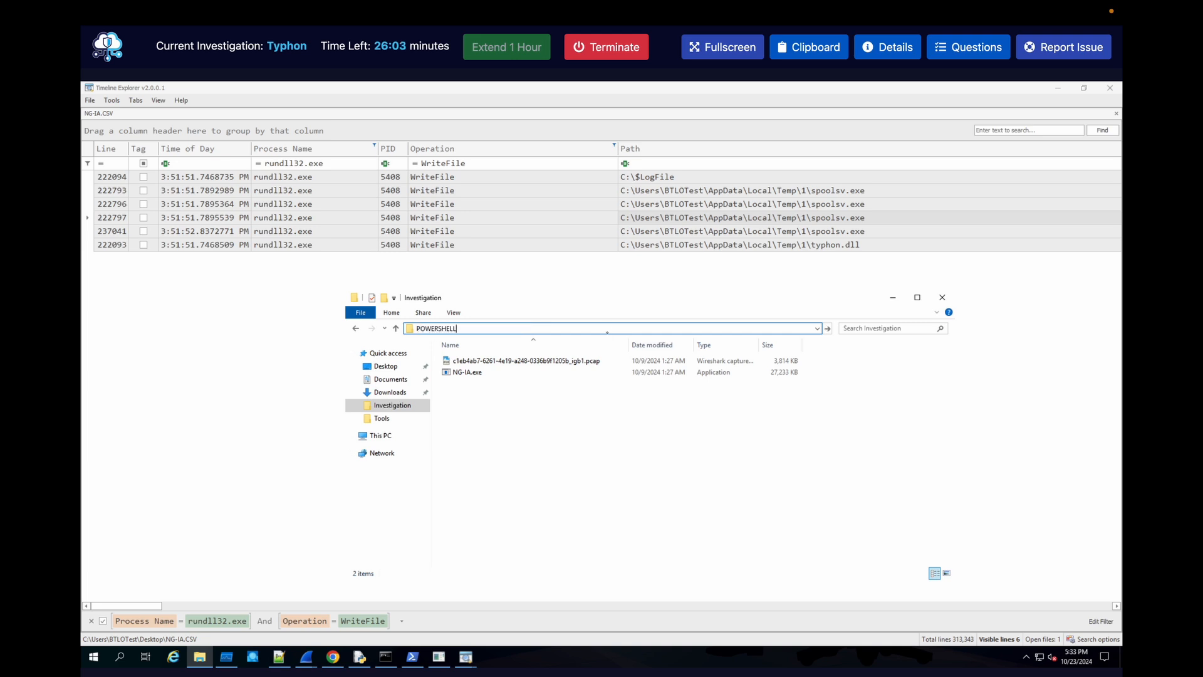
text(.EXE)
key(Return)
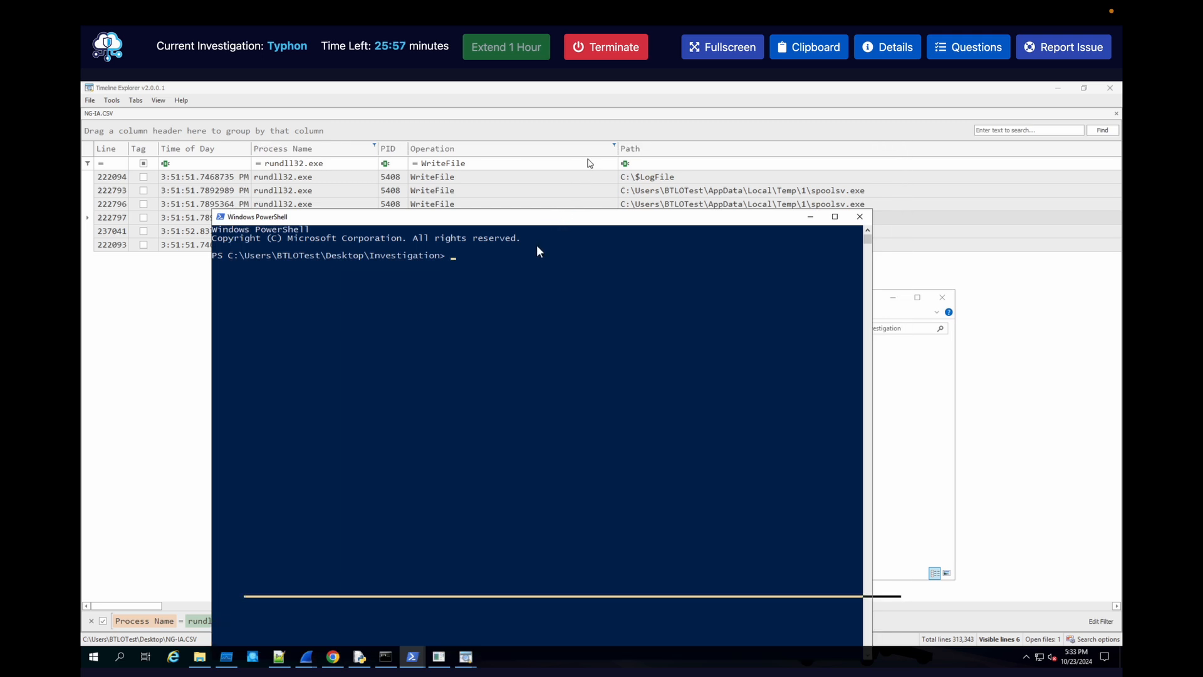
- Compute the MD5 hash of NG-IA.exe in PowerShell with Get-FileHash -Algorithm MD5 .\NG-IA.exe
click(533, 262)
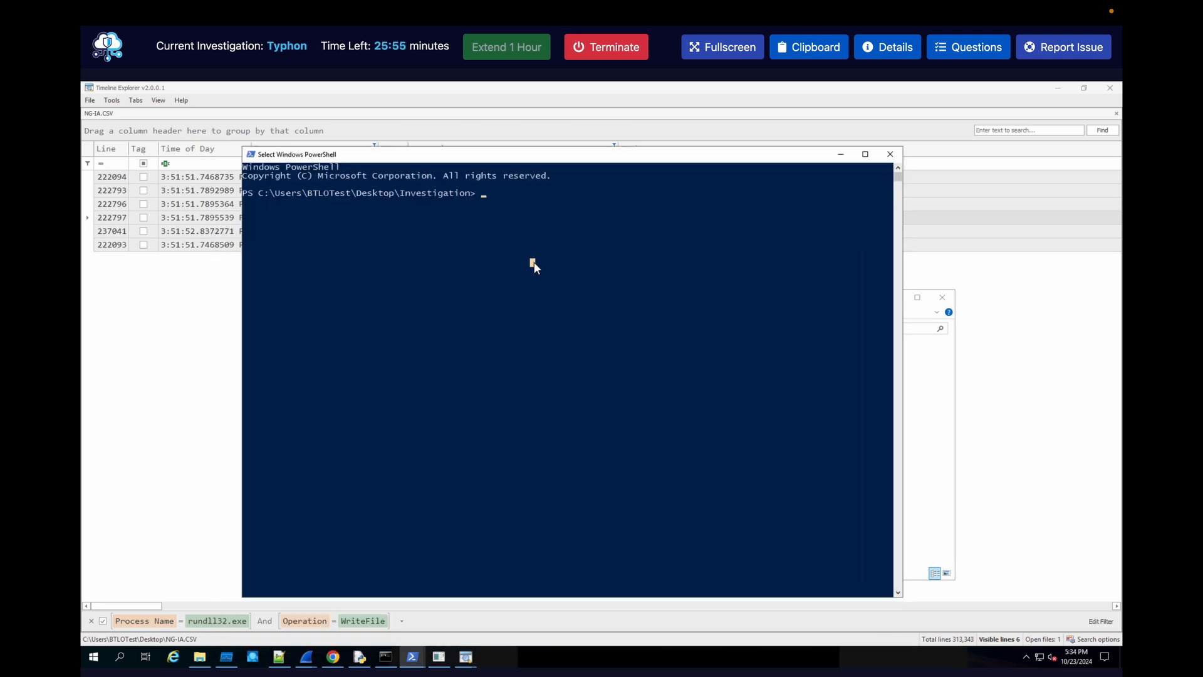
text(gET)
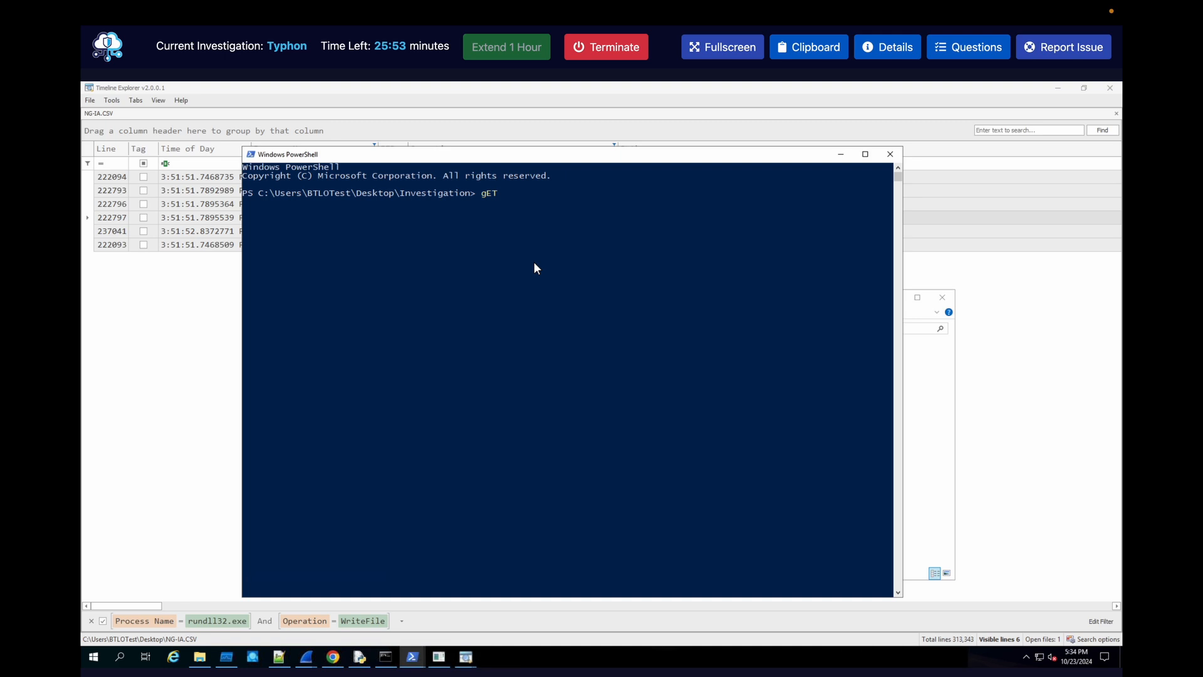
key(BackSpace)
key(BackSpace)
key(BackSpace)
text(Get)
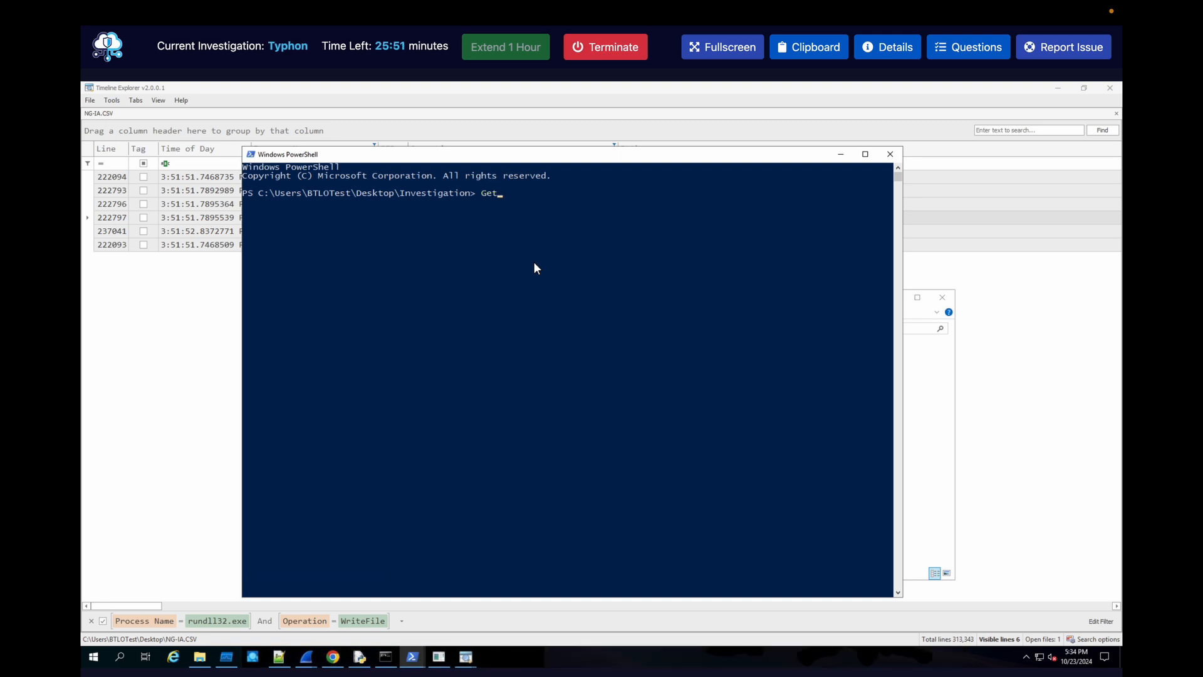
text(-FileHas)
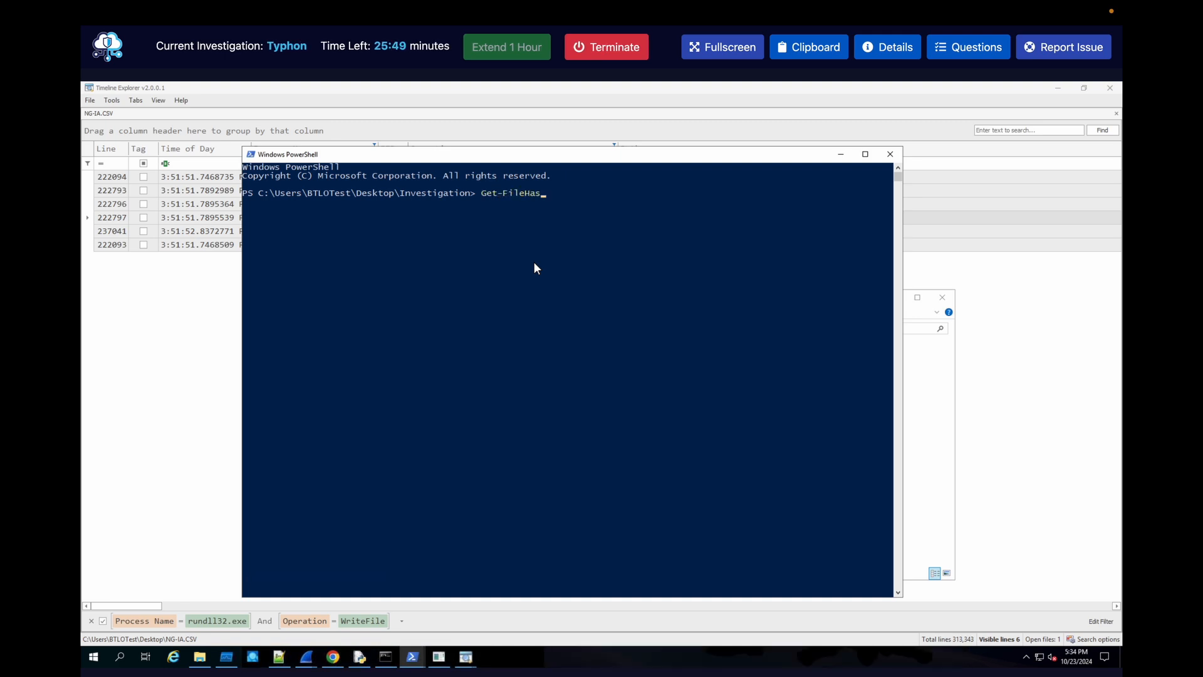
text(h -Al)
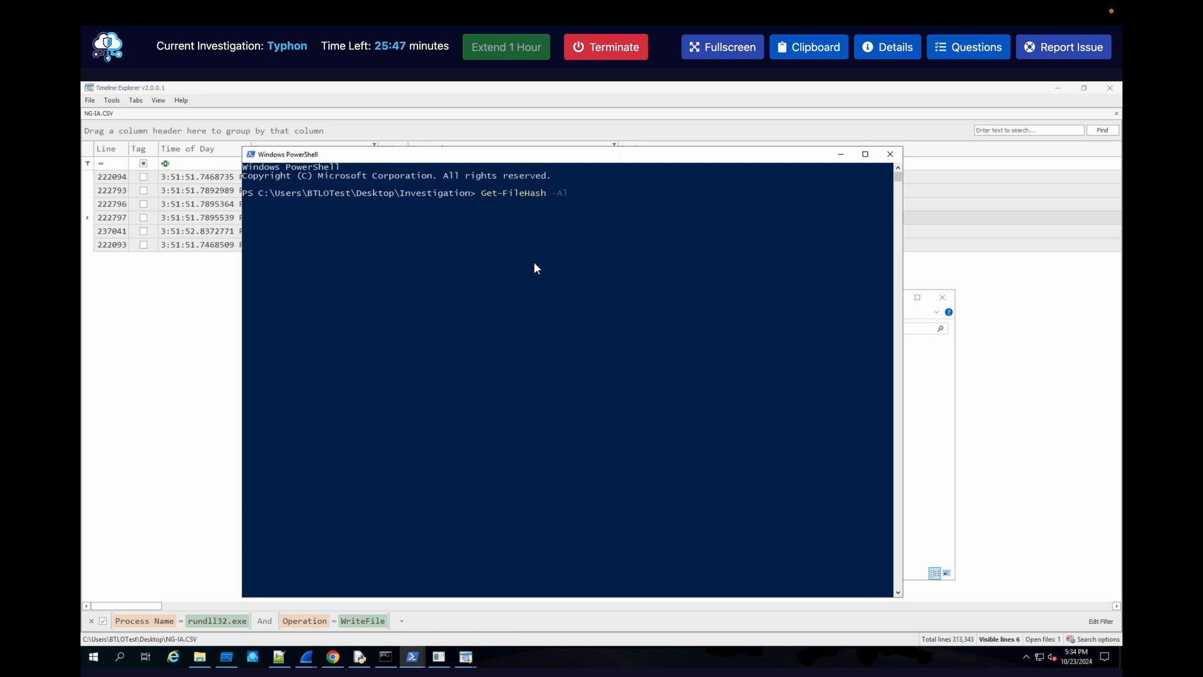
text(gorit)
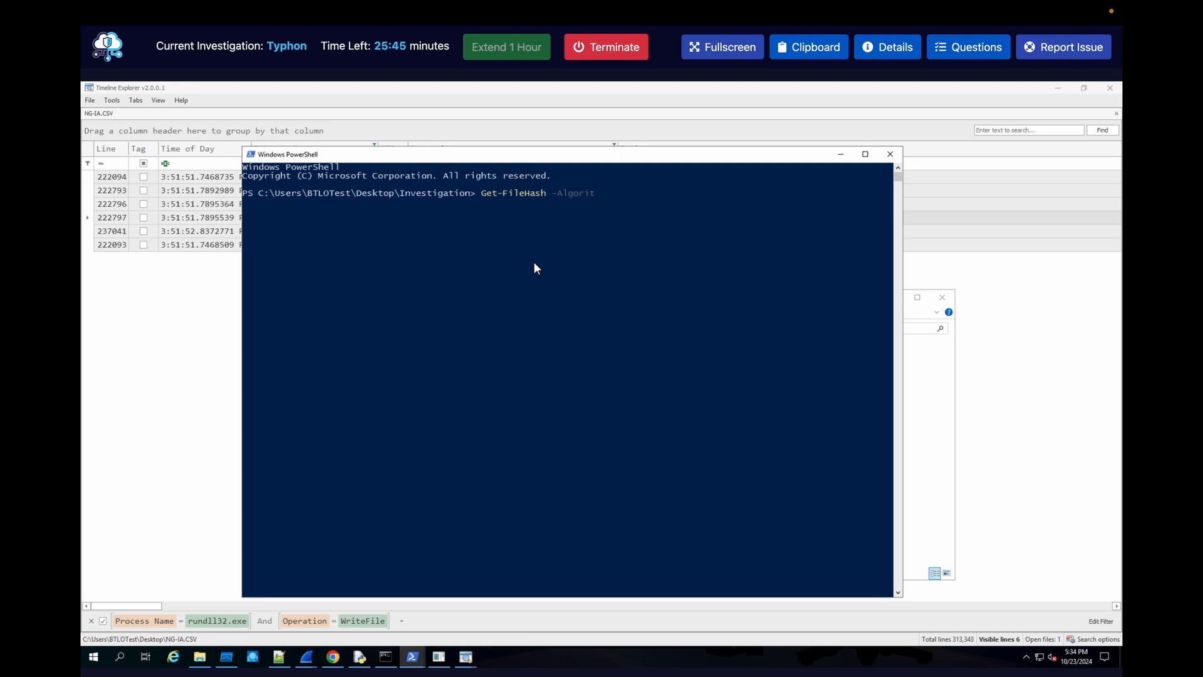
text(hm MD5 .\)
key(Tab)
key(Tab)
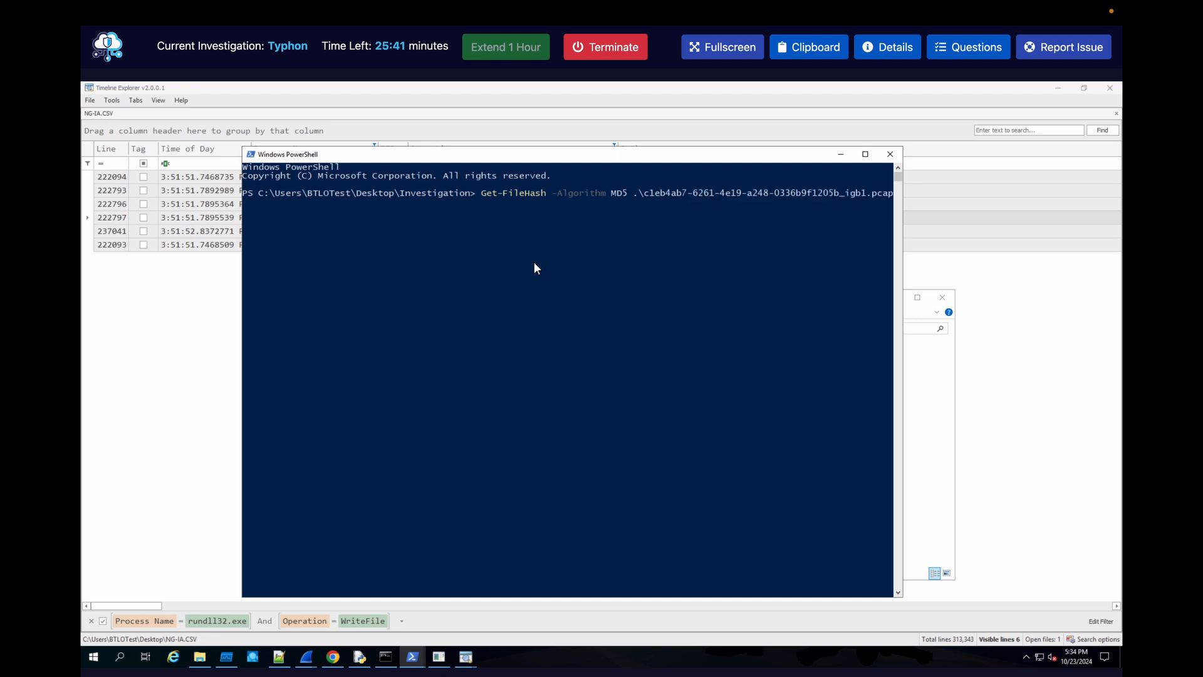
key(Return)
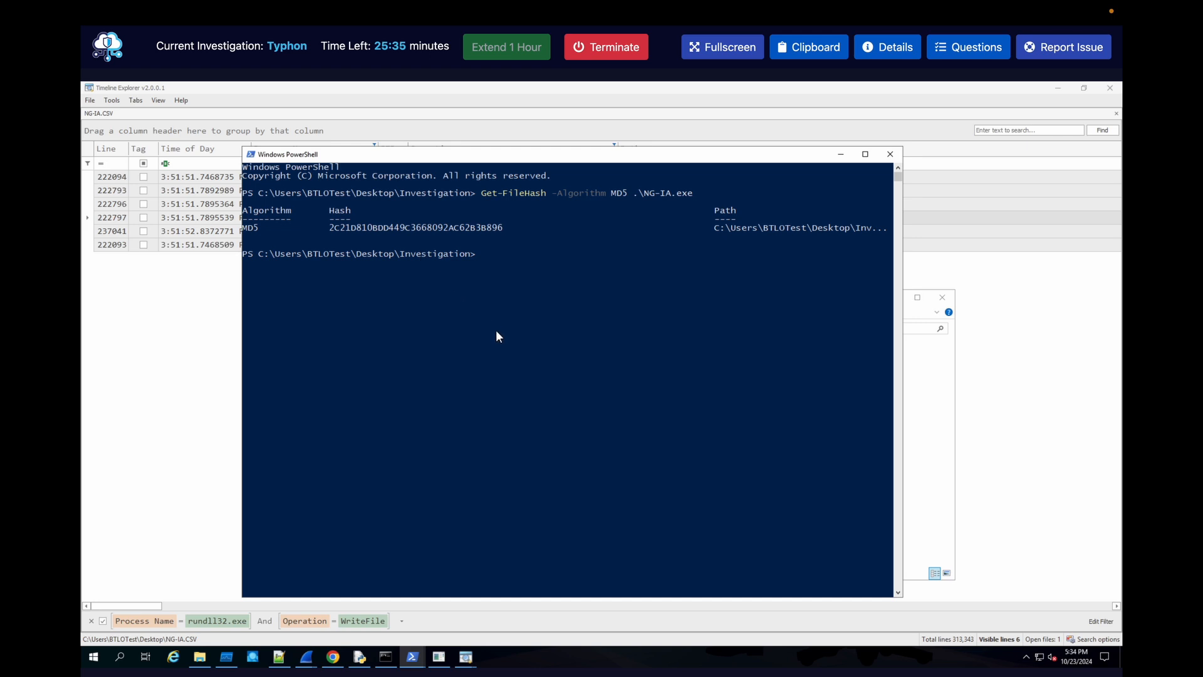
- Return to Timeline Explorer, open the typhon.dll row's path contents and copy the folder part C:\Users\BTLOTest\AppData\Local\Temp\1\
click(199, 657)
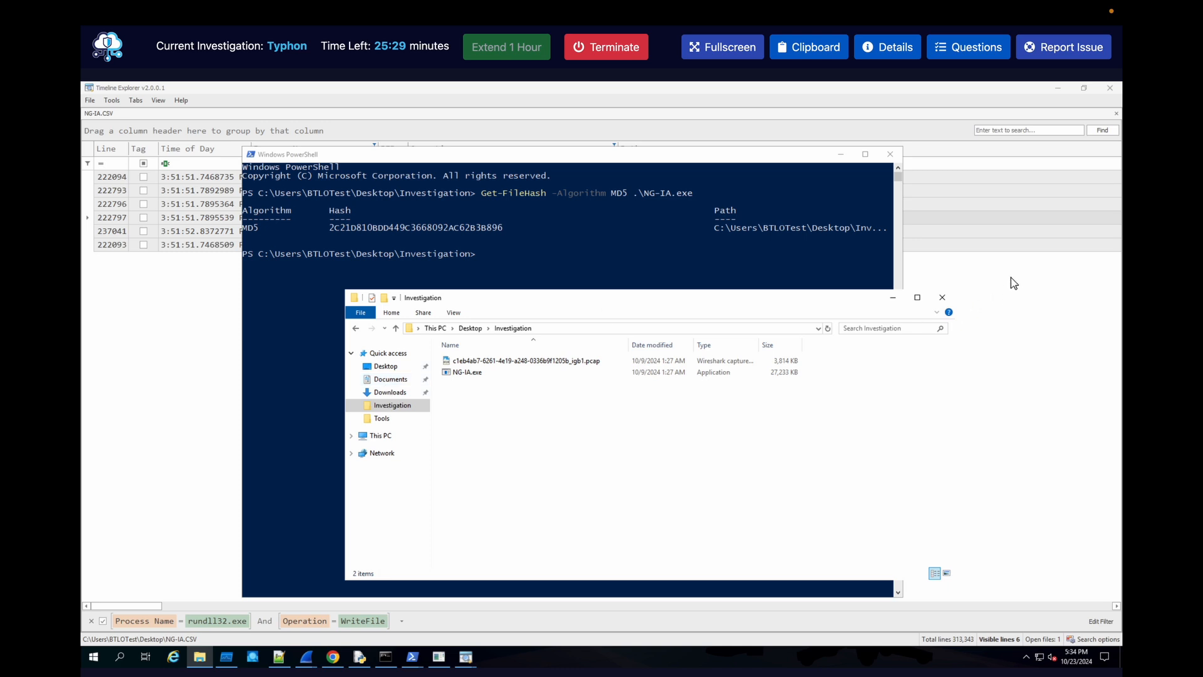
click(1028, 278)
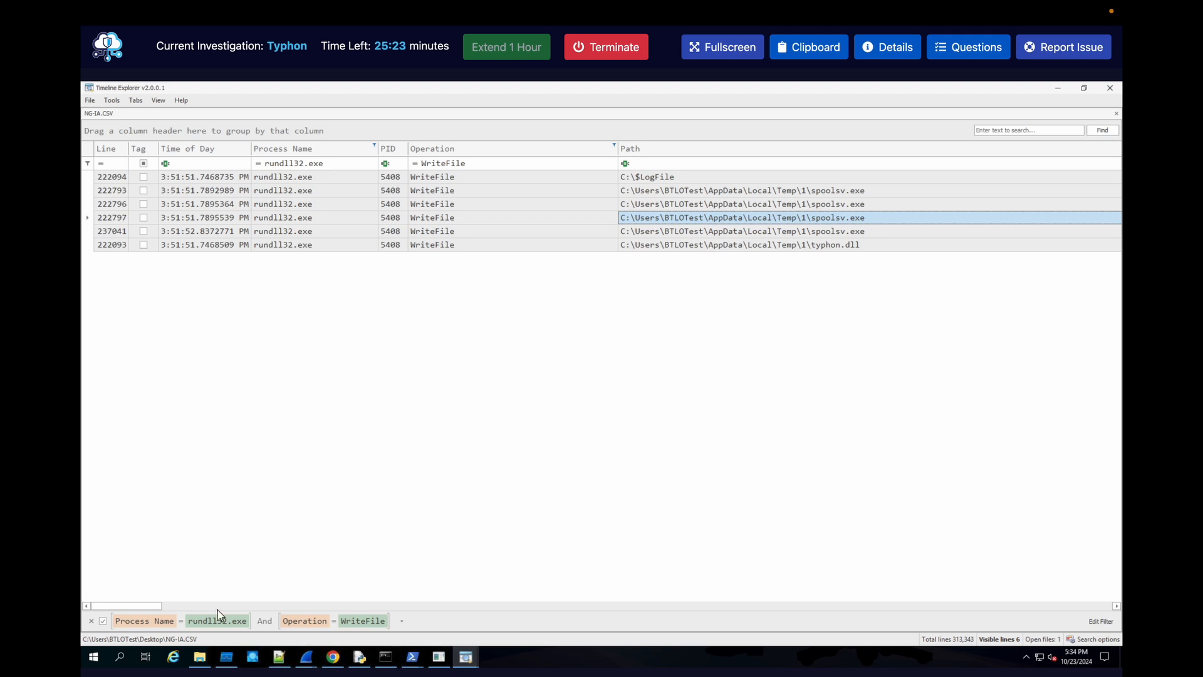
click(733, 249)
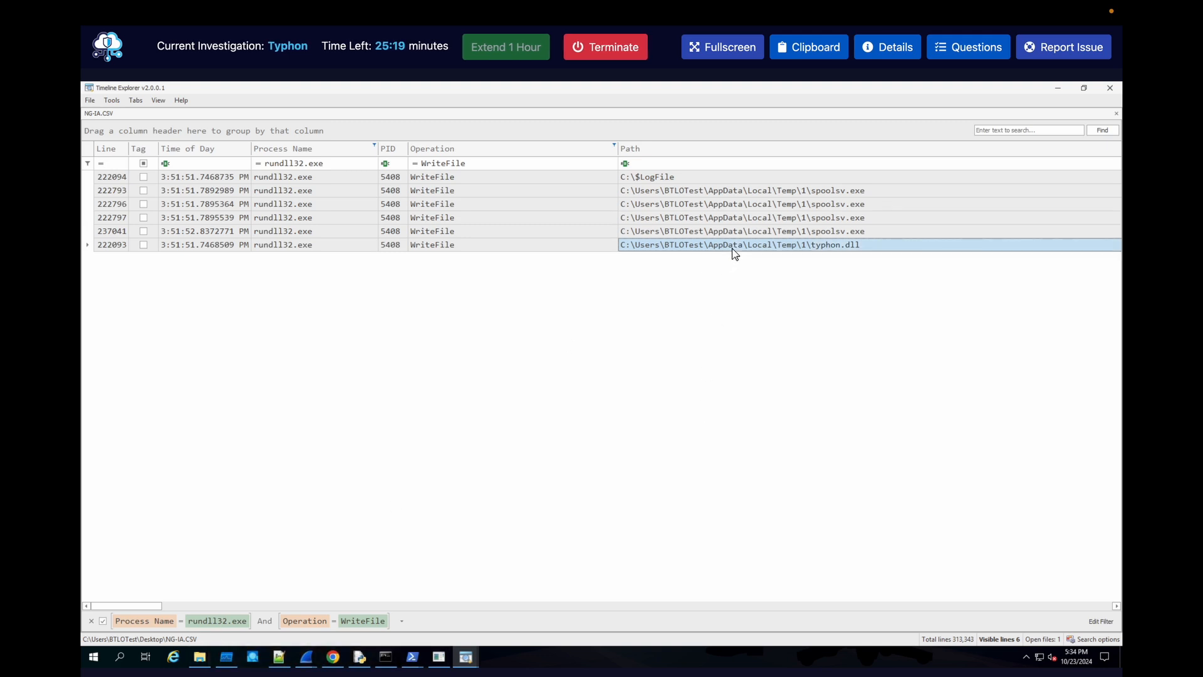
double_click(732, 248)
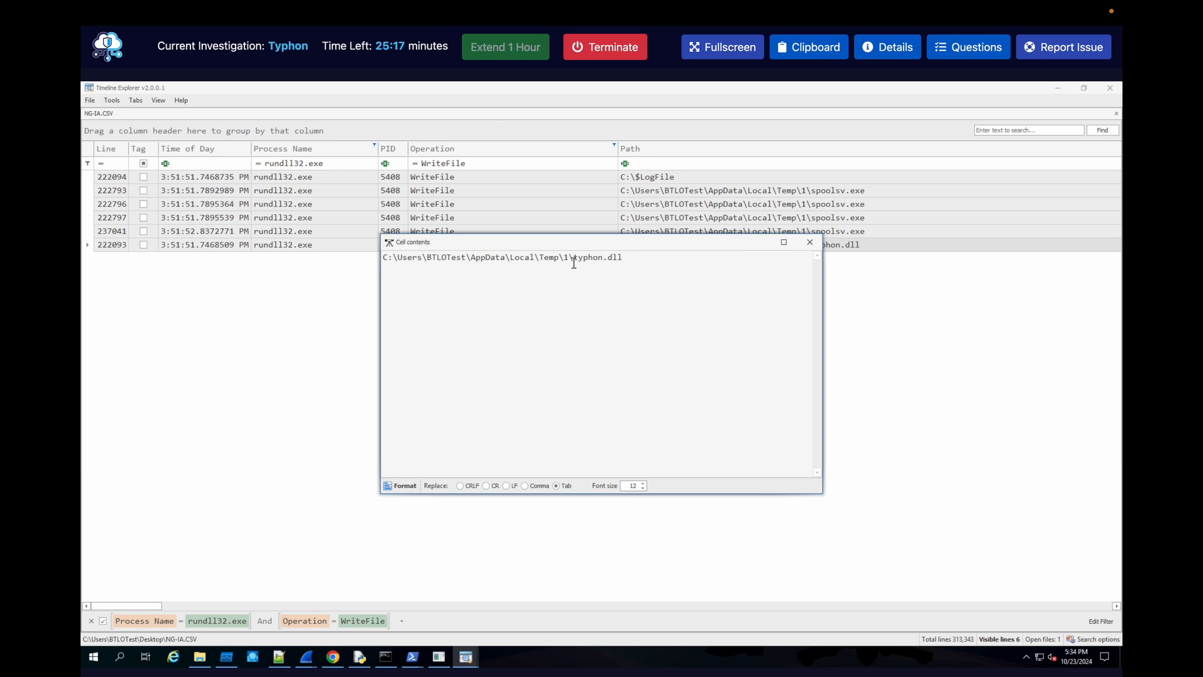
drag(574, 262, 401, 264)
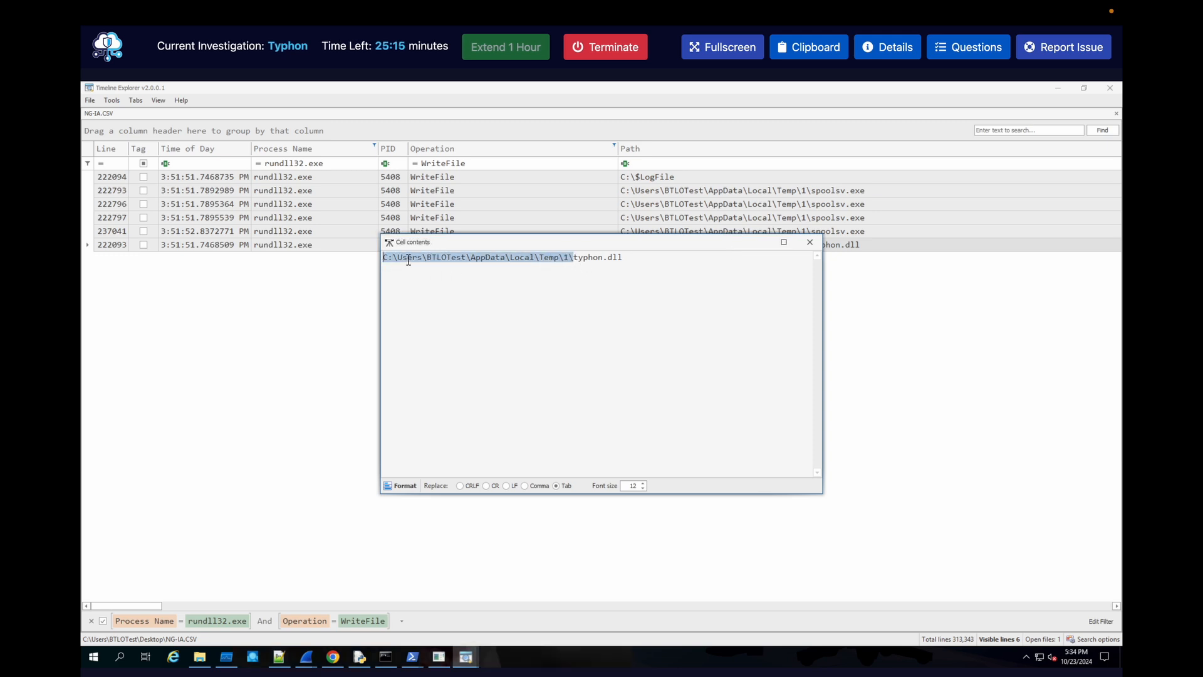
right_click(407, 259)
click(431, 300)
- Open the copied folder C:\Users\BTLOTest\AppData\Local\Temp\1\ in File Explorer and check its files and full path
click(200, 656)
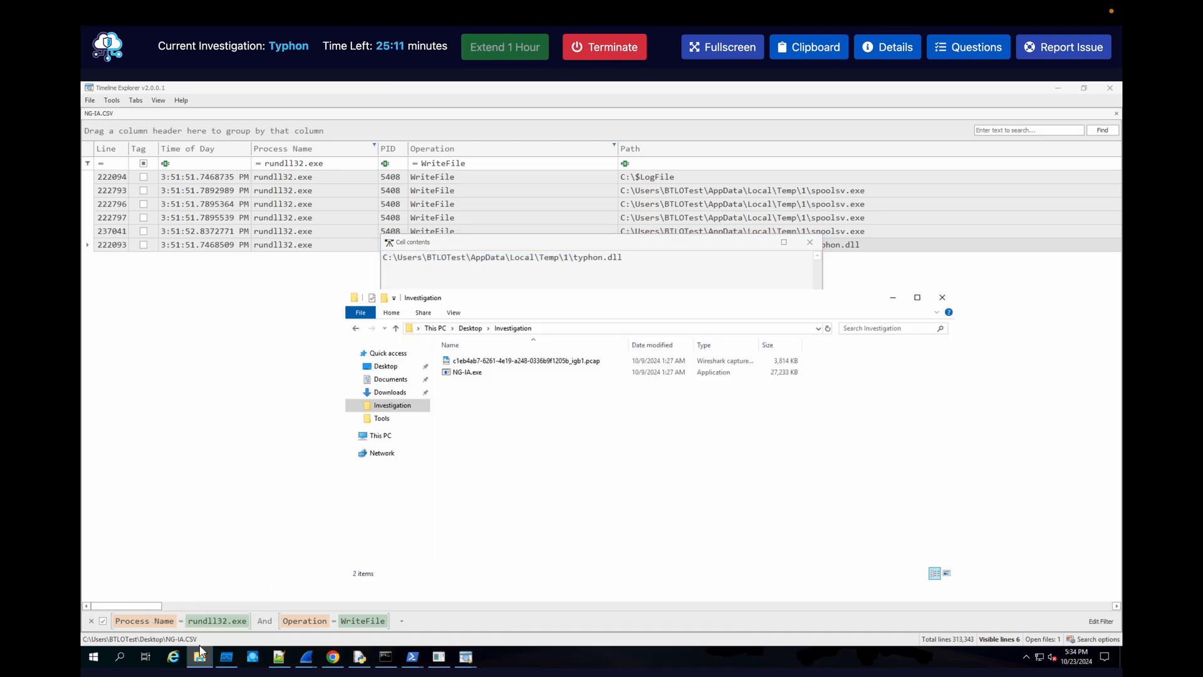
click(559, 330)
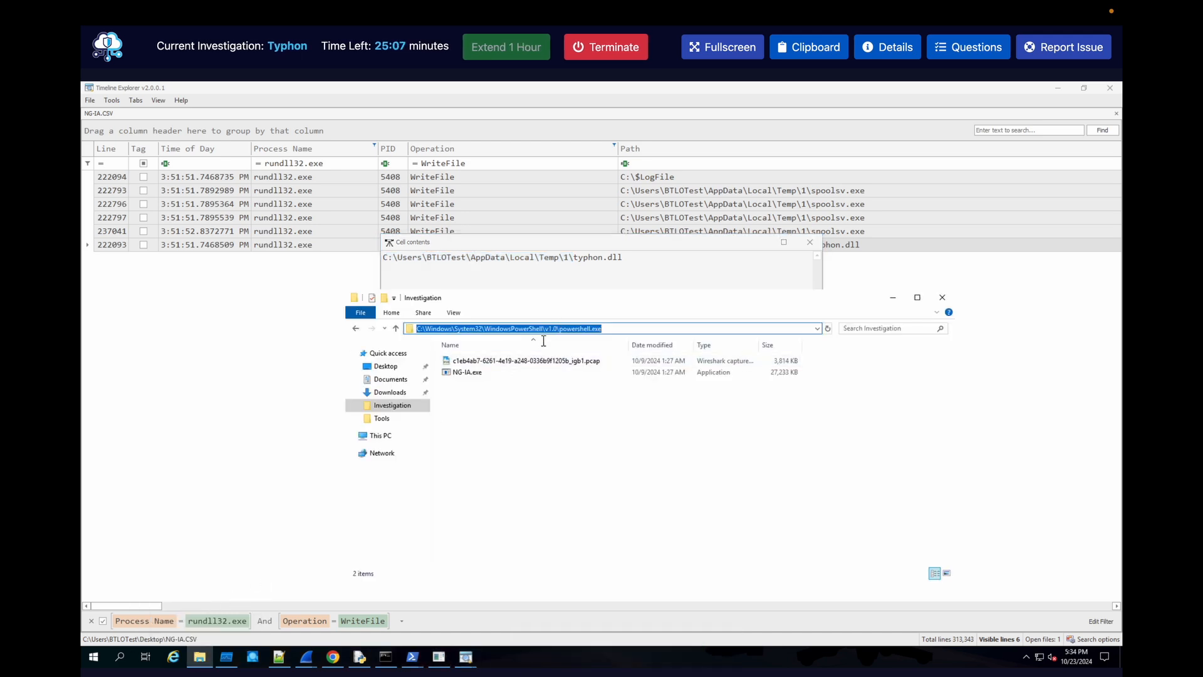
key(BackSpace)
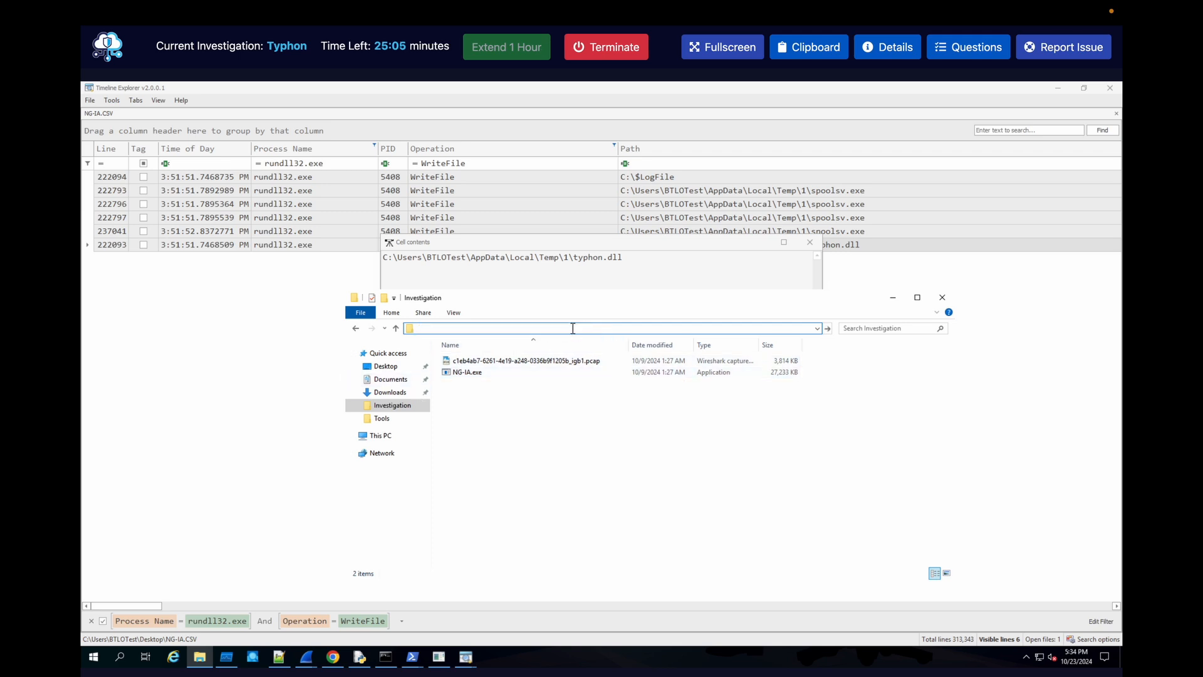
right_click(572, 328)
click(606, 379)
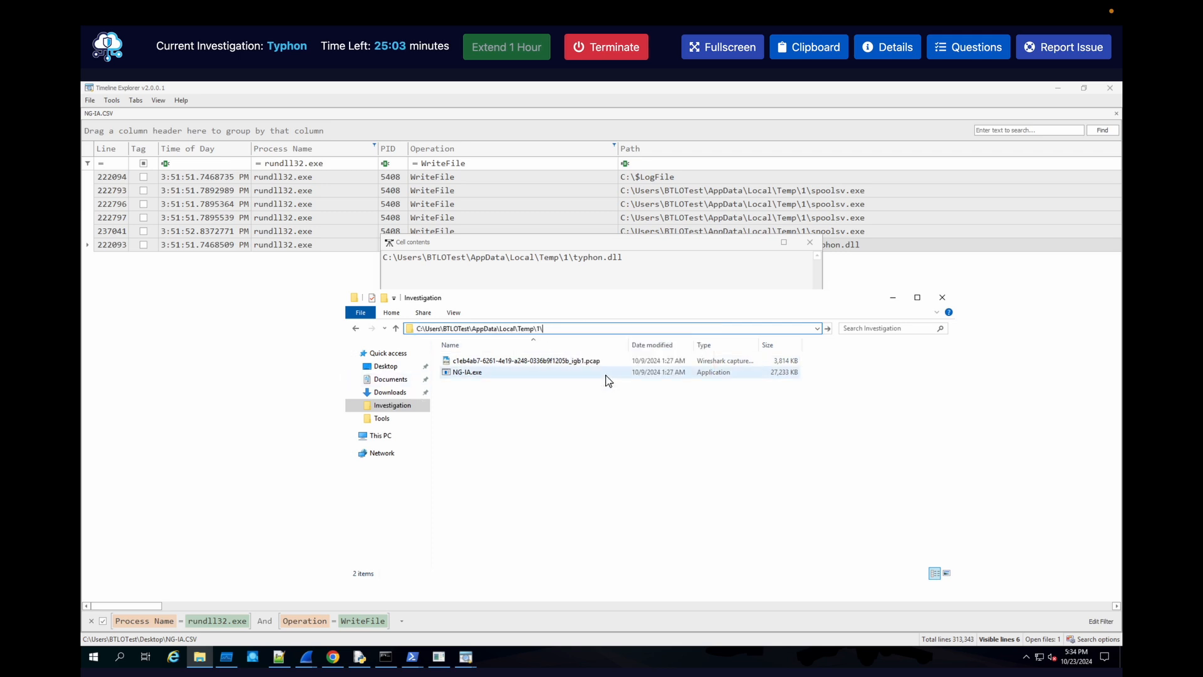
key(Return)
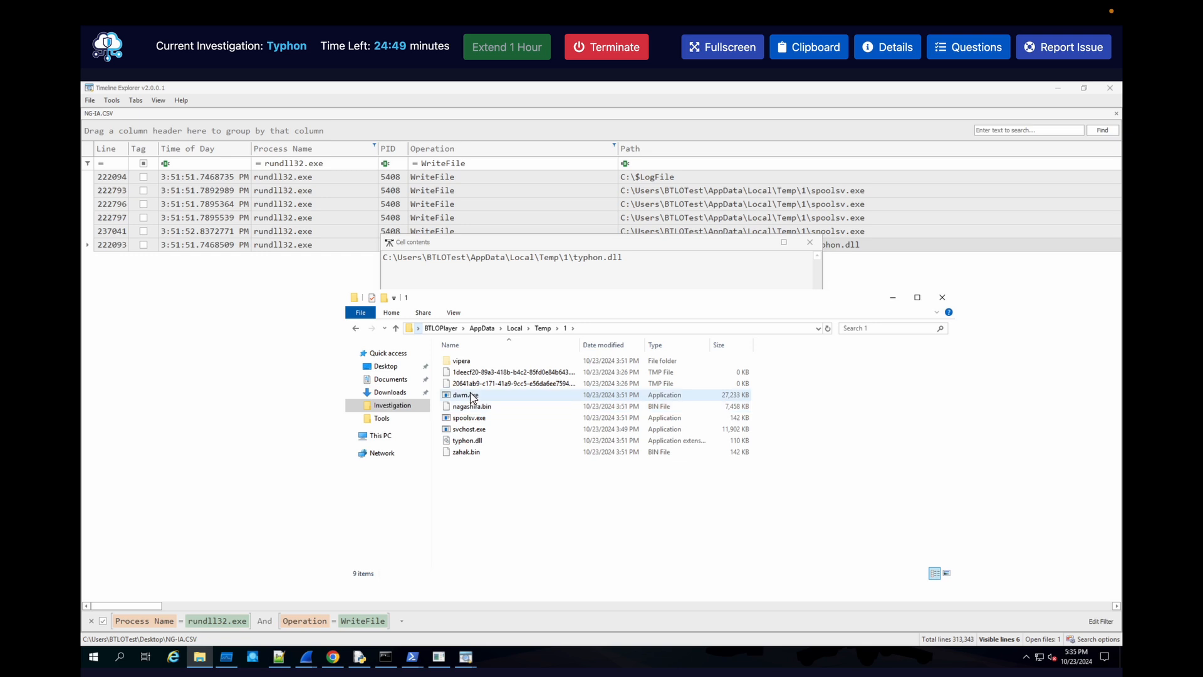
click(637, 326)
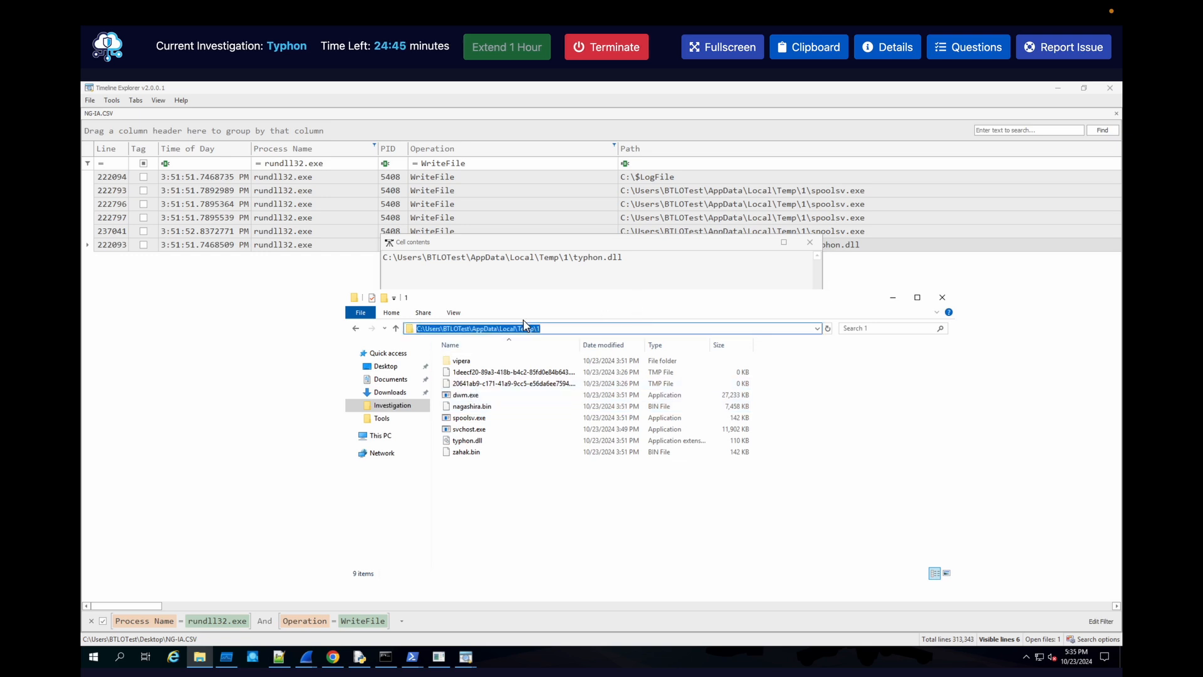
- Back in PowerShell, reuse the Get-FileHash MD5 command on C:\Users\BTLOTest\AppData\Local\Temp\1\dwm.exe
click(411, 655)
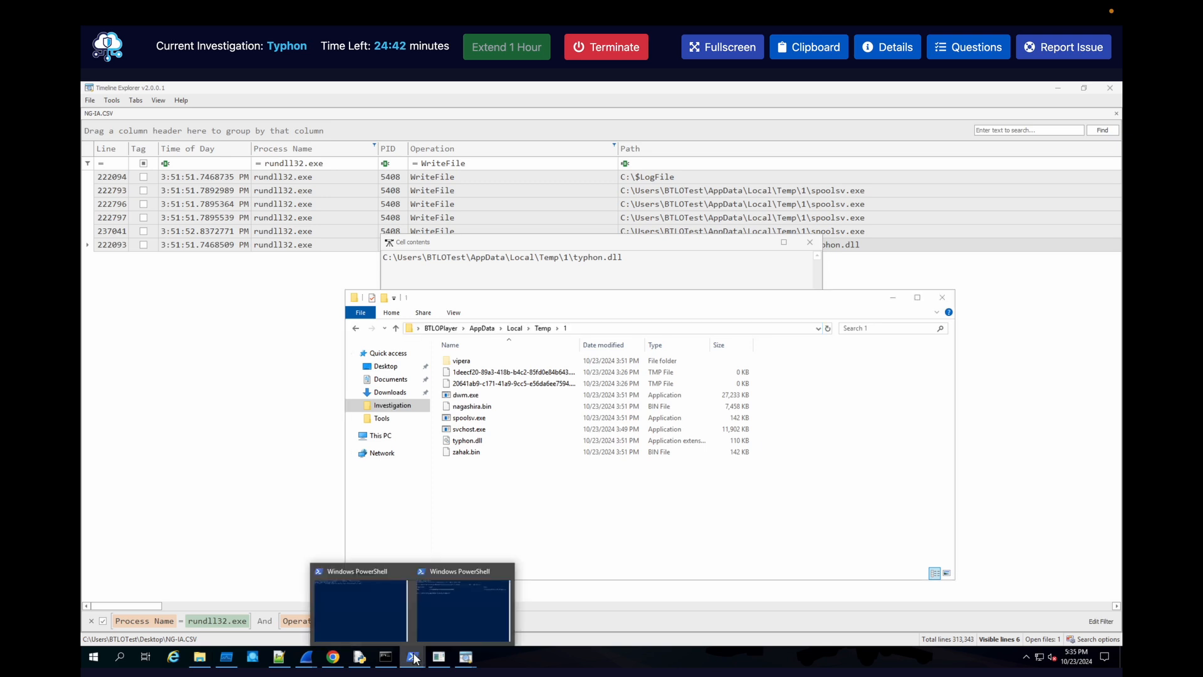
click(437, 609)
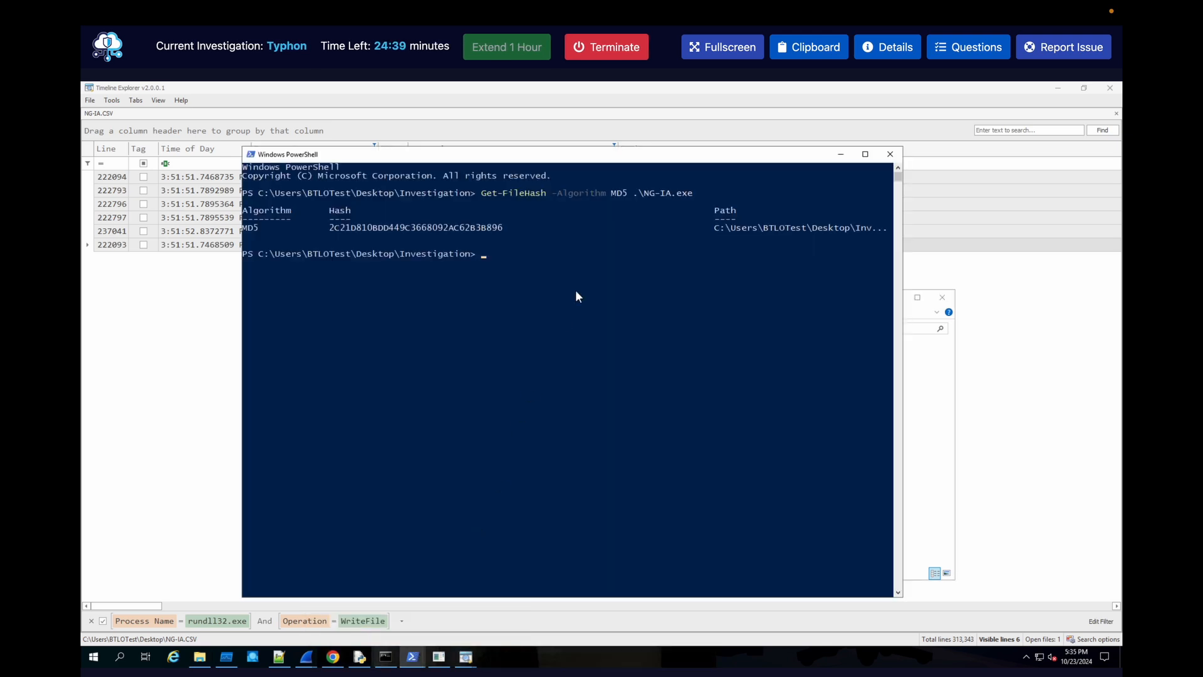
key(Up)
key(BackSpace)
key(BackSpace)
key(BackSpace)
key(BackSpace)
key(BackSpace)
key(BackSpace)
key(BackSpace)
key(BackSpace)
key(BackSpace)
key(BackSpace)
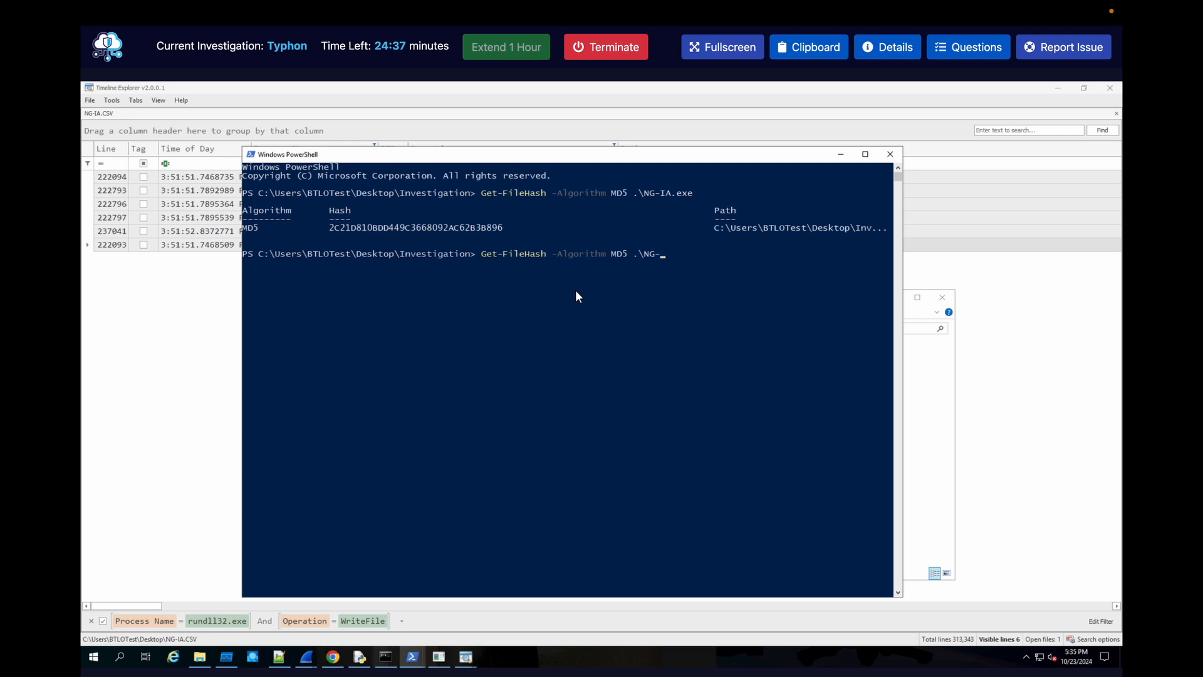
key(BackSpace)
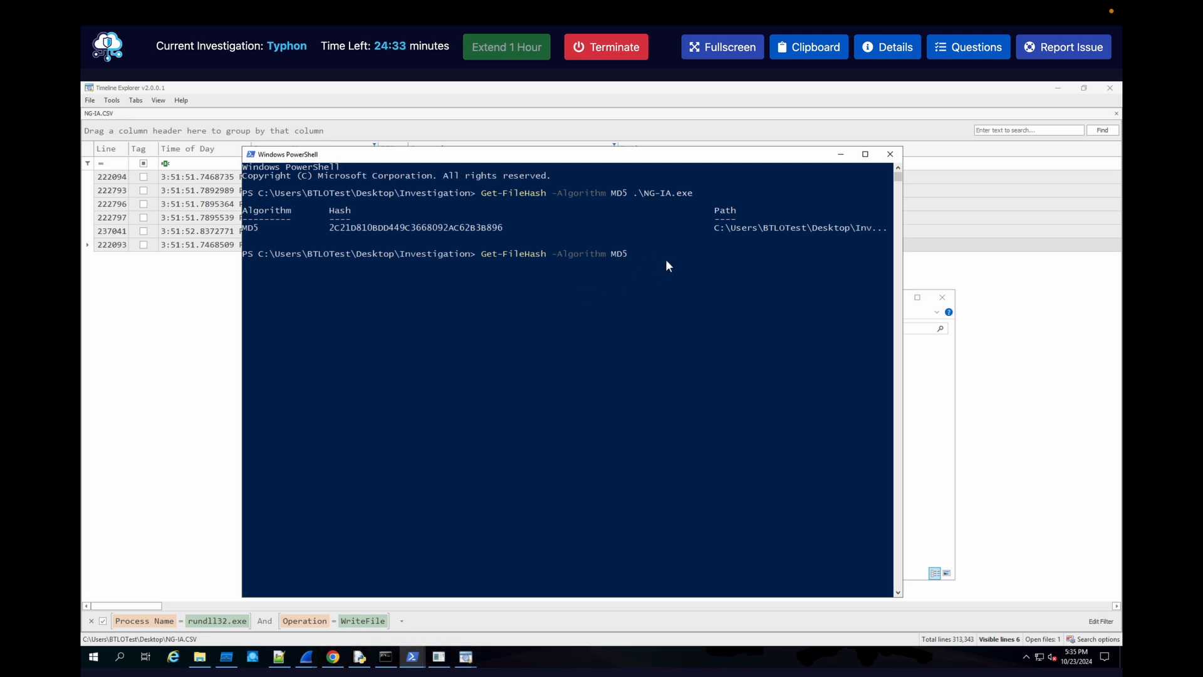
key(ctrl+v)
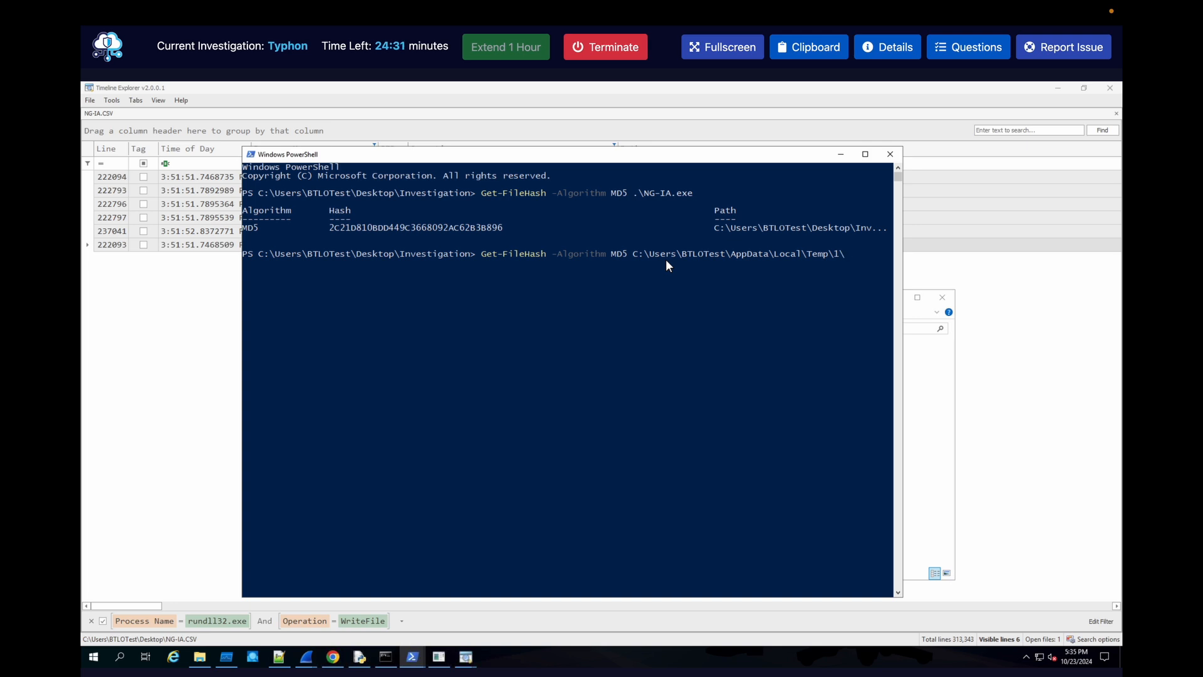
text(dwm.exe)
key(Return)
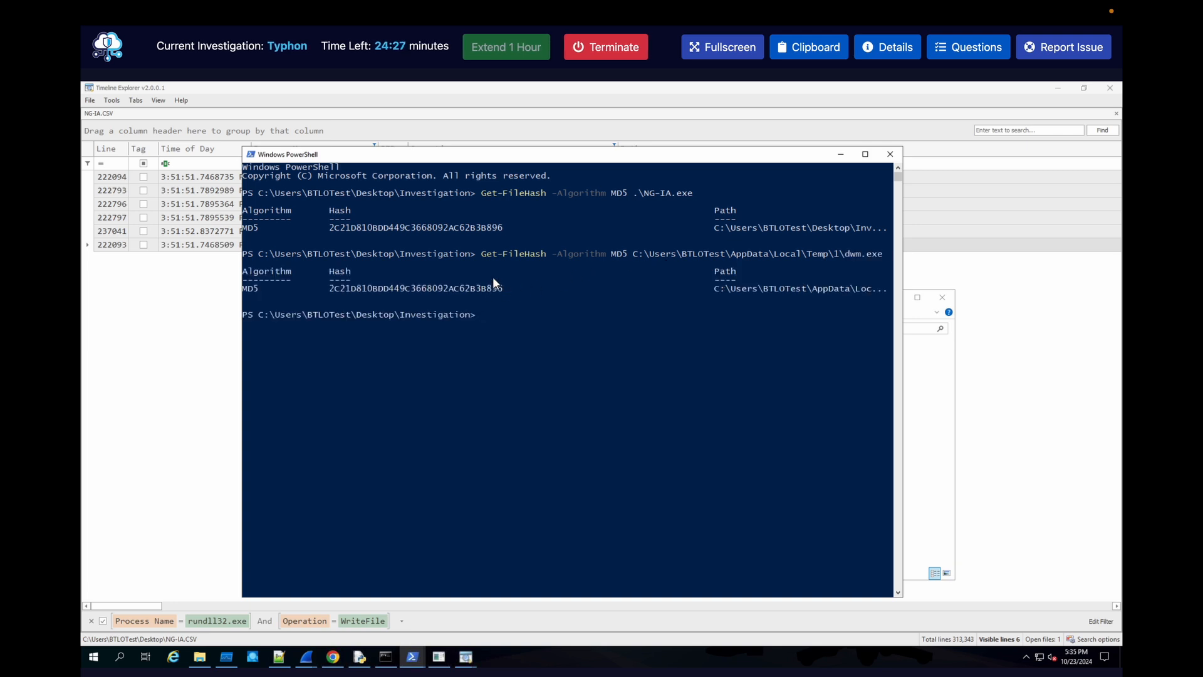
- Highlight the MD5 hashes of NG-IA.exe and dwm.exe to compare them, and copy the hash of dwm.exe
drag(329, 227, 498, 228)
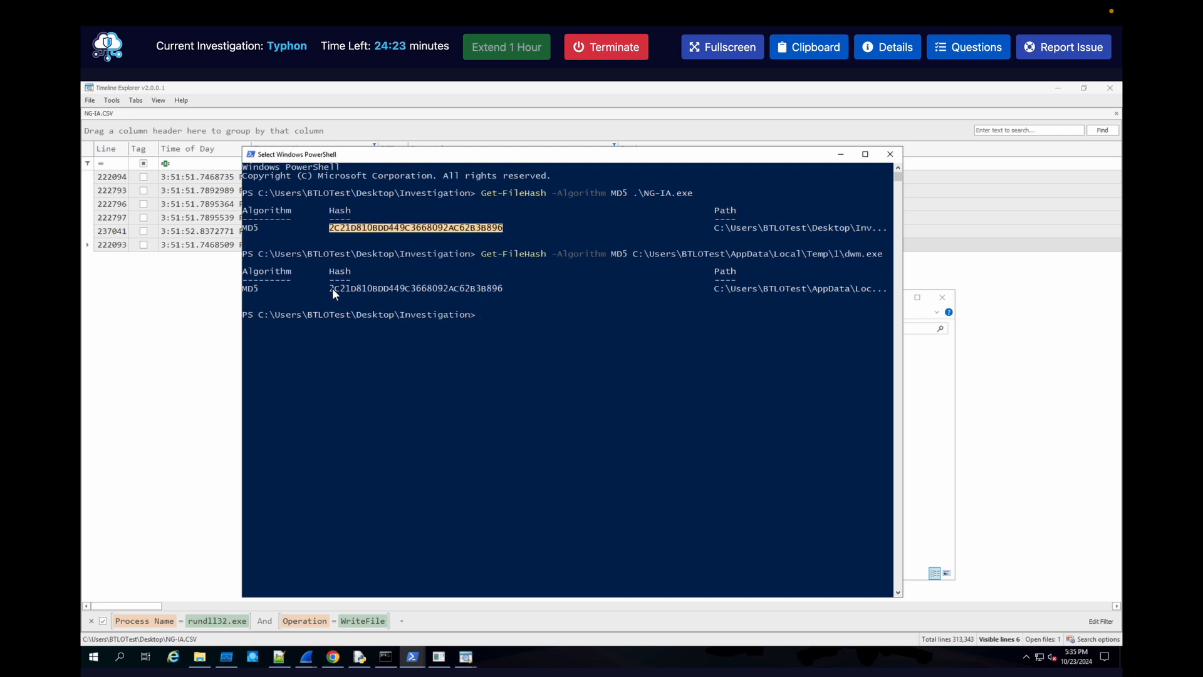
drag(329, 289, 501, 287)
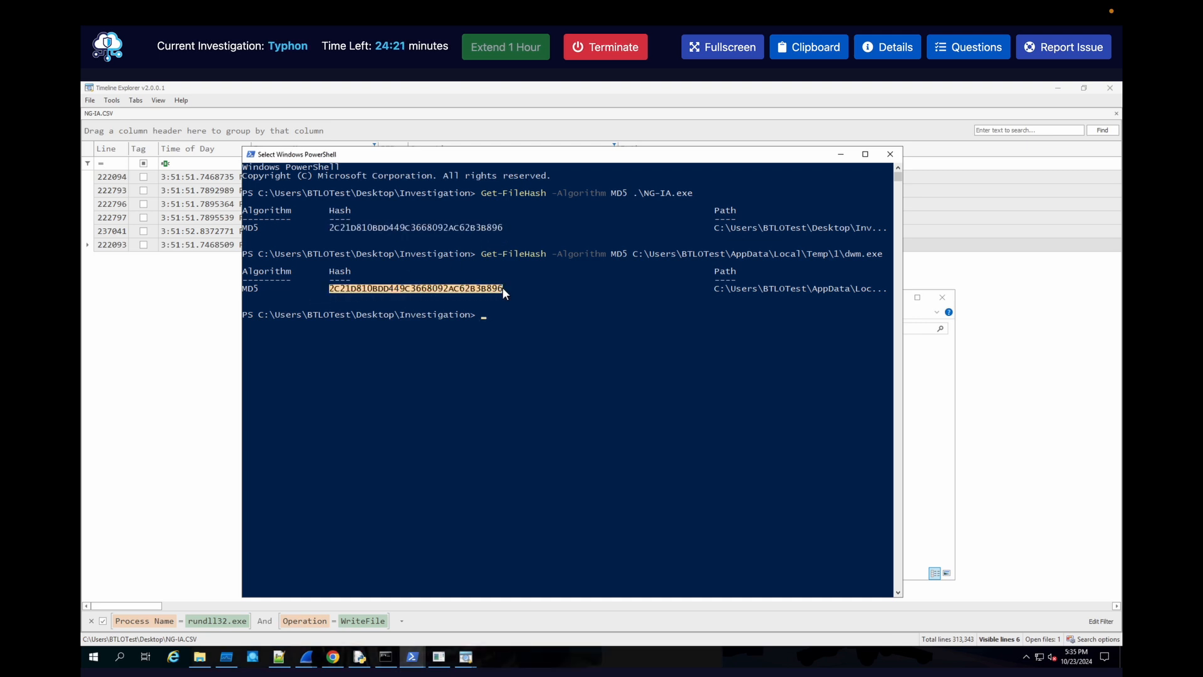
right_click(441, 291)
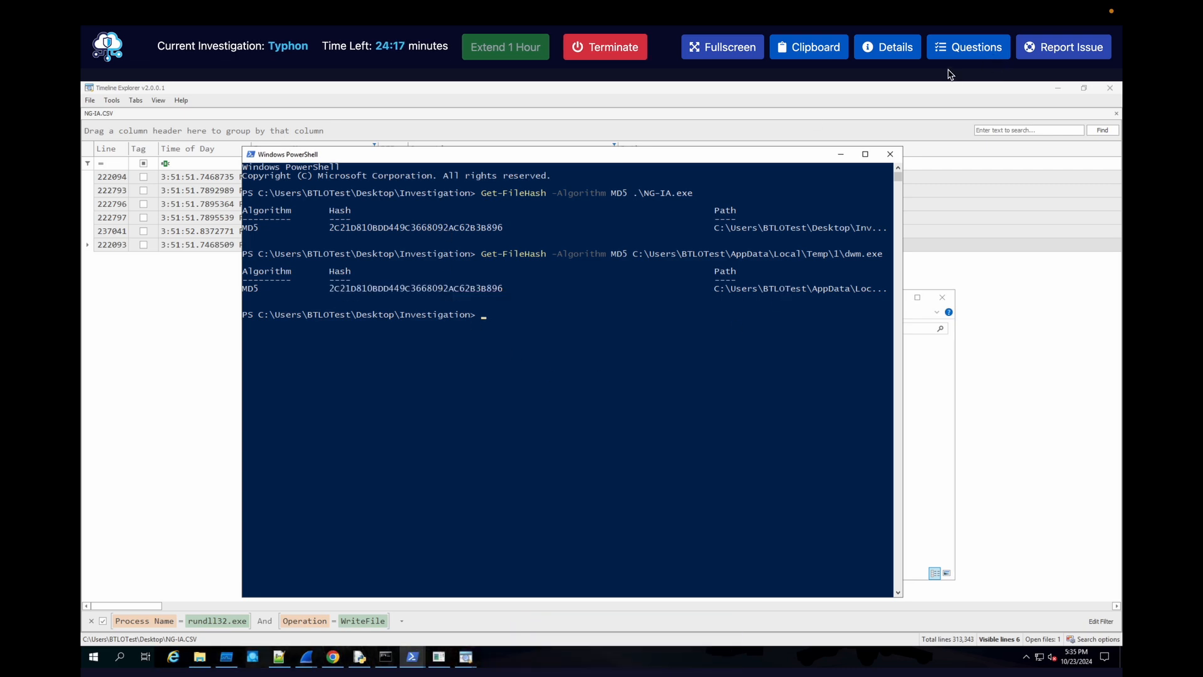
- Submit dwm.exe, 2C21D810BDD449C3668092AC62B3B896 as the answer to Q6 in the investigation questions
click(966, 55)
scroll(919, 264, down, 10)
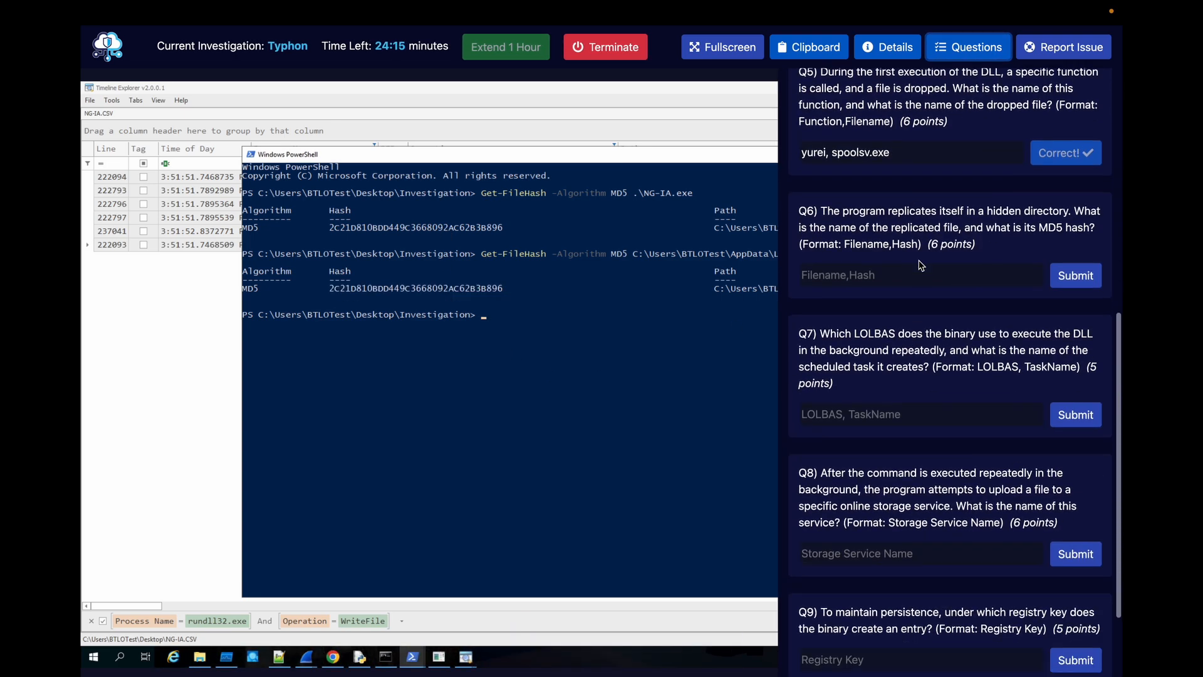
scroll(919, 265, up, 1)
click(890, 332)
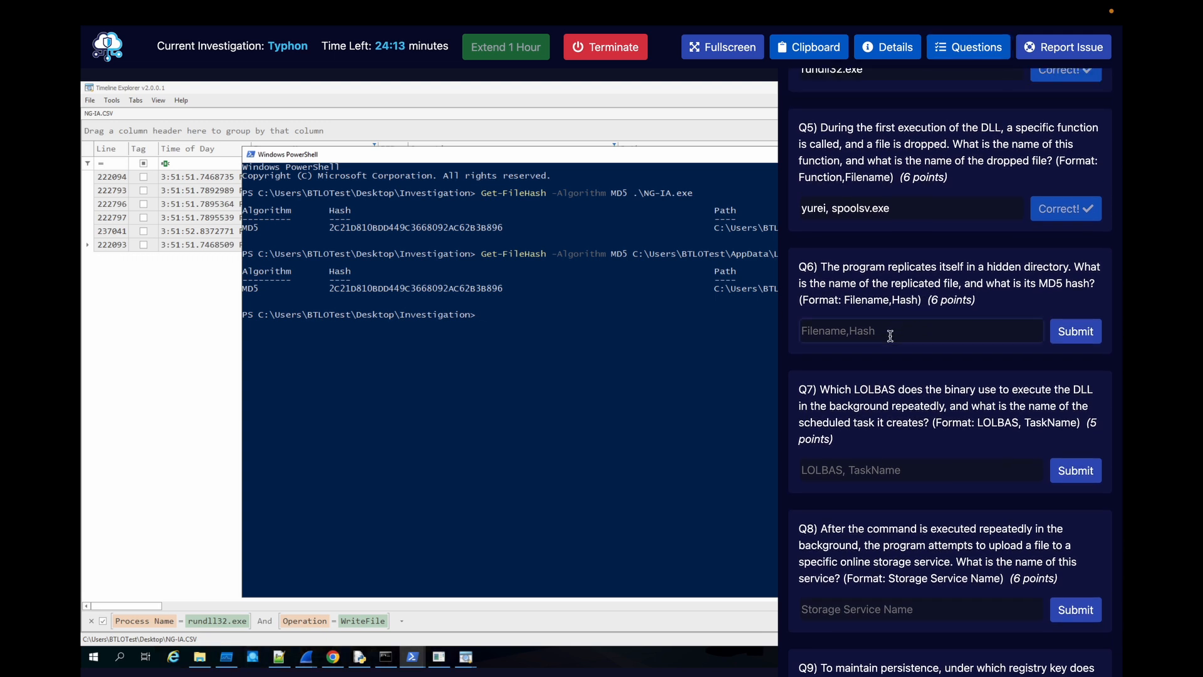
text(dwm.)
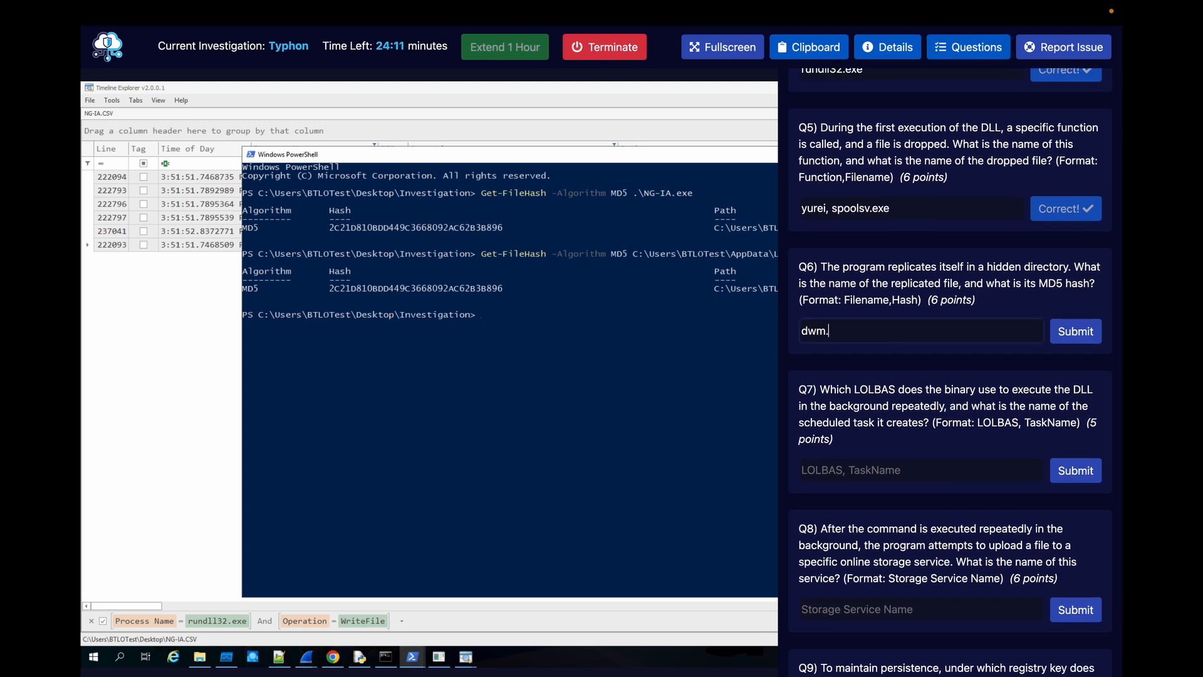
text(exe,)
key(ctrl+v)
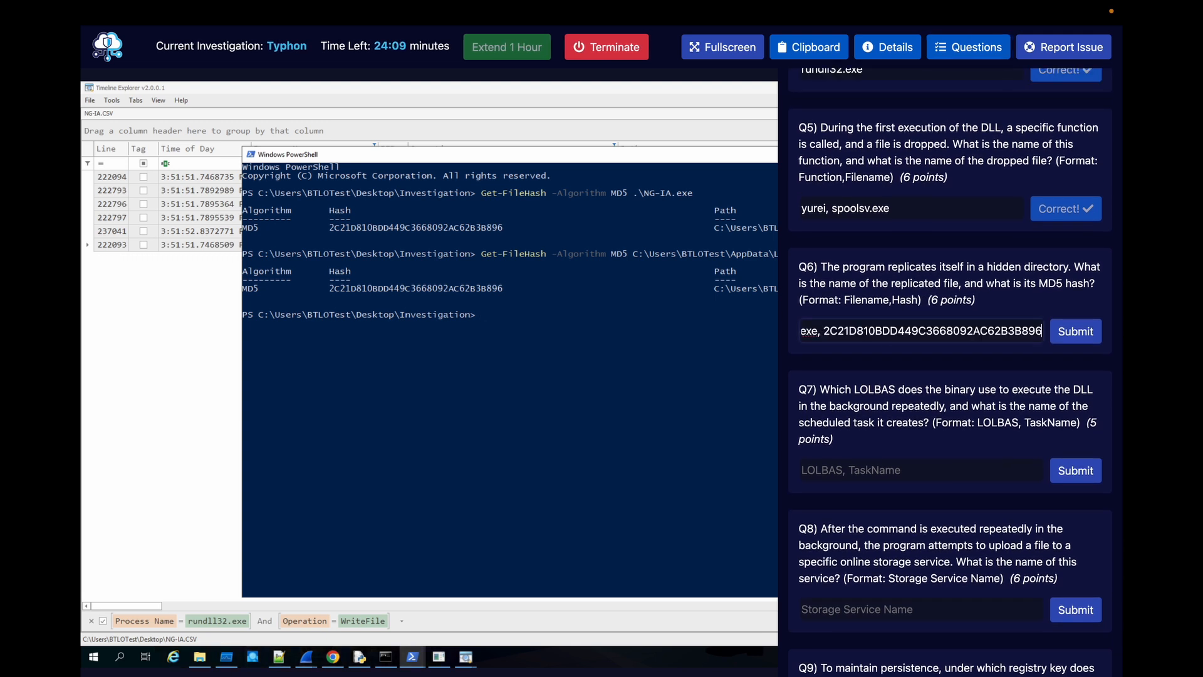
key(Return)
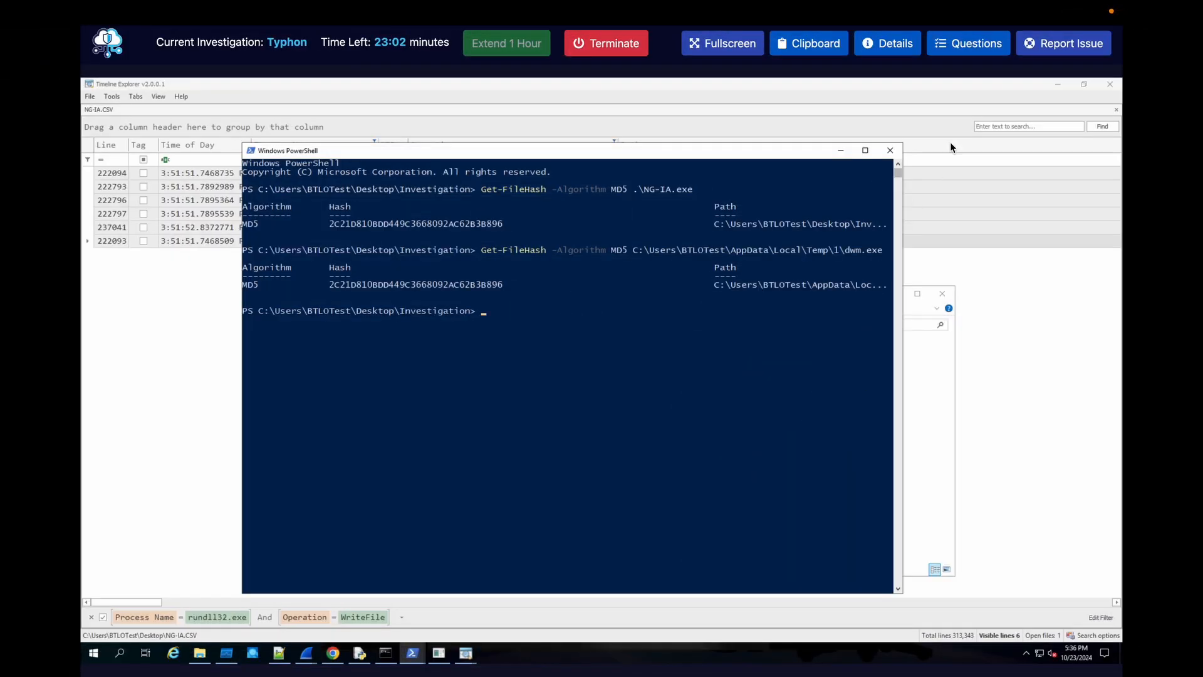
- Read Q7 about the LOLBAS and scheduled task, and bring up Process Monitor's list of processes created by NG-IA.exe
click(980, 51)
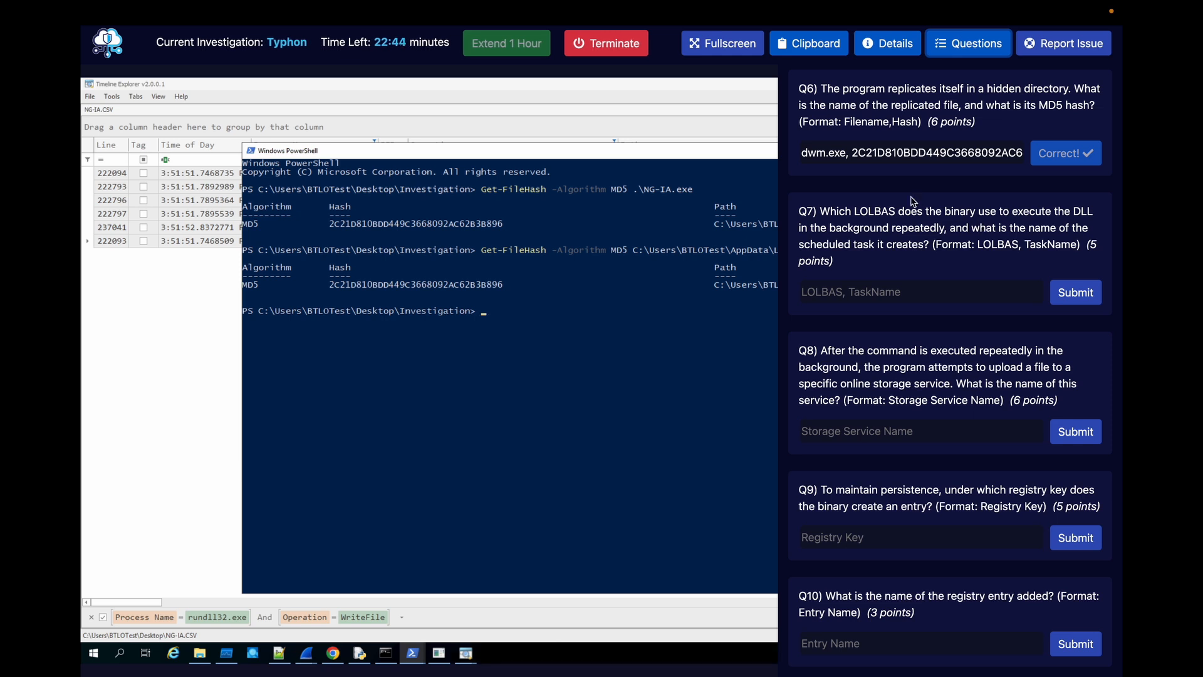
click(982, 55)
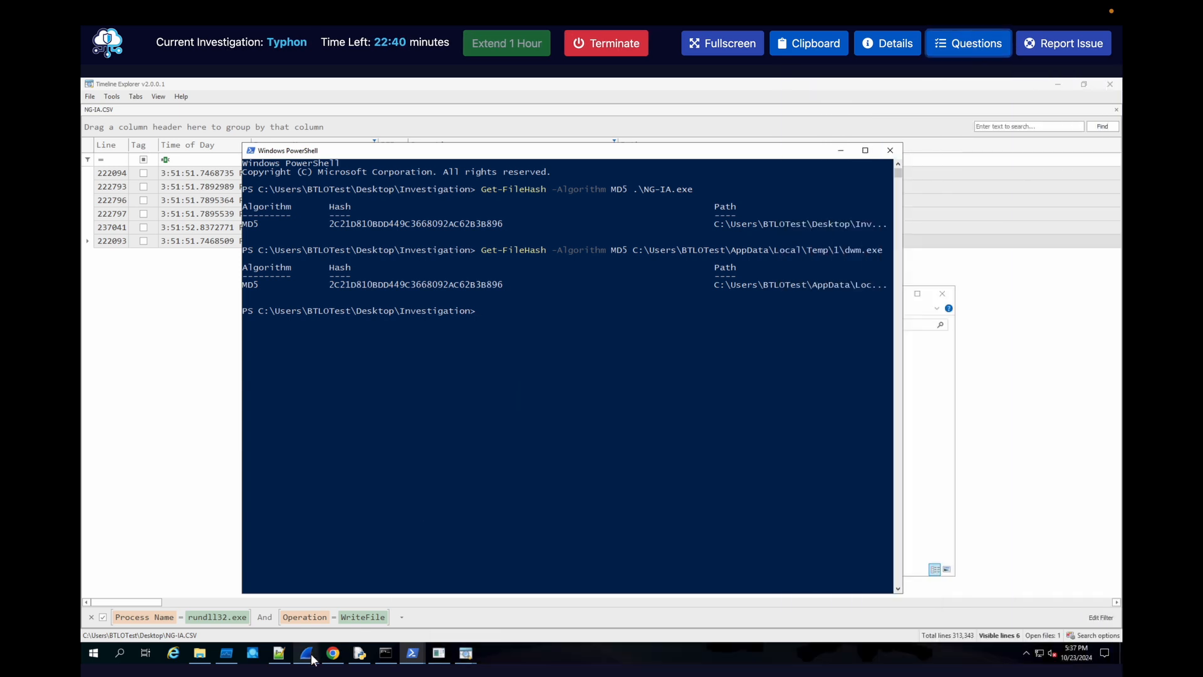
mouse_move(310, 658)
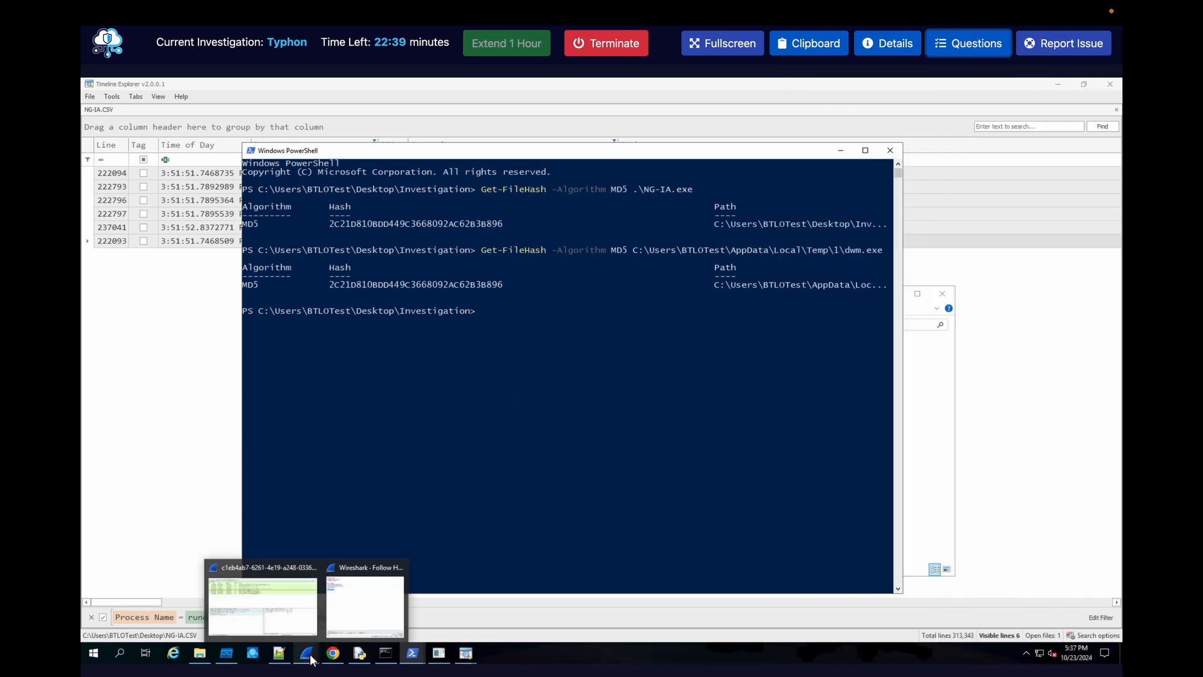
click(226, 653)
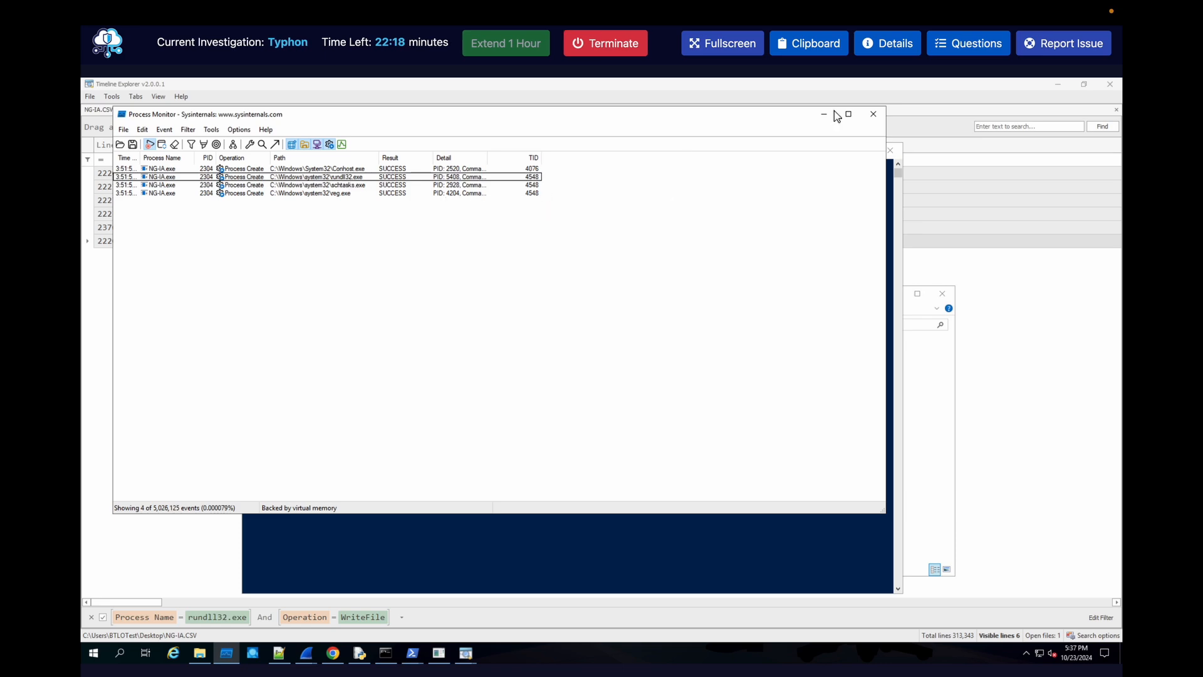
click(936, 55)
scroll(910, 237, down, 10)
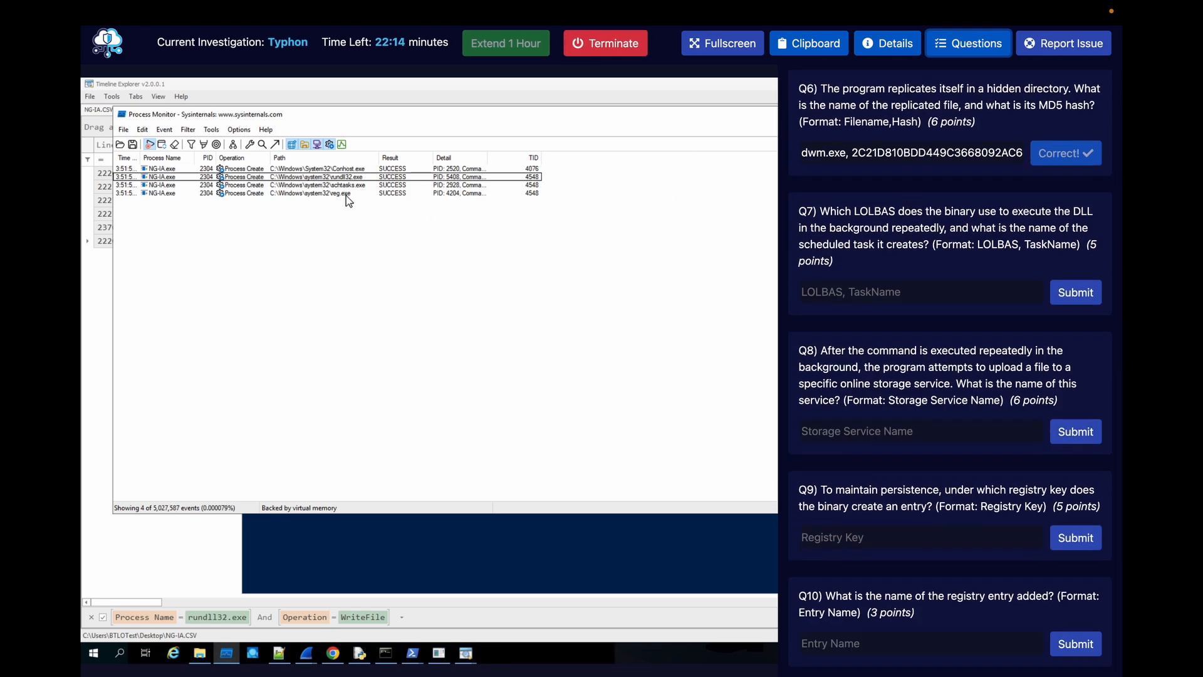
scroll(944, 380, up, 1)
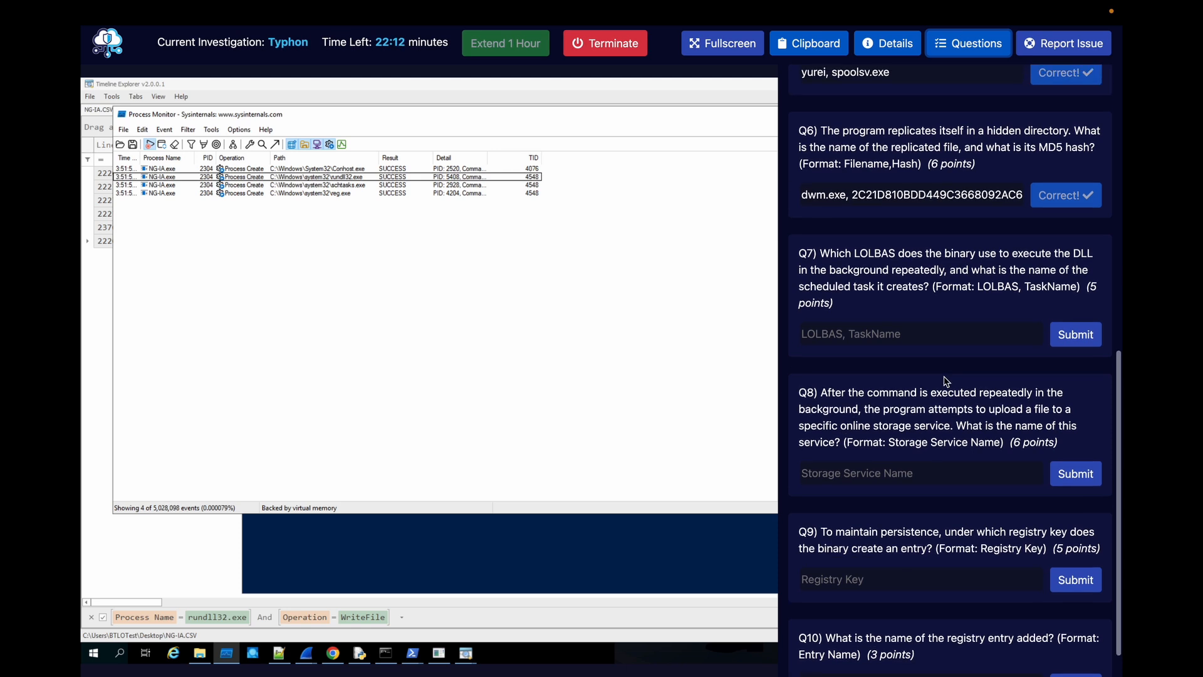
drag(802, 289, 876, 290)
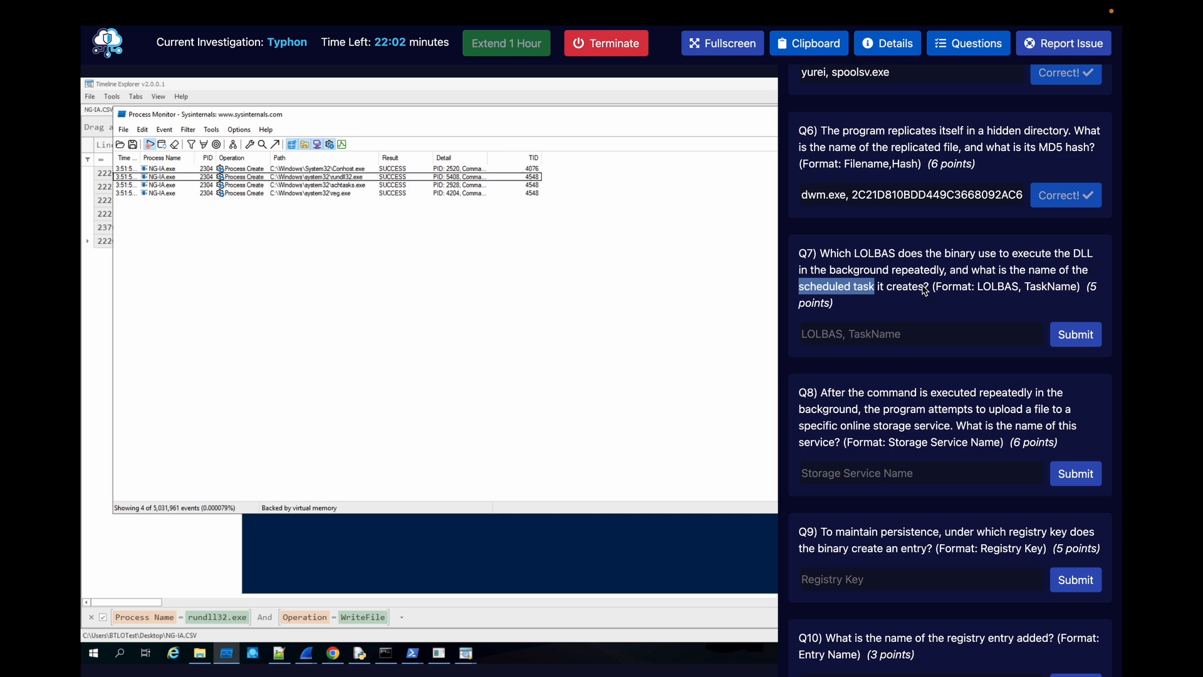
- Close the questions, open the properties of the schtasks.exe process-creation event and enlarge them to show the whole command line
click(992, 44)
click(359, 187)
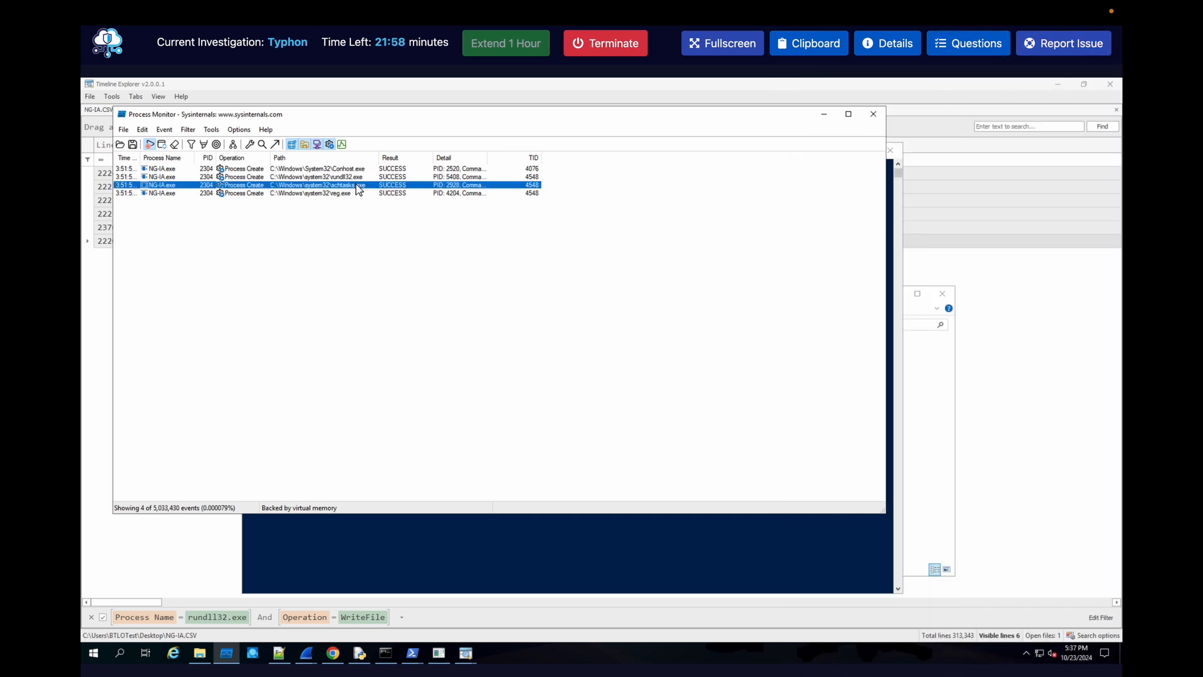
double_click(349, 186)
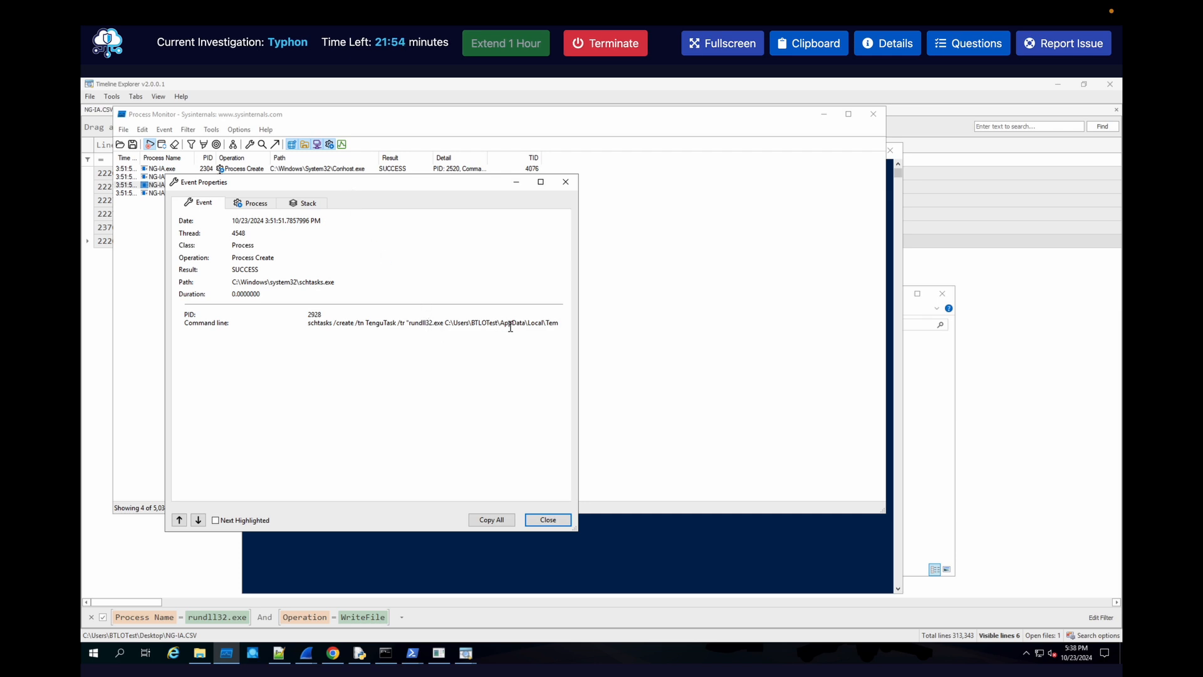
click(540, 182)
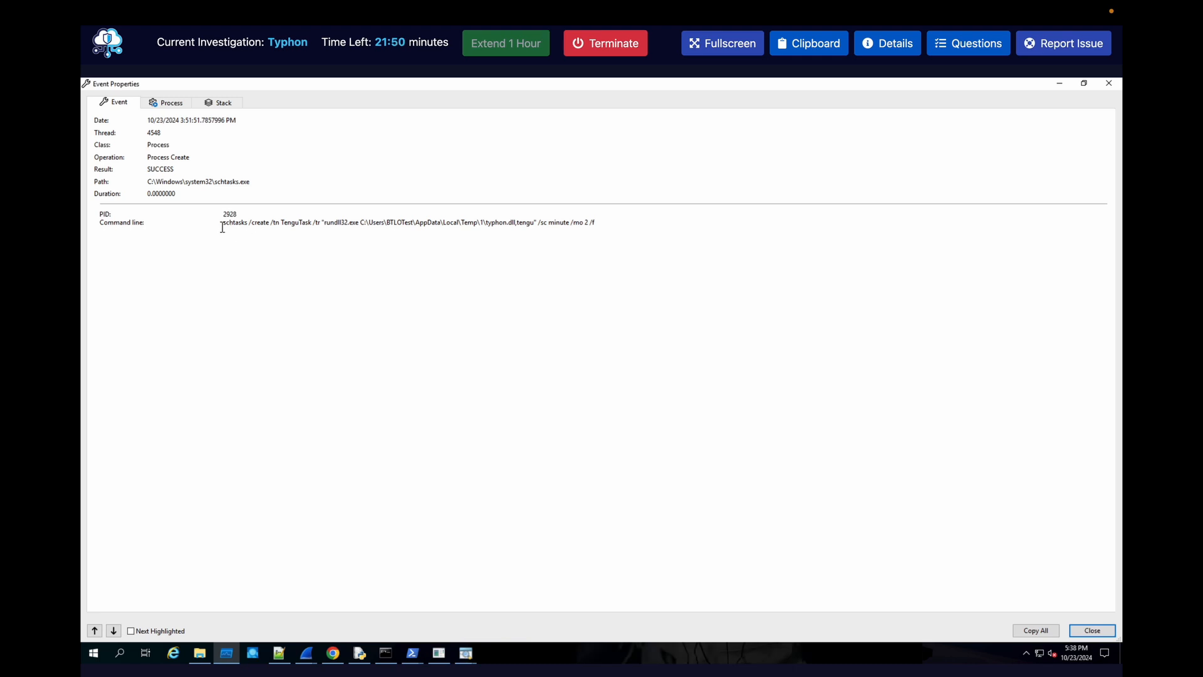
- Examine the schtasks command line, highlighting the executable, the task name after /tn and the command after /tr
drag(222, 227, 235, 231)
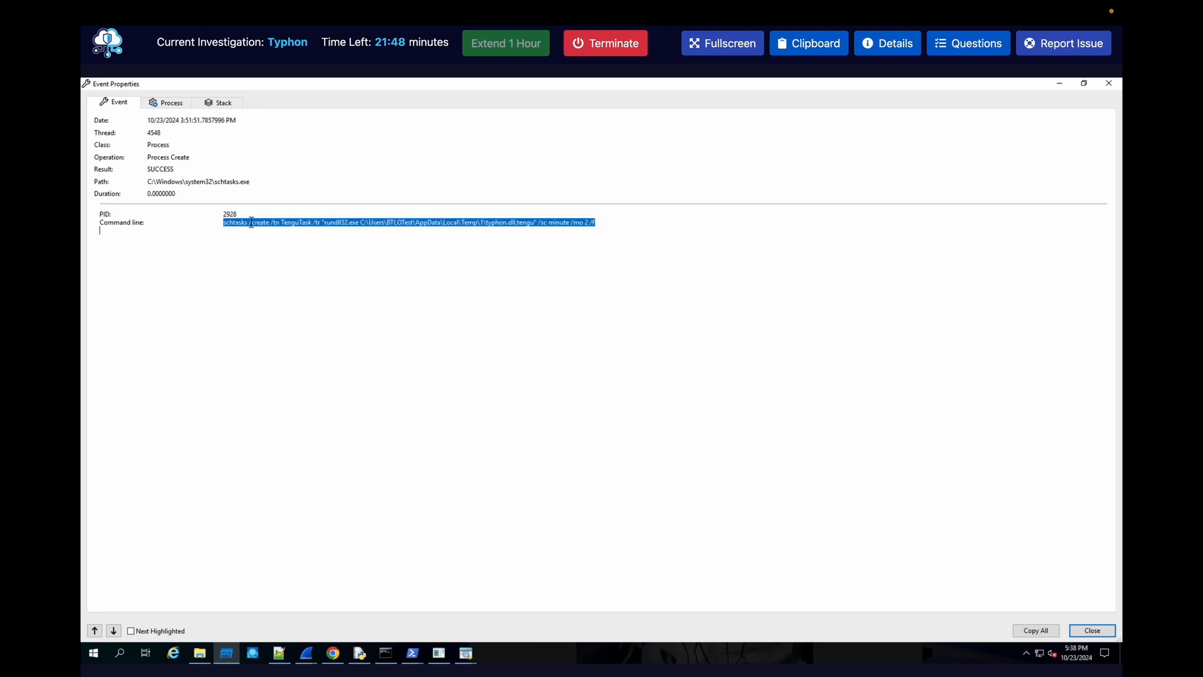
double_click(249, 223)
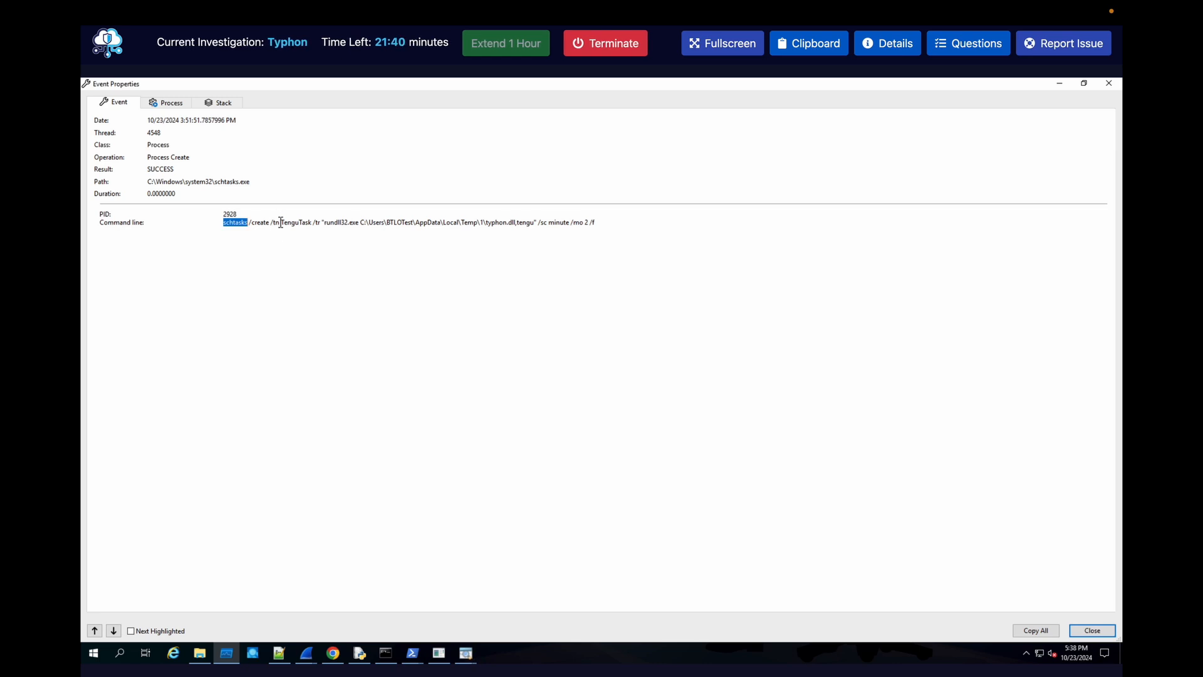
drag(280, 223, 311, 224)
click(317, 224)
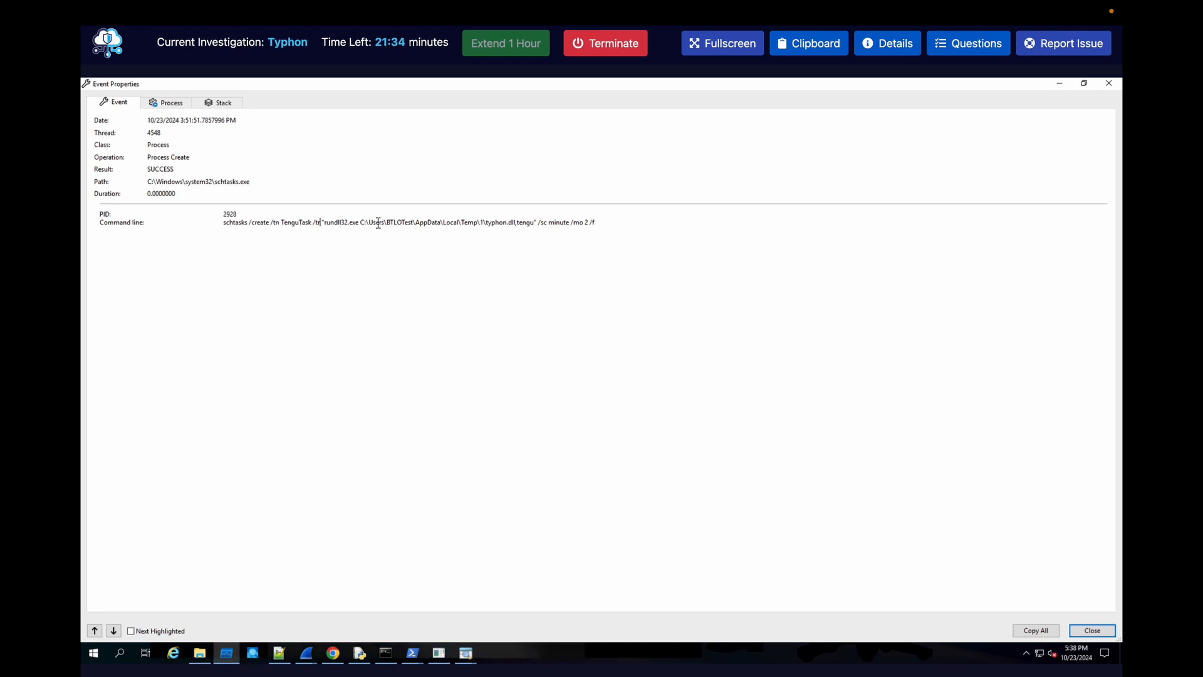
drag(321, 223, 554, 235)
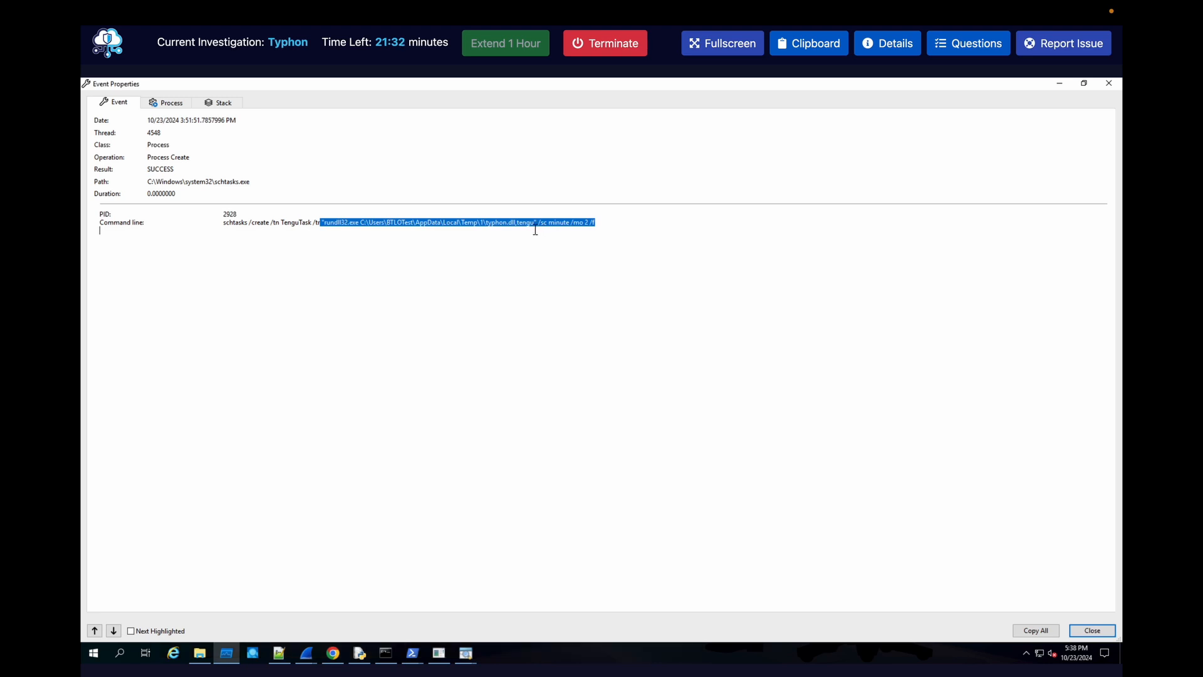
click(536, 228)
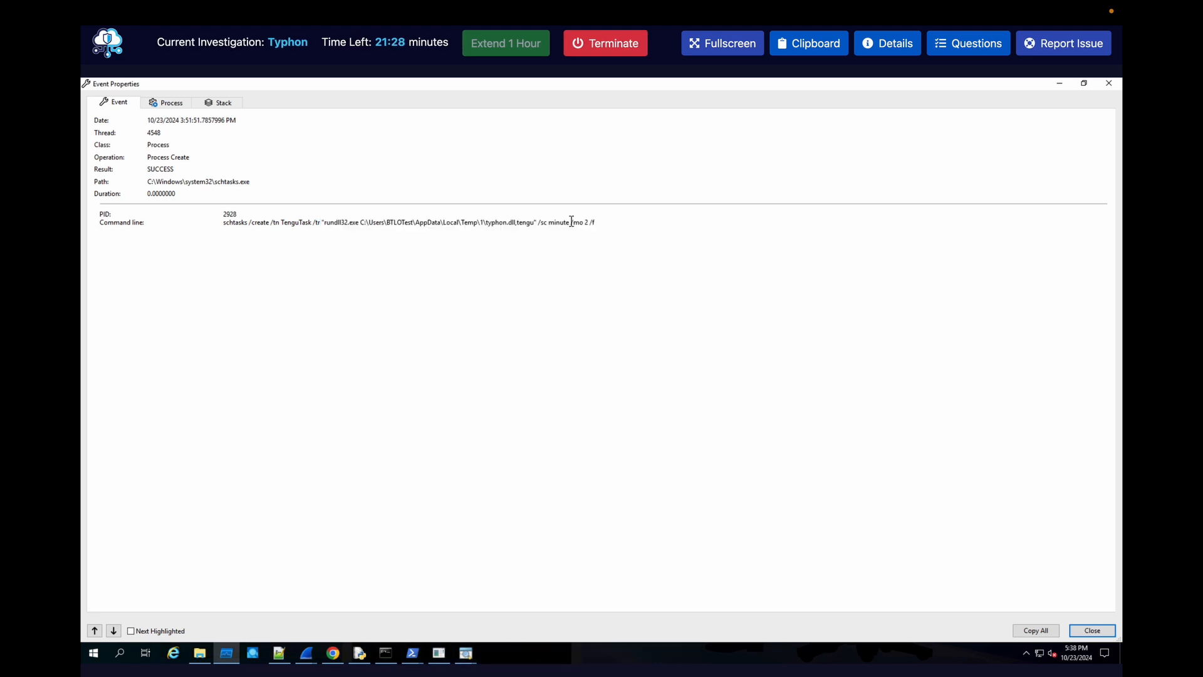
- Submit schtasks.exe, TenguTask as the answer to Q7 in the investigation questions
click(964, 44)
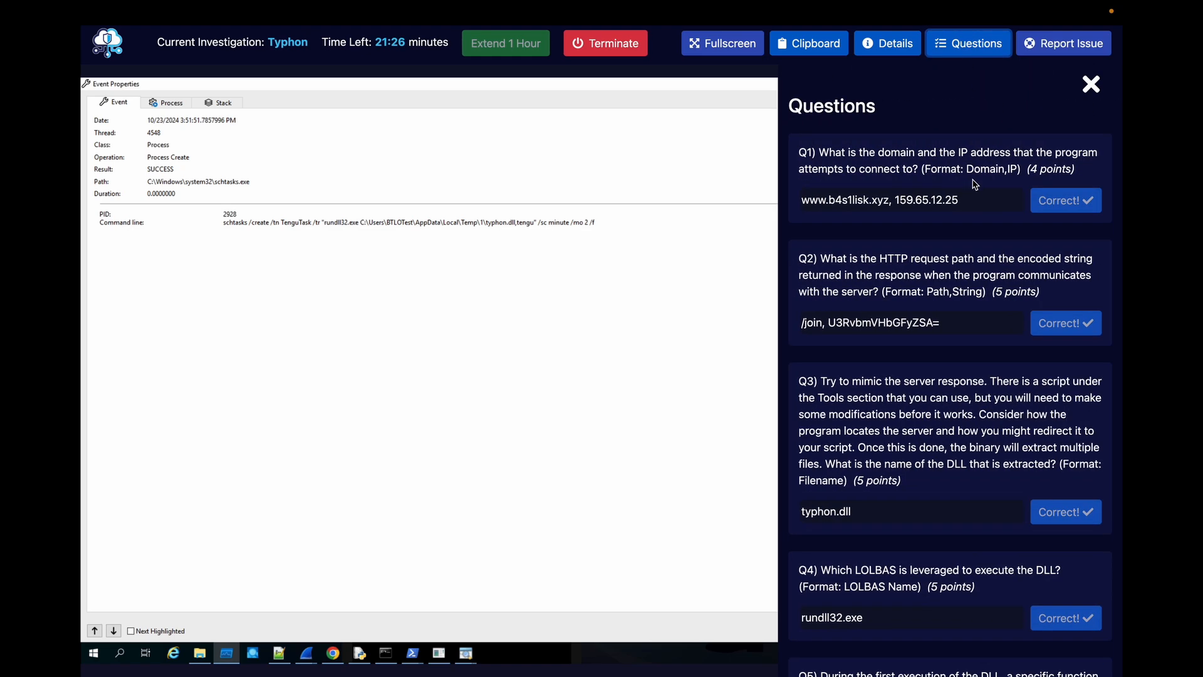
scroll(952, 263, down, 10)
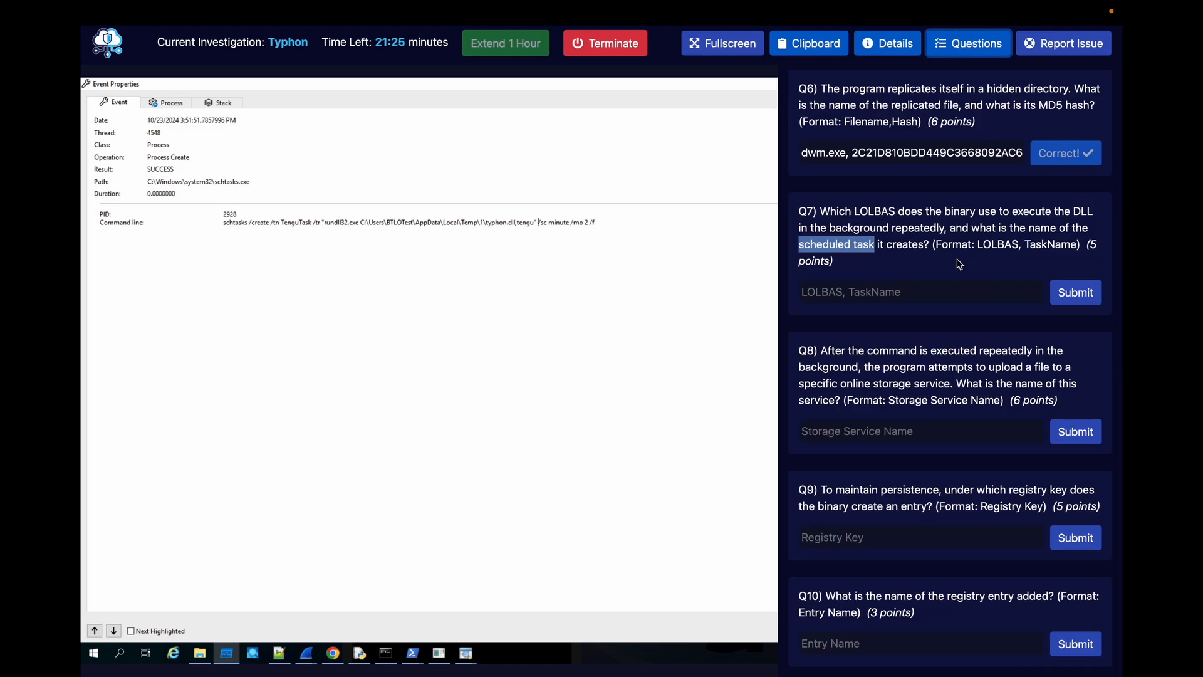
click(923, 293)
text(SCHTA)
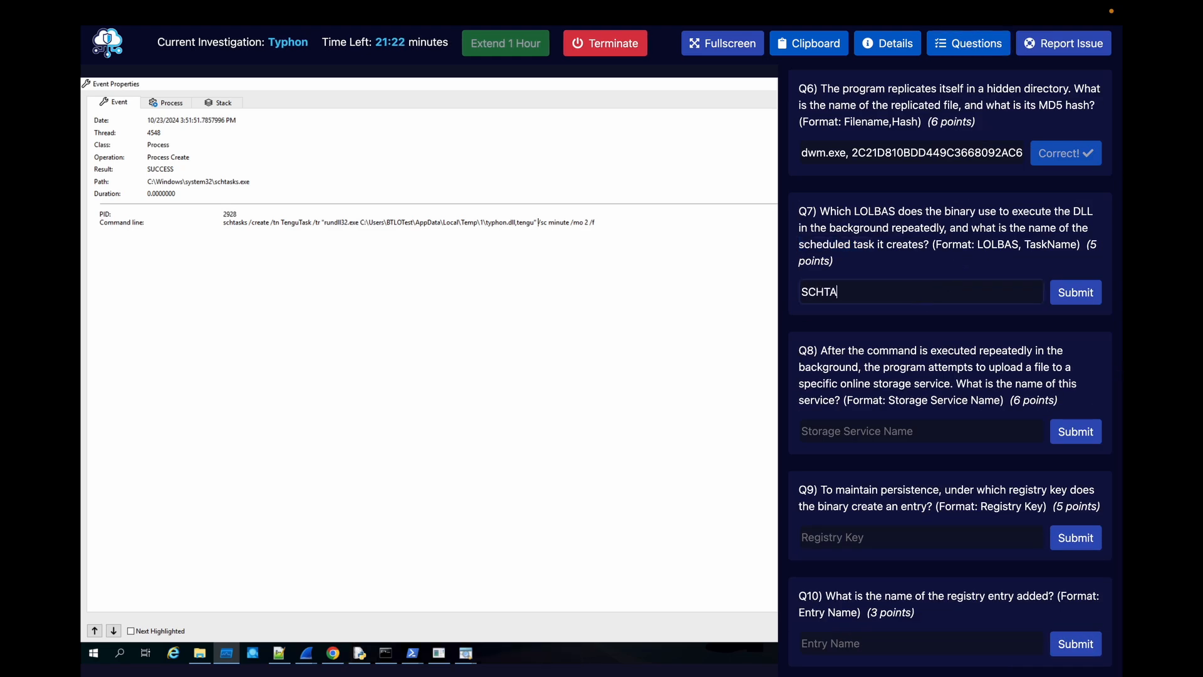
key(BackSpace)
key(BackSpace)
key(BackSpace)
text(sch)
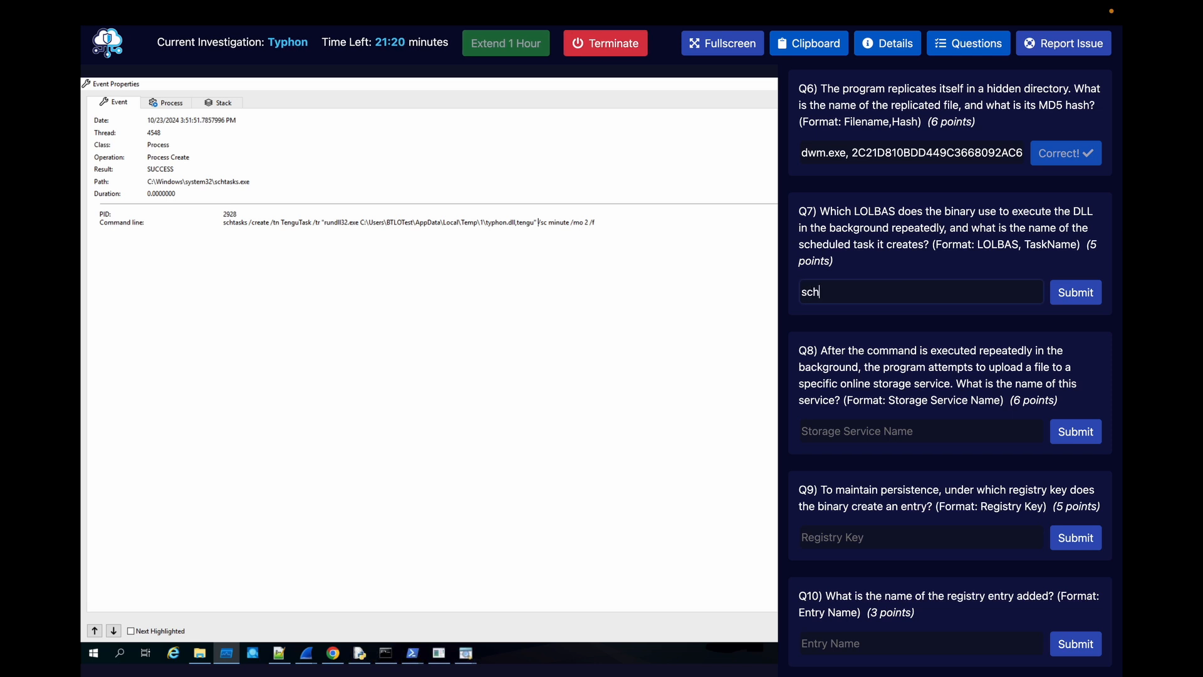
text(tasks)
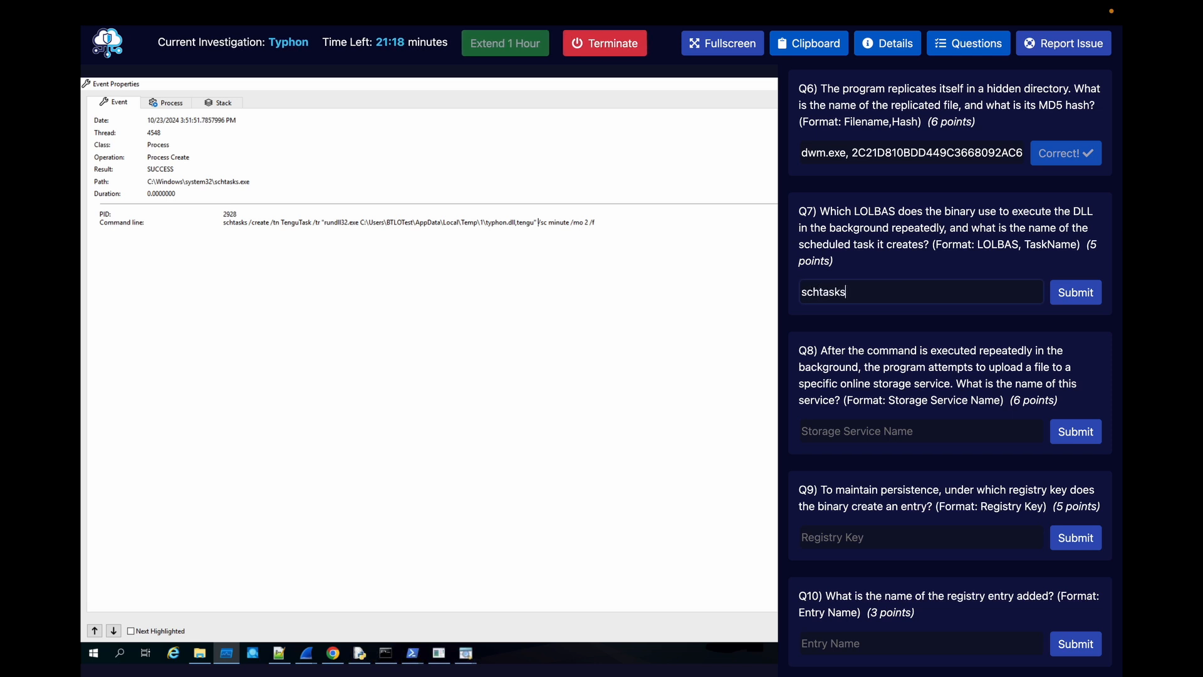
text(.exe, TengutAS)
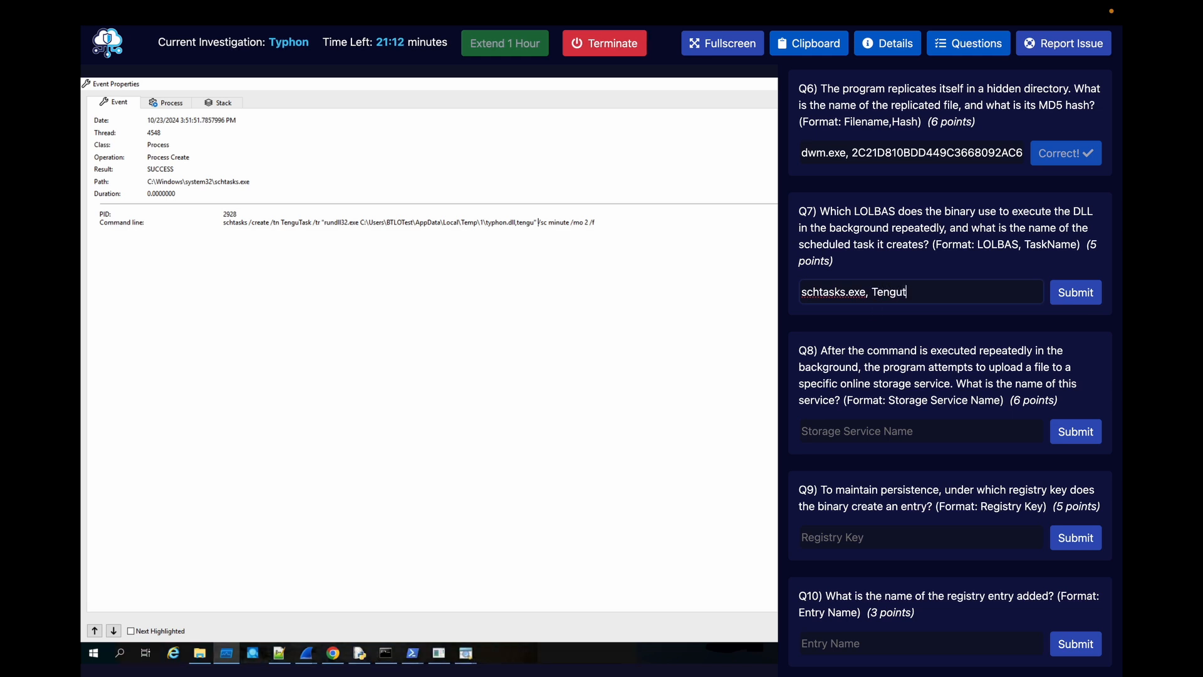
key(BackSpace)
key(BackSpace)
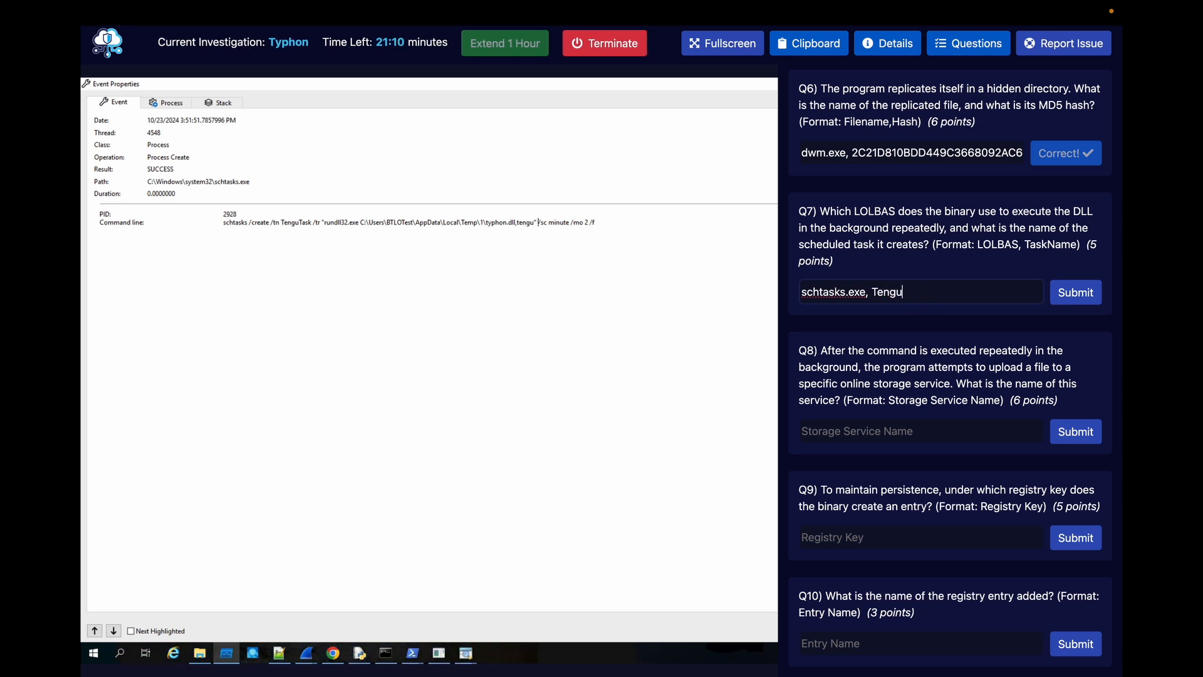
key(BackSpace)
text(Task)
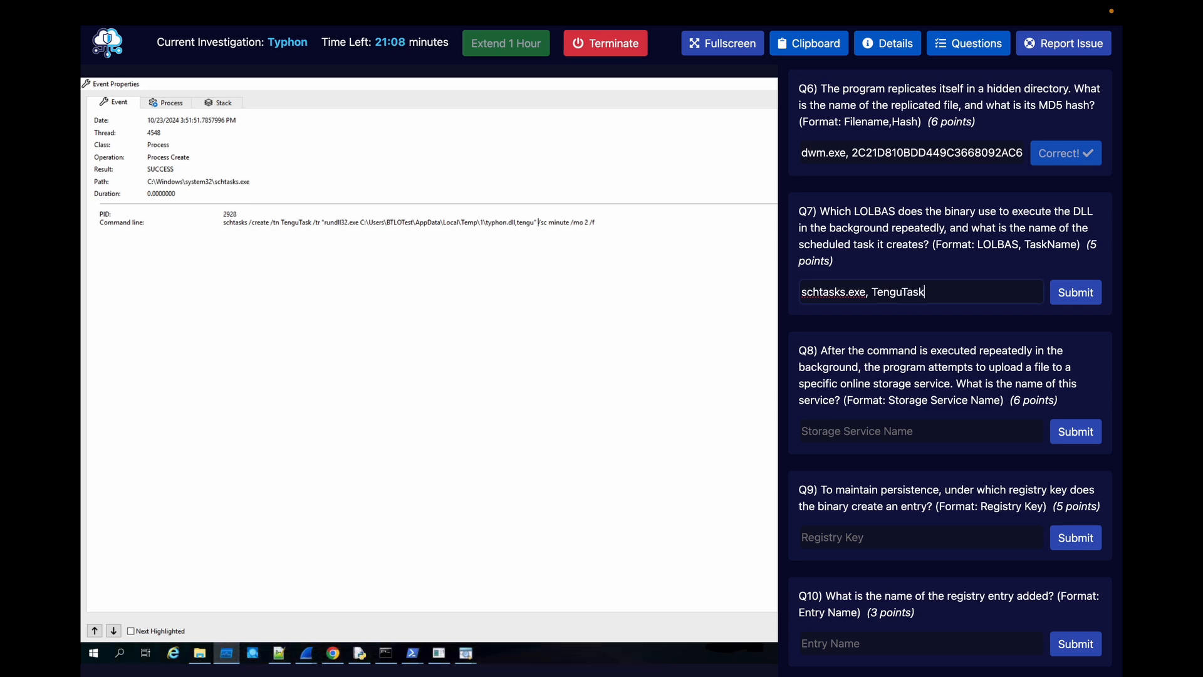
key(Return)
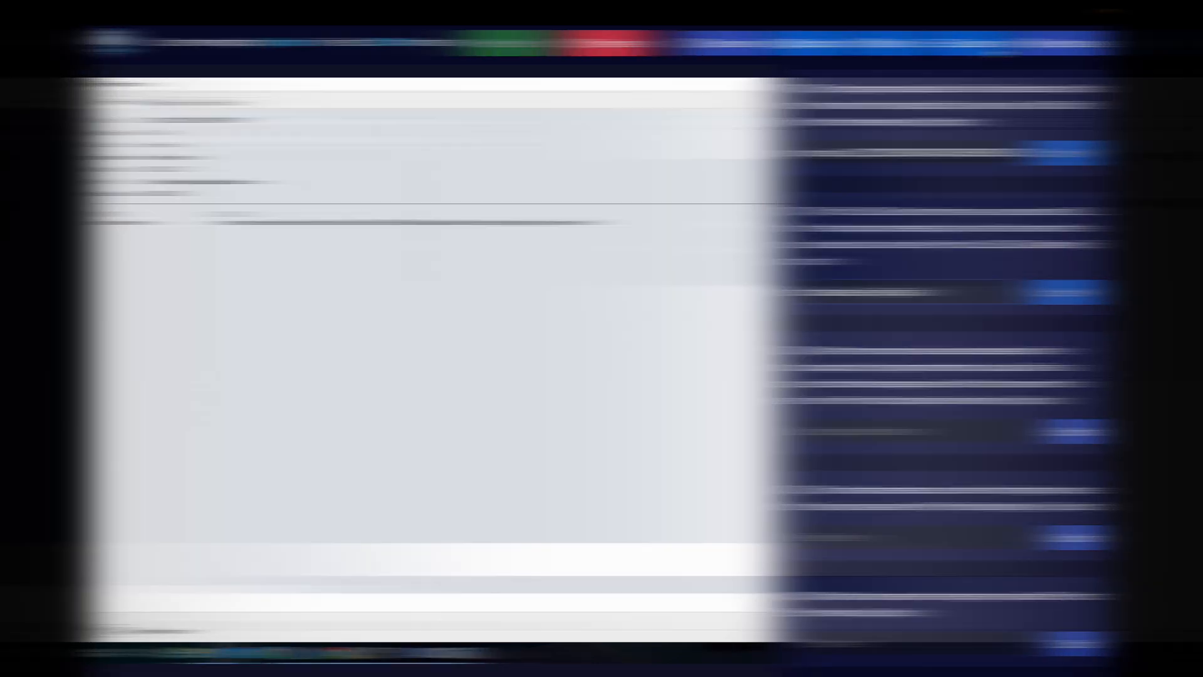
- Erase the text runas.exedd from the PowerShell prompt opened in C:\Users\BTLOTest\AppData\Local\Temp\1
key(BackSpace)
key(BackSpace)
key(BackSpace)
key(BackSpace)
key(BackSpace)
key(BackSpace)
key(BackSpace)
key(BackSpace)
key(BackSpace)
key(BackSpace)
key(BackSpace)
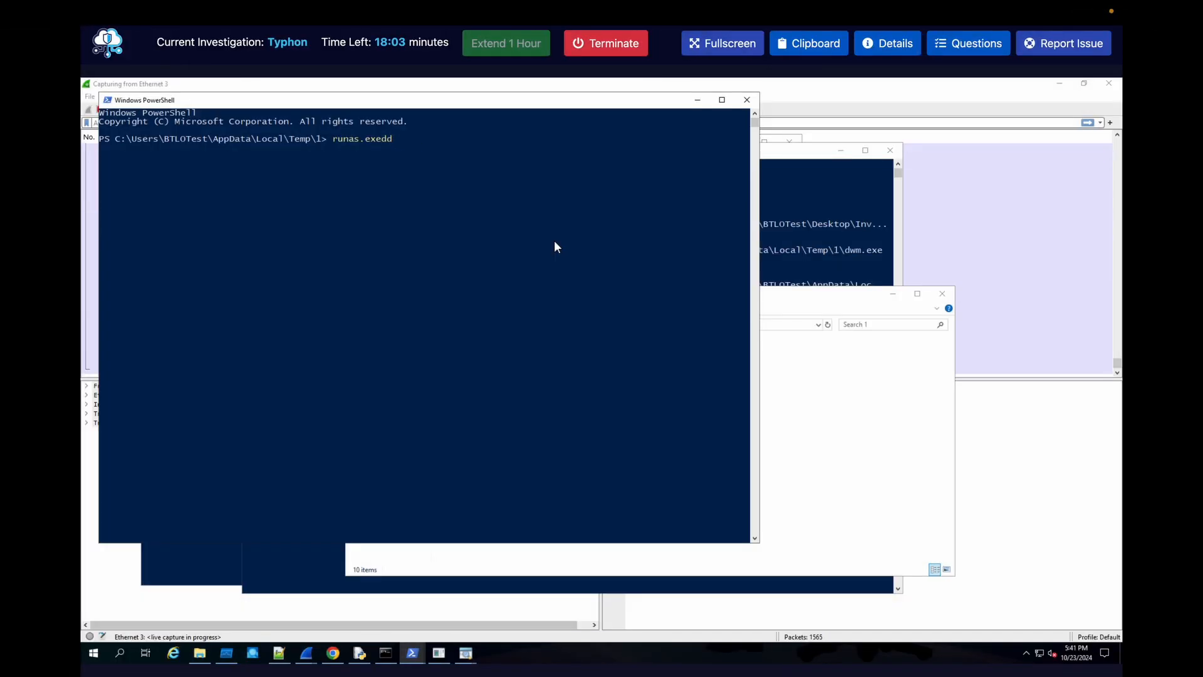
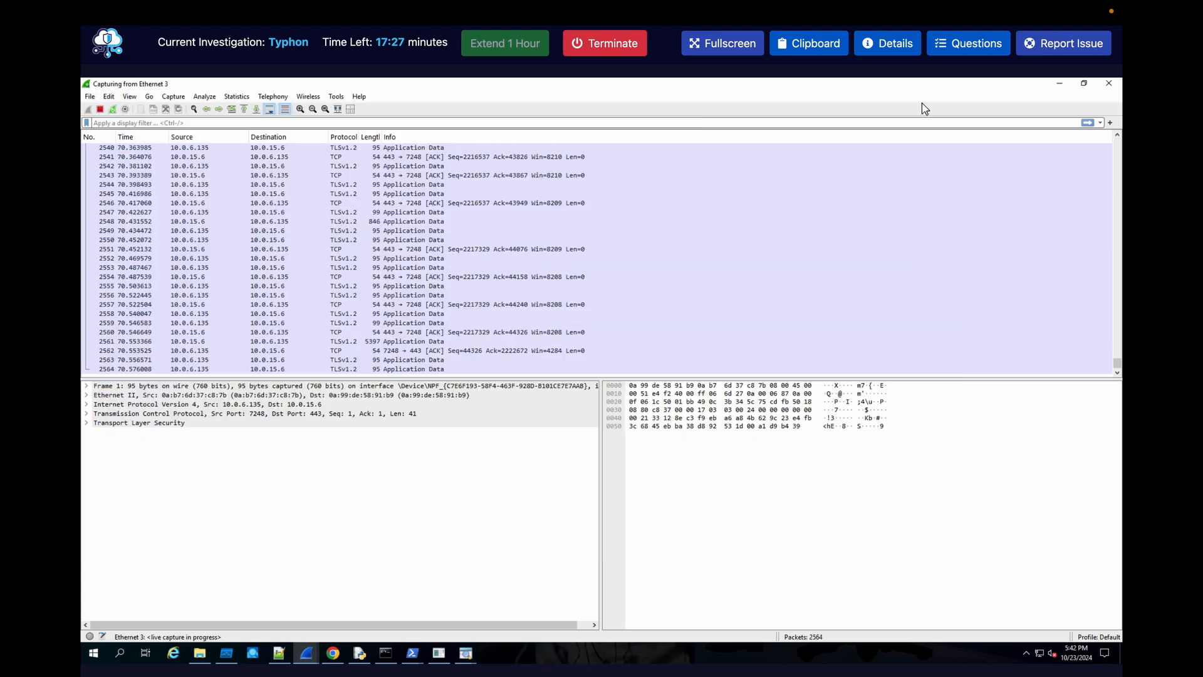
- In Wireshark, stop the live capture on Ethernet 3 and apply the display filter dns
click(921, 107)
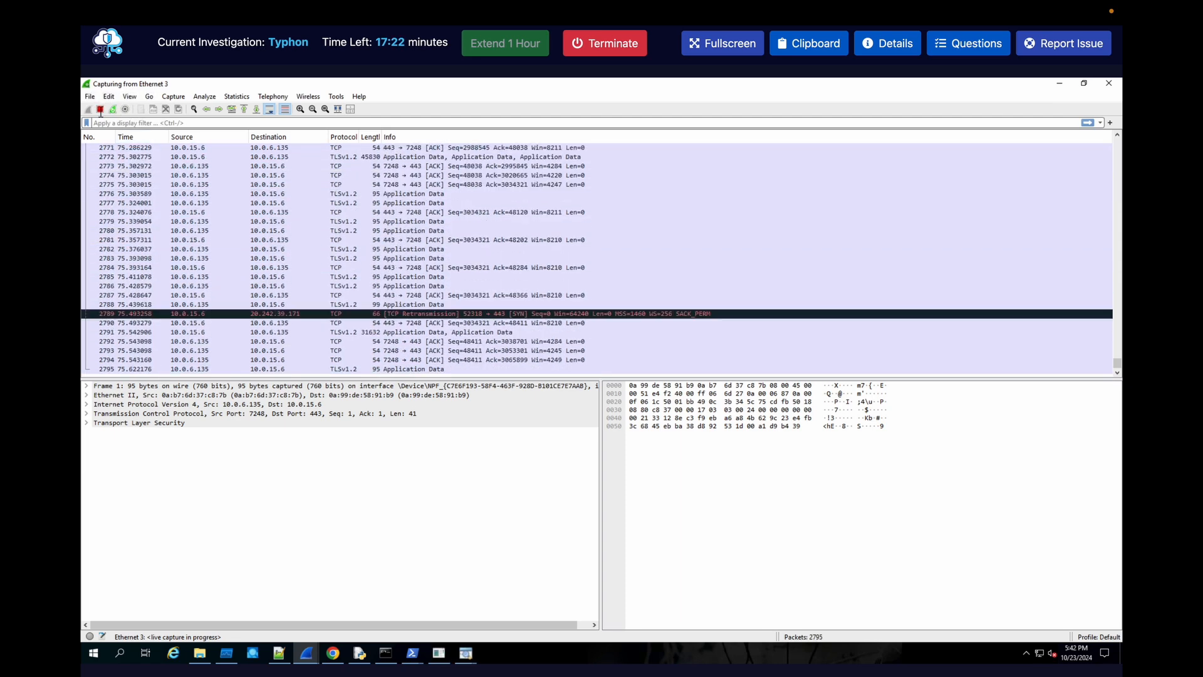
click(99, 110)
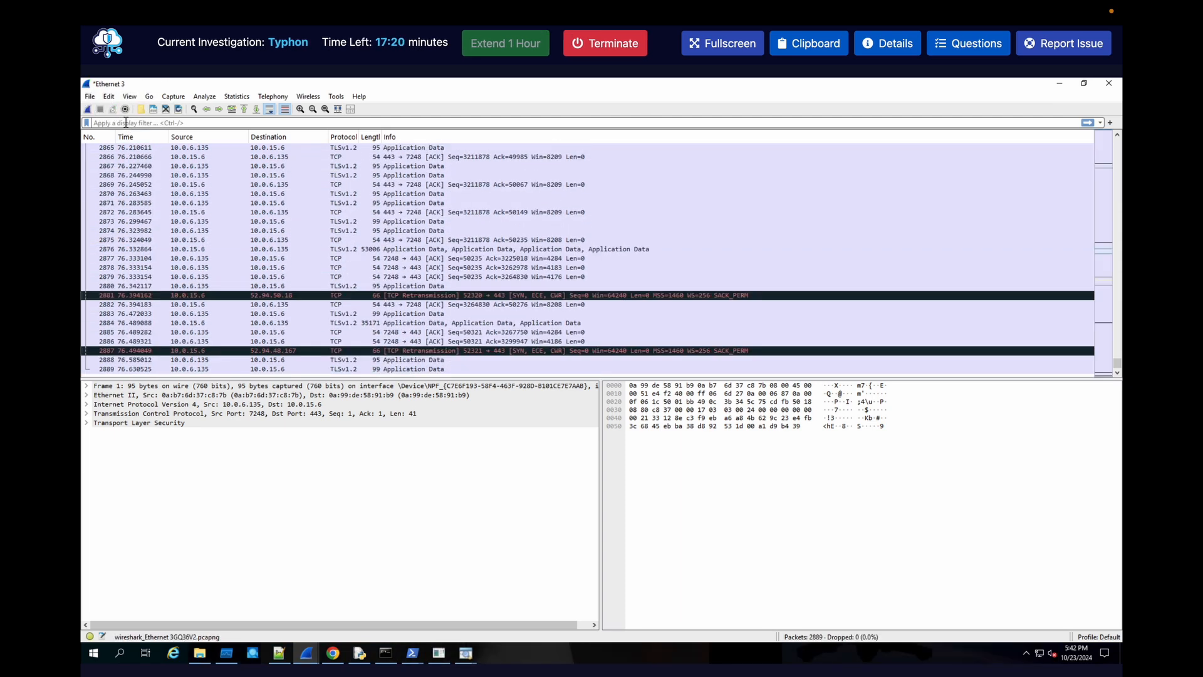
click(125, 123)
text(dns)
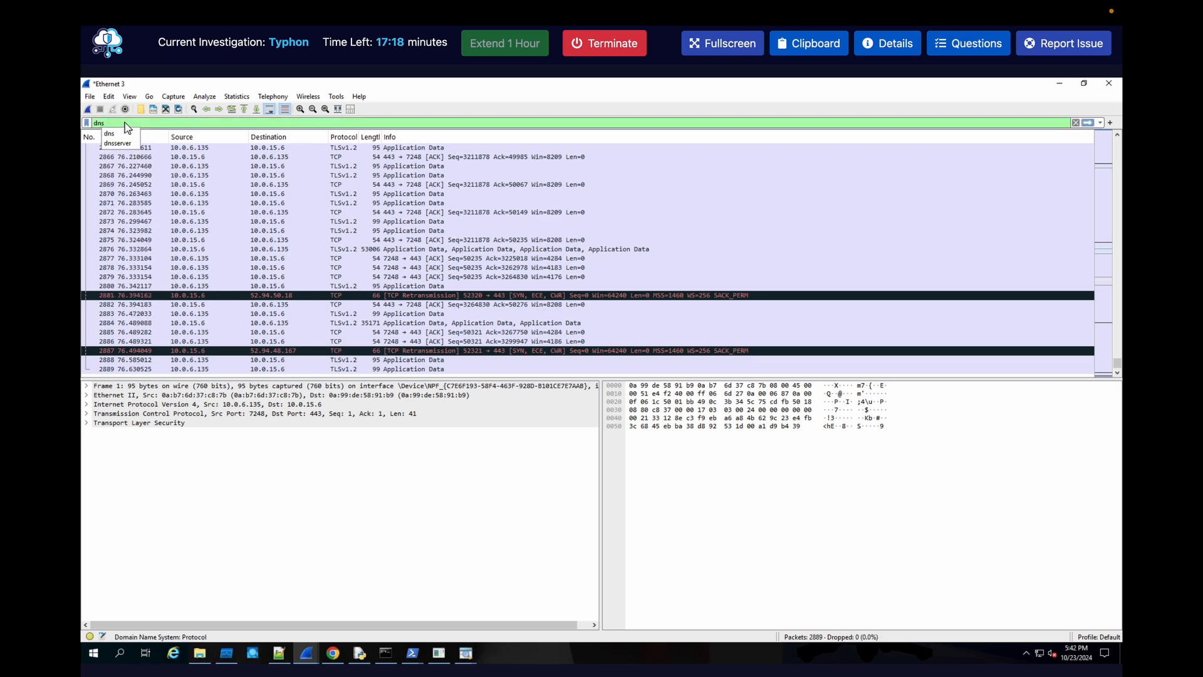
key(Return)
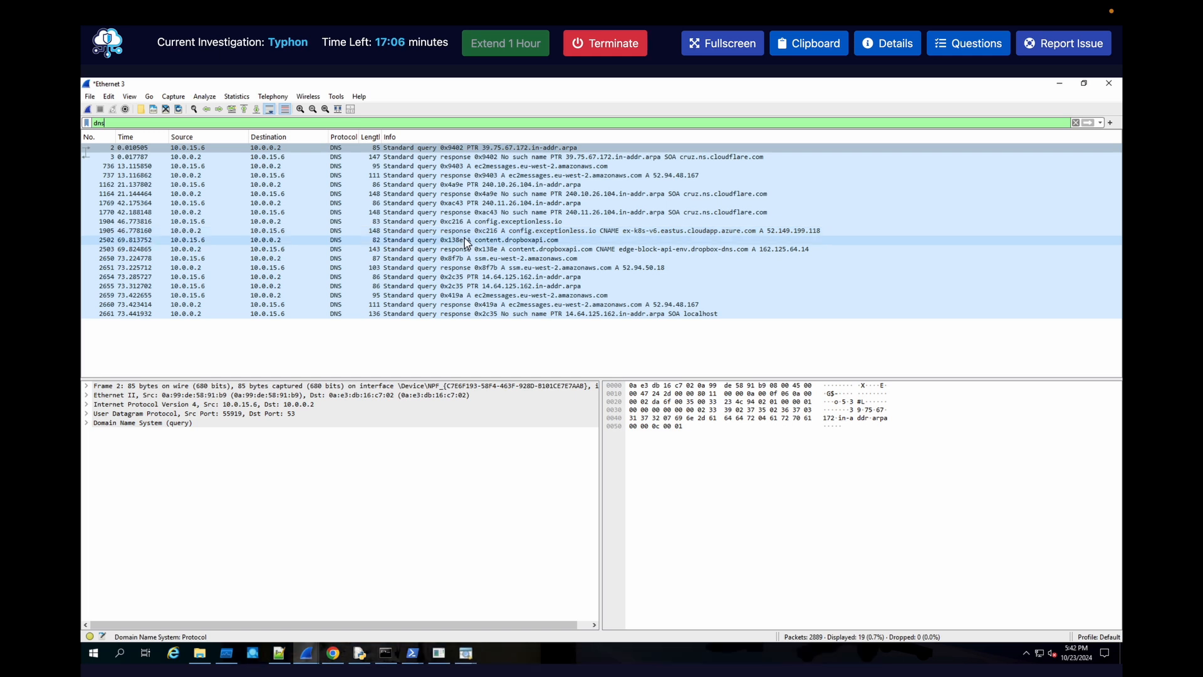
- Examine the DNS query and response packets for content.dropboxapi.com and the neighbouring amazonaws.com query
click(489, 241)
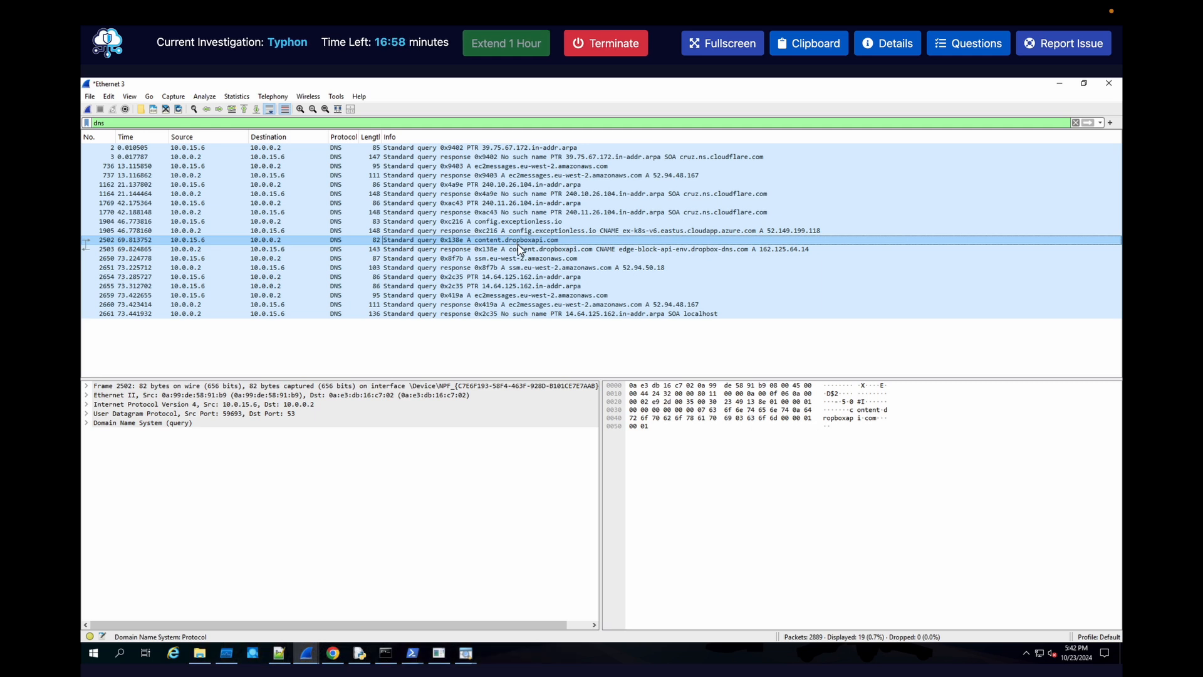
click(547, 249)
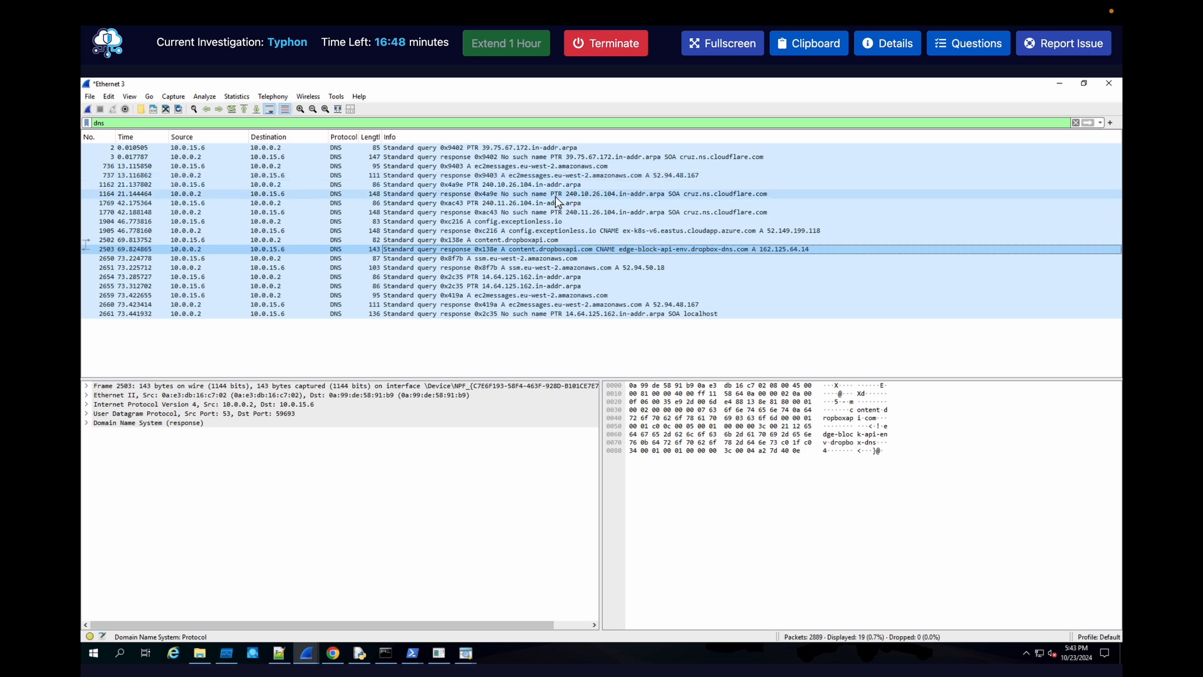
click(530, 240)
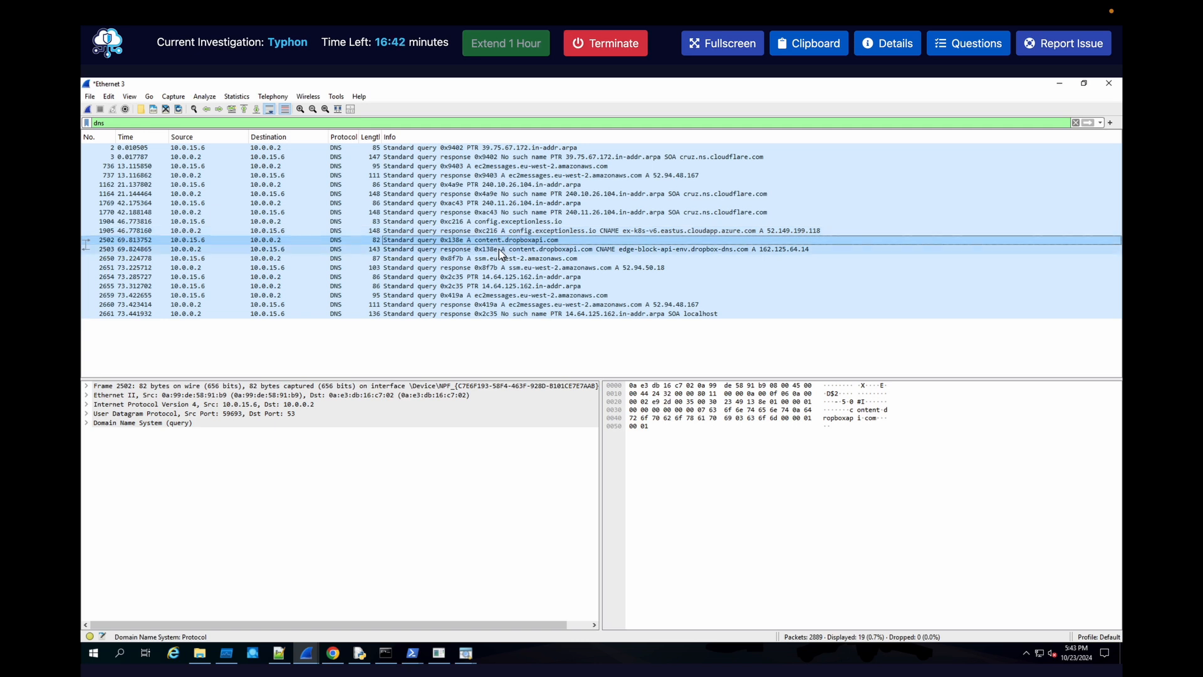
click(500, 250)
right_click(500, 253)
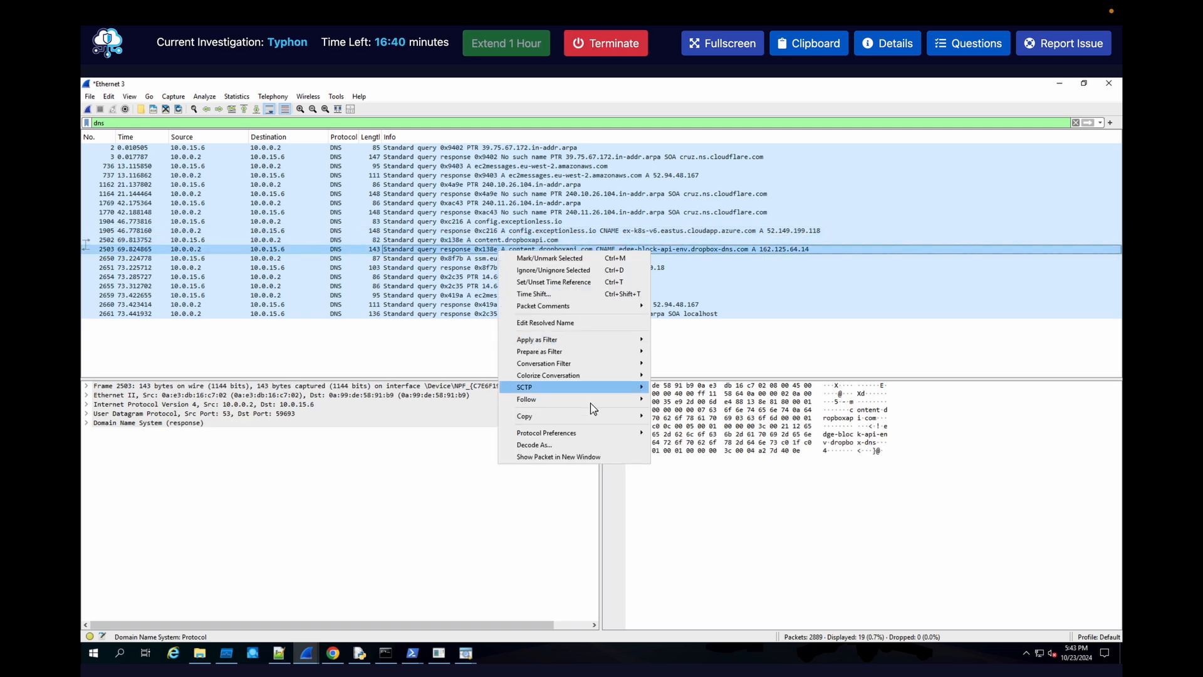
mouse_move(592, 408)
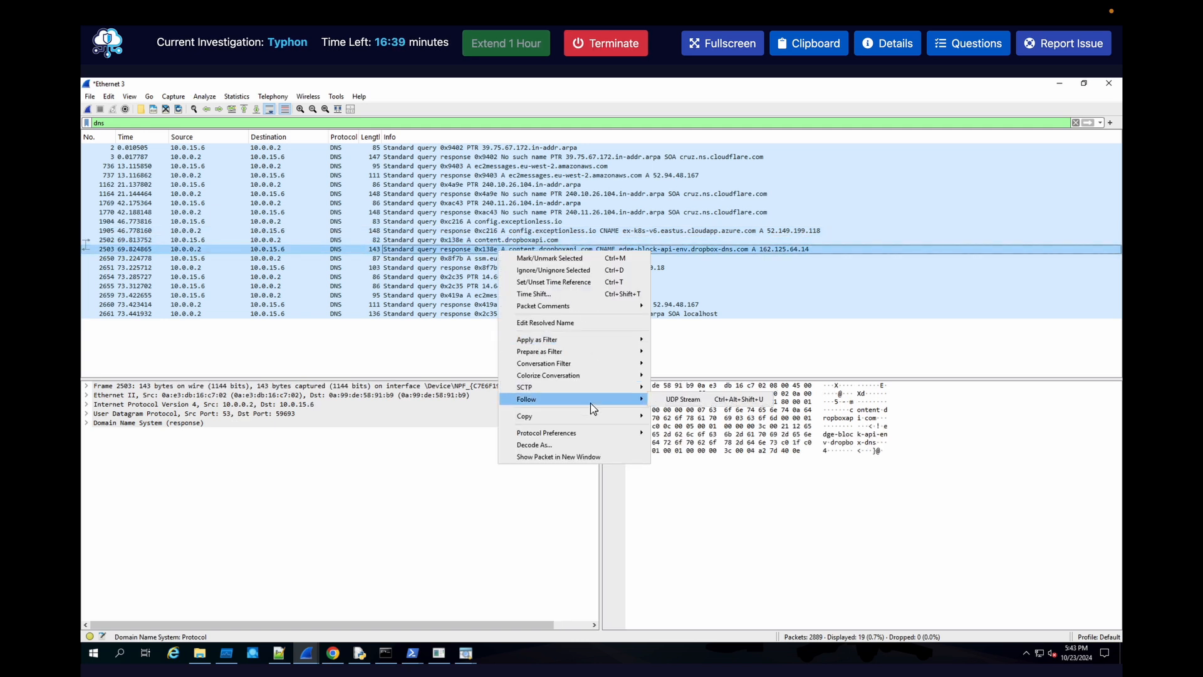
click(472, 241)
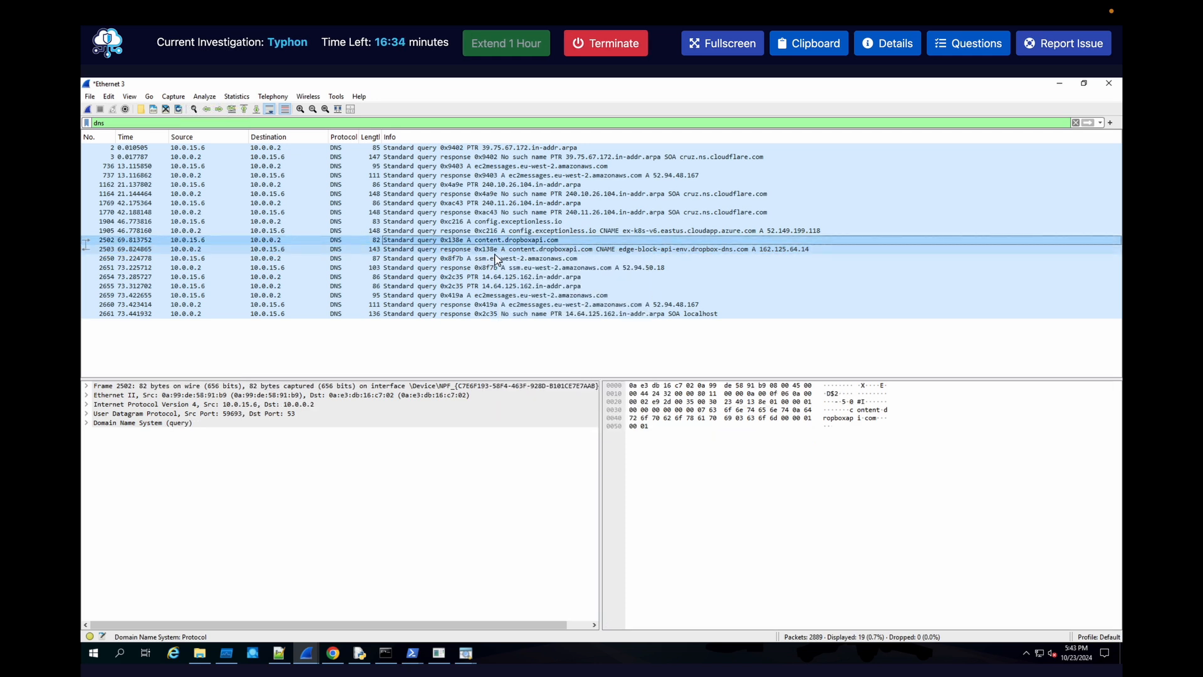
click(495, 251)
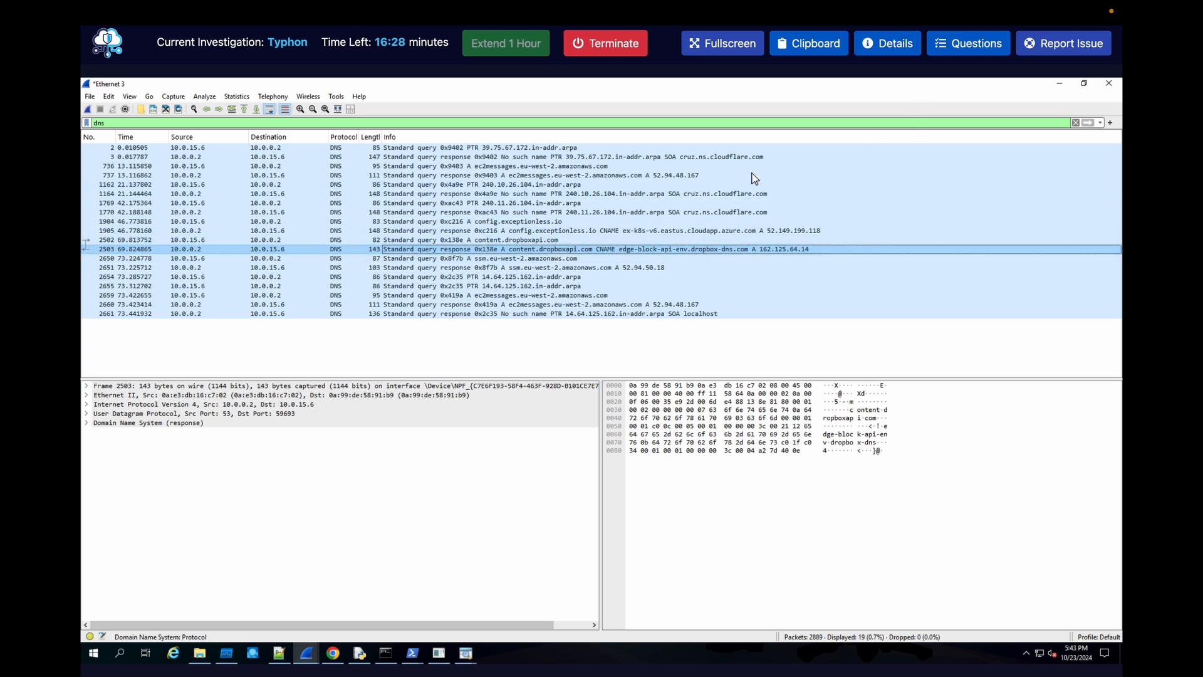
click(568, 259)
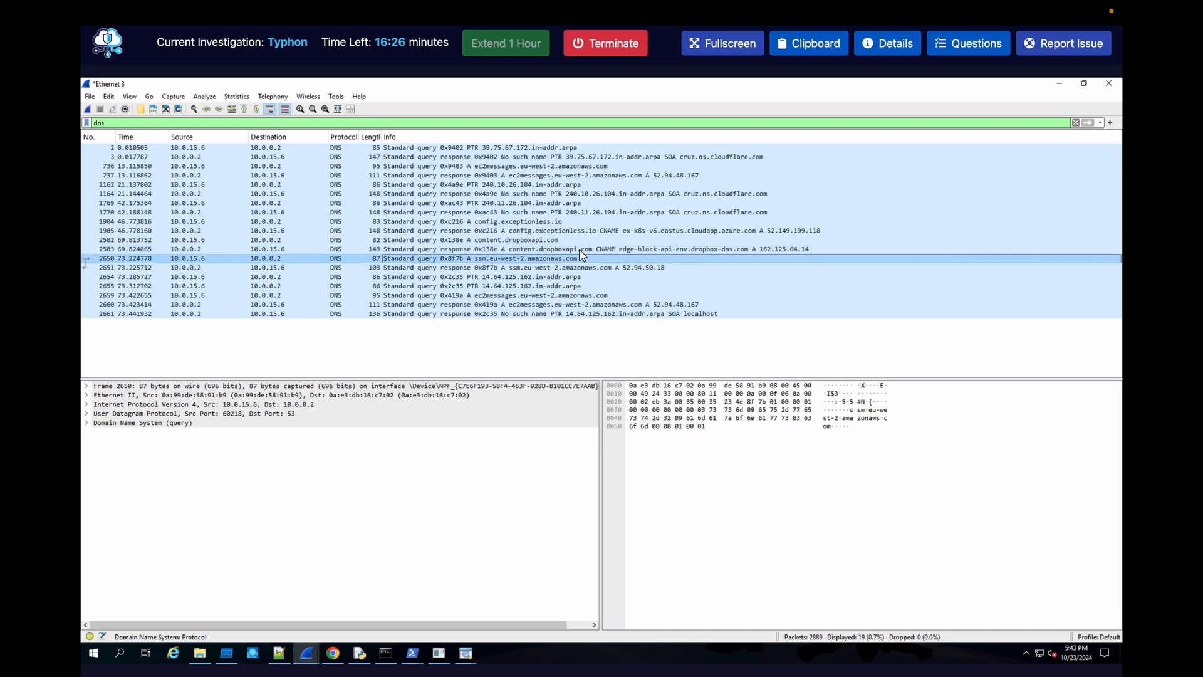
click(581, 248)
click(581, 240)
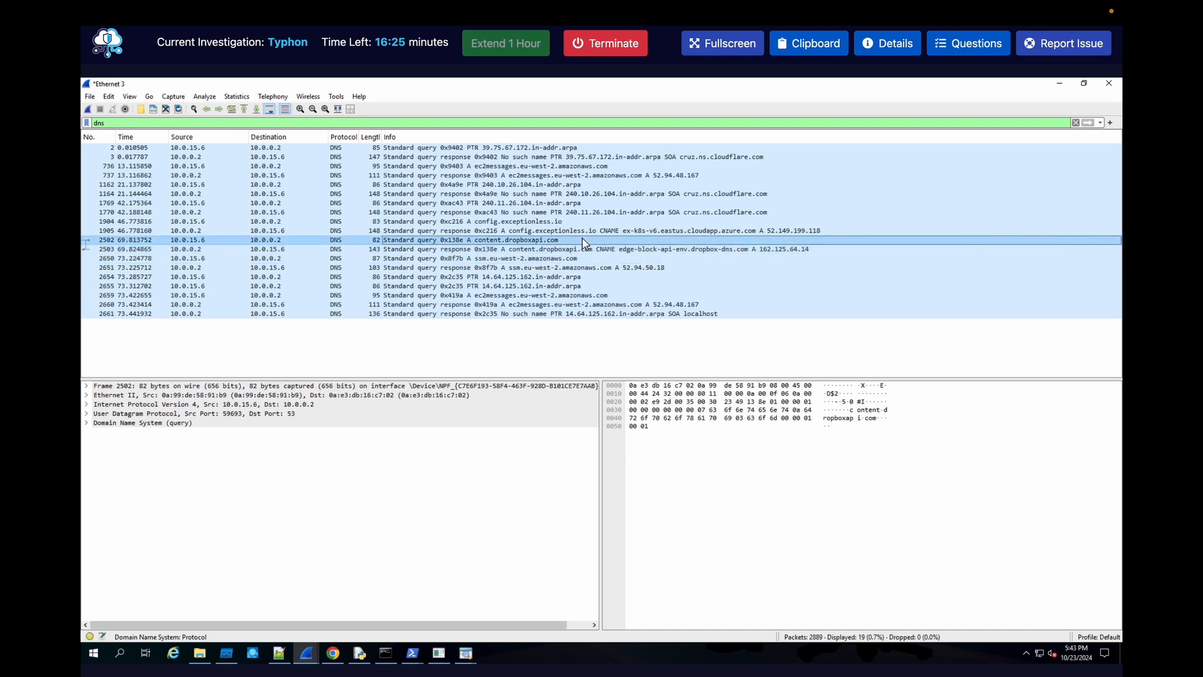
- Submit Dropbox as the answer to Q8 in the investigation questions
click(969, 47)
scroll(965, 296, down, 10)
click(949, 430)
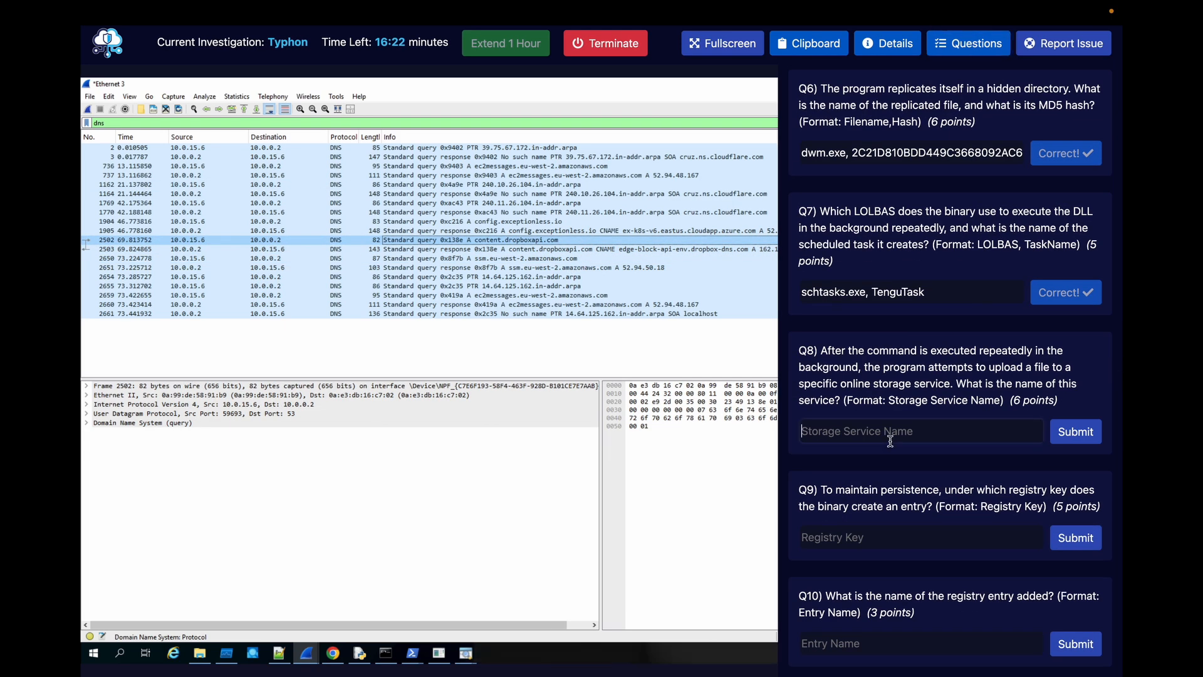
text(Dropbo)
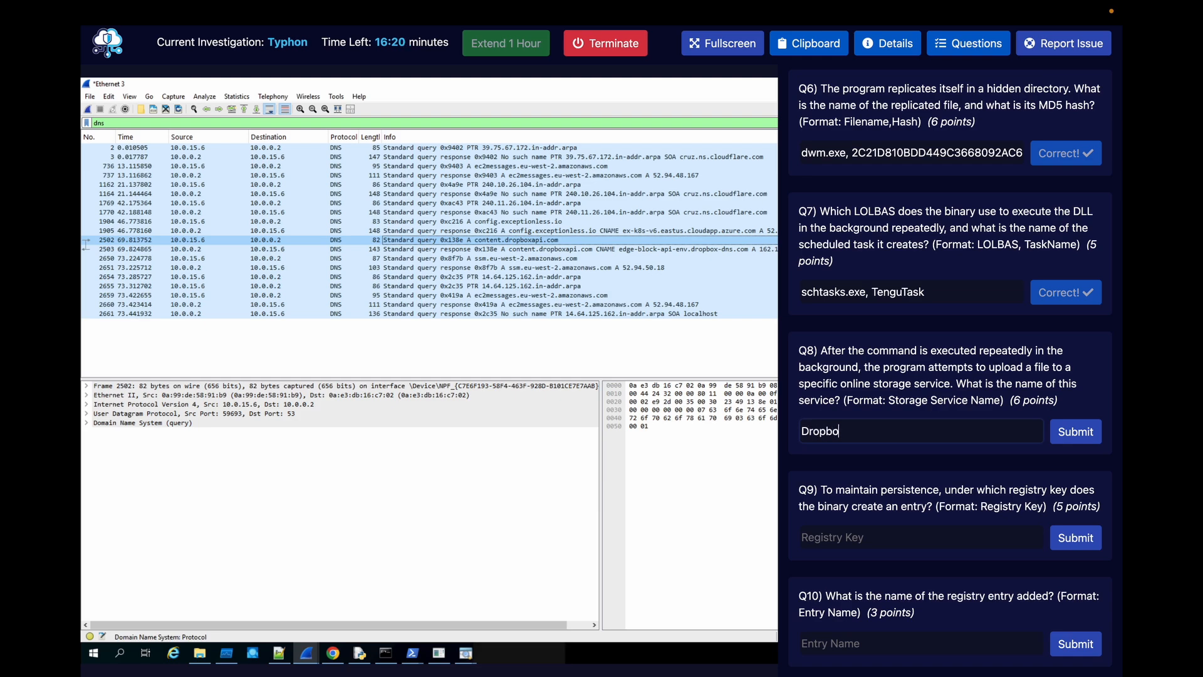
text(x)
key(Return)
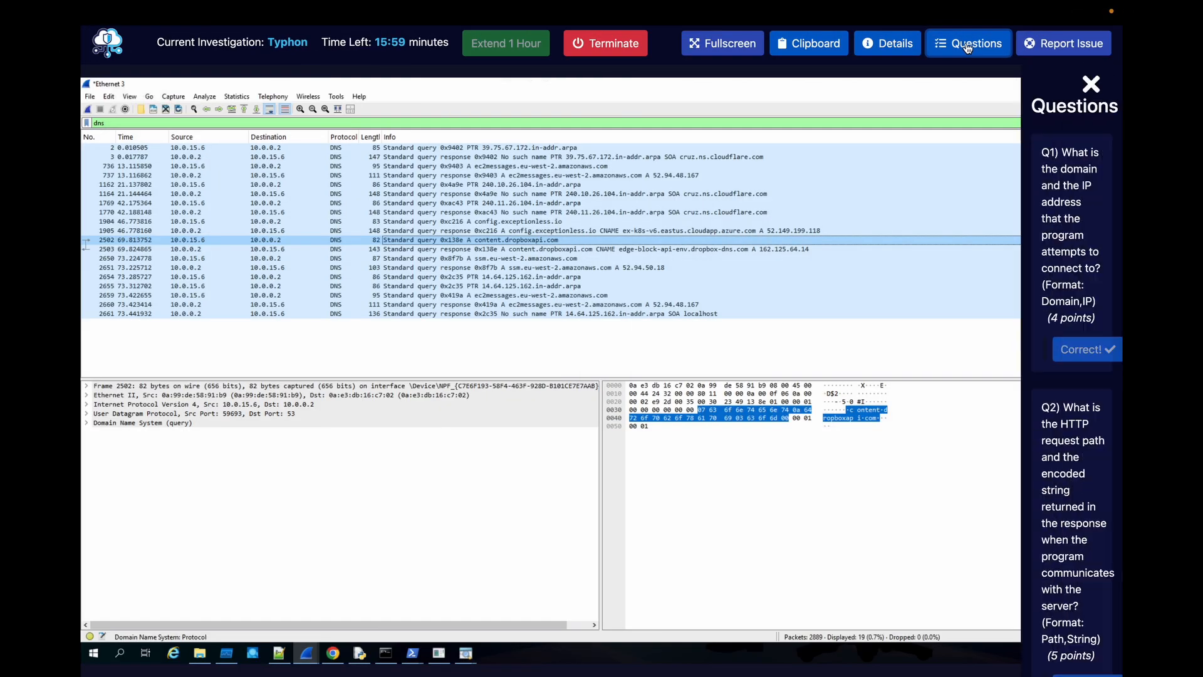
- Review the remaining questions, switch to Process Monitor and open the reg.exe Process Create event's properties in a maximized window
scroll(934, 256, down, 10)
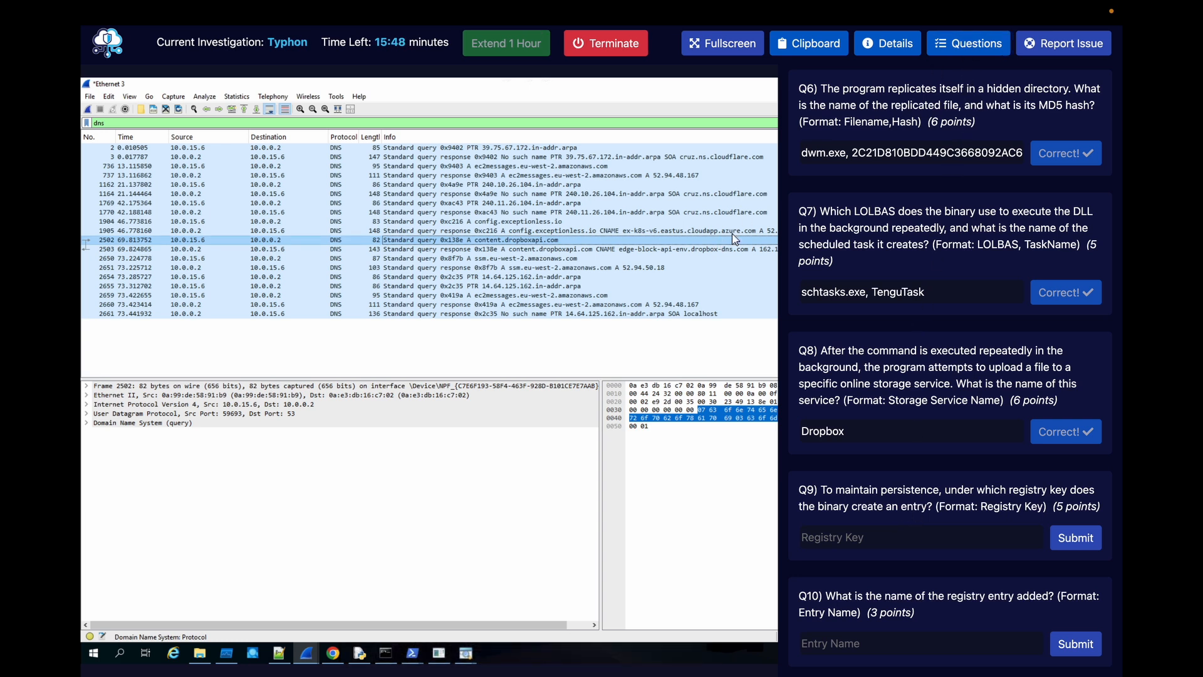
click(968, 42)
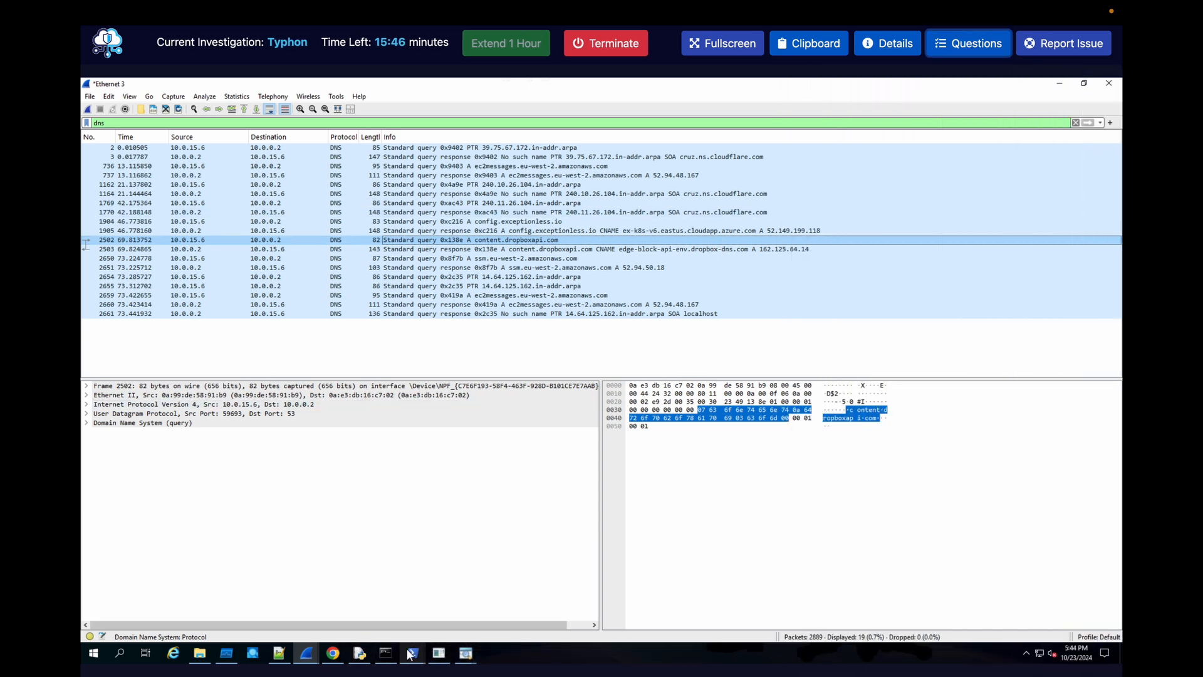
click(226, 653)
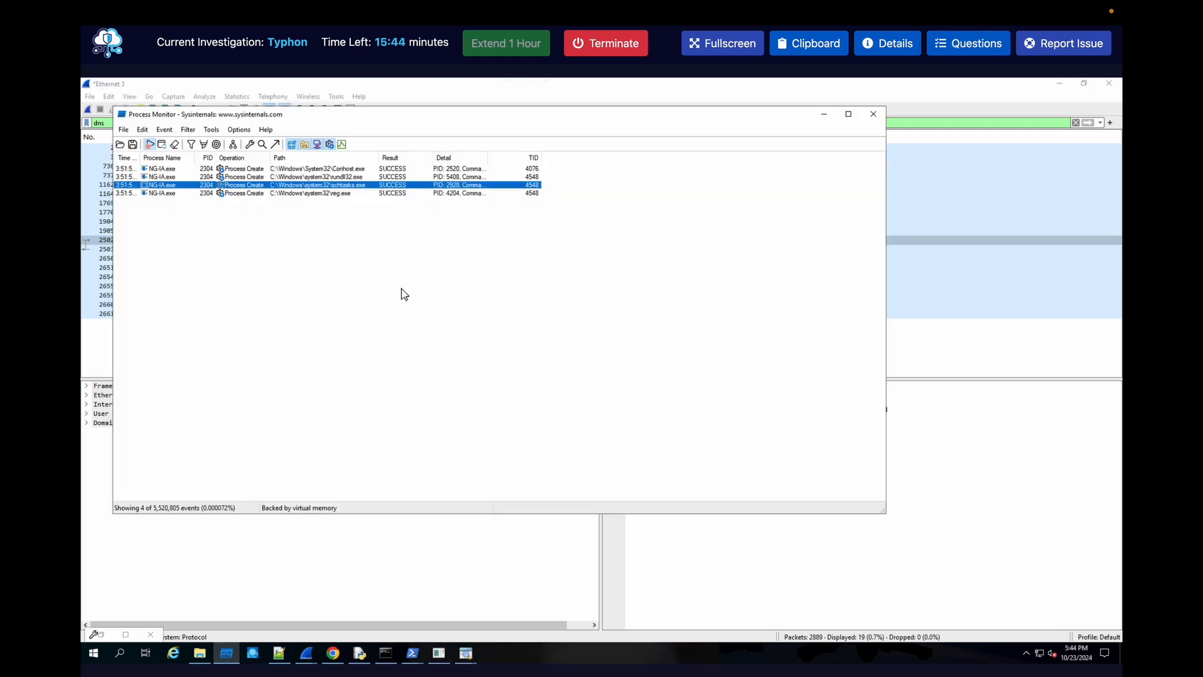
double_click(359, 194)
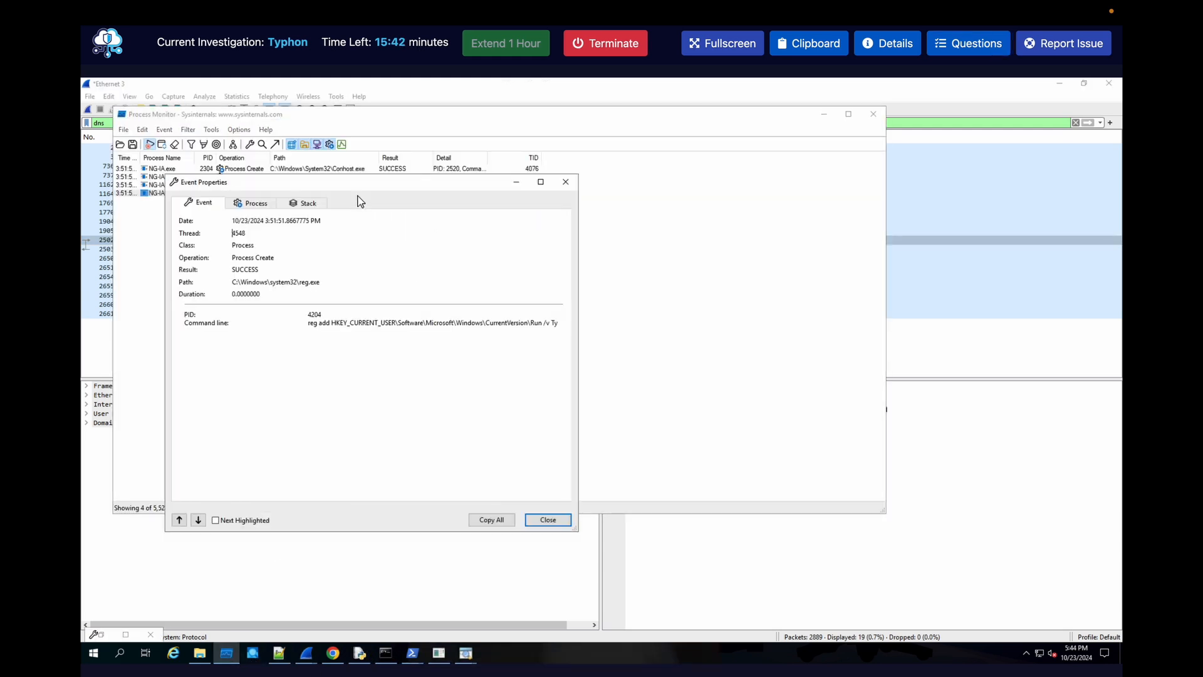
click(541, 181)
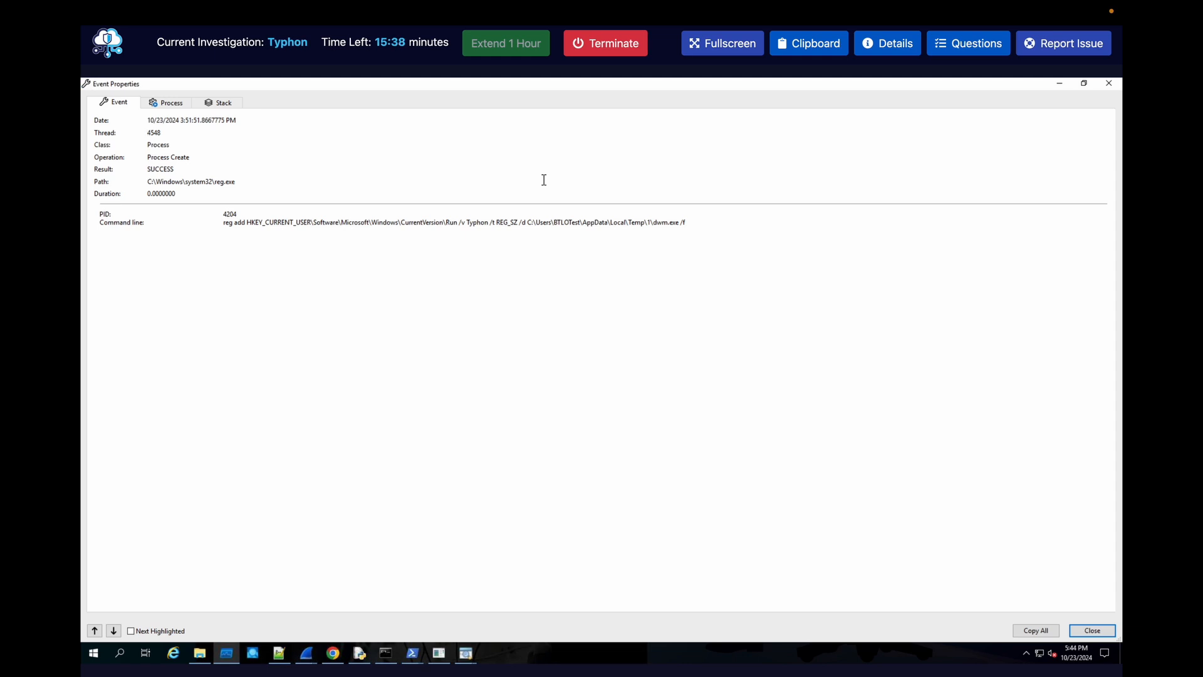
- Examine the reg add command line, highlighting the registry key, the entry name after /v and the file path after /d
drag(244, 223, 458, 223)
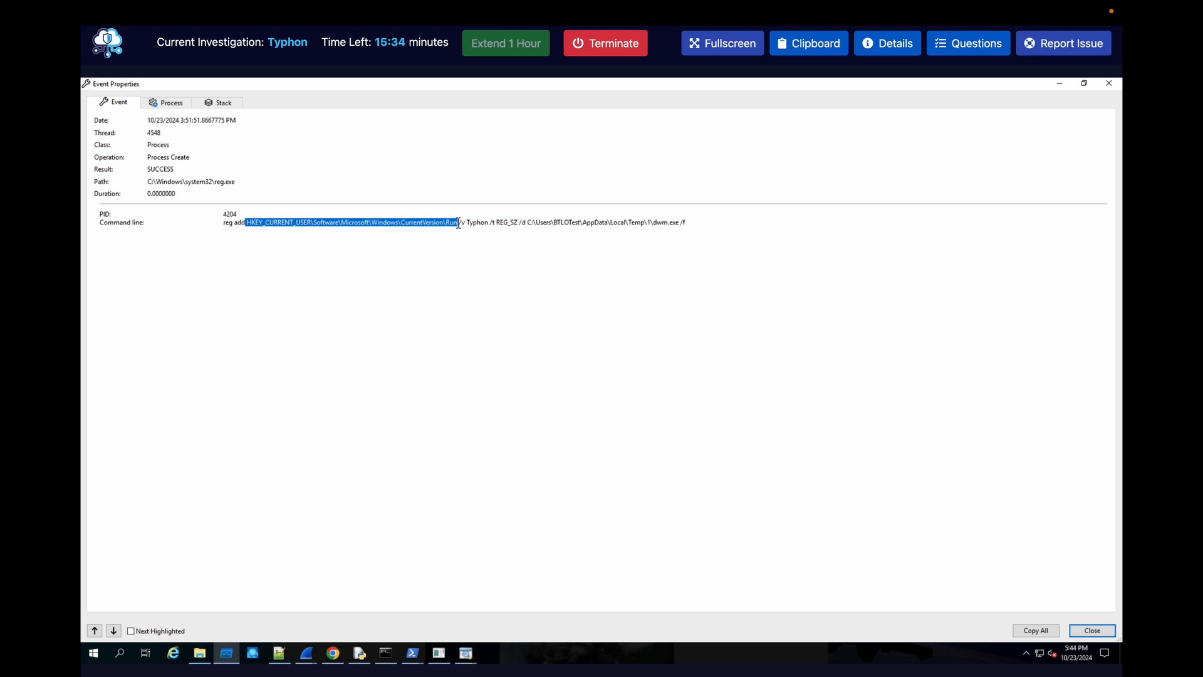
drag(465, 223, 485, 222)
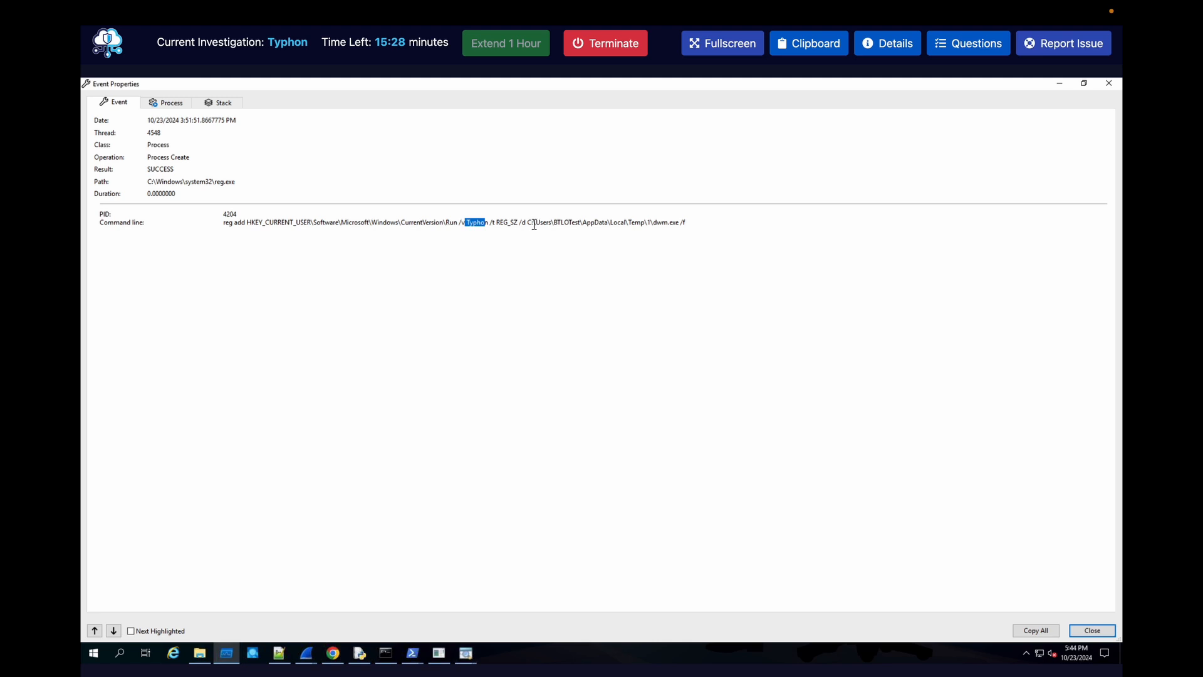
drag(543, 223, 675, 225)
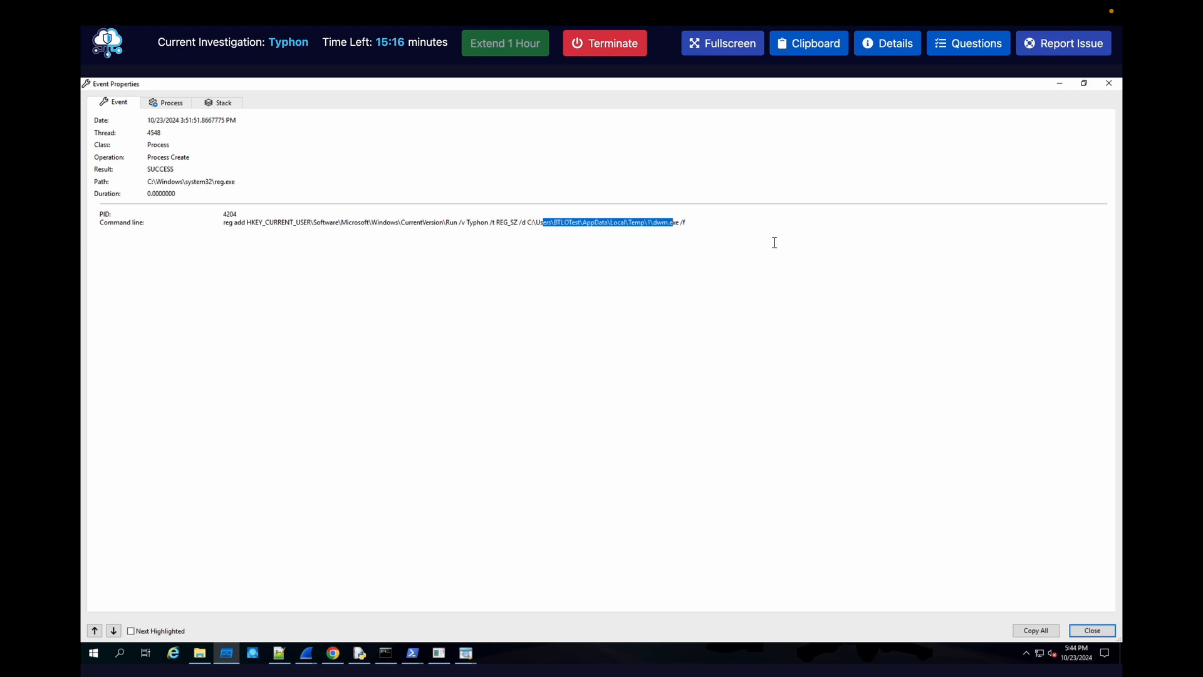
- Copy HKEY_CURRENT_USER\Software\Microsoft\Windows\CurrentVersion\Run from the command line and submit it as the answer to Q9
click(985, 48)
scroll(965, 253, down, 10)
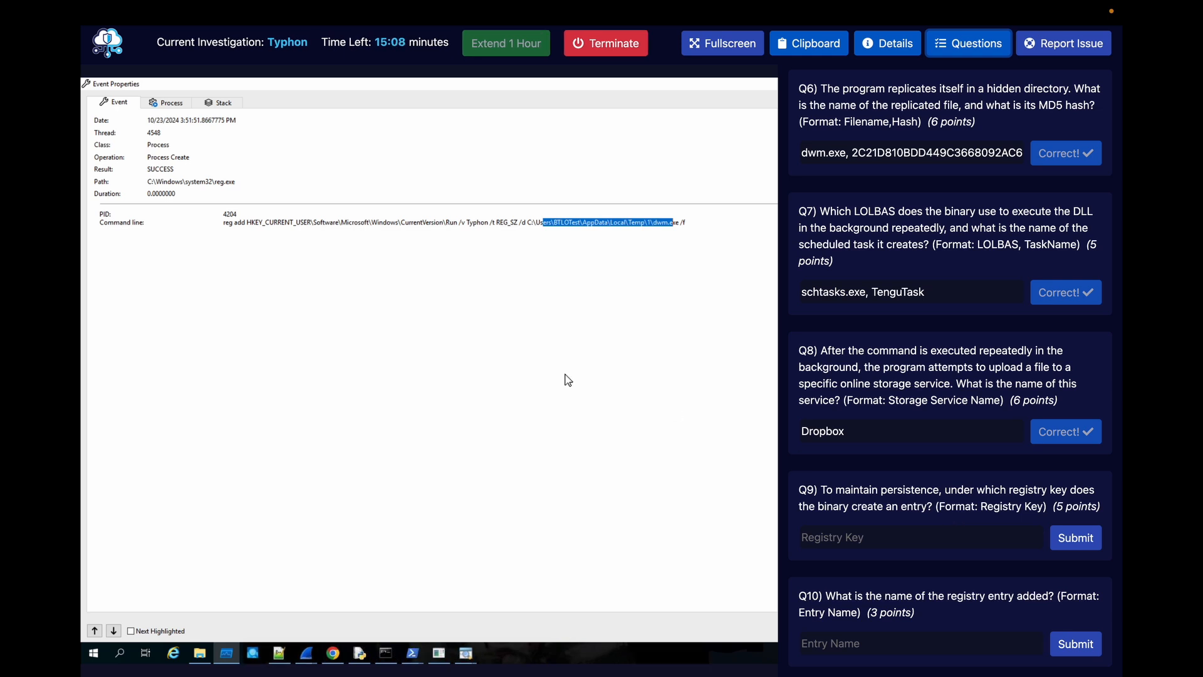
drag(246, 222, 459, 224)
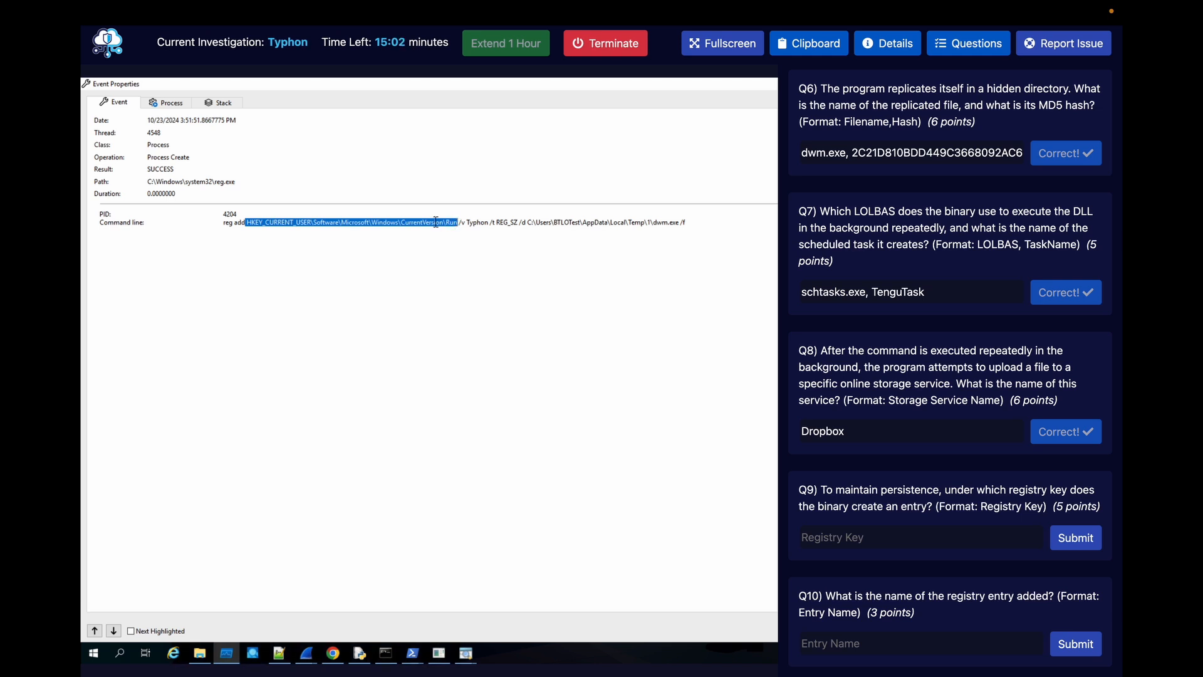
right_click(436, 222)
click(468, 256)
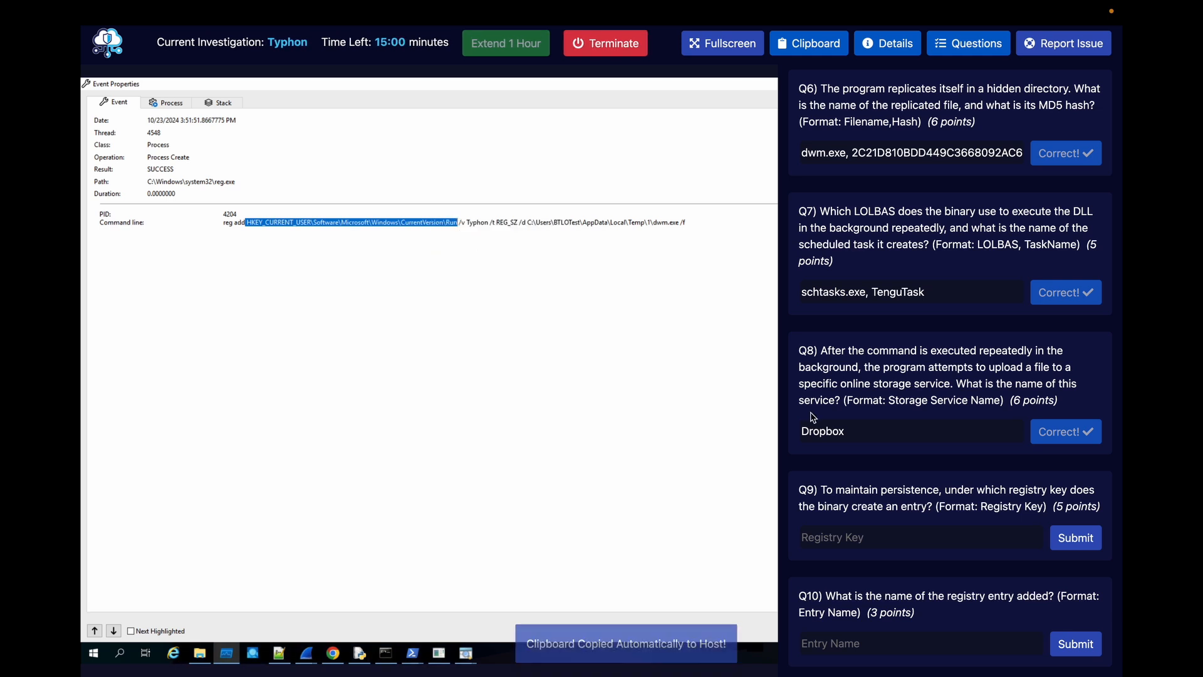
click(869, 526)
key(ctrl+v)
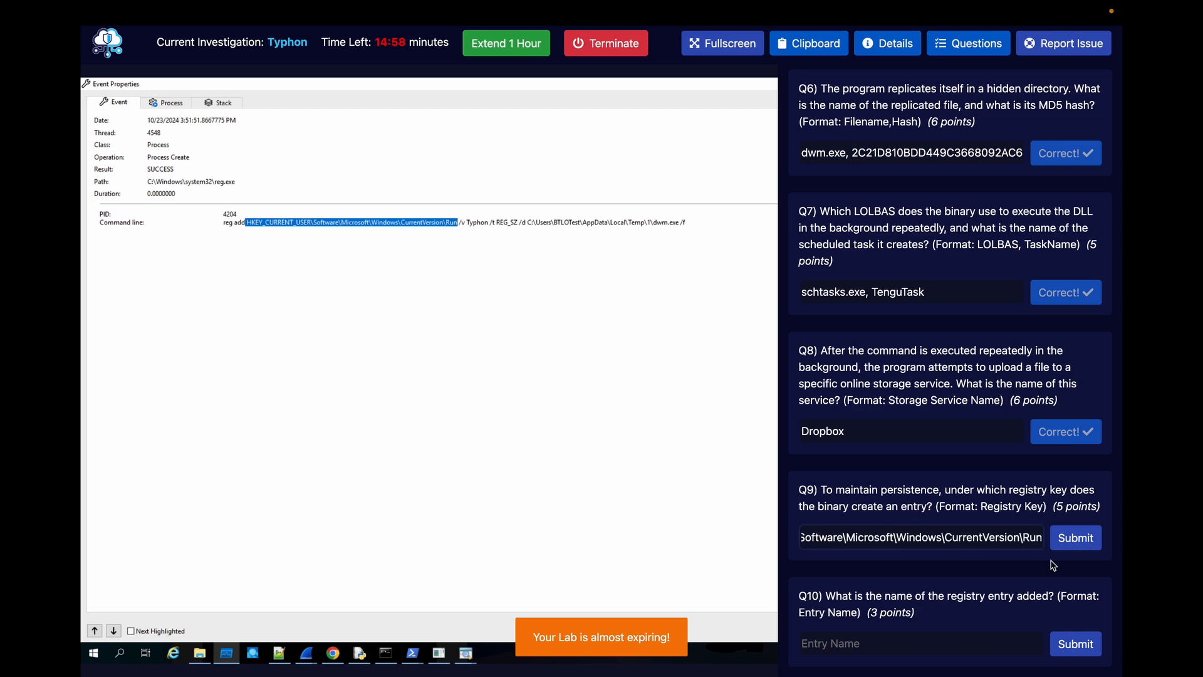
click(1075, 542)
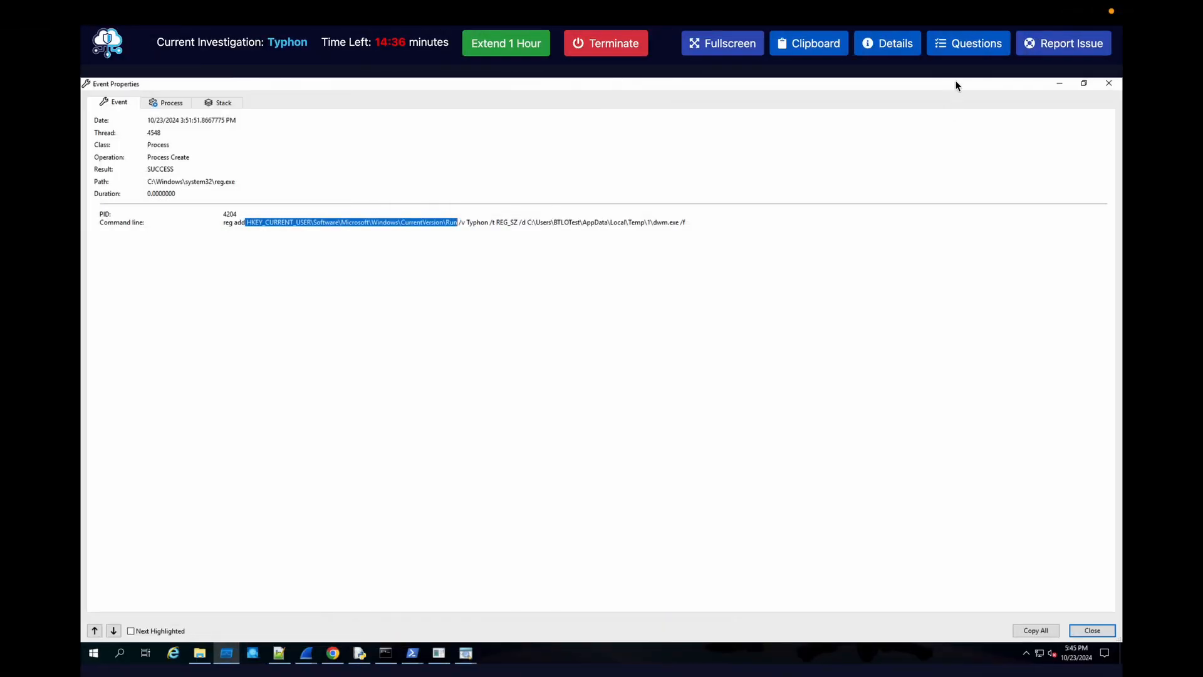
- Review Q10 and highlight /v Typhon in the reg add command line
click(968, 43)
scroll(909, 294, down, 10)
scroll(909, 295, down, 1)
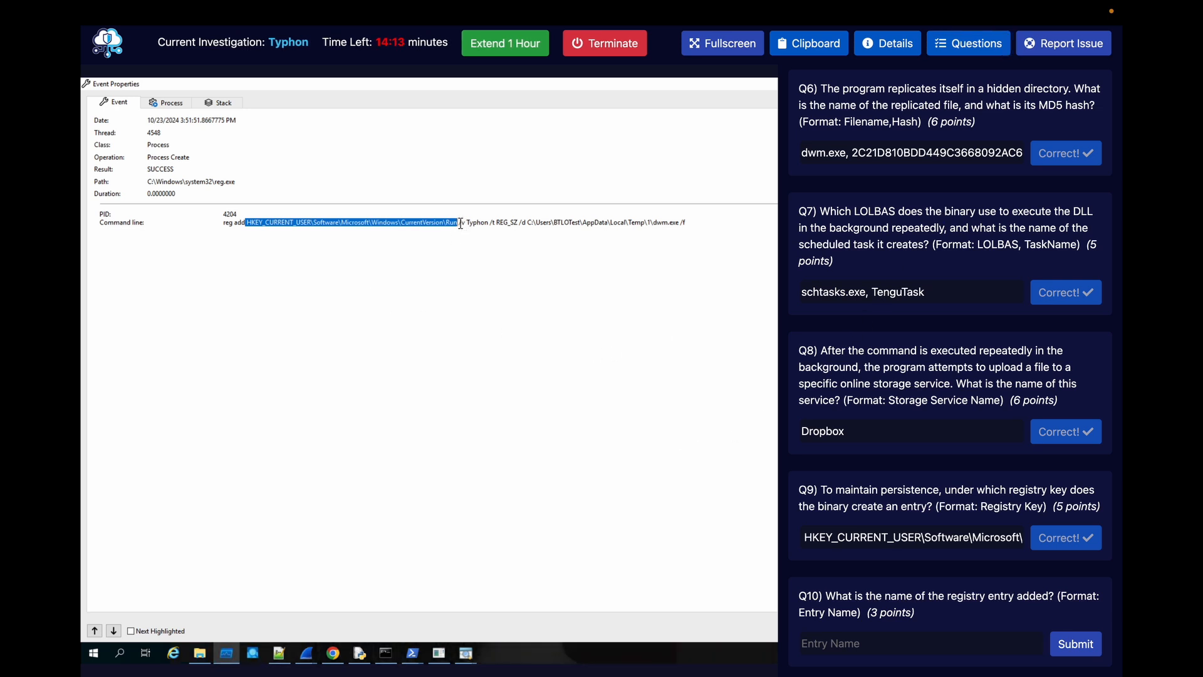
drag(459, 223, 488, 223)
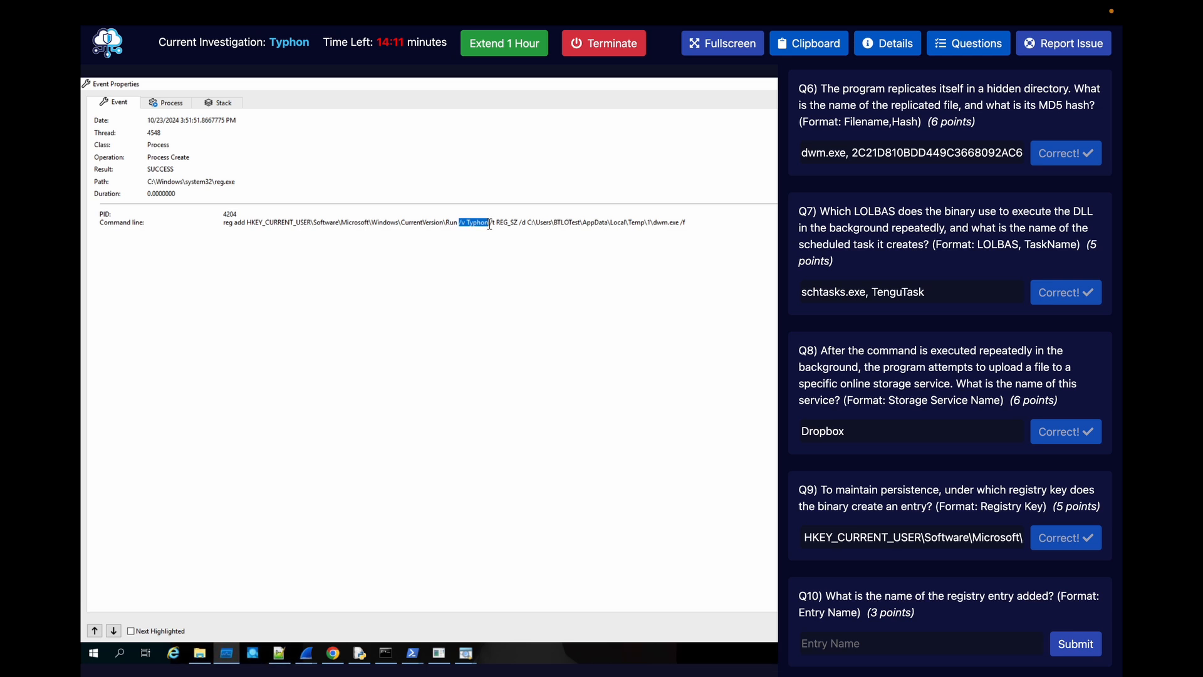
- Launch Registry Editor, allow it to make changes to the device and hide the investigation questions
click(120, 654)
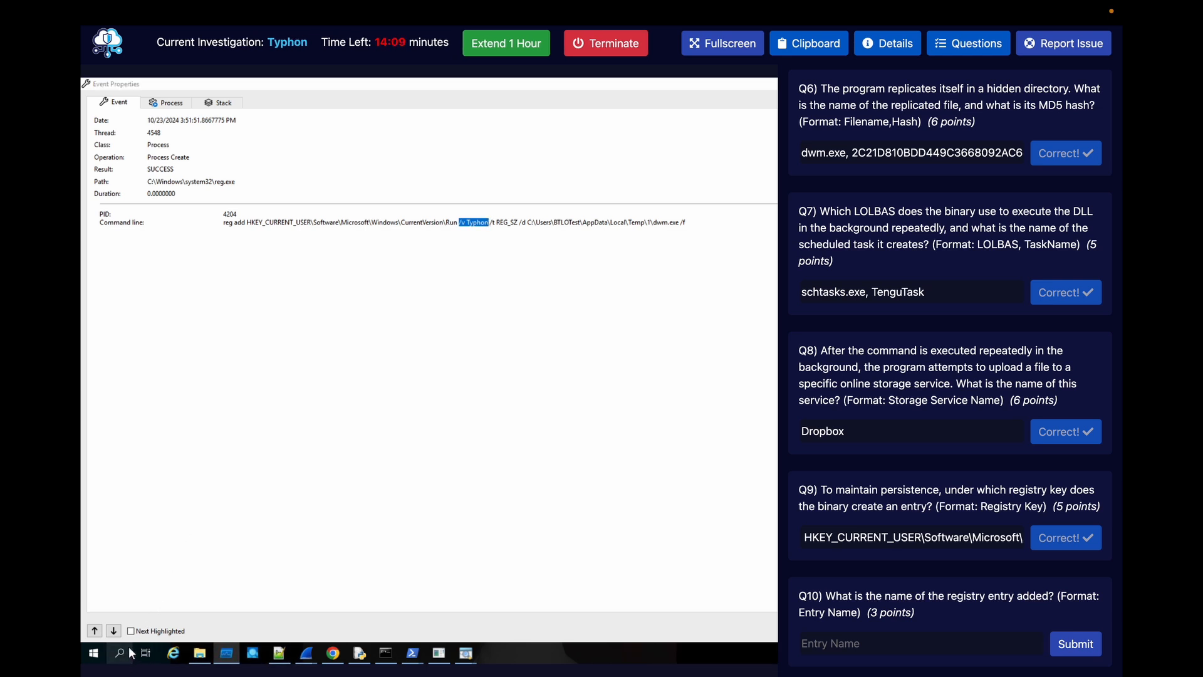
text(regist)
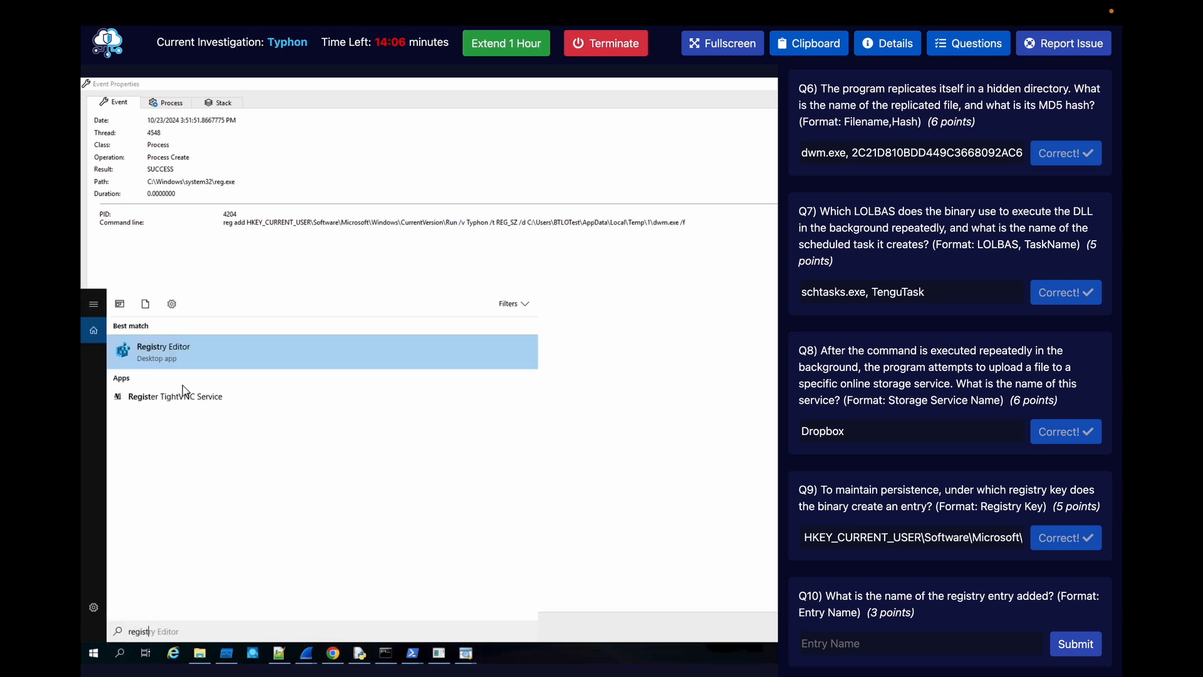
click(196, 353)
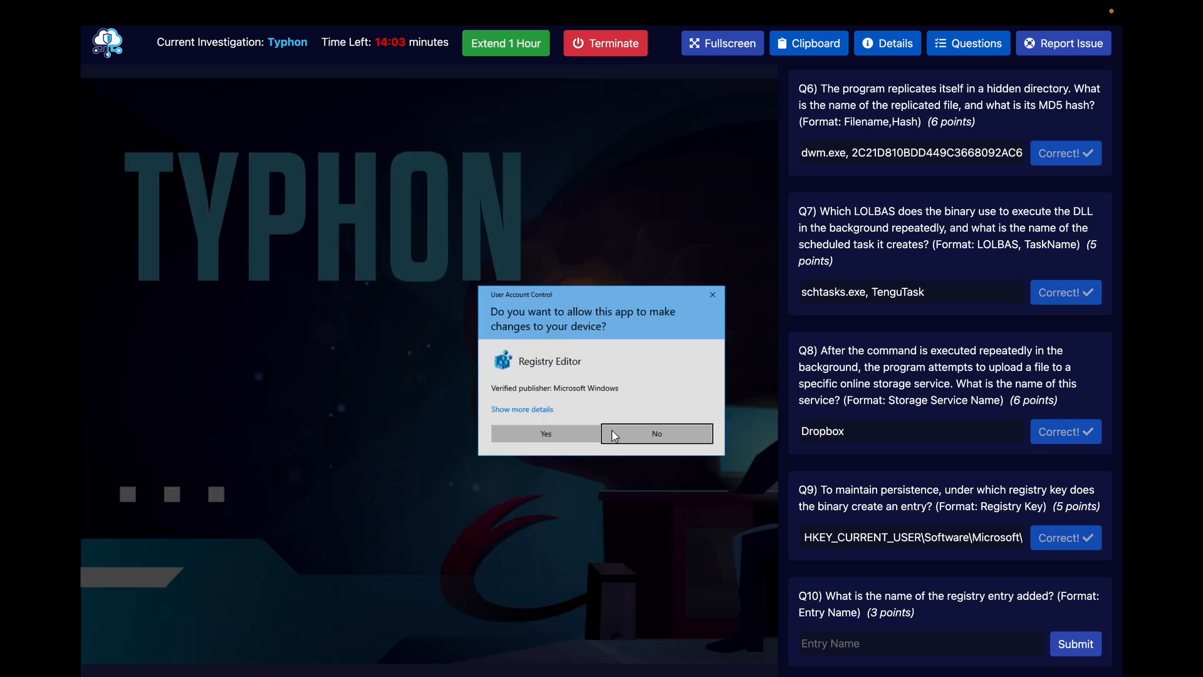
click(583, 433)
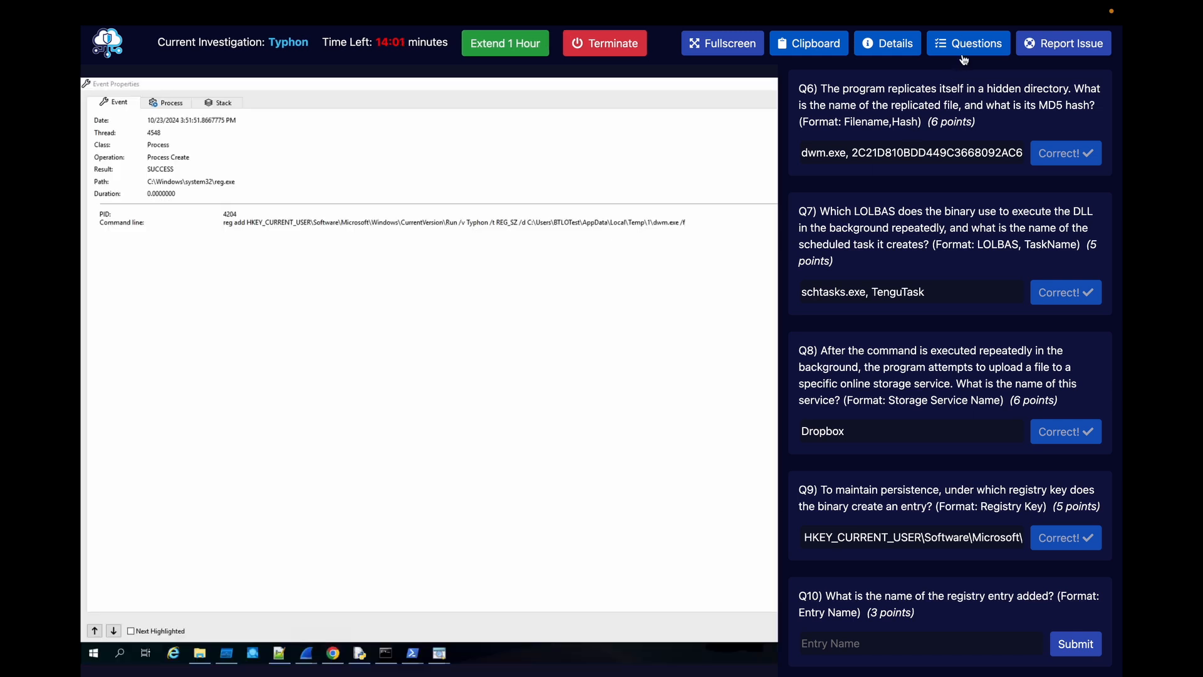
click(949, 53)
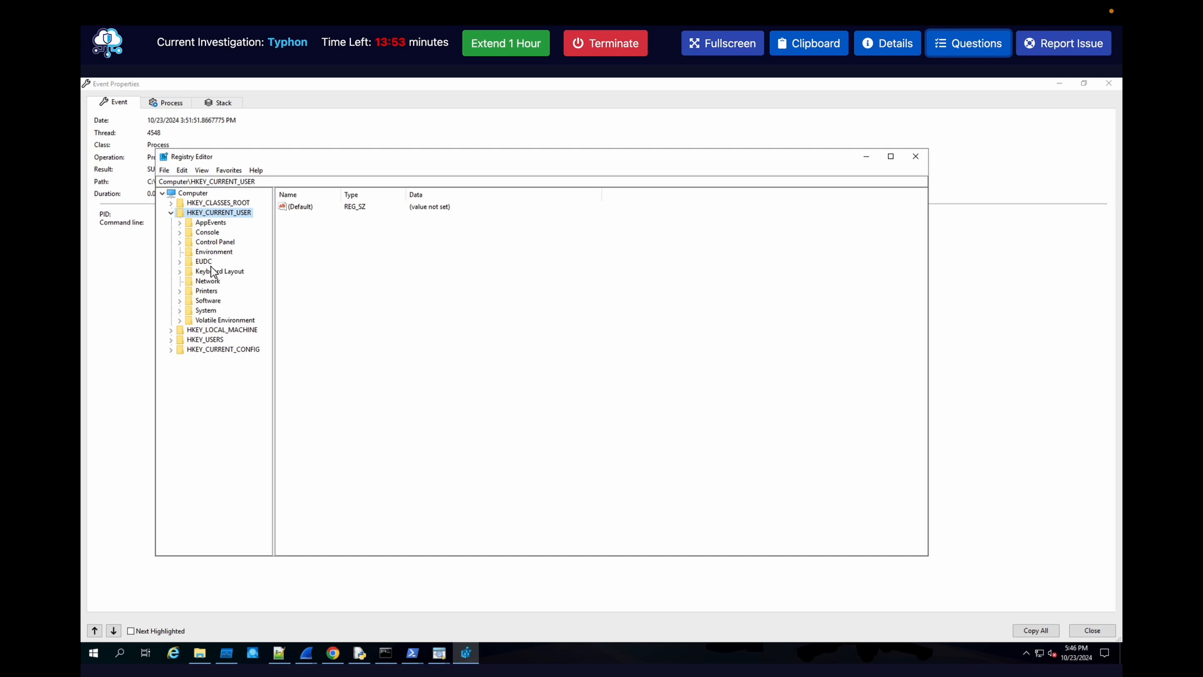
- Expand the registry tree under HKEY_CURRENT_USER through Software, Microsoft and Windows down to the subkeys of CurrentVersion
click(206, 303)
click(180, 302)
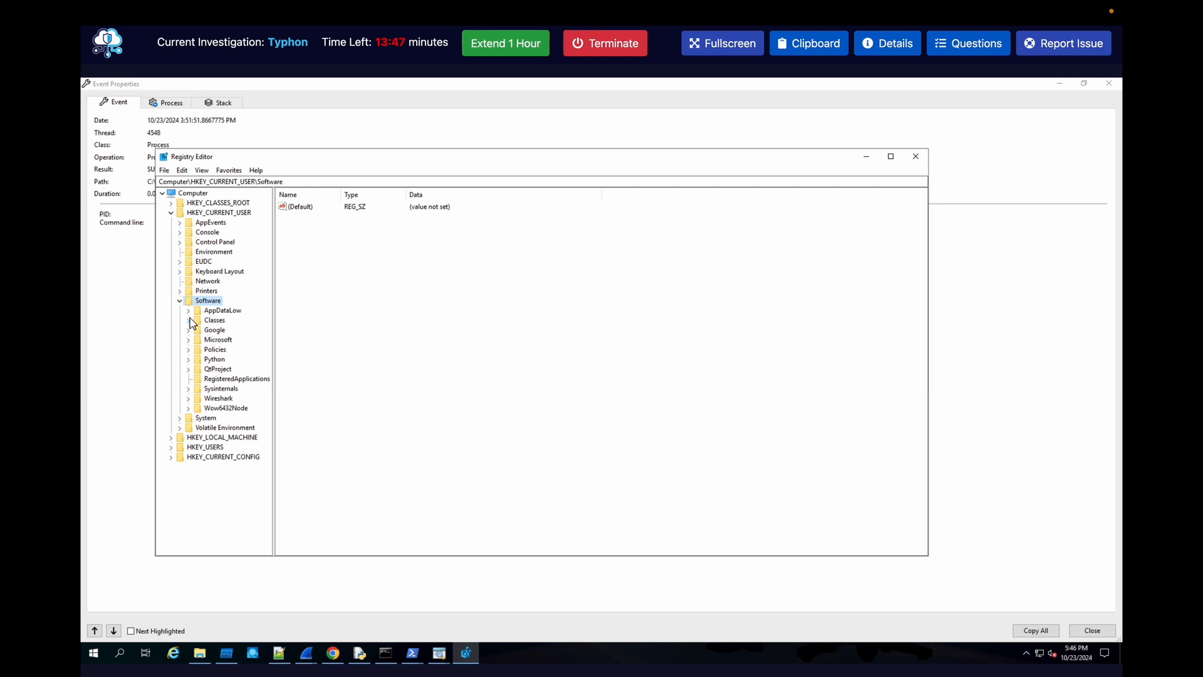
click(188, 339)
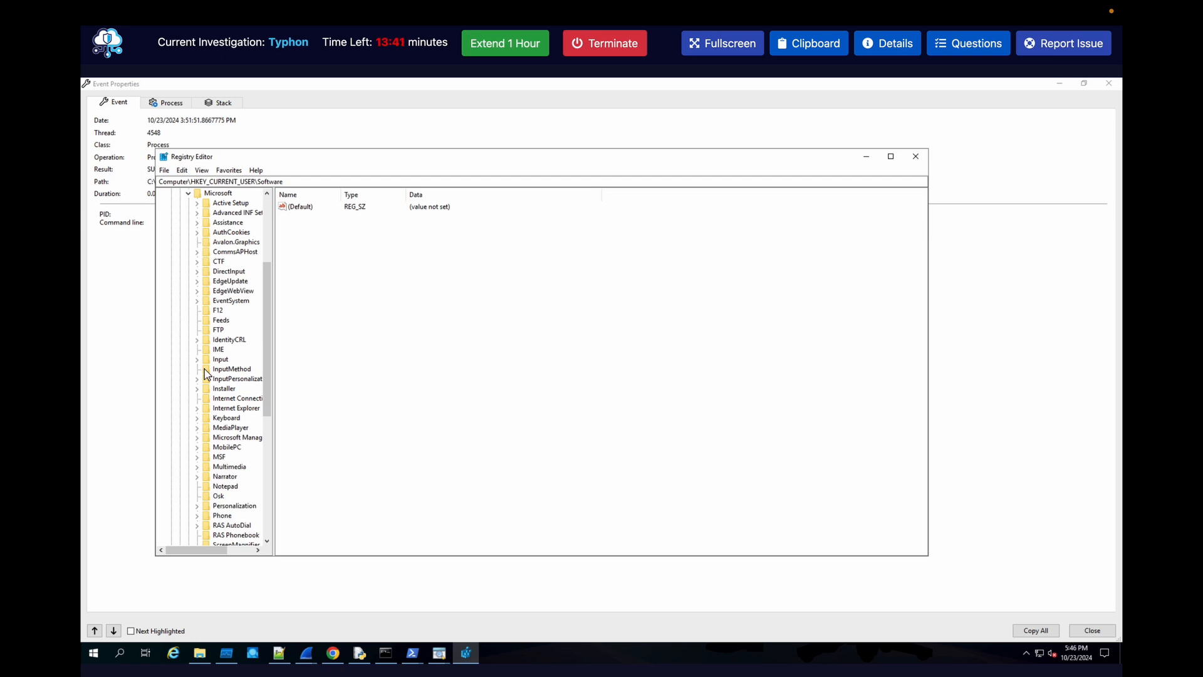
scroll(204, 369, down, 4)
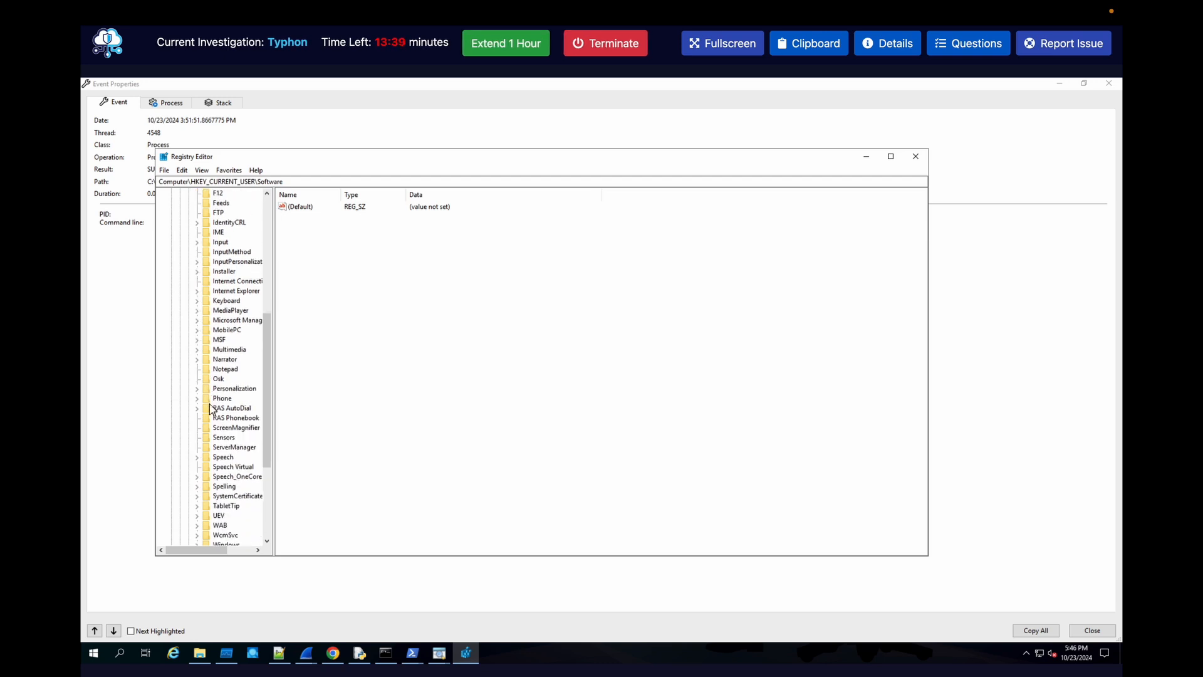
scroll(209, 404, down, 4)
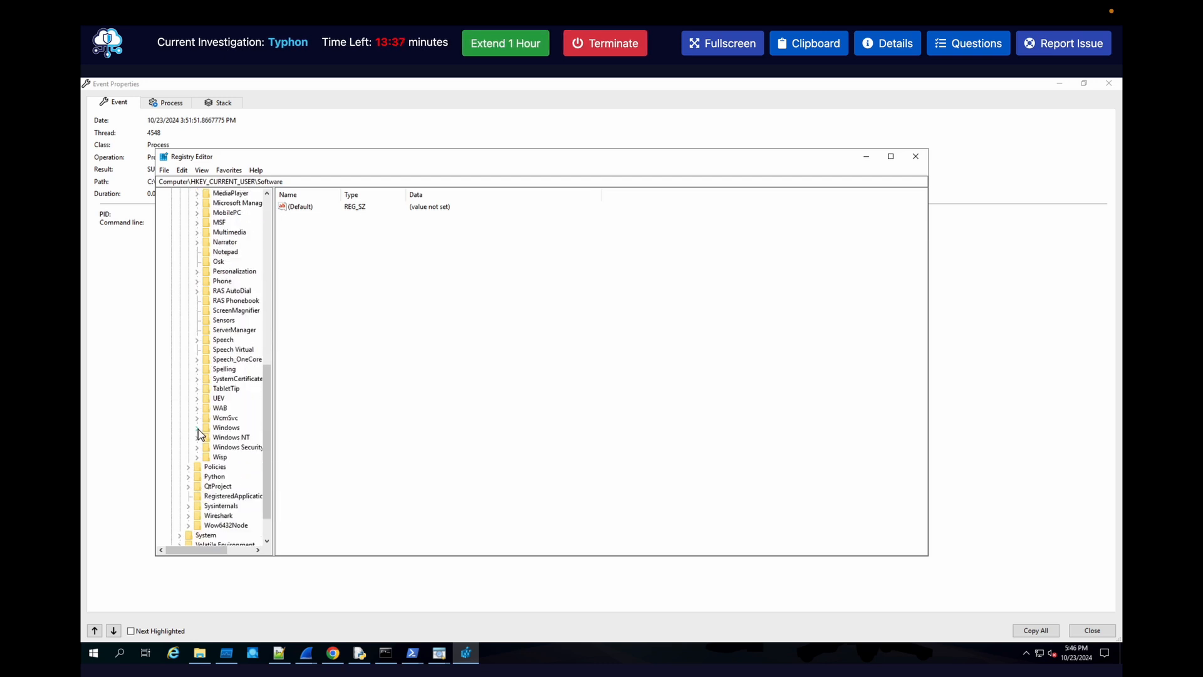
click(197, 428)
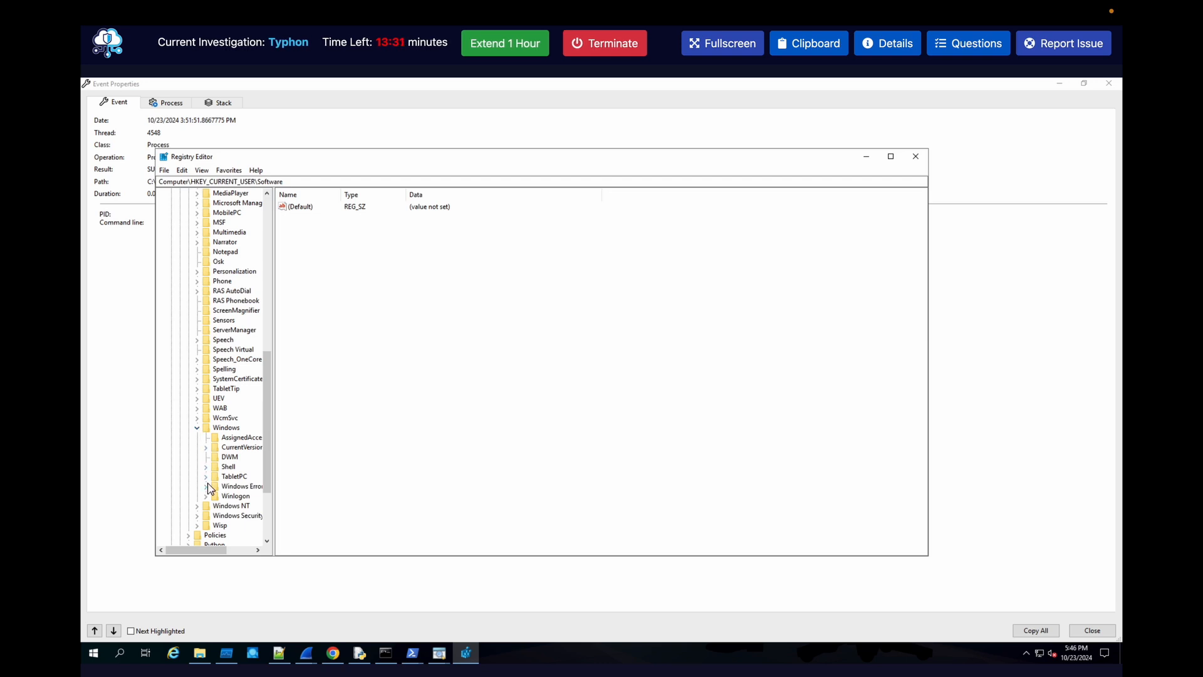
click(206, 446)
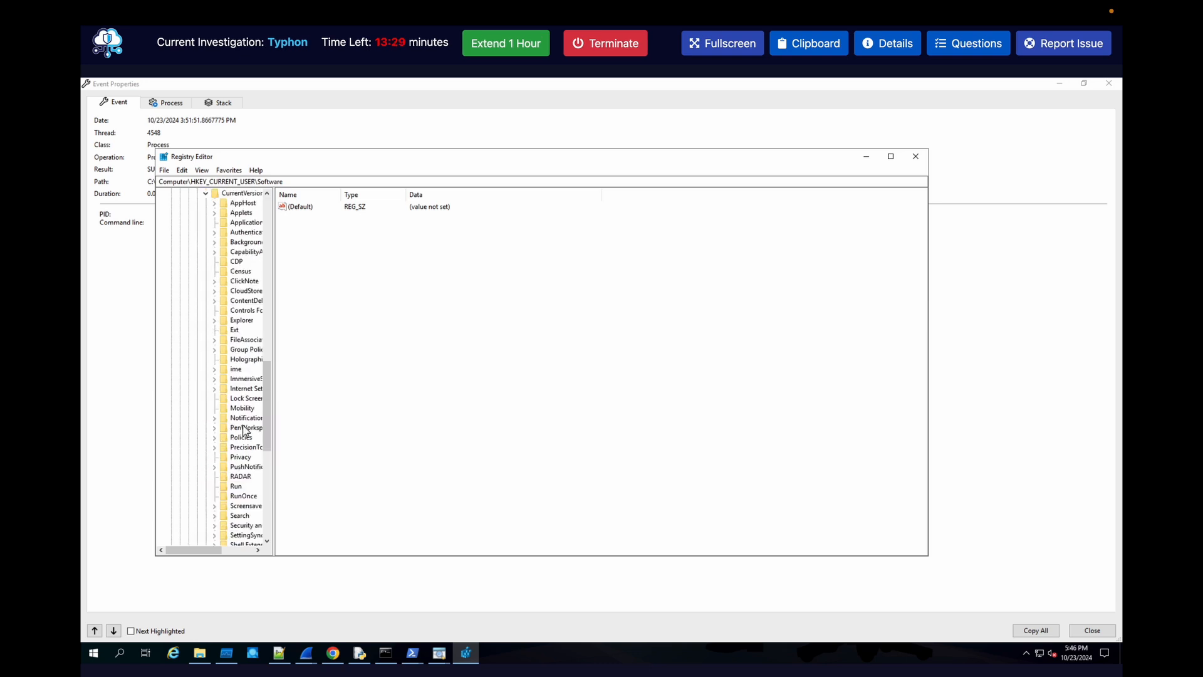
- Maximize the Registry Editor with a wider key tree, and open the Run key to inspect the Typhon entry's name and data
click(890, 156)
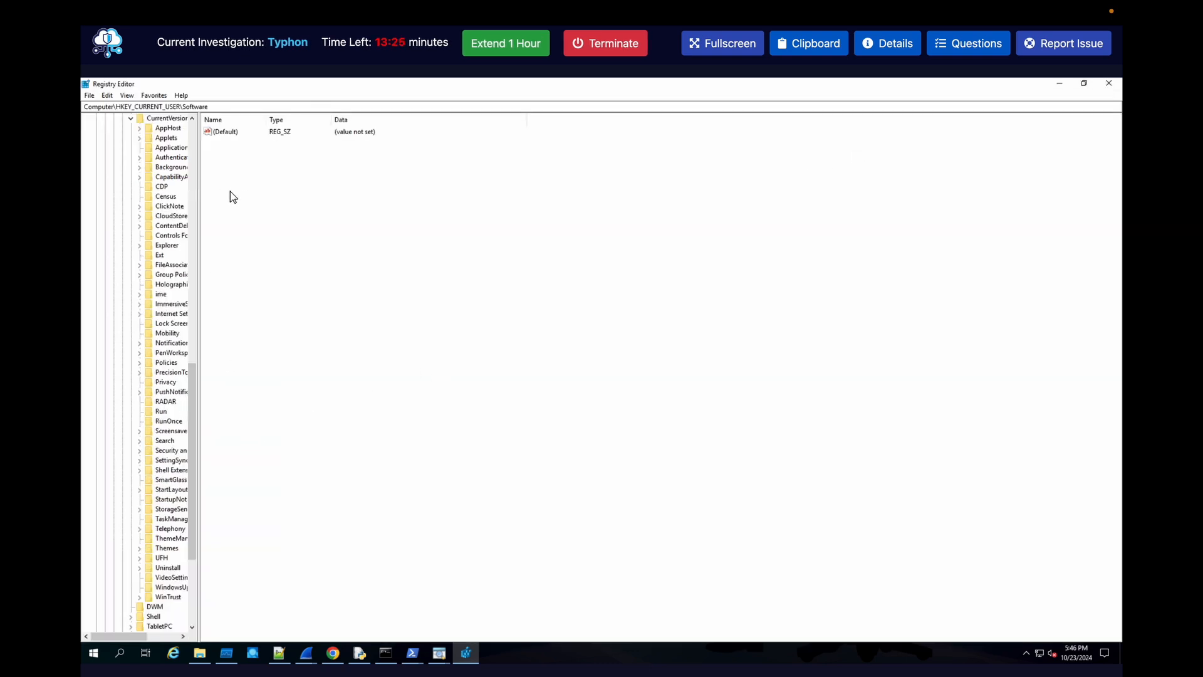
drag(200, 188, 261, 188)
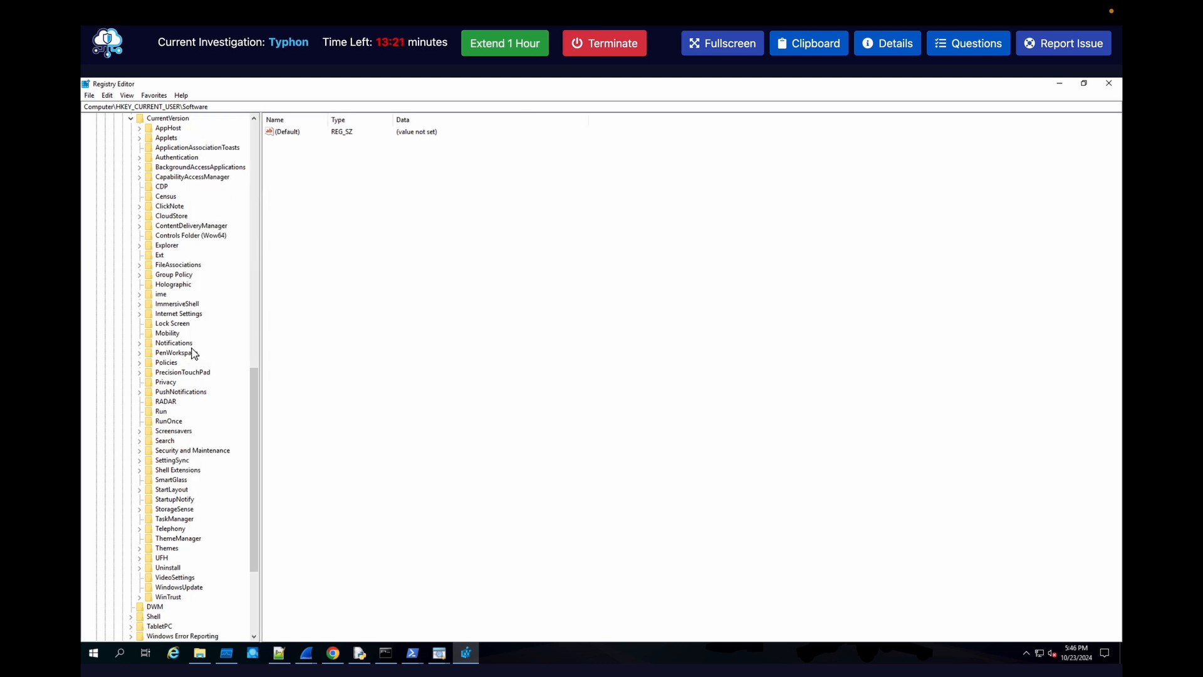
click(159, 411)
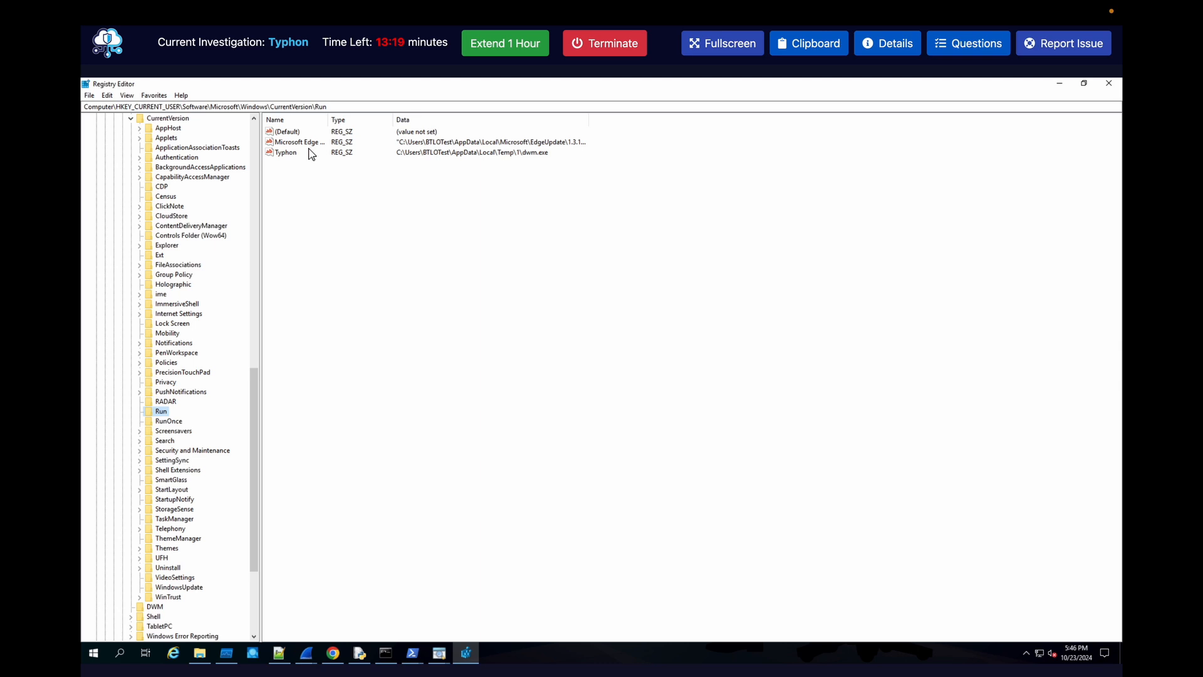
click(308, 153)
click(288, 153)
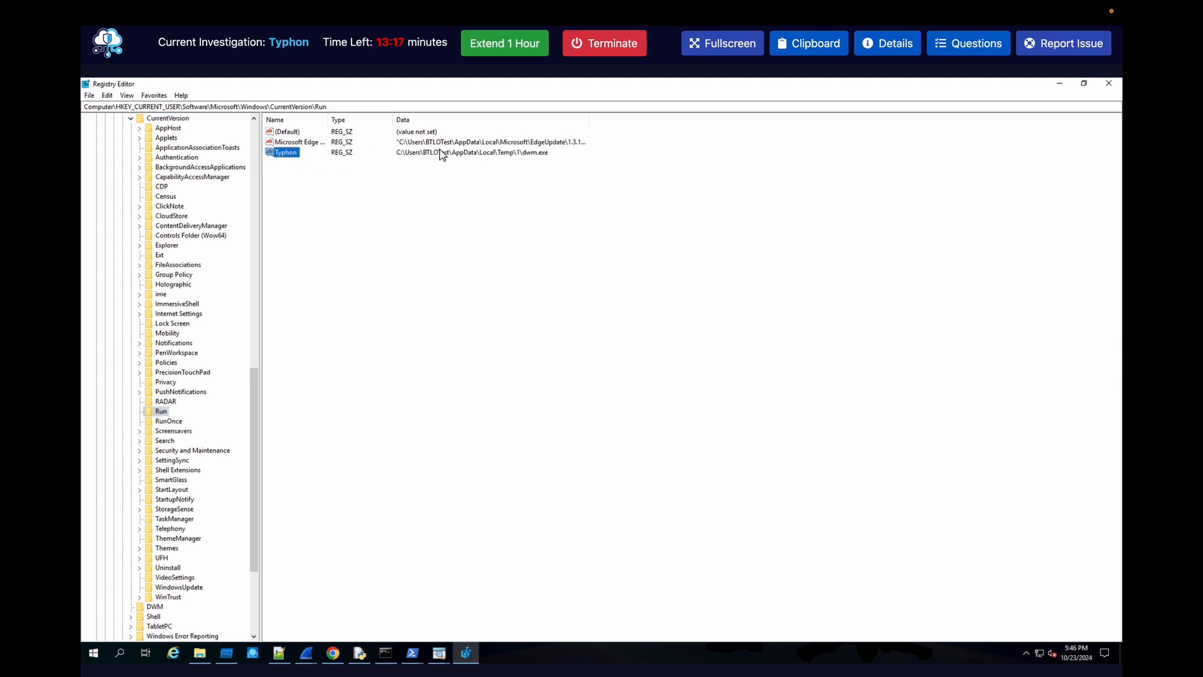
drag(571, 154, 392, 165)
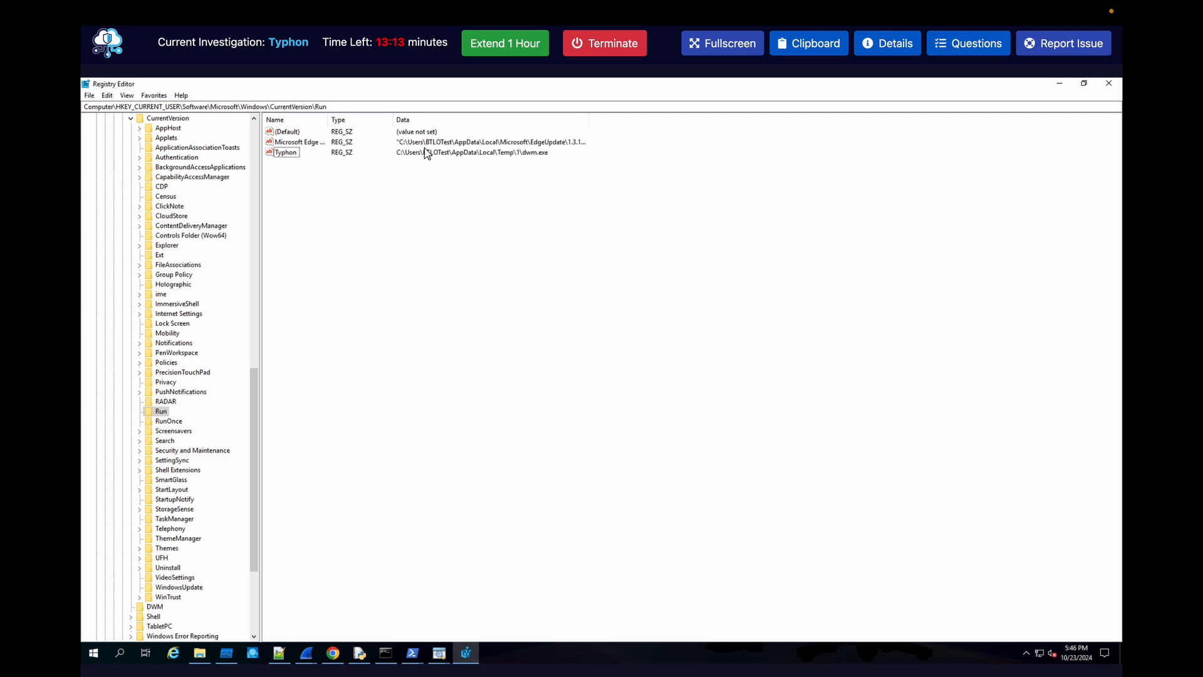
- Show the investigation questions again and submit Typhon as the registry entry name for Q10
click(971, 45)
scroll(892, 304, down, 3)
scroll(891, 304, down, 5)
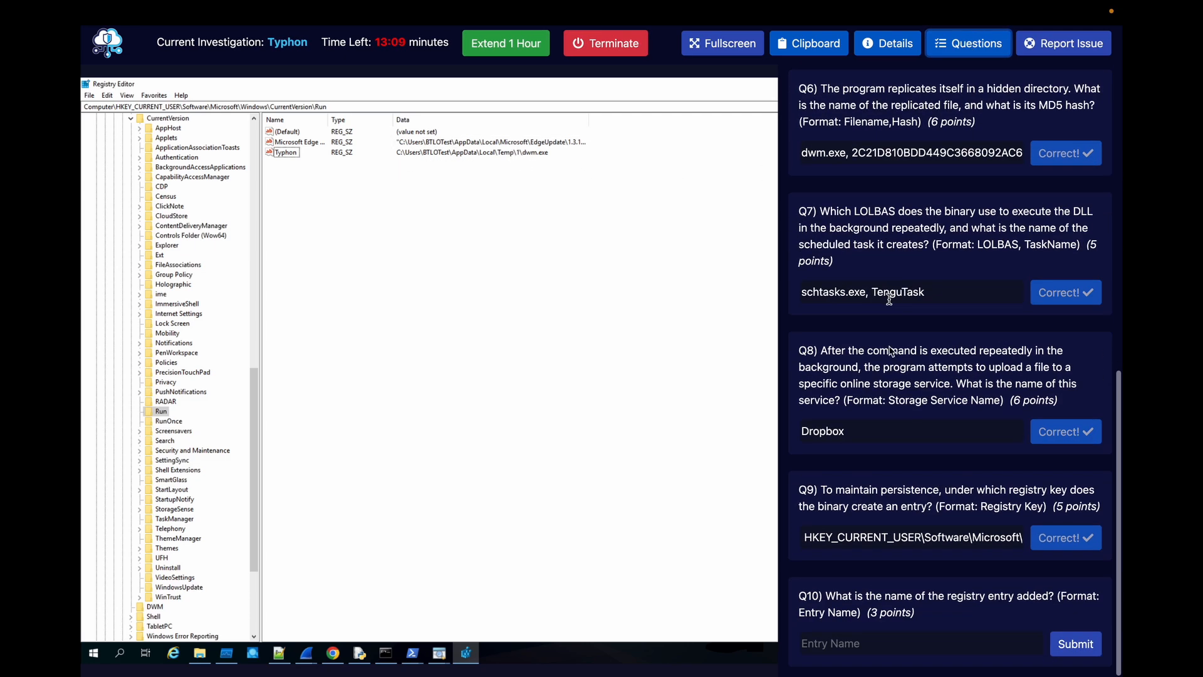
click(887, 643)
text(Typ)
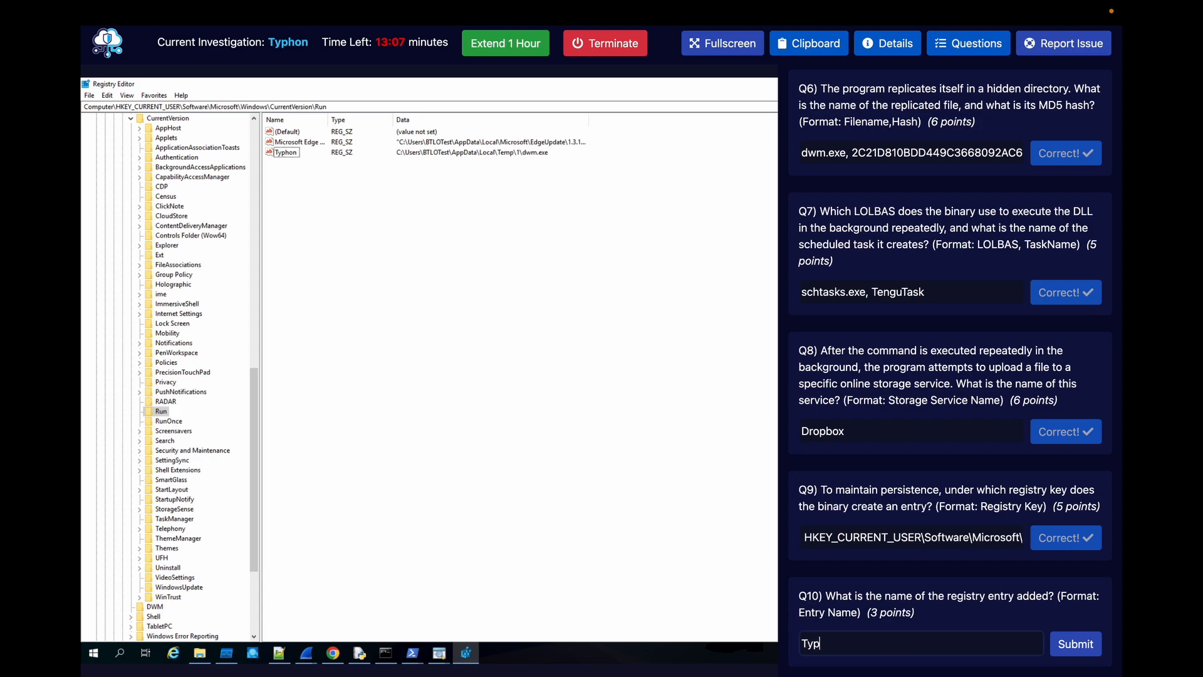
text(hon)
key(Return)
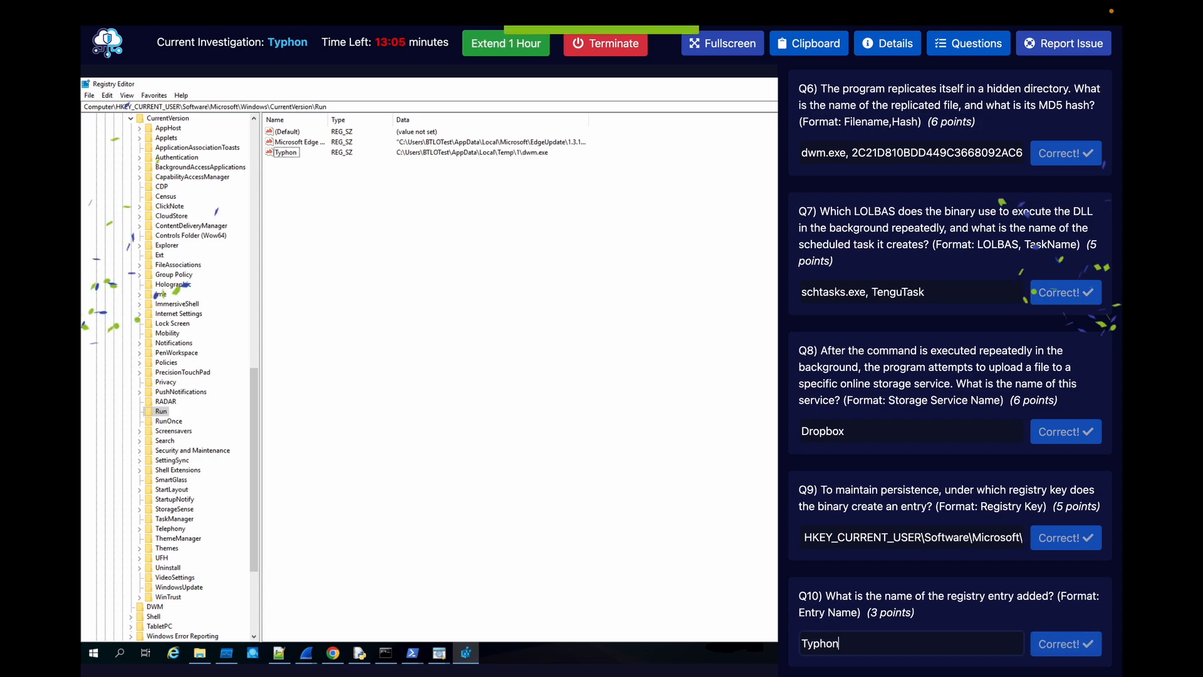